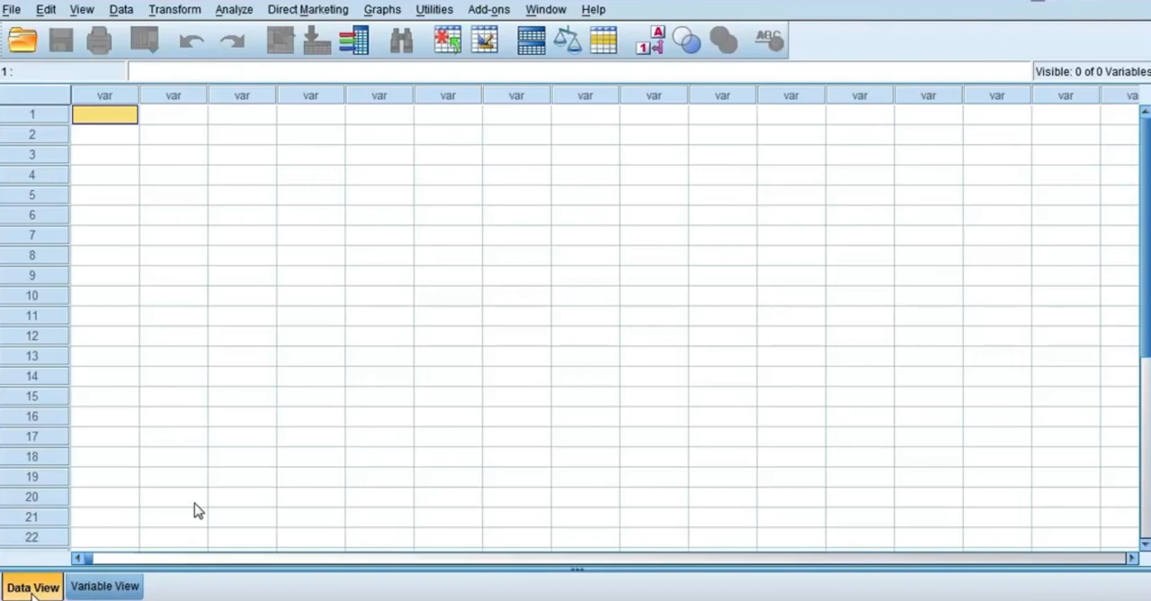
Step: Define a new variable named ID in the first row of the variable definitions
left_click(97, 589)
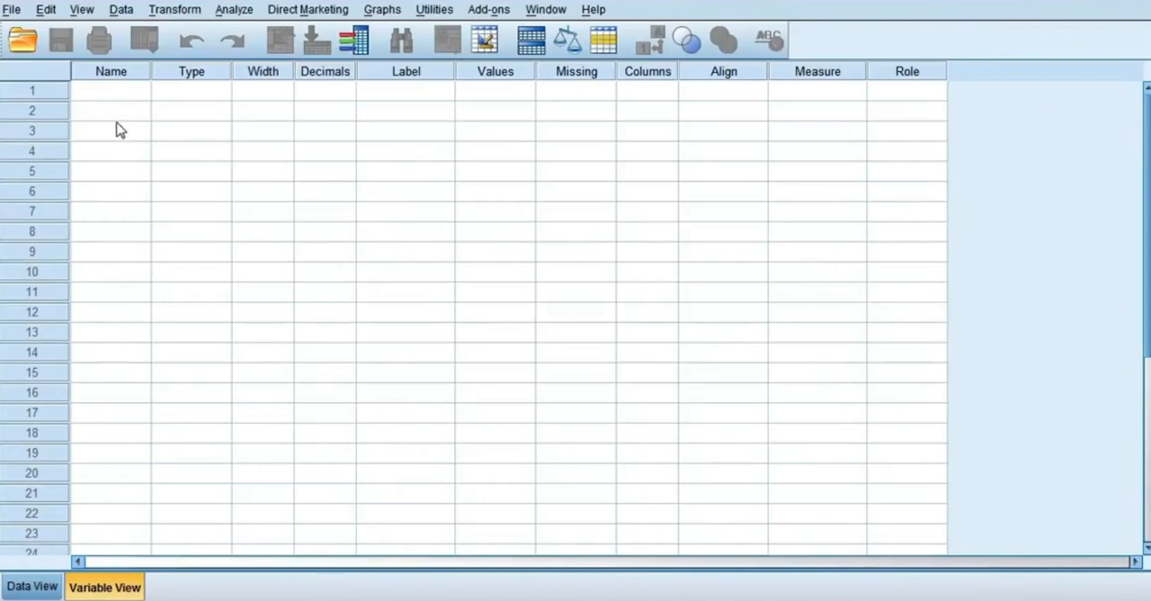
left_click(23, 587)
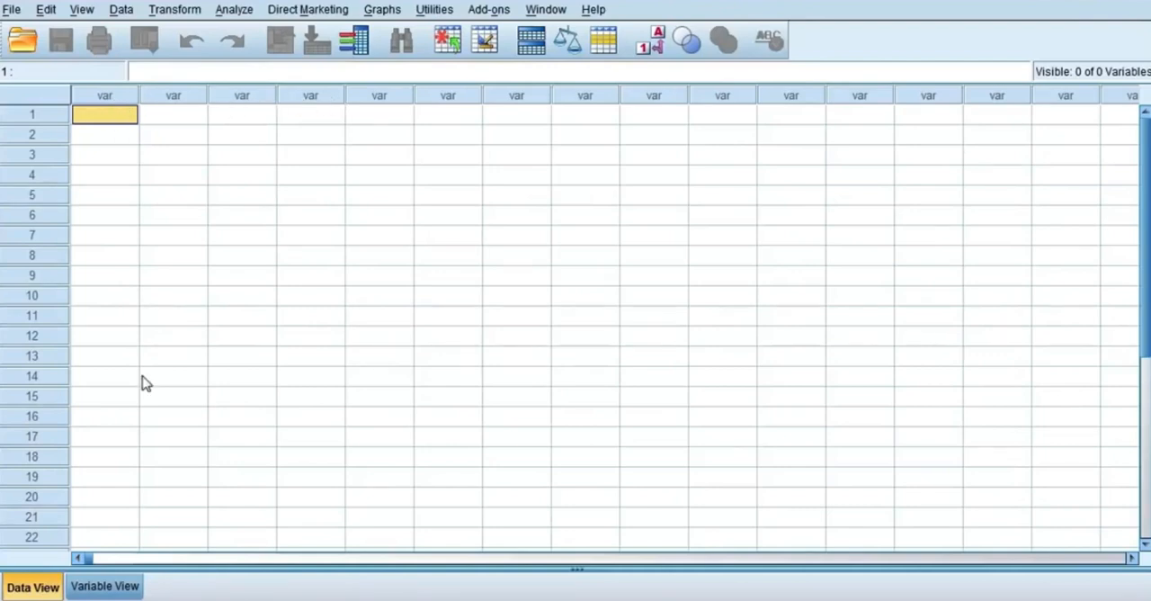
left_click(105, 586)
left_click(109, 92)
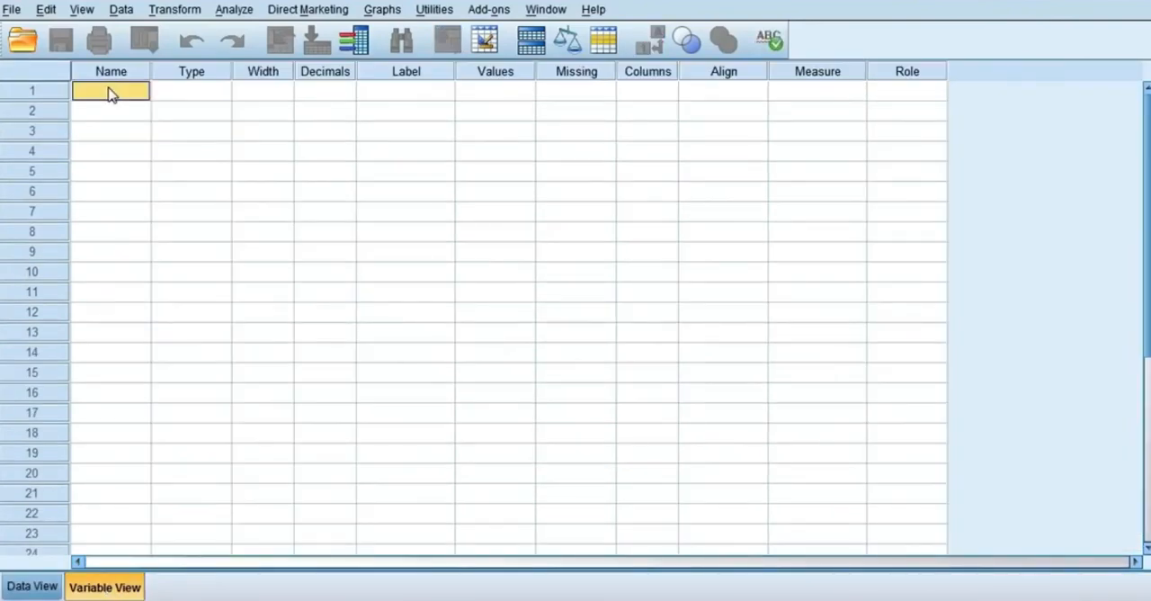
type("ID")
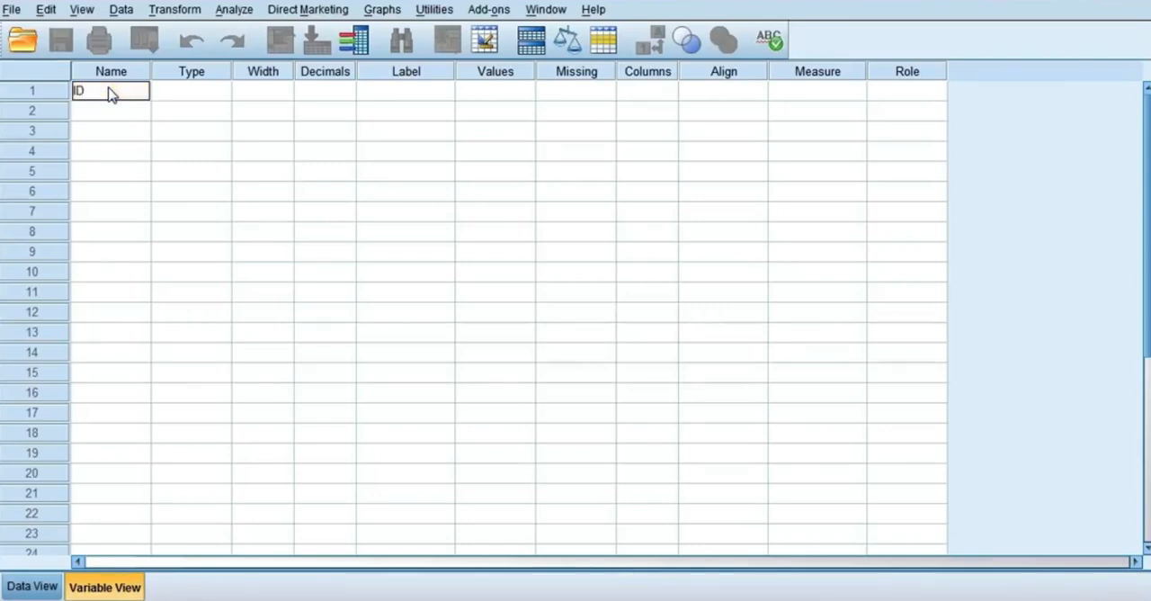
key("Return")
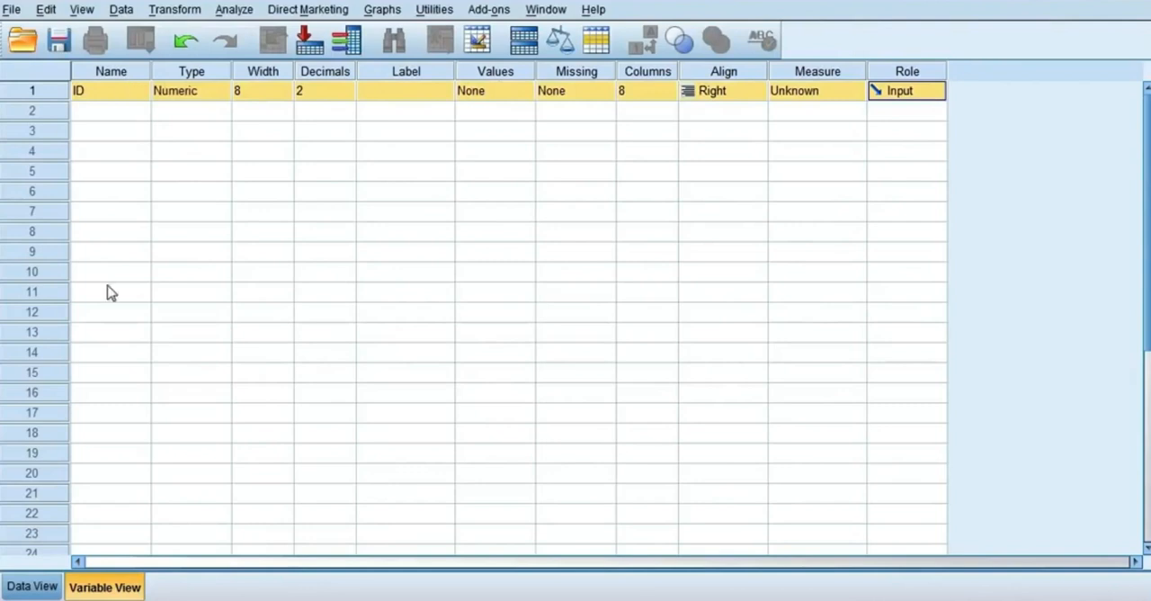
Step: Enter the values 1, 2, 3, 4 and 5 for the ID variable in the first five data rows
left_click(33, 587)
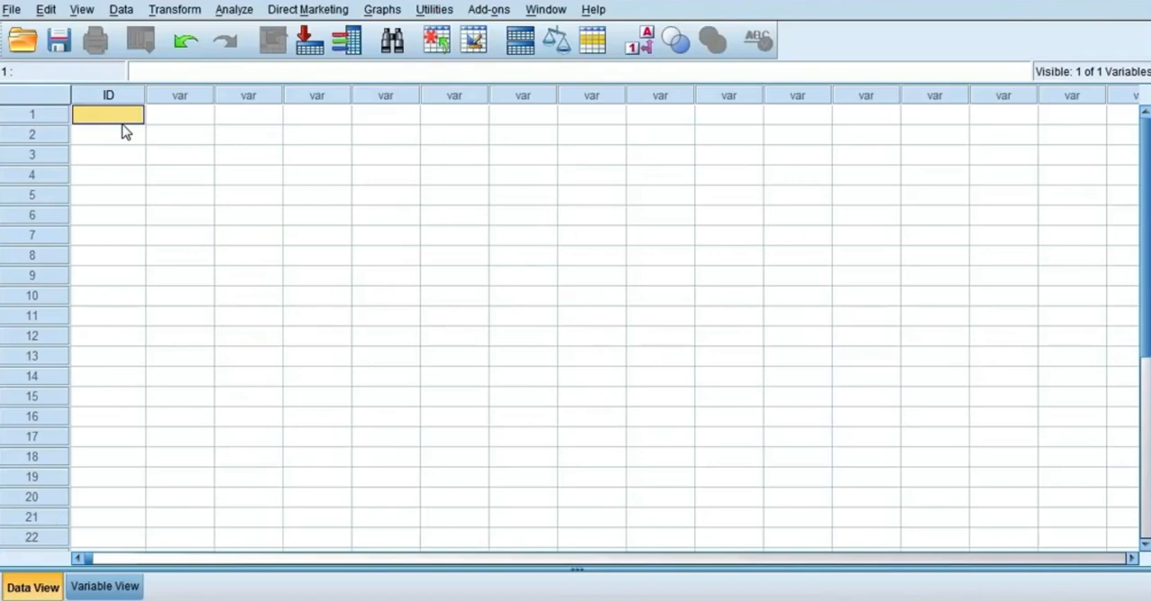
type("1")
key("Return")
type("2")
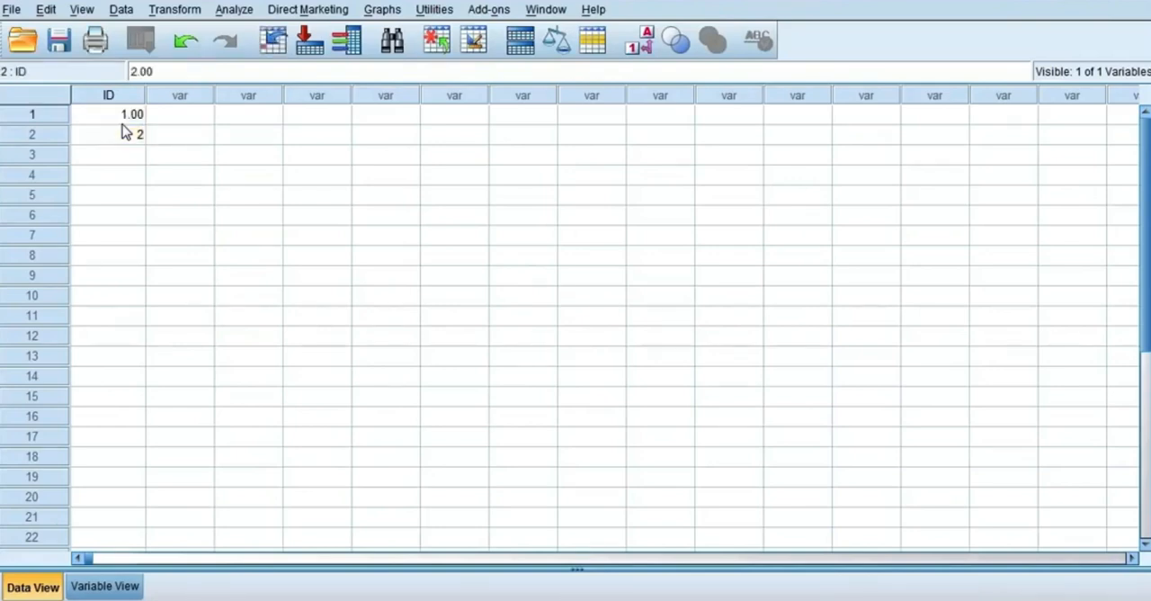
key("Return")
type("3")
key("Return")
type("4")
key("Return")
type("5")
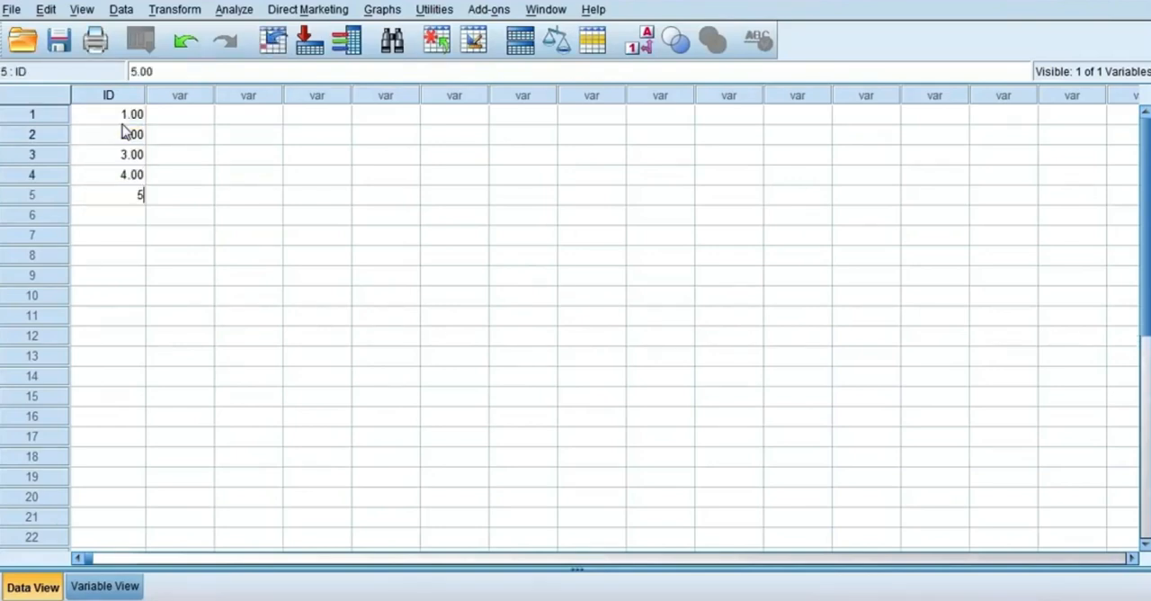
key("Return")
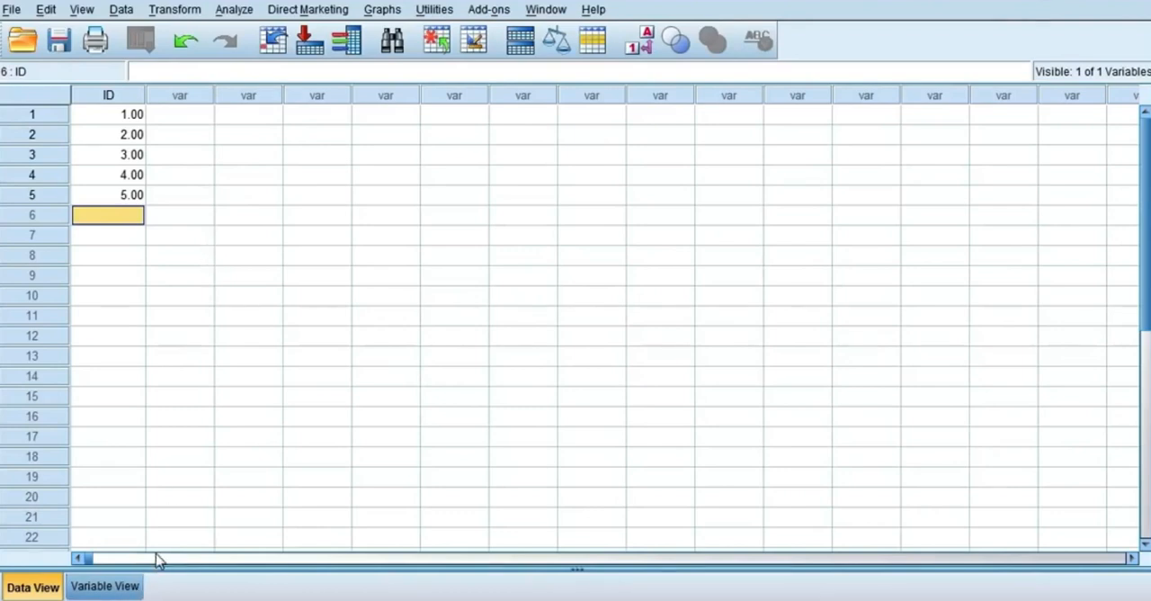
Step: Define a second variable named Gender below ID in the variable definitions
left_click(105, 589)
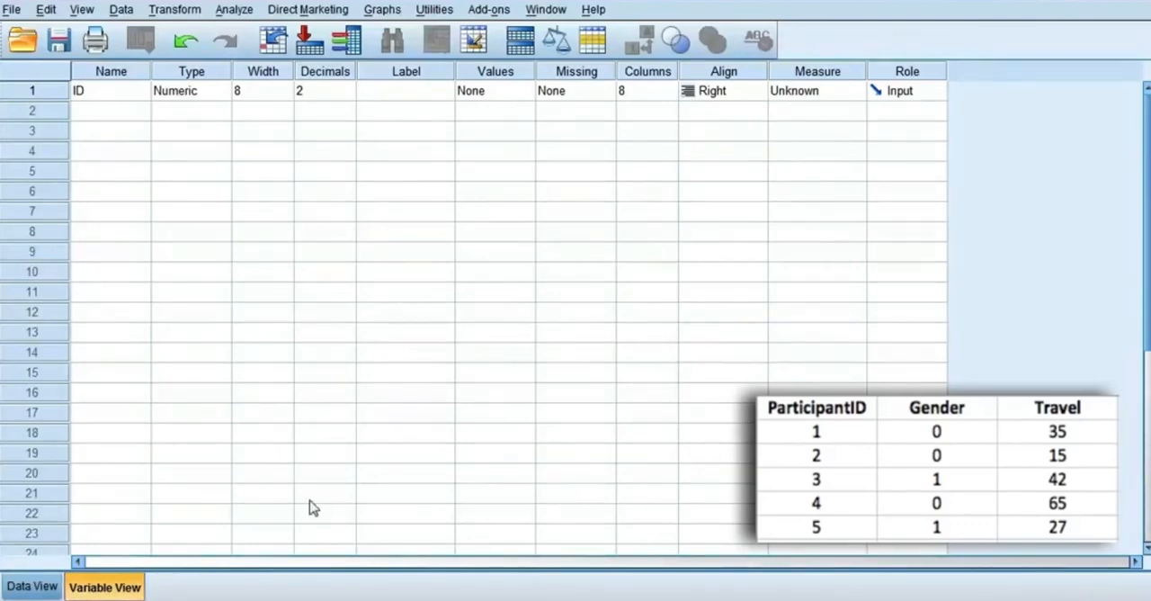
left_click(106, 112)
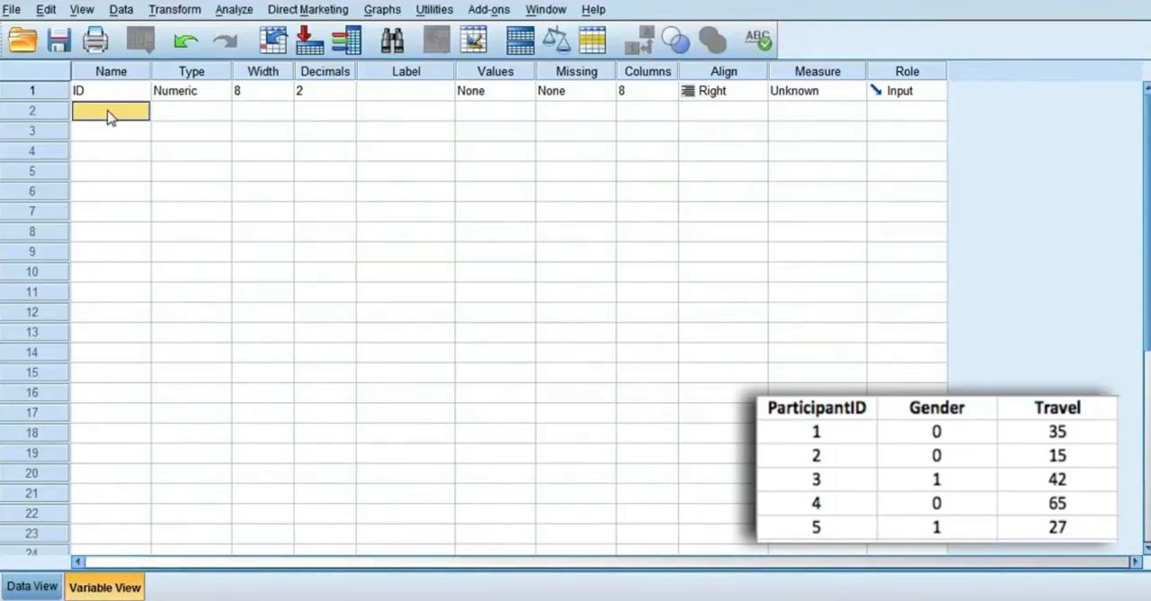
type("Gender")
key("Return")
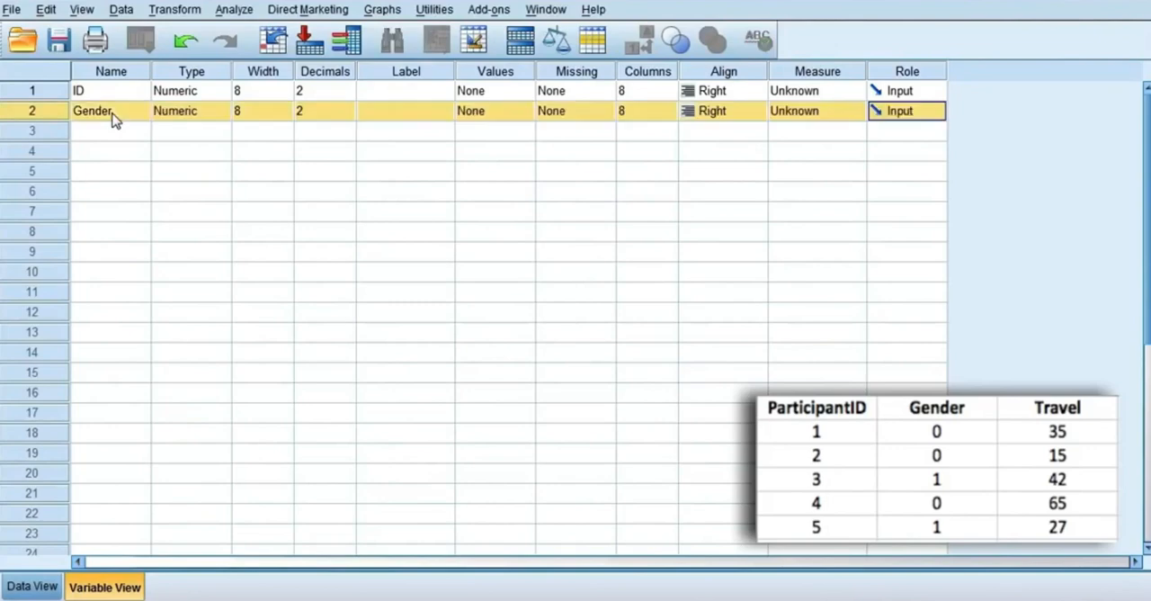
key("Left")
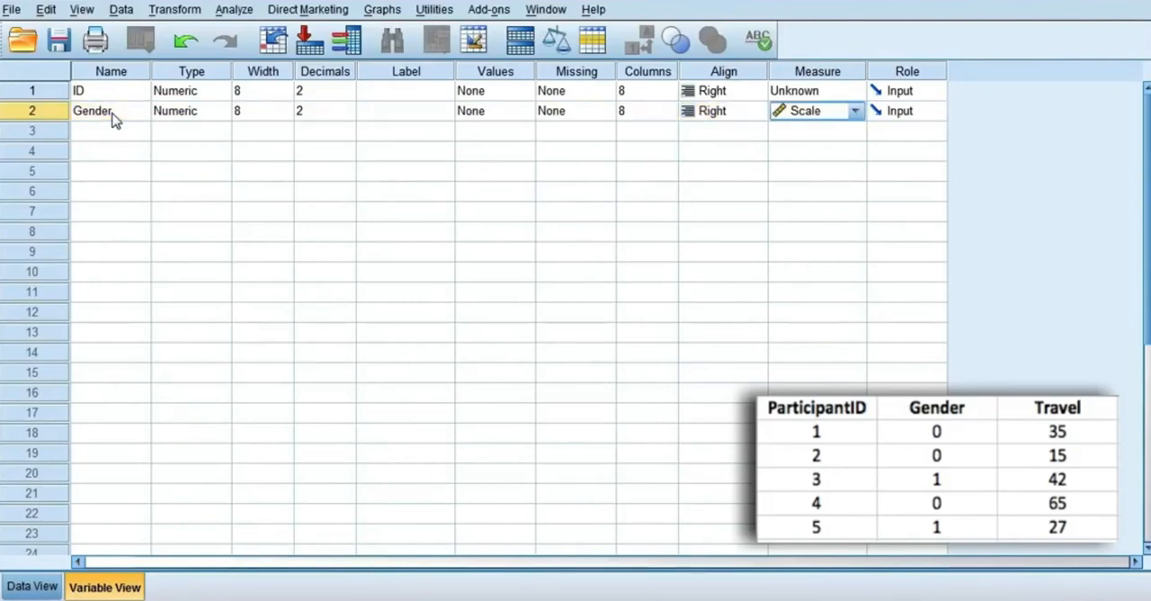
Step: Define a third variable named TravelTime below Gender
left_click(123, 133)
type("Tra")
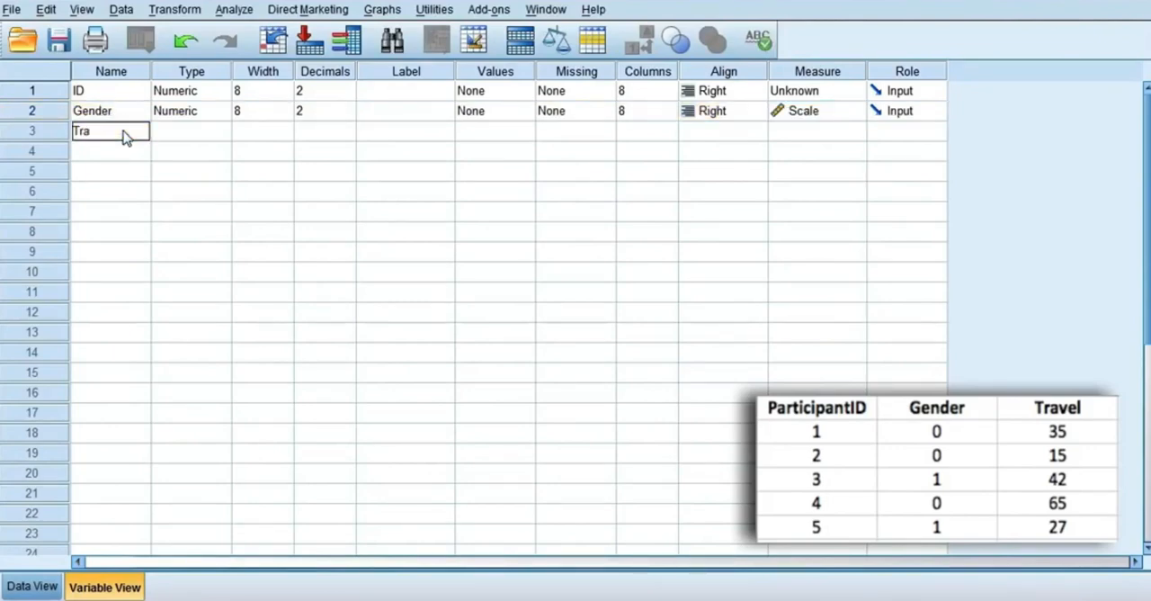
type("velTime")
key("Return")
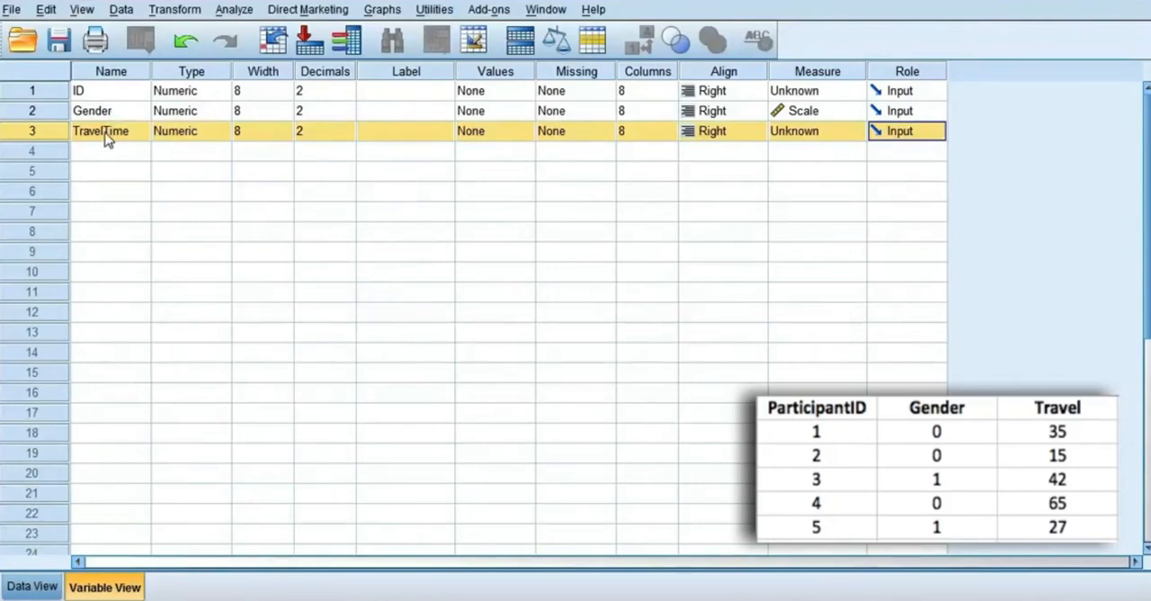
Step: Rename the third variable as Travel_Time
double_click(105, 132)
type("_")
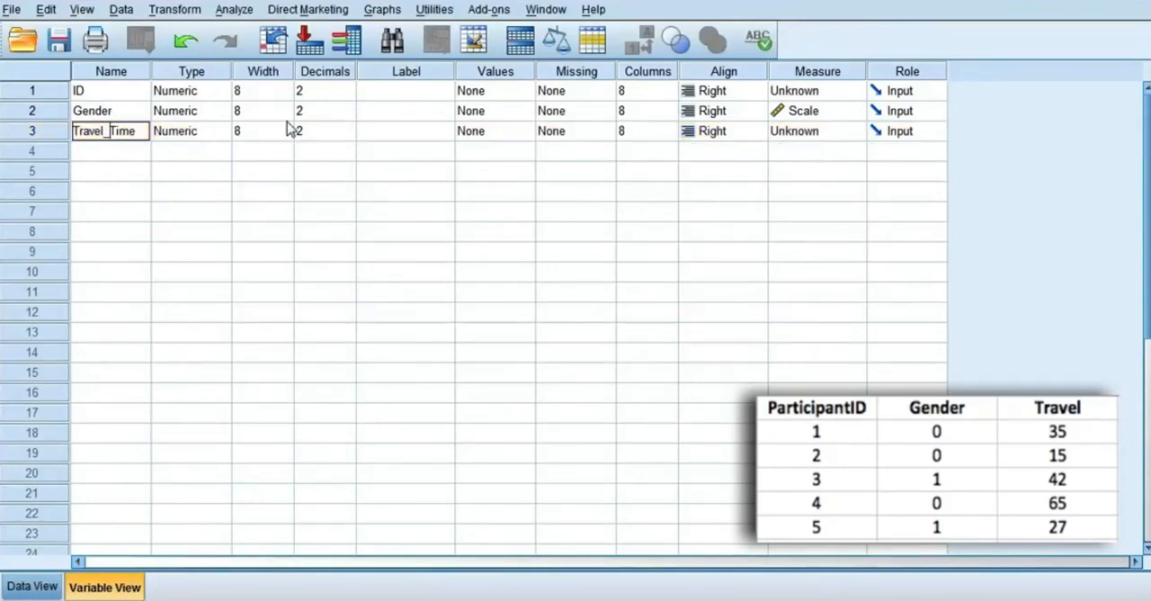
key("Return")
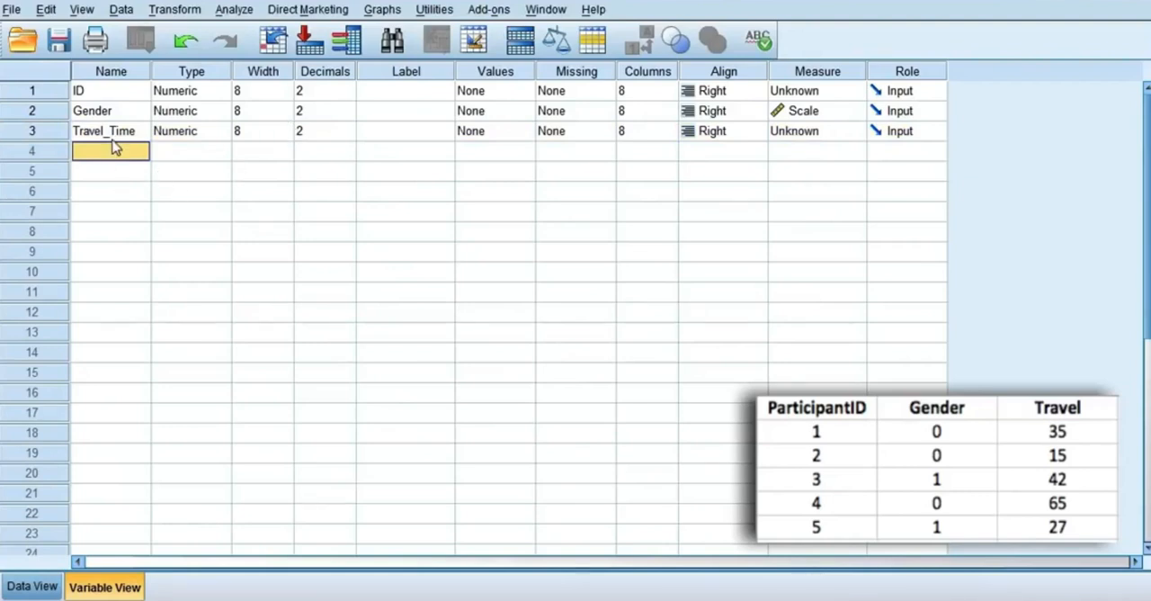
Step: Review the variable type options for Travel_Time and keep Numeric
left_click(221, 133)
left_click(223, 133)
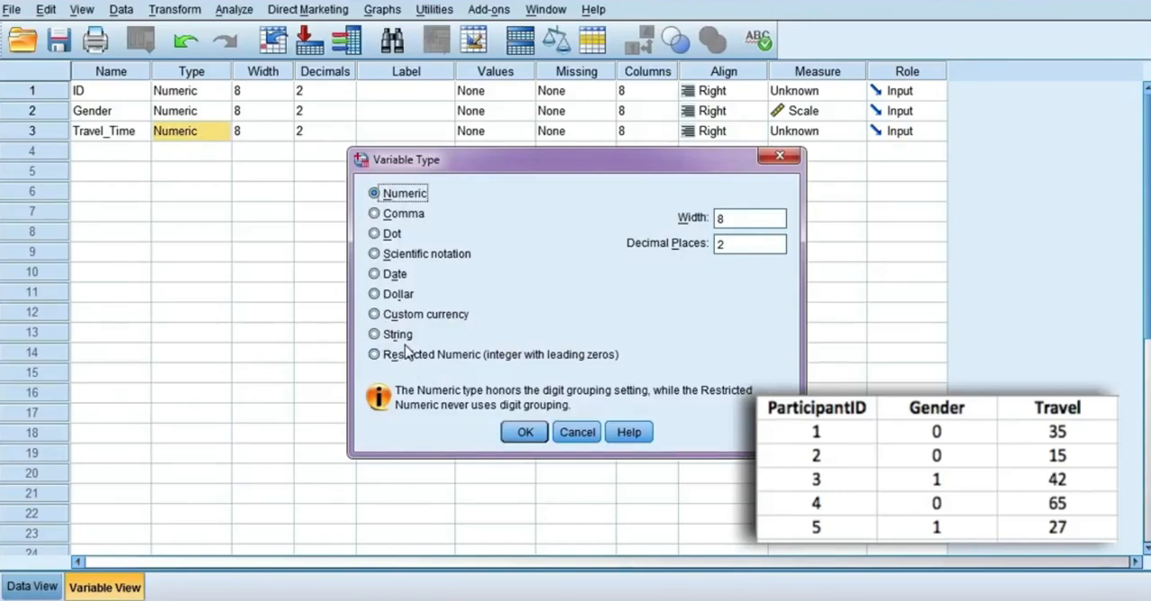
left_click(527, 437)
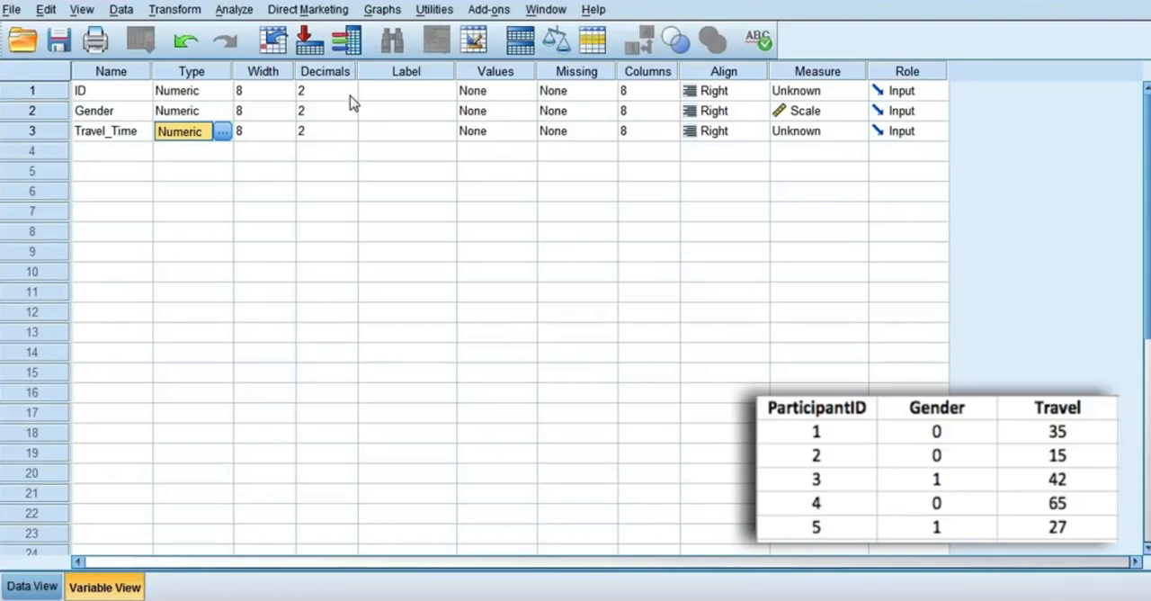
Step: Set the decimals of ID, Gender and Travel_Time to 0 and check how the data values are displayed
left_click(350, 95)
left_click(350, 96)
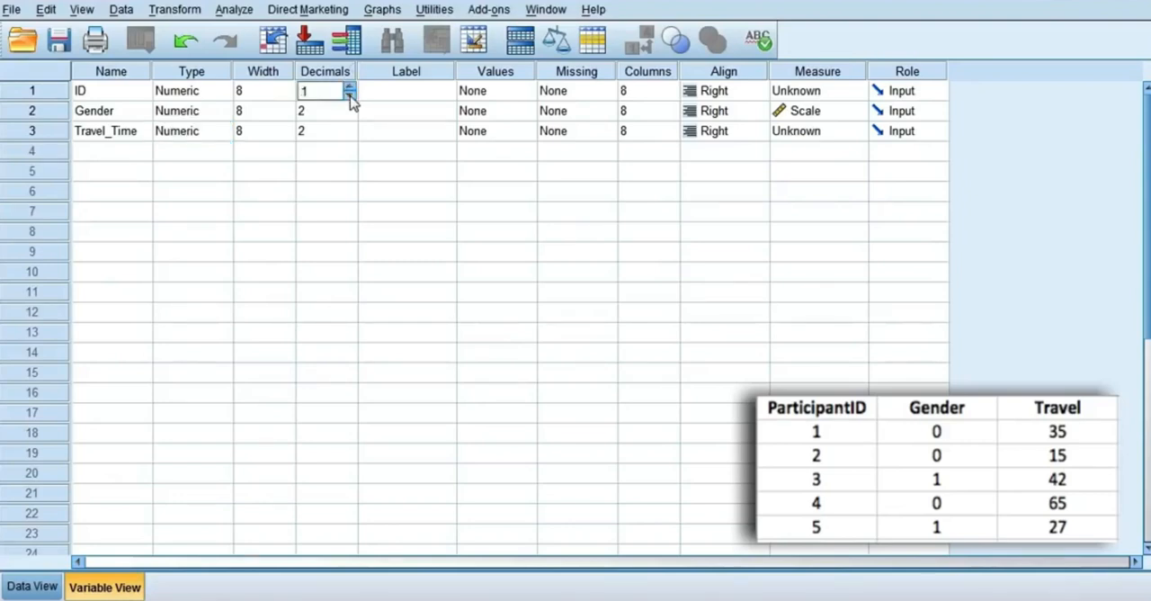
left_click(350, 96)
left_click(352, 116)
left_click(352, 116)
left_click(350, 114)
left_click(350, 133)
left_click(350, 135)
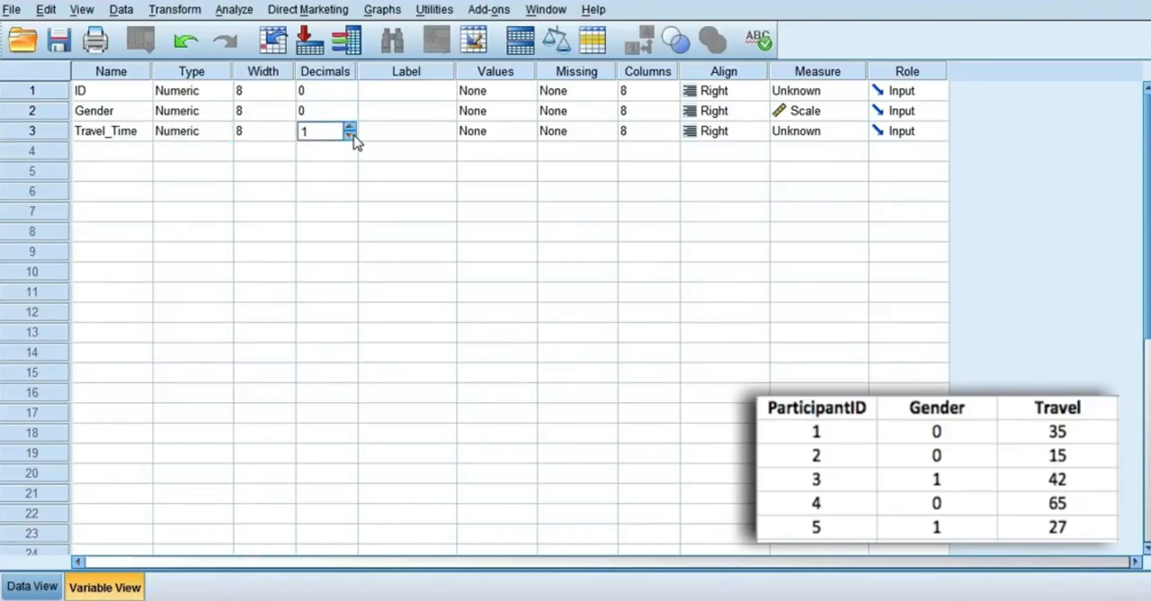
left_click(350, 134)
left_click(41, 586)
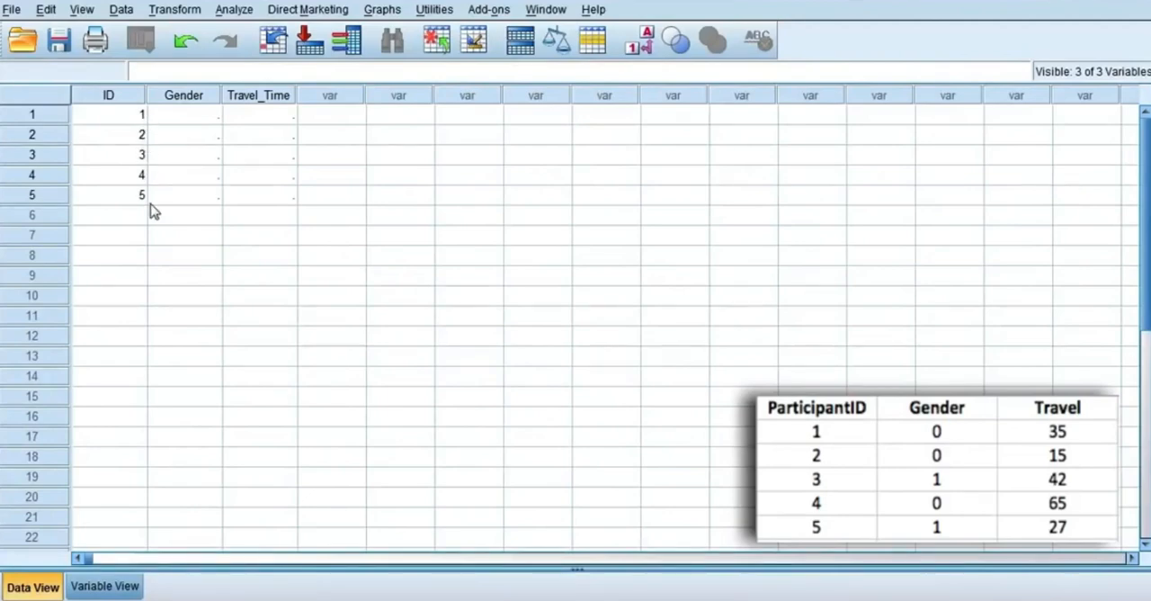
left_click(103, 587)
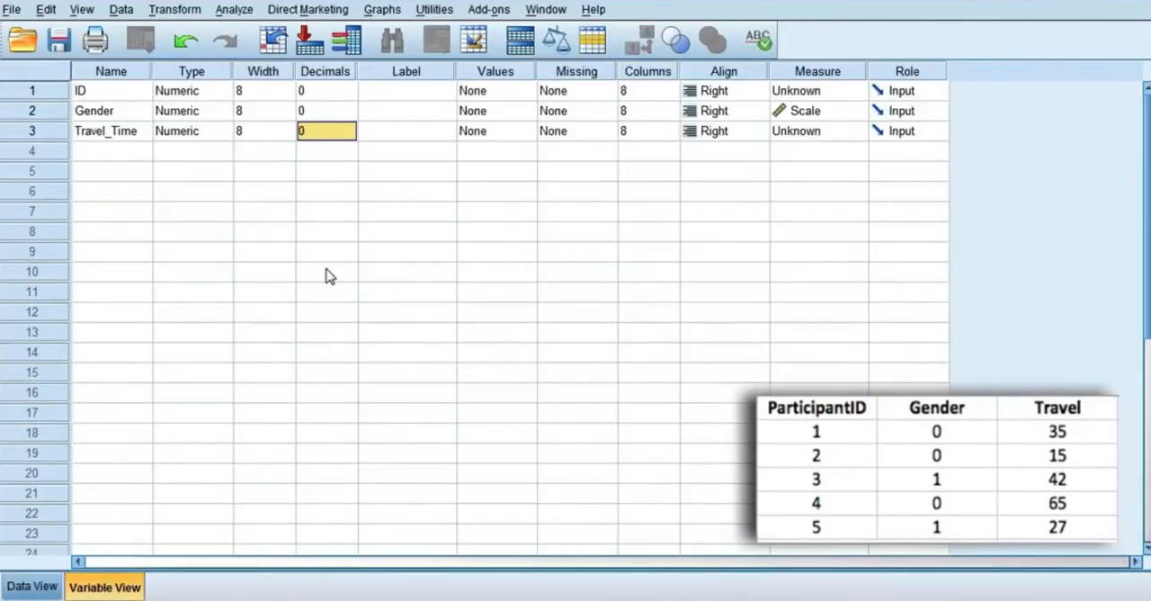
Step: Widen the Label column and label the ID variable "Participant ID"
left_click_drag(456, 71, 568, 71)
left_click(500, 97)
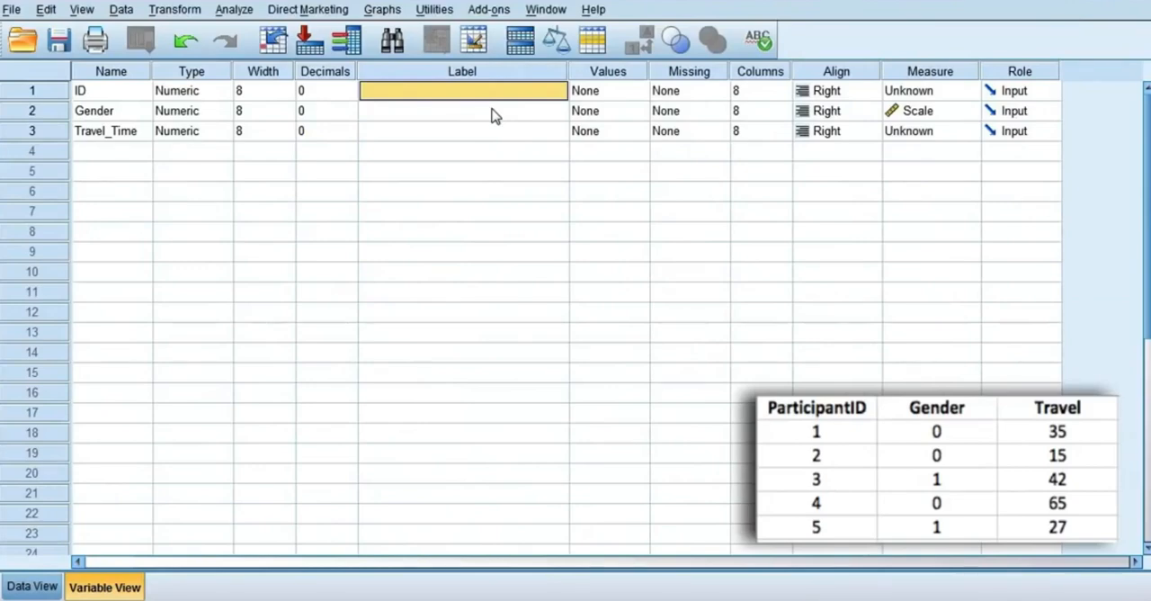
type("Parti")
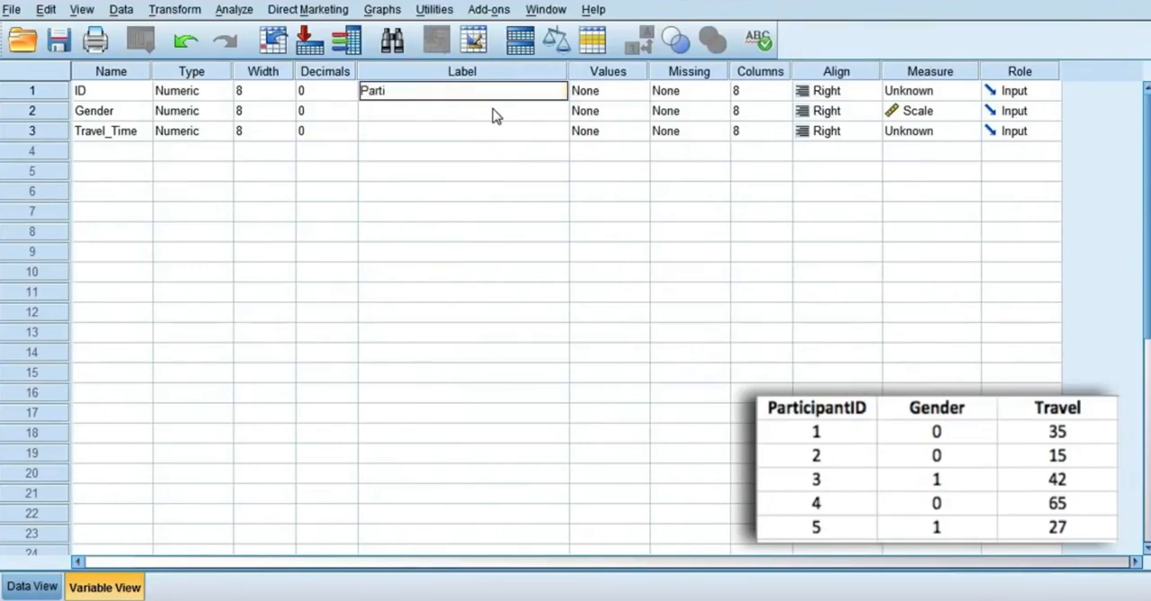
type("cipant ID")
Step: Give the Gender variable the label "Gender"
left_click(493, 110)
type("Gender")
key("Return")
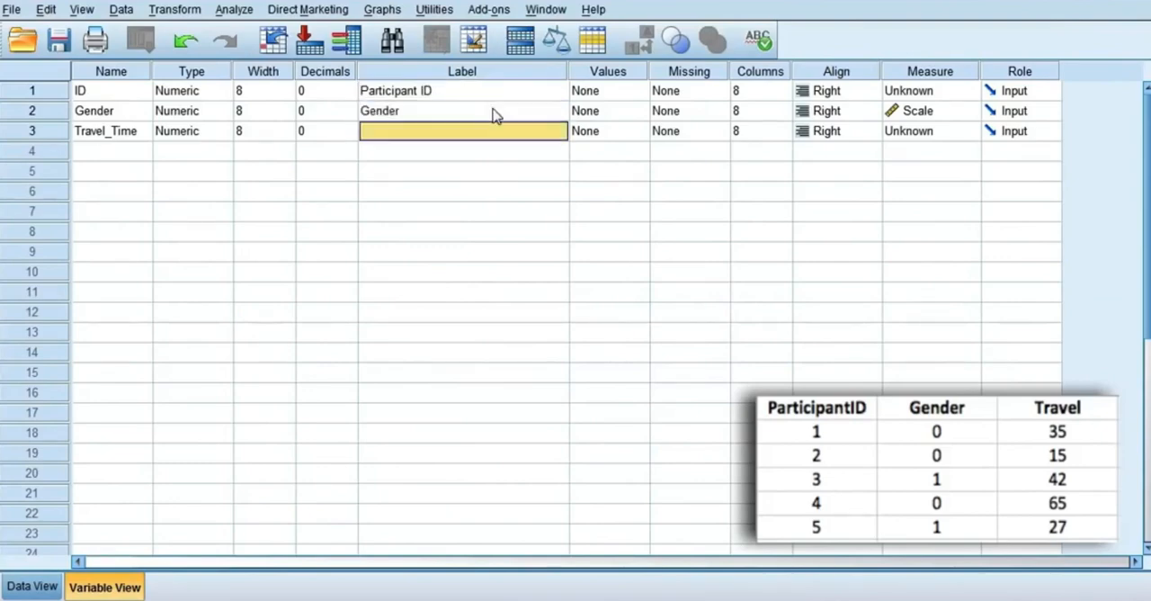
Step: Give the Travel_Time variable the label "Time it takes to travel into Uni"
type("T")
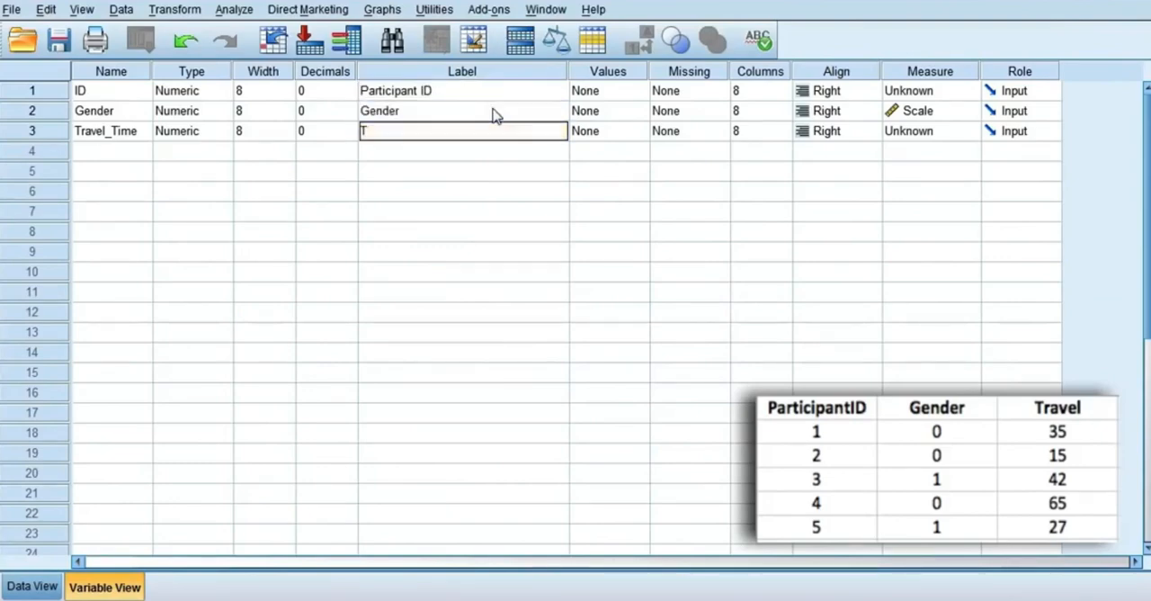
type("ime it takes to")
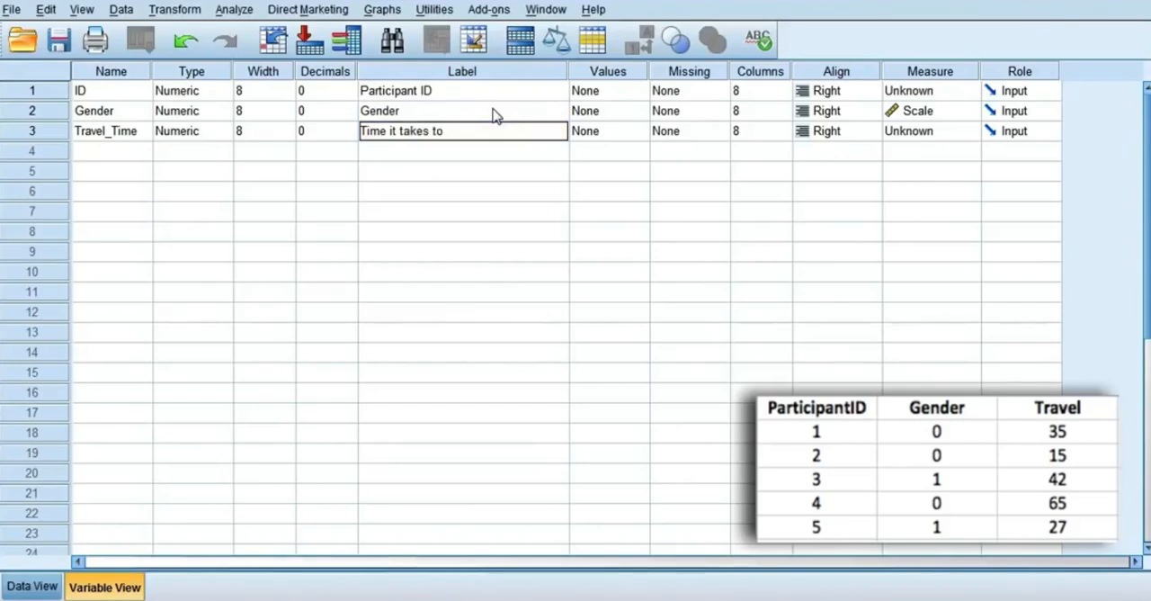
type(" travel into Uni")
key("Return")
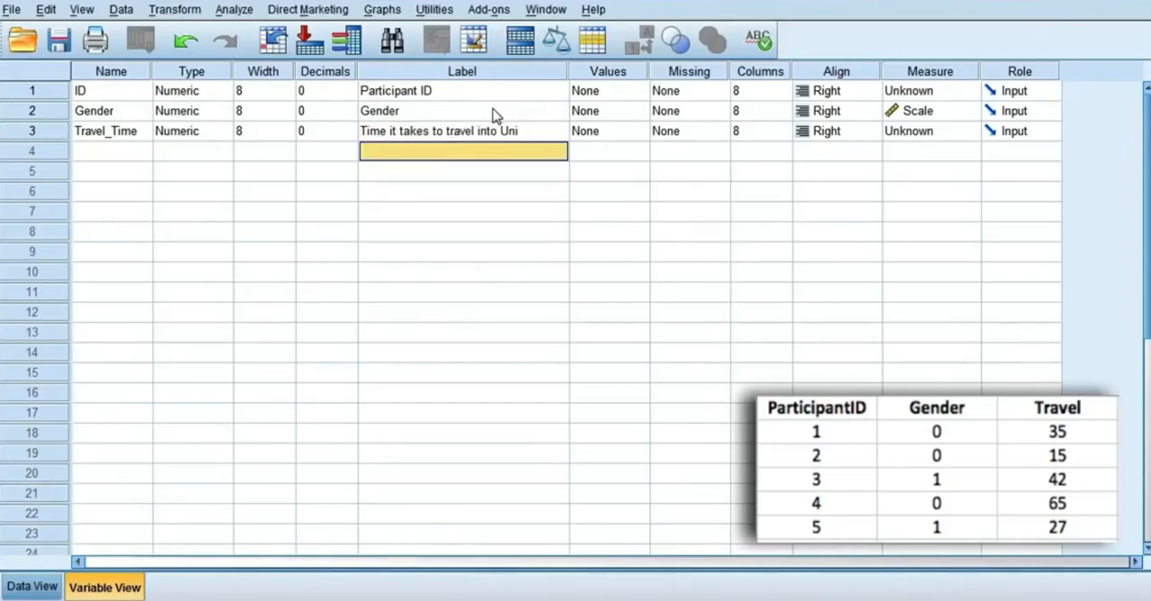
Step: Append the unit "(min)" to the end of the Travel_Time variable's label
key("Up")
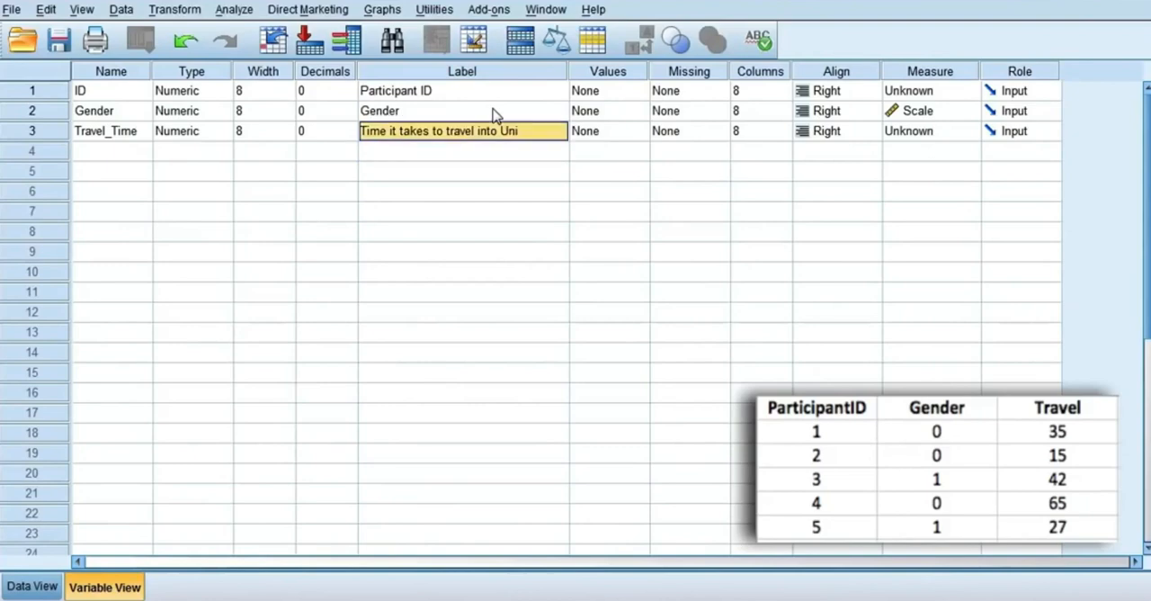
triple_click(551, 134)
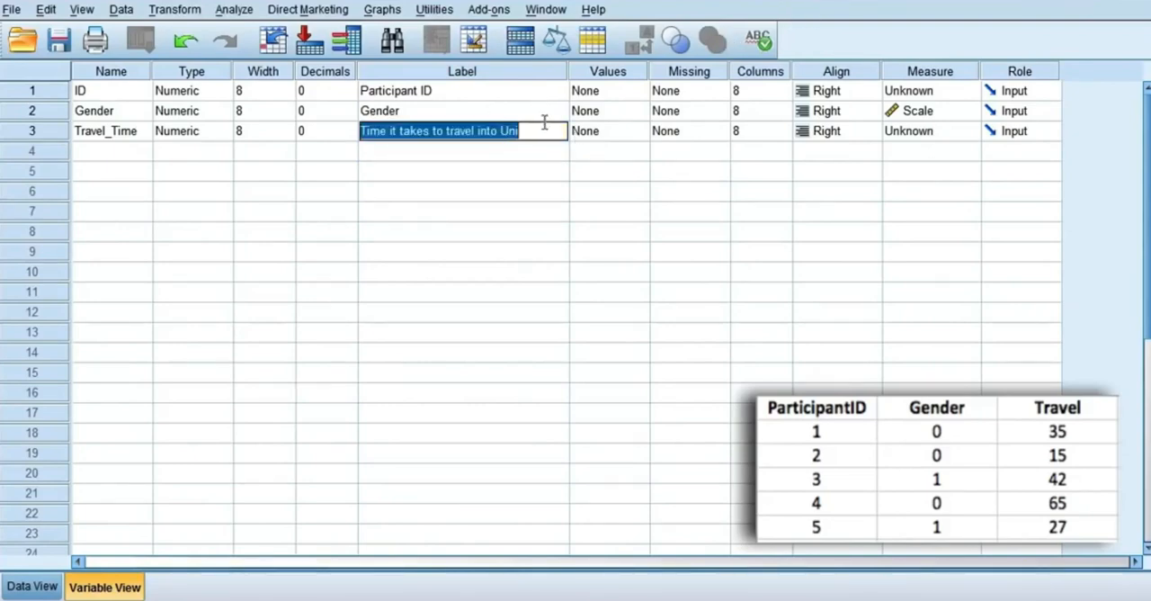
left_click(548, 130)
type("(min)")
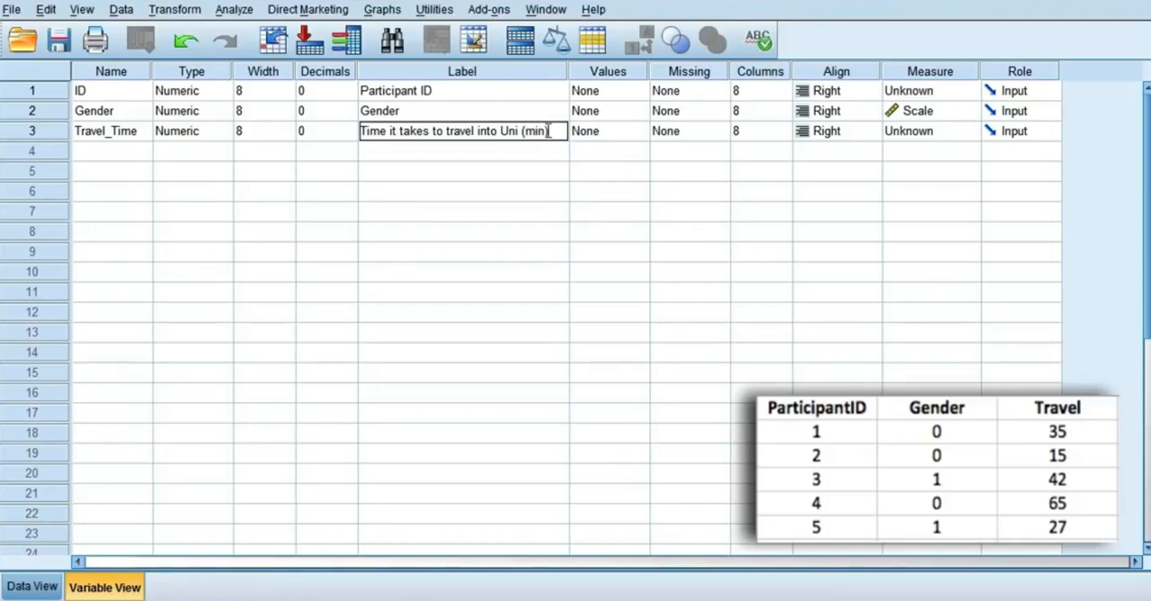
key("Return")
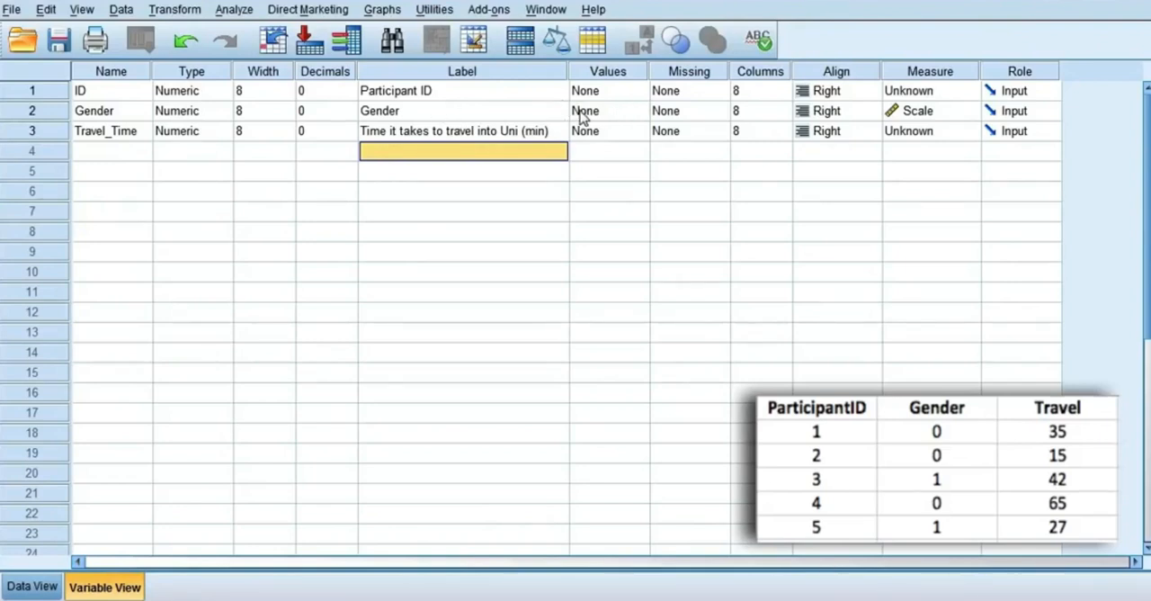
Step: Define the Gender variable's value labels as 0 = "Male" and 1 = "Female"
double_click(642, 115)
type("0")
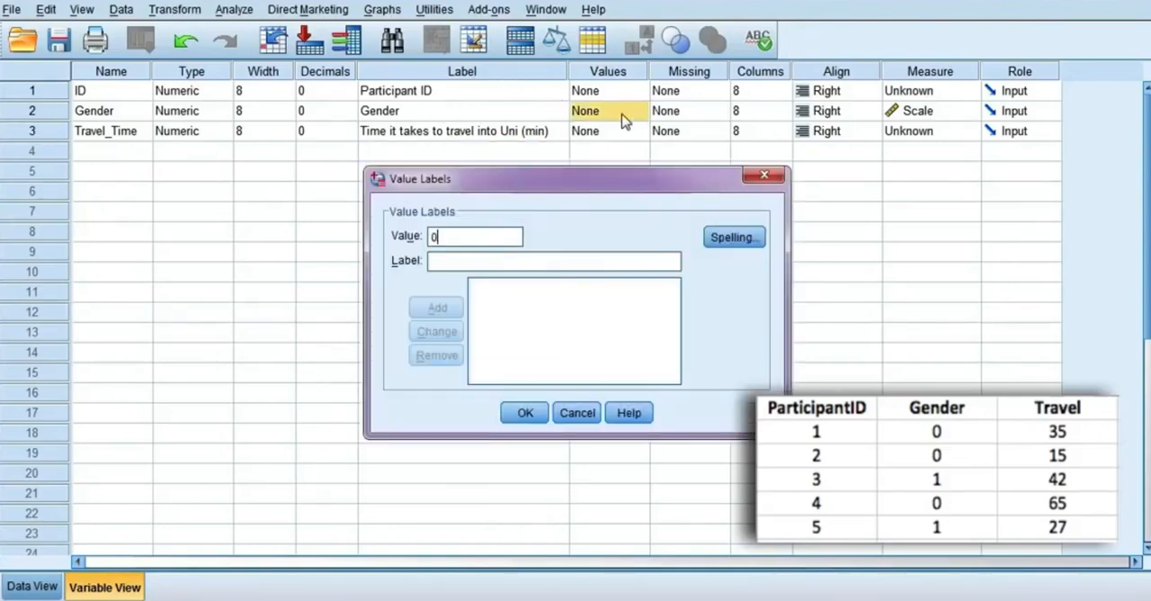
type("Male")
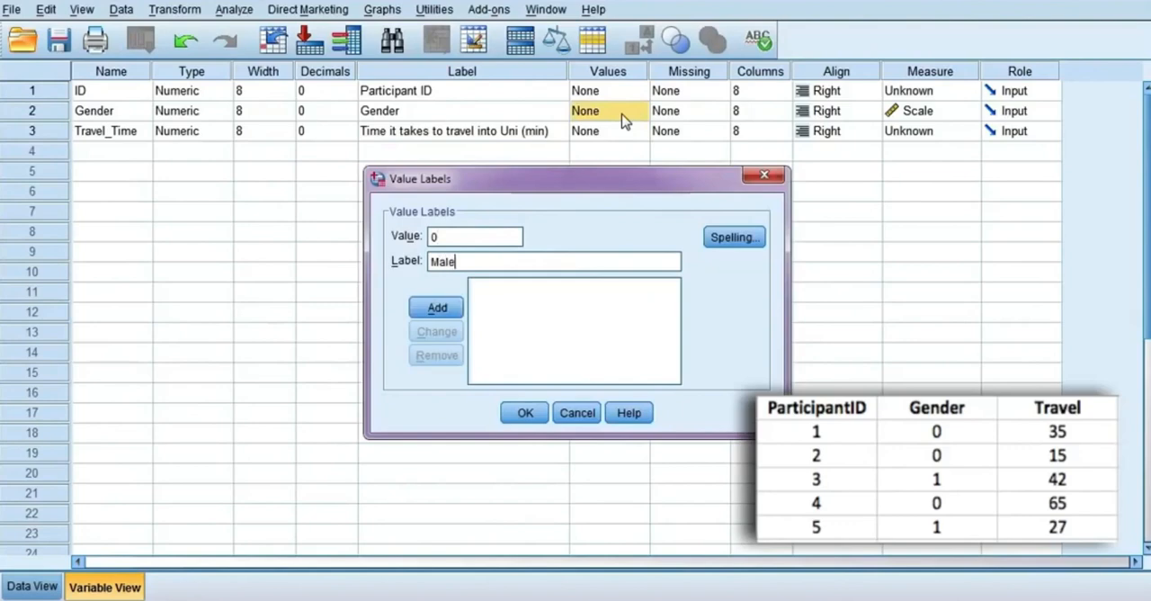
left_click(437, 310)
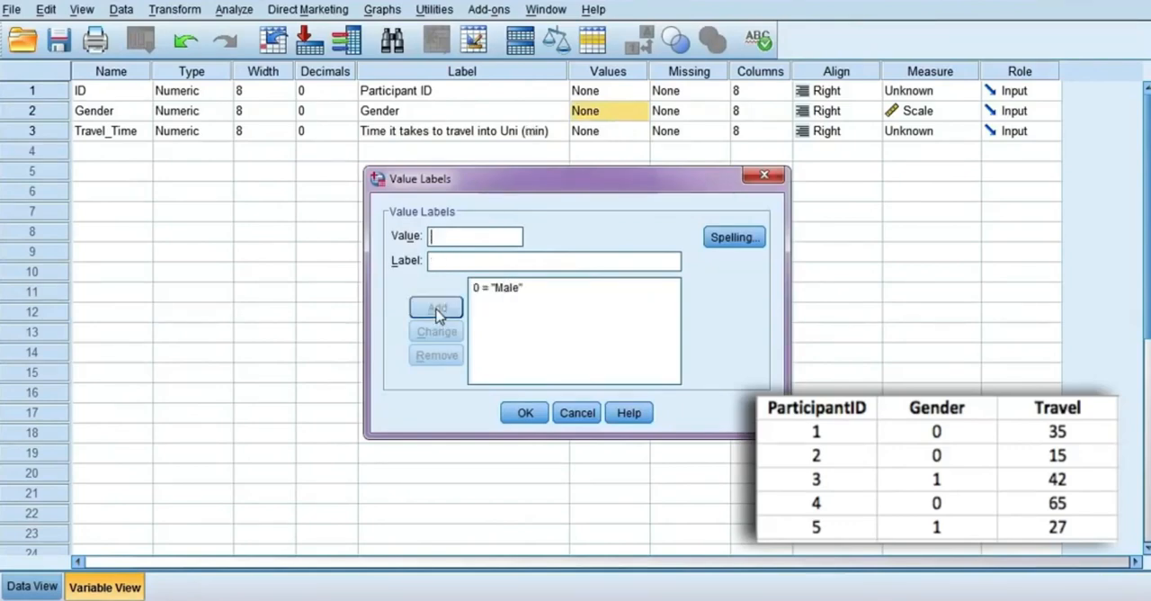
type("1")
left_click(490, 258)
type("Female")
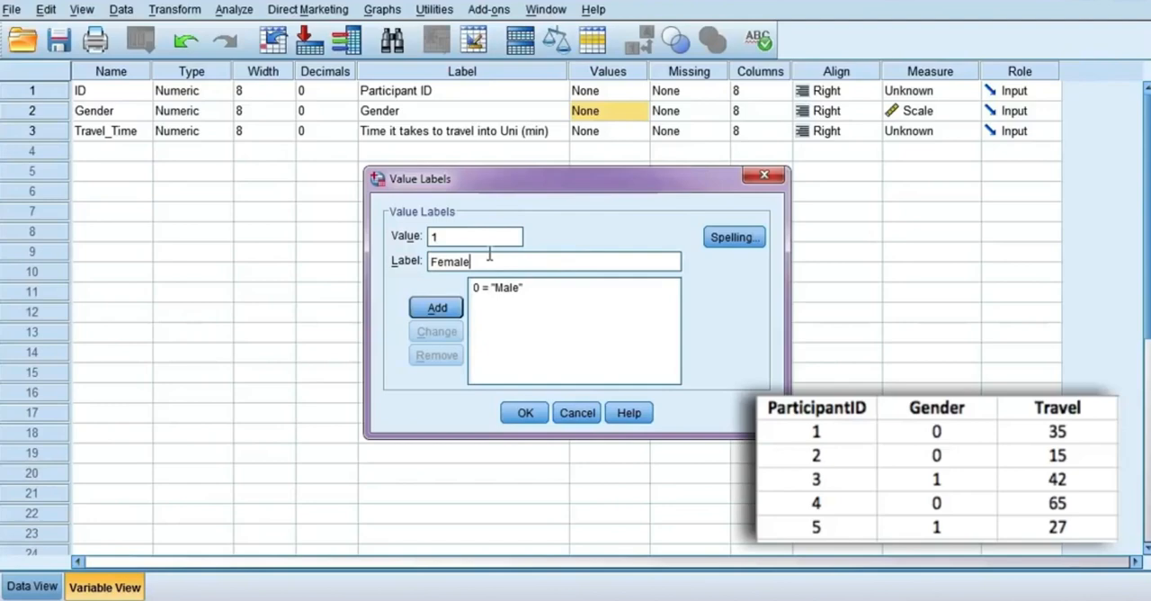
left_click(438, 309)
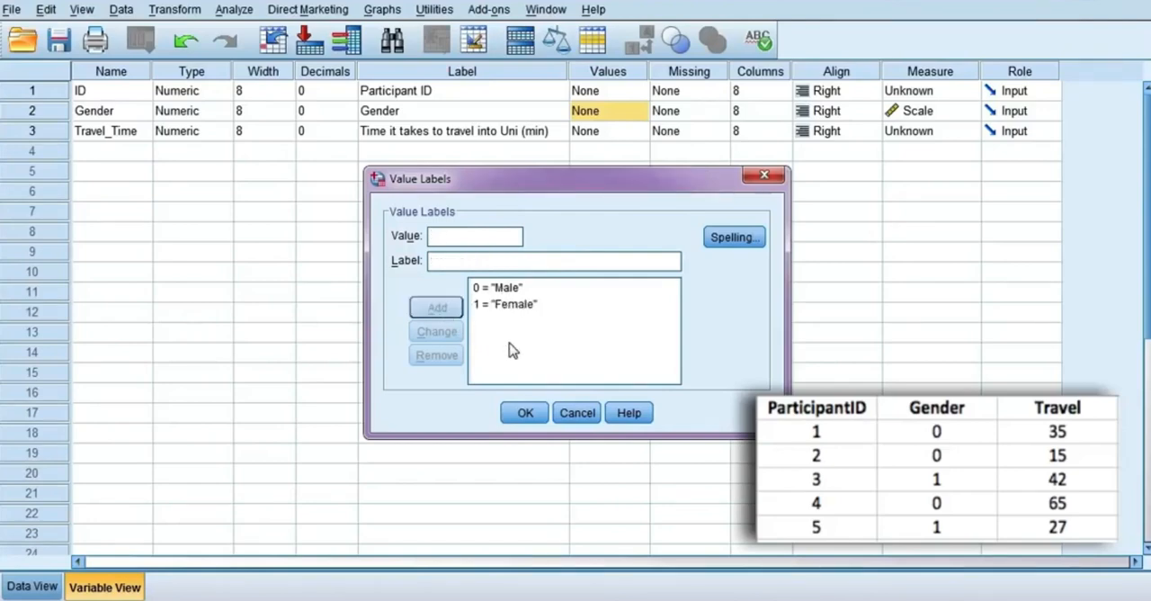
left_click(525, 414)
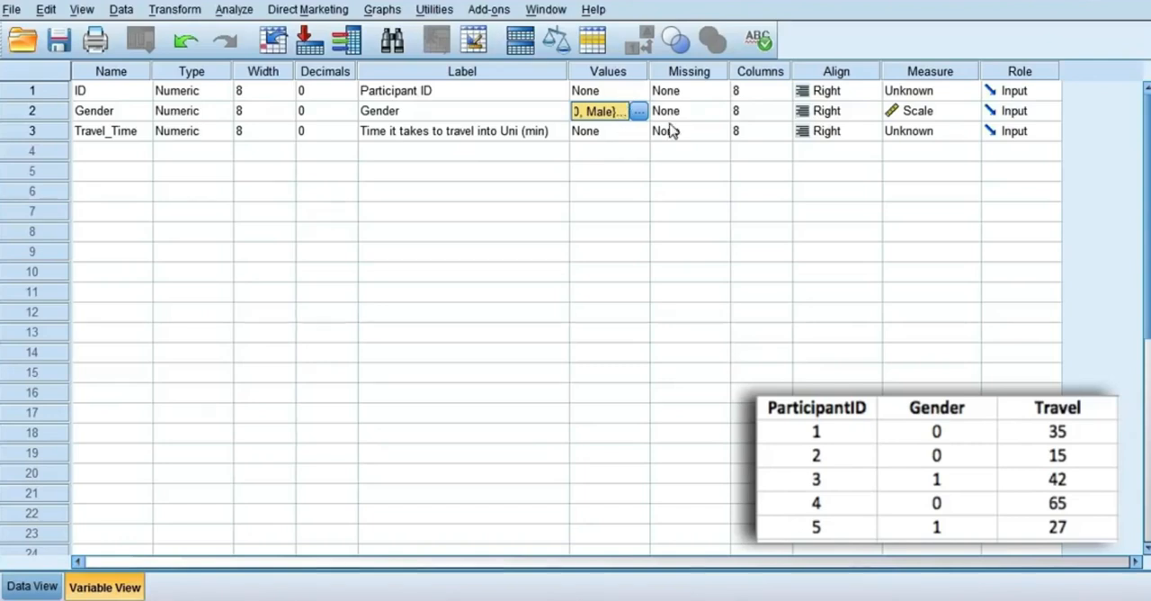
Step: Set 999 as a discrete missing value for the Gender variable
left_click(716, 118)
left_click(719, 112)
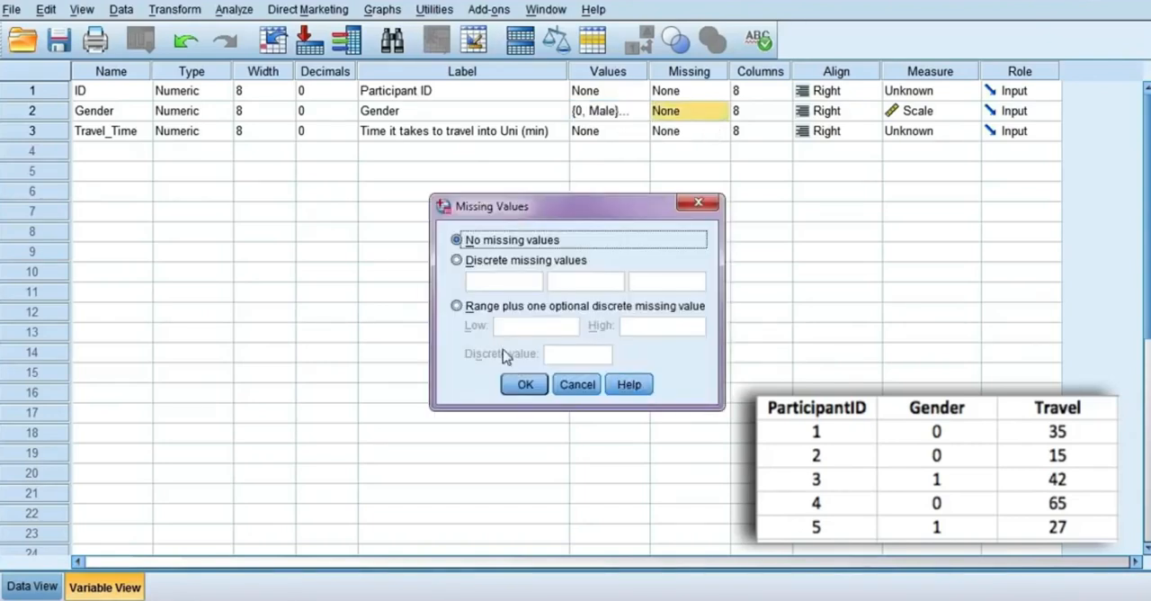
left_click(466, 262)
left_click(518, 285)
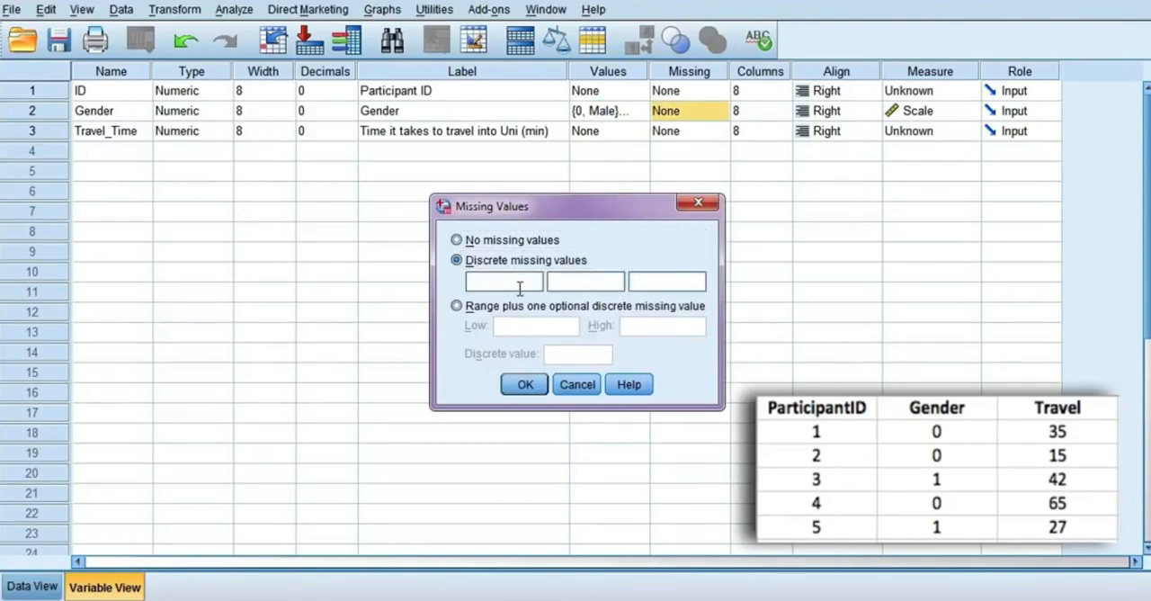
type("999")
left_click(522, 385)
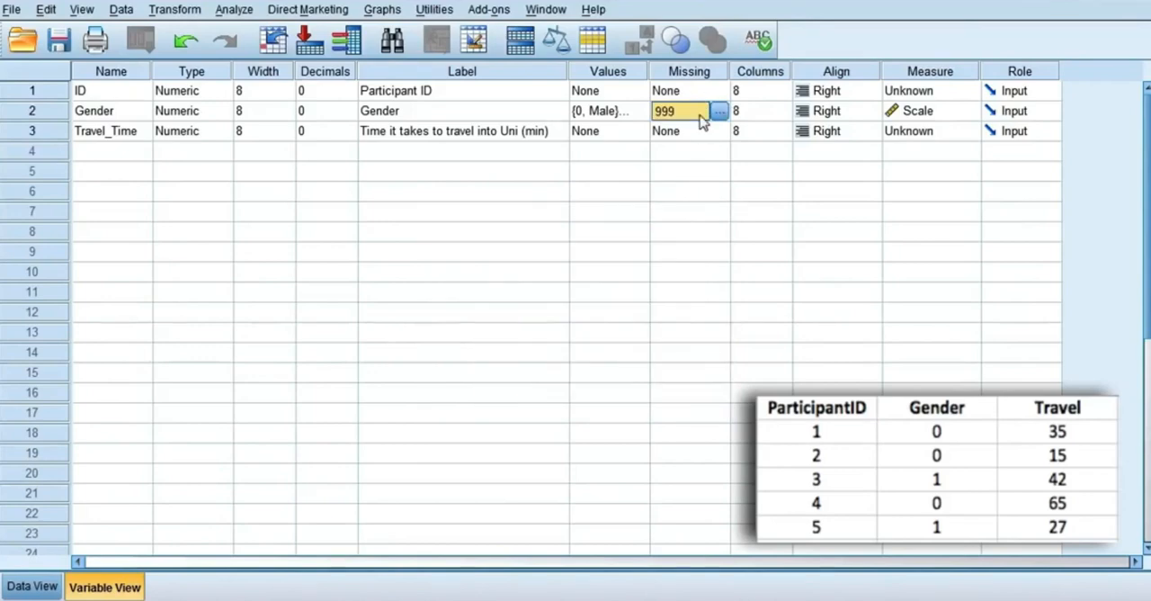
left_click(909, 251)
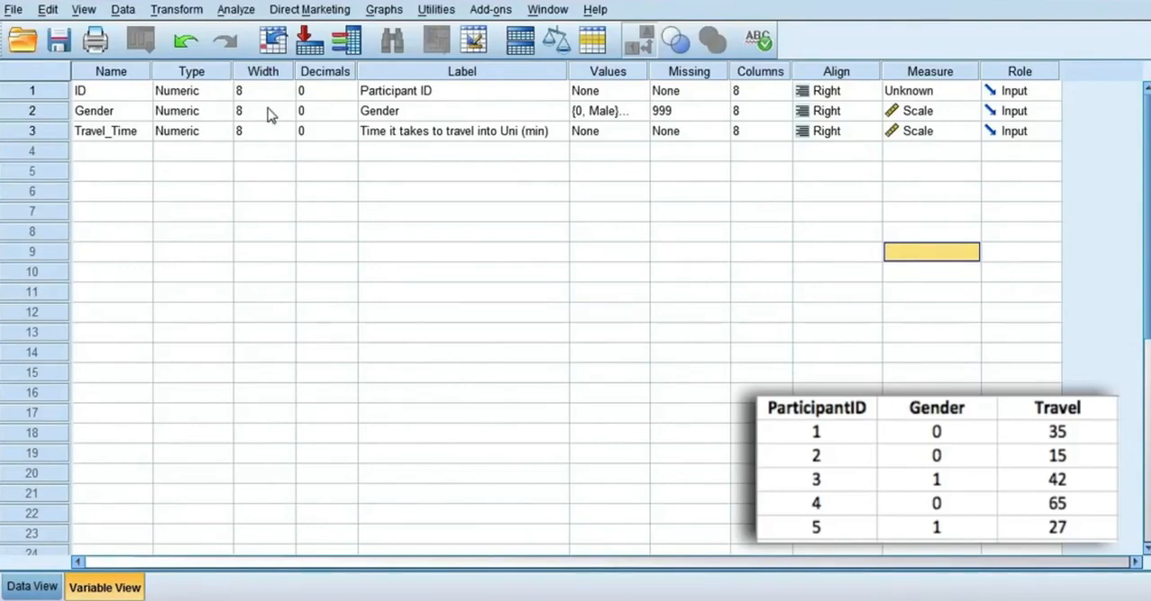
Step: Set the measurement level to Scale for ID, Nominal for Gender and Scale for Travel_Time
left_click(972, 92)
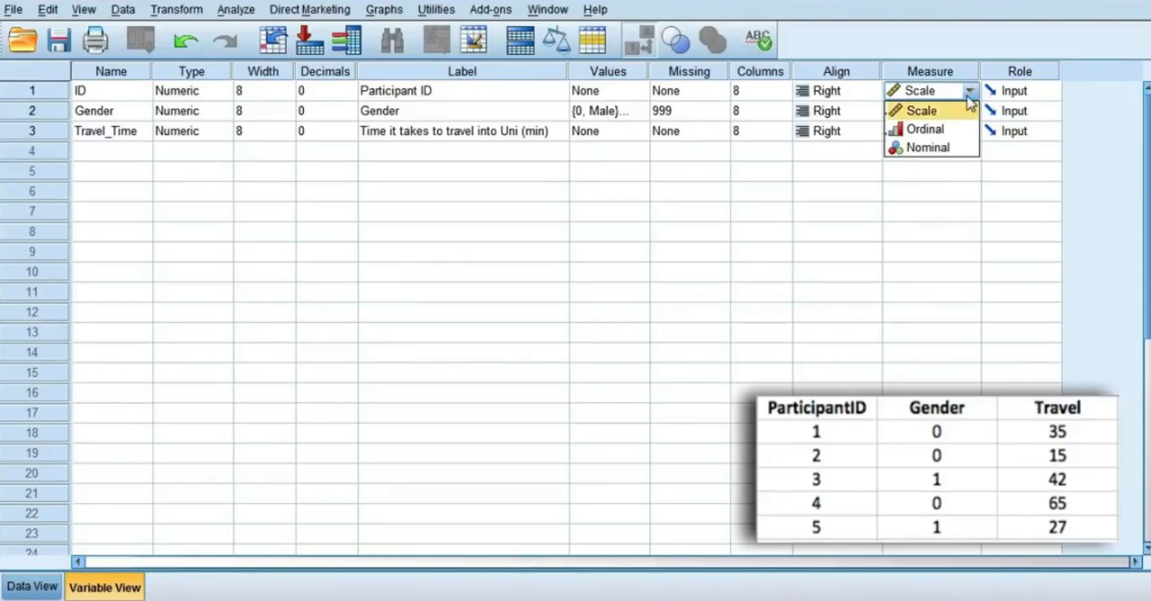
left_click(935, 112)
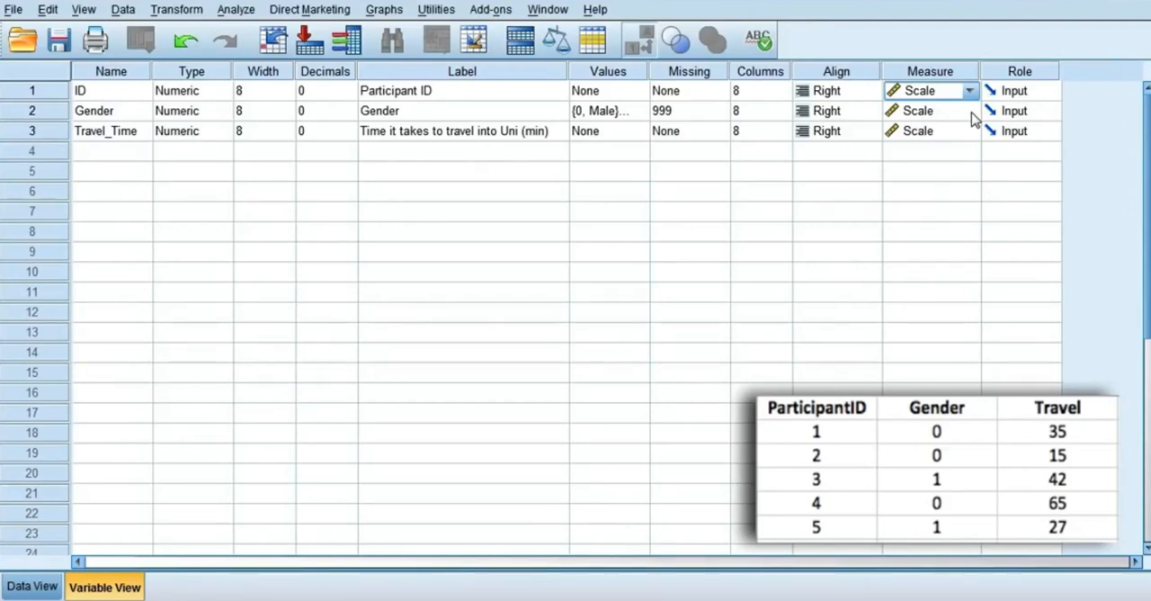
left_click(969, 112)
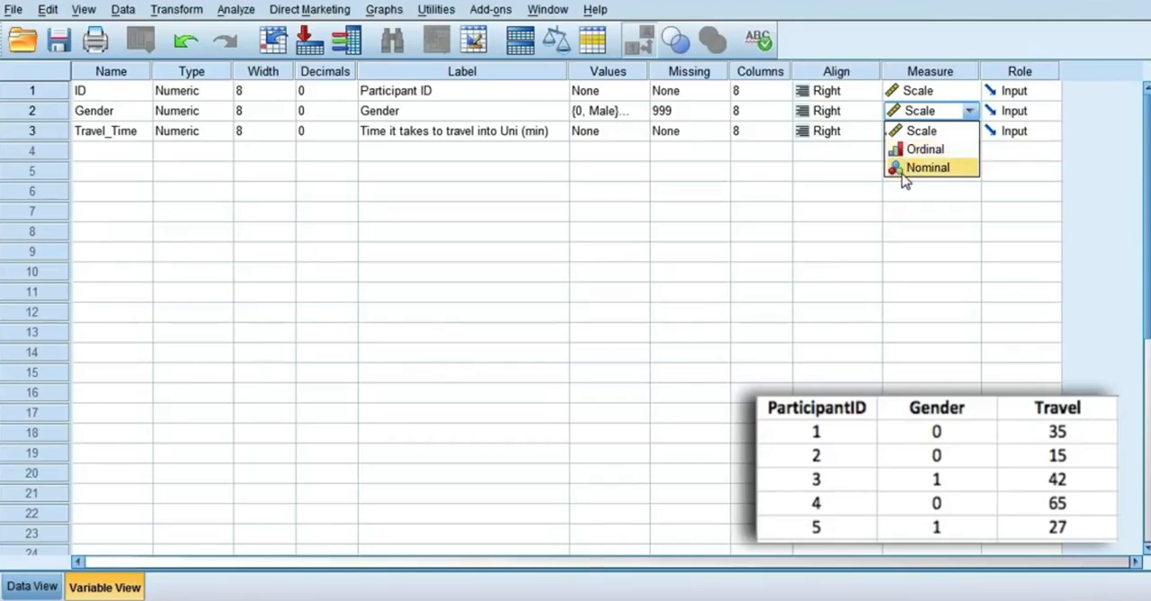
left_click(963, 170)
left_click(972, 135)
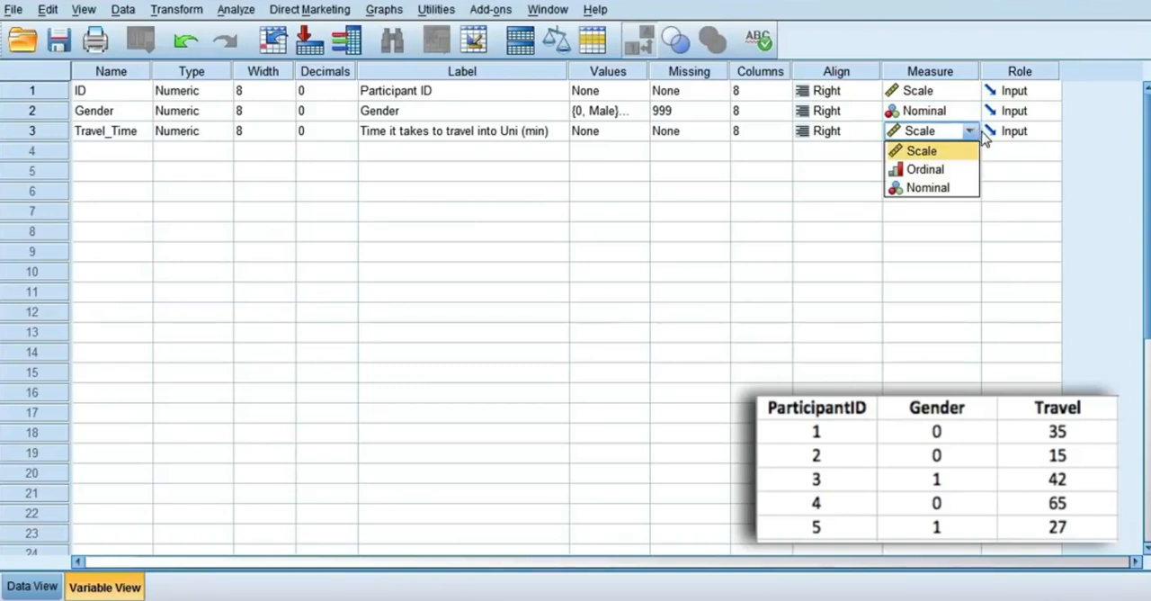
left_click(936, 158)
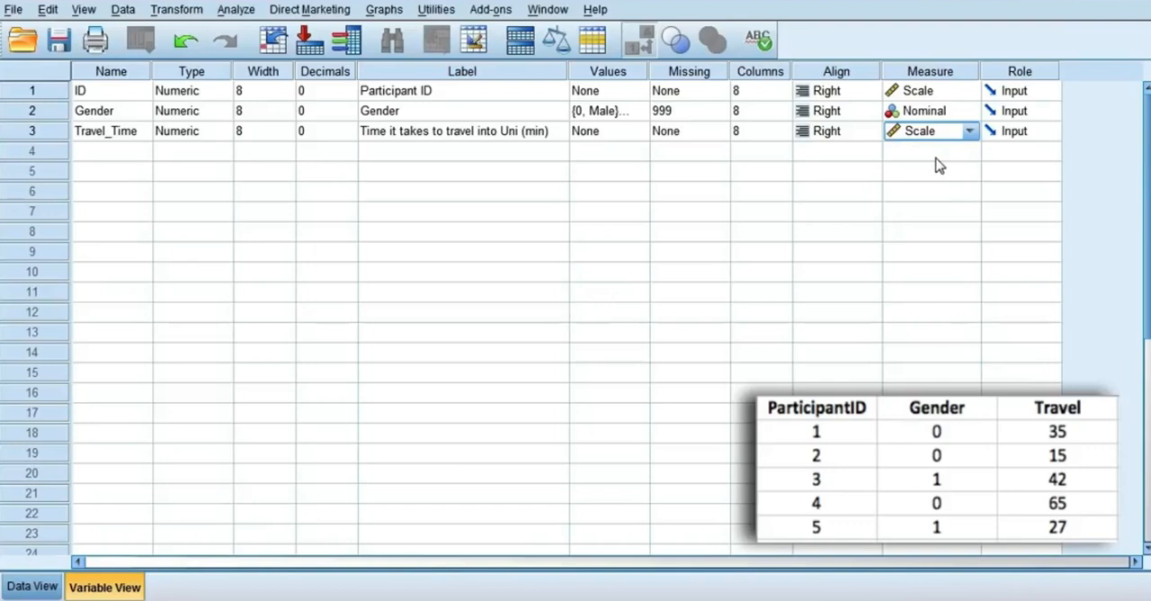
Step: Enter the Gender codes 0, 0, 1, 0 and 1 for participants 1 to 5 in the data sheet
left_click(30, 586)
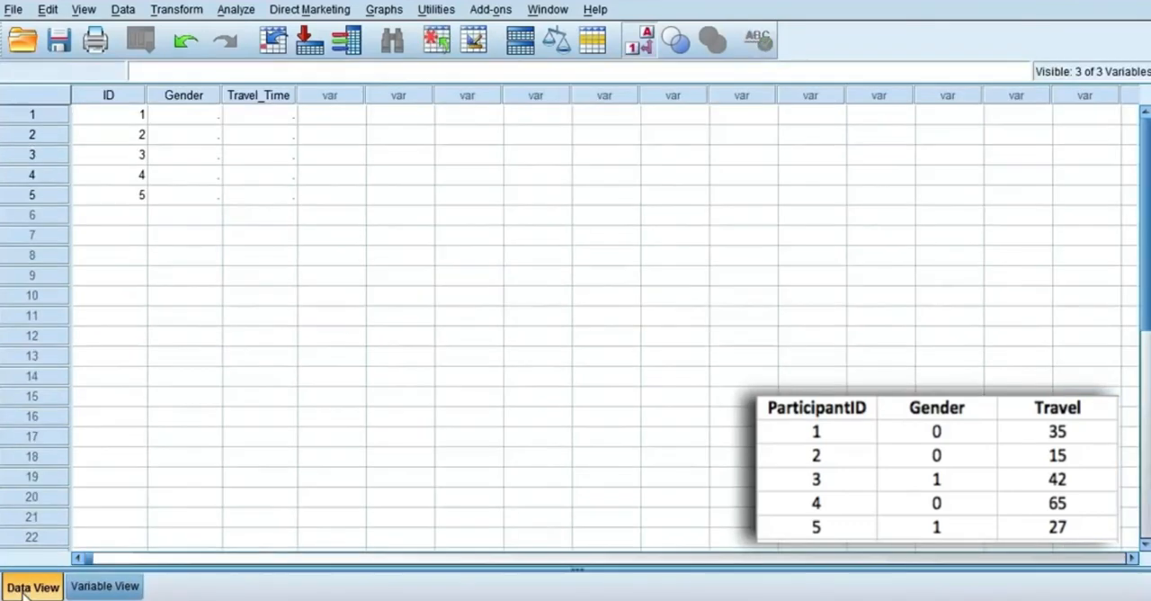
left_click(192, 117)
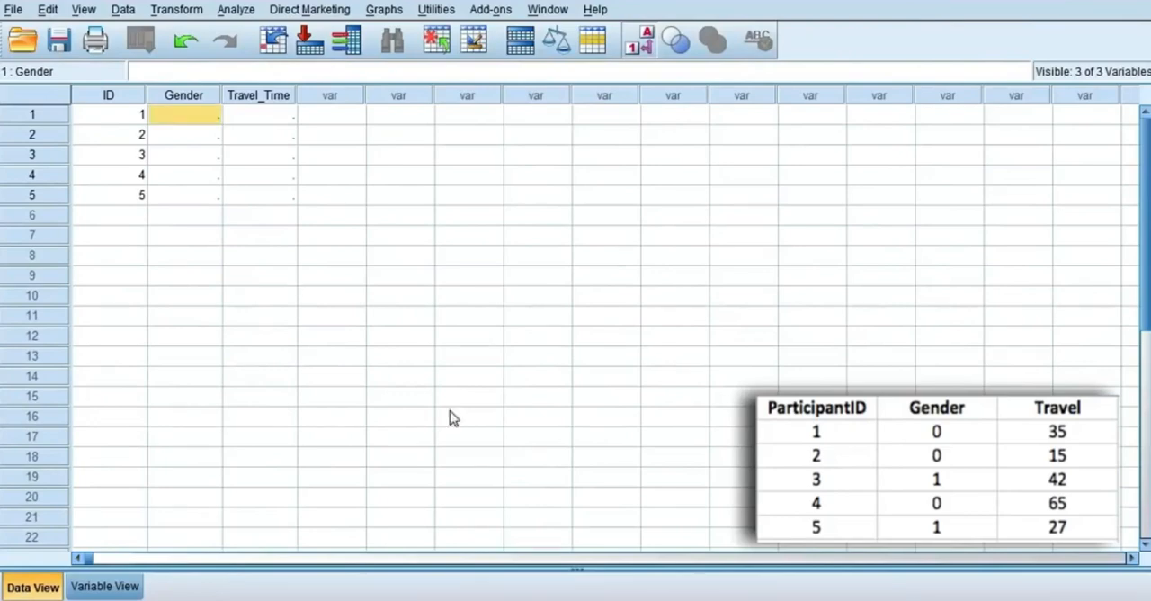
double_click(205, 122)
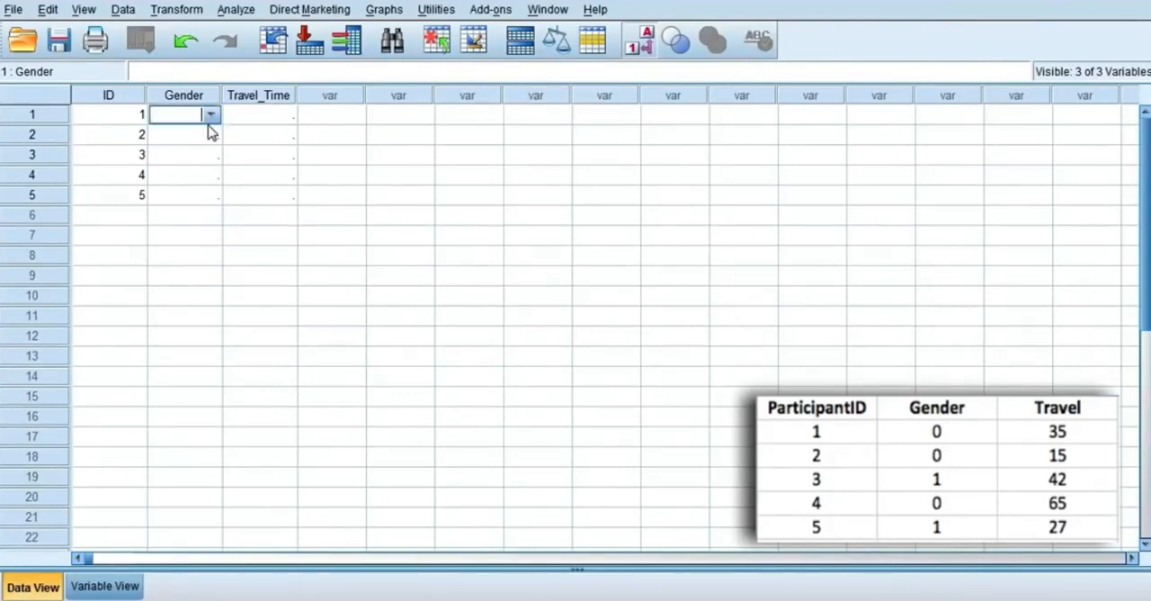
type("0")
key("Return")
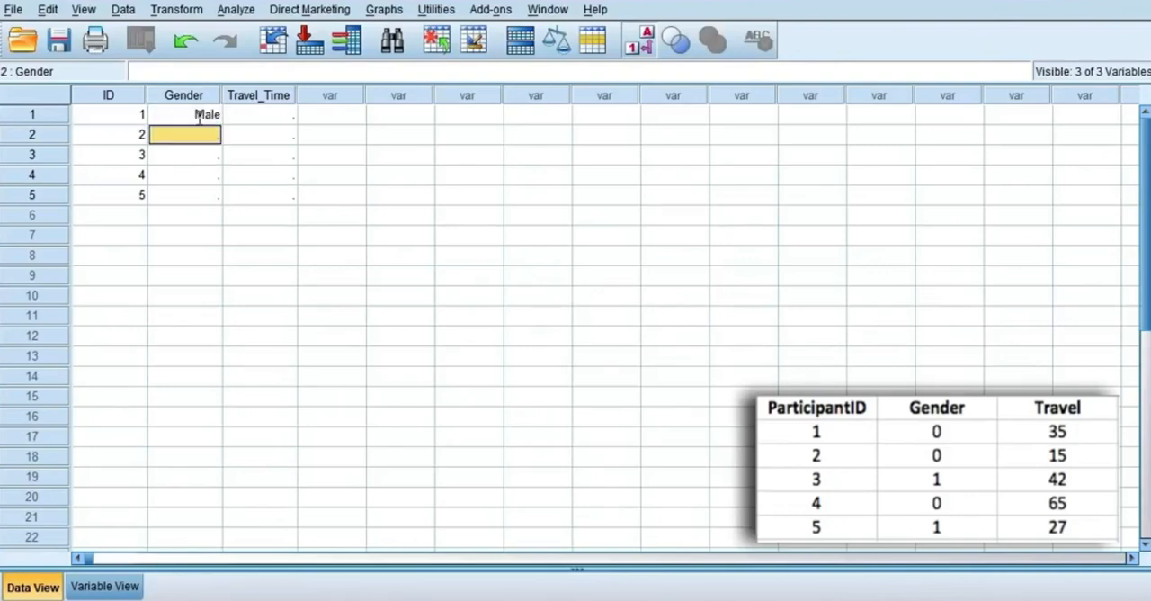
type("0")
key("Return")
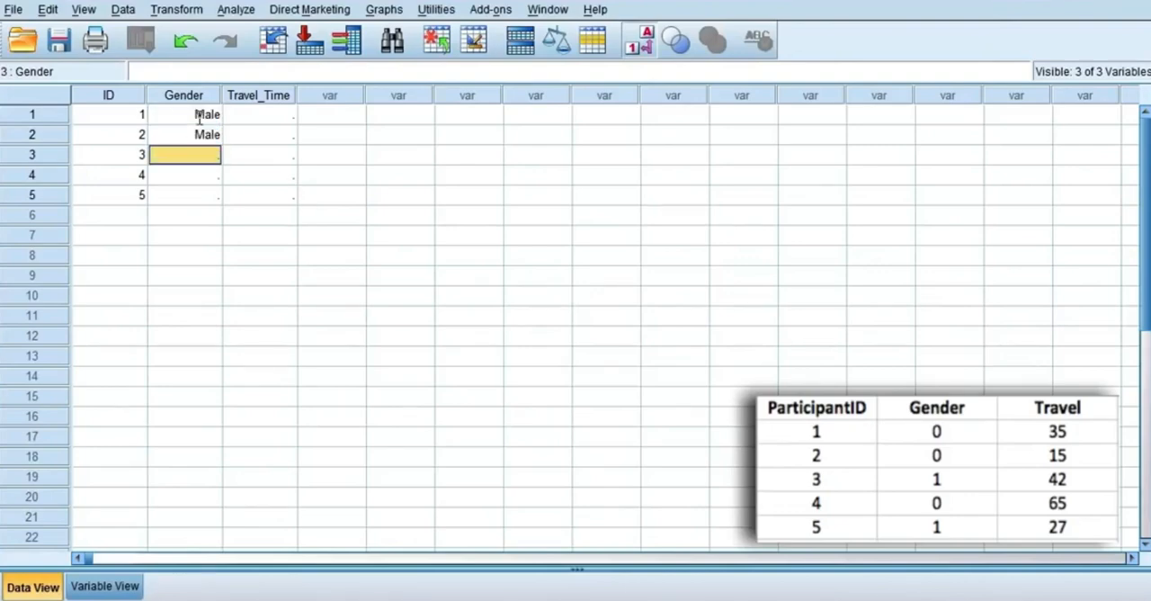
type("1")
key("Return")
type("0")
key("Return")
type("1")
key("Return")
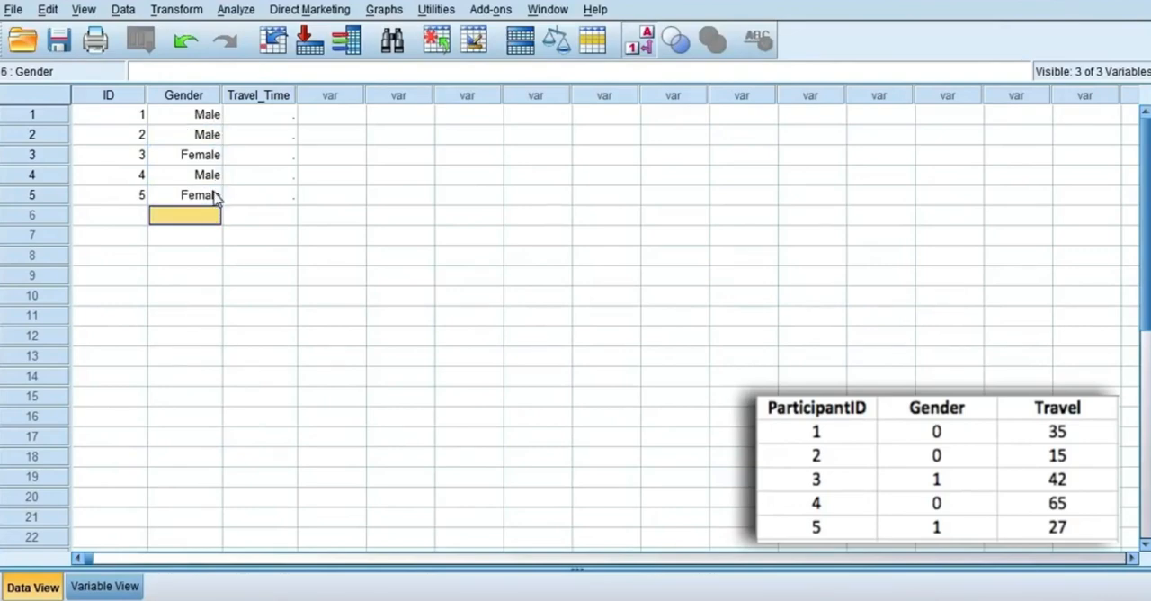
Step: Toggle the value labels display off, on and off again to show Gender as numeric codes
left_click(639, 50)
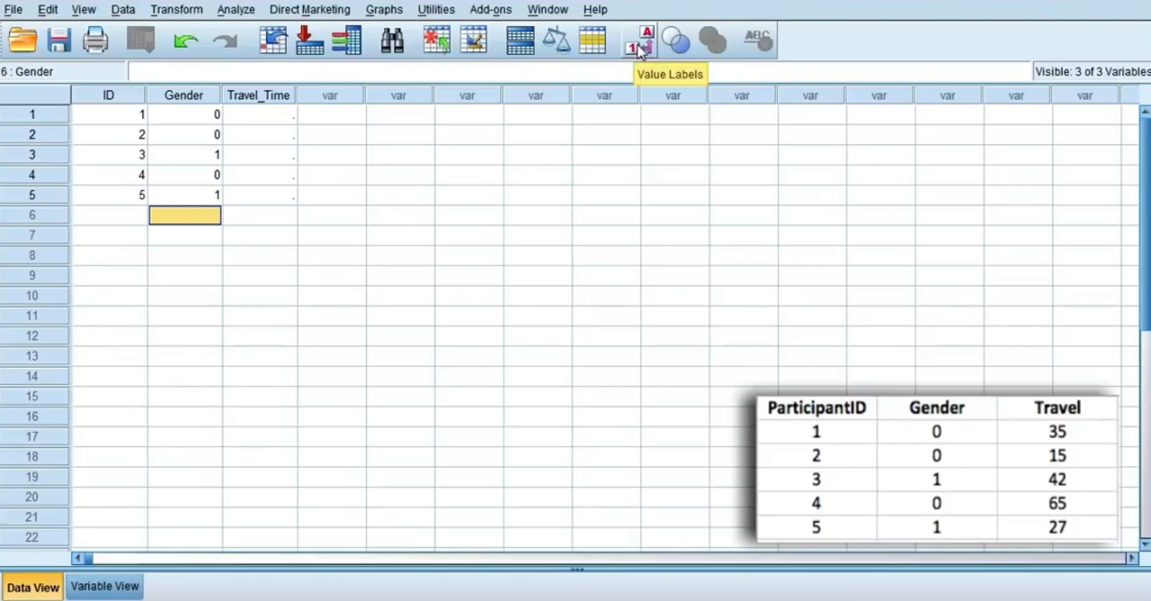
left_click(640, 49)
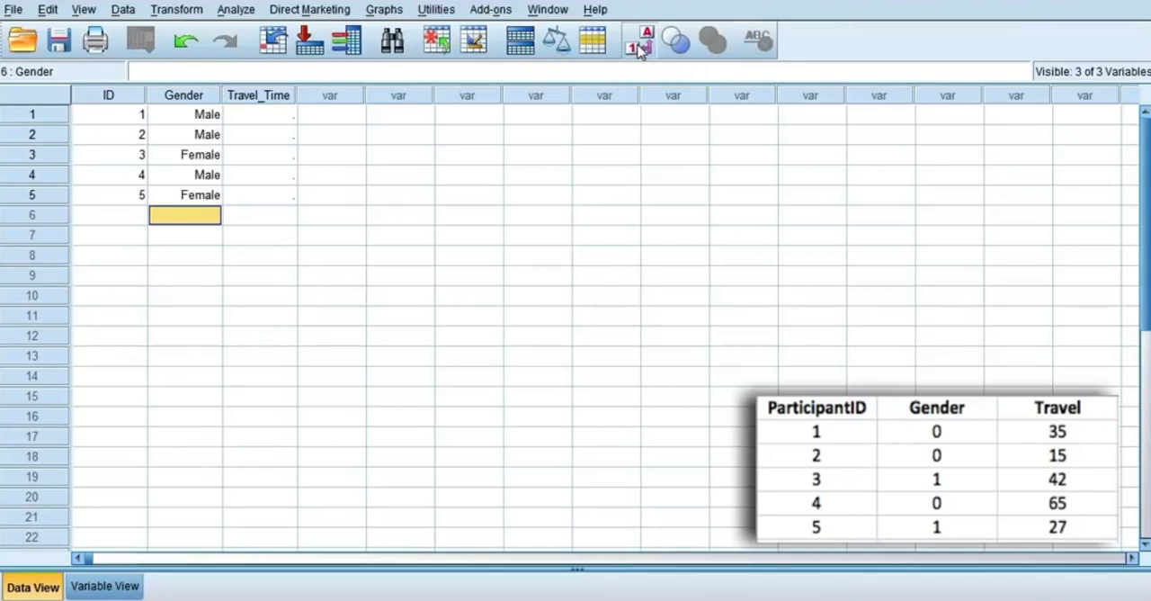
left_click(639, 49)
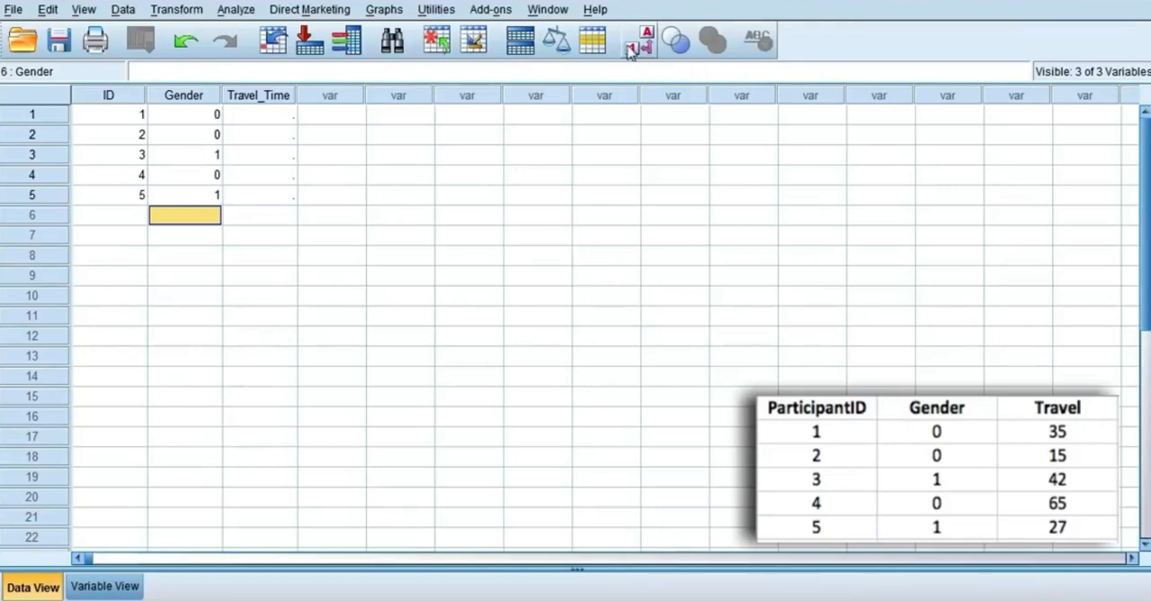
Step: Enter the Travel_Time values 35, 15, 42, 65 and 27 for participants 1 to 5
left_click(261, 117)
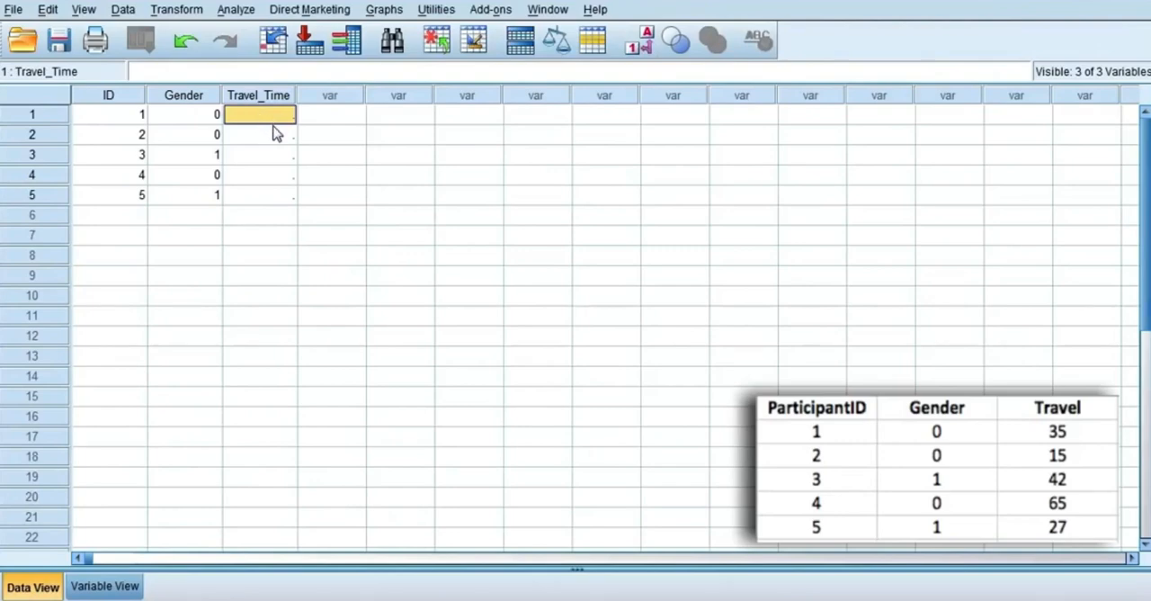
type("35")
key("Return")
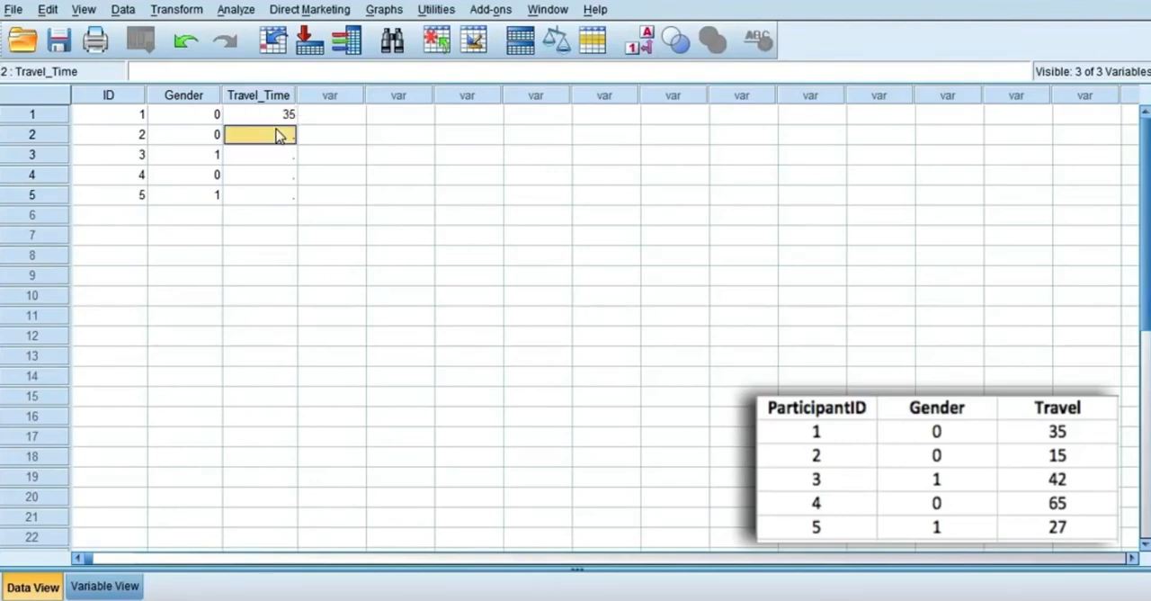
type("15")
key("Return")
type("42")
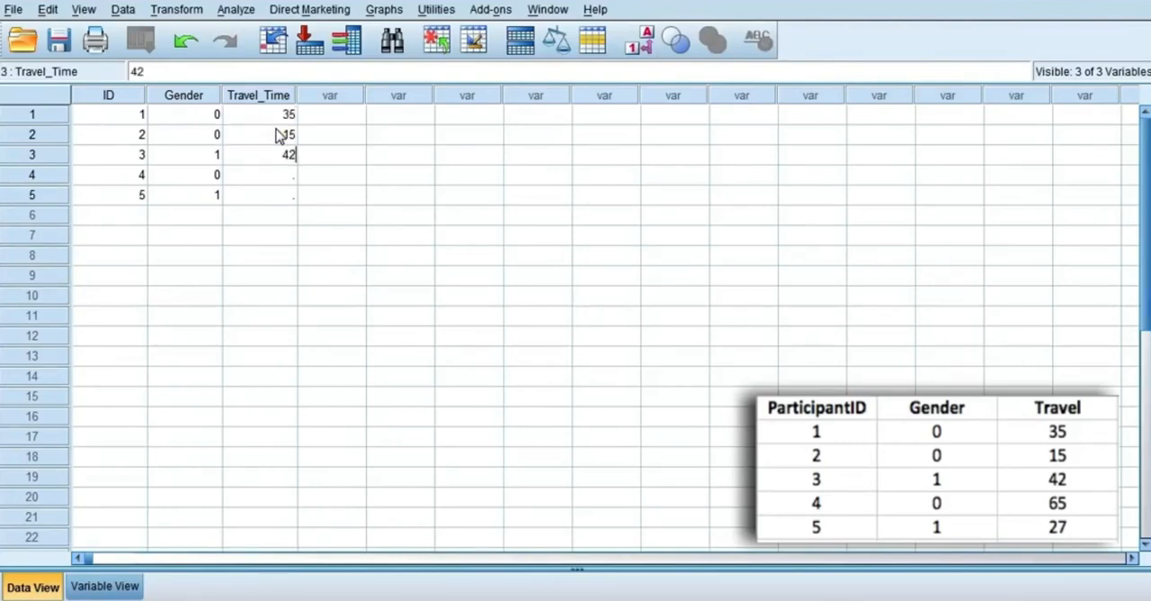
key("Return")
type("65")
key("Return")
type("27")
key("Return")
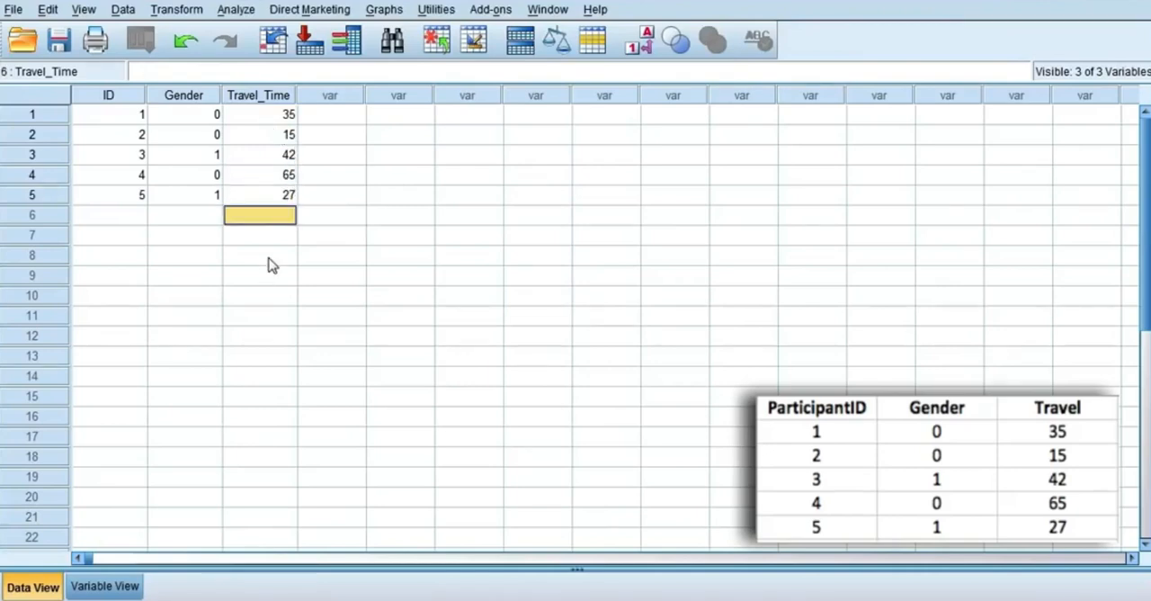
Step: Check the variable definitions, and replace participant 2's Gender value with the missing-value code 999
left_click(132, 589)
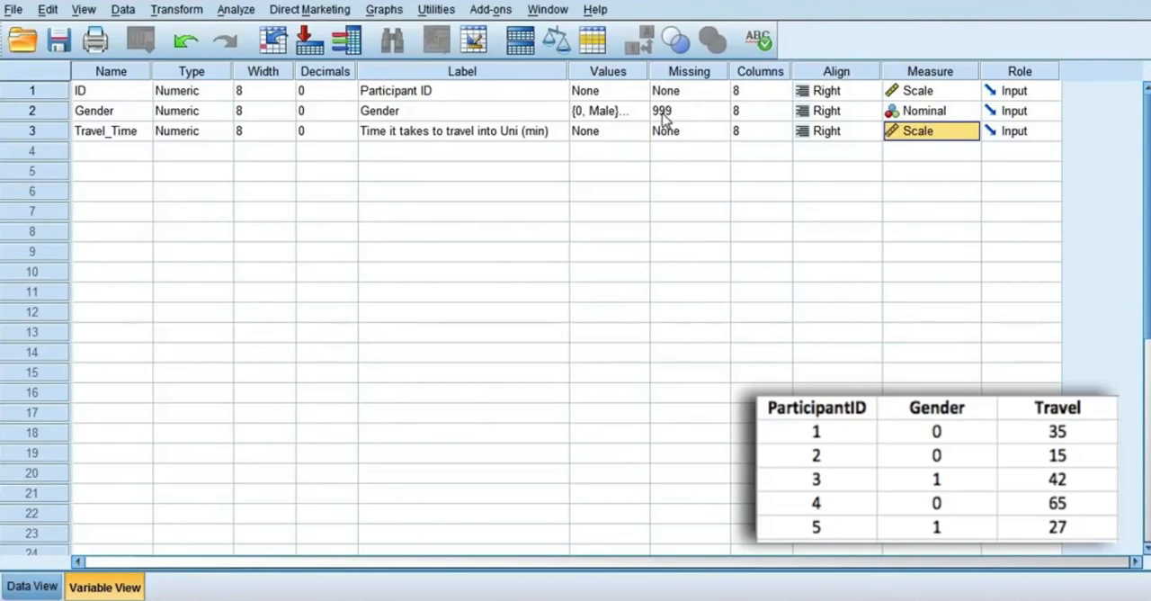
left_click(36, 590)
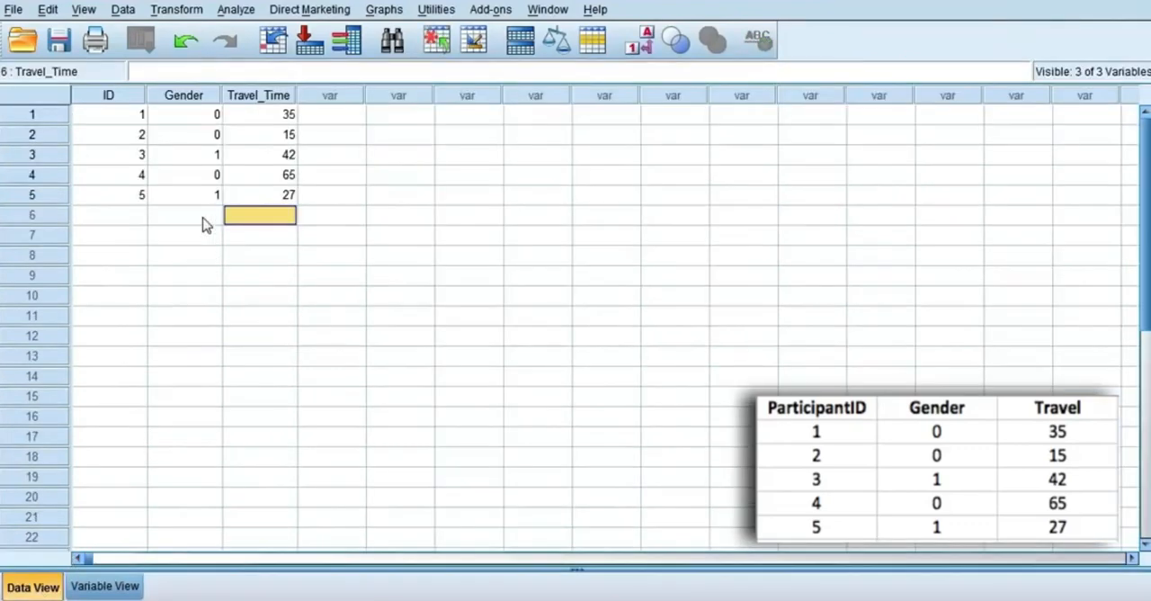
left_click(203, 135)
key("BackSpace")
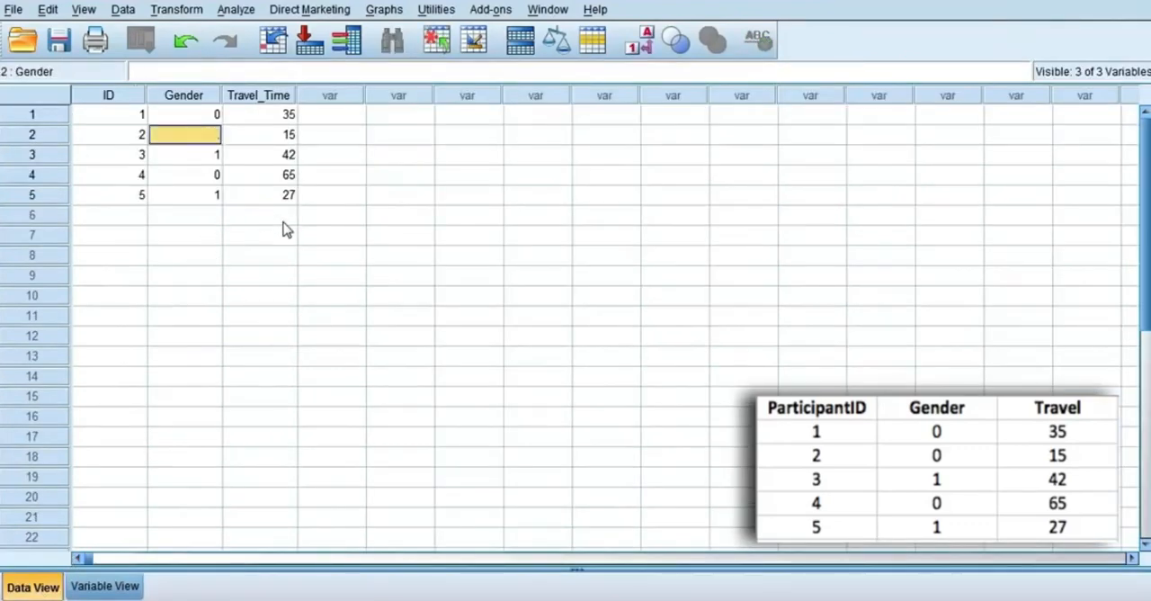
key("Return")
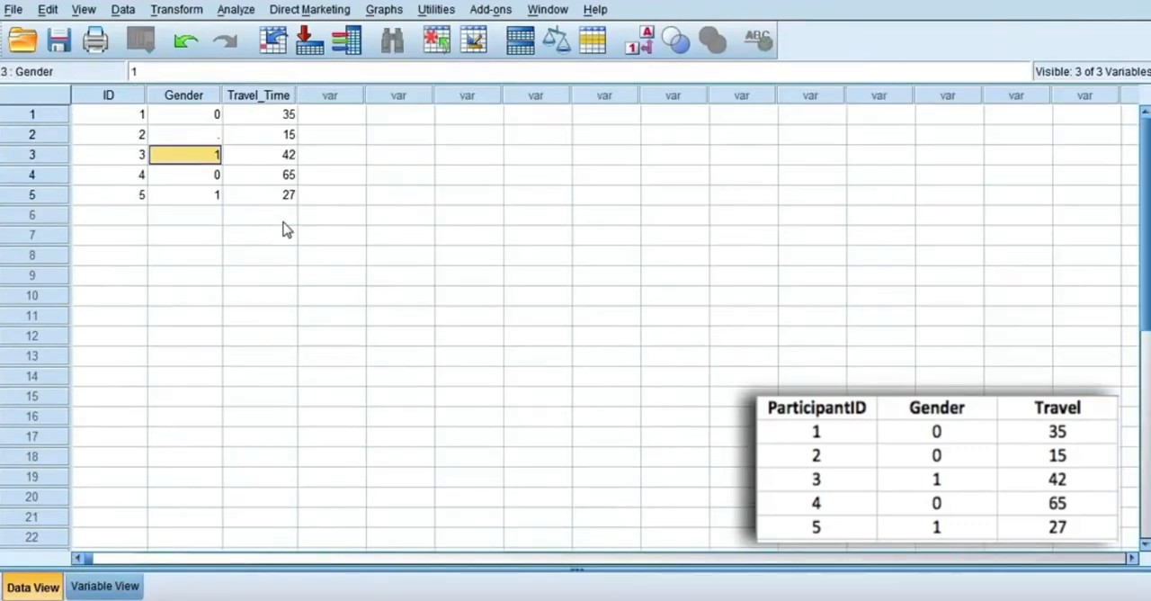
left_click(187, 141)
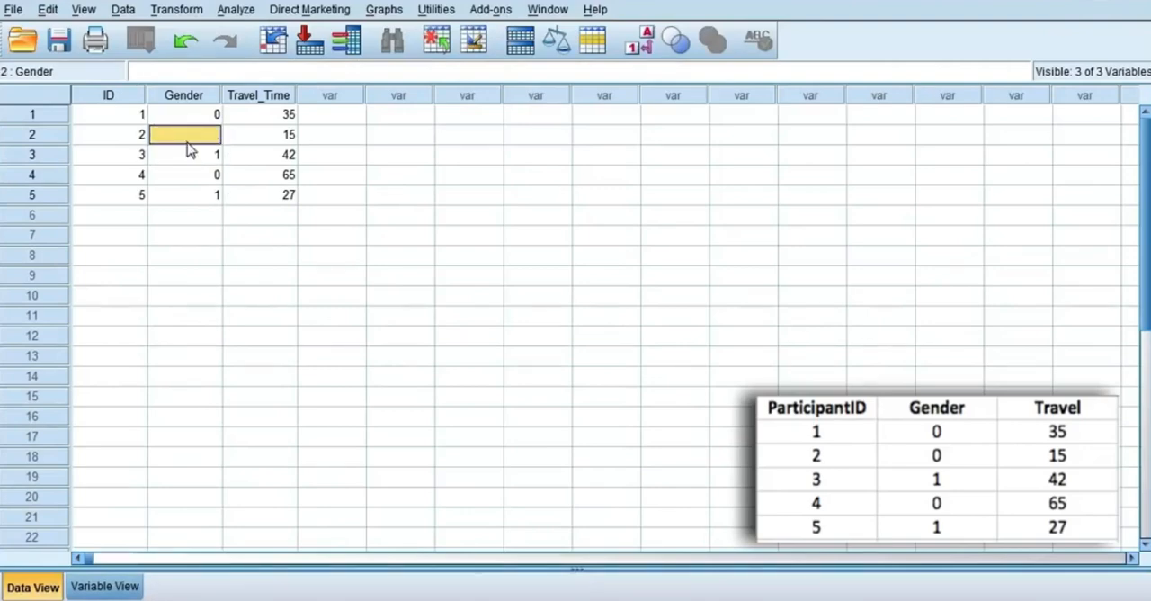
type("999")
key("Return")
left_click(105, 586)
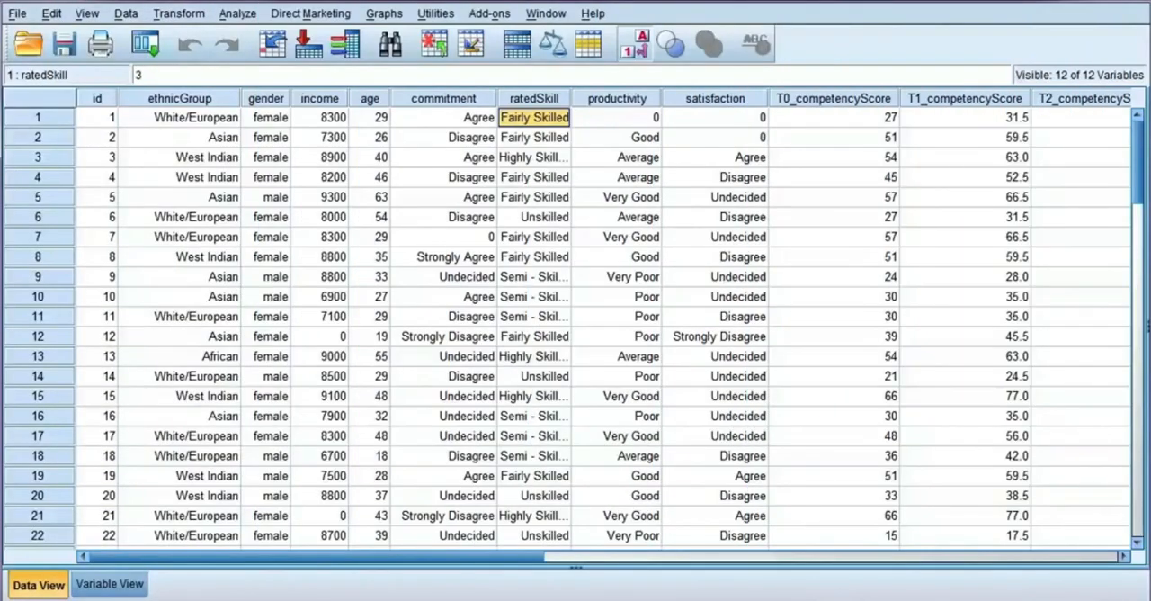
Step: Set up a Crosstabs analysis with Gender in the rows and Rated Productivity in the columns
left_click(238, 13)
mouse_move(347, 58)
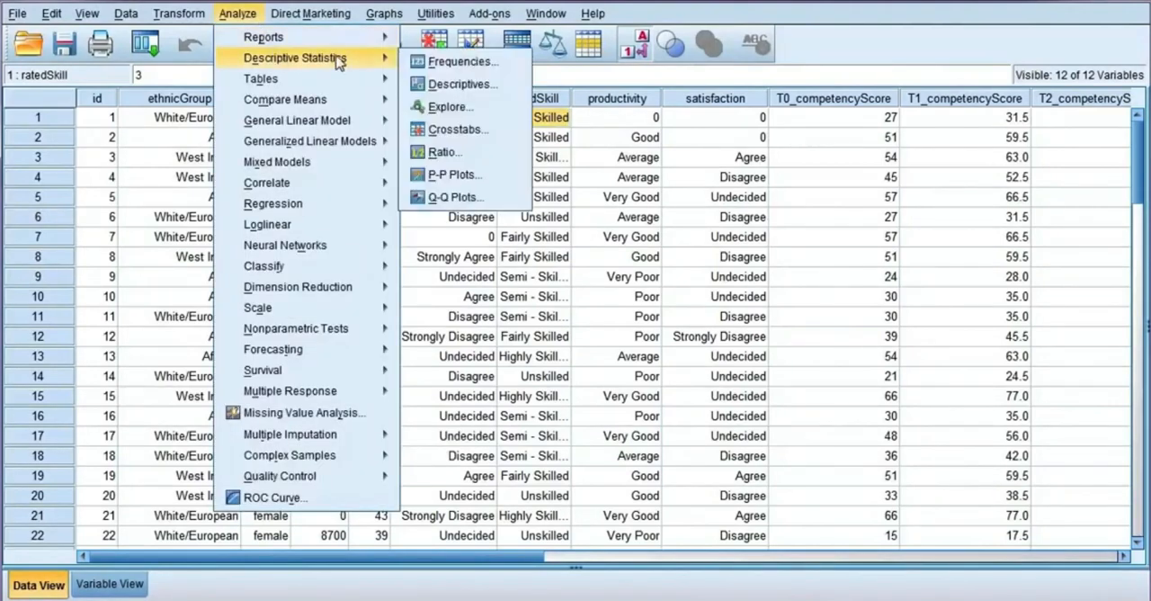
left_click(506, 135)
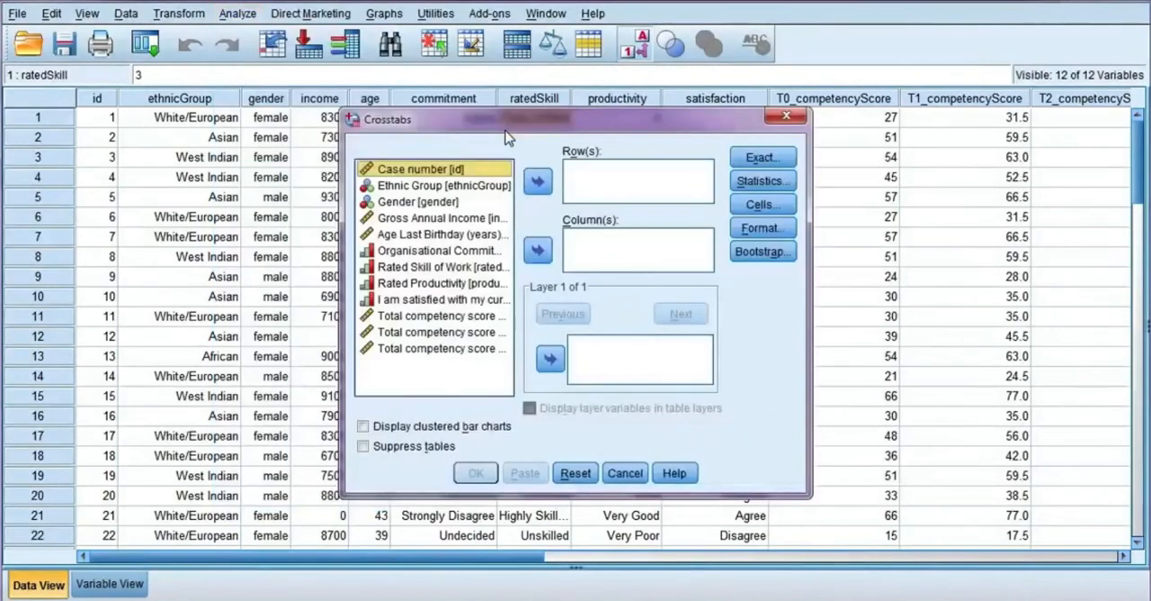
left_click(450, 204)
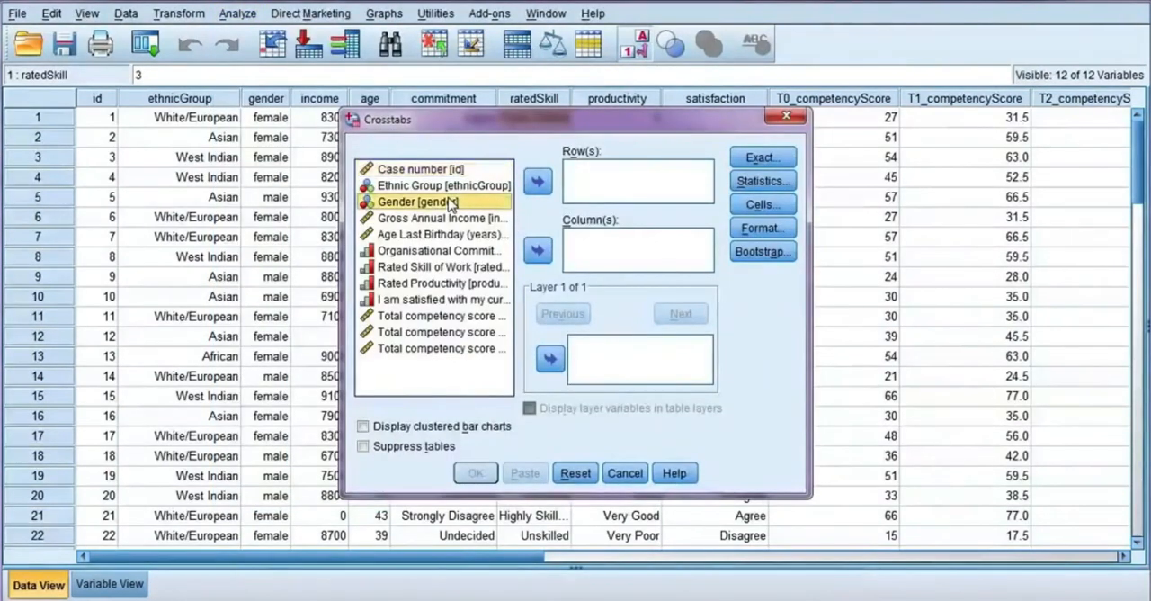
left_click(536, 183)
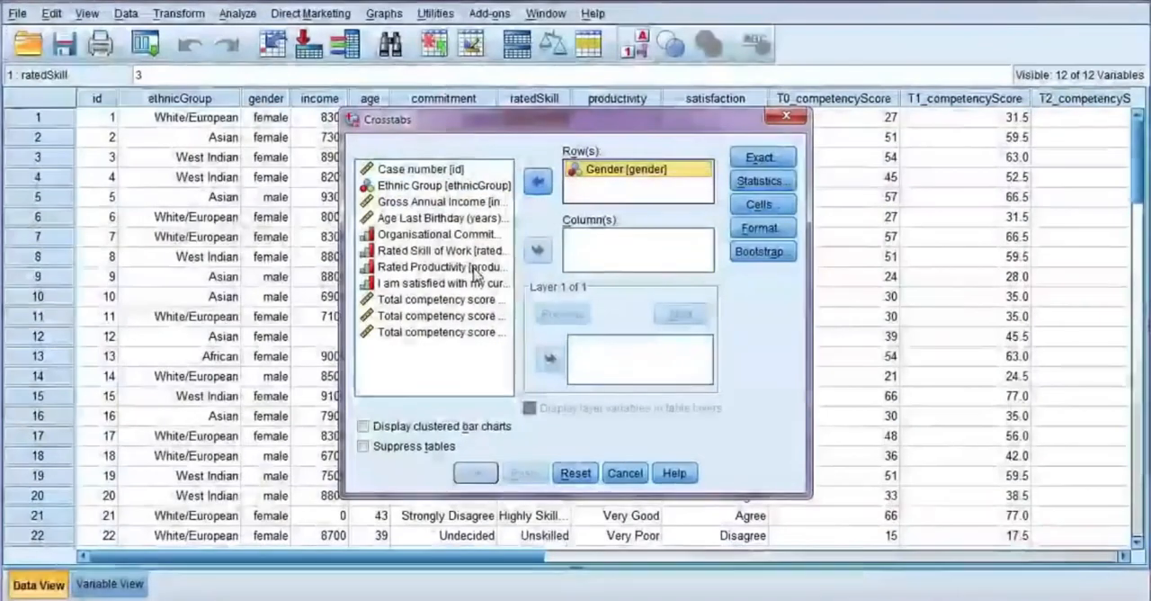
left_click(477, 268)
left_click(536, 253)
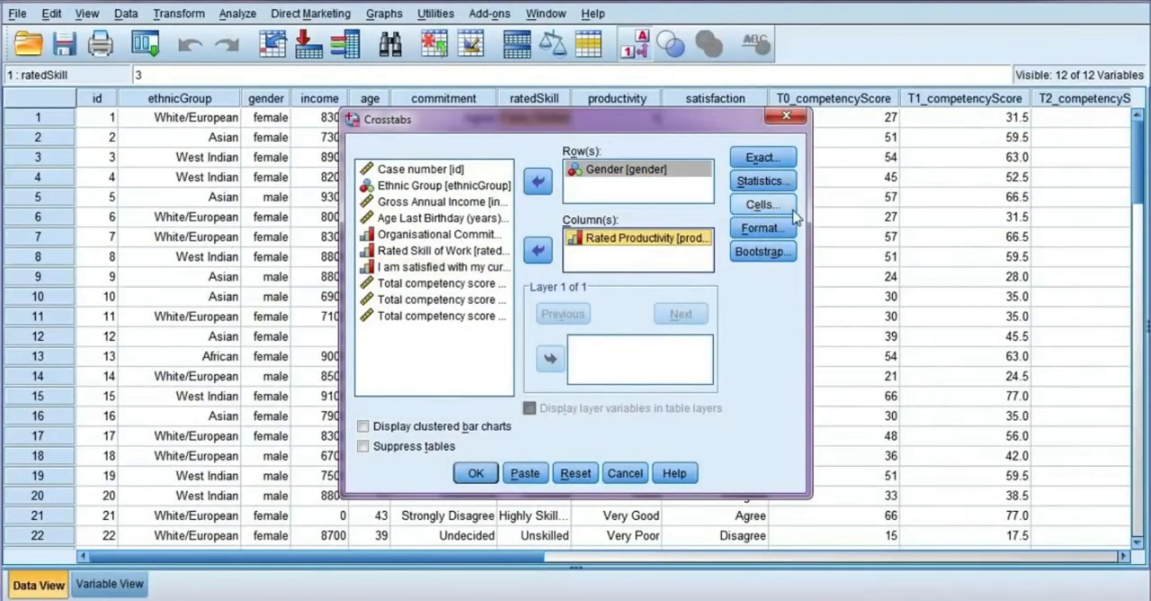
Step: Add row, column and total percentages to the crosstab cells and run the analysis
left_click(784, 209)
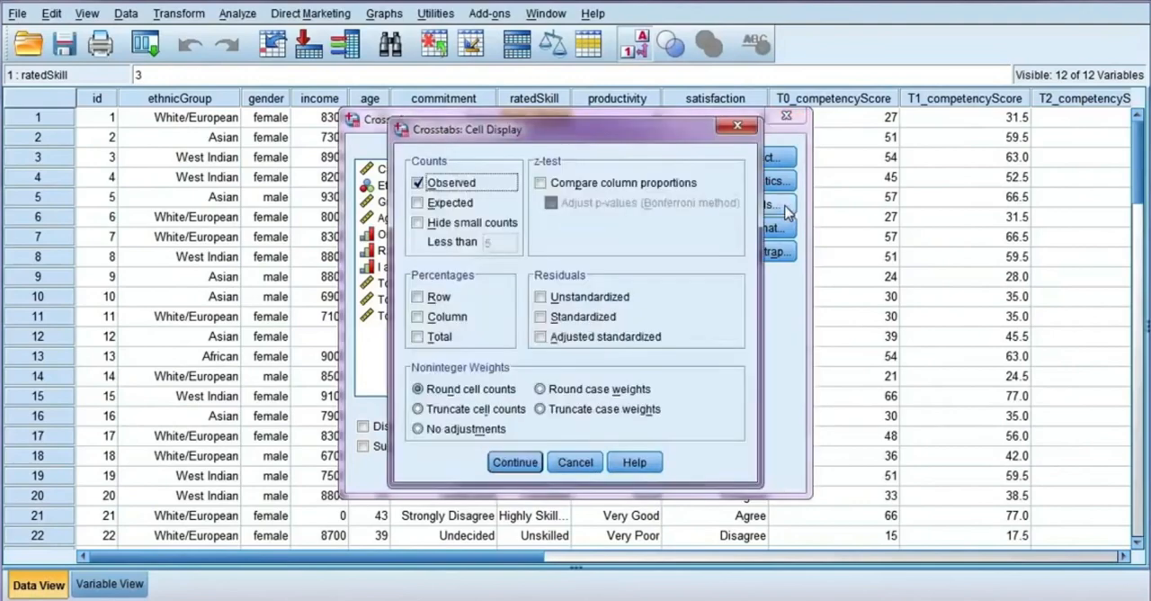
left_click(437, 298)
left_click(439, 316)
left_click(438, 335)
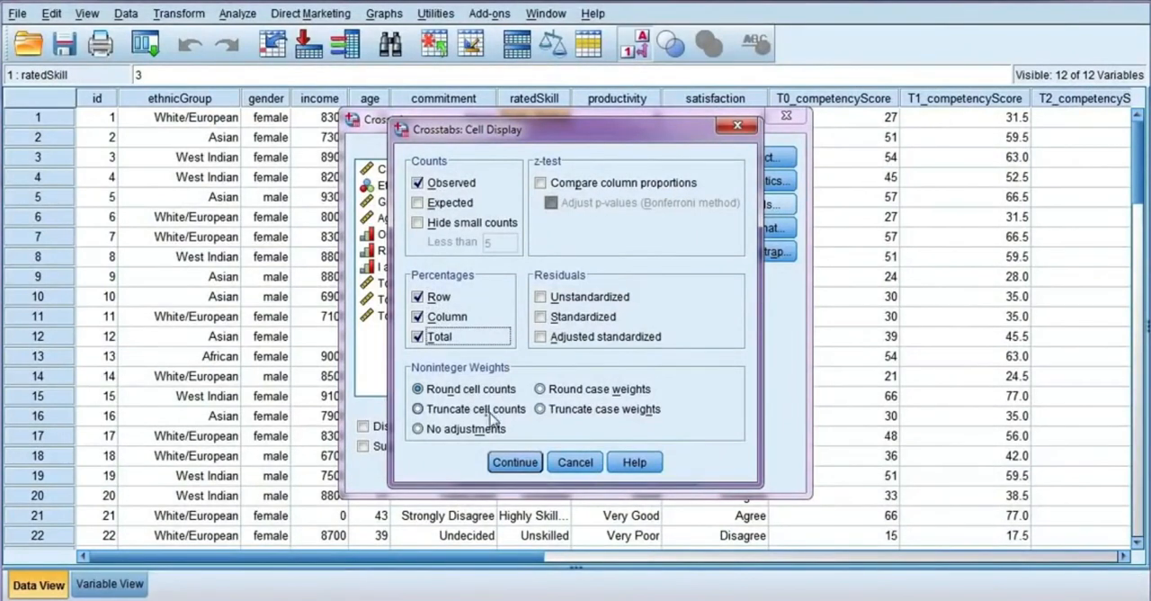
left_click(515, 462)
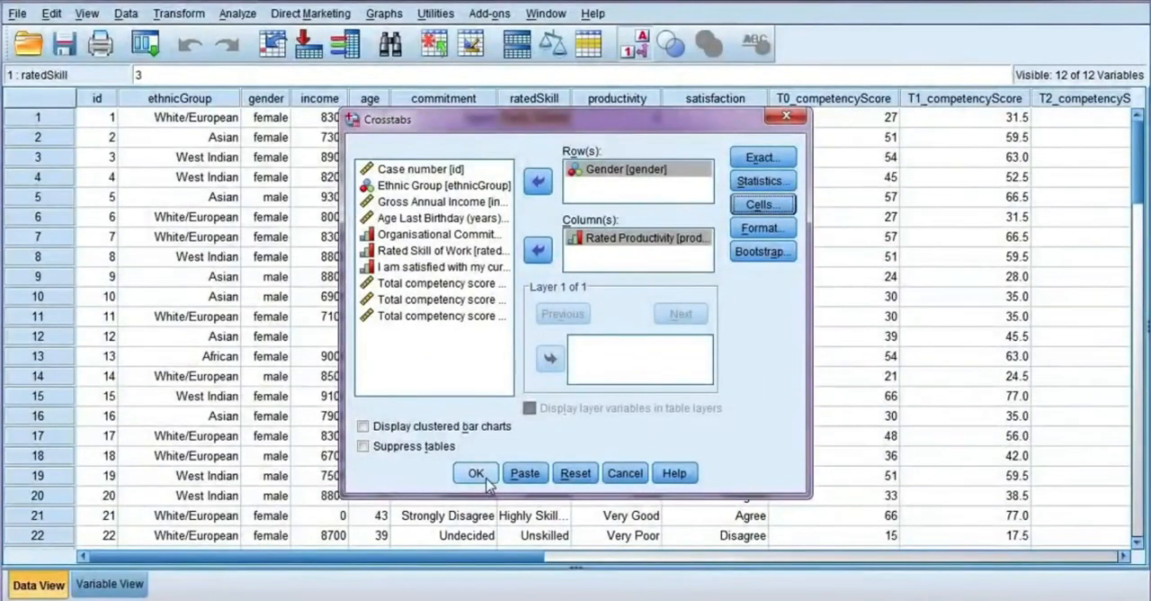
left_click(476, 473)
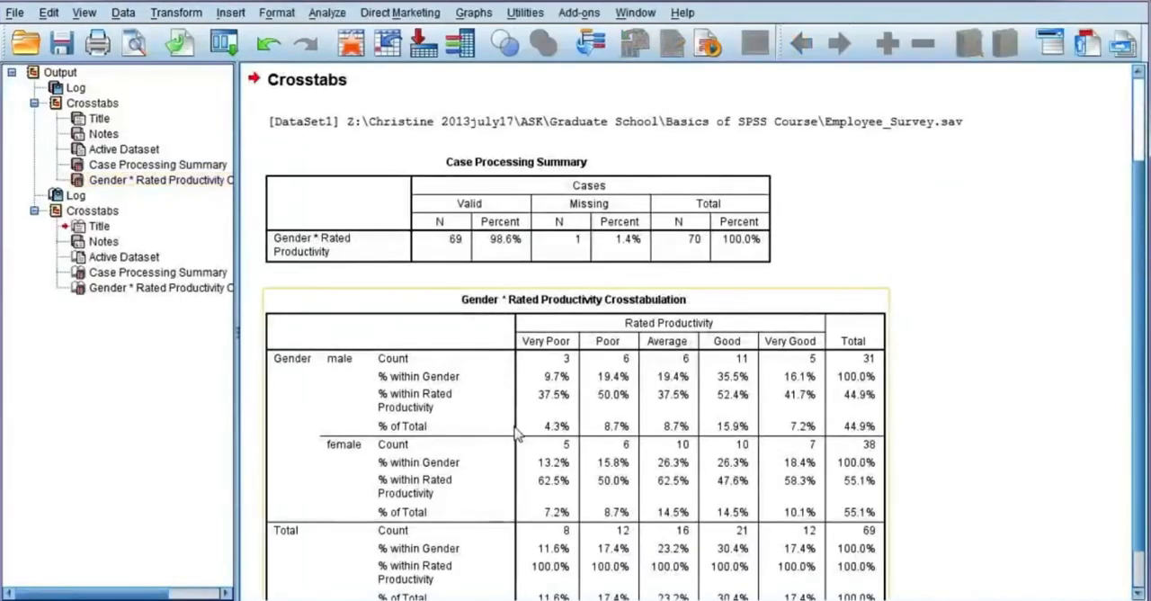
Step: Examine the counts and the row, column and total percentages in the Gender by Rated Productivity crosstabulation
scroll(517, 420, "down", 1)
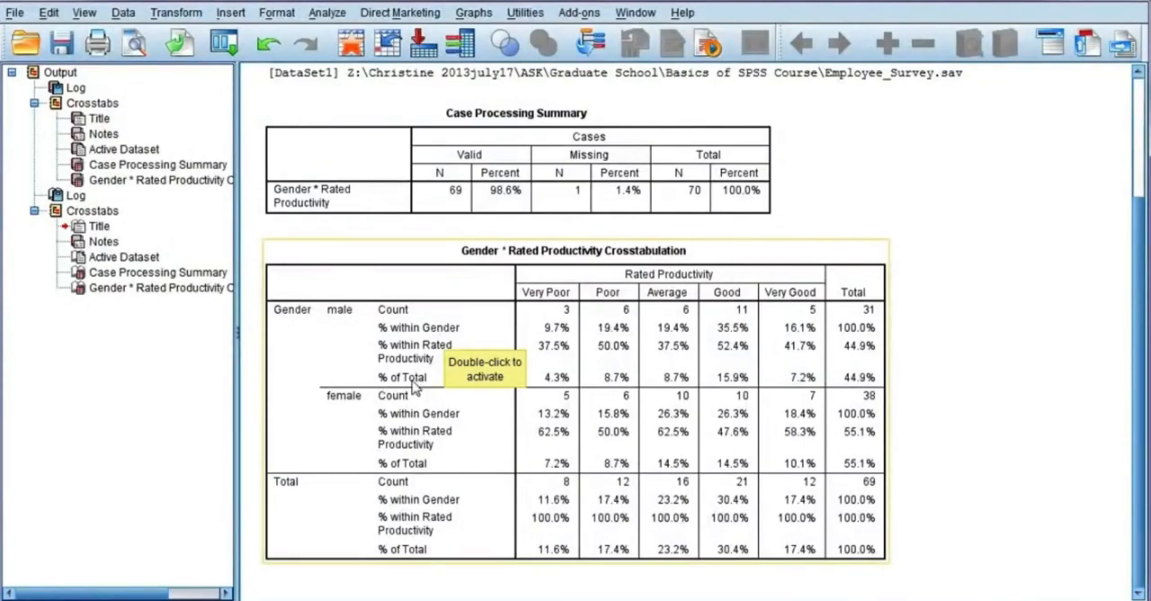
scroll(414, 387, "up", 1)
scroll(660, 448, "down", 1)
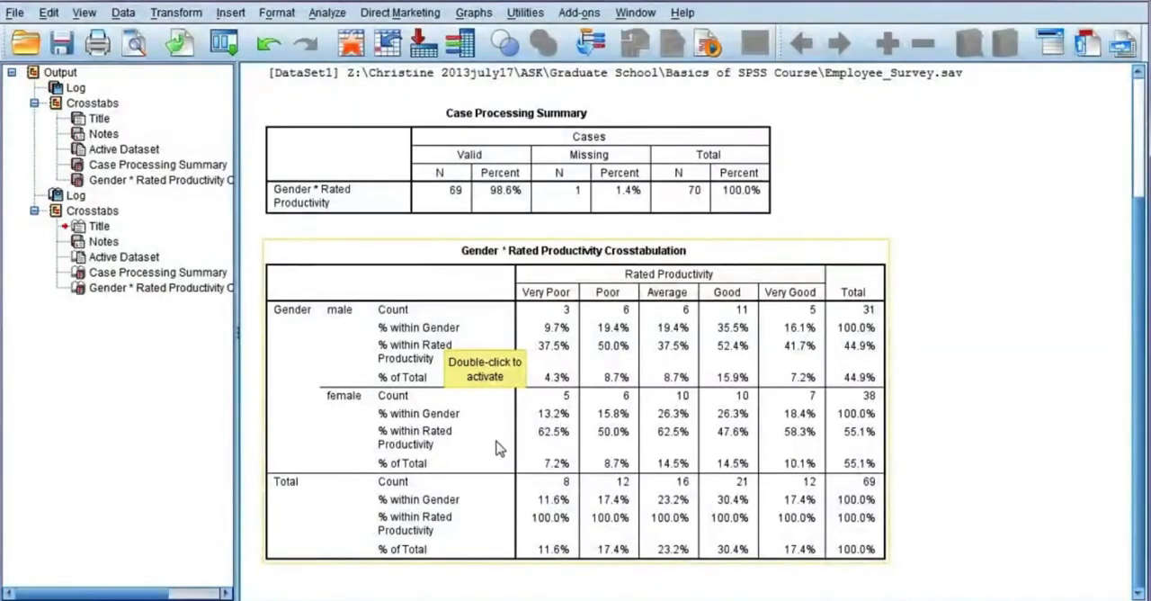
right_click(548, 523)
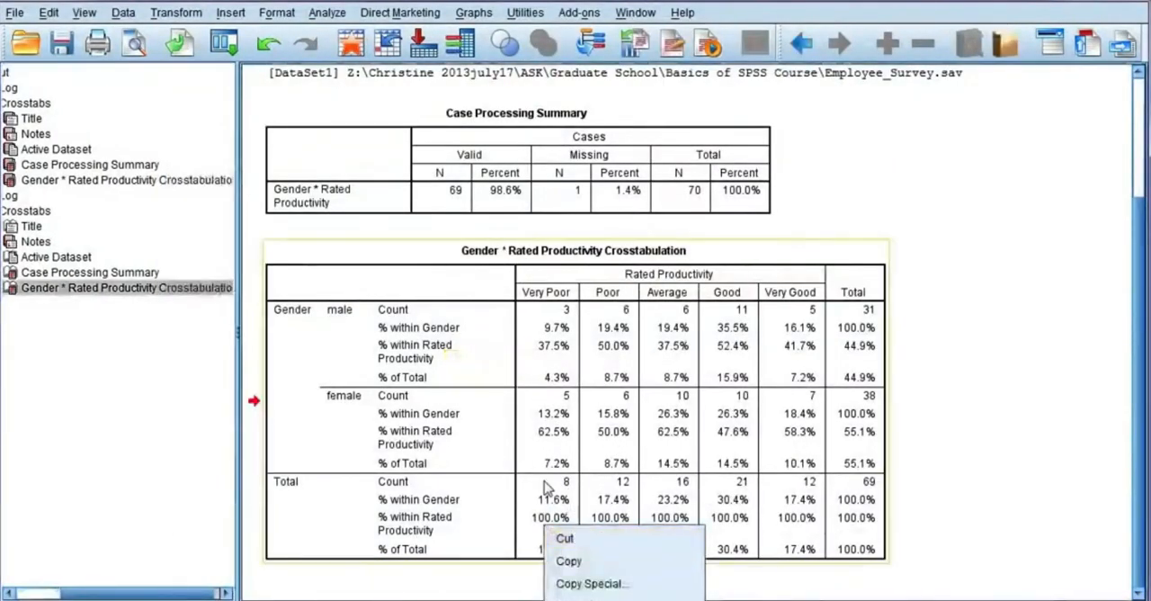
left_click(548, 490)
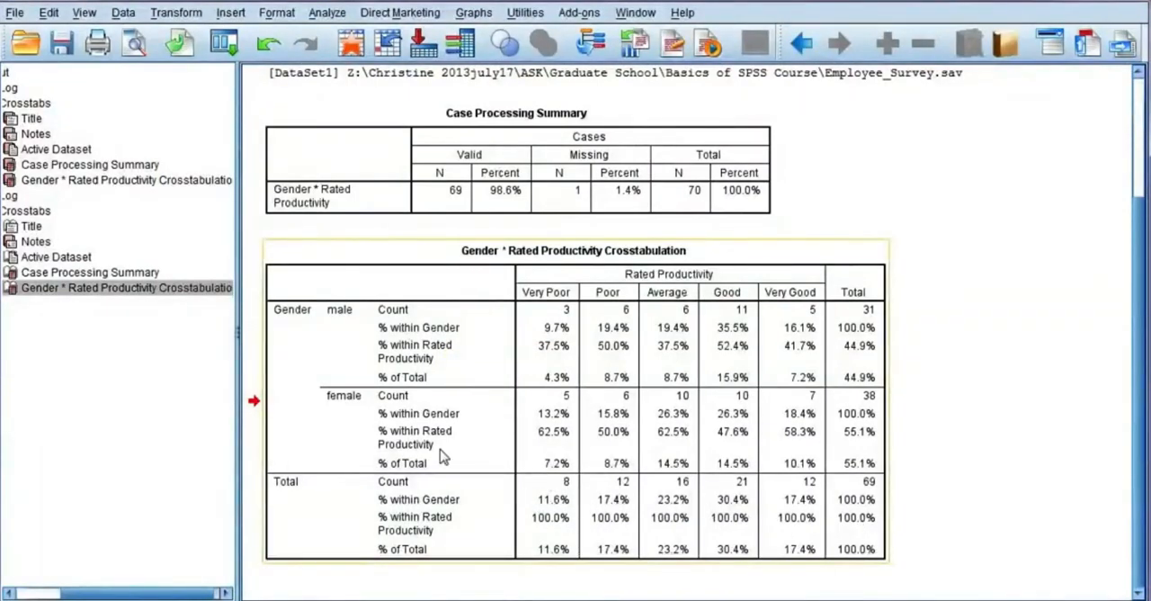
scroll(468, 446, "up", 1)
left_click_drag(149, 593, 92, 593)
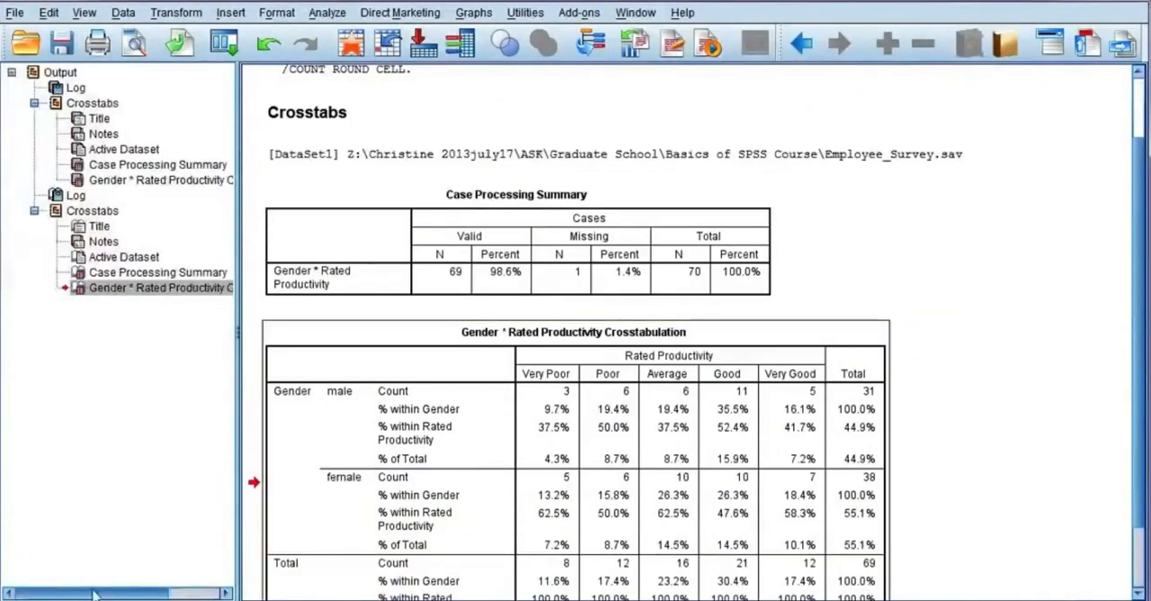
left_click(66, 181)
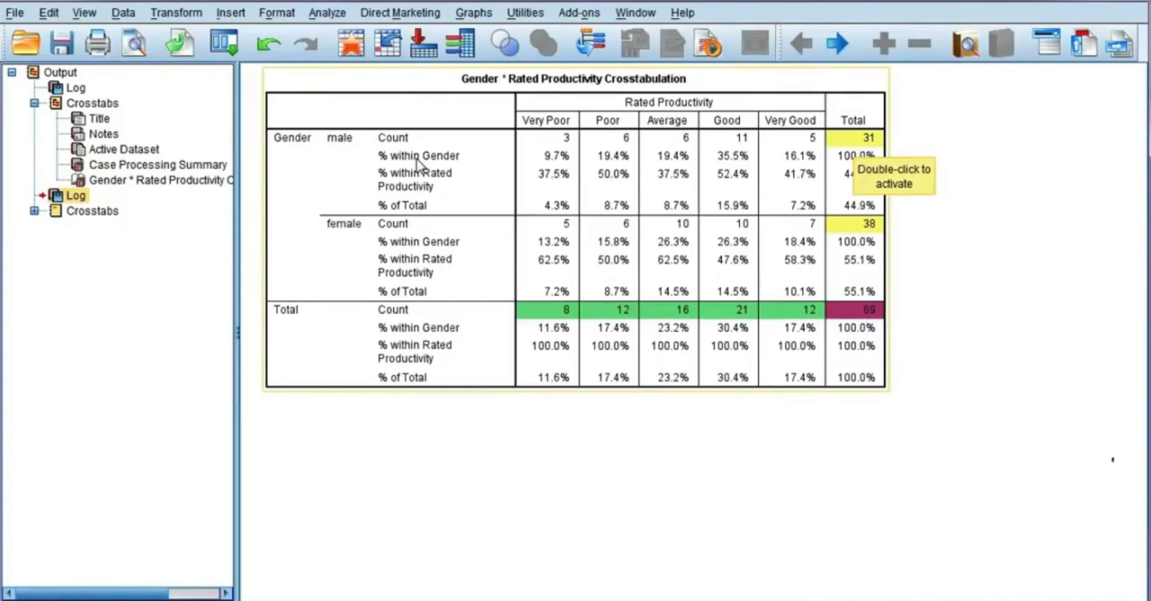
left_click(479, 496)
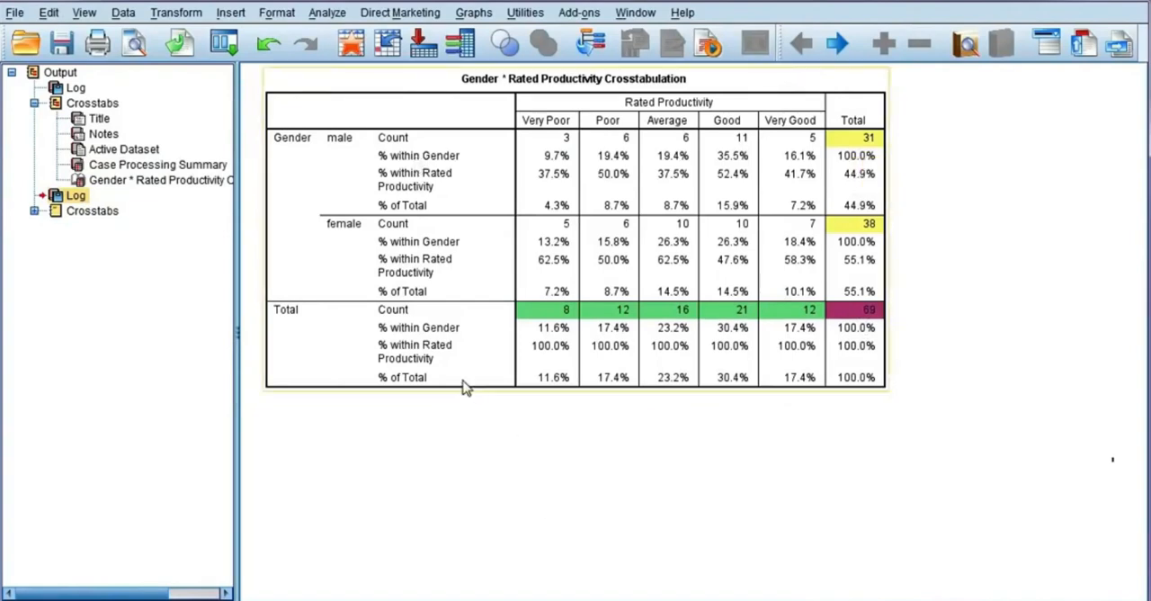
Step: Correct the first line of the title text above the crosstabulation to "19.4% of males have Average productivity"
left_click(83, 121)
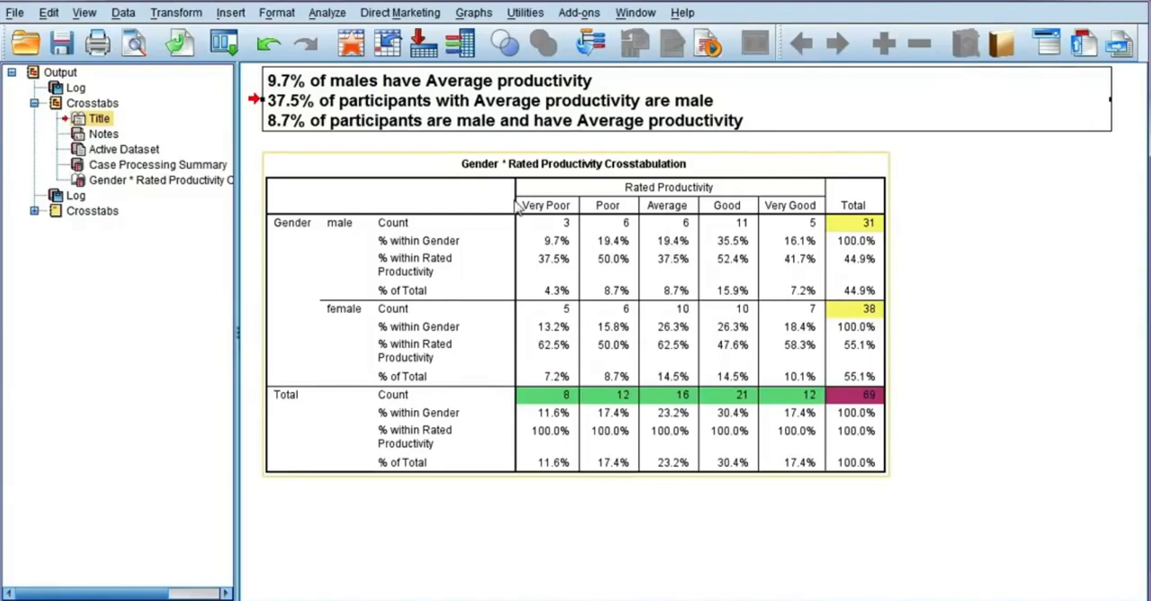
double_click(308, 102)
left_click(297, 69)
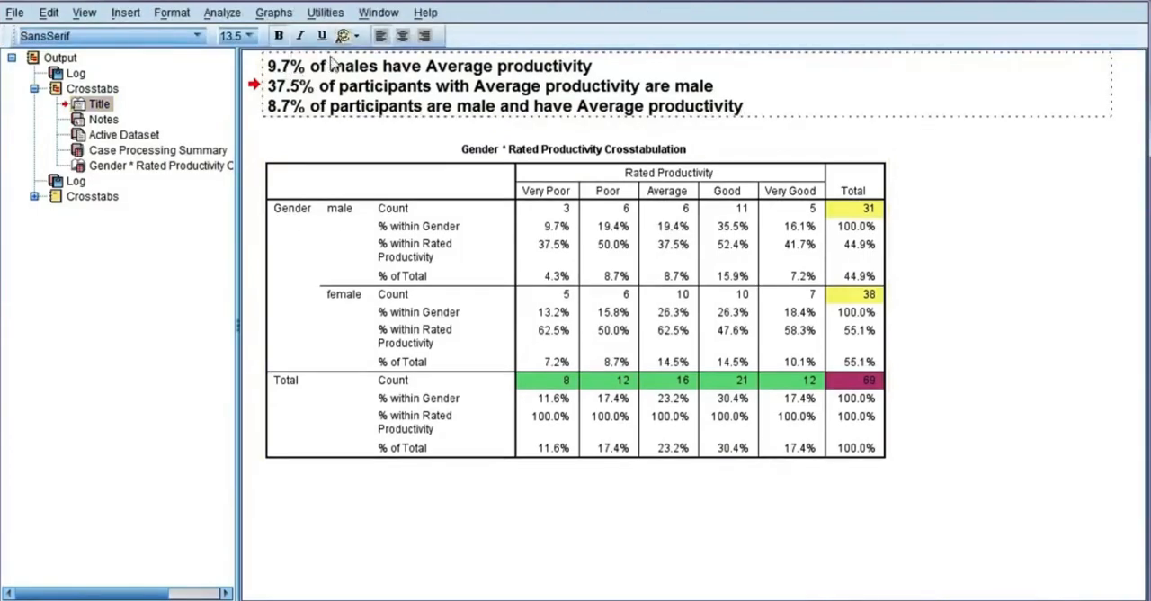
key("BackSpace")
key("BackSpace")
key("BackSpace")
type("19.4")
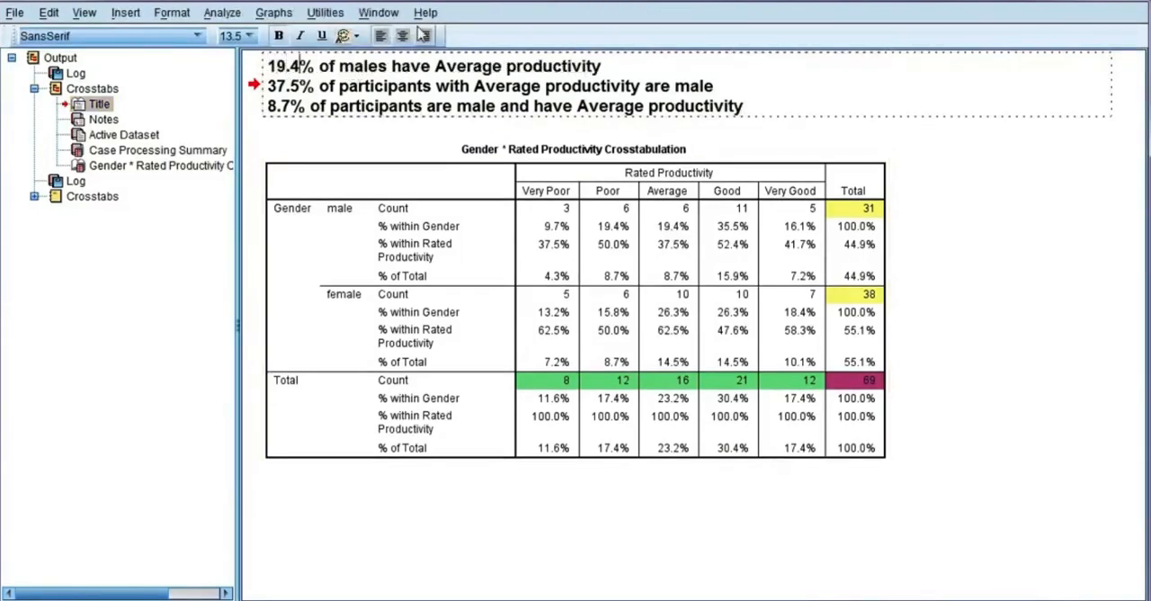
left_click(812, 144)
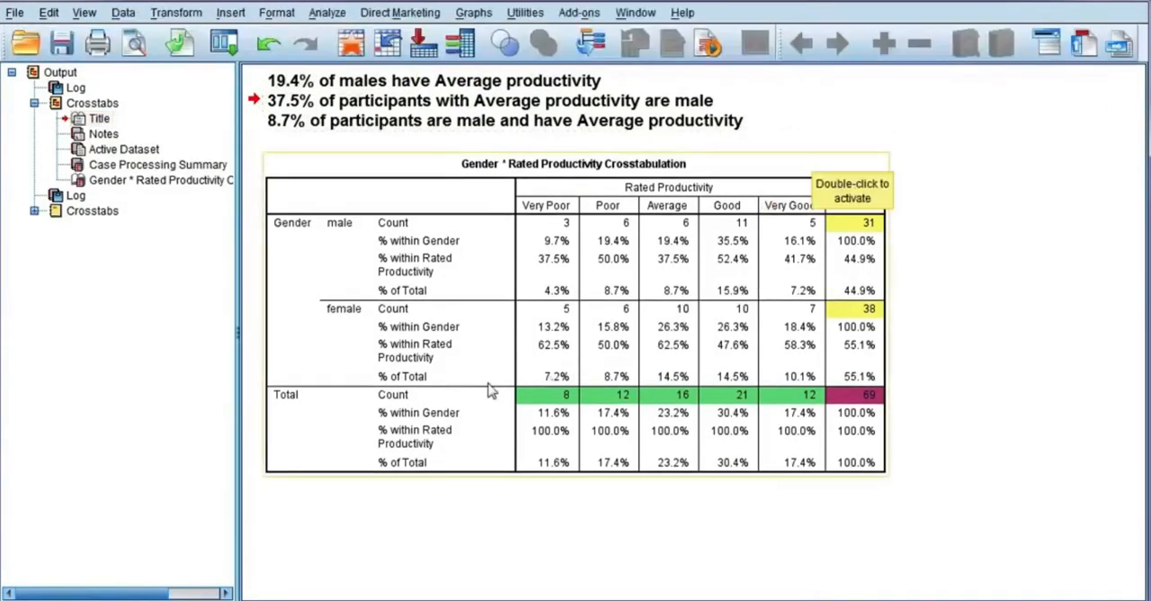
double_click(676, 250)
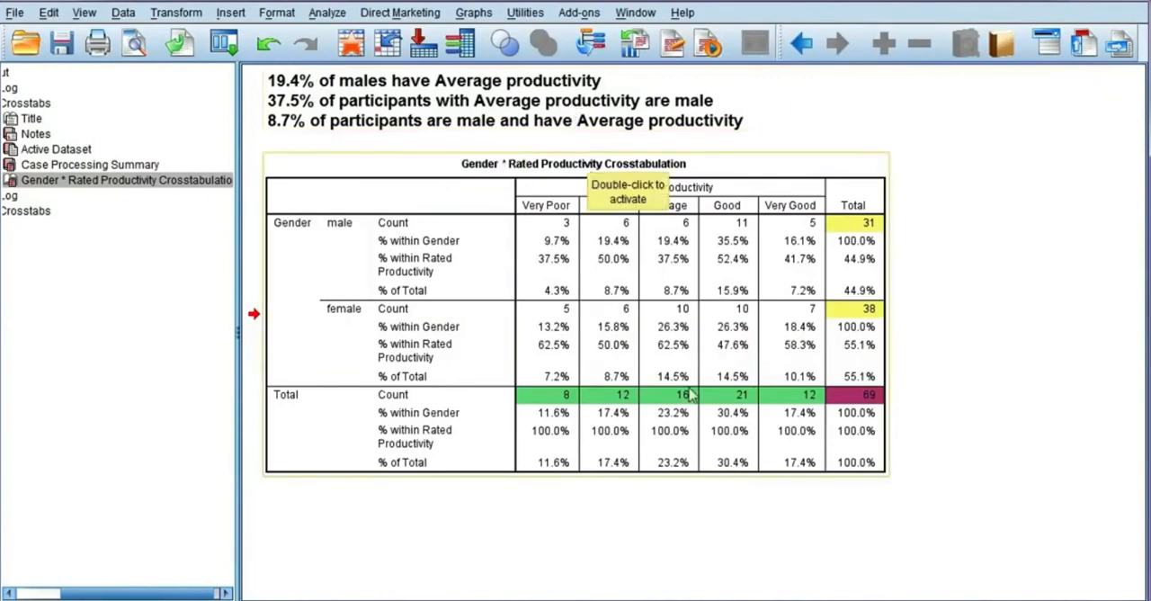
left_click(885, 419)
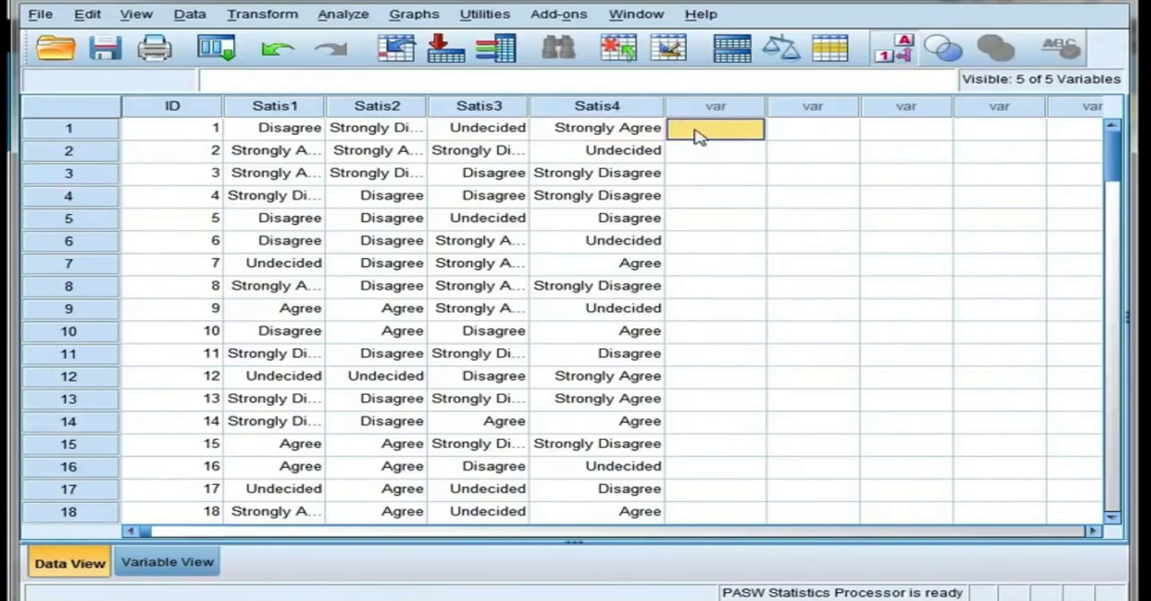
Step: Start a Compute Variable definition, clear its previous settings and name the target variable TotalSatis
left_click(282, 22)
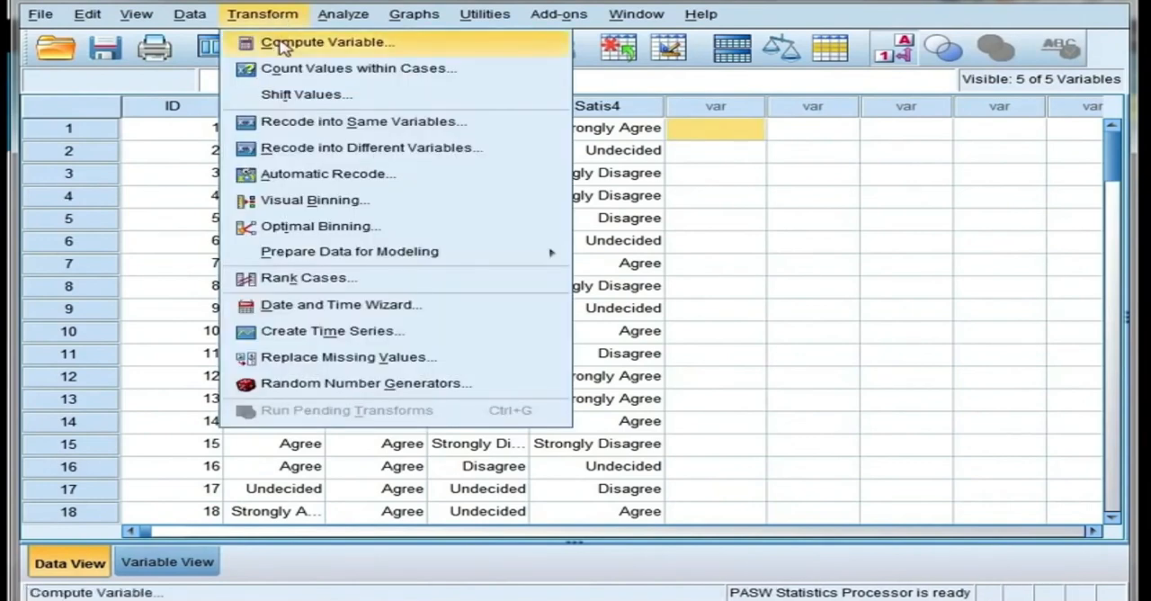
left_click(495, 52)
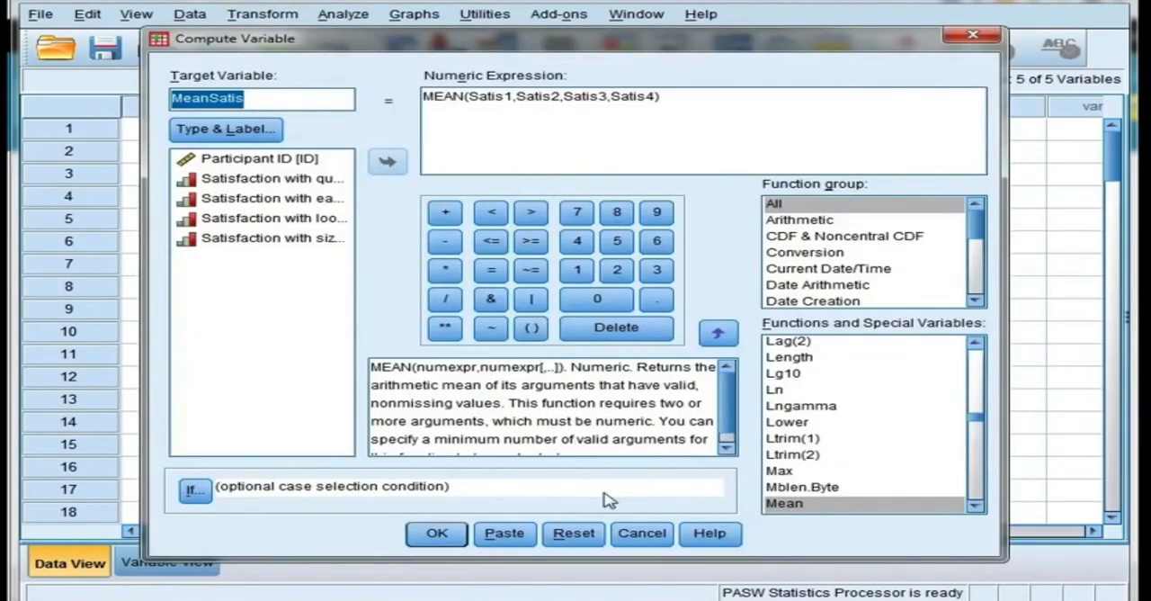
left_click(574, 533)
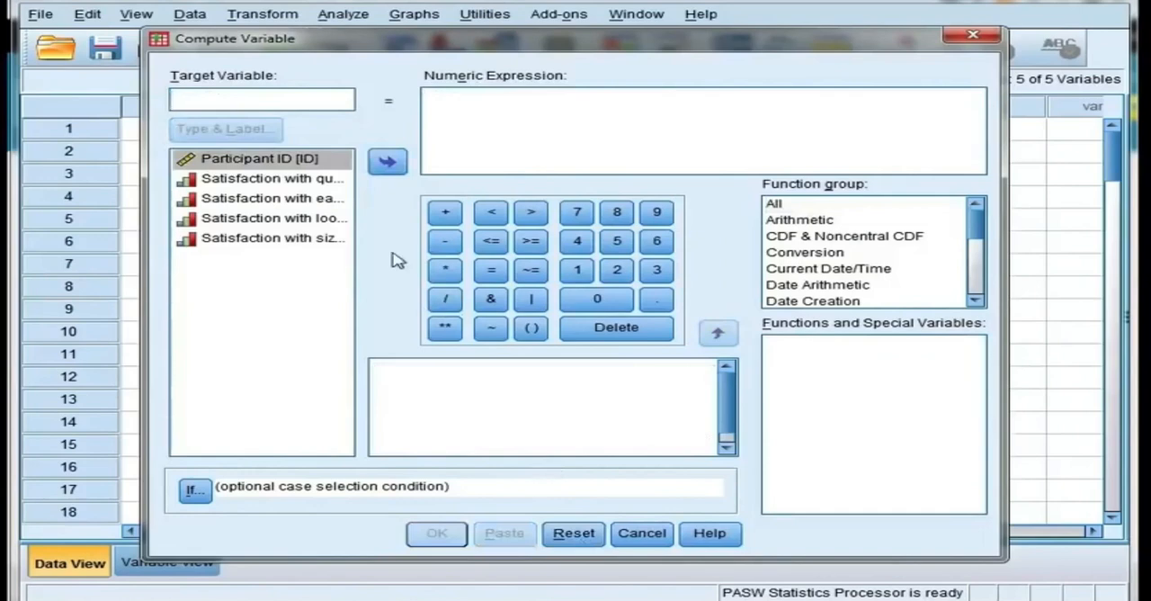
type("T")
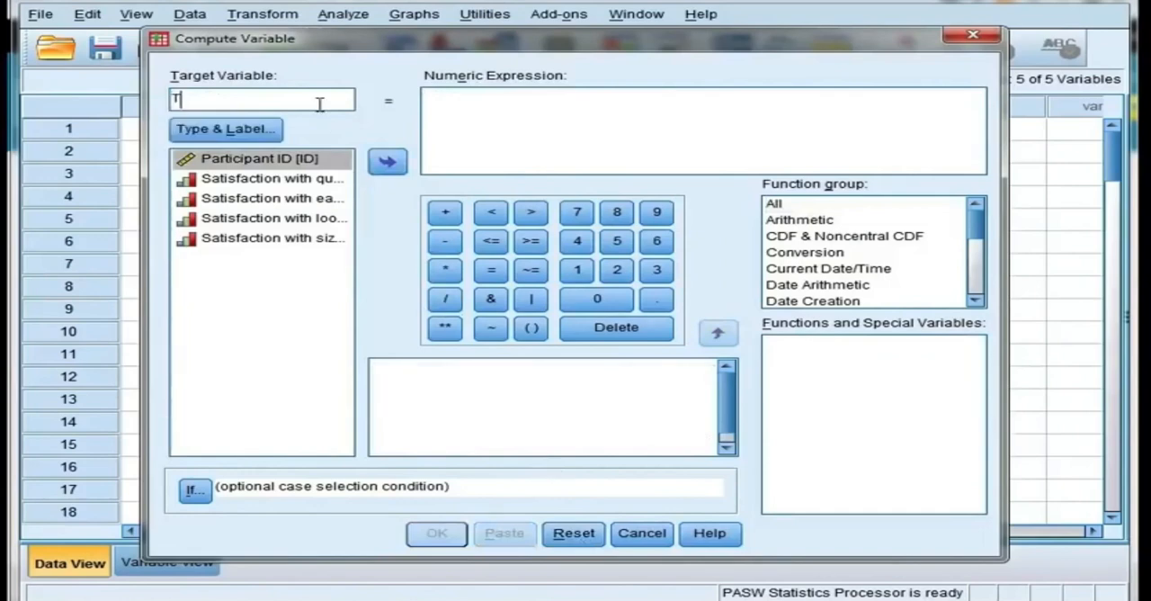
type("otalSatis")
left_click(484, 119)
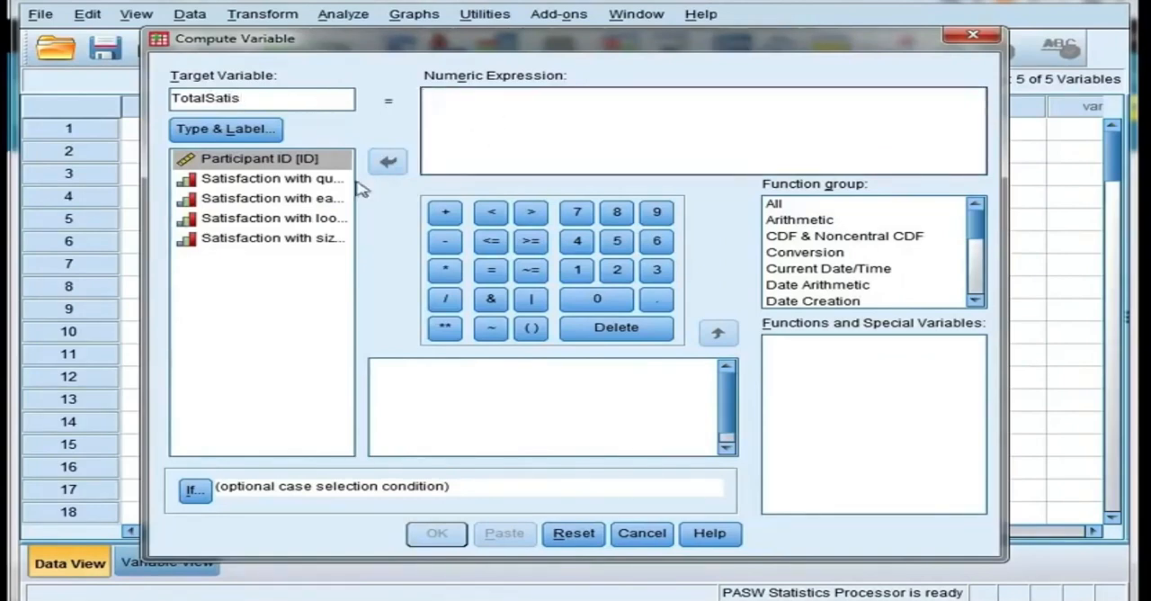
Step: Compute TotalSatis with the expression Satis1 + Satis2 + Satis3 + Satis4 and return to the data sheet
left_click(315, 179)
left_click(385, 162)
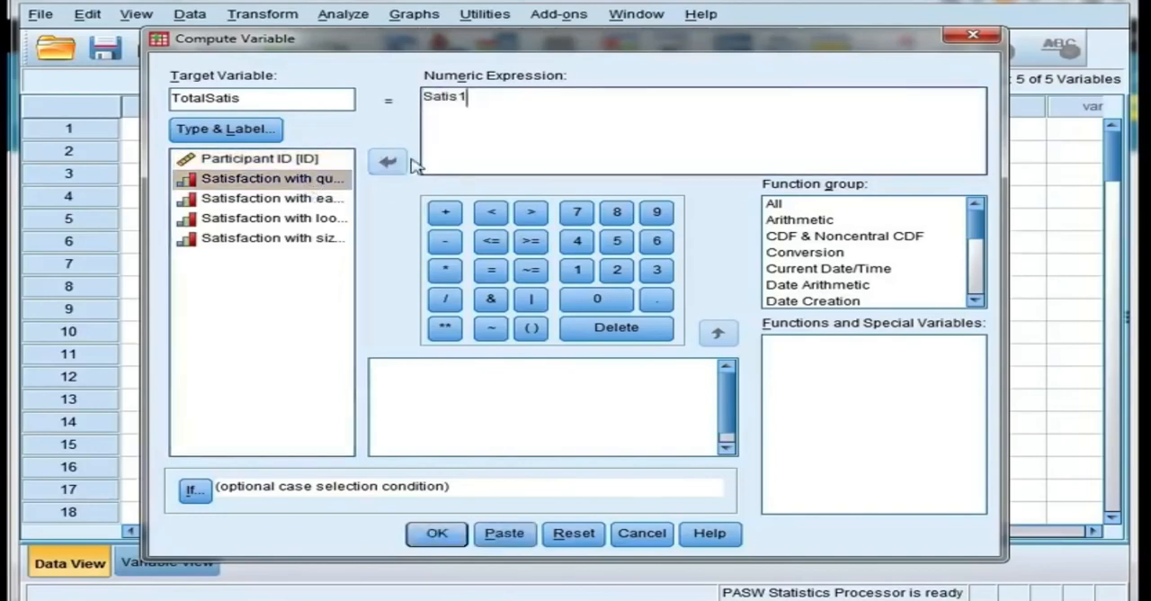
left_click(446, 214)
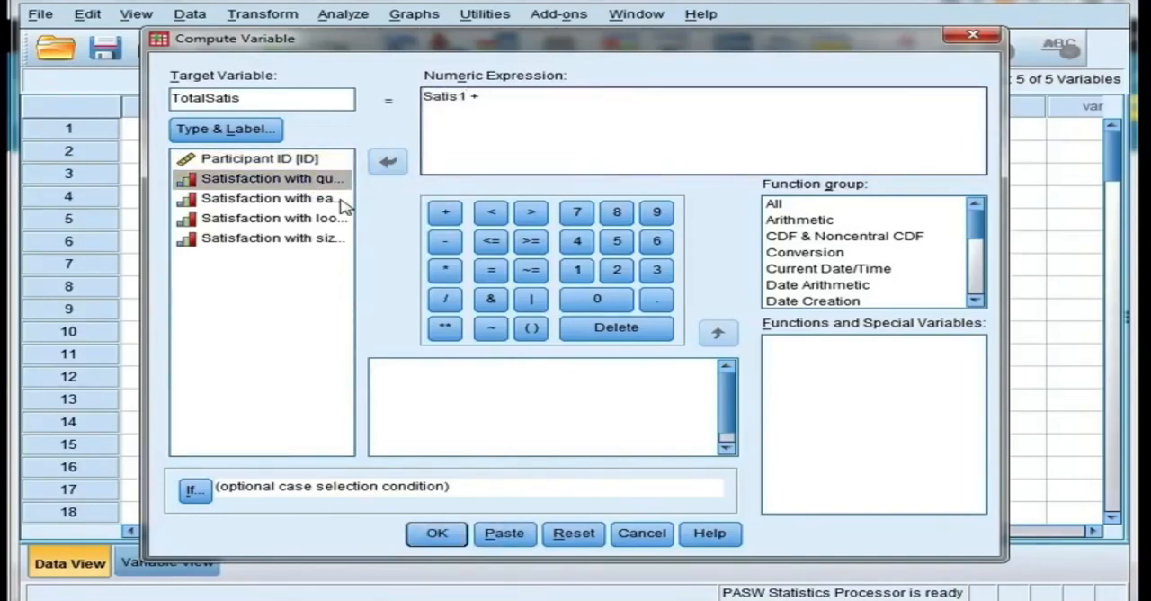
left_click(339, 200)
left_click(387, 164)
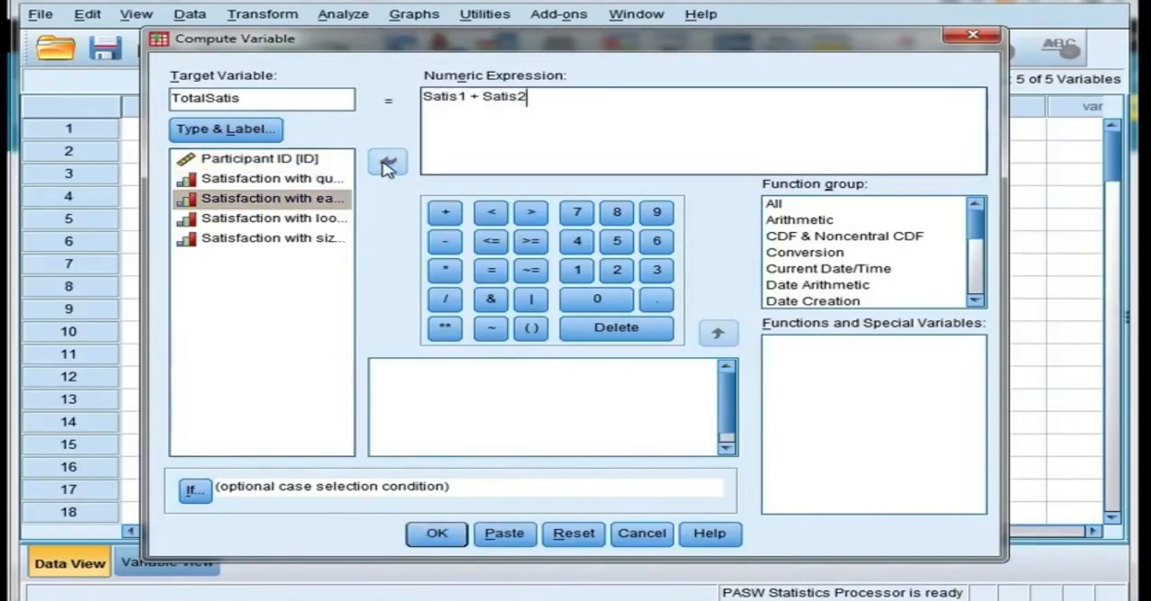
left_click(445, 213)
left_click(351, 218)
left_click(387, 162)
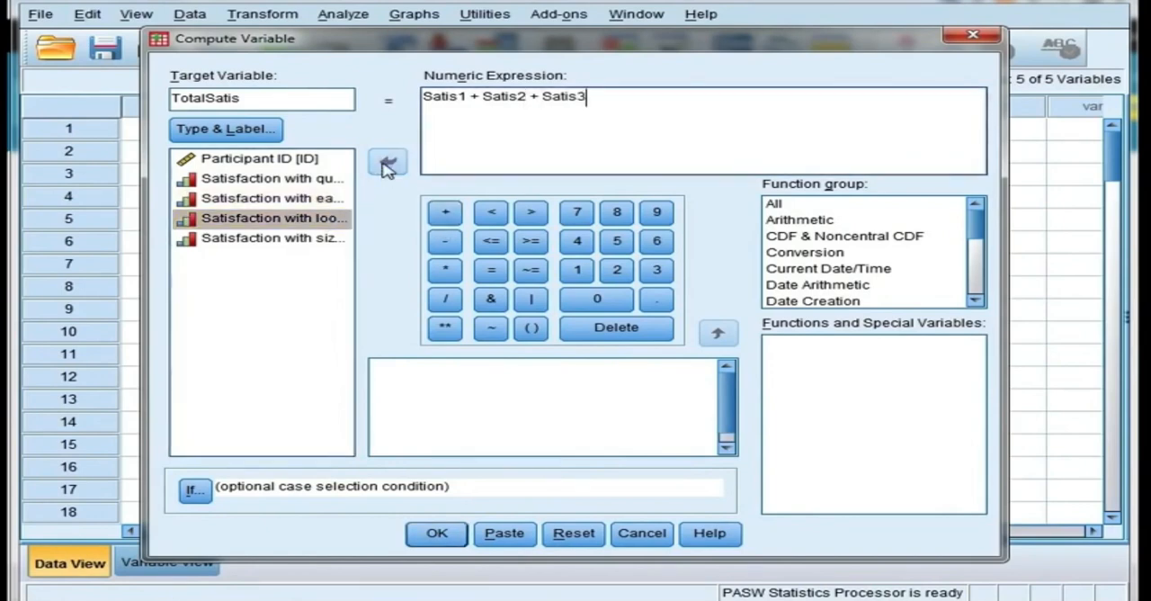
left_click(450, 218)
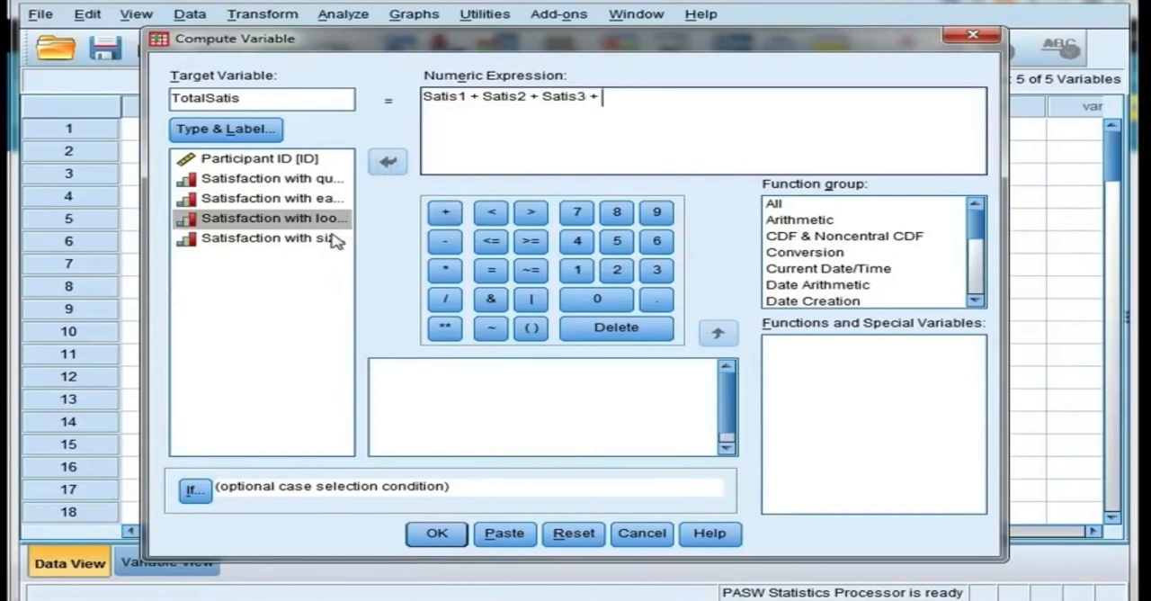
left_click(340, 239)
left_click(389, 162)
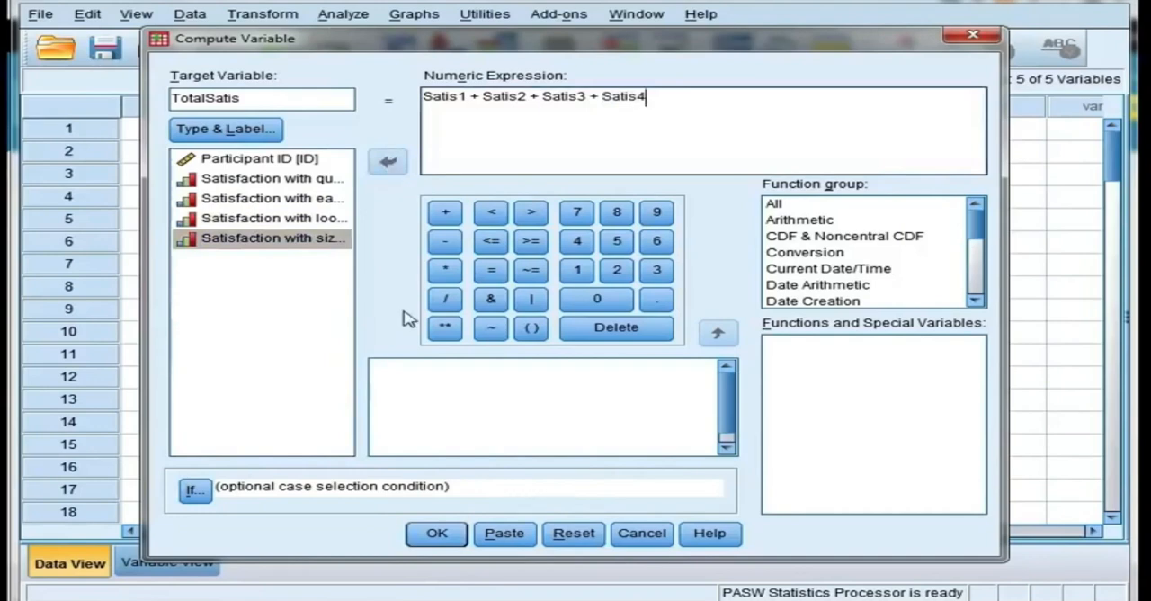
left_click(436, 540)
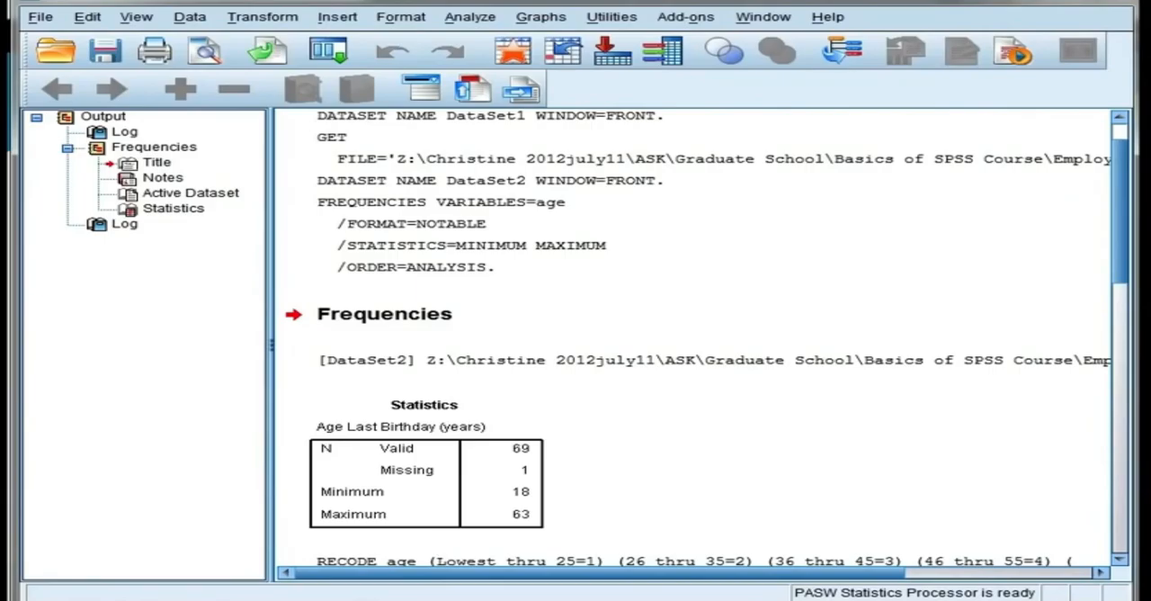
key("alt+Tab")
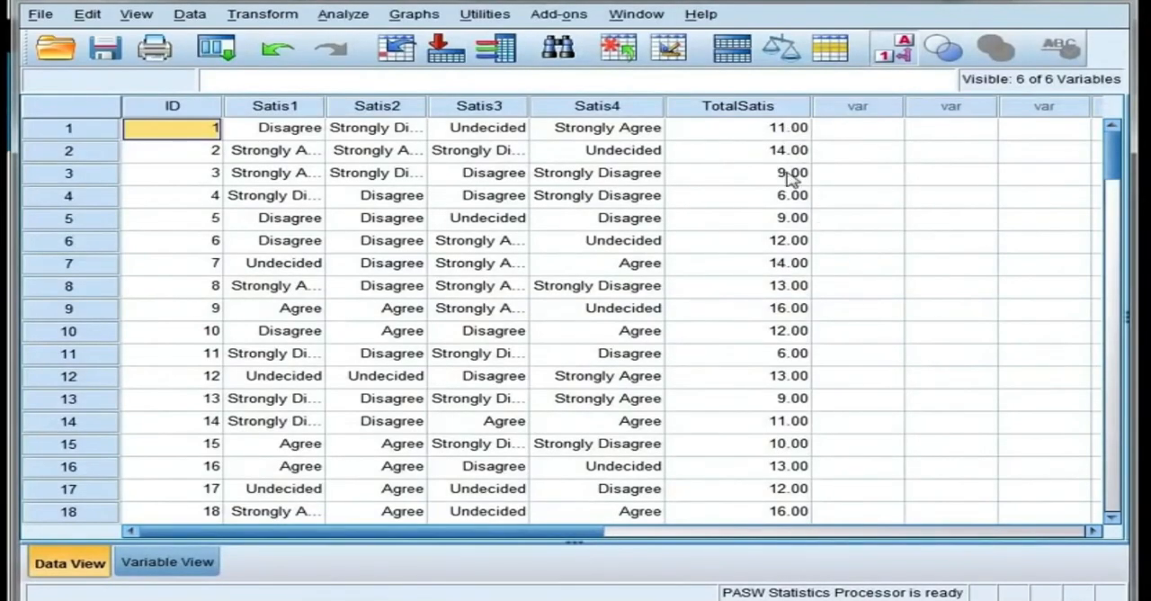
Step: Set TotalSatis to 0 decimals and toggle the value label display in the data sheet
double_click(789, 106)
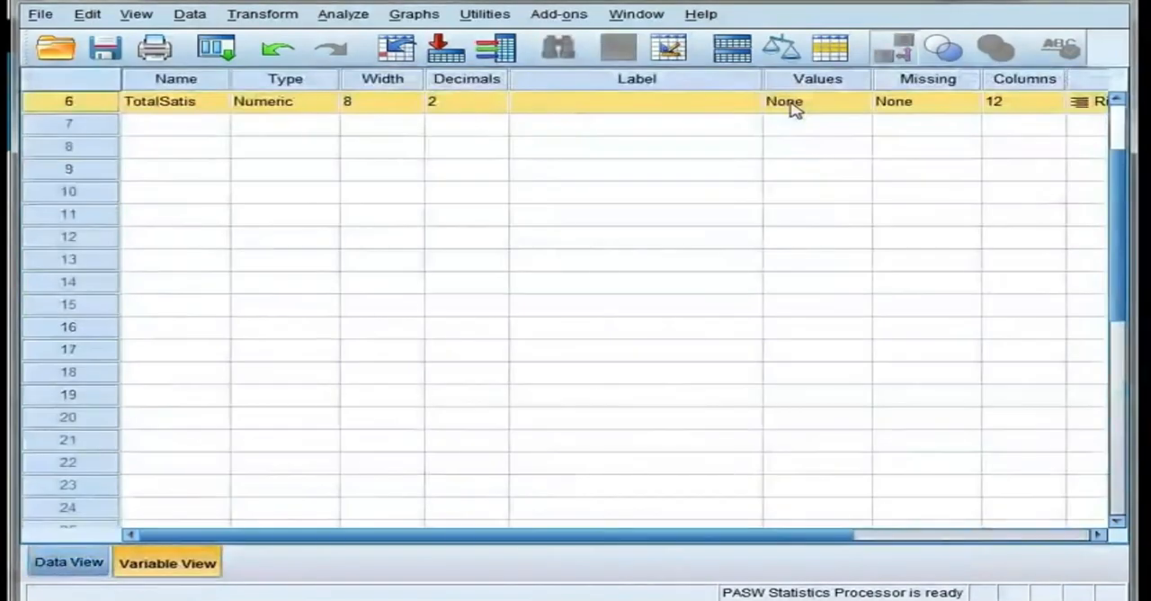
left_click(494, 101)
left_click(499, 106)
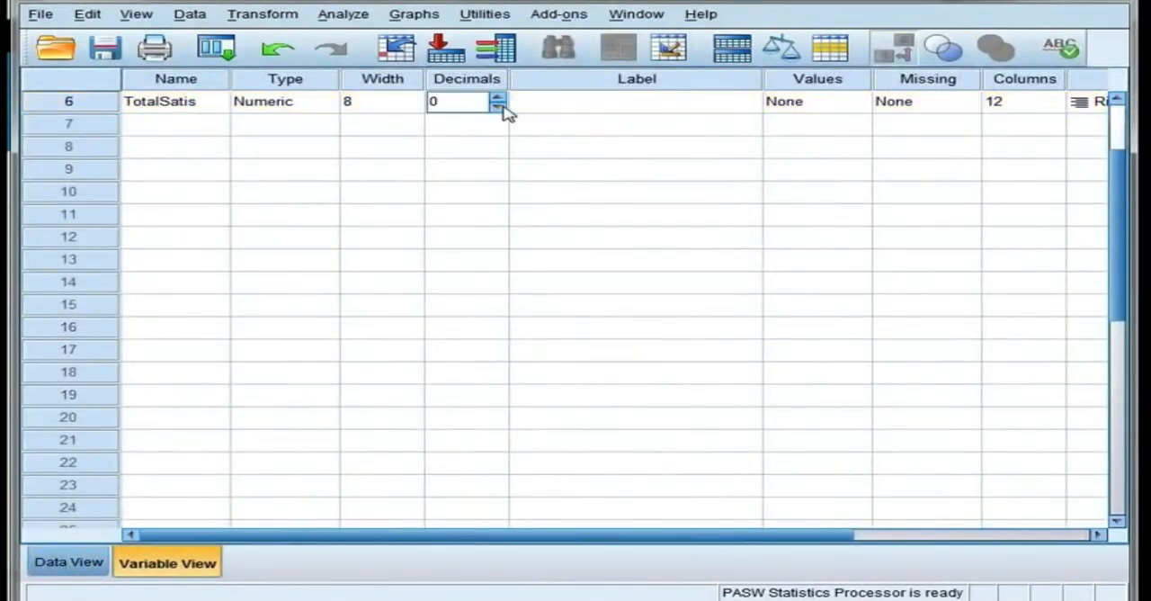
double_click(106, 104)
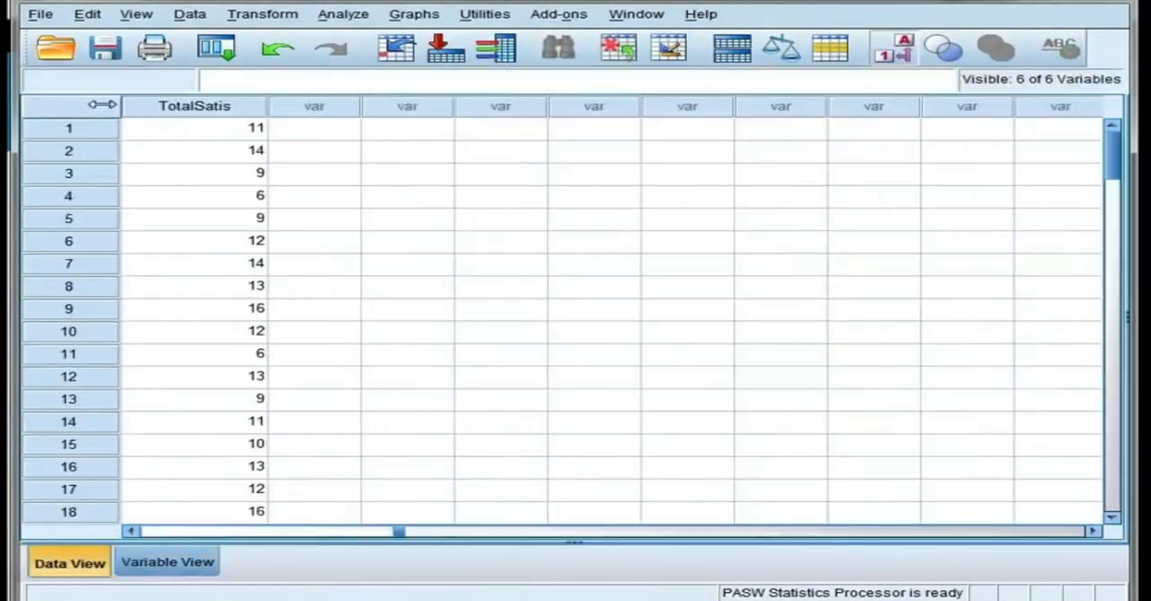
left_click_drag(398, 534, 160, 552)
left_click(895, 50)
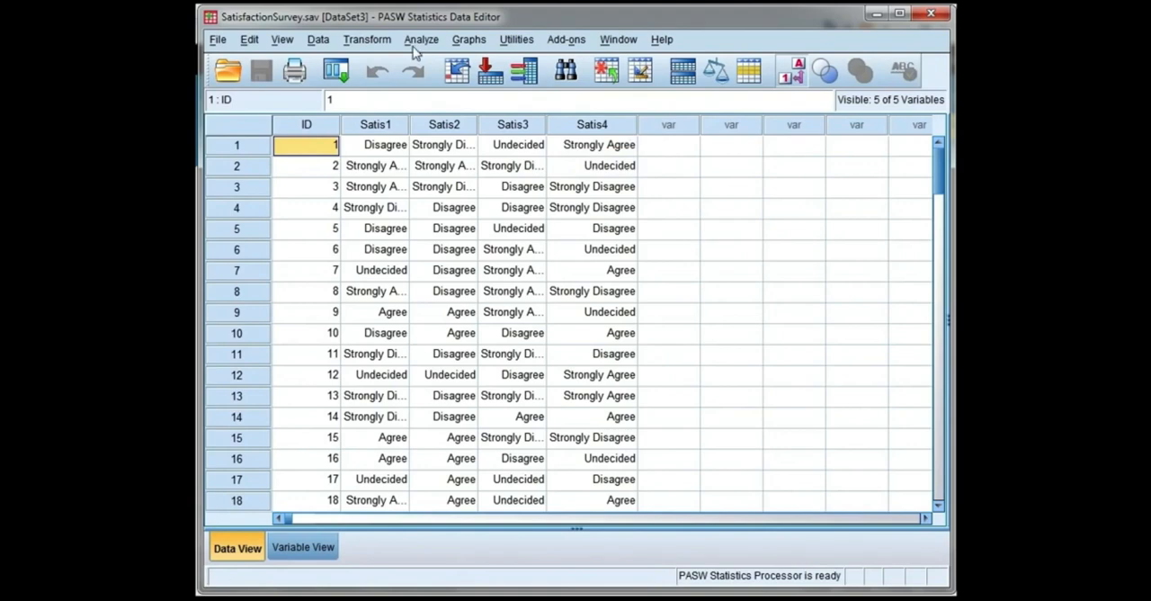
Step: Start a Compute Variable definition in SatisfactionSurvey.sav and name the target variable MeanSatis
left_click(374, 43)
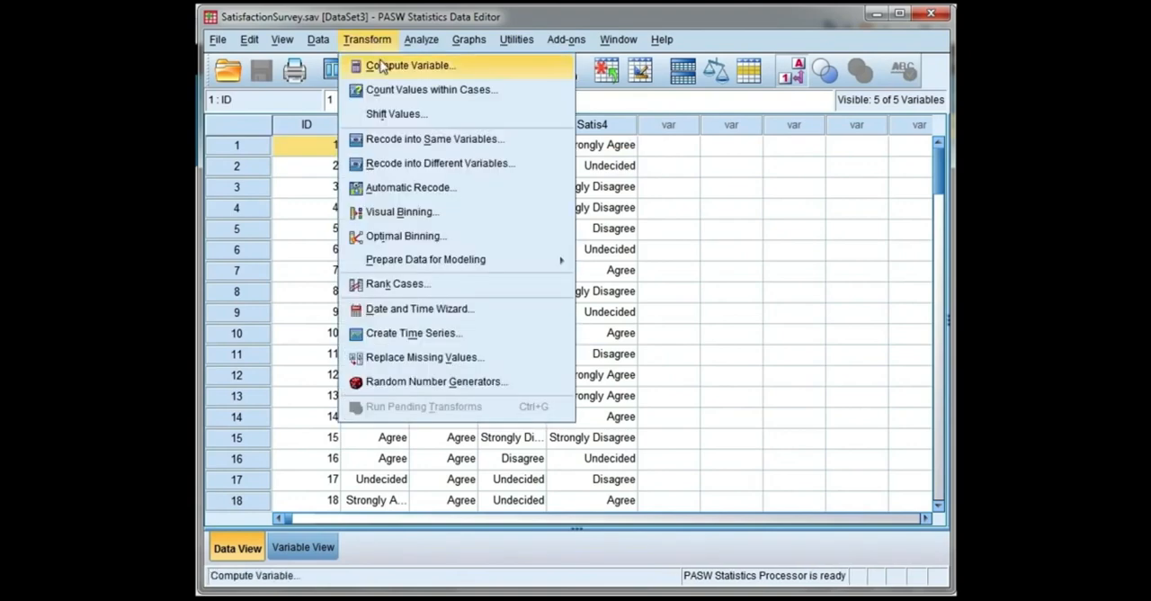
left_click(485, 71)
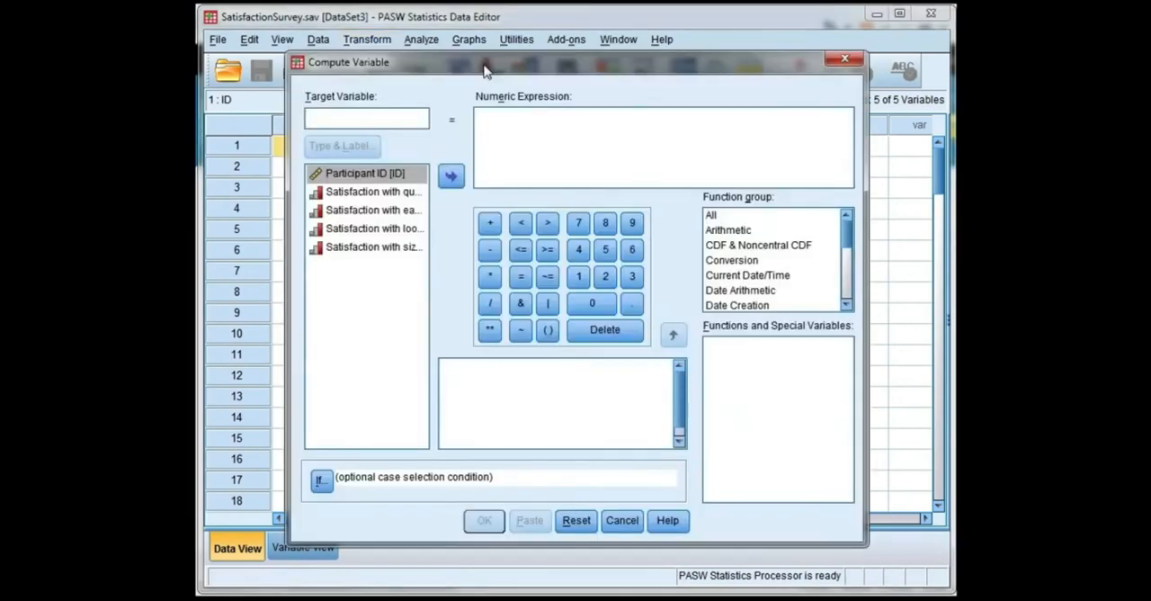
type("M")
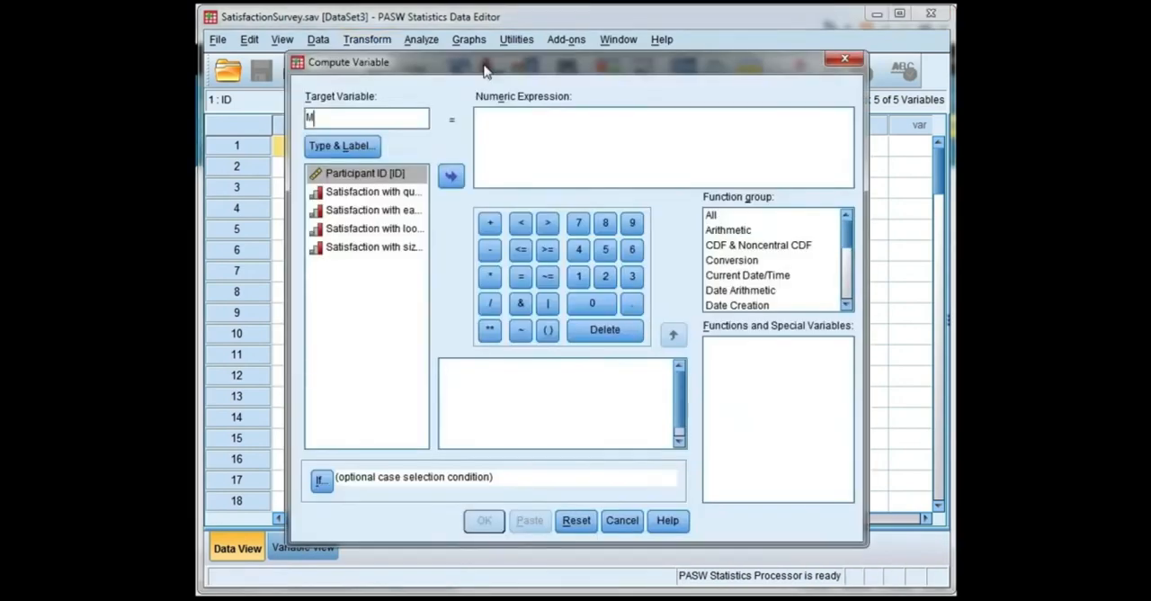
type("eanSatis")
Step: Insert the Mean function from the All function group into the numeric expression
left_click(506, 118)
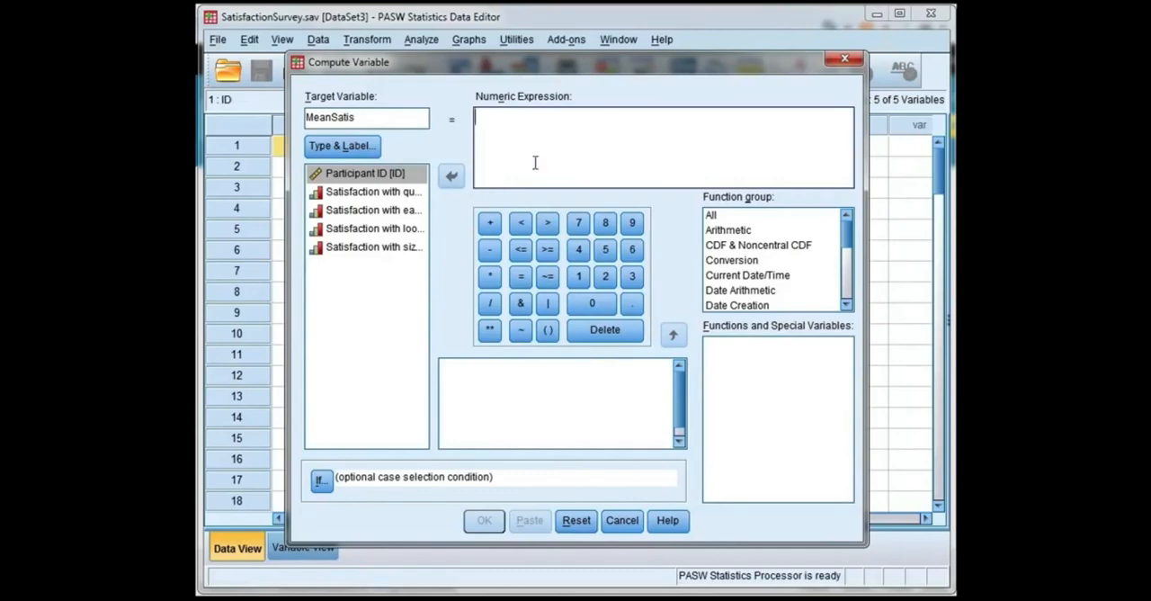
left_click(712, 216)
left_click(710, 218)
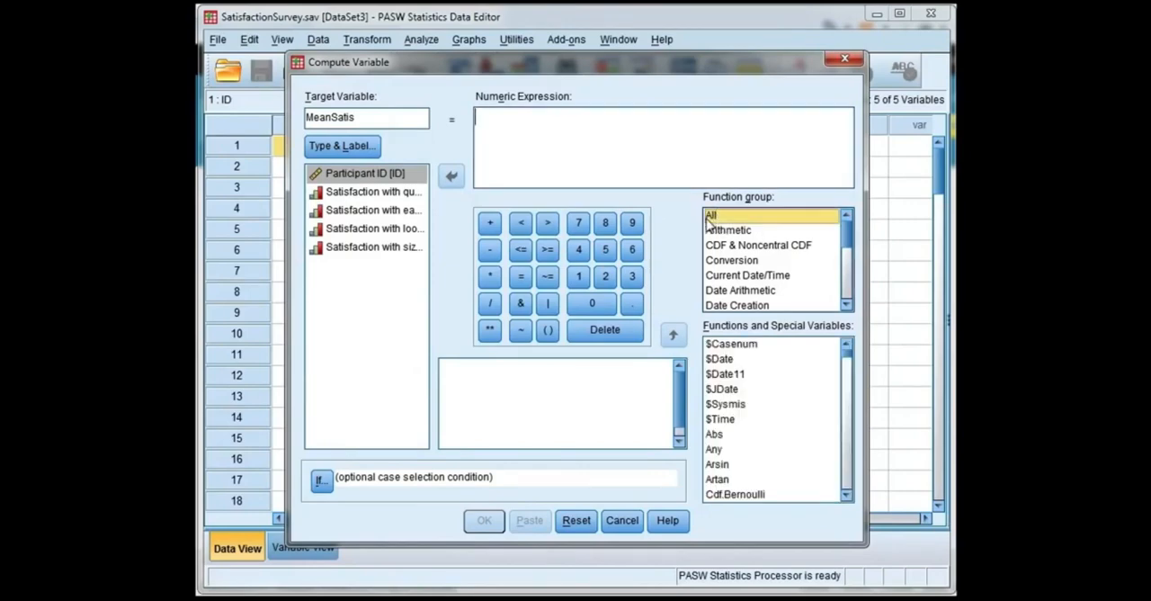
left_click(770, 406)
scroll(771, 409, "down", 2)
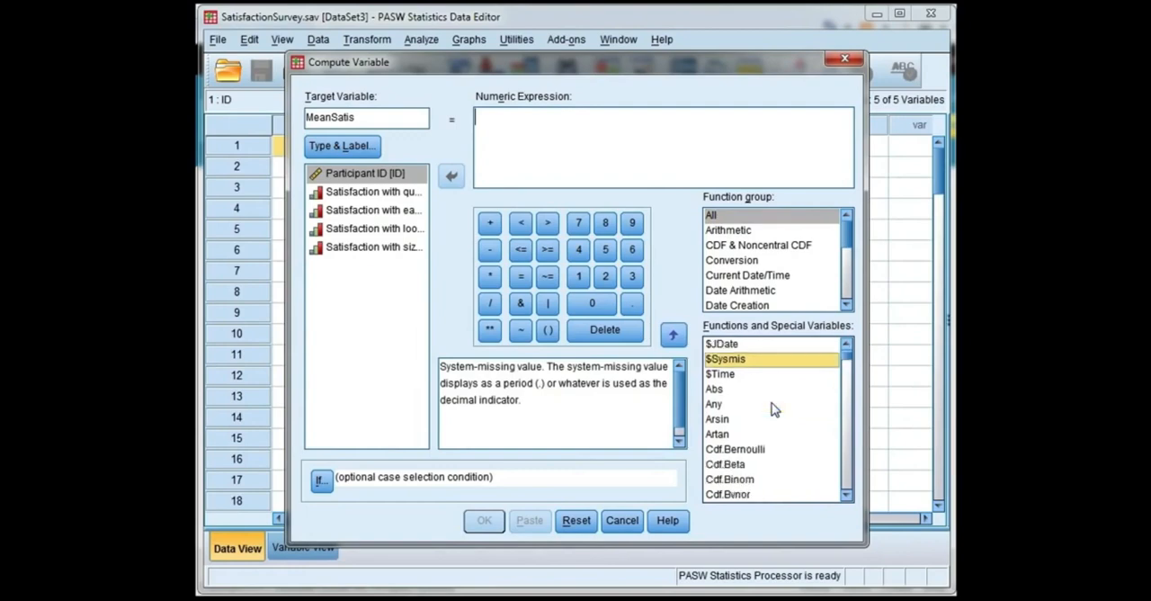
scroll(774, 409, "down", 2)
key("m")
scroll(774, 409, "down", 2)
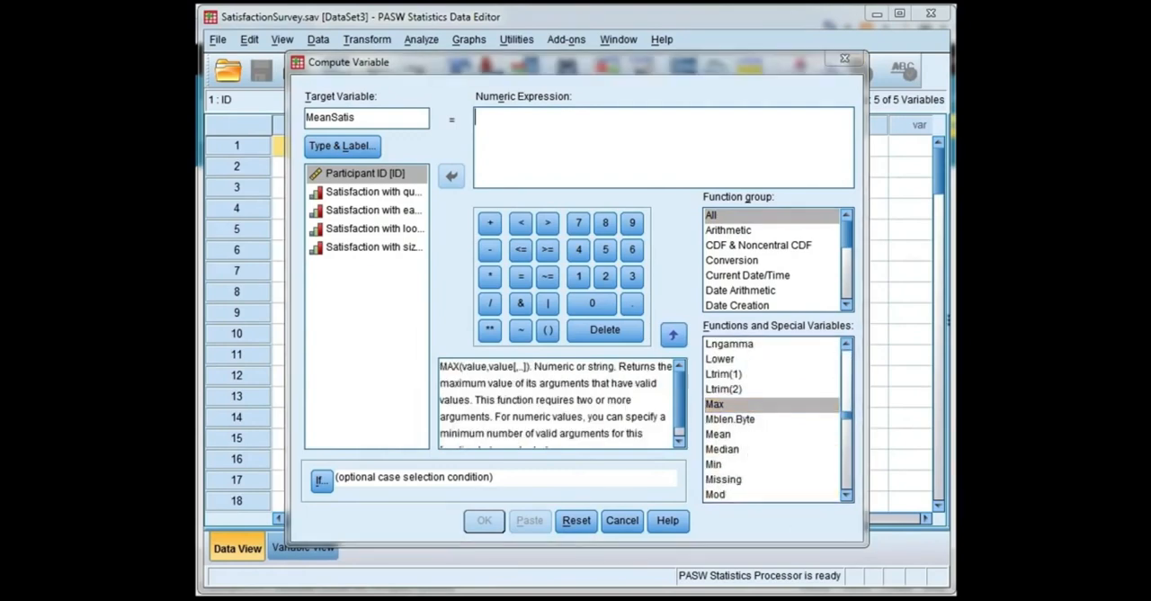
left_click(731, 437)
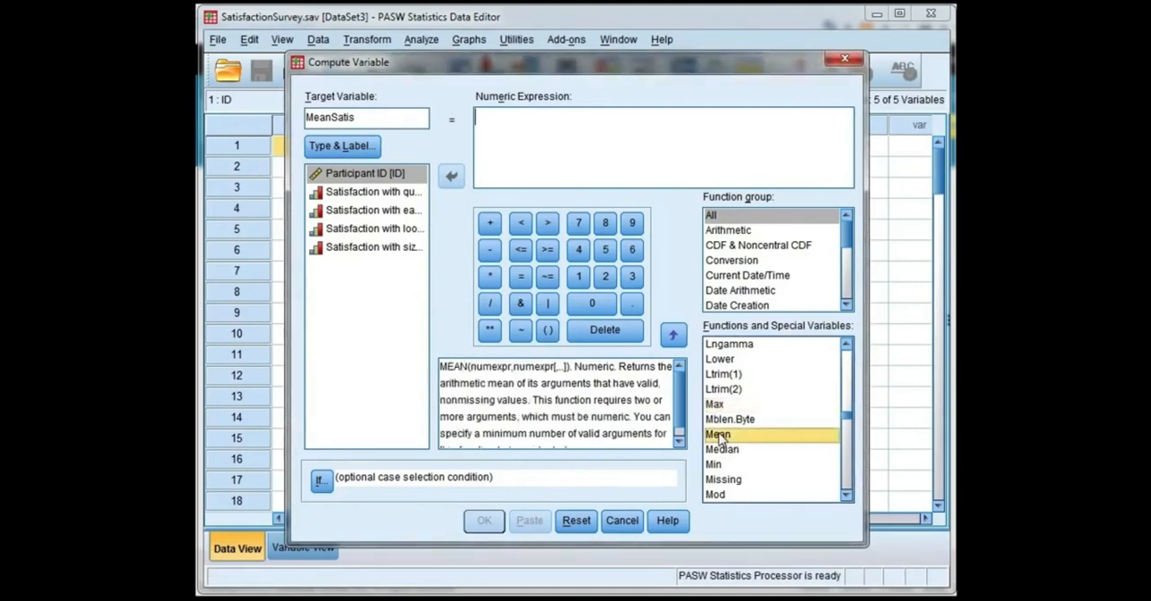
left_click(679, 340)
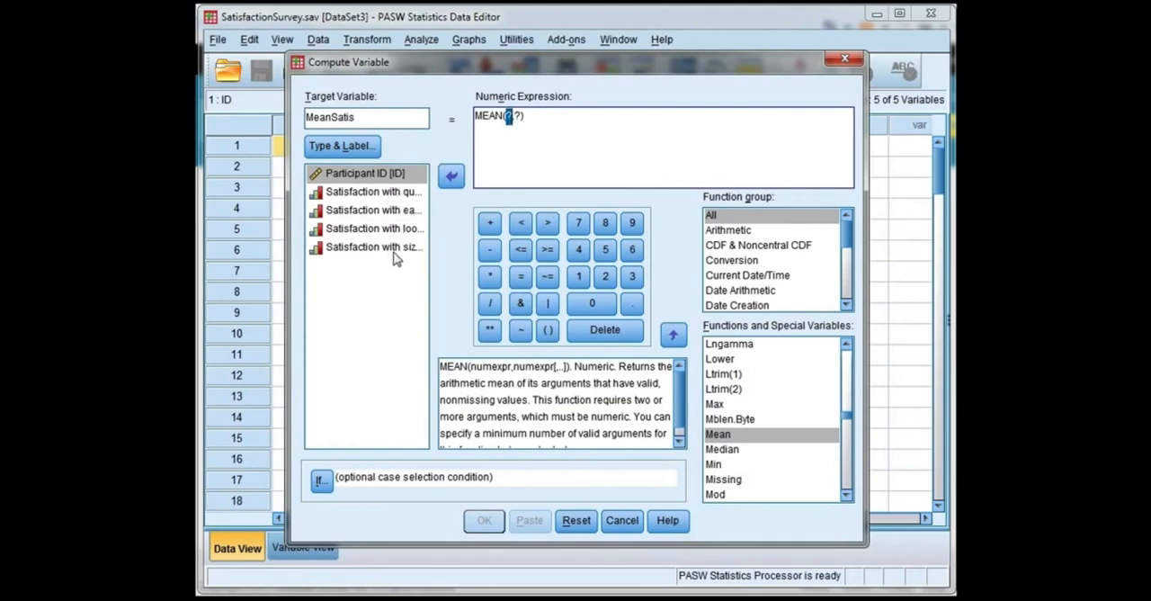
Step: Complete the expression as MEAN(Satis1,Satis2,Satis3,Satis4) and compute MeanSatis
left_click(399, 194)
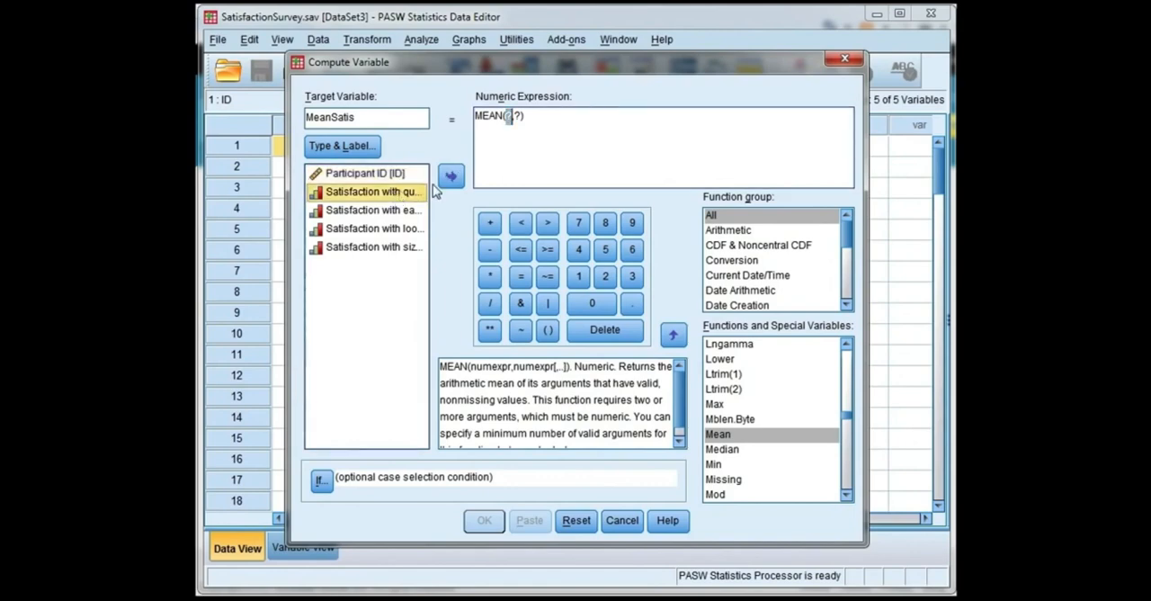
left_click(451, 178)
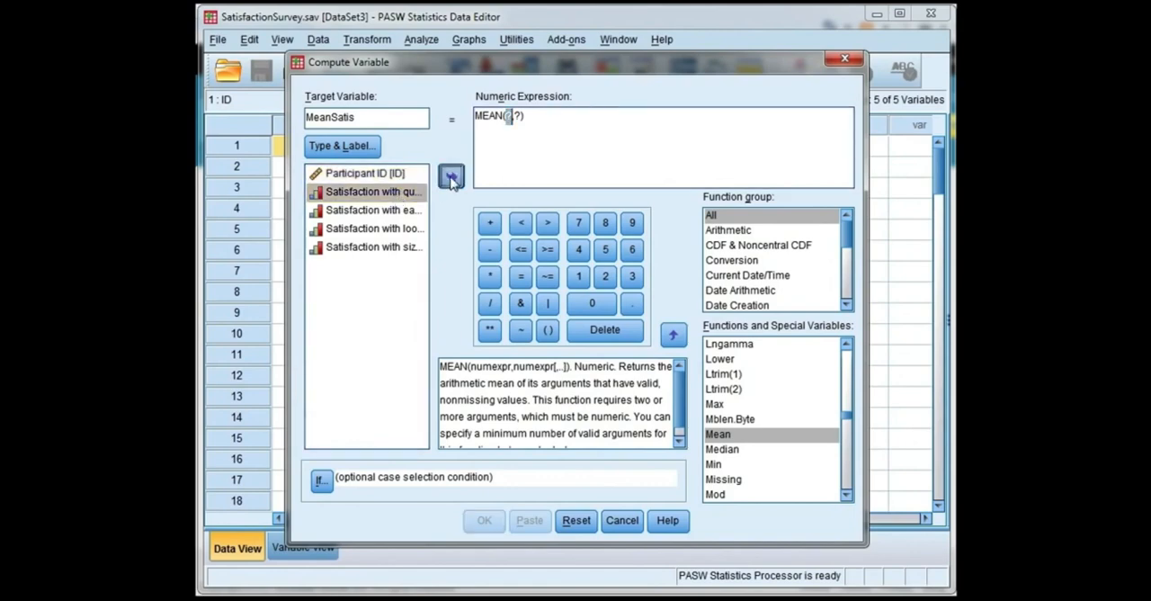
double_click(541, 116)
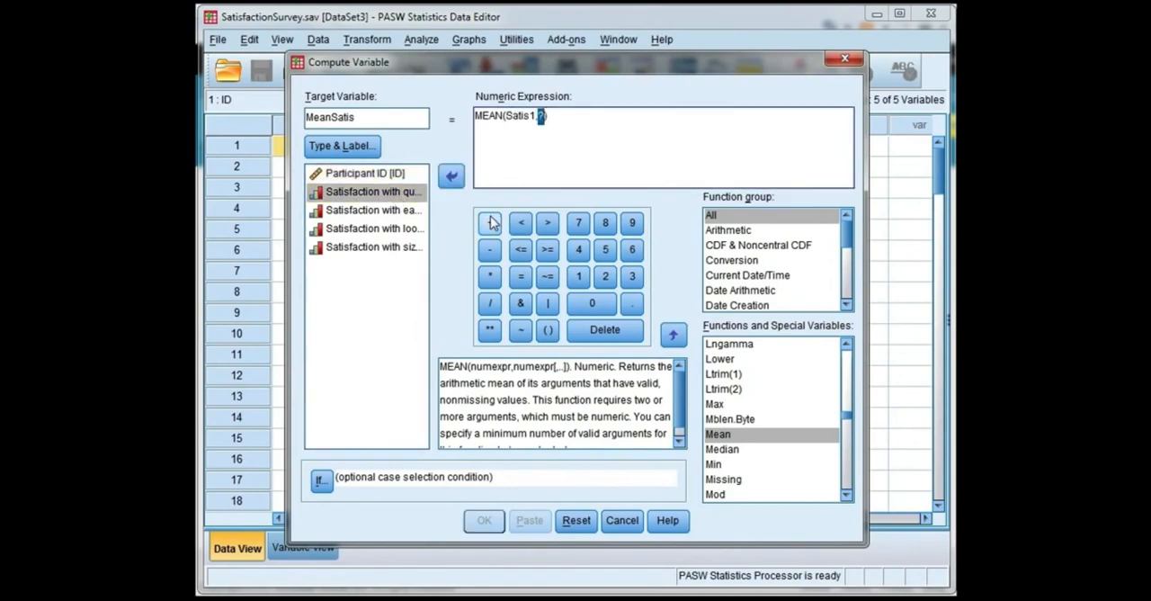
left_click(412, 211)
left_click(452, 177)
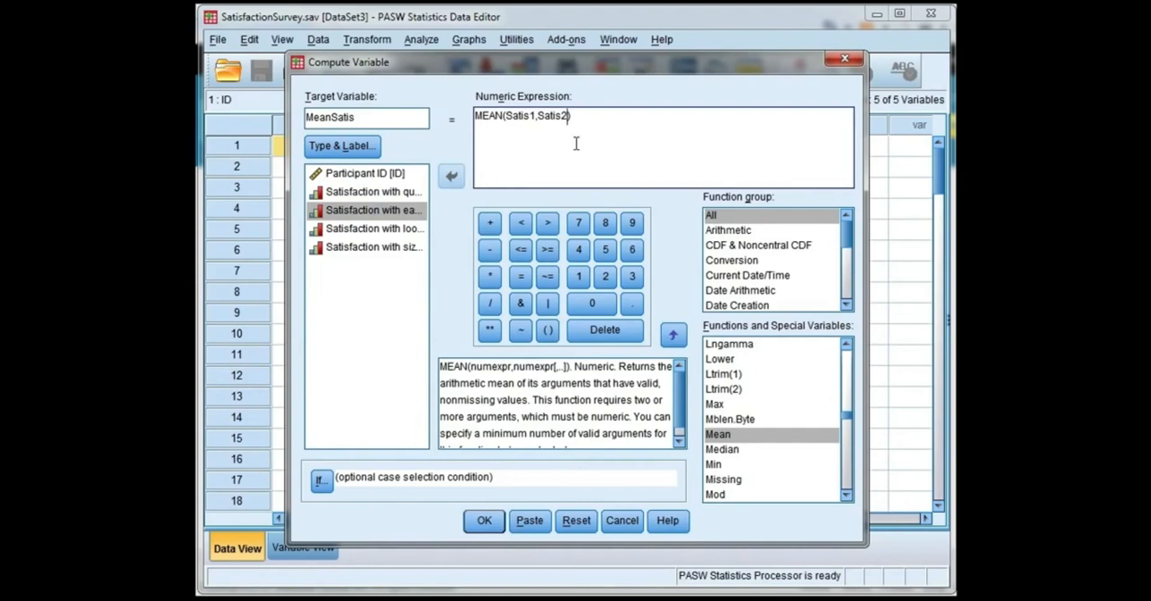
type(",")
left_click(421, 228)
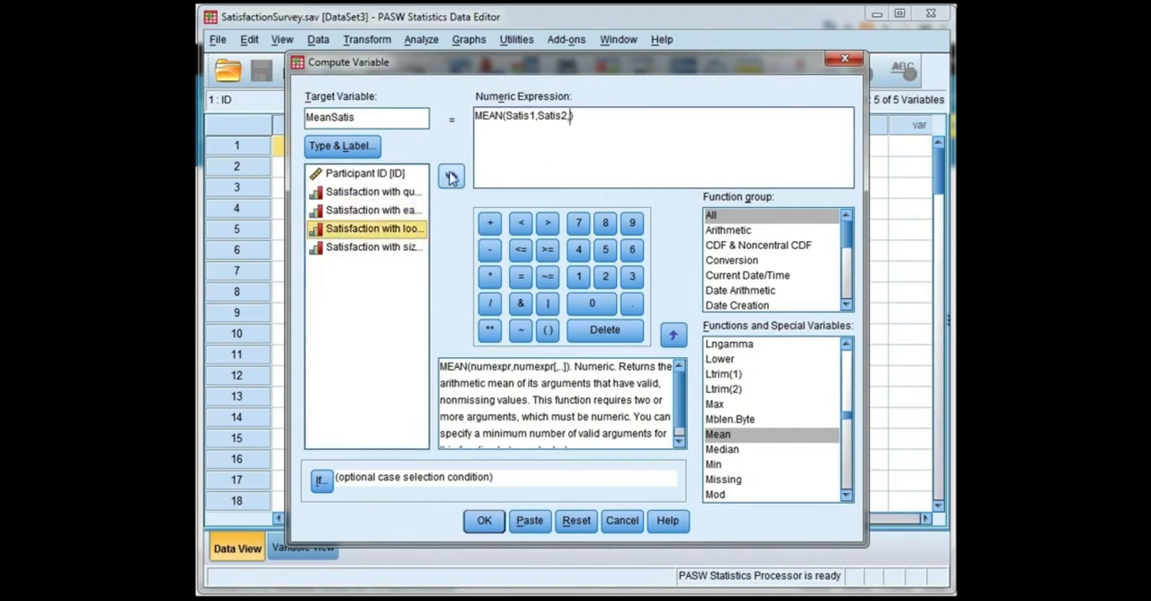
left_click(451, 177)
type(",")
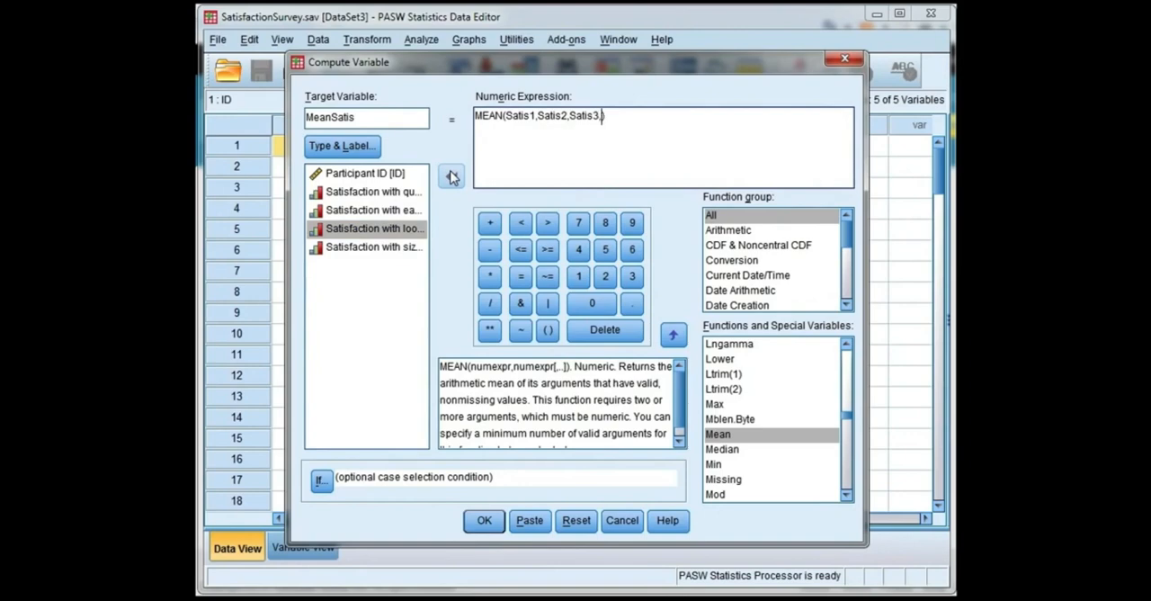
left_click(411, 247)
left_click(452, 176)
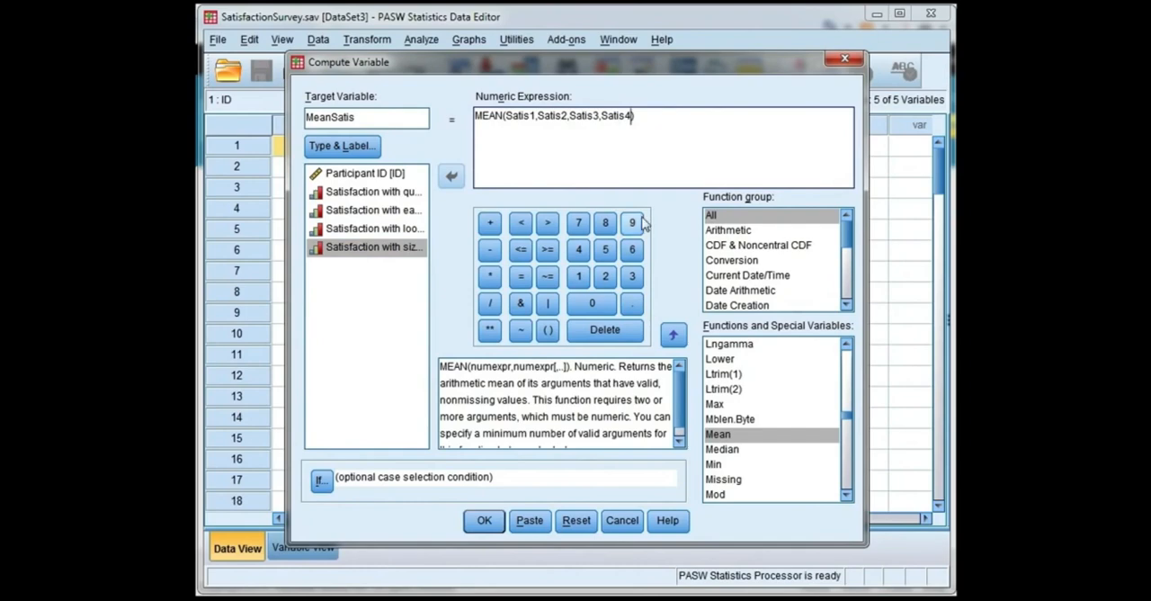
left_click(486, 521)
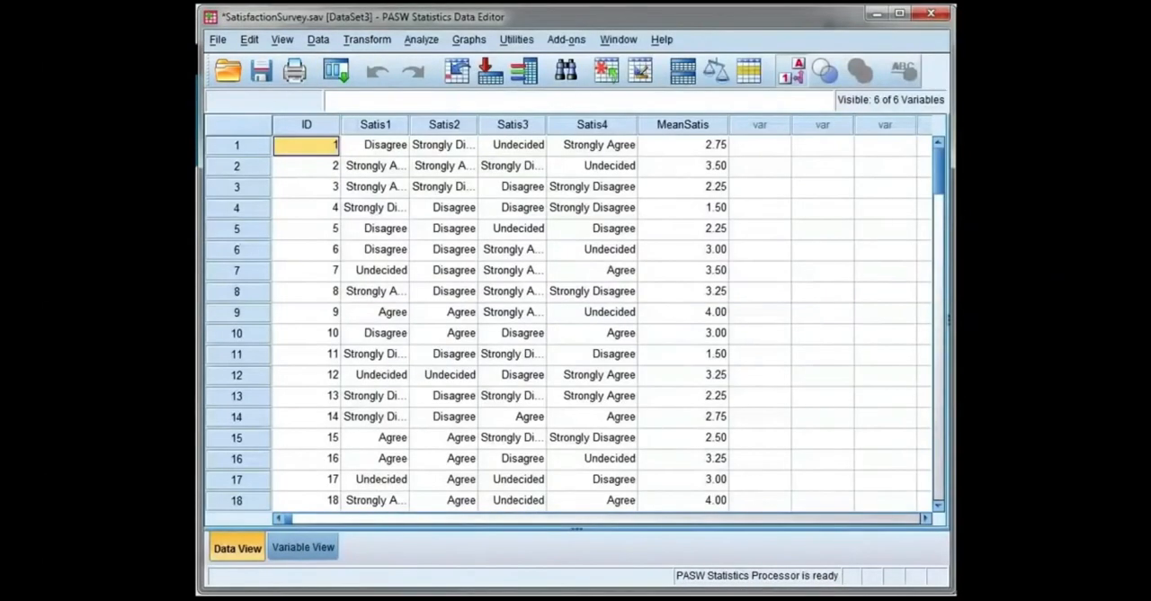
Step: Check the measurement level of MeanSatis, label it "Mean Satisfaction Score" and return to the data sheet
double_click(720, 128)
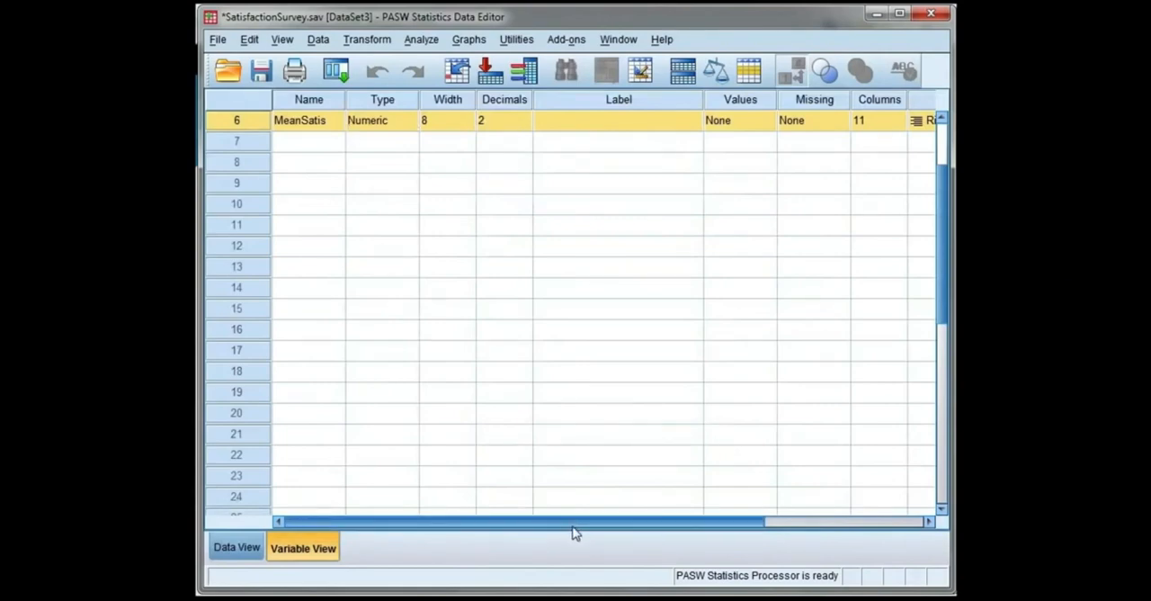
left_click_drag(576, 533, 696, 532)
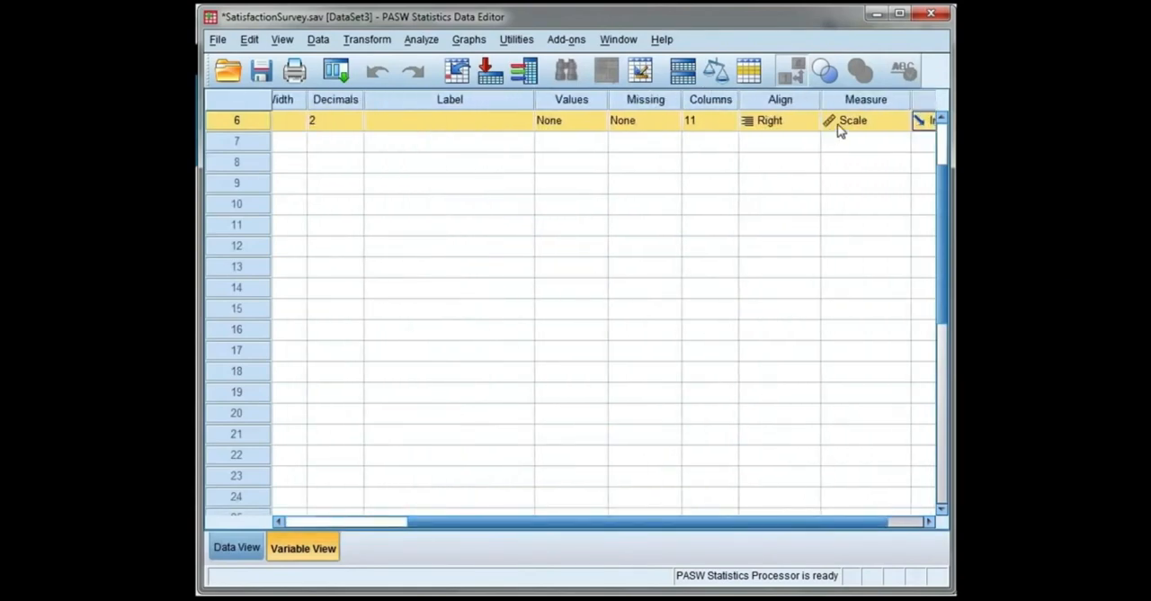
left_click_drag(830, 532, 701, 536)
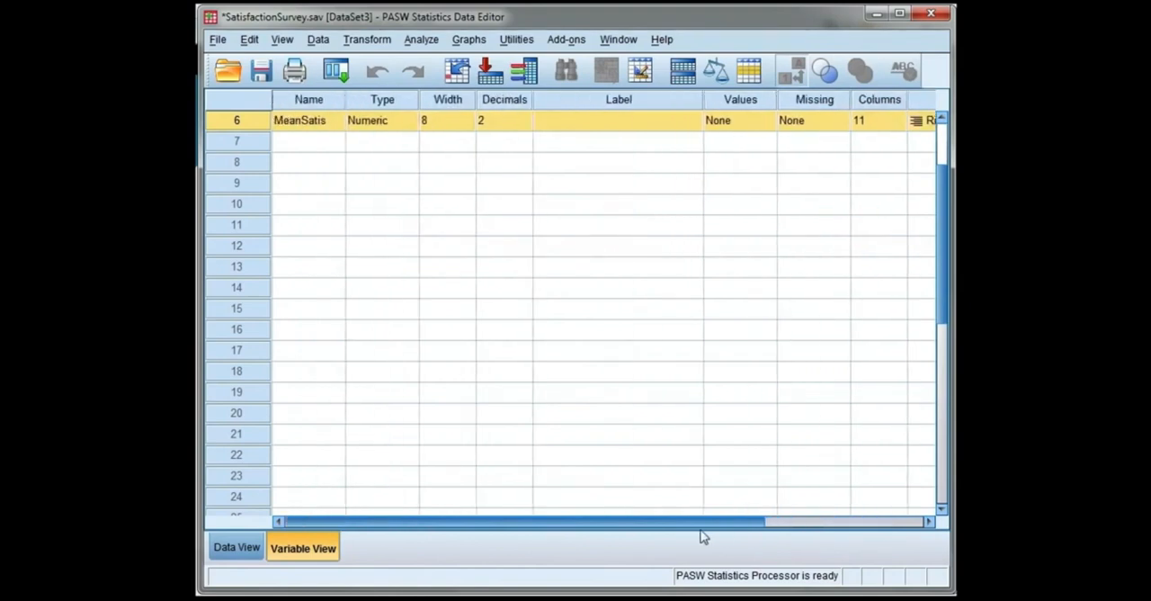
left_click(604, 120)
type("M")
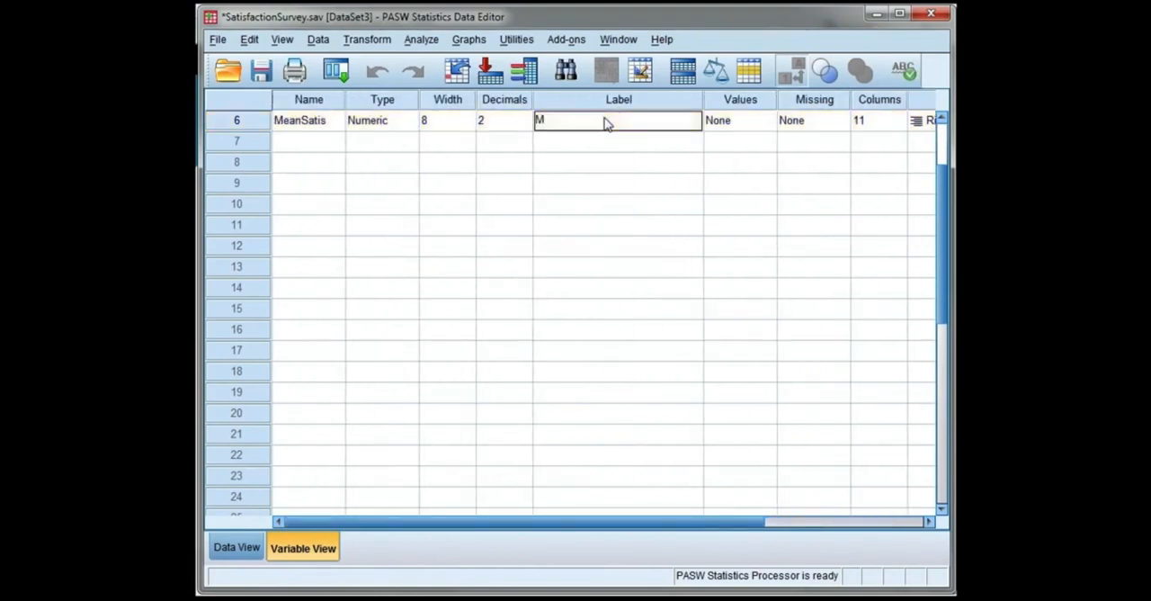
type("ean Satisfaction Score")
double_click(263, 126)
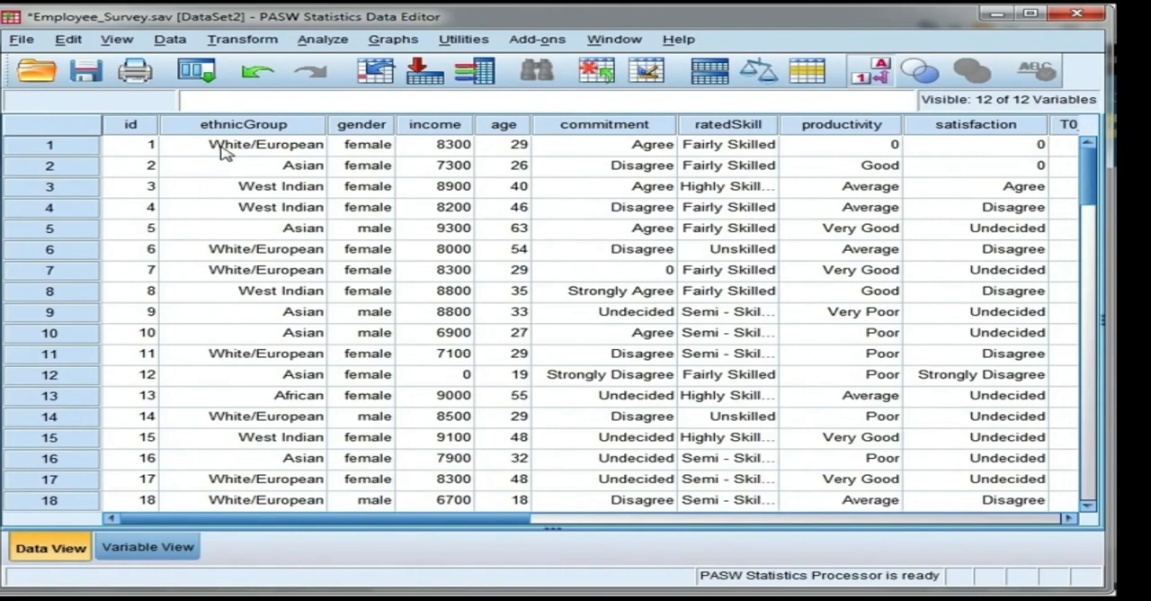
Step: Examine the value labels defined for the ethnicGroup variable in Employee_Survey.sav and close them without changes
double_click(315, 125)
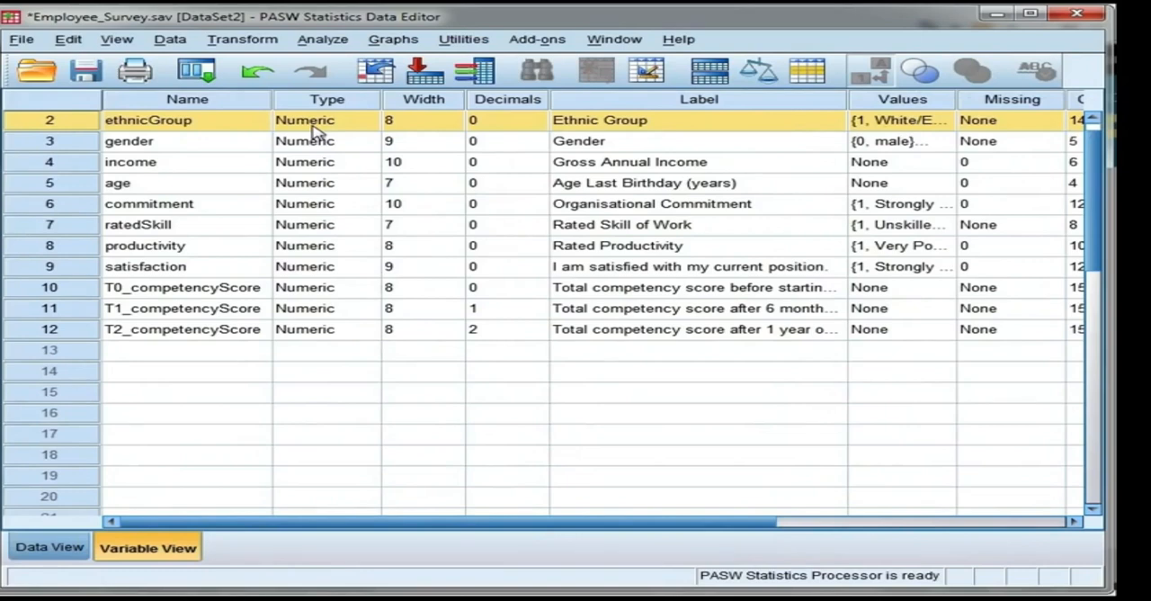
left_click(945, 122)
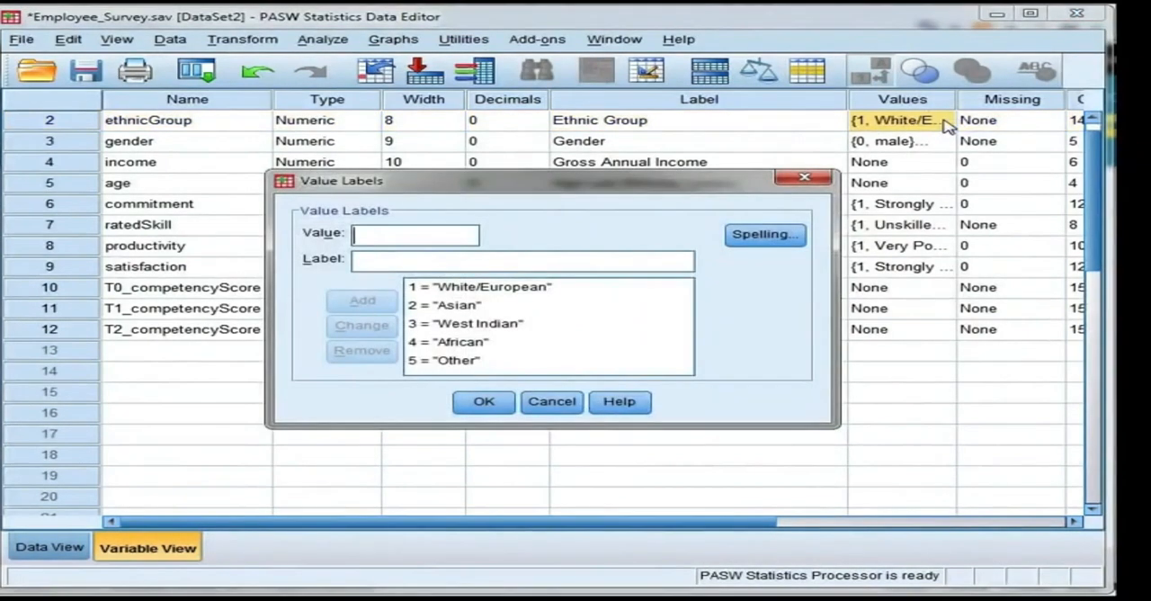
left_click(491, 289)
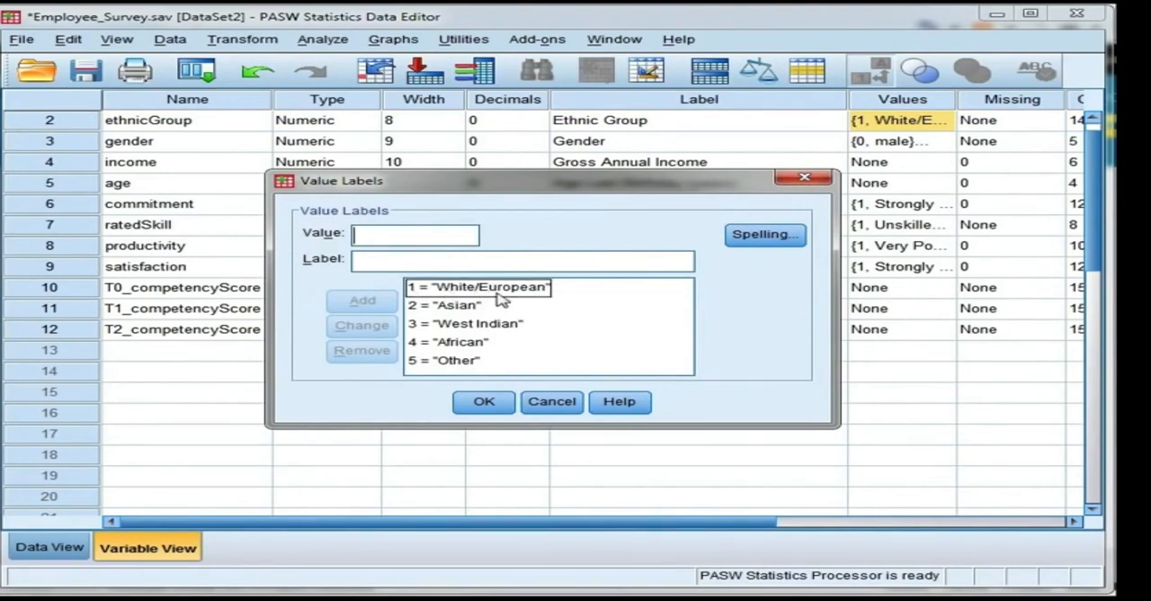
left_click(503, 305)
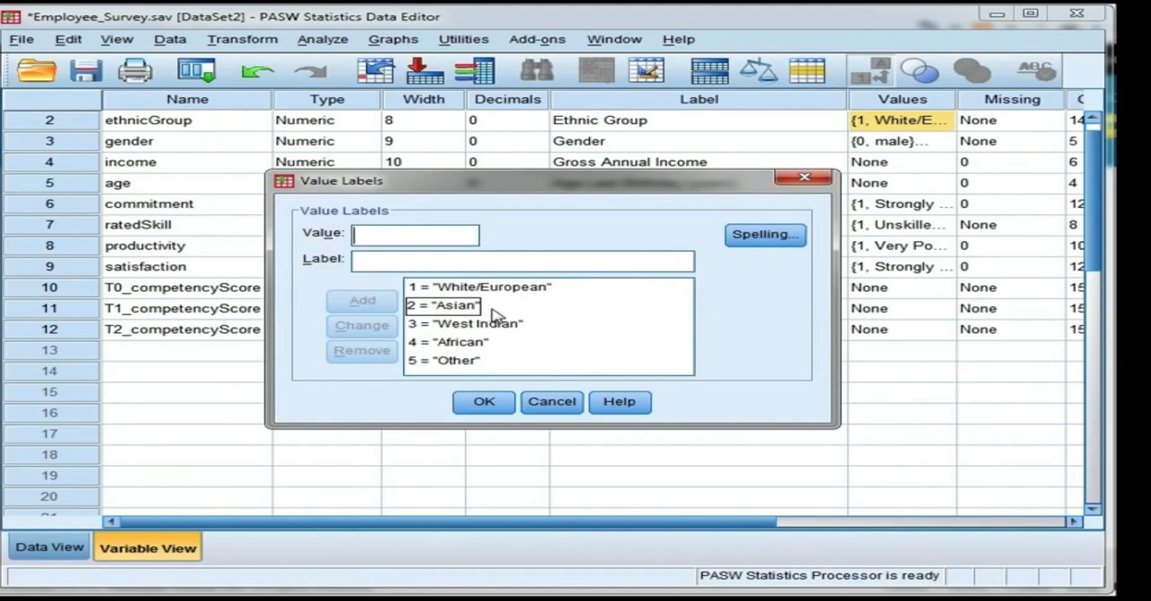
left_click(558, 324)
left_click(499, 343)
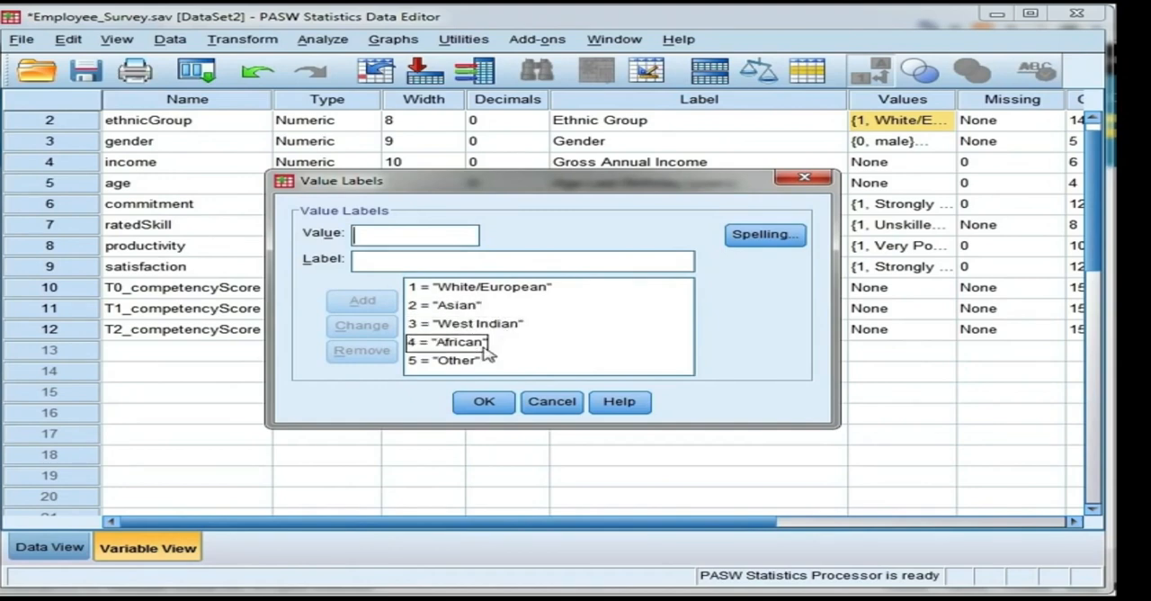
left_click(477, 361)
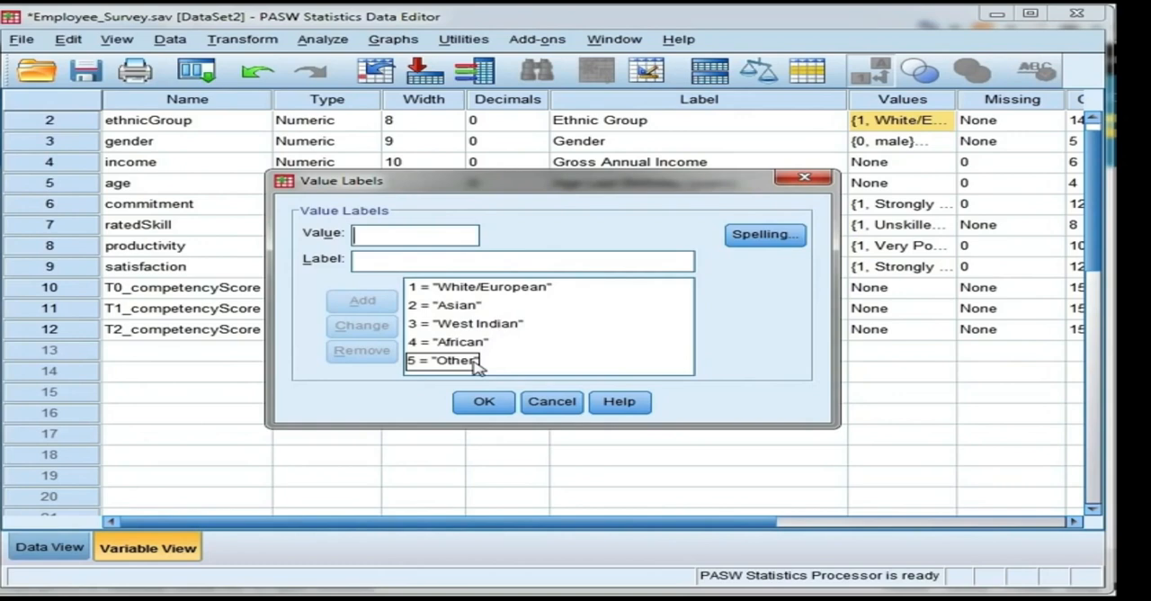
left_click(529, 403)
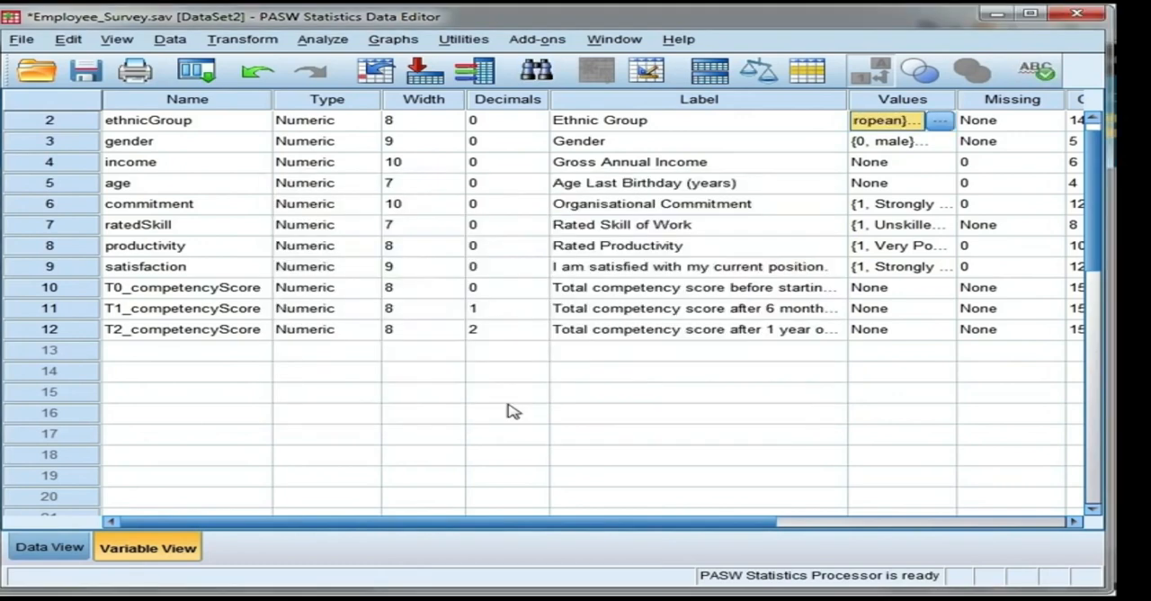
Step: Reset the Recode into Different Variables settings and assign ethnicGroup to a new output variable named WhiteEuropean
left_click(259, 40)
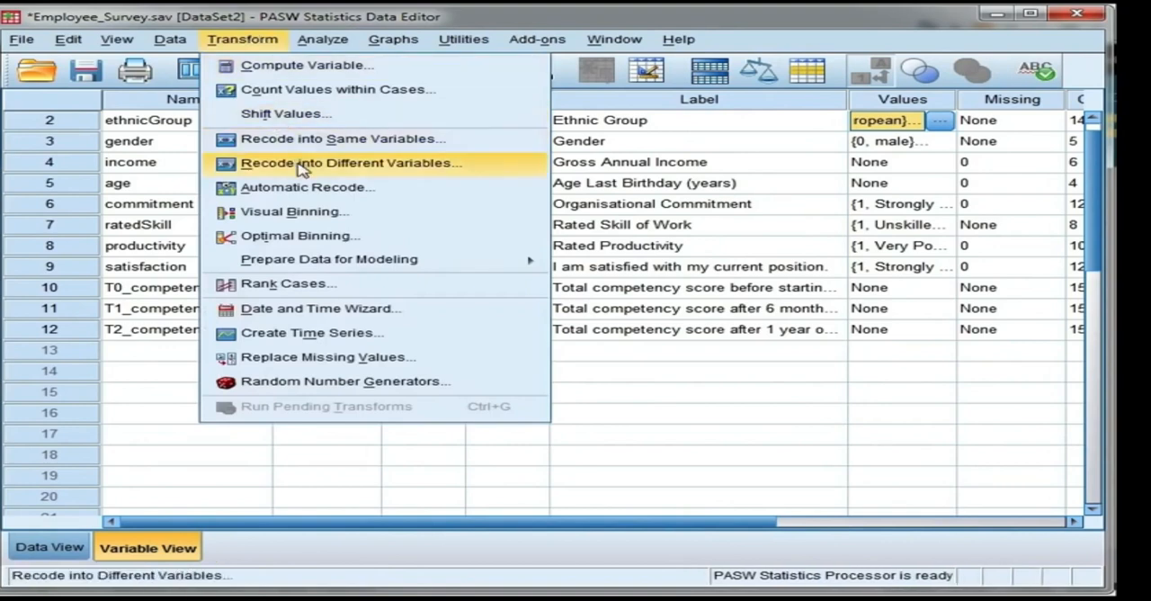
left_click(485, 170)
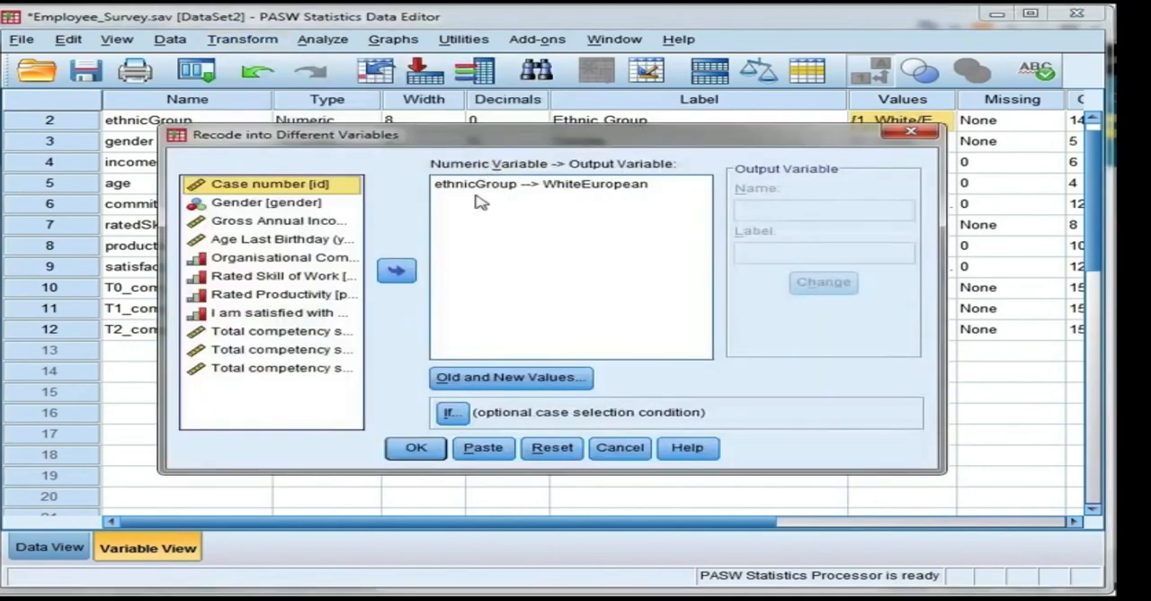
left_click(548, 449)
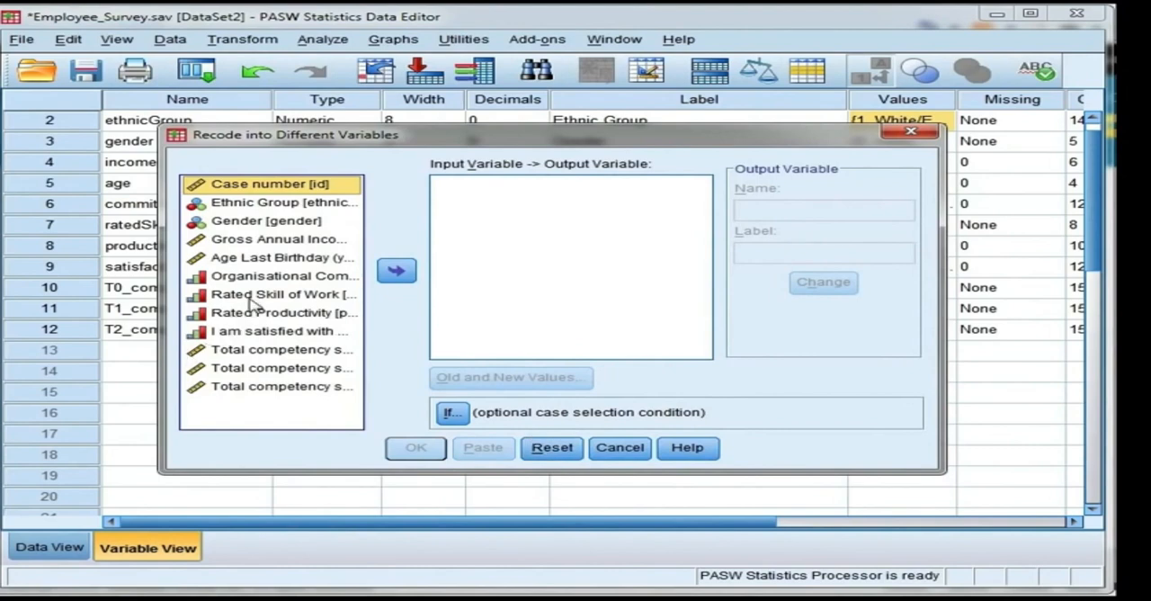
left_click(275, 205)
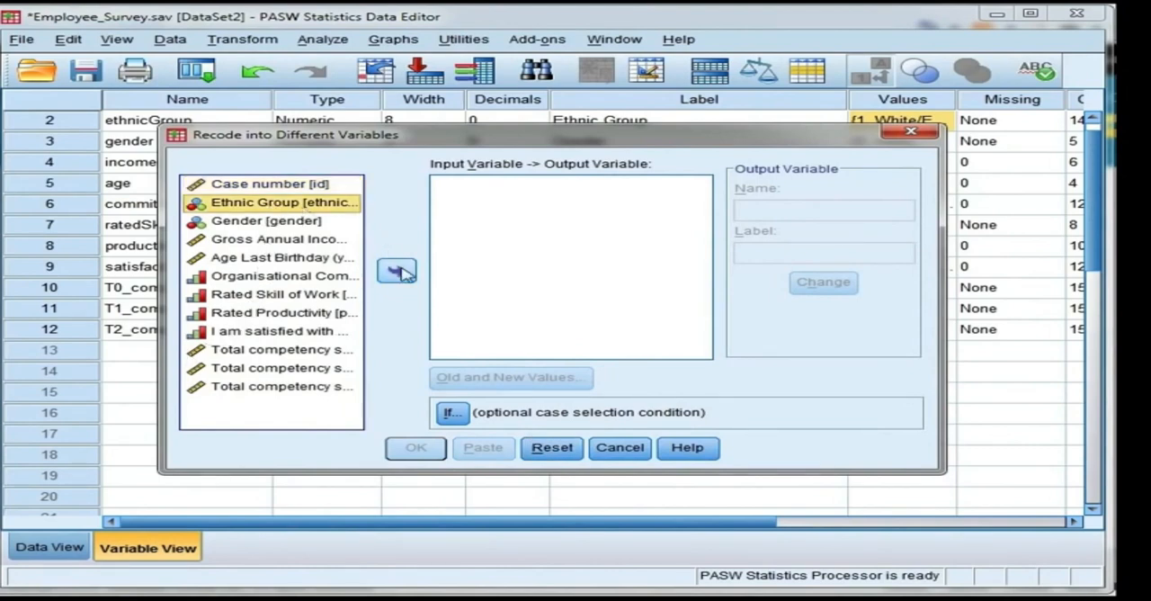
left_click(398, 271)
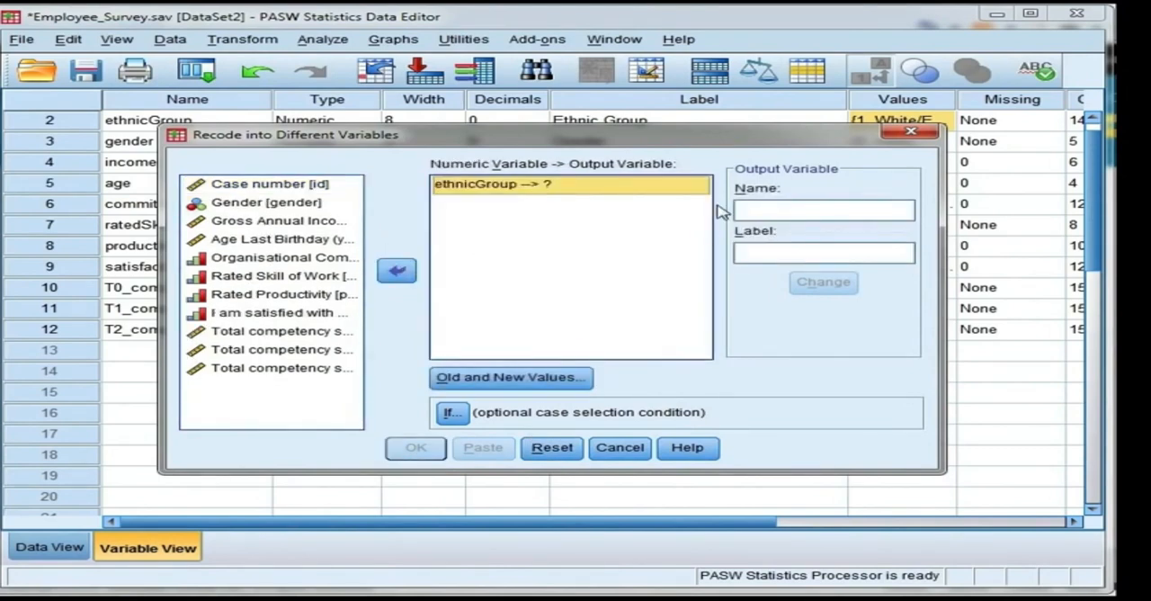
left_click(752, 209)
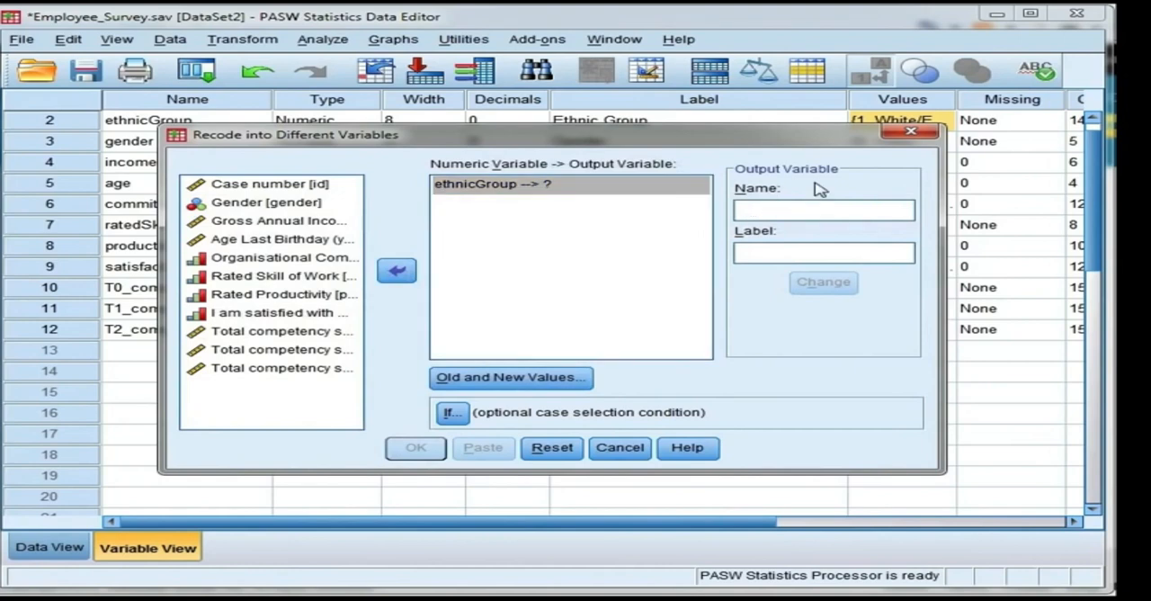
type("White")
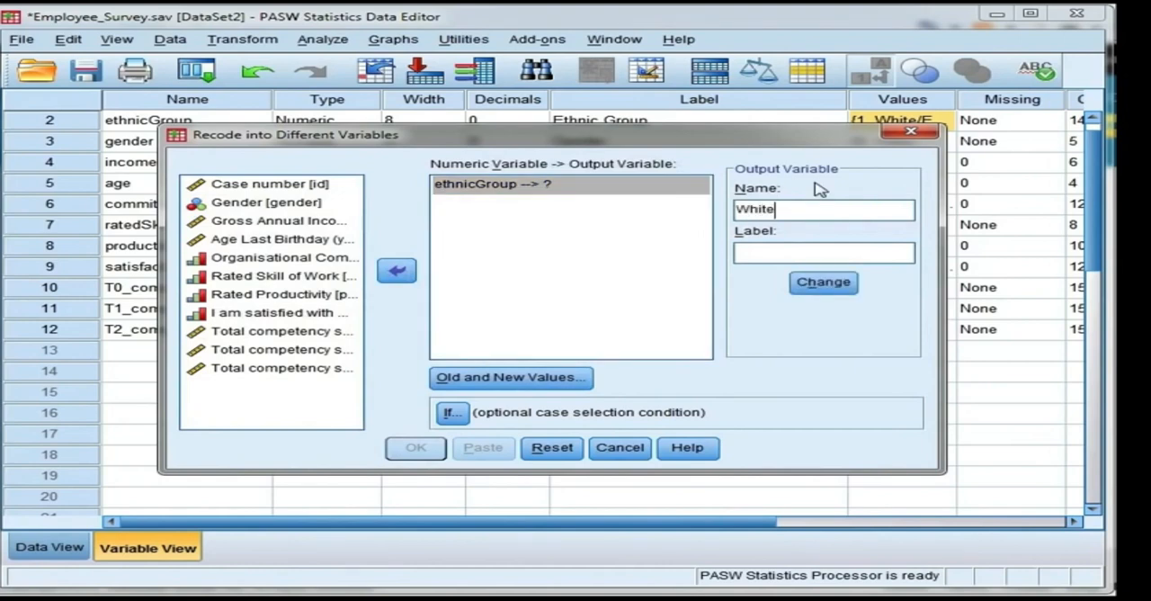
type("European")
left_click(838, 284)
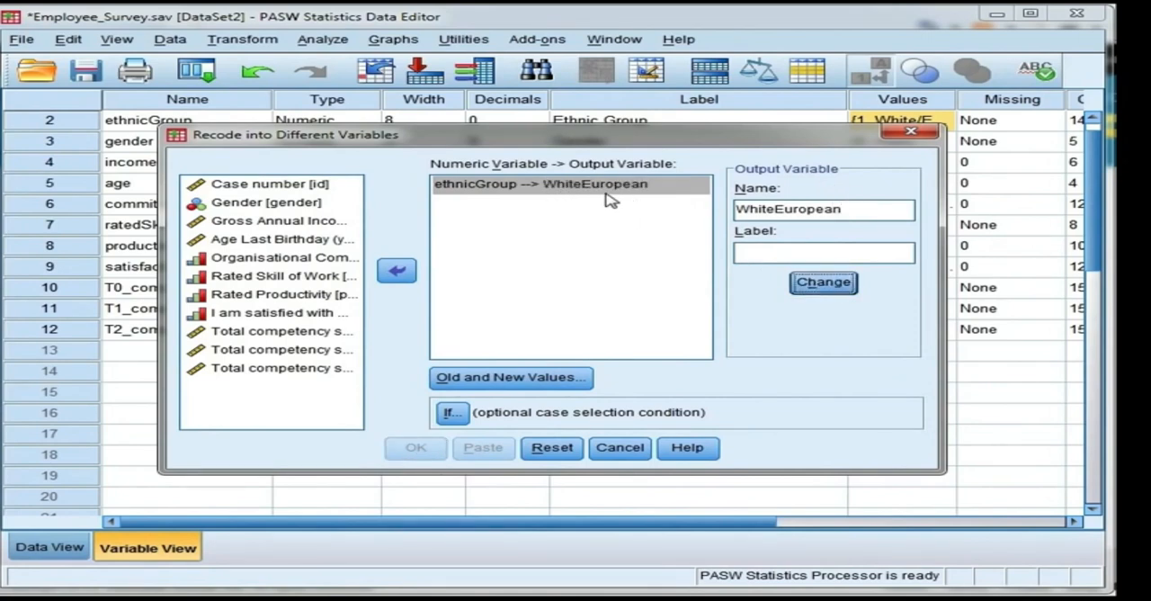
Step: Add a recode rule for WhiteEuropean that maps old value 1 to new value 1
left_click(580, 379)
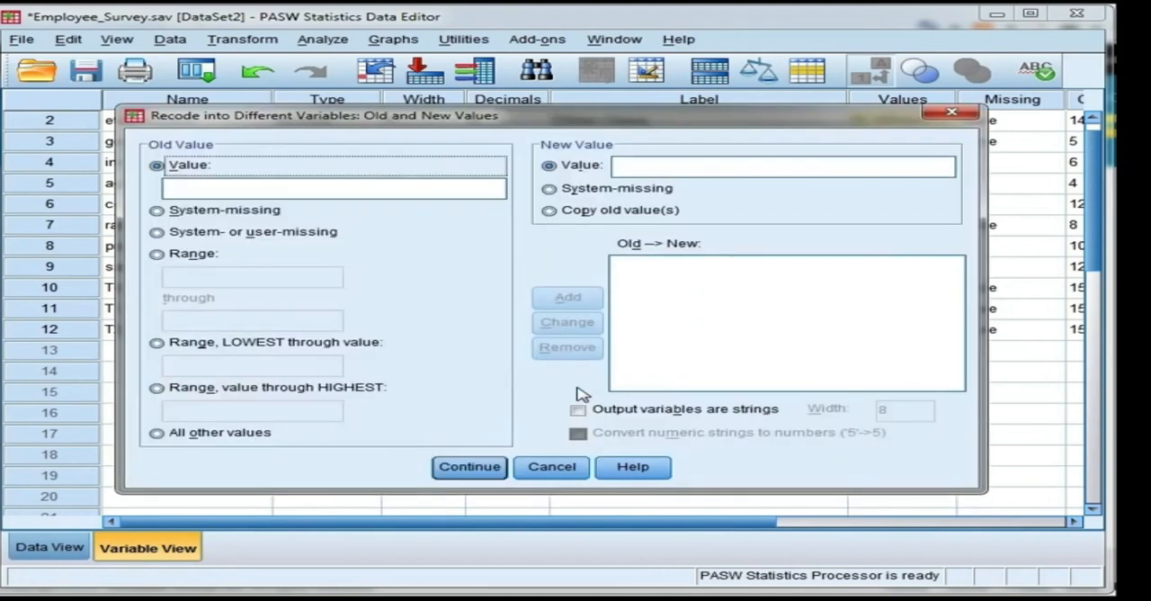
left_click(455, 185)
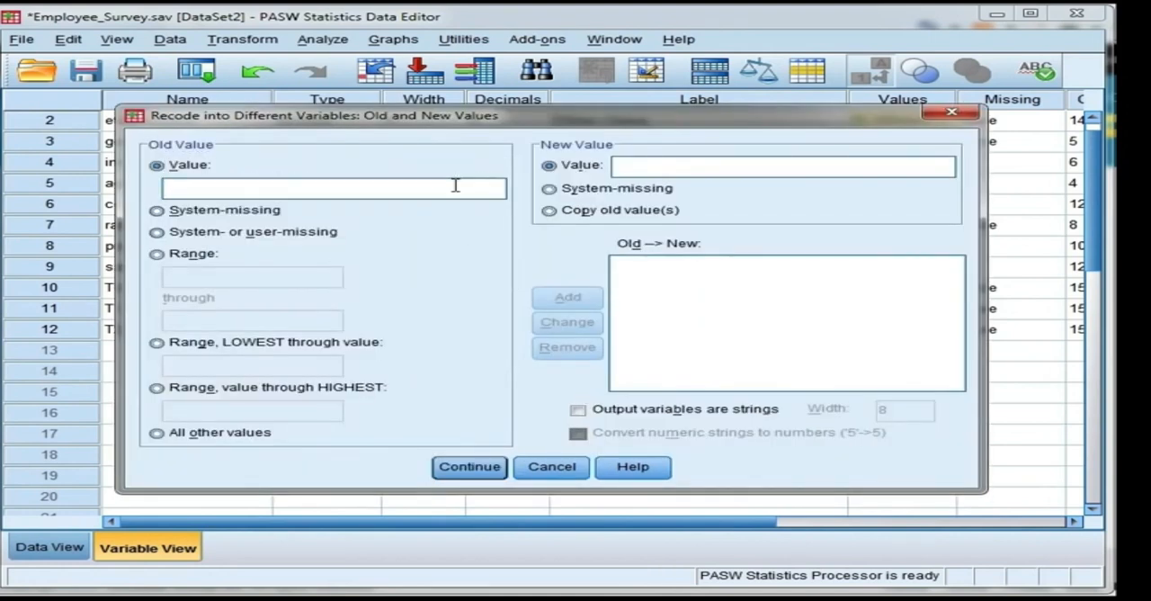
left_click(633, 165)
type("1")
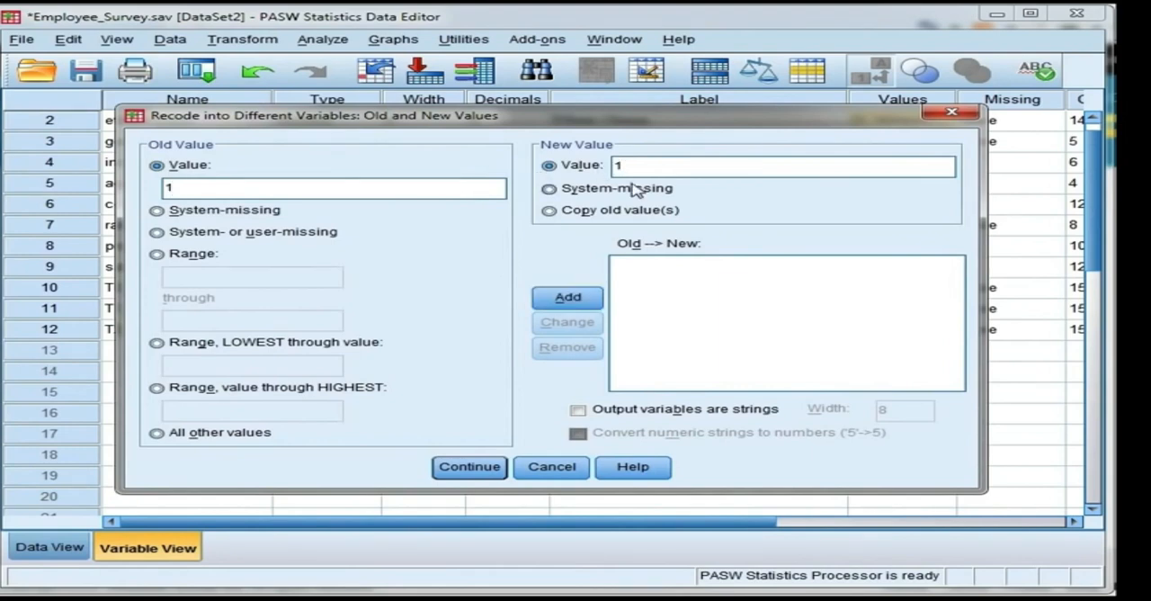
left_click(568, 297)
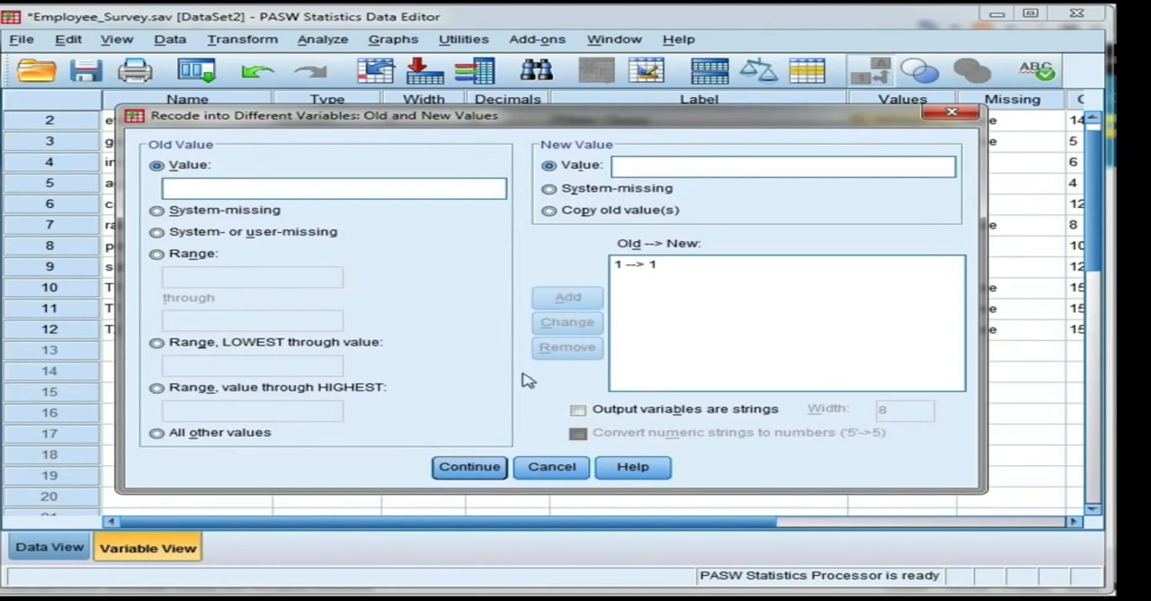
Step: Add a rule recoding all other values to 0 and run the WhiteEuropean recode
left_click(180, 439)
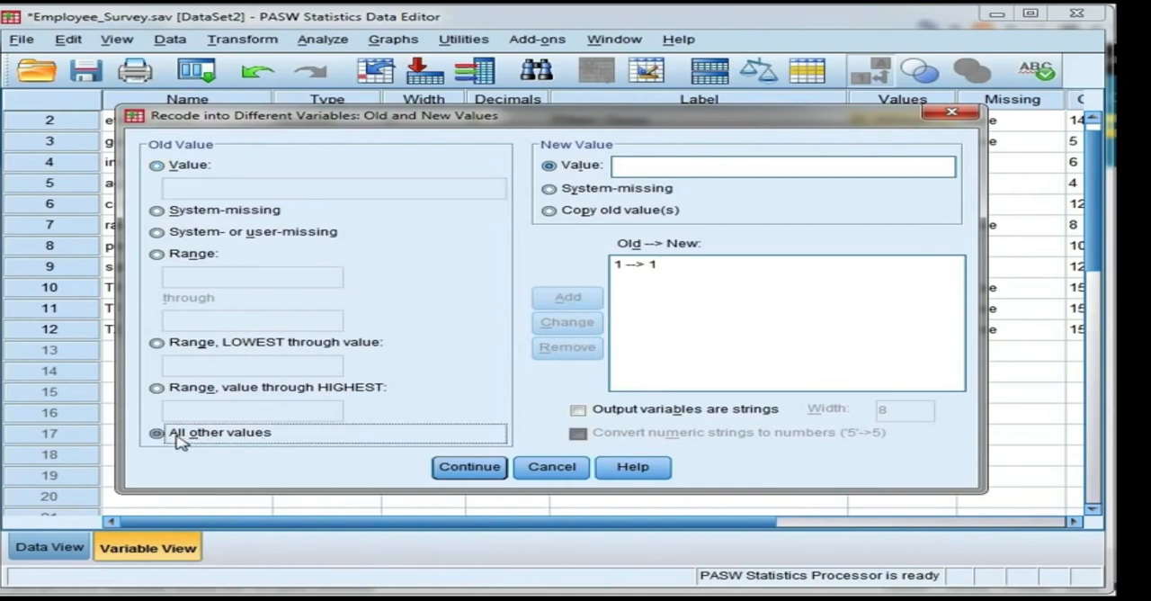
left_click(652, 167)
type("0")
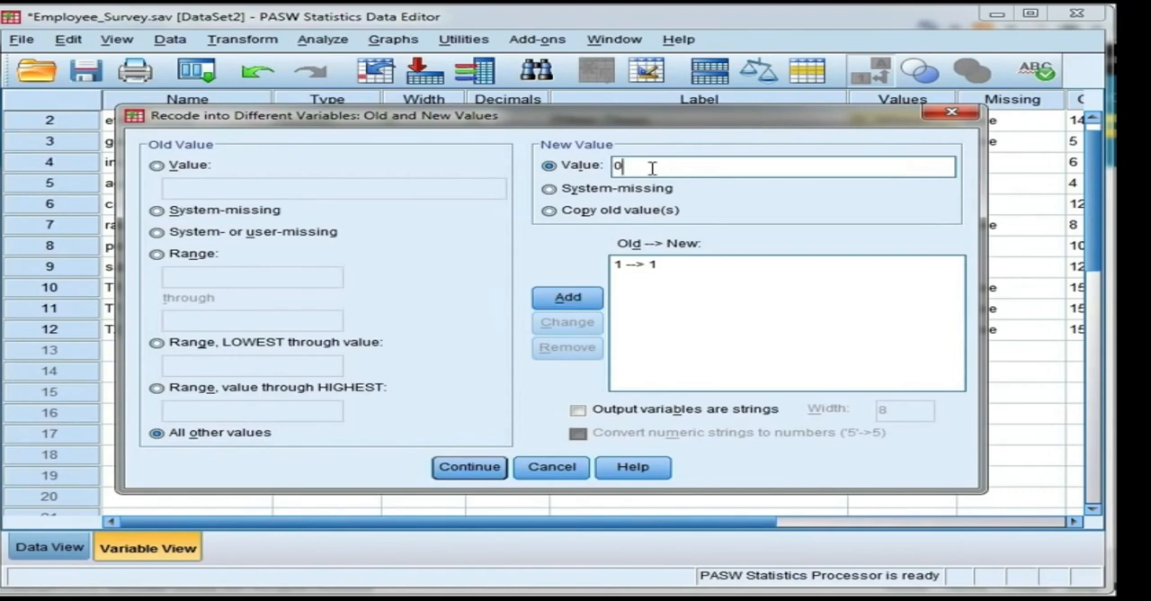
left_click(597, 302)
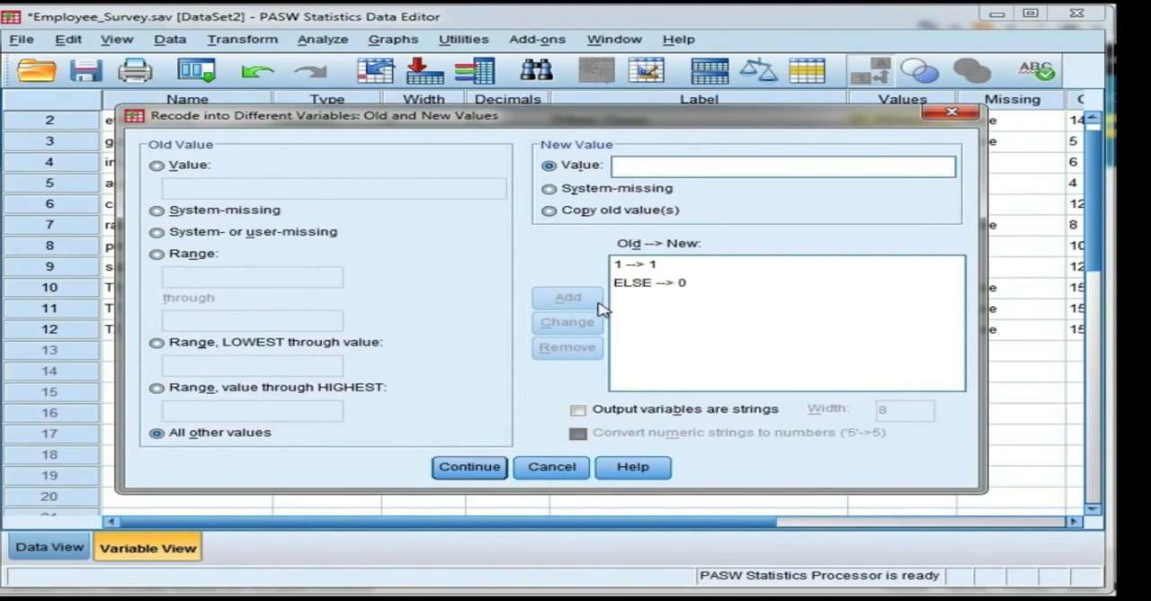
left_click(498, 470)
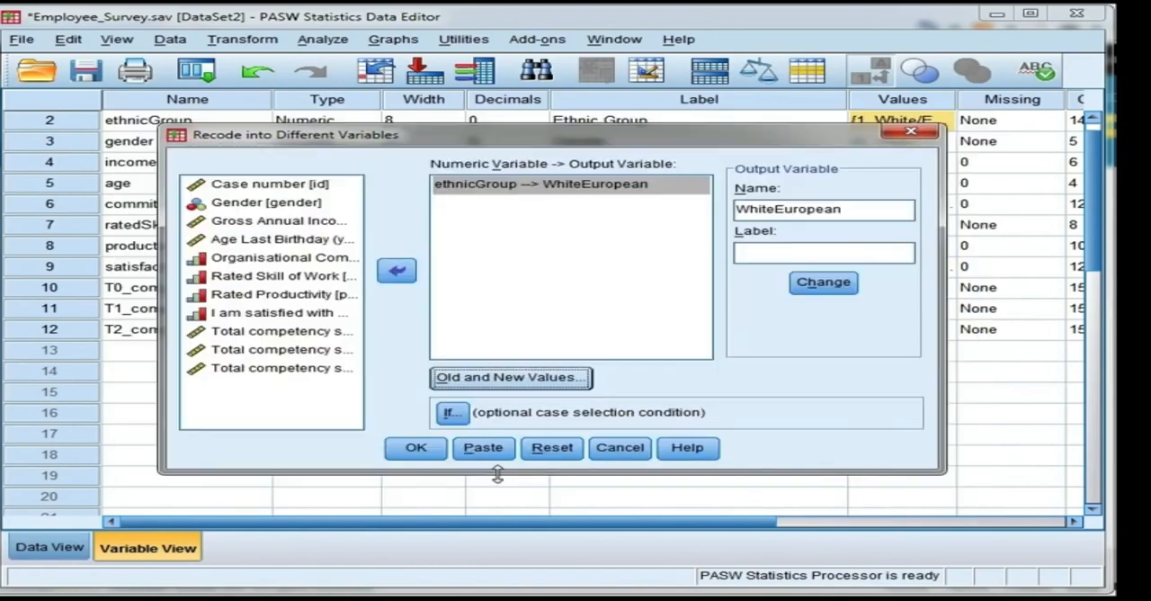
left_click(415, 450)
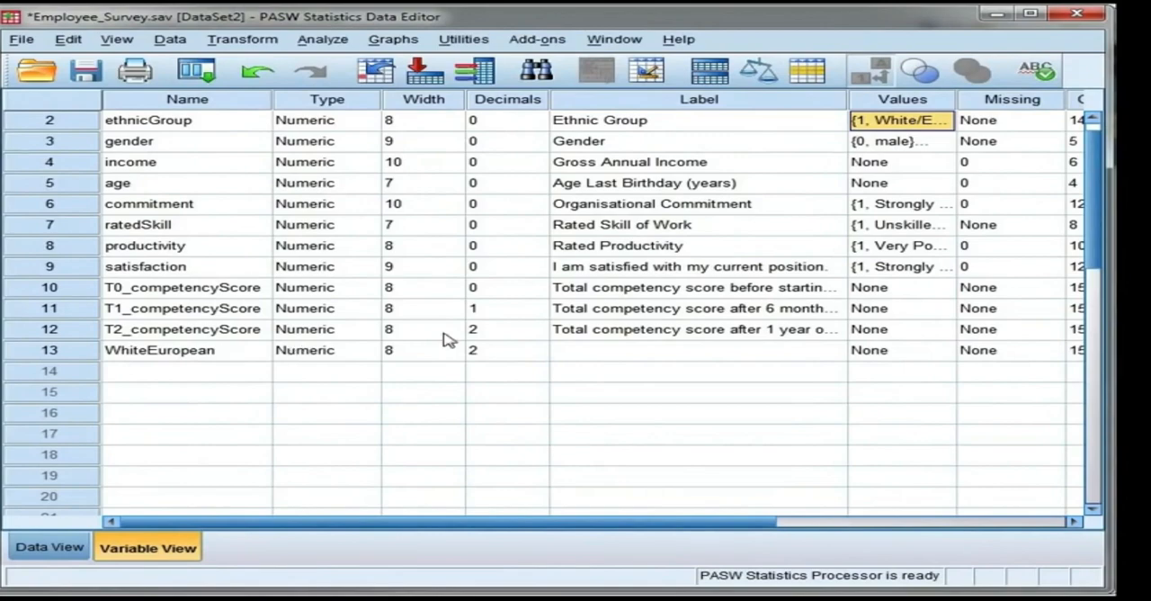
Step: Set the WhiteEuropean variable to 0 decimals and its measurement level to Nominal
left_click(522, 352)
left_click(538, 356)
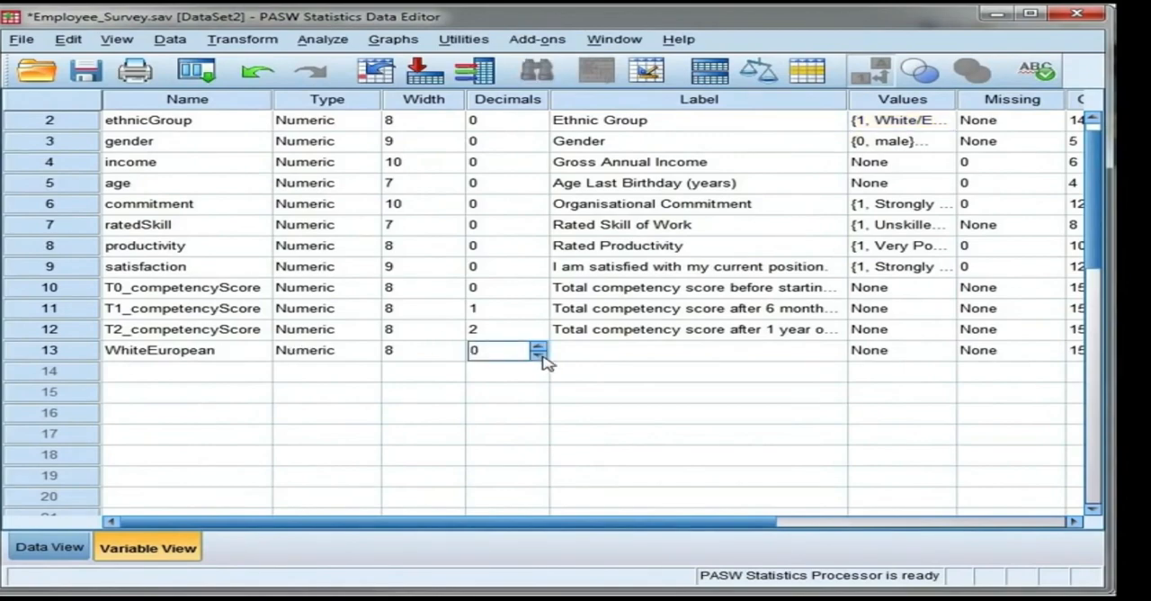
left_click_drag(740, 514, 976, 519)
left_click(1014, 355)
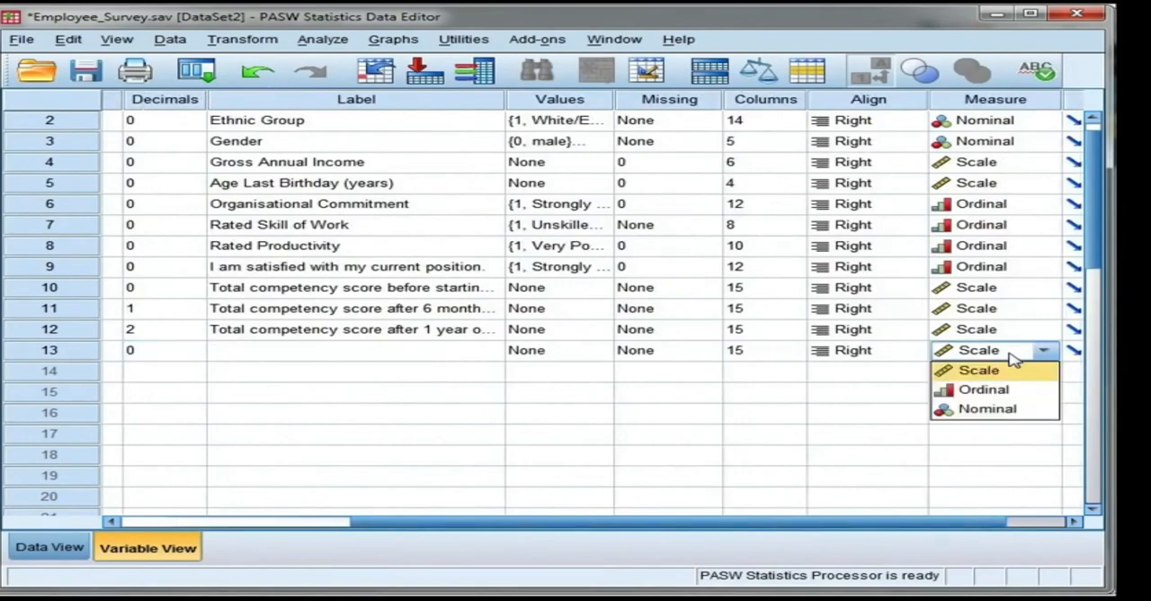
left_click(1000, 409)
Step: Define the value labels of WhiteEuropean as 1 = "WhiteEuropean" and 0 = "Other"
left_click_drag(950, 524, 847, 539)
left_click(760, 353)
left_click(760, 353)
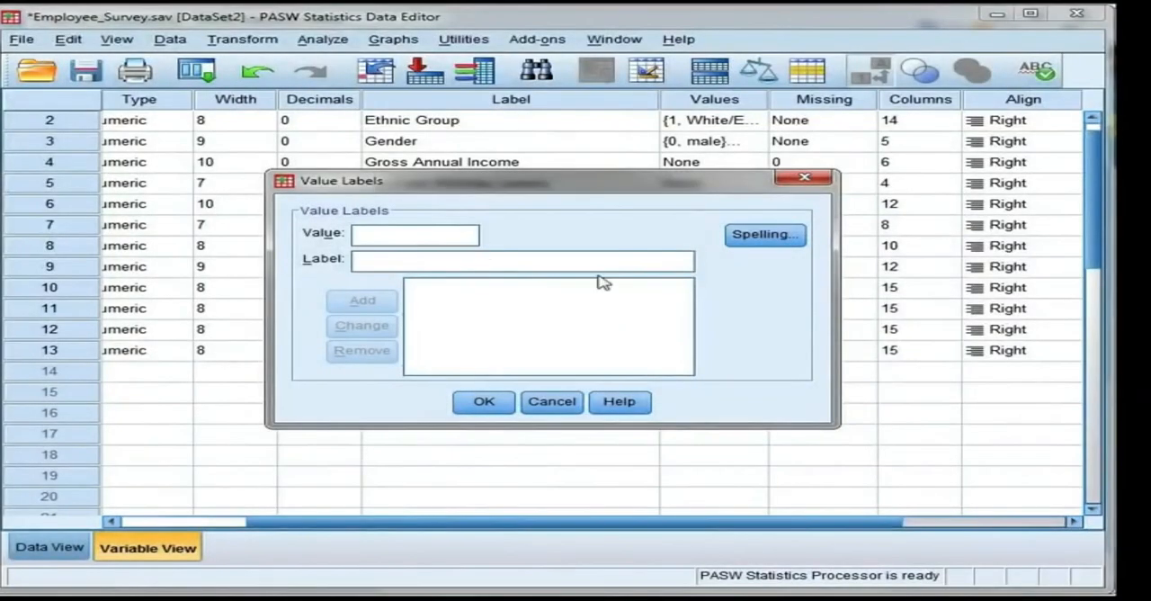
type("1")
left_click(430, 260)
type("WhiteEuropean")
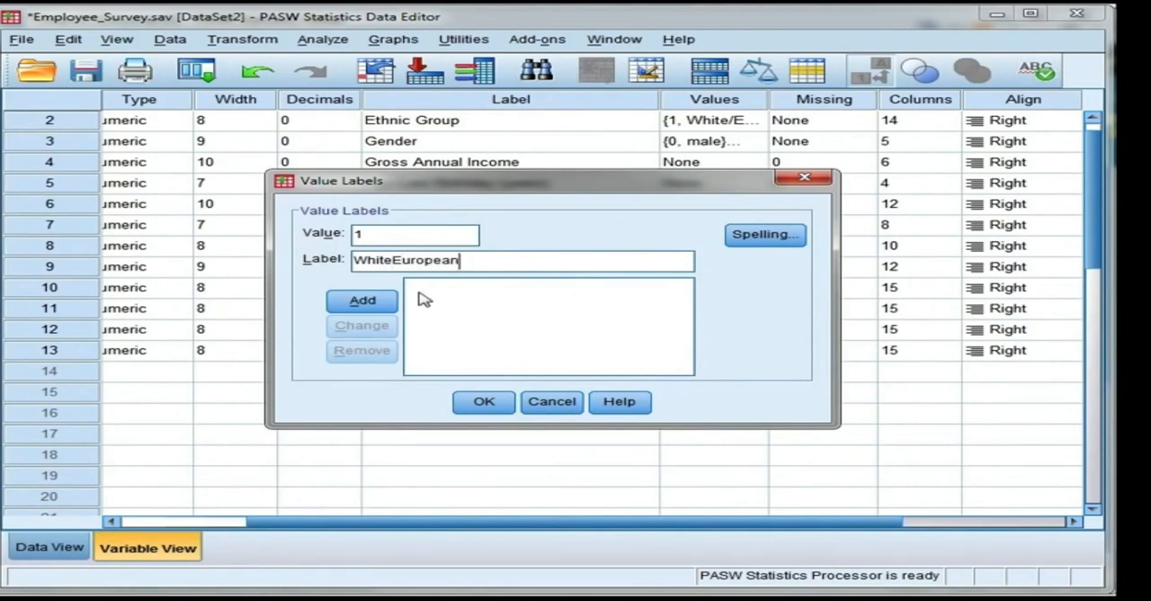
left_click(362, 300)
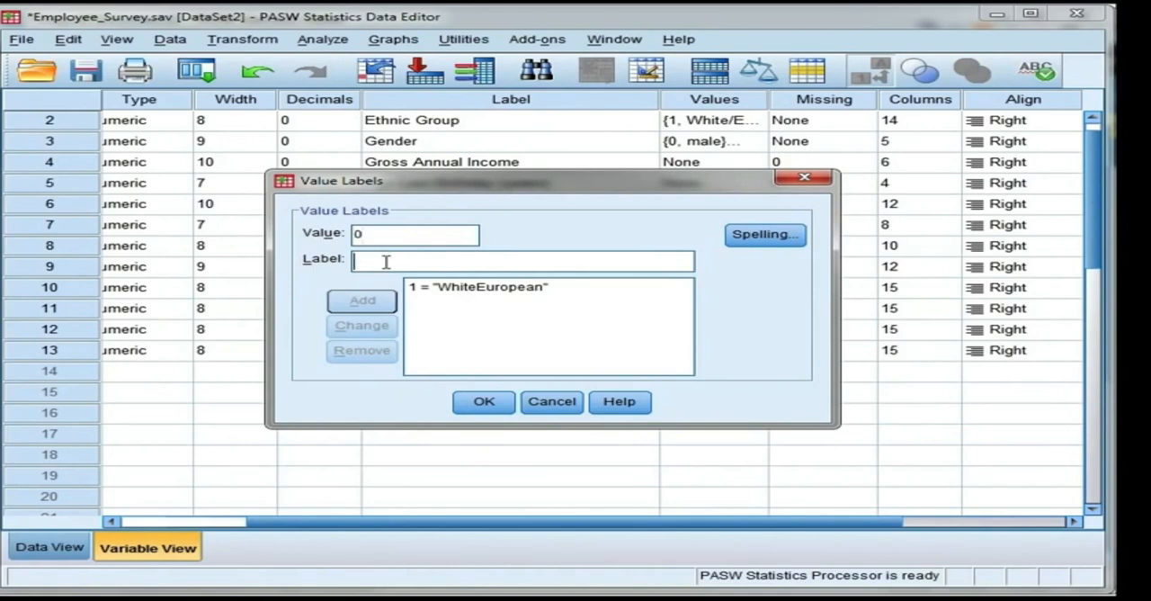
type("Other")
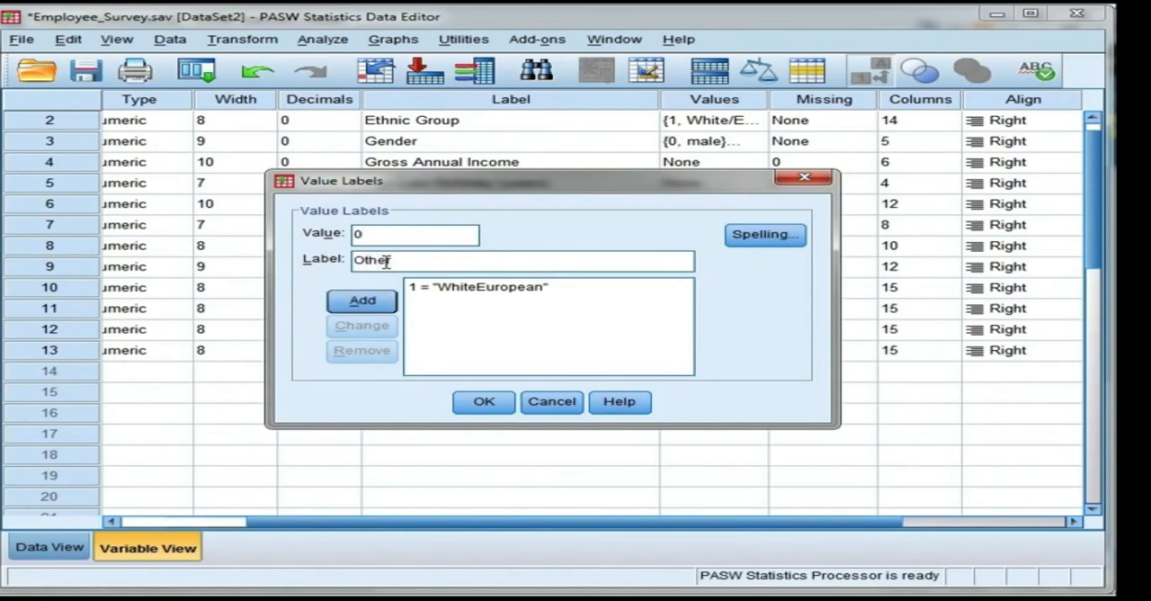
left_click(389, 310)
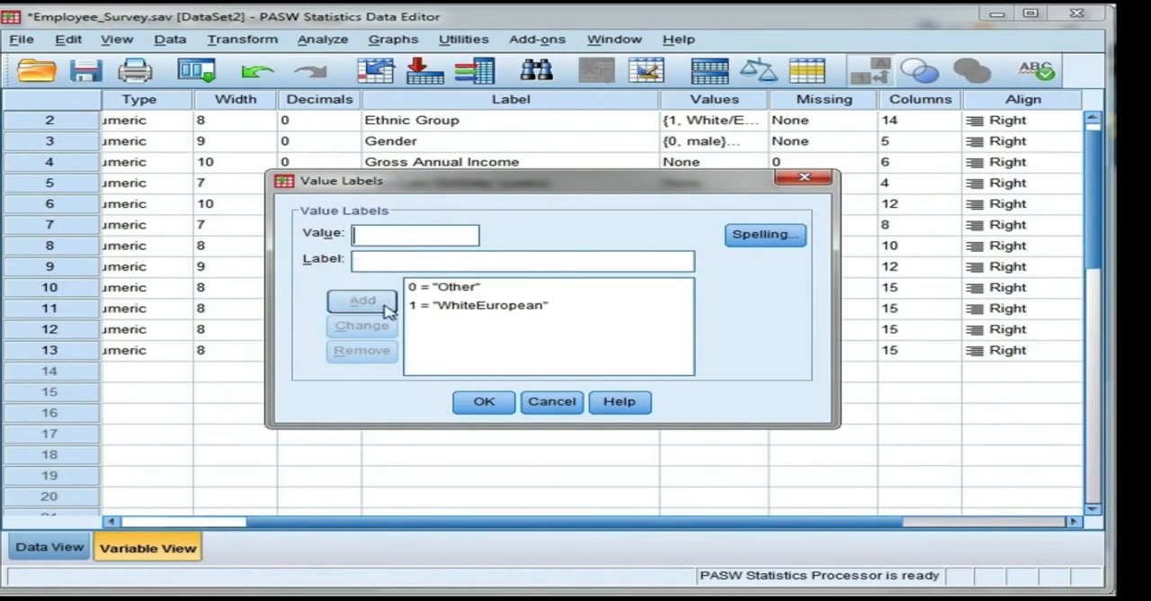
left_click(484, 403)
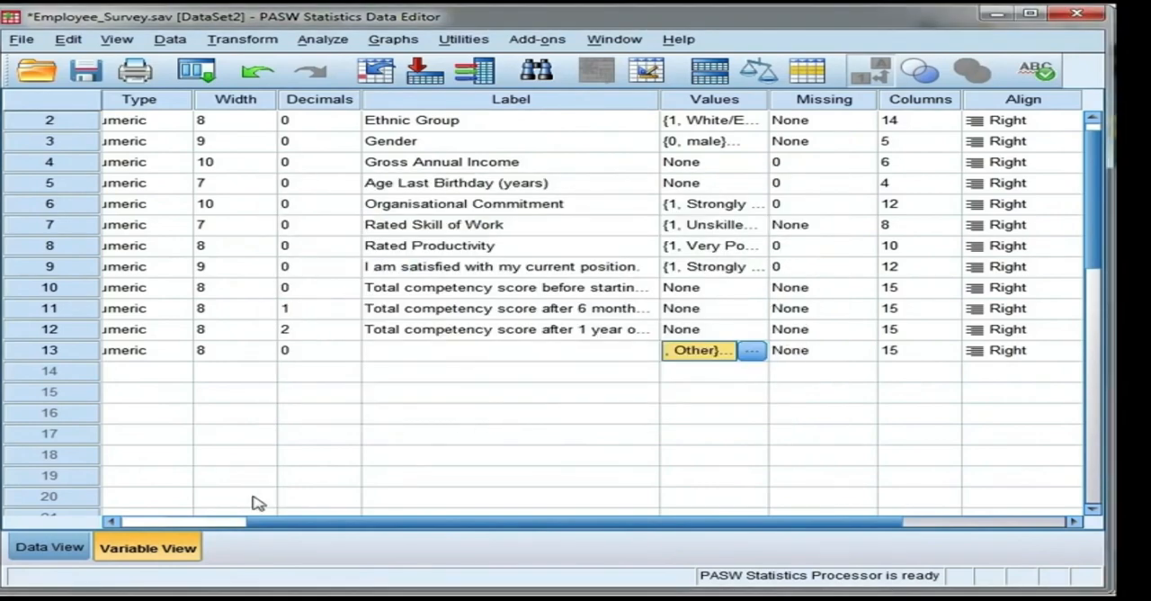
Step: Check the WhiteEuropean column in the data sheet, toggling the value label display to compare codes and labels
left_click_drag(258, 529, 135, 532)
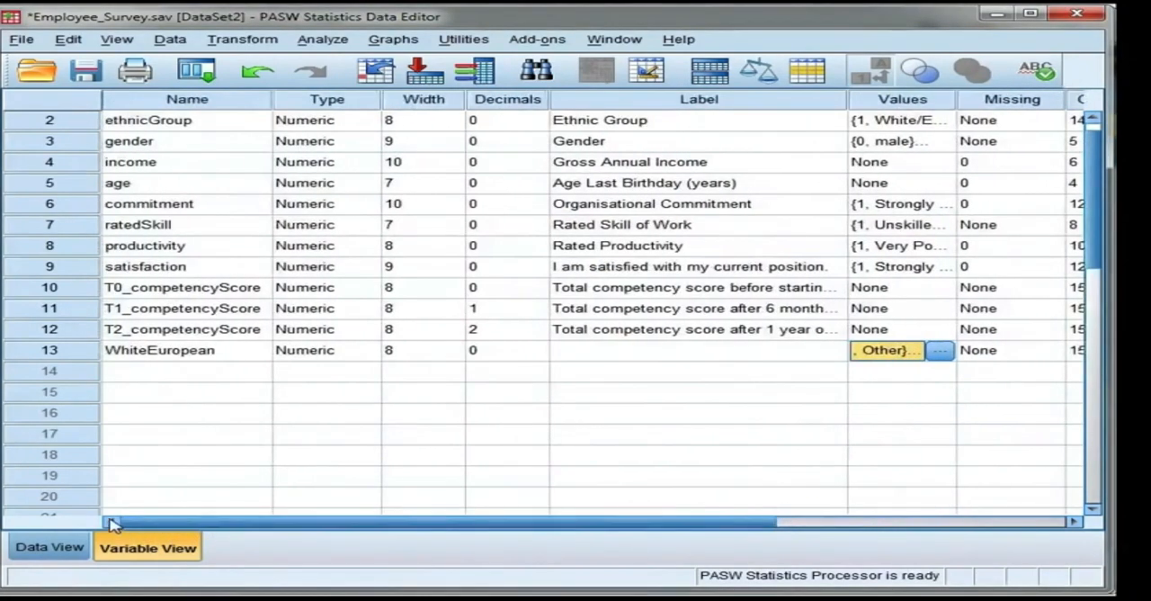
double_click(79, 352)
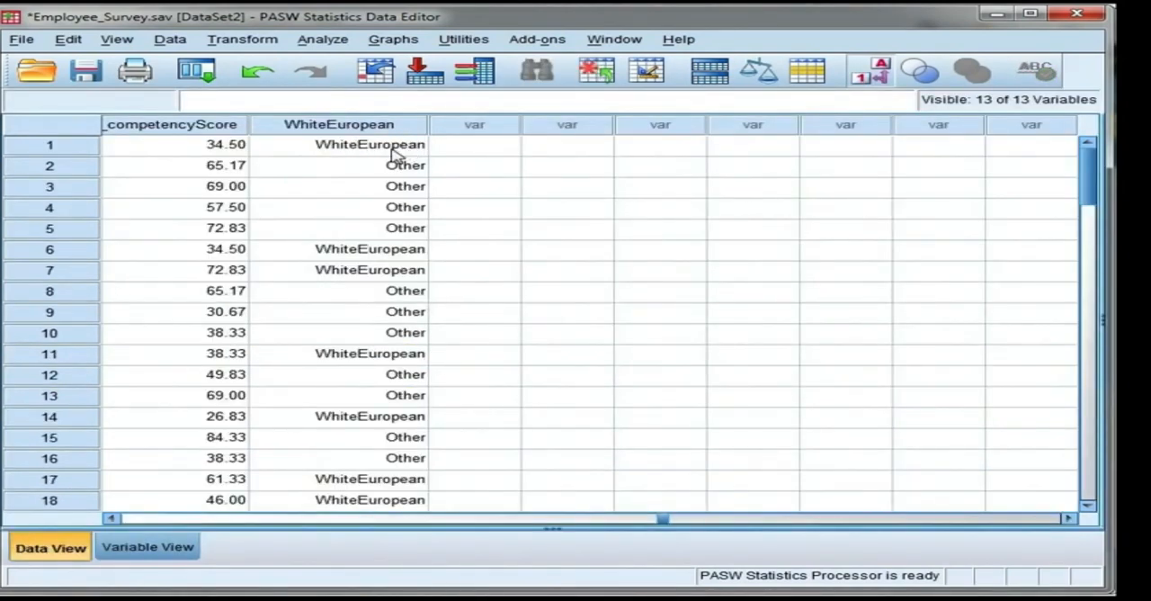
left_click(879, 75)
left_click(881, 78)
Step: Reset the Recode into Different Variables settings and assign ethnicGroup to a new output variable named Asian
left_click(232, 41)
left_click(339, 163)
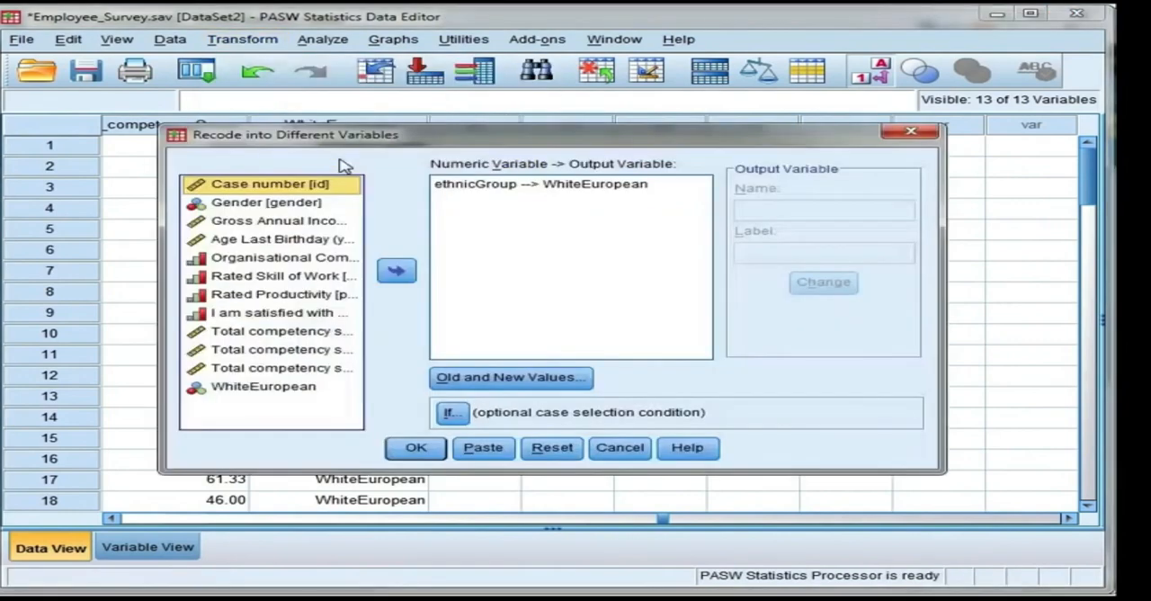
left_click(552, 447)
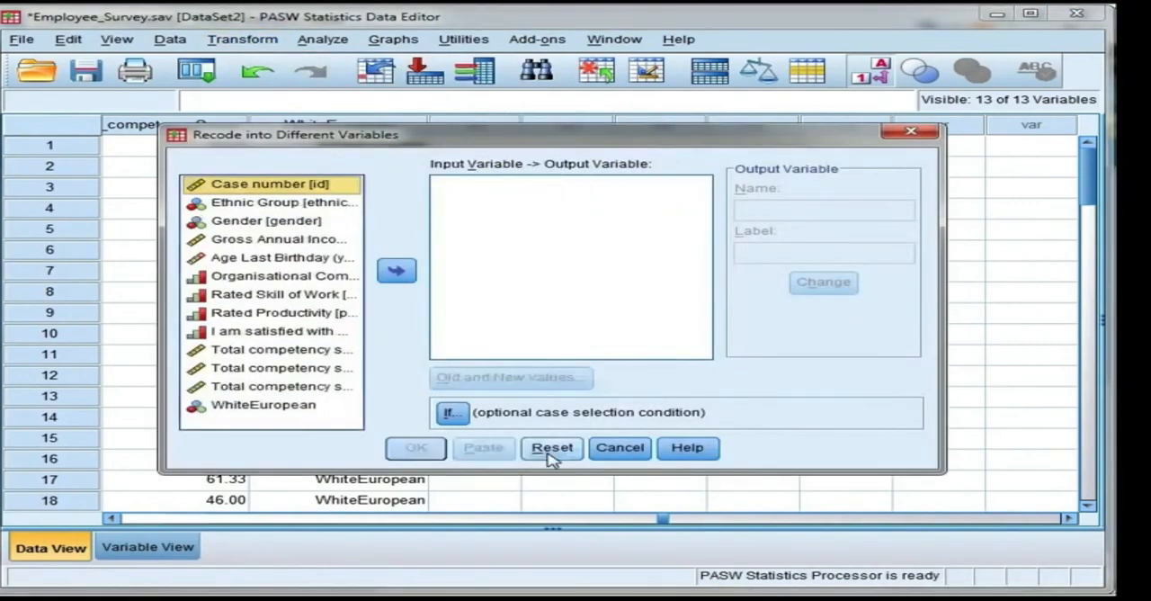
left_click(330, 204)
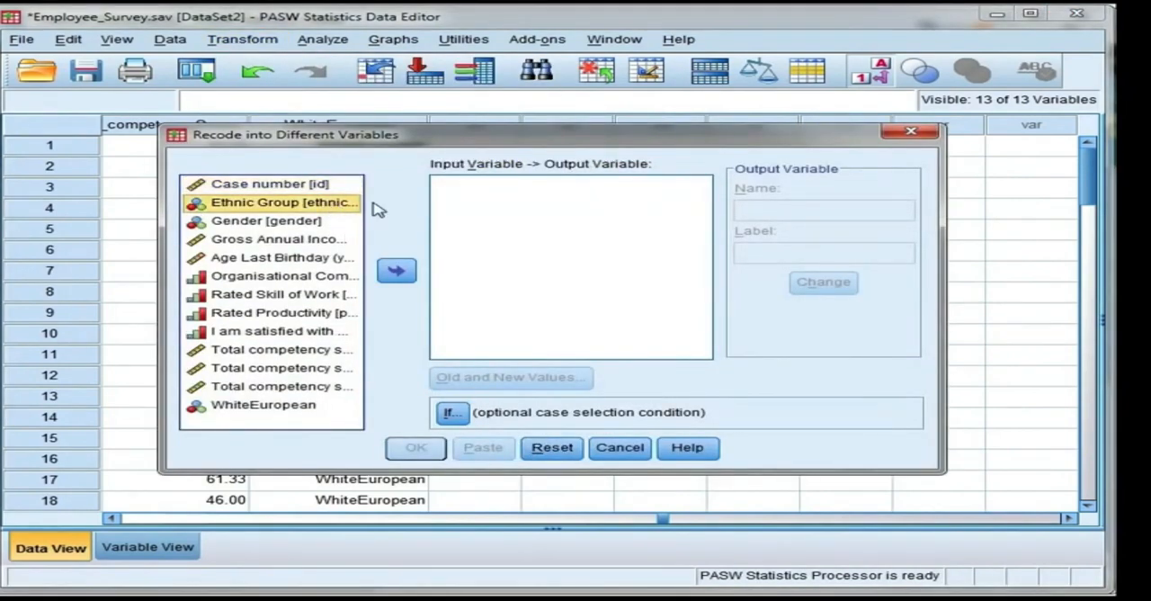
left_click(401, 273)
left_click(805, 210)
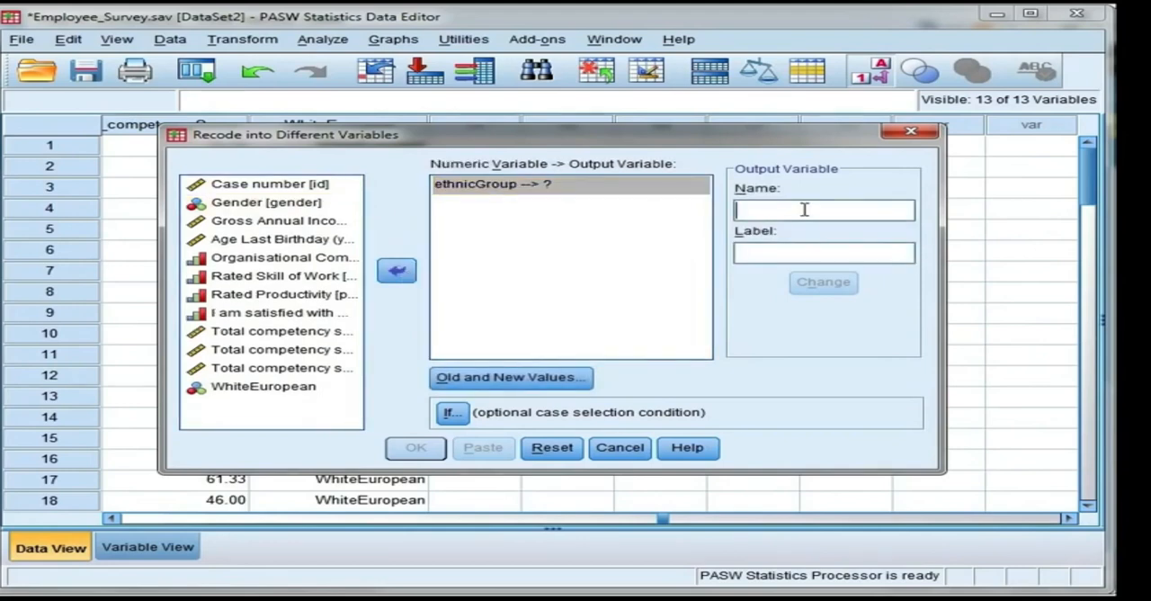
type("Asian")
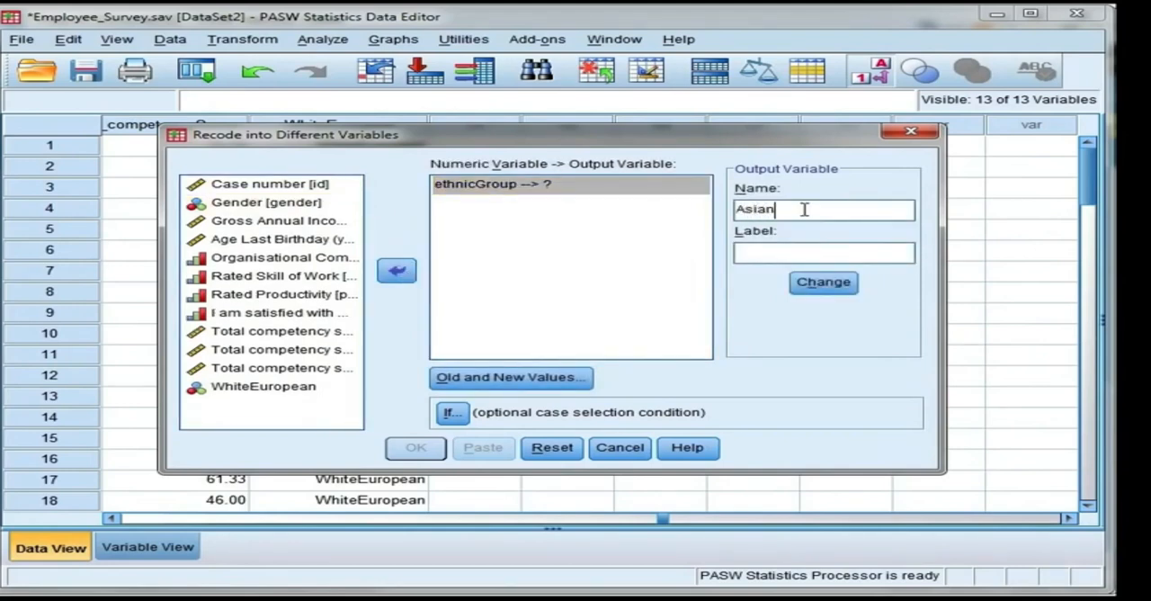
left_click(824, 283)
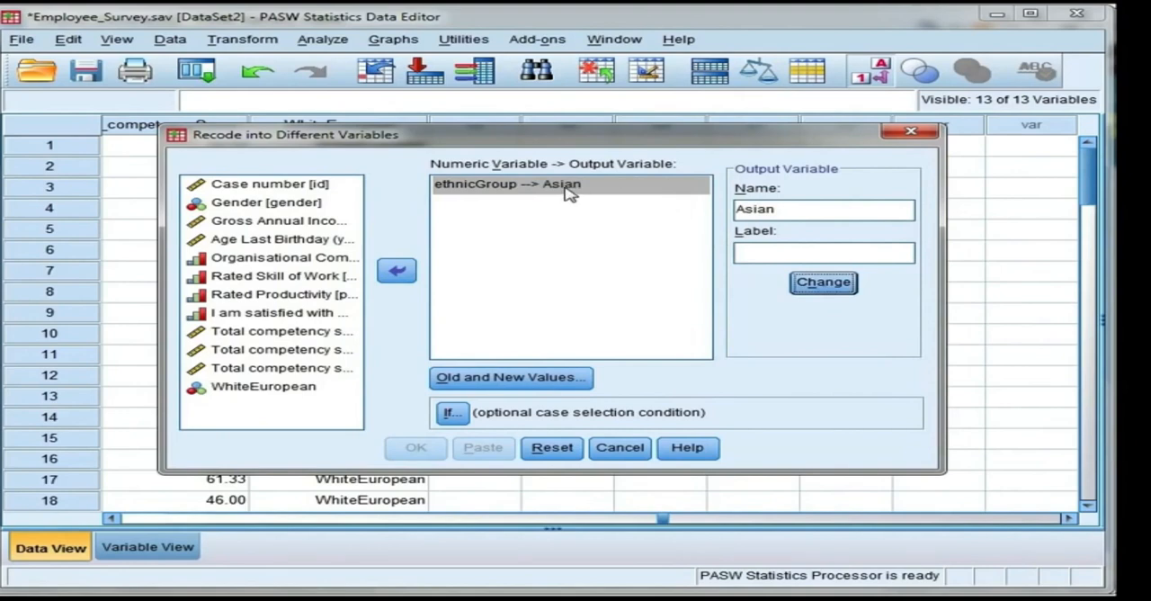
Step: Add a recode rule for the Asian variable that turns old value 2 into new value 1
left_click(589, 378)
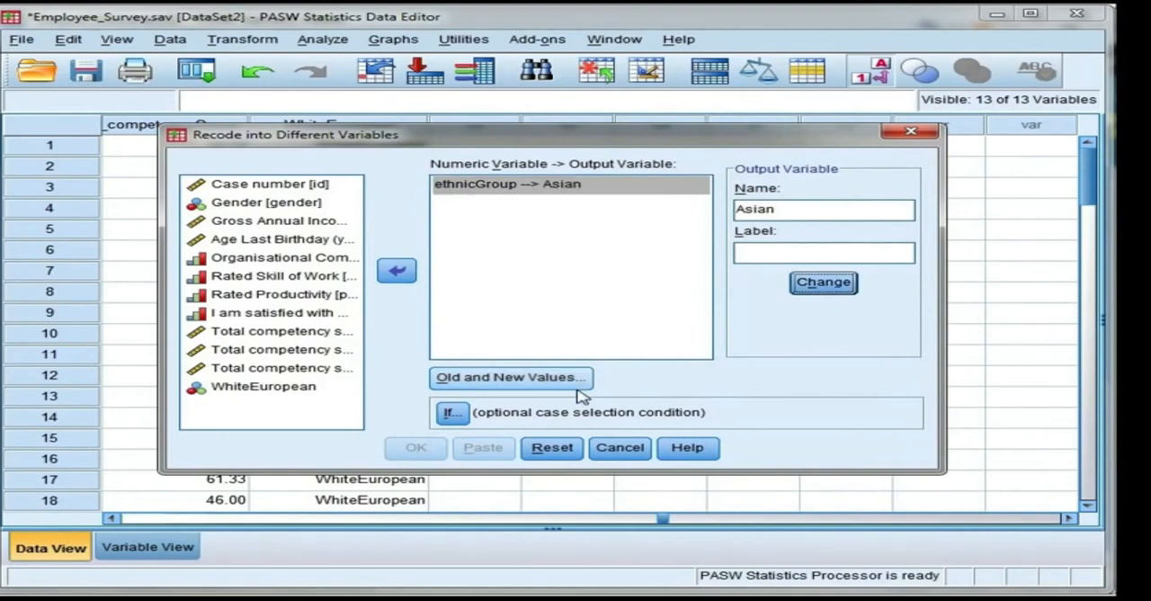
left_click(391, 189)
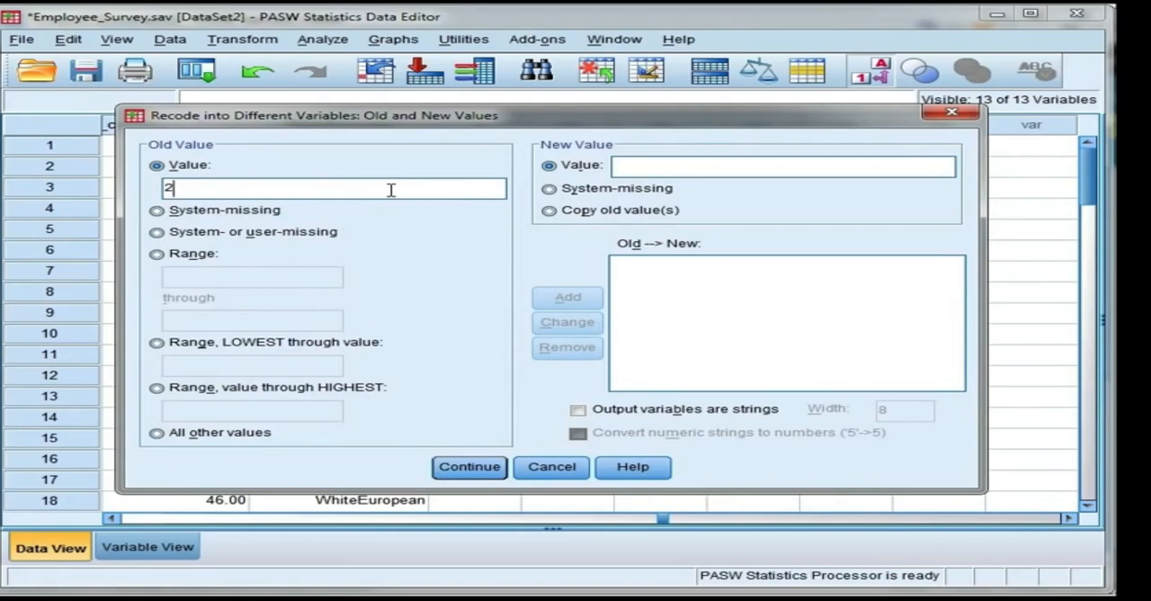
left_click(669, 167)
type("1")
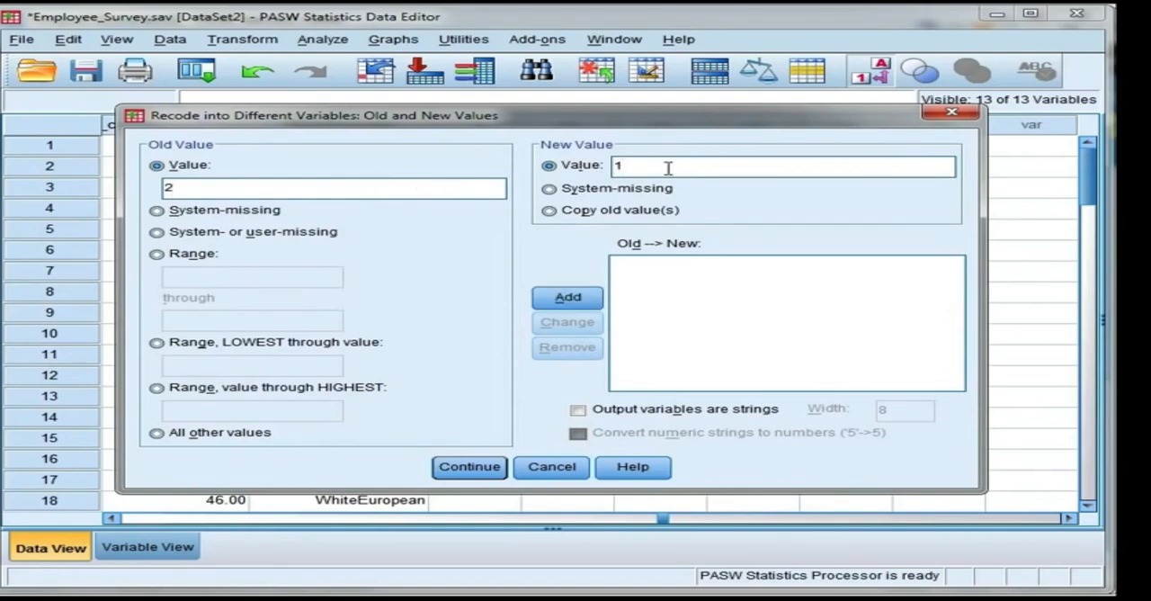
left_click(595, 305)
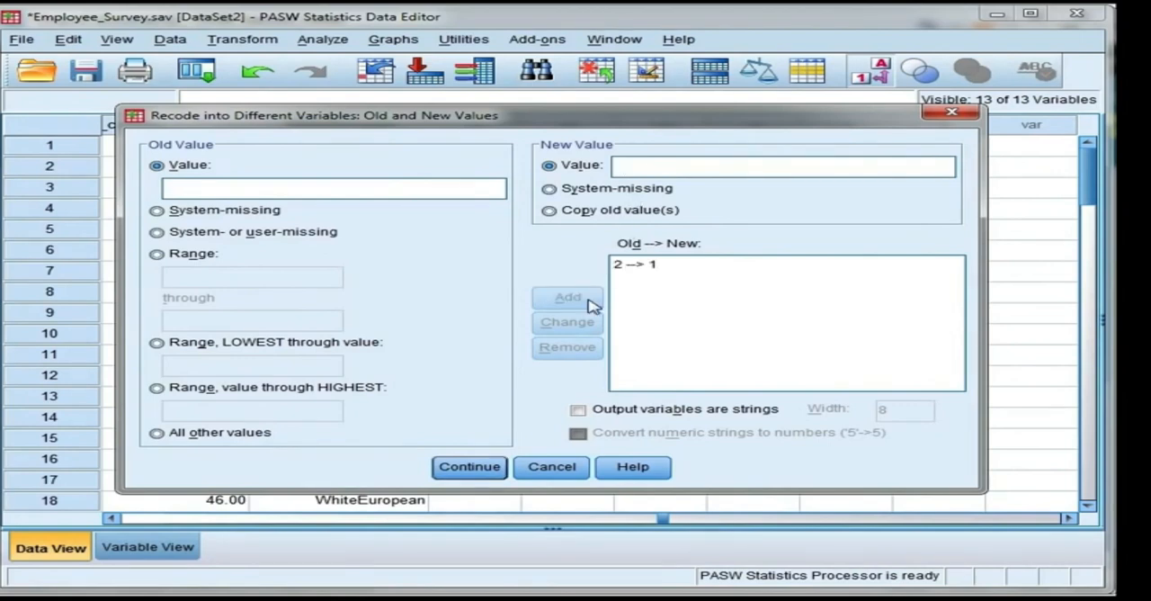
Step: Recode all other values to 0 and run the recode into the Asian variable
left_click(252, 435)
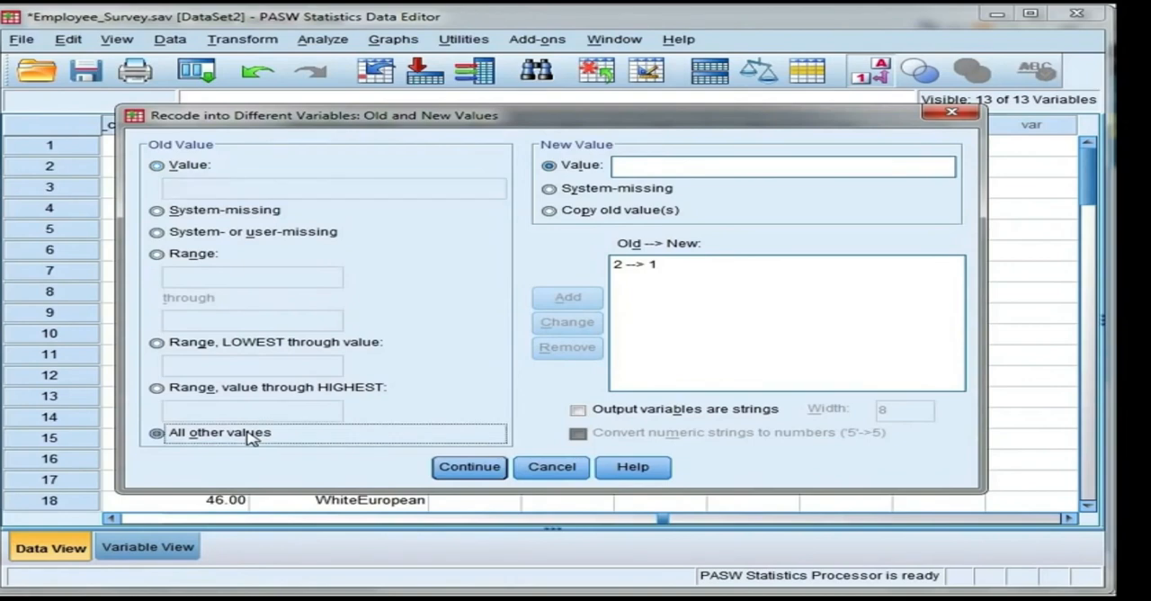
left_click(663, 166)
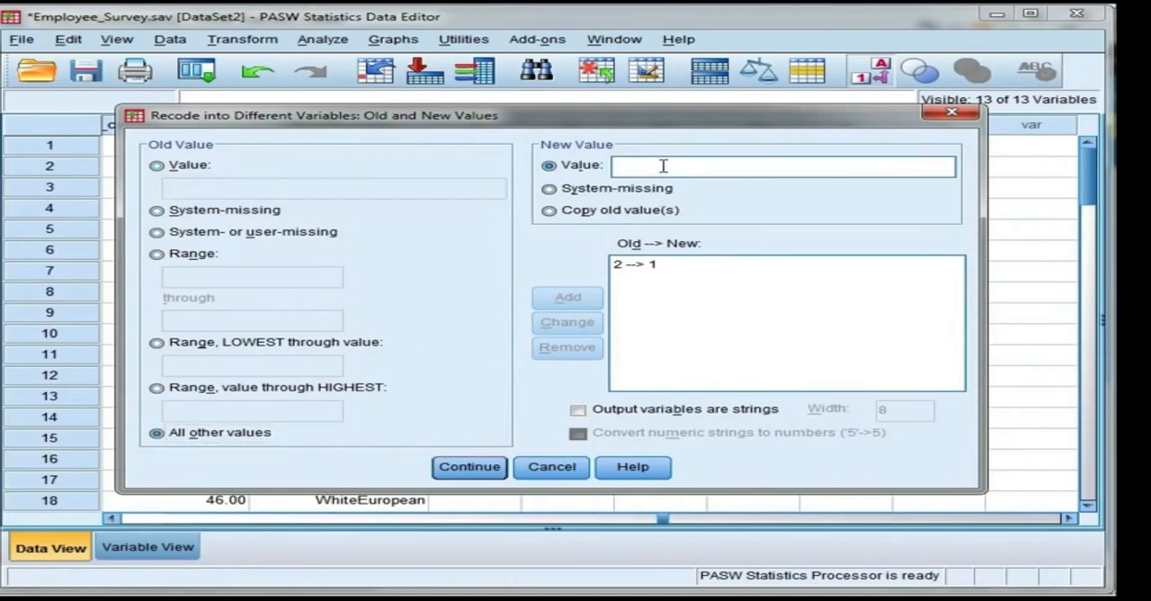
type("0")
left_click(594, 300)
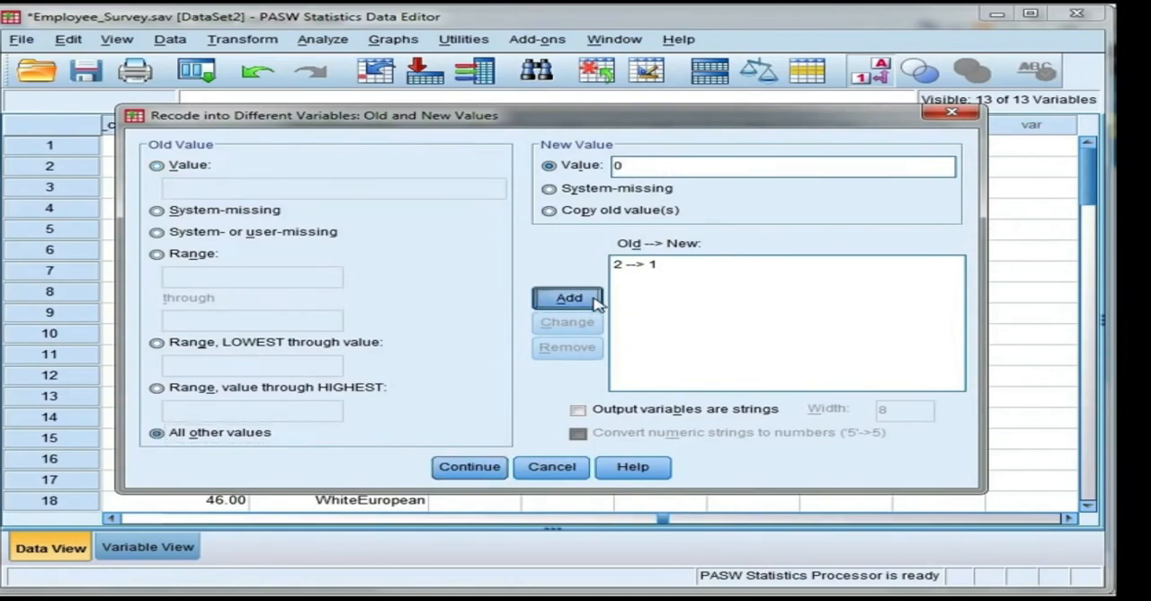
left_click(490, 475)
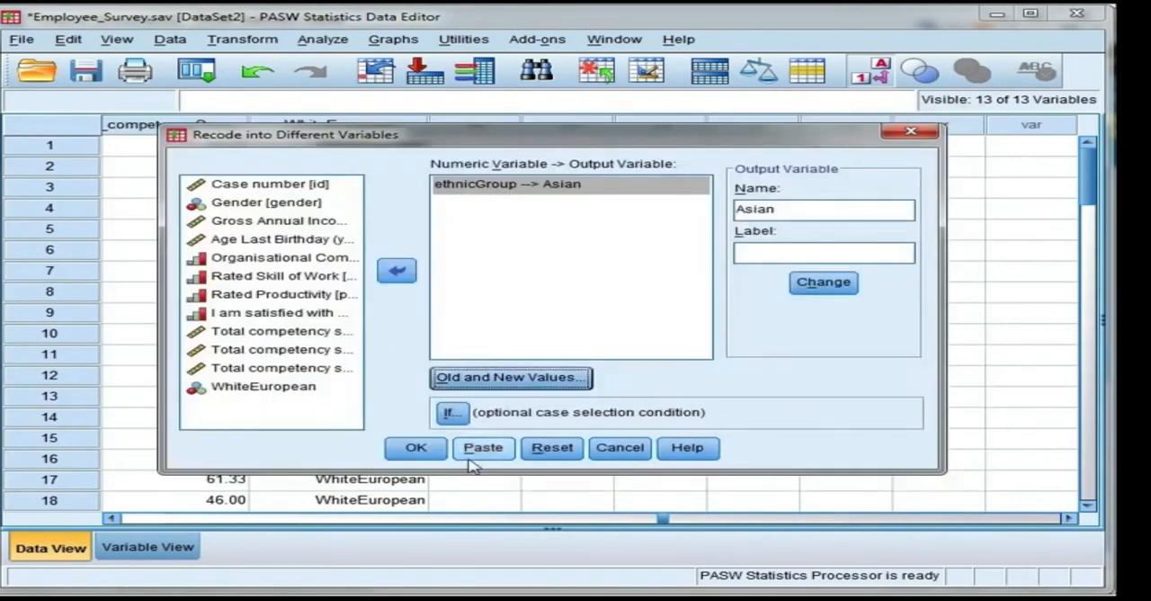
left_click(416, 447)
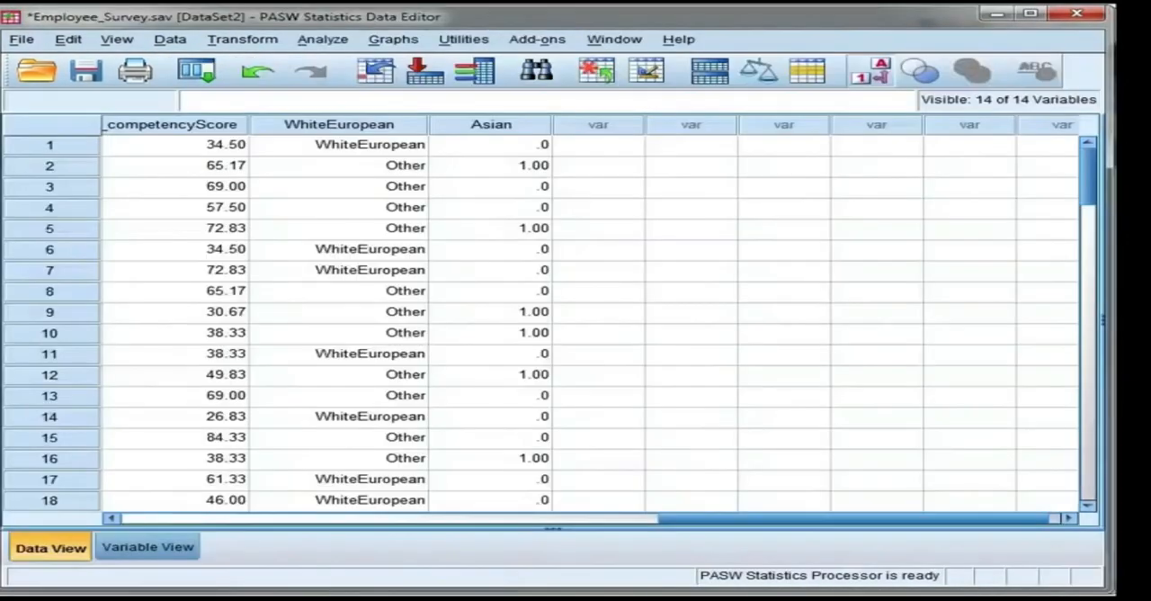
Step: Set the Asian variable to 0 decimals and its measurement level to Nominal
double_click(543, 131)
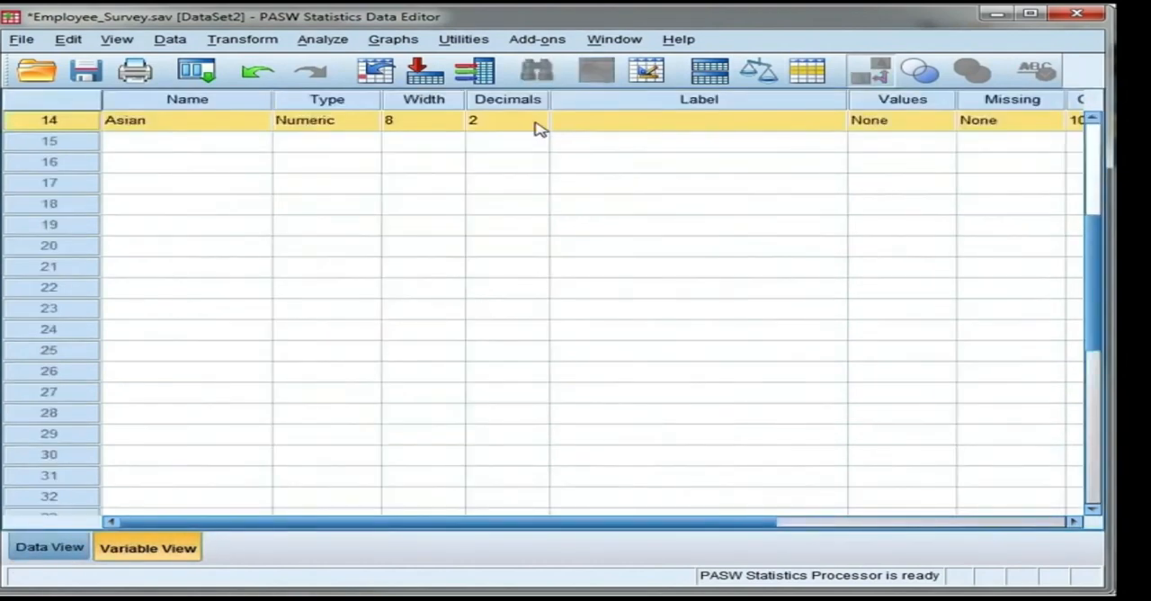
left_click(537, 126)
left_click(538, 126)
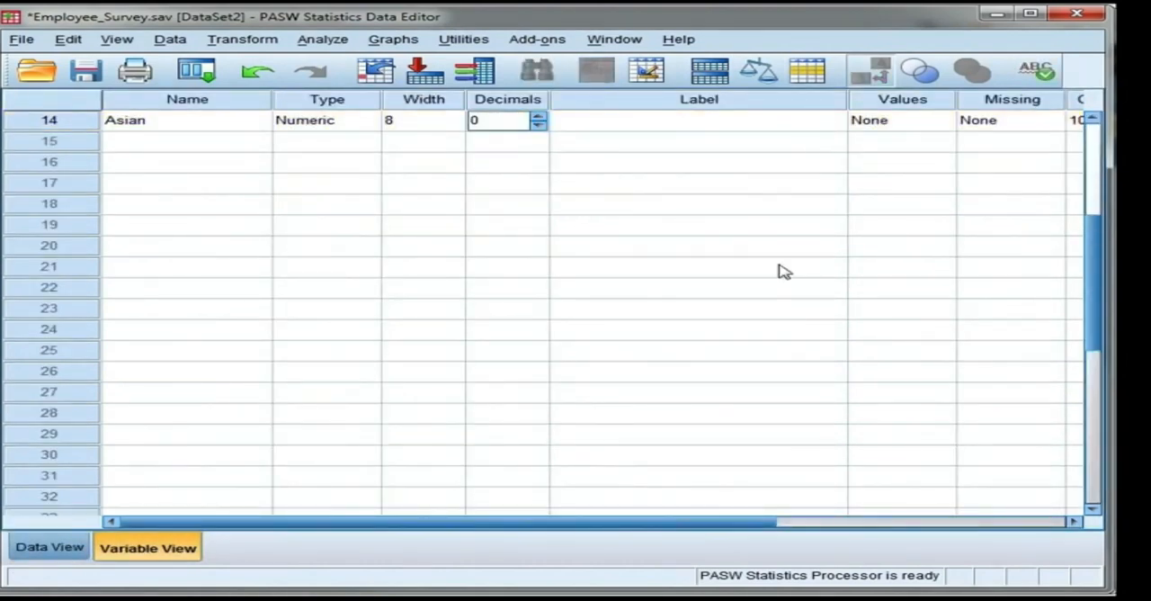
left_click_drag(729, 525, 963, 523)
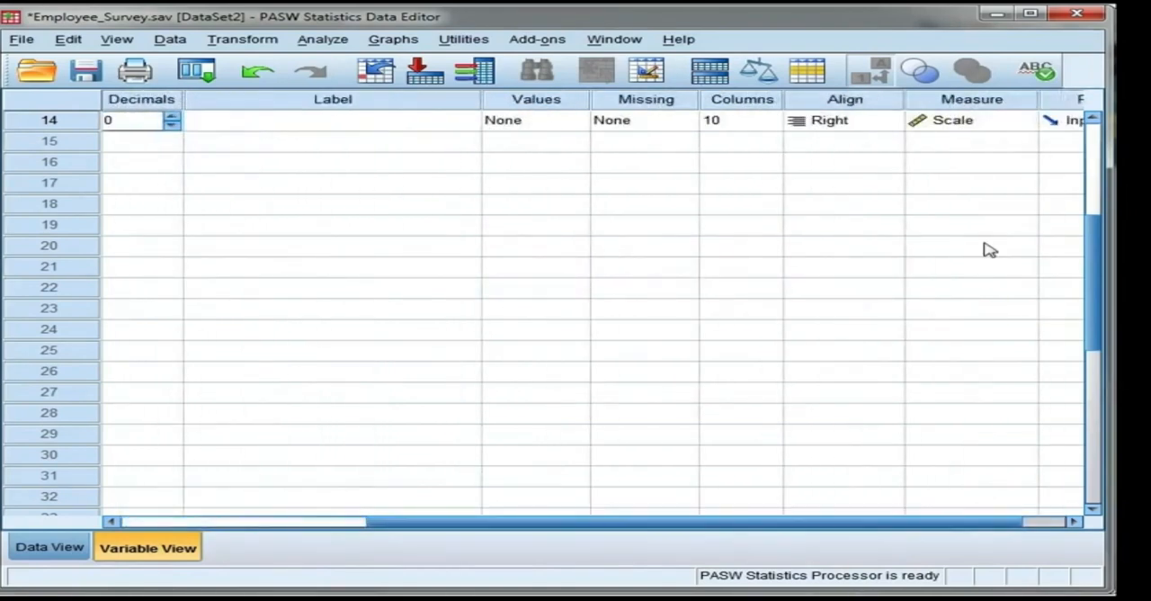
left_click(1021, 122)
left_click(1015, 178)
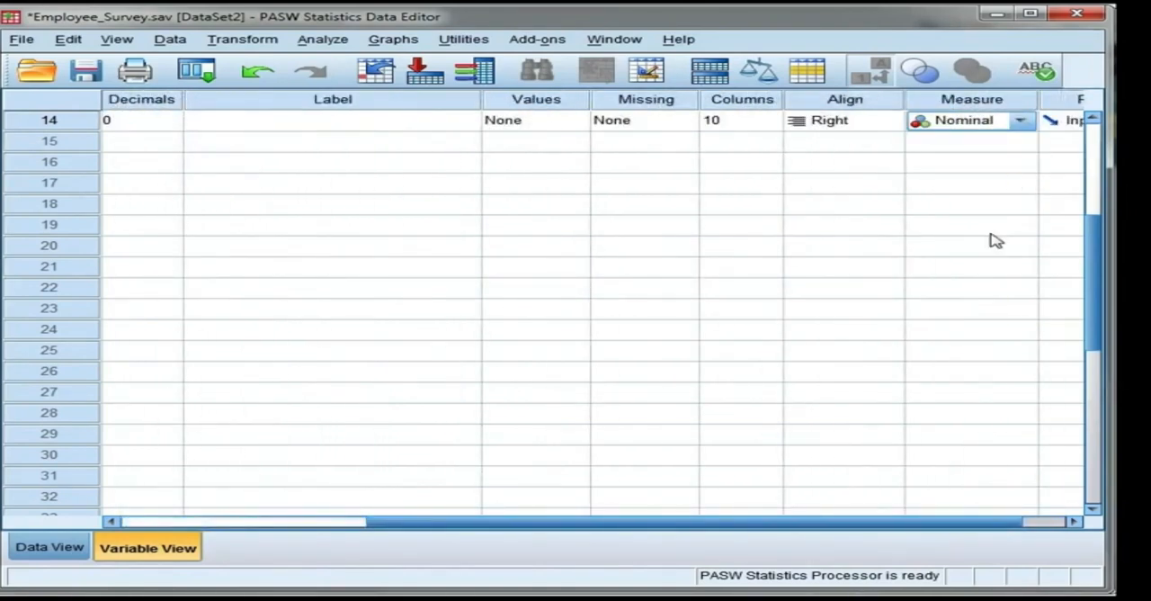
Step: Define the value labels of the Asian variable as 1 = "Asian" and 0 = "Other"
scroll(988, 519, "down", 4)
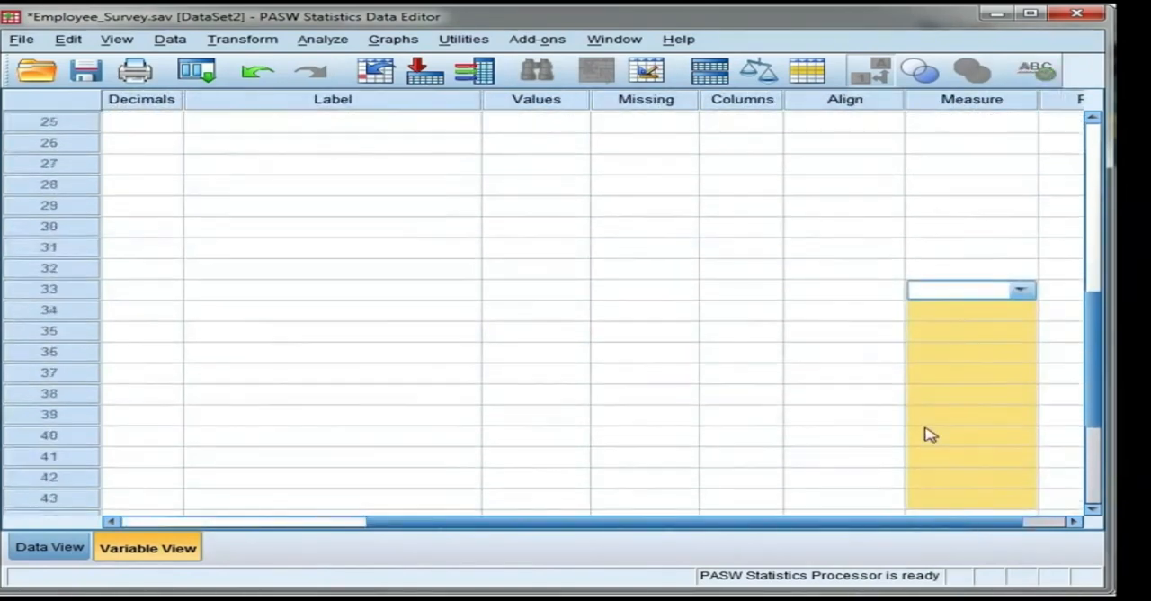
scroll(930, 432, "up", 8)
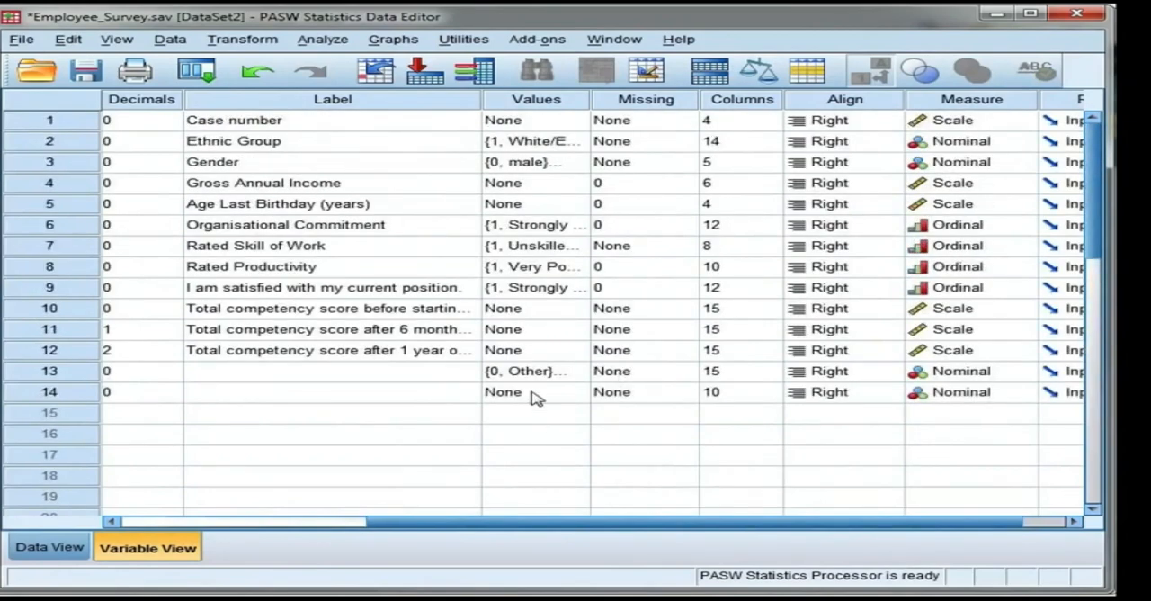
left_click(573, 392)
left_click(580, 392)
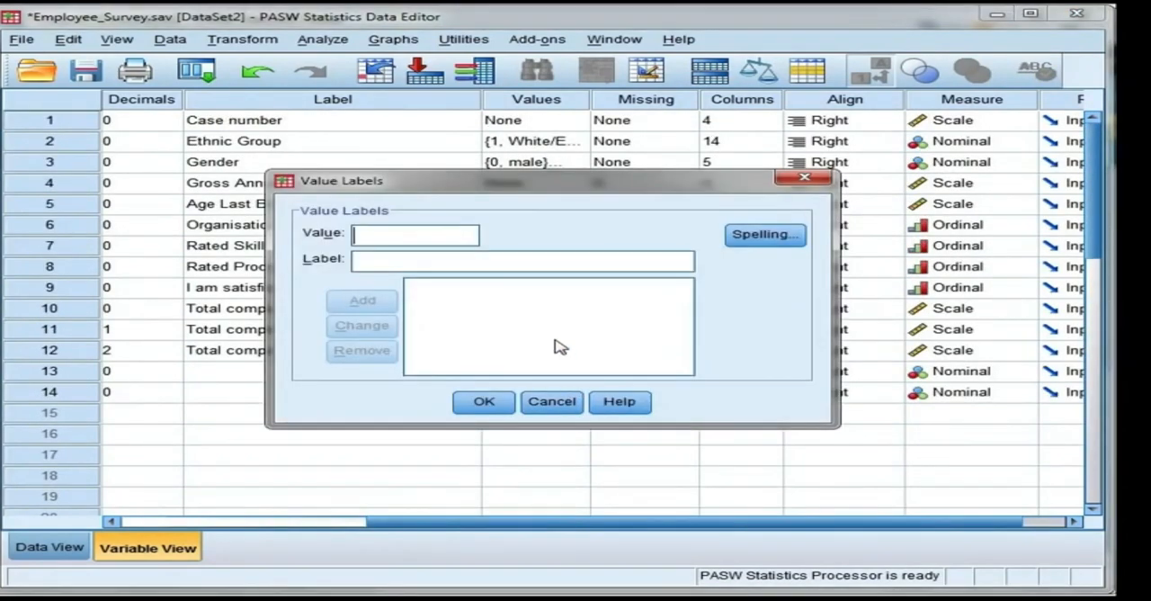
type("1")
left_click(550, 259)
type("Asian")
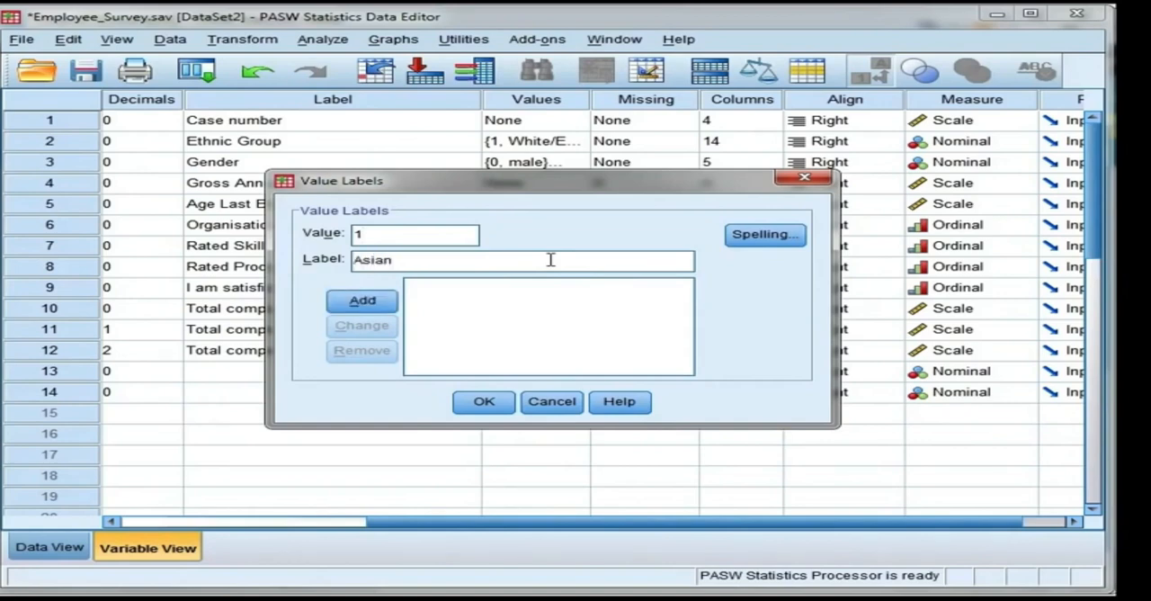
left_click(388, 307)
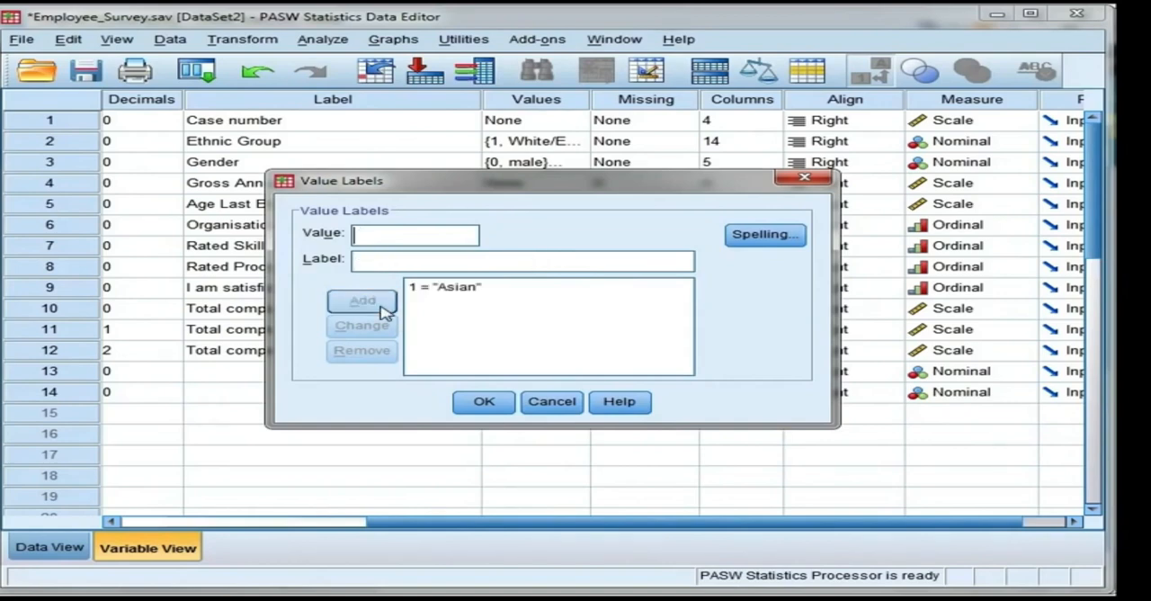
type("Other")
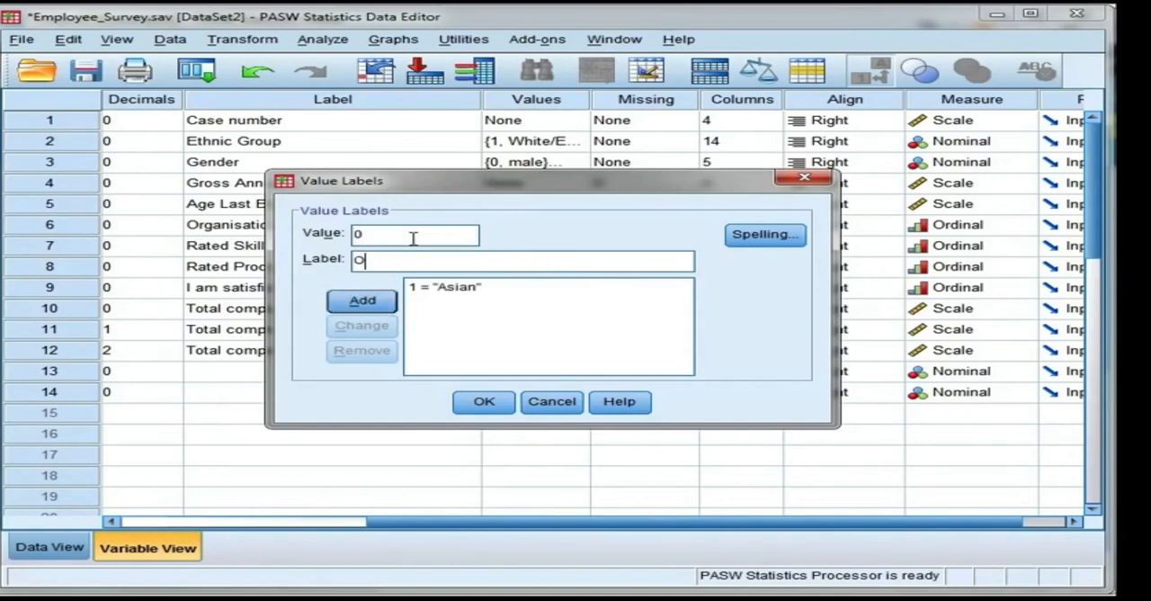
left_click(388, 308)
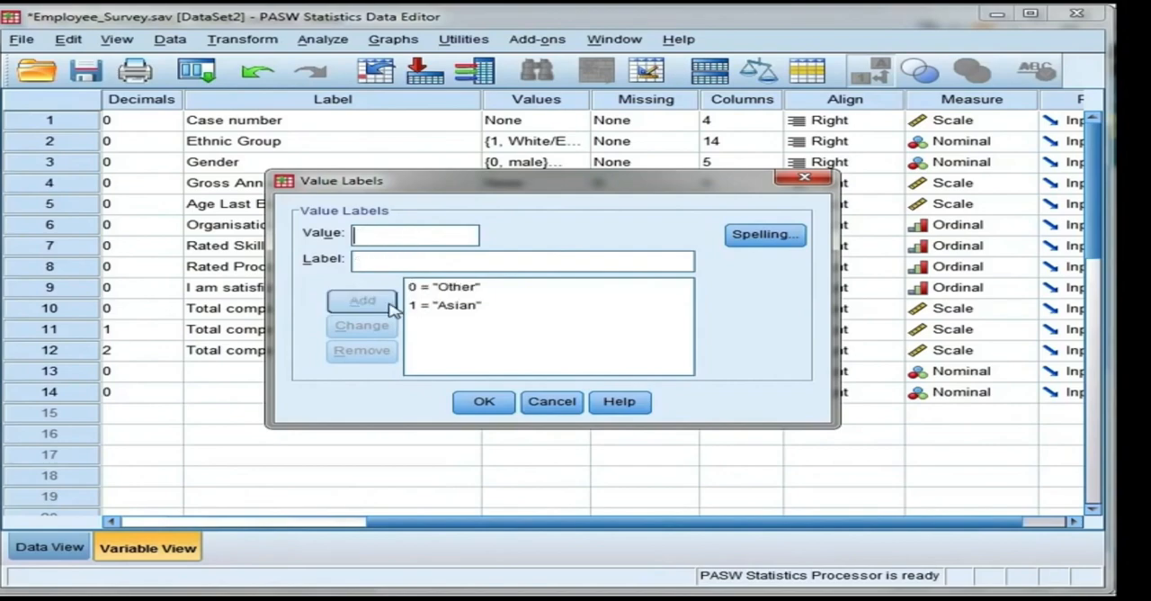
left_click(483, 405)
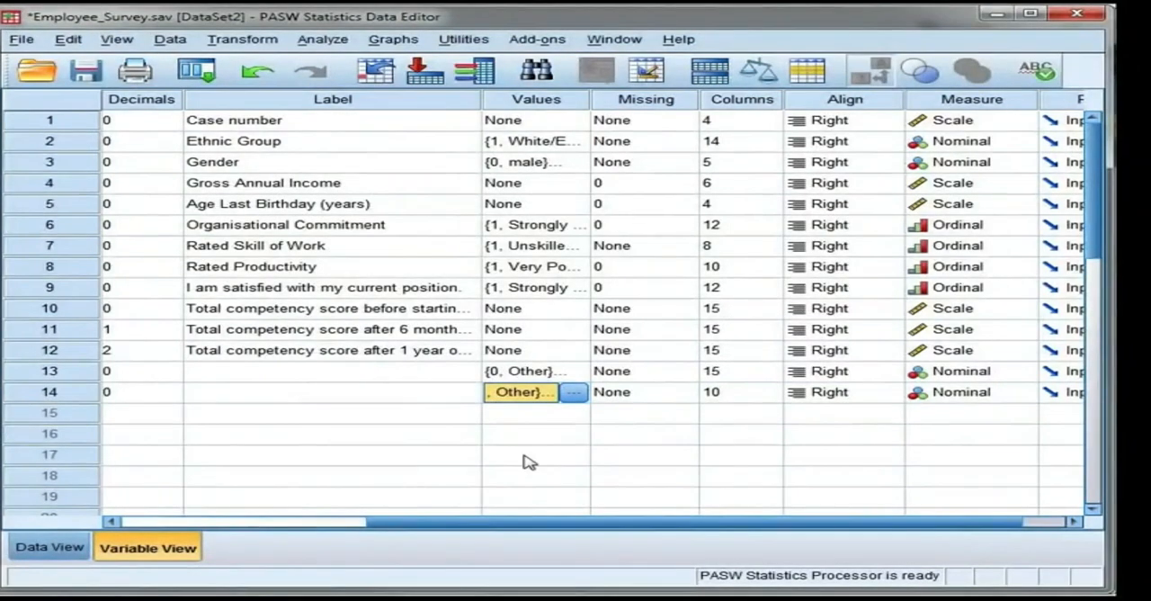
Step: Check the Asian column in the data sheet, toggling the value label display to compare codes and labels
left_click_drag(495, 523, 180, 526)
left_click(85, 400)
double_click(79, 400)
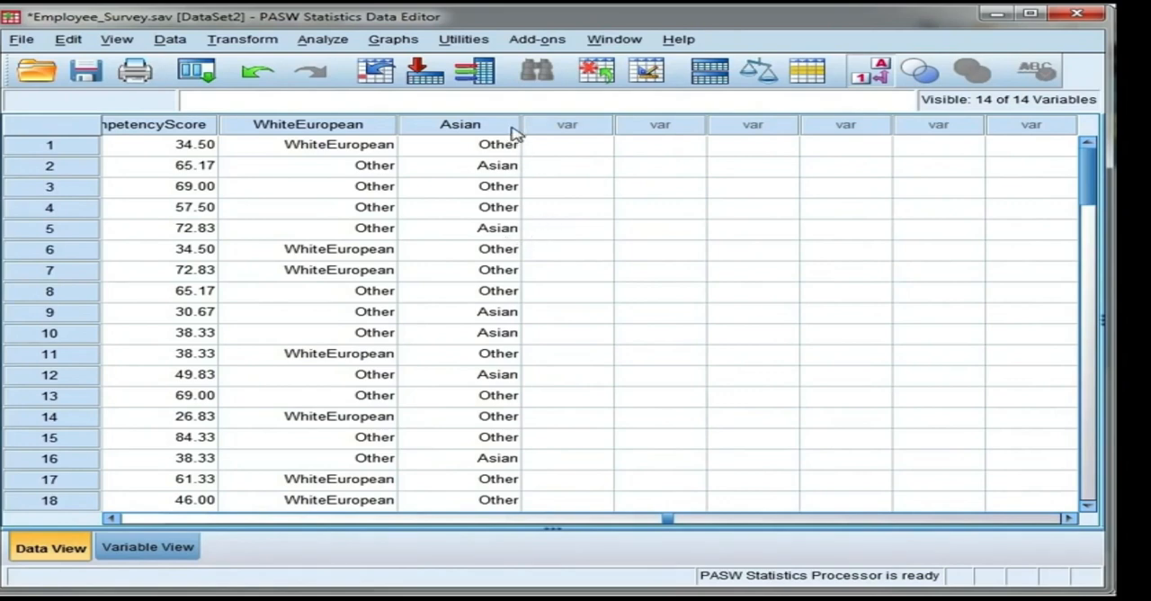
left_click(880, 74)
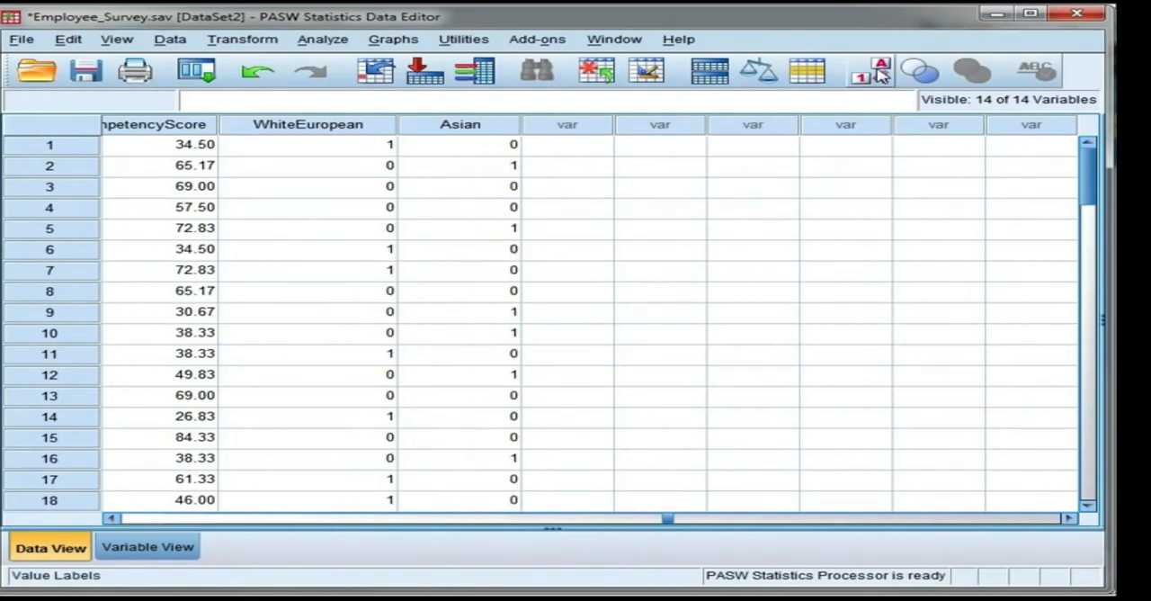
left_click(880, 74)
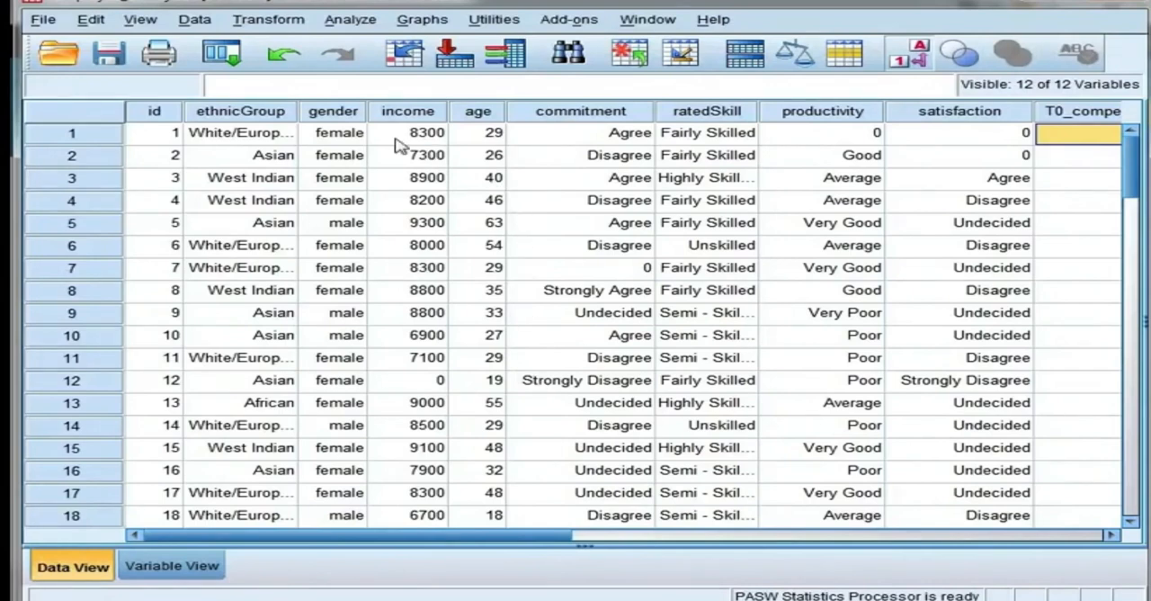
Step: Select the gender column and toggle the value label display to examine its codes and labels
left_click(359, 120)
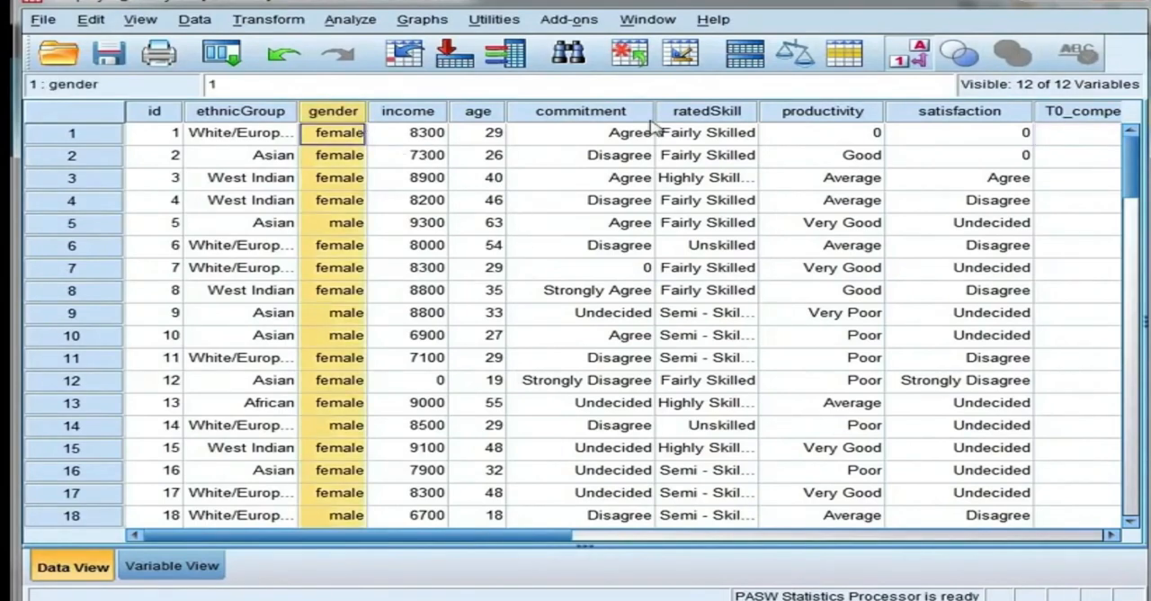
left_click(918, 59)
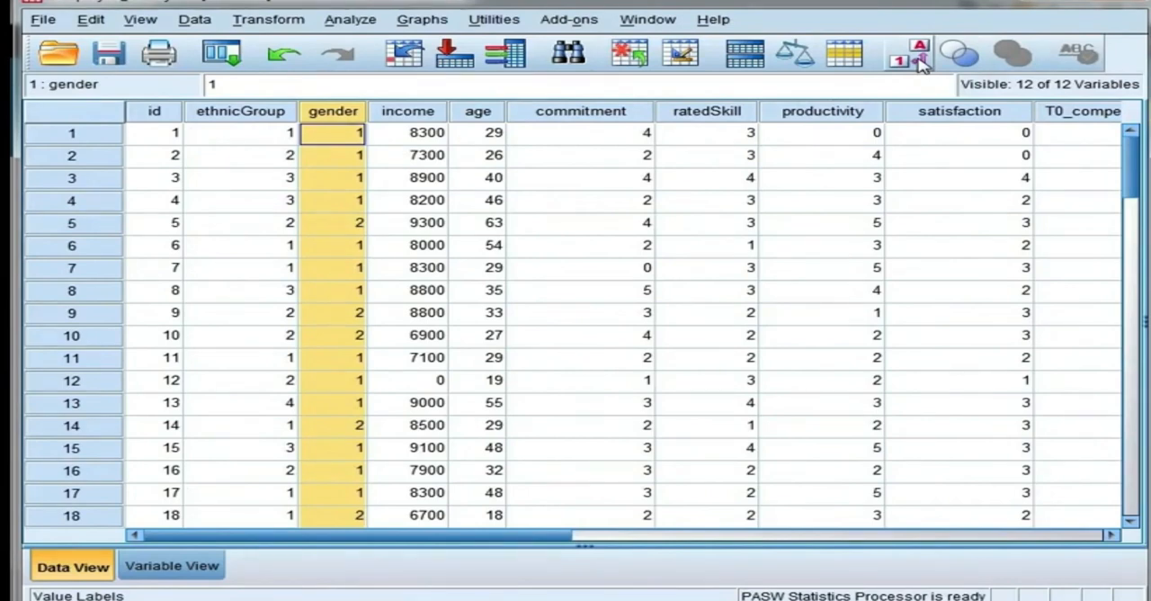
left_click(918, 59)
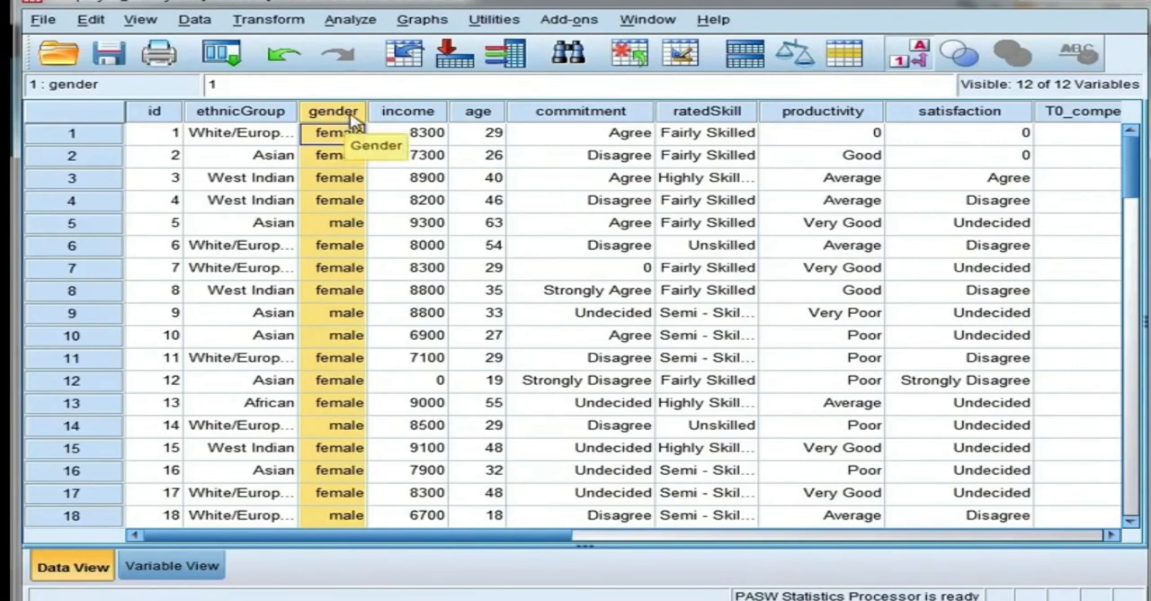
Step: Start Recode into Same Variables and add Gender as the variable to recode
left_click(294, 27)
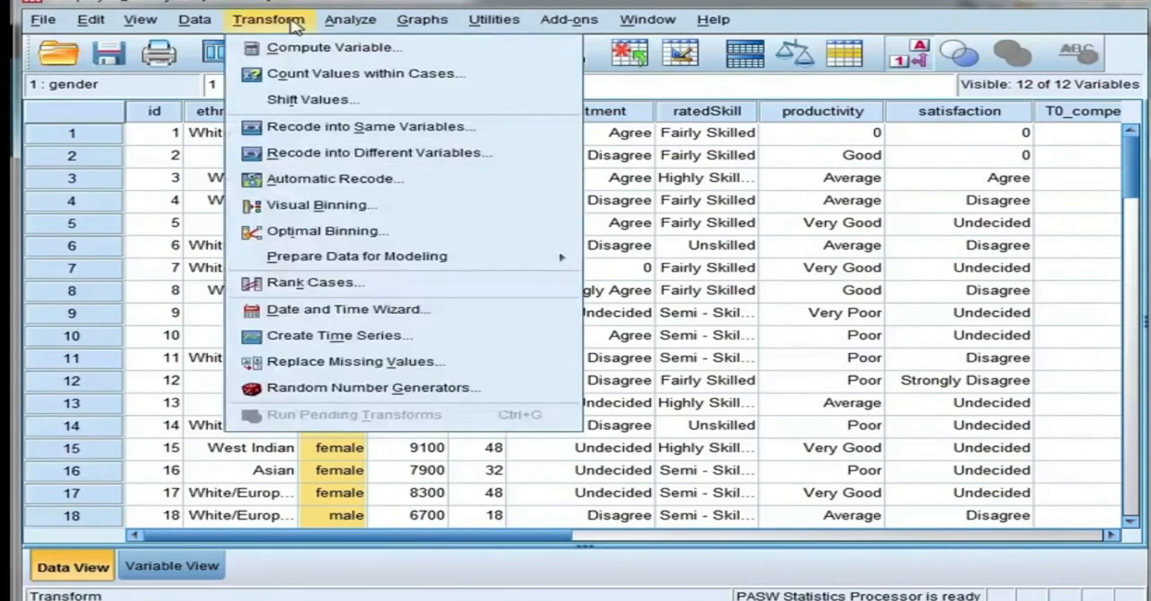
left_click(509, 130)
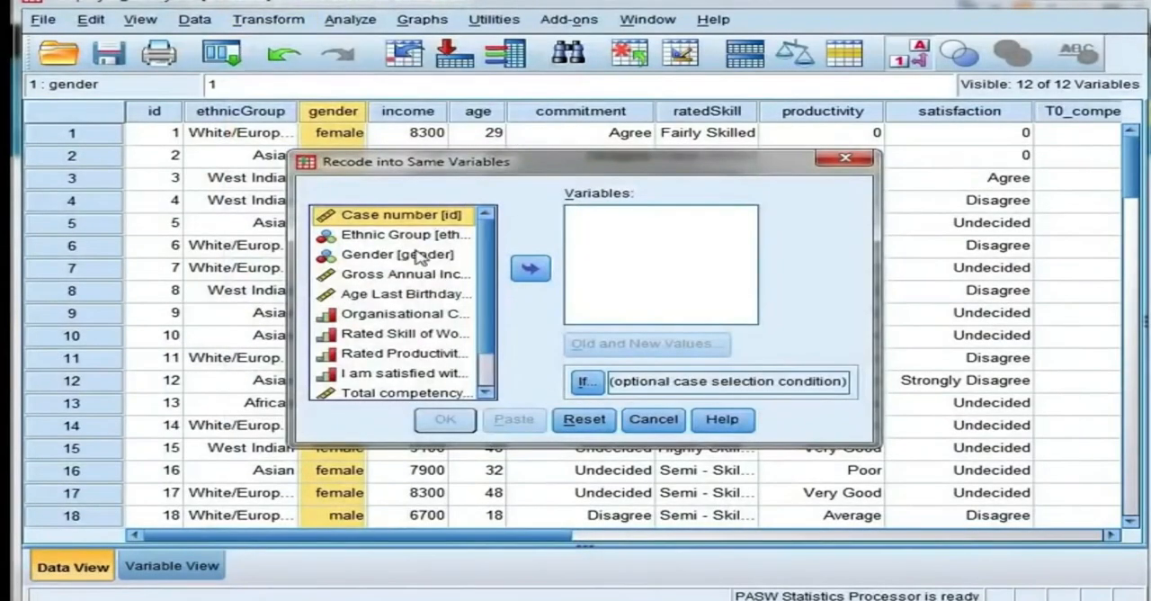
left_click(421, 256)
left_click(531, 270)
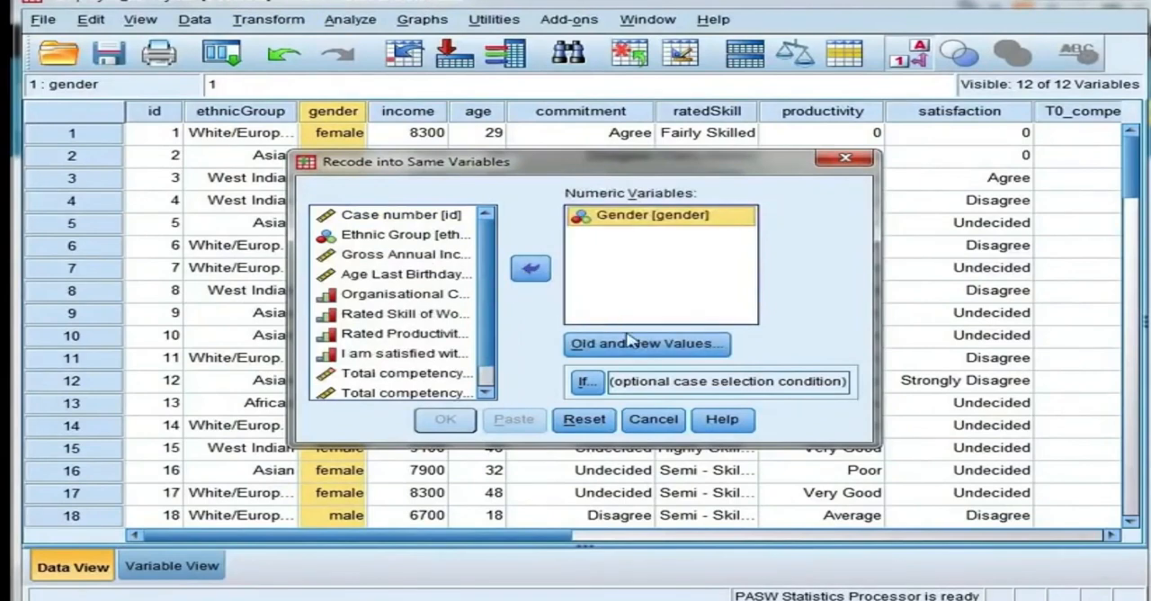
Step: Add a recode rule for gender that turns old value 2 into new value 0
left_click(707, 352)
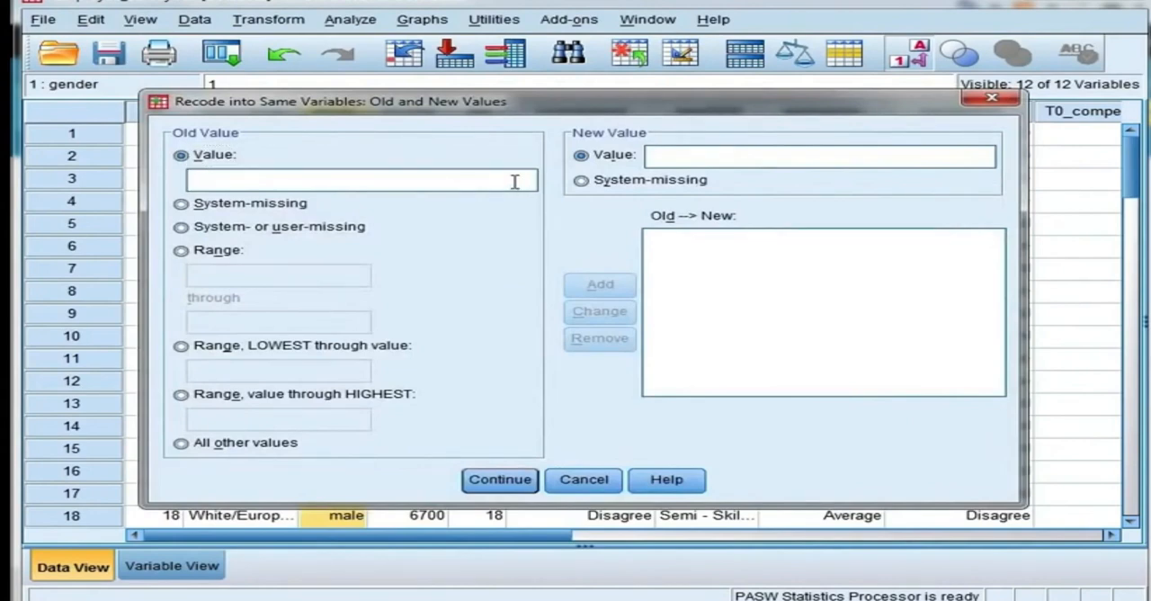
type("2")
left_click(675, 158)
type("0")
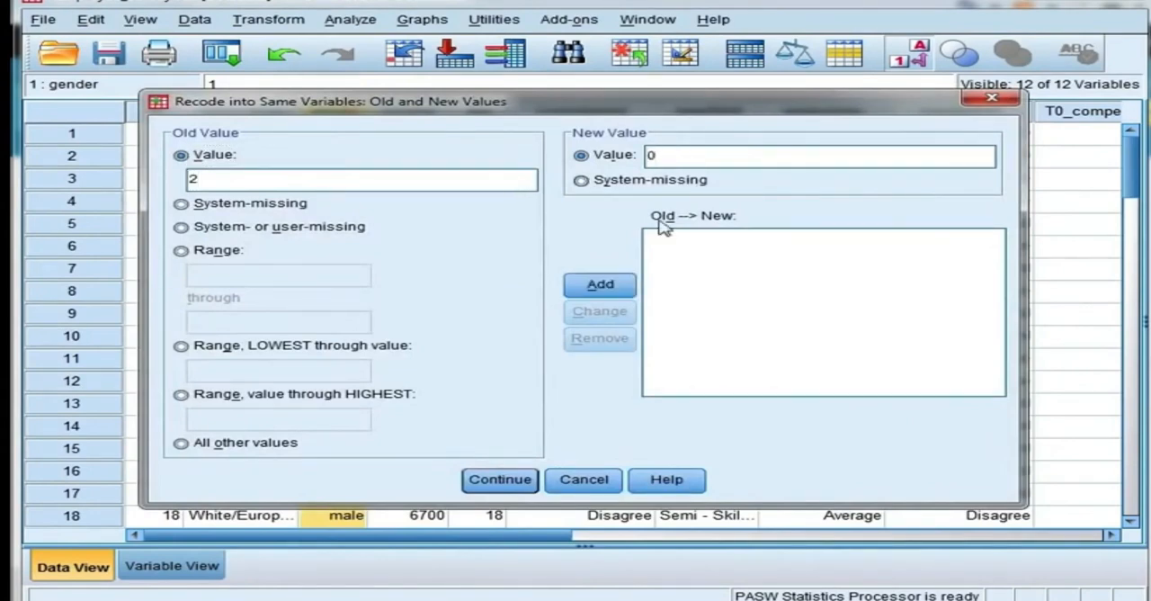
left_click(627, 284)
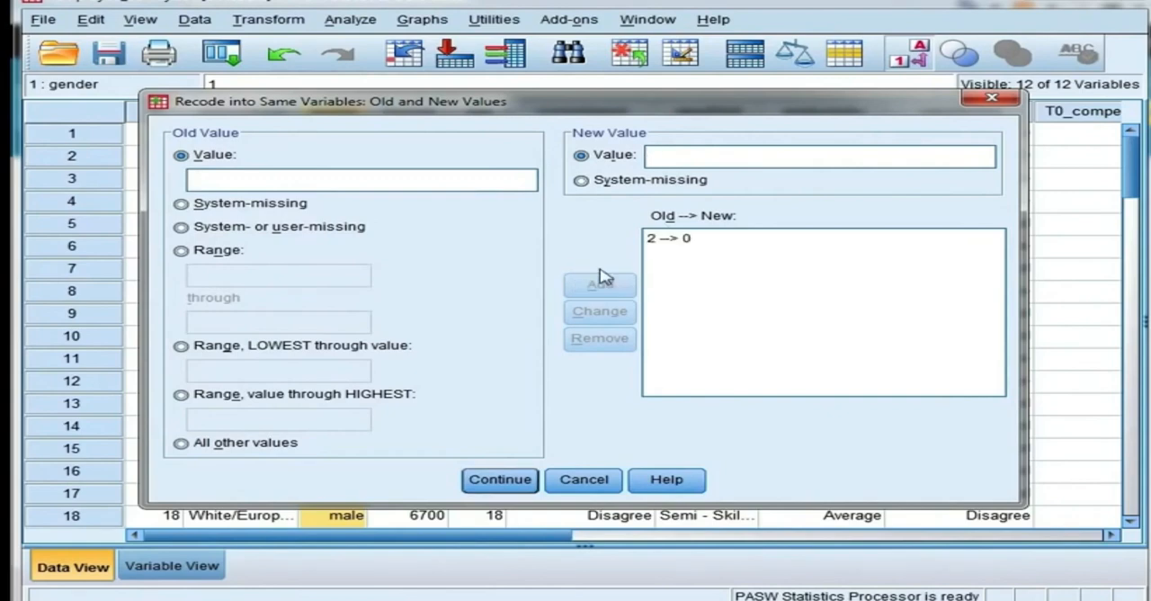
Step: Add a second gender recode rule that keeps old value 1 as new value 1
left_click(483, 179)
type("1")
left_click(678, 158)
type("1")
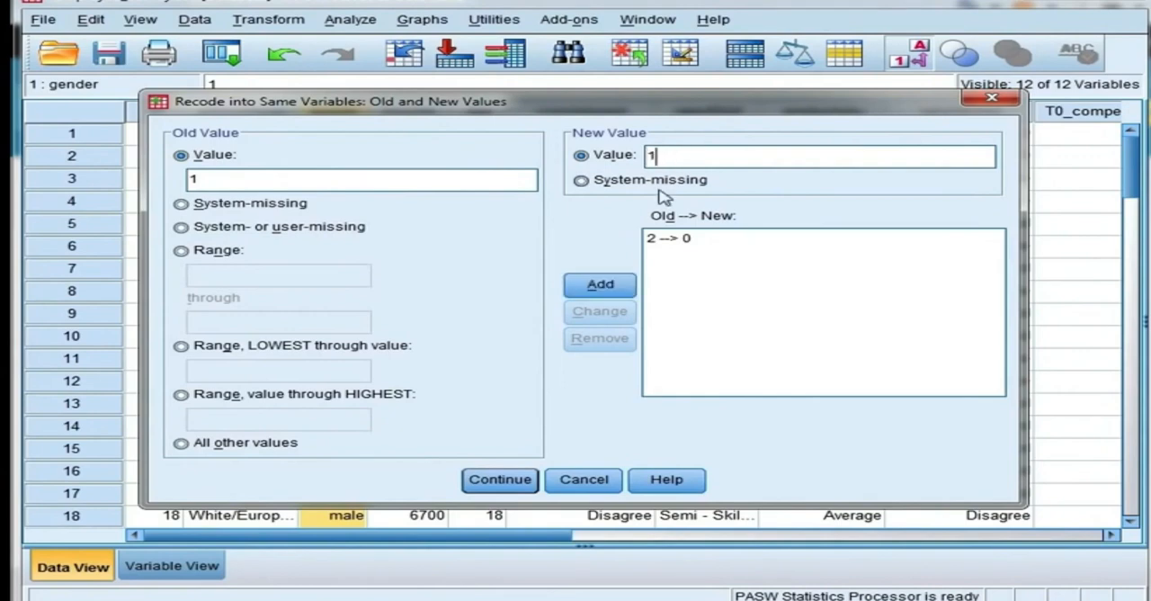
left_click(629, 286)
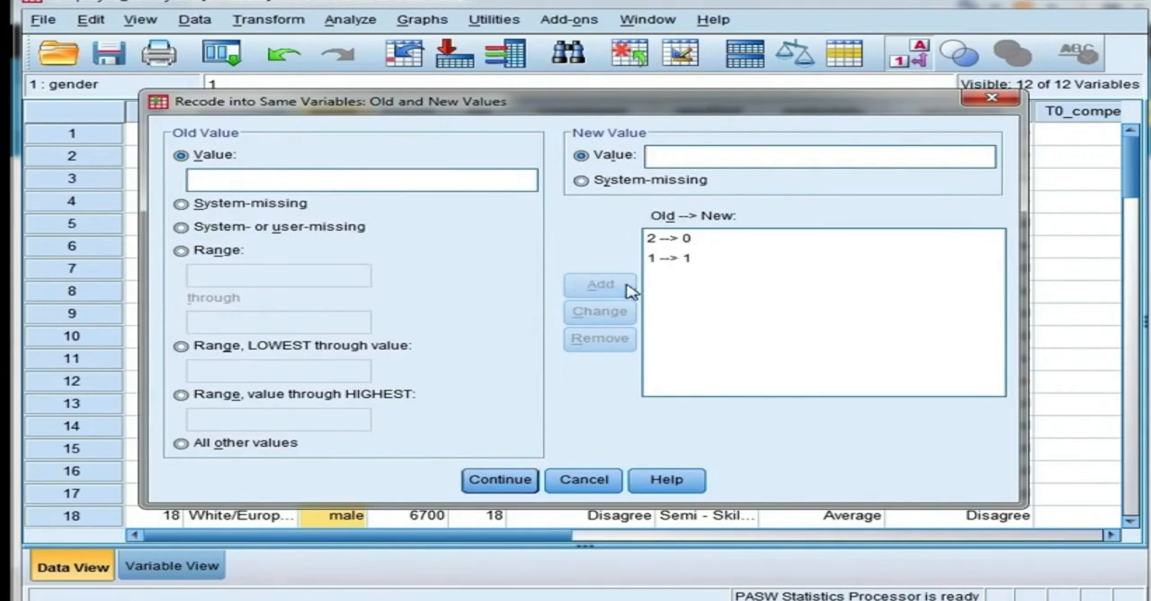
Step: Run the gender recode with the defined rules and check the recoded gender column in the data
left_click(500, 480)
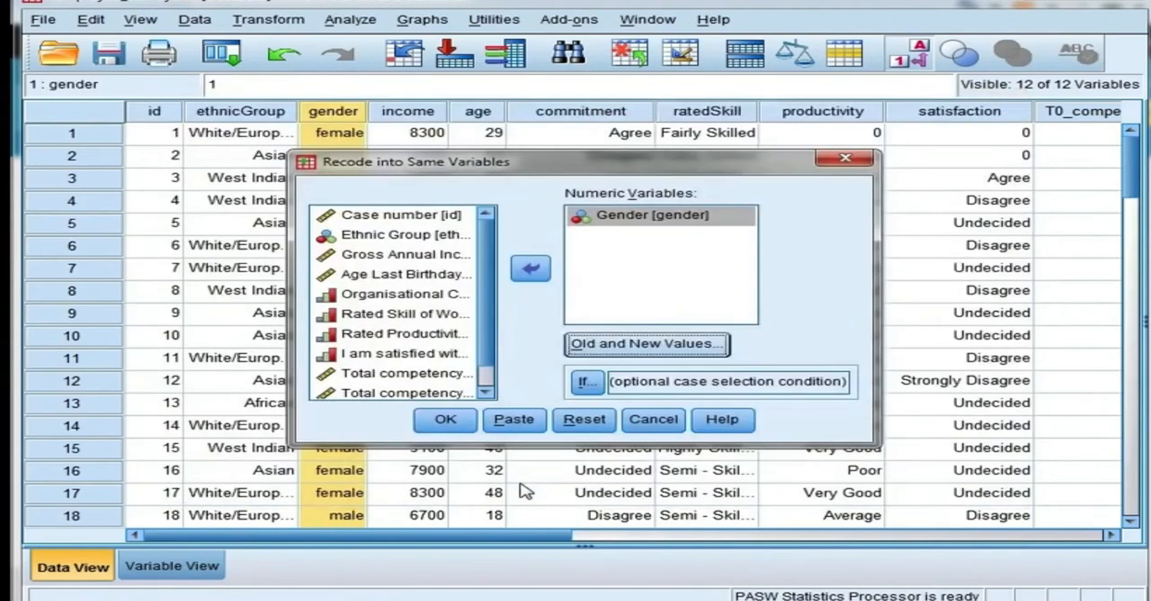
left_click(445, 419)
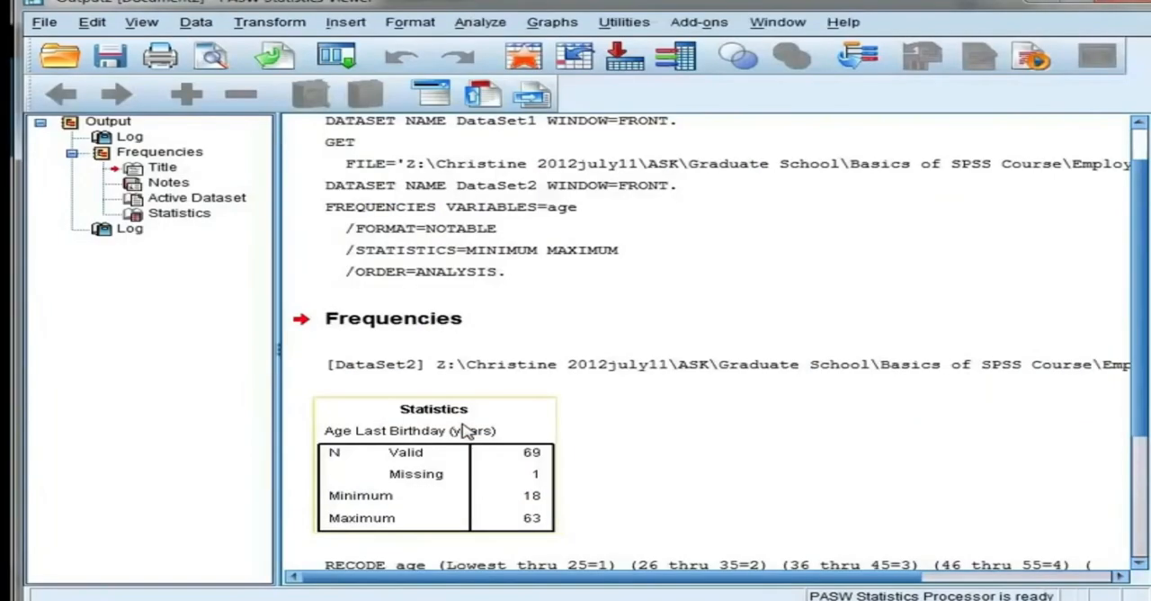
left_click(545, 597)
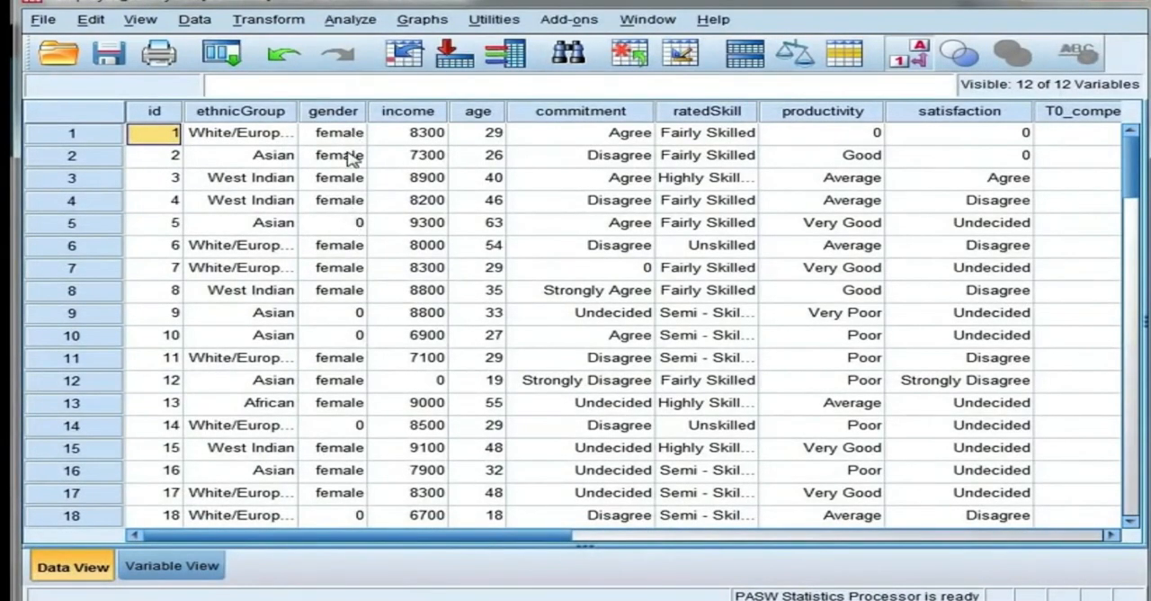
left_click(347, 232)
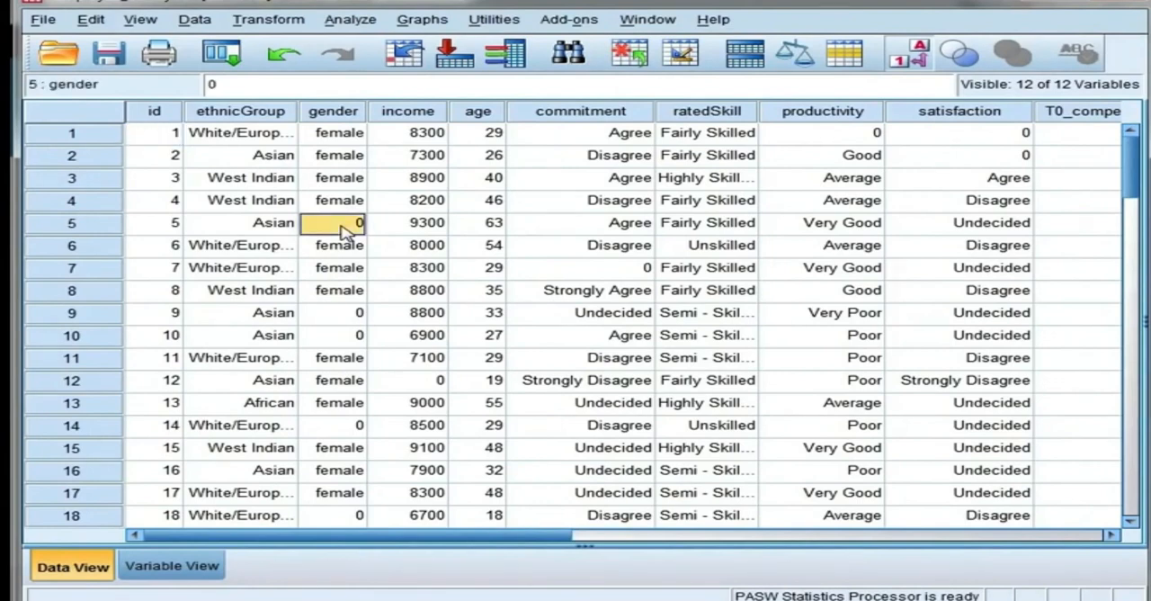
Step: Change the numeric value of gender's "male" value label to 0 in the variable definition
double_click(351, 112)
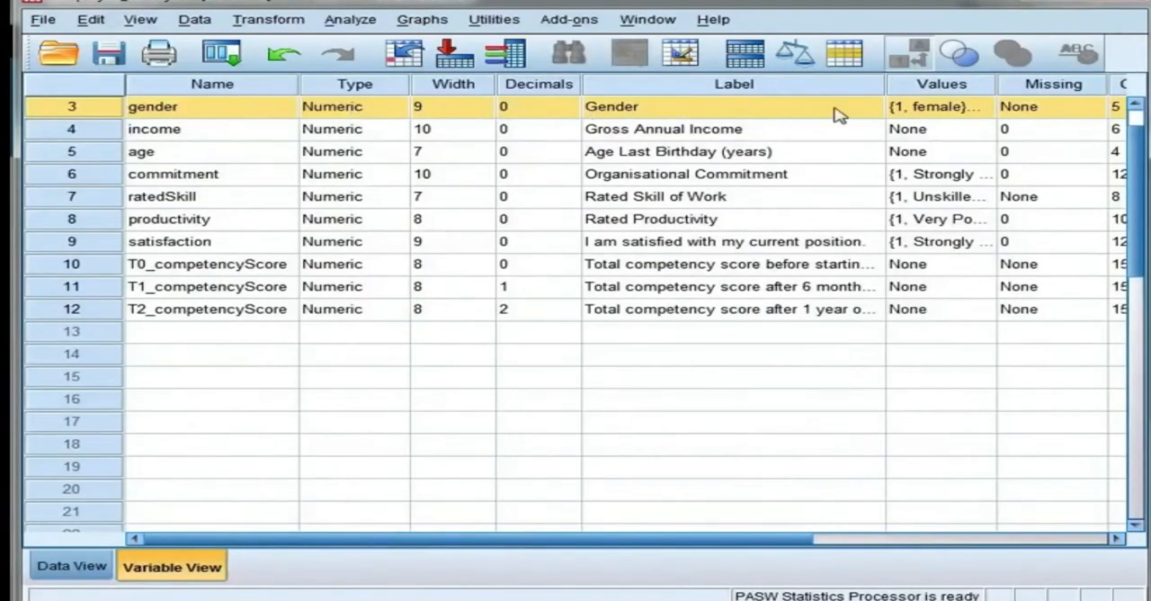
left_click(980, 108)
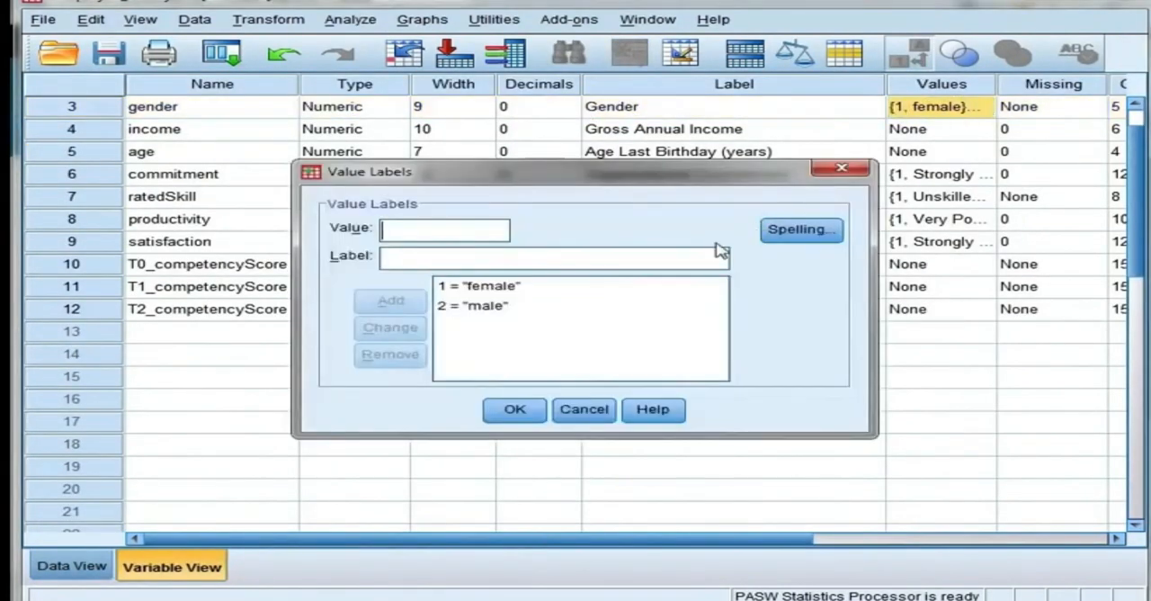
left_click(497, 308)
left_click(438, 232)
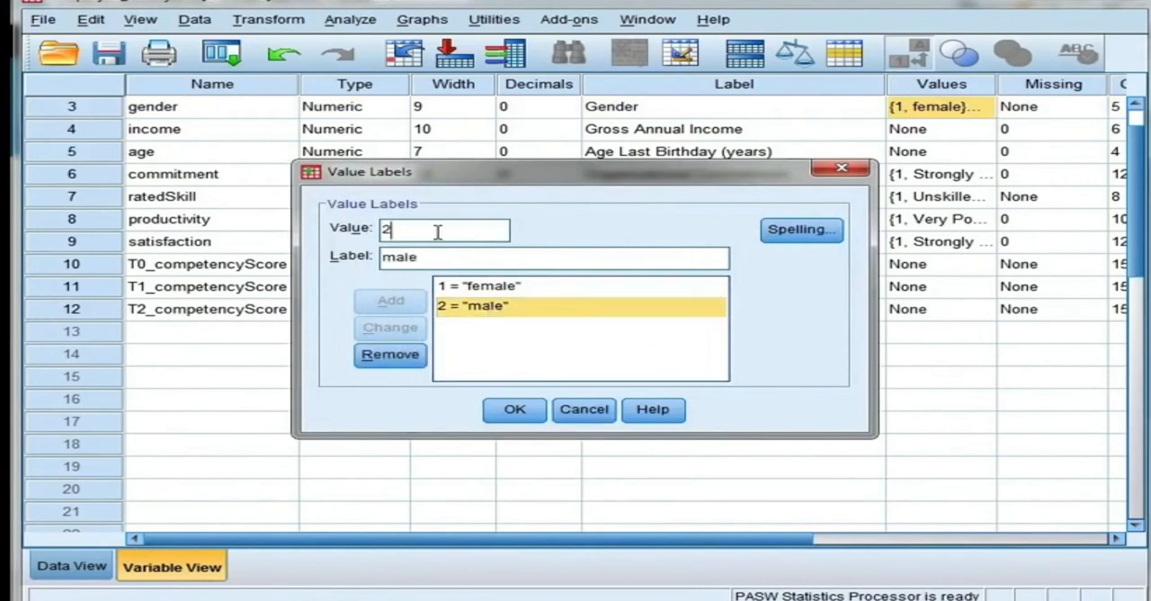
double_click(438, 232)
type("0")
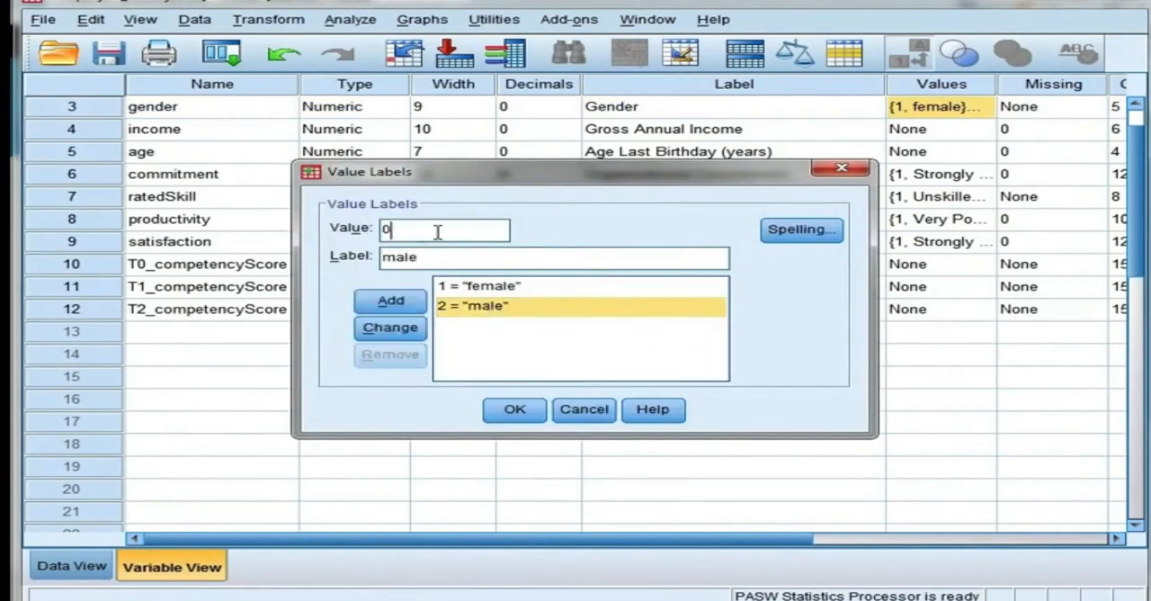
left_click(412, 335)
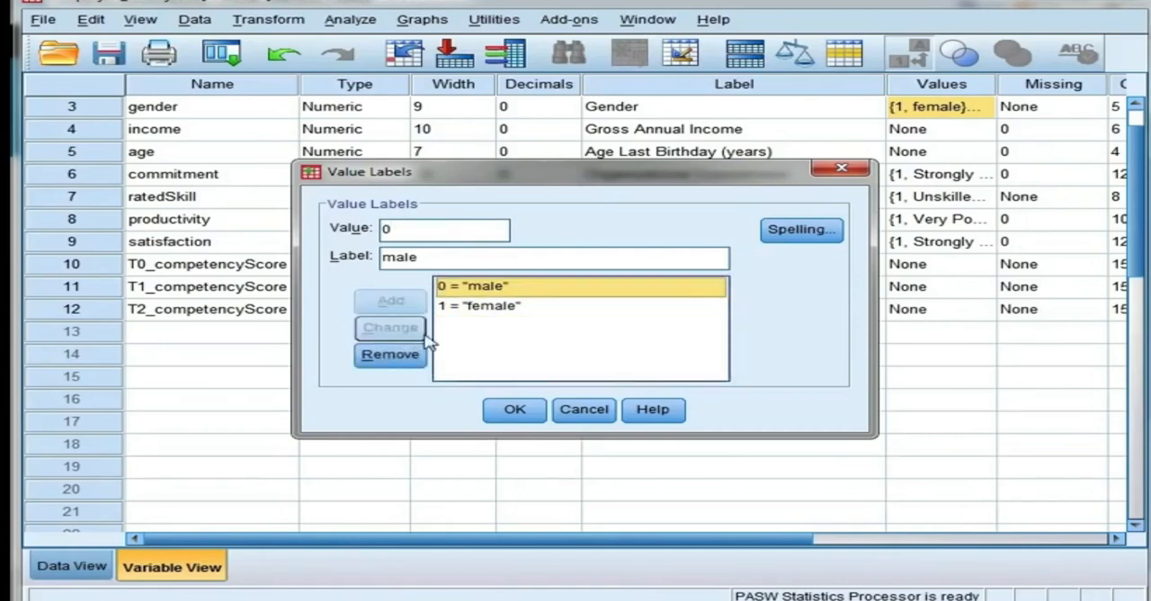
left_click(537, 411)
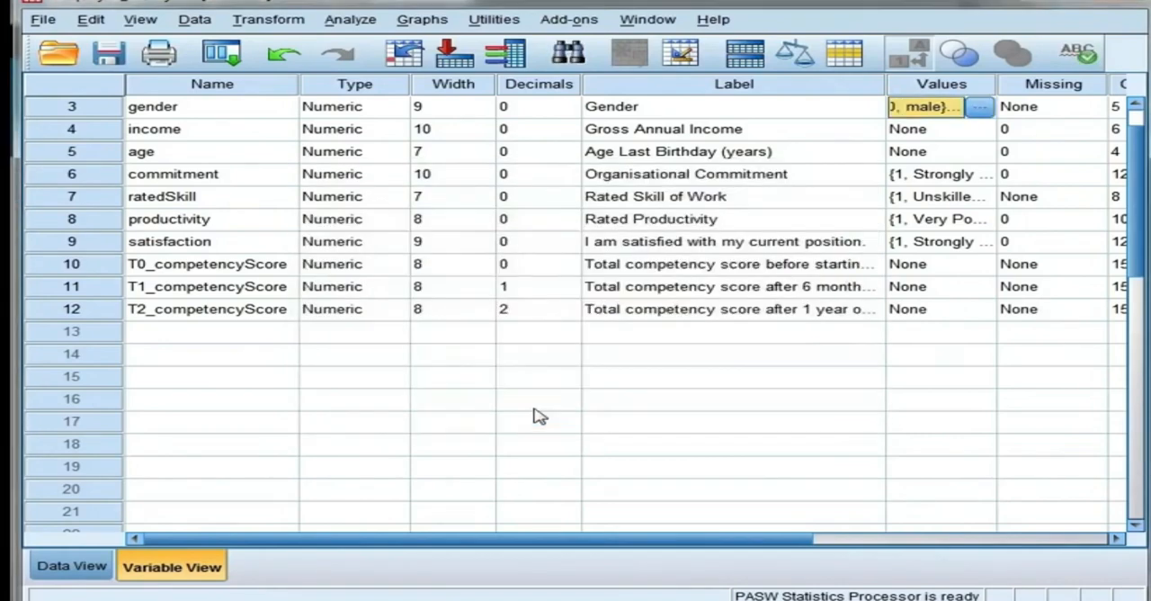
Step: Return to the gender column in the data and switch off value labels to examine its numeric codes
double_click(108, 110)
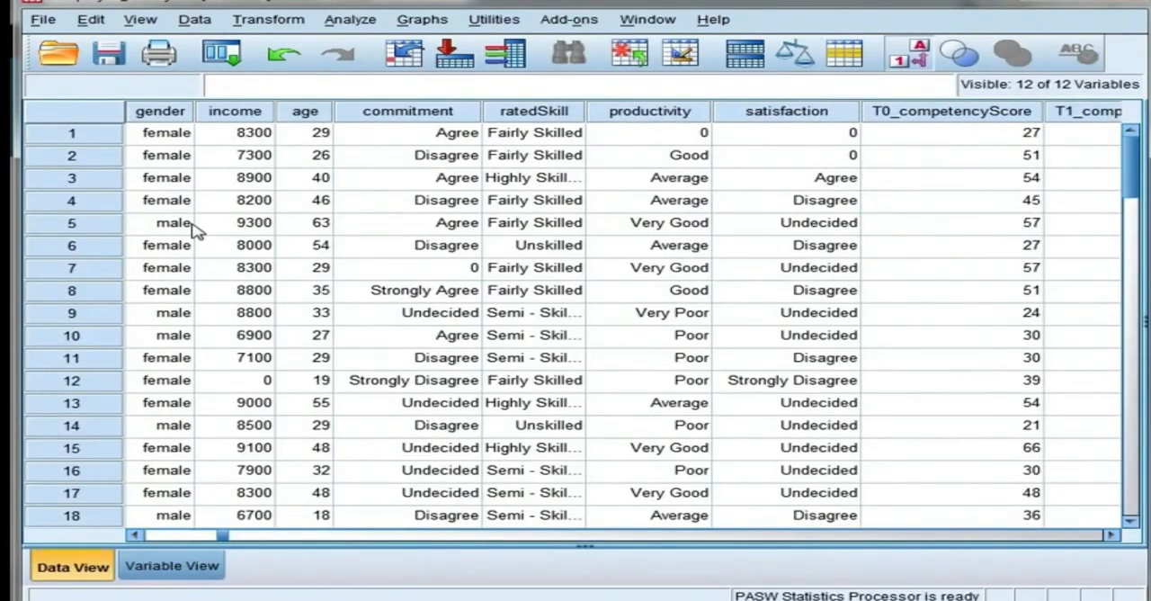
left_click(905, 57)
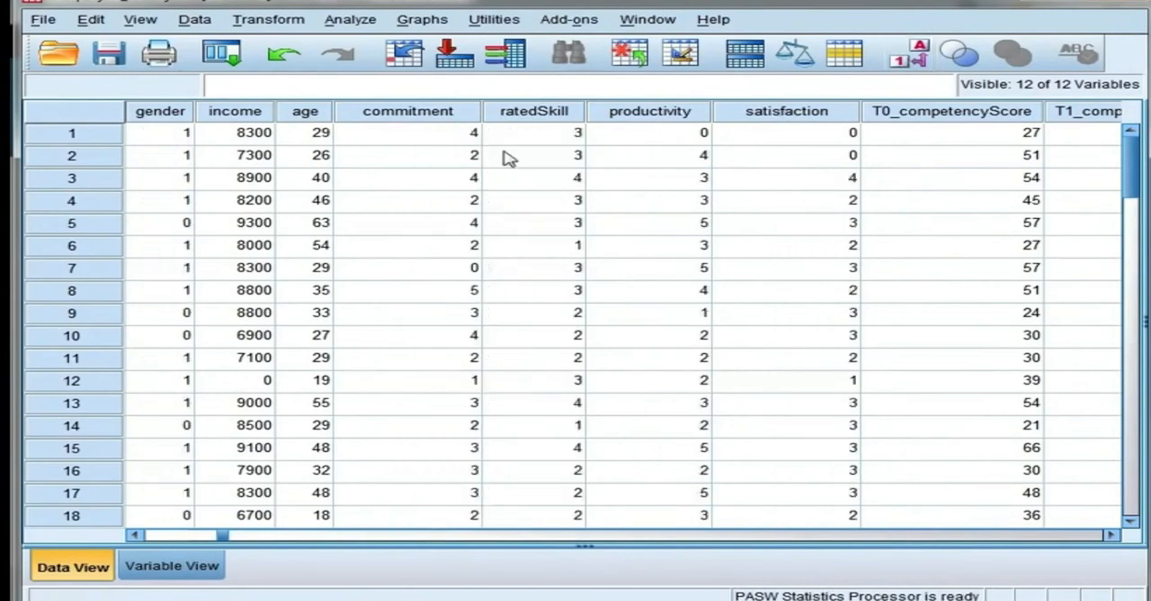
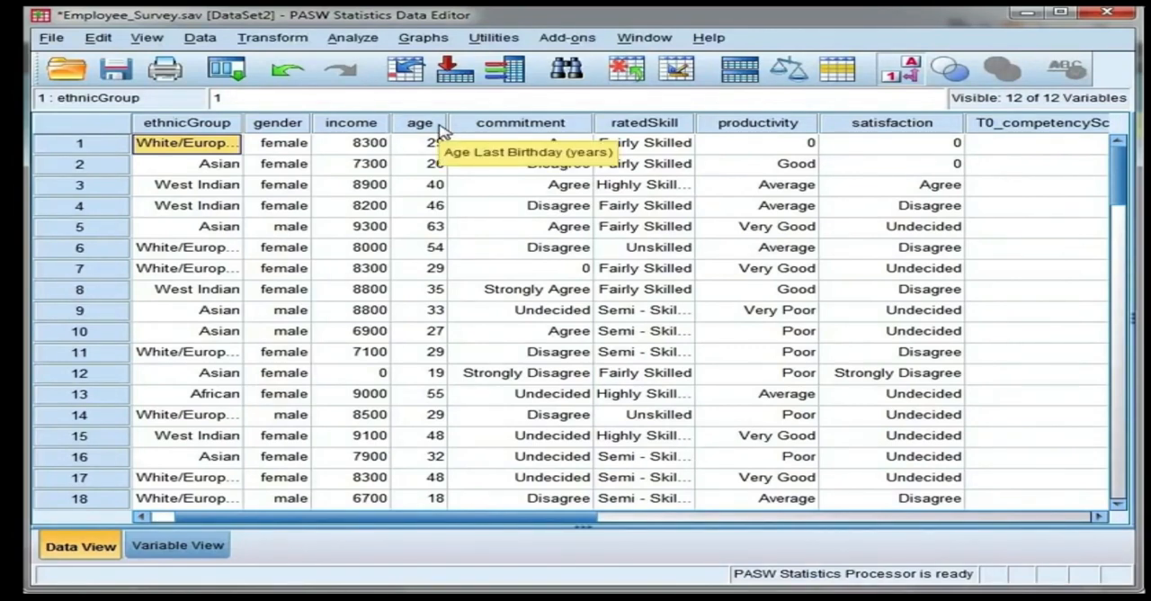
Step: Set up a recode of age into a different output variable named AgeGroups
left_click(284, 43)
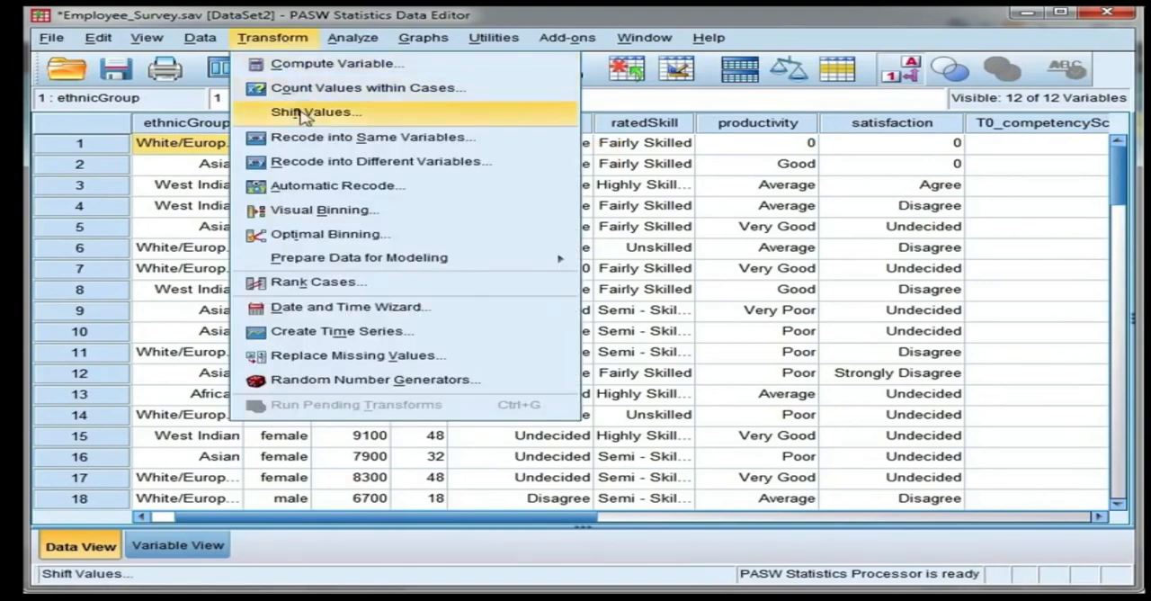
left_click(531, 171)
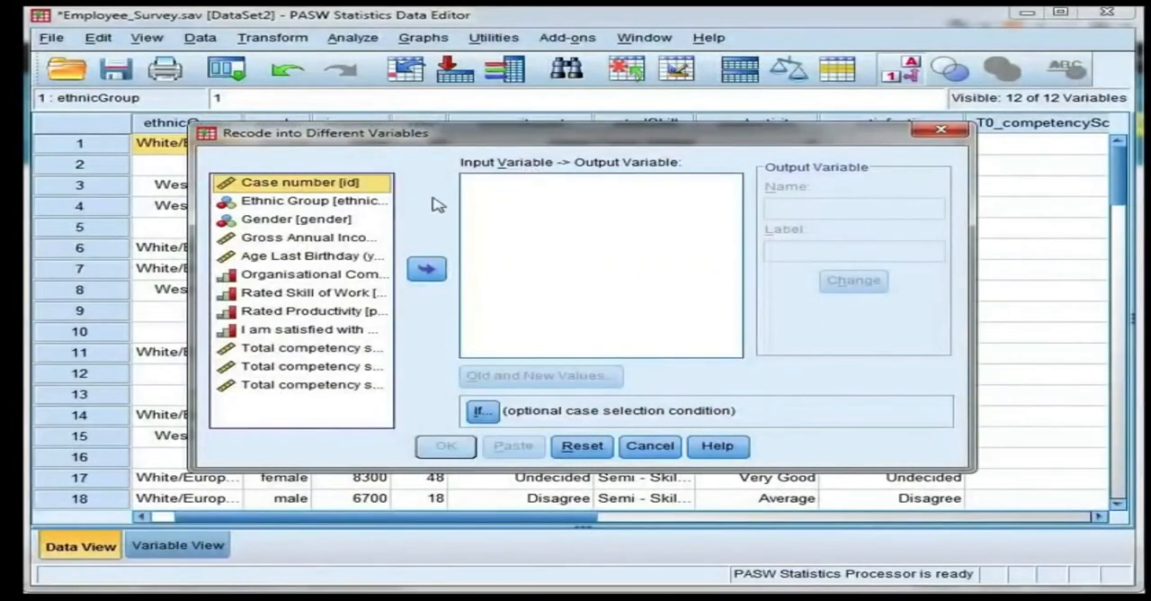
left_click(340, 258)
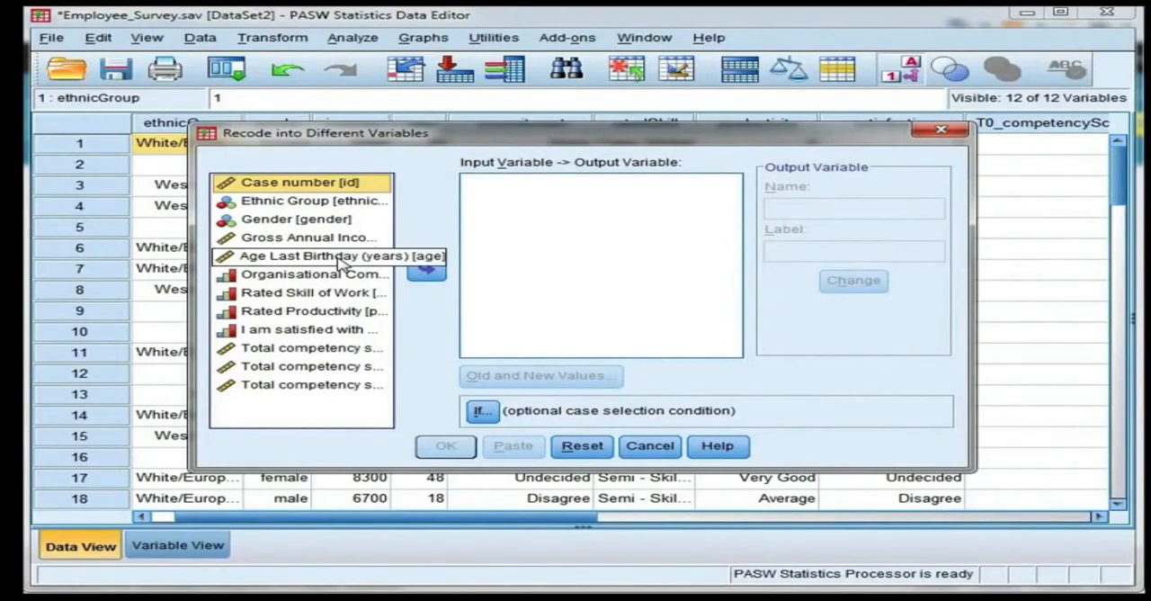
left_click(426, 272)
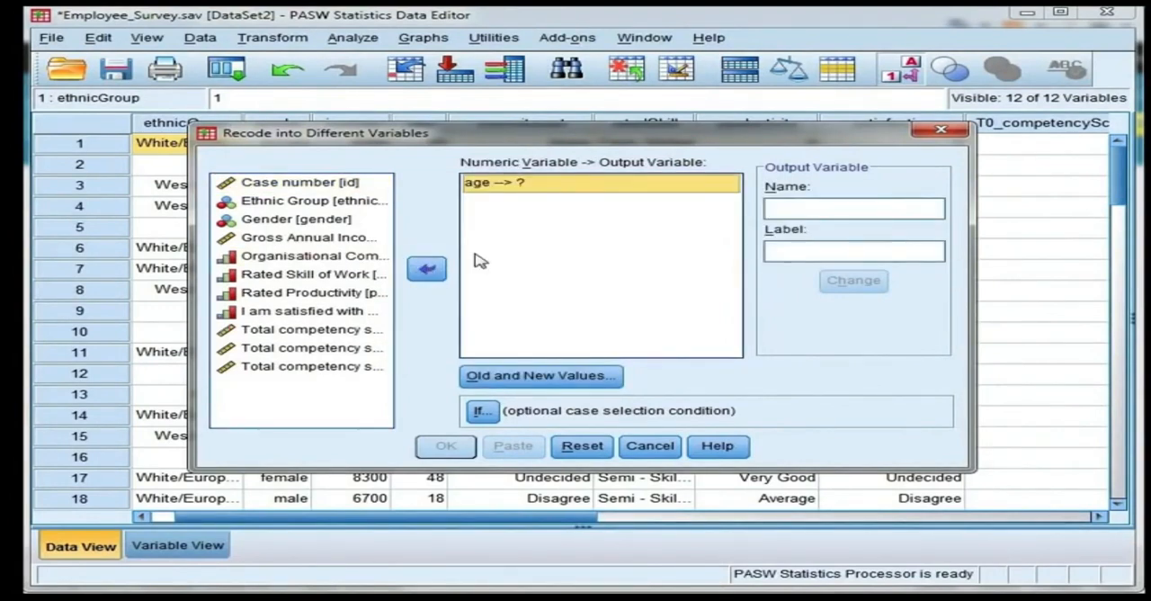
left_click(794, 209)
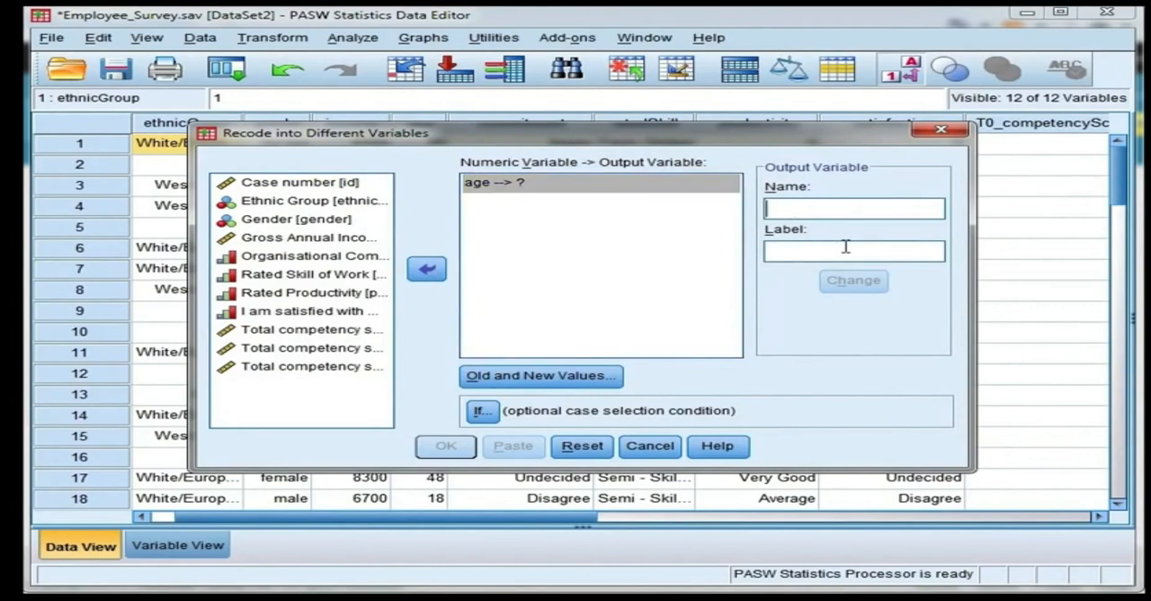
type("A")
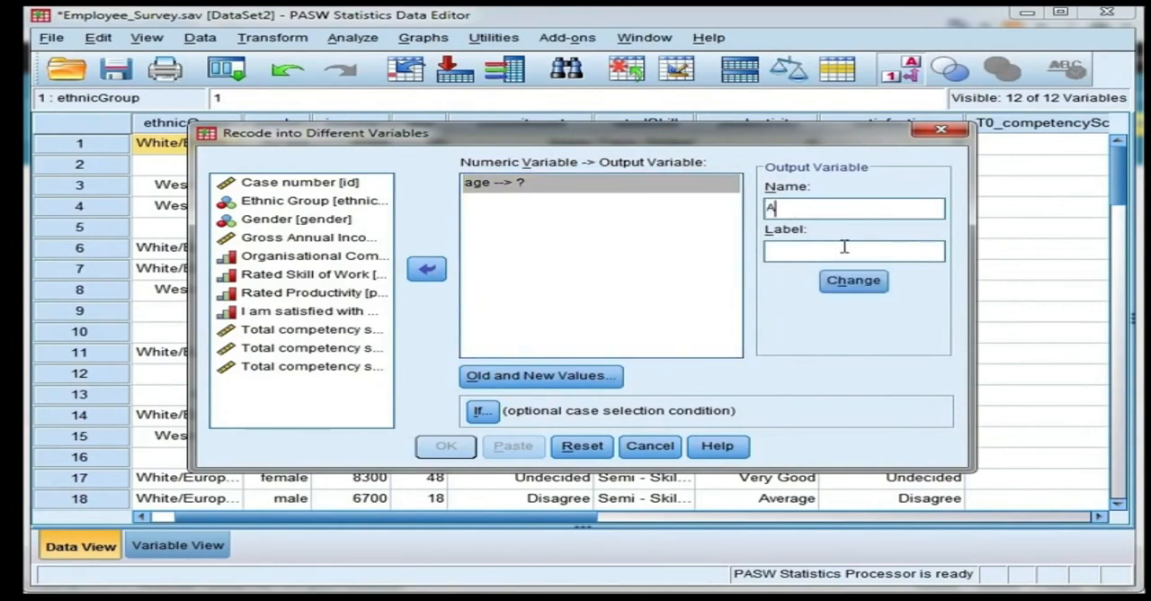
type("geGroups")
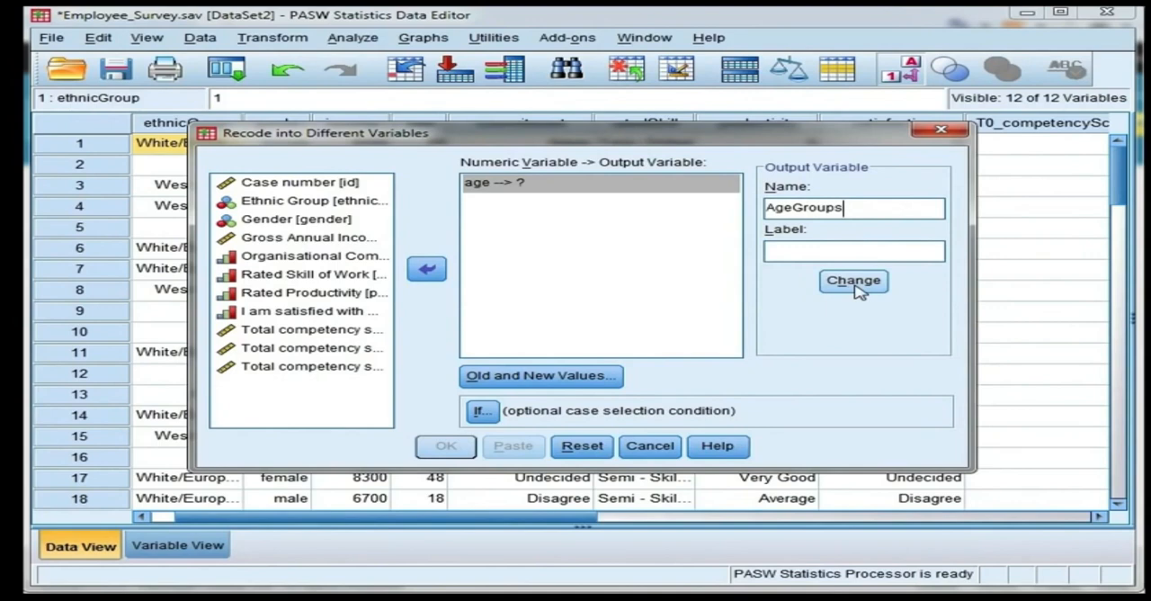
left_click(856, 286)
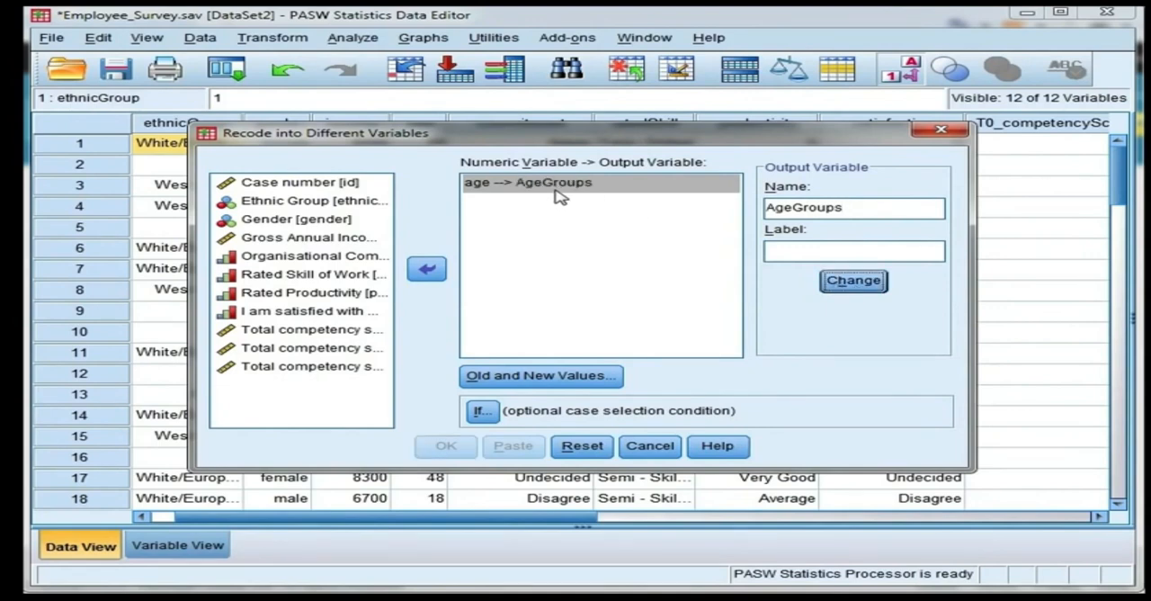
Step: Add an age recode rule that turns the lowest value through 25 into new value 1
left_click(564, 387)
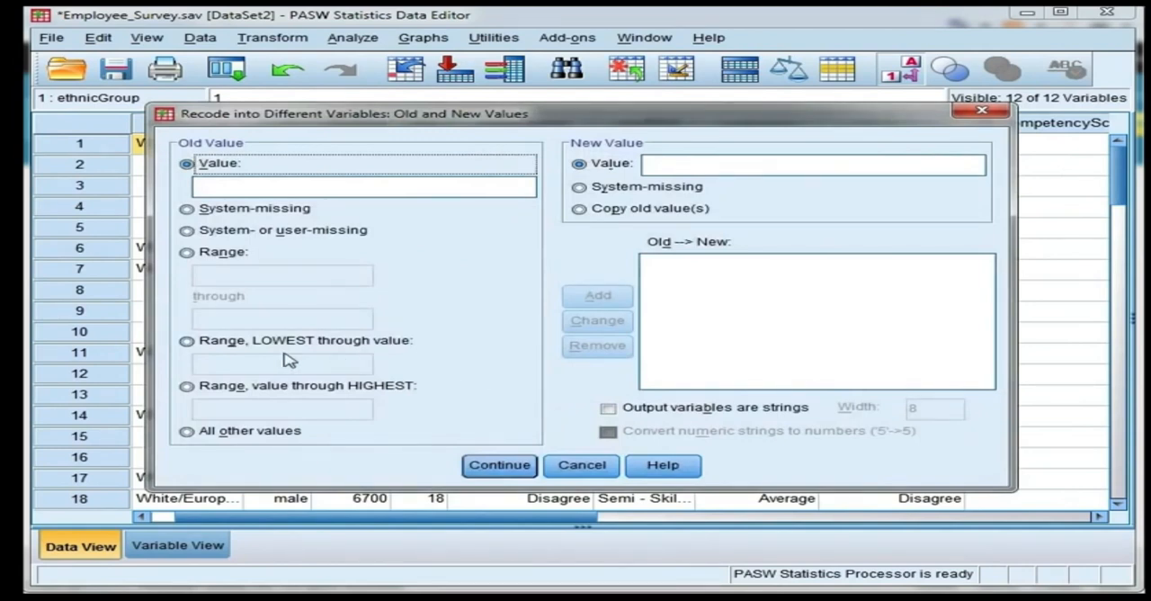
left_click(187, 342)
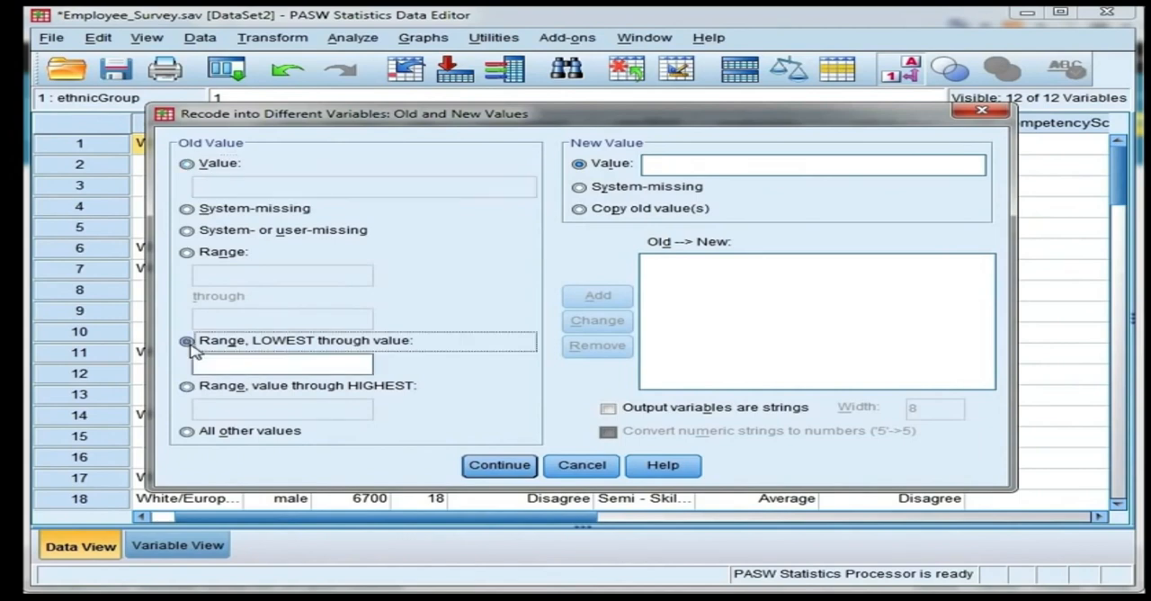
left_click(256, 363)
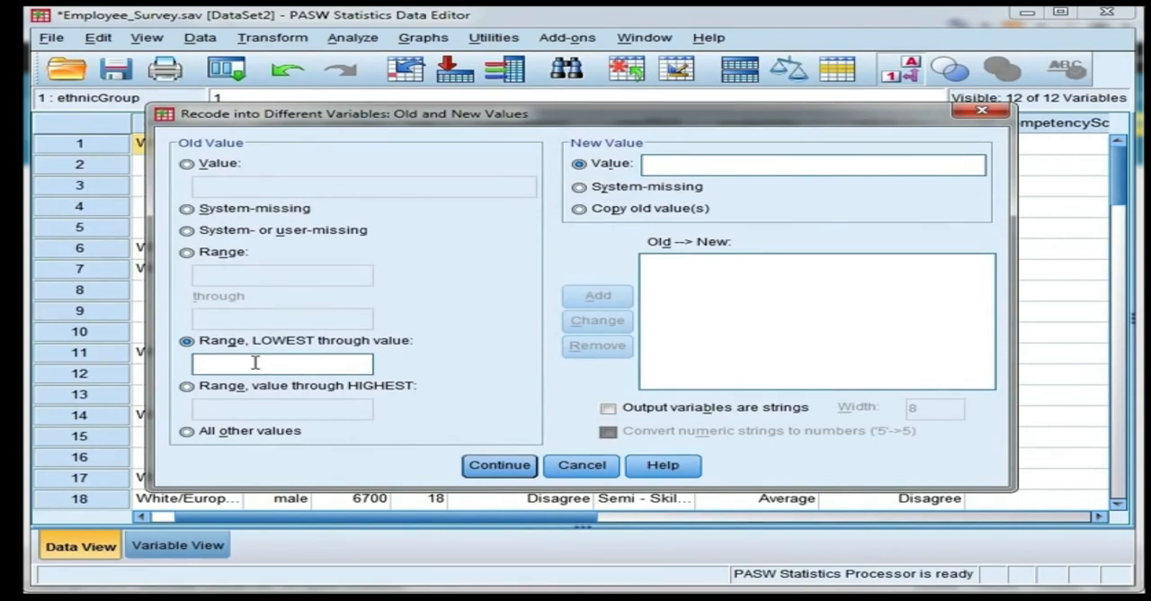
type("25")
left_click(666, 167)
type("1")
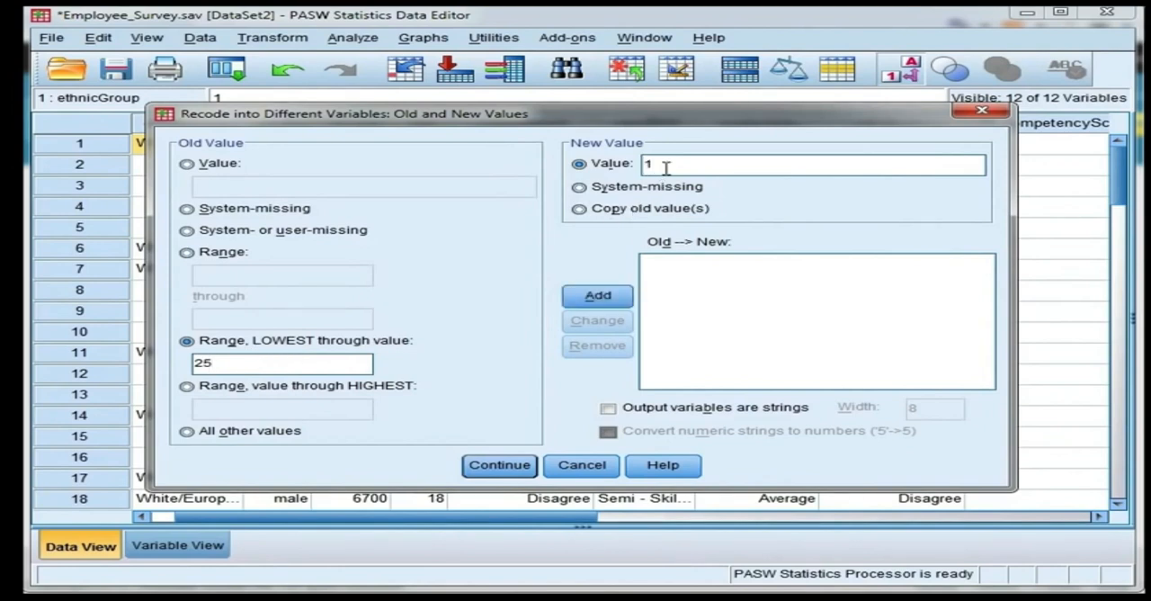
left_click(615, 300)
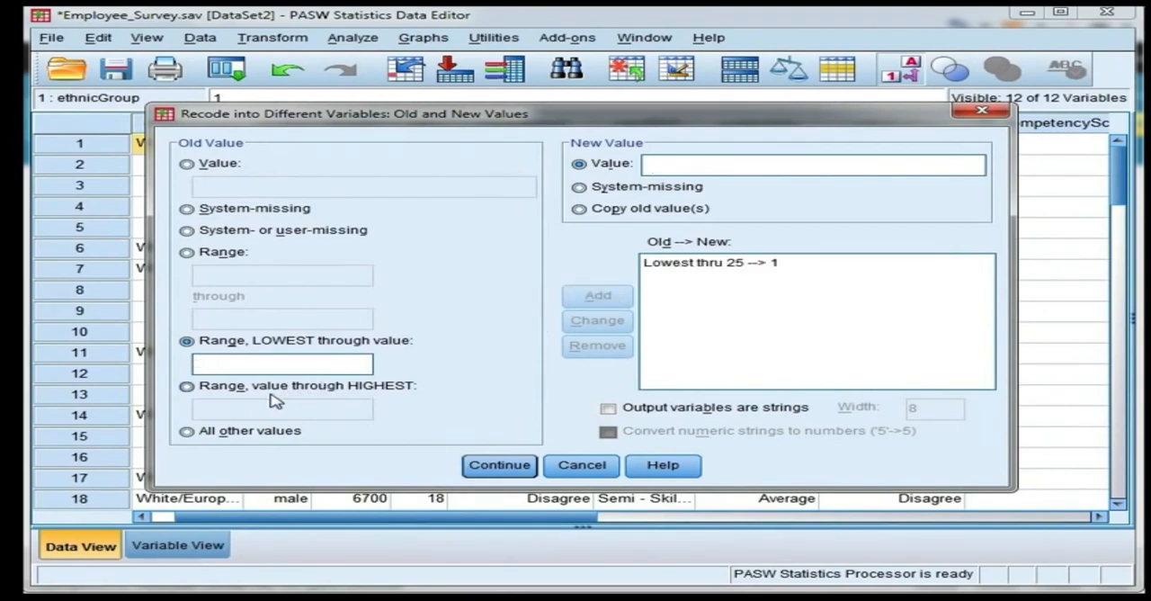
Step: Add an age recode rule that turns the range 26 through 35 into new value 2
left_click(186, 253)
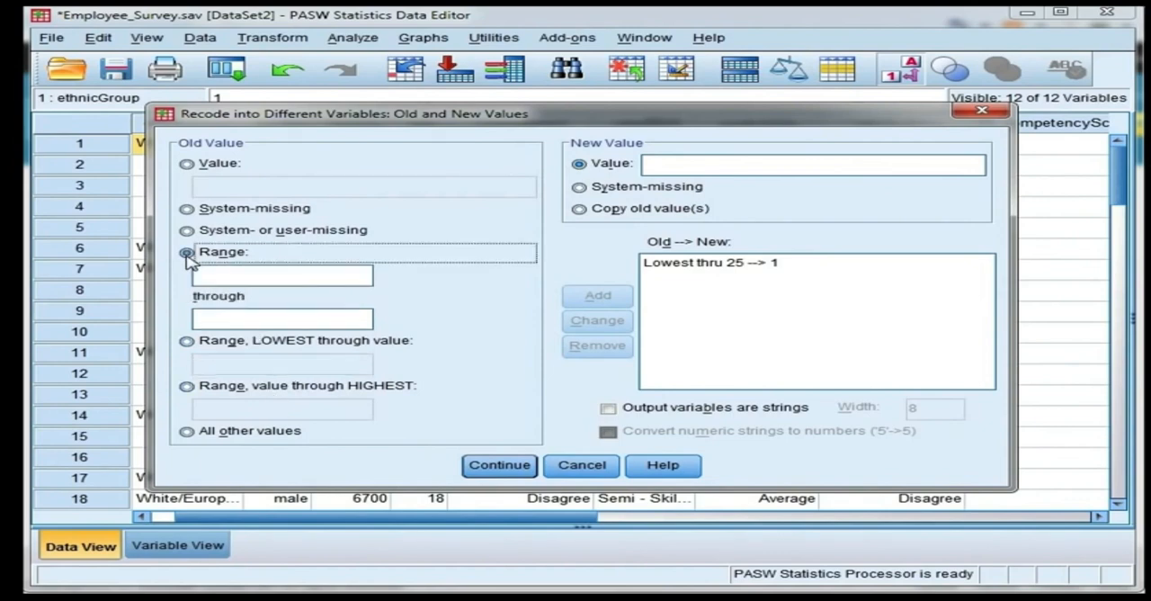
left_click(241, 276)
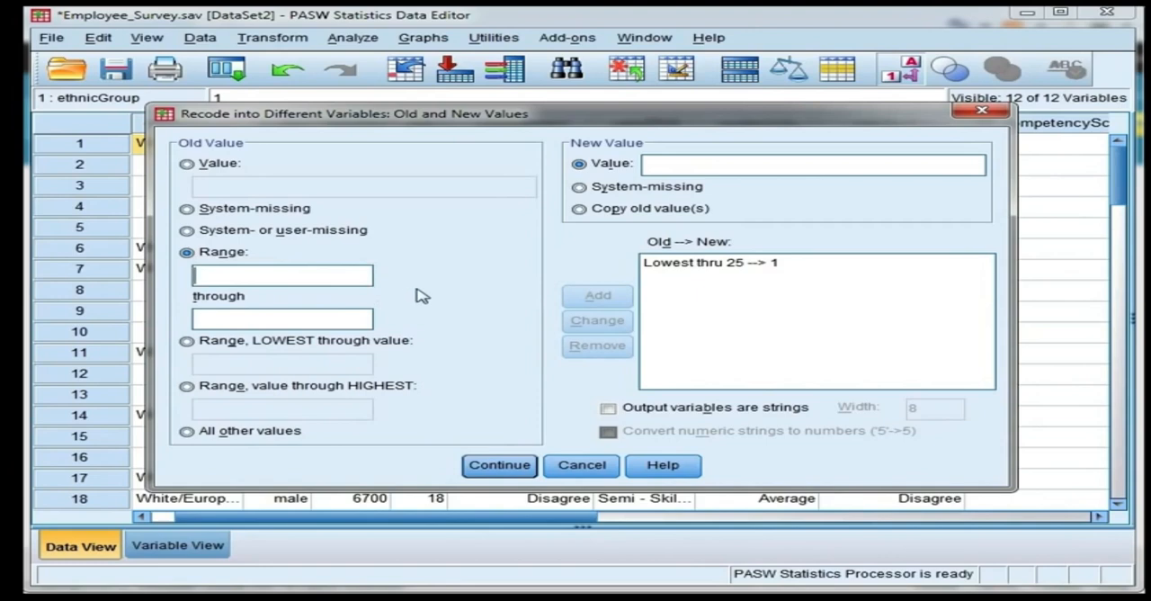
type("26")
left_click(351, 316)
type("35")
left_click(663, 167)
type("2")
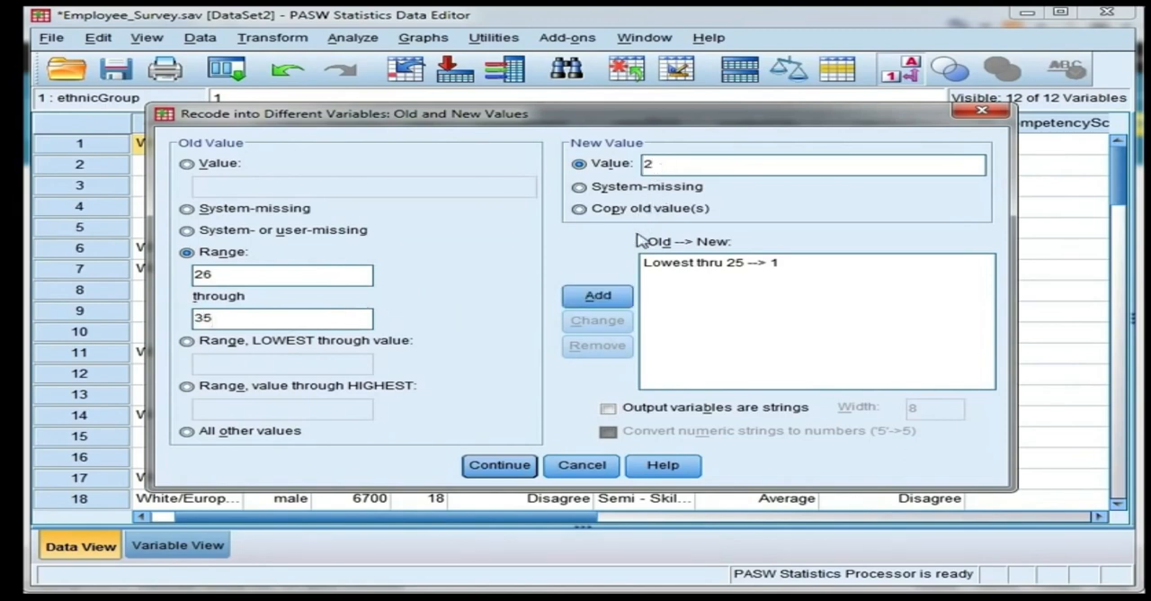
left_click(617, 301)
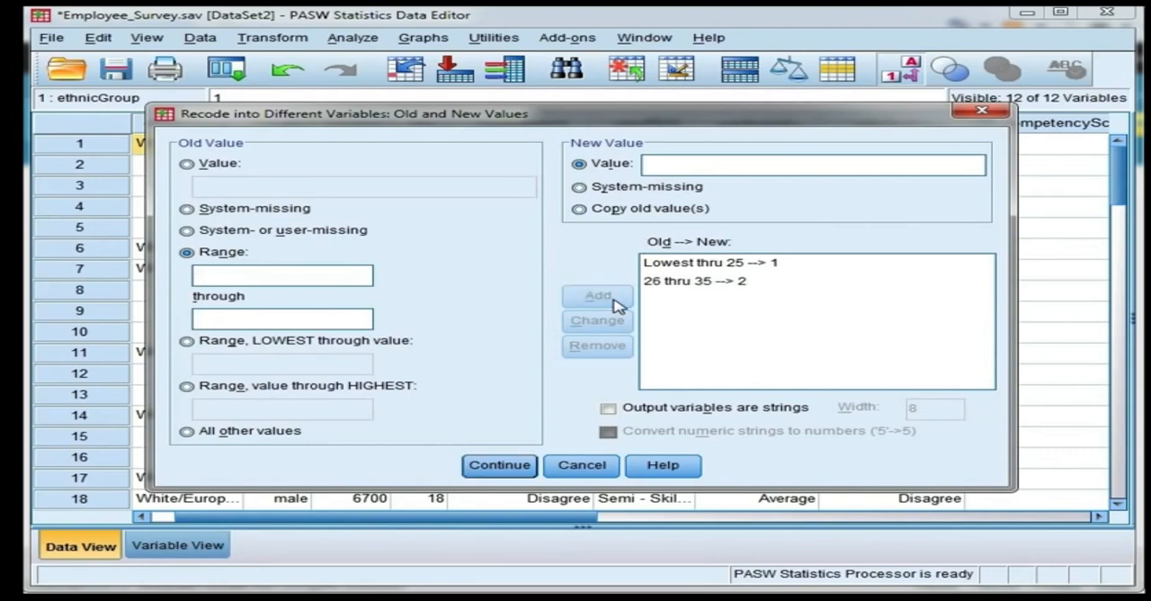
Step: Add an age recode rule that turns the range 36 through 45 into new value 3
left_click(342, 277)
type("36")
left_click(337, 313)
type("45")
left_click(667, 165)
type("3")
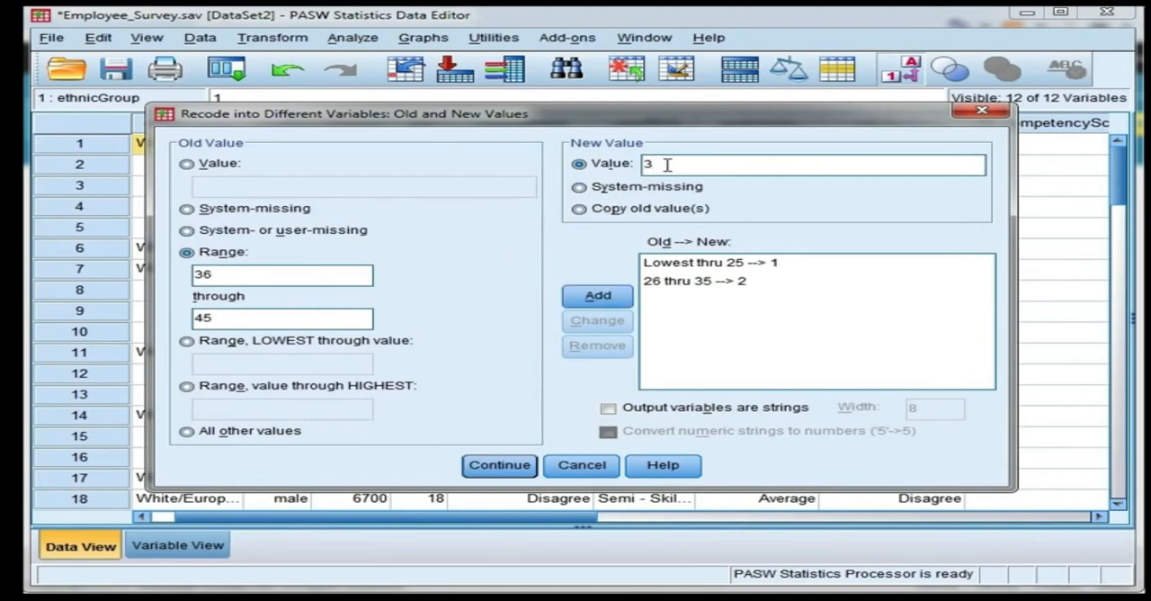
left_click(596, 297)
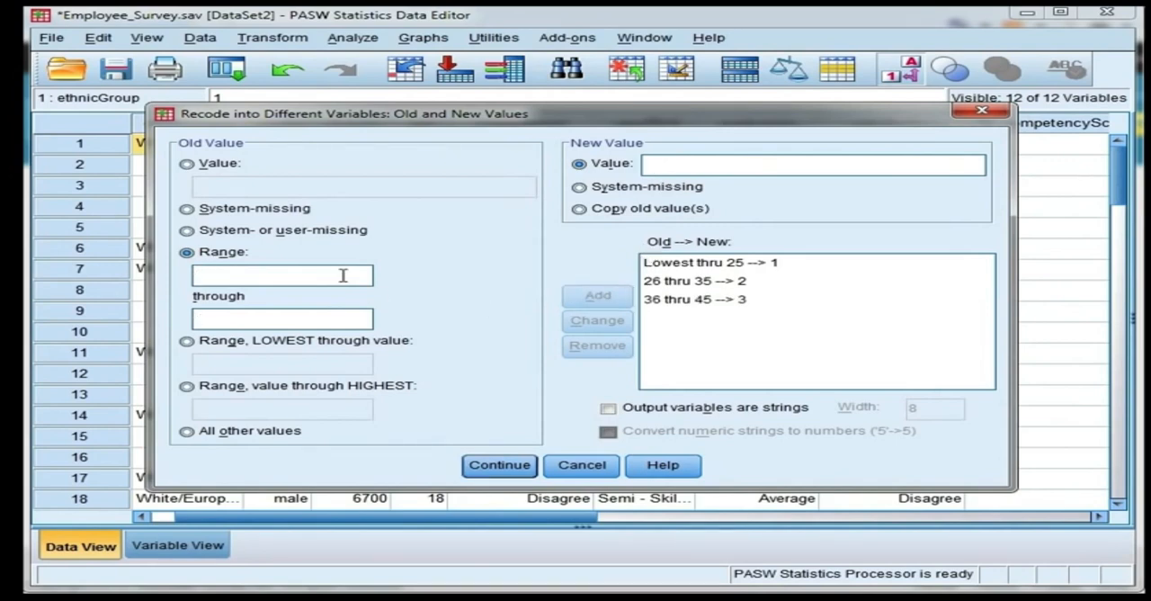
Step: Add an age recode rule that turns the range 46 through 55 into new value 4
type("46")
left_click(344, 319)
type("55")
left_click(663, 165)
type("4")
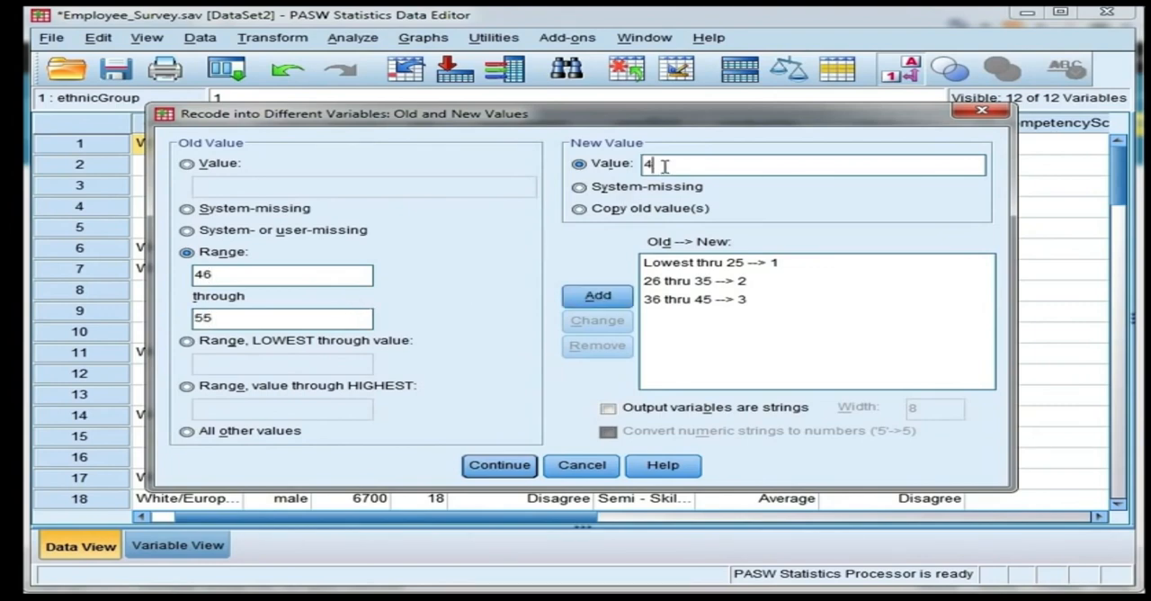
left_click(627, 302)
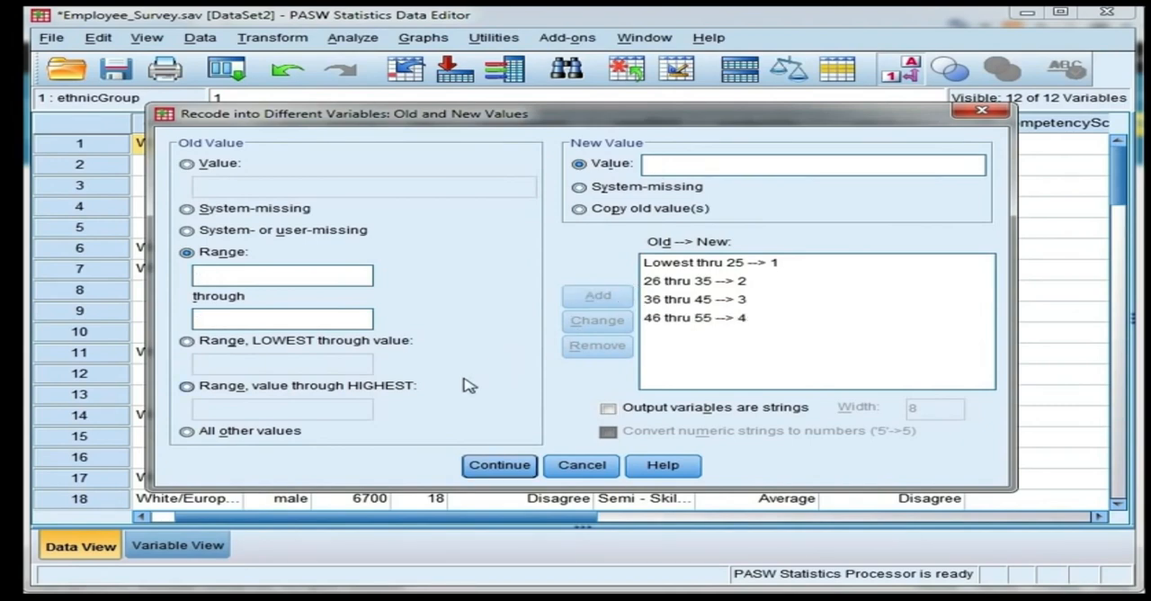
Step: Add an age recode rule that turns 56 through the highest value into new value 5
left_click(186, 386)
left_click(206, 409)
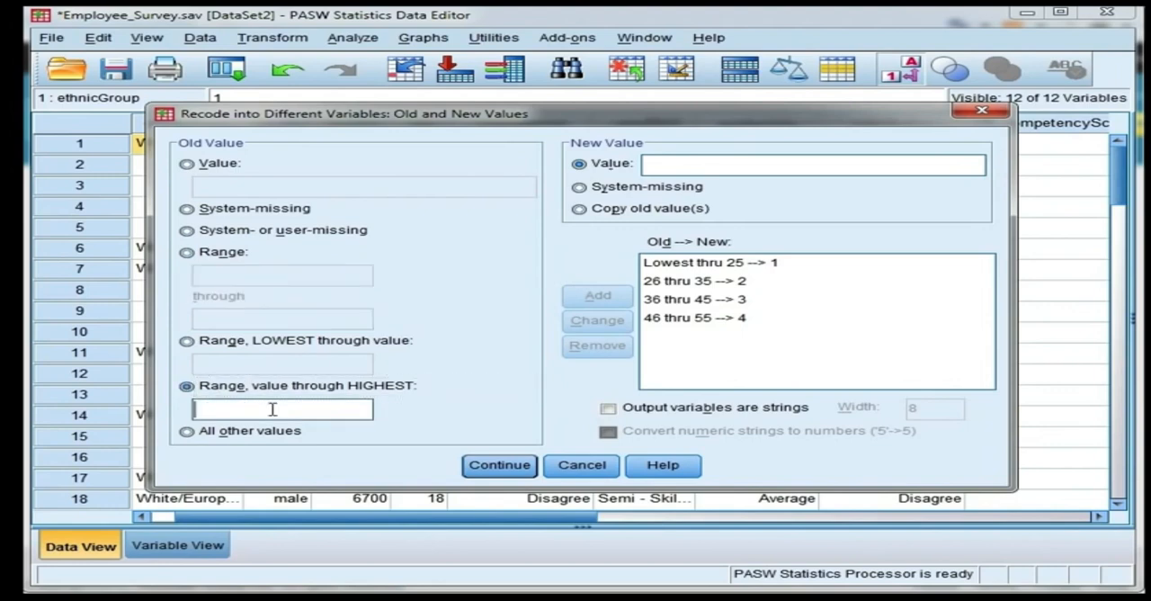
type("56")
left_click(669, 170)
type("5")
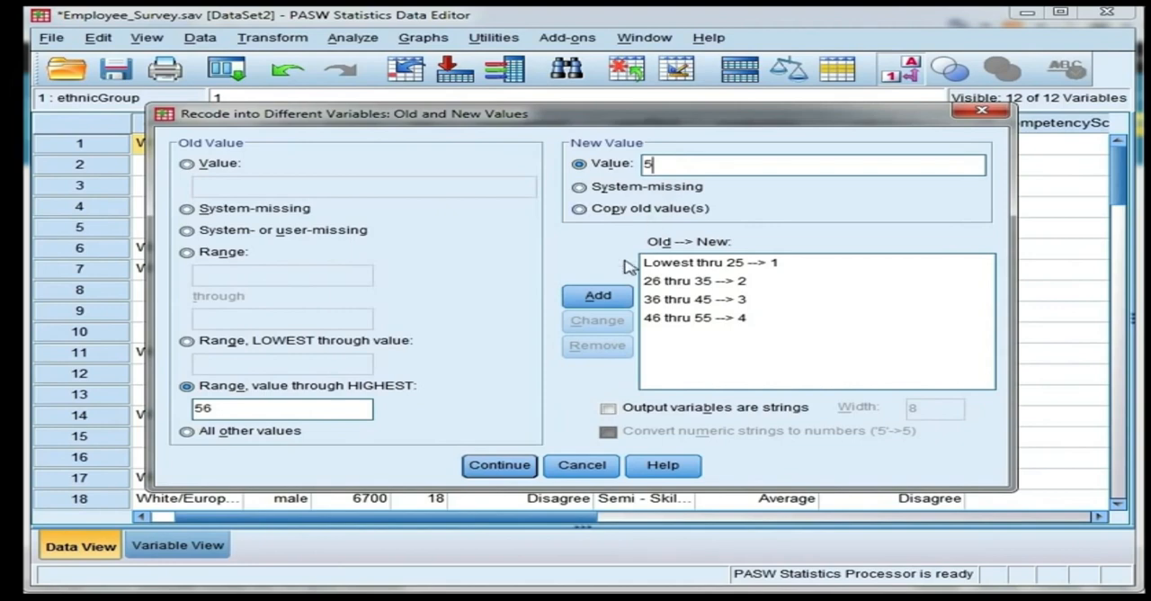
left_click(613, 297)
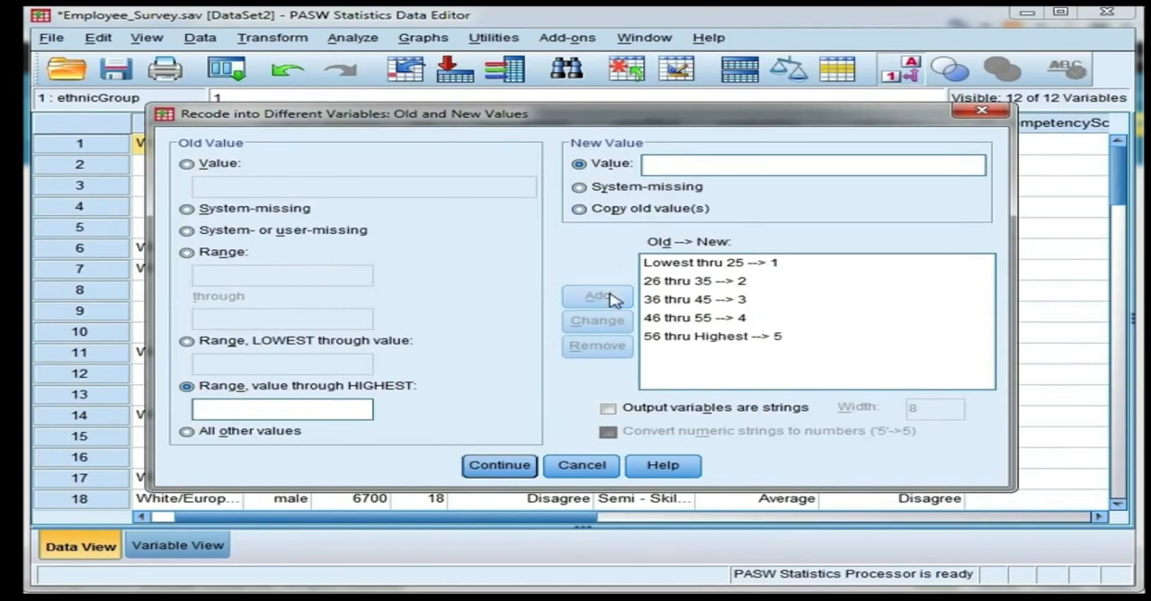
Step: Run the age recode with the defined rules and check the new AgeGroups column in the data
left_click(506, 467)
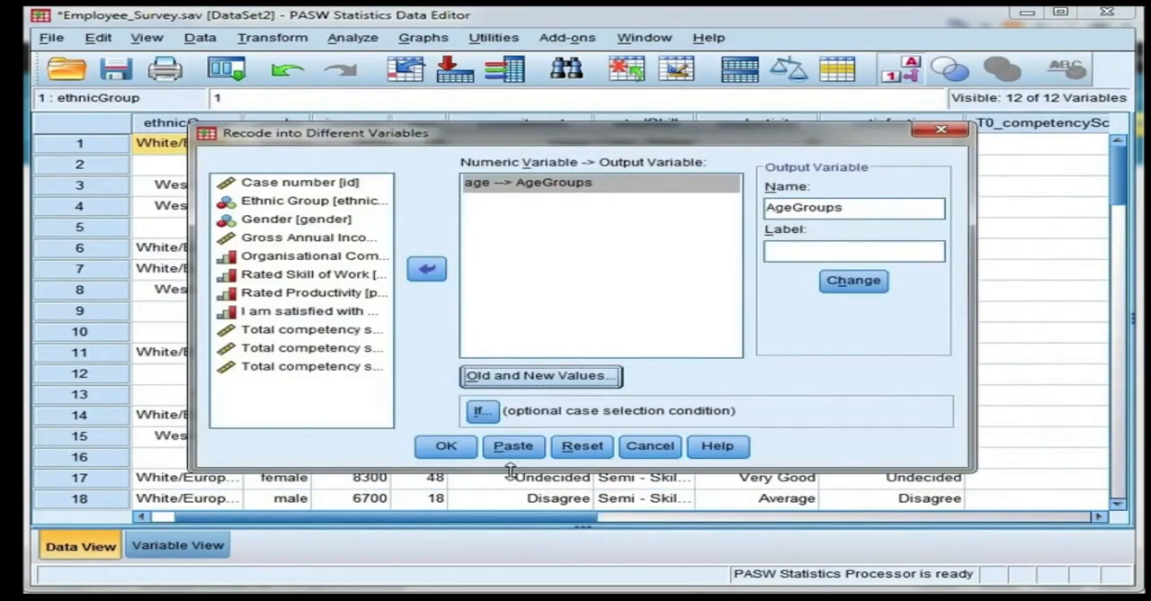
left_click(459, 454)
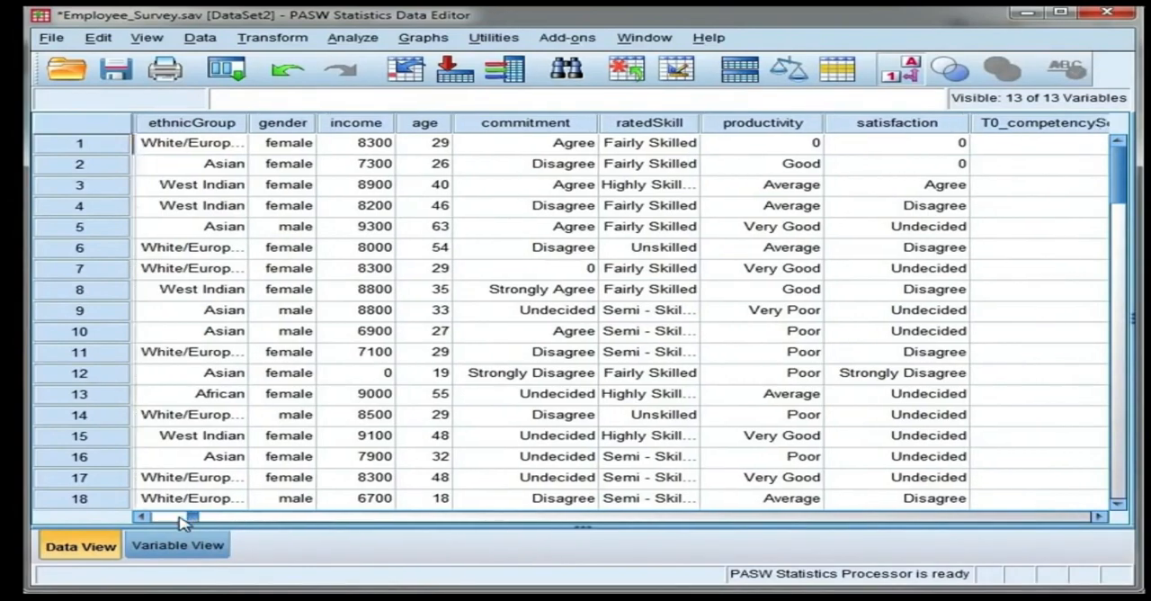
left_click_drag(180, 519, 856, 521)
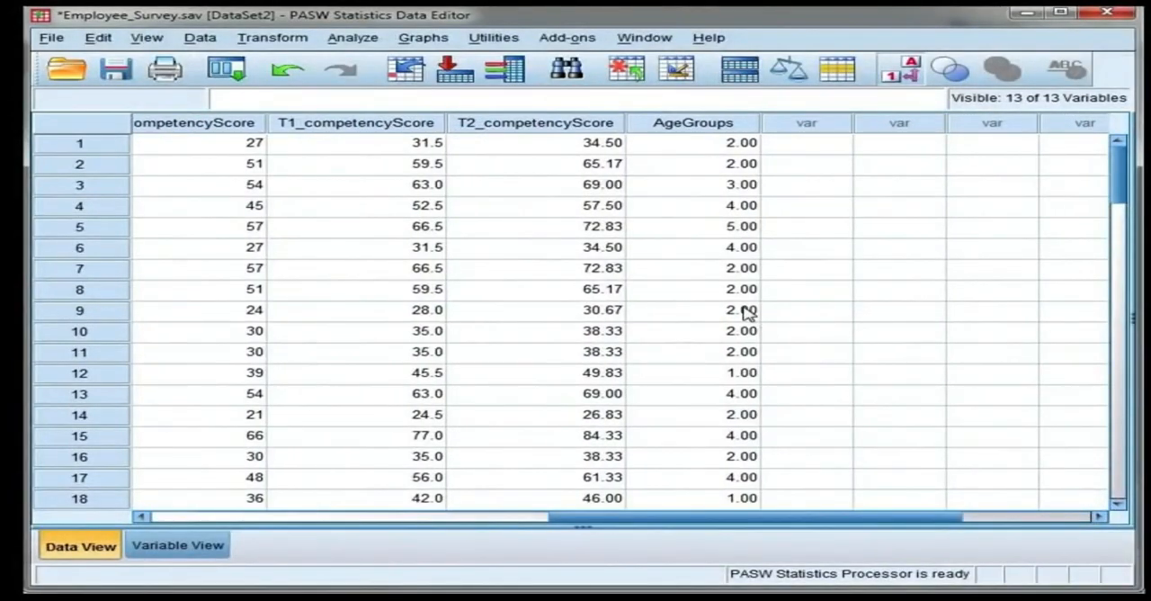
Step: Open the variable definition of AgeGroups and set its decimals to 0
double_click(743, 126)
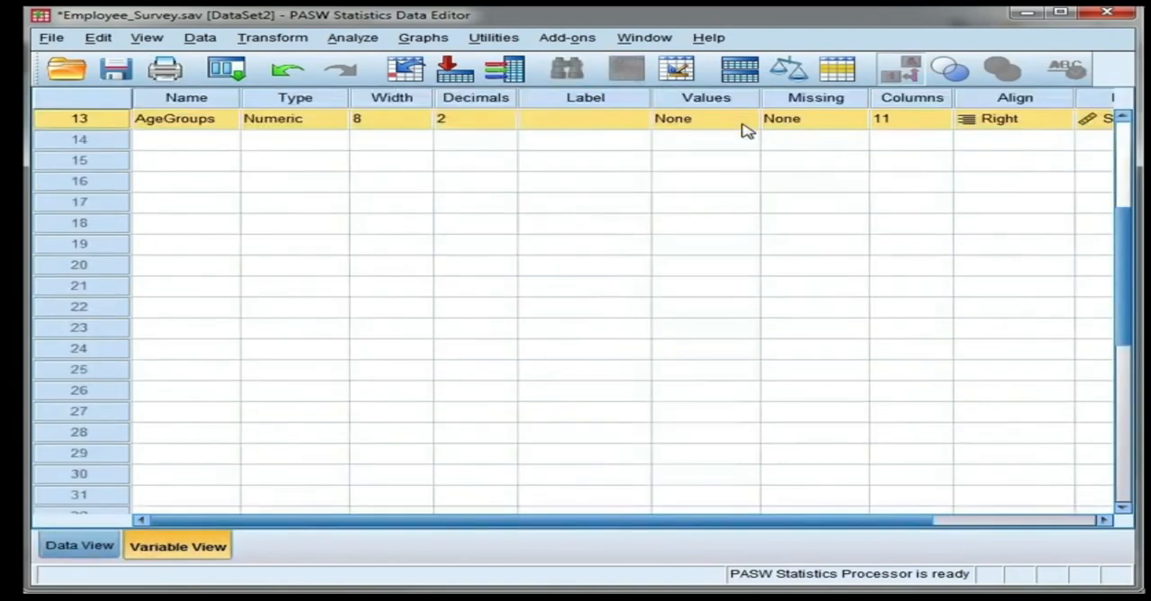
left_click(170, 125)
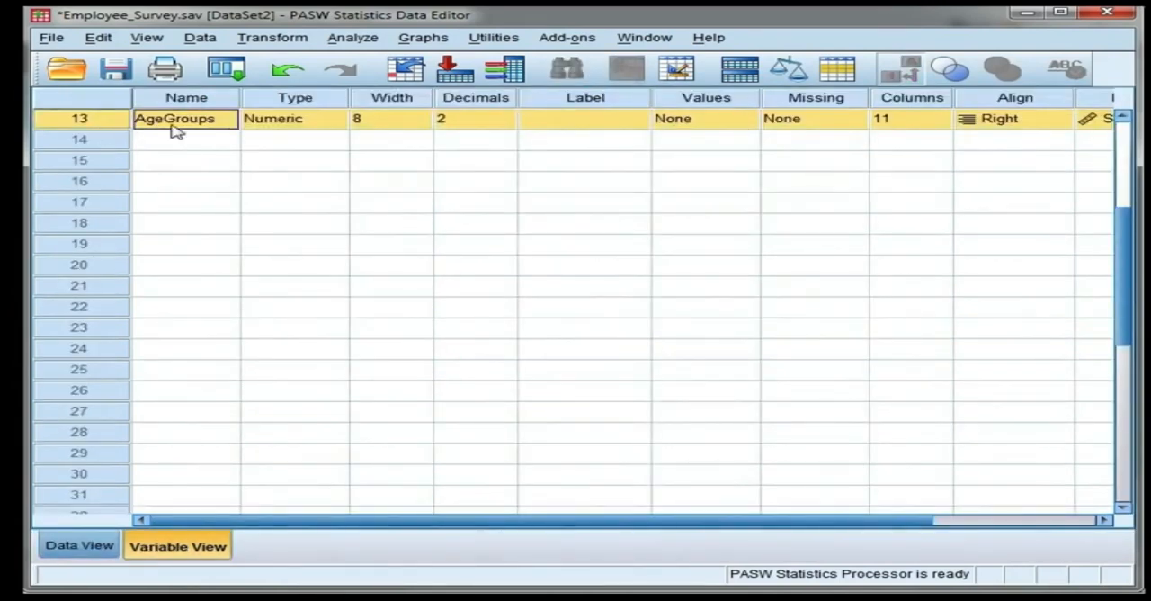
scroll(177, 160, "up", 2)
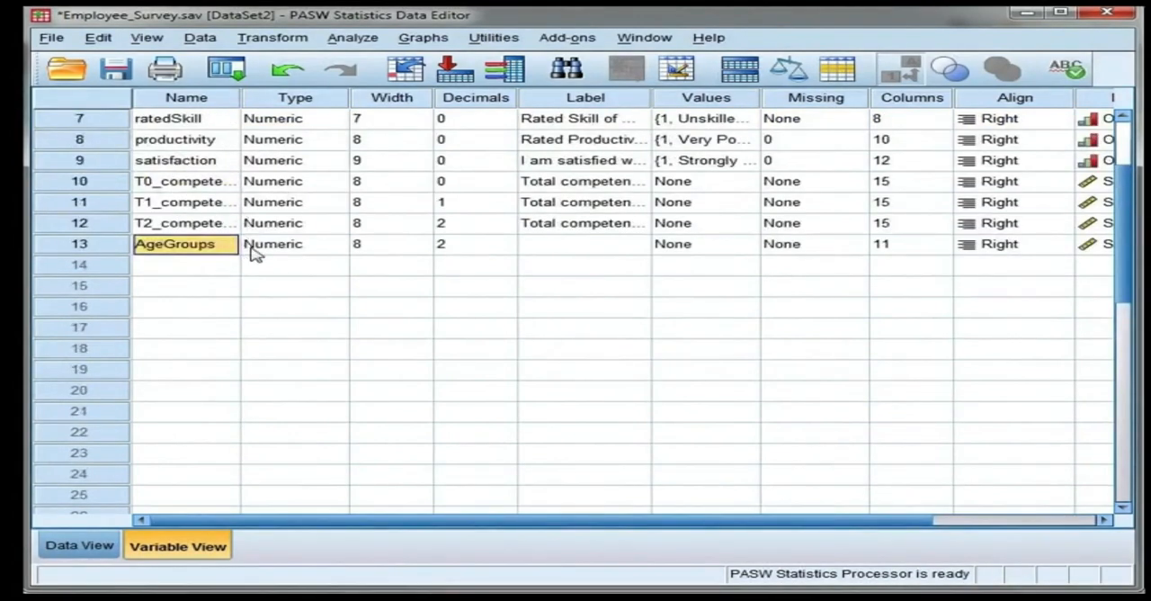
left_click(509, 253)
left_click(507, 251)
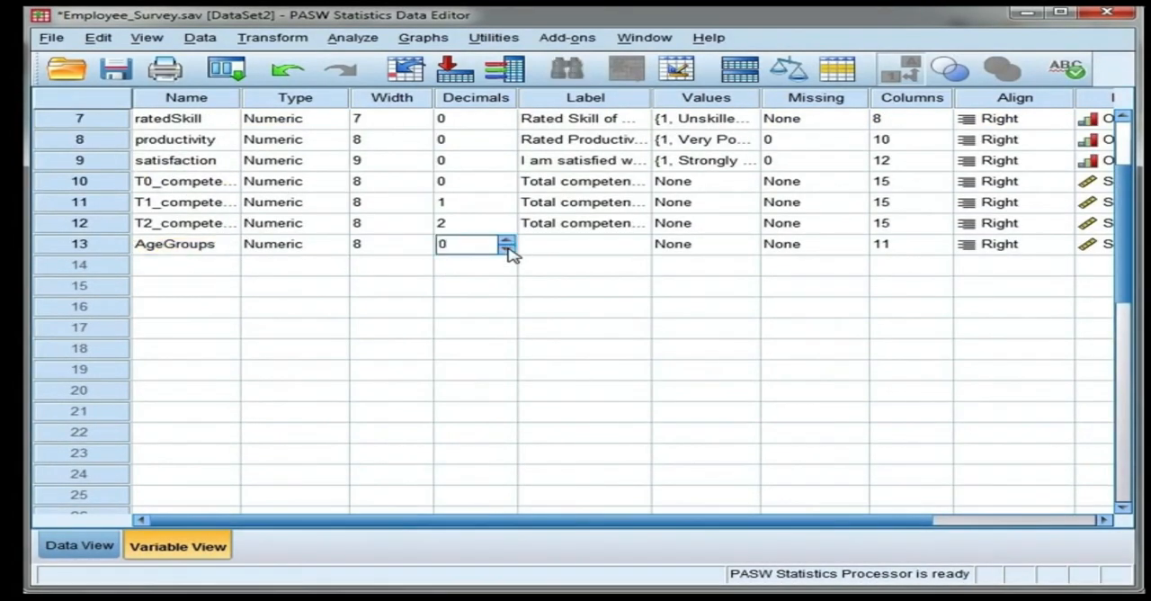
Step: Enter a descriptive variable label beginning with "Age" for AgeGroups
left_click(538, 253)
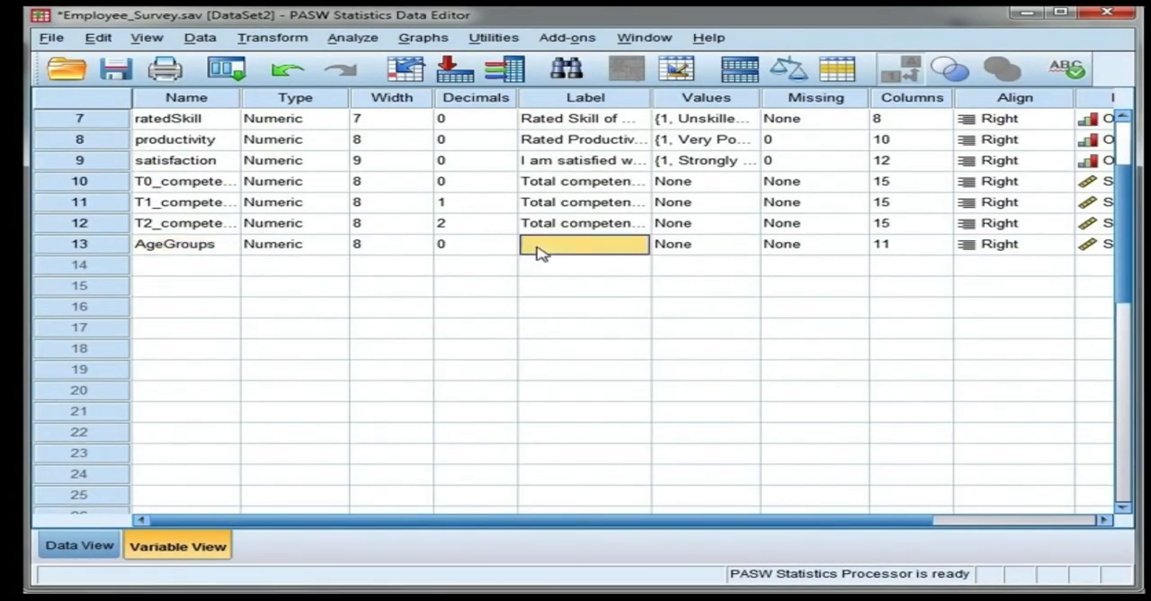
type("A")
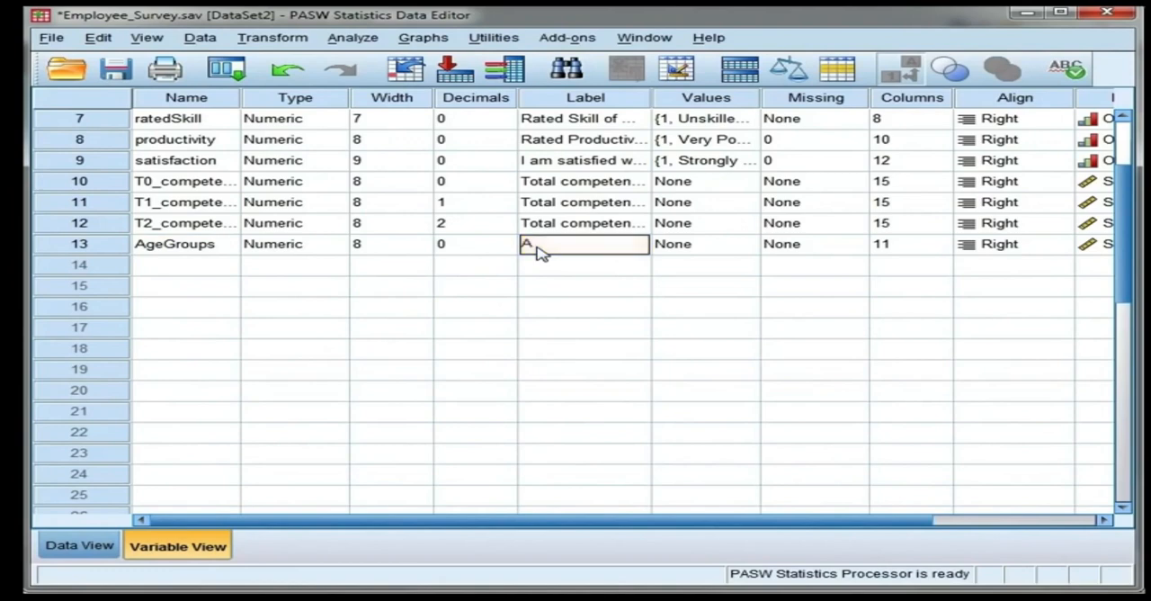
type("ge Groups")
Step: Open the value labels of AgeGroups and add the label "Under 25" for value 1
double_click(749, 245)
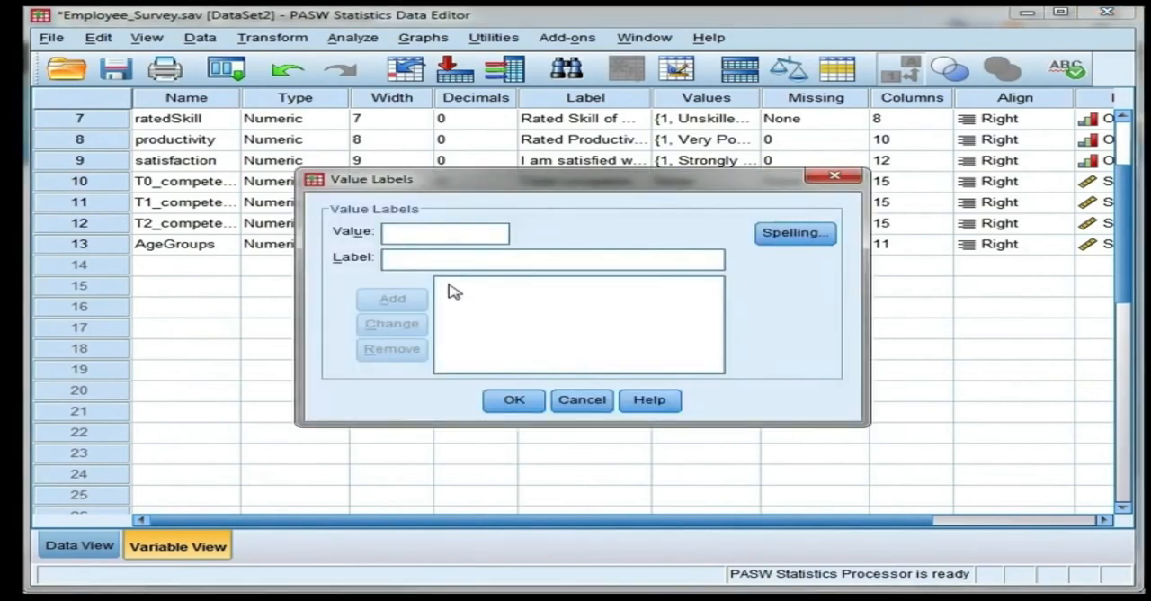
type("1")
type("Under")
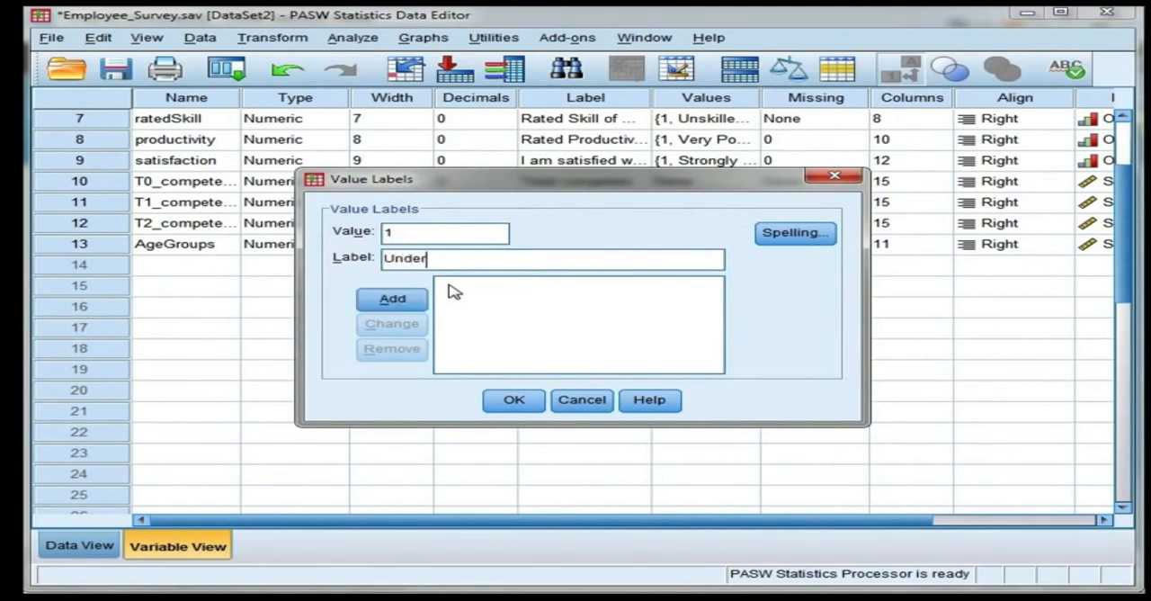
type(" 25")
left_click(402, 304)
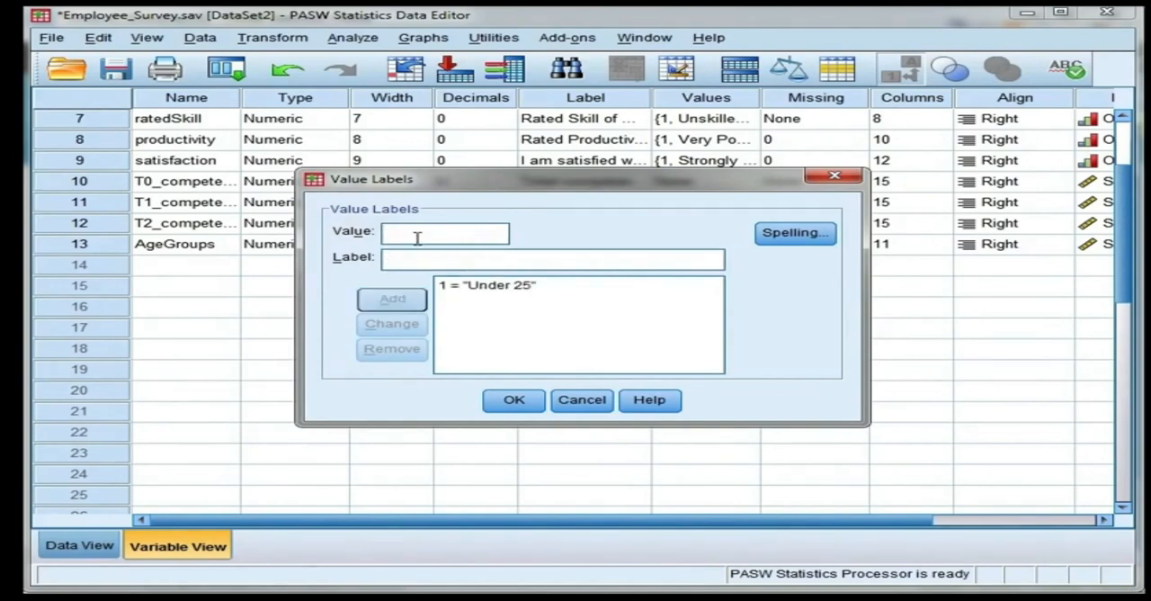
Step: Add the value label "26-35" for value 2 of AgeGroups
type("2")
left_click(389, 259)
type("26-")
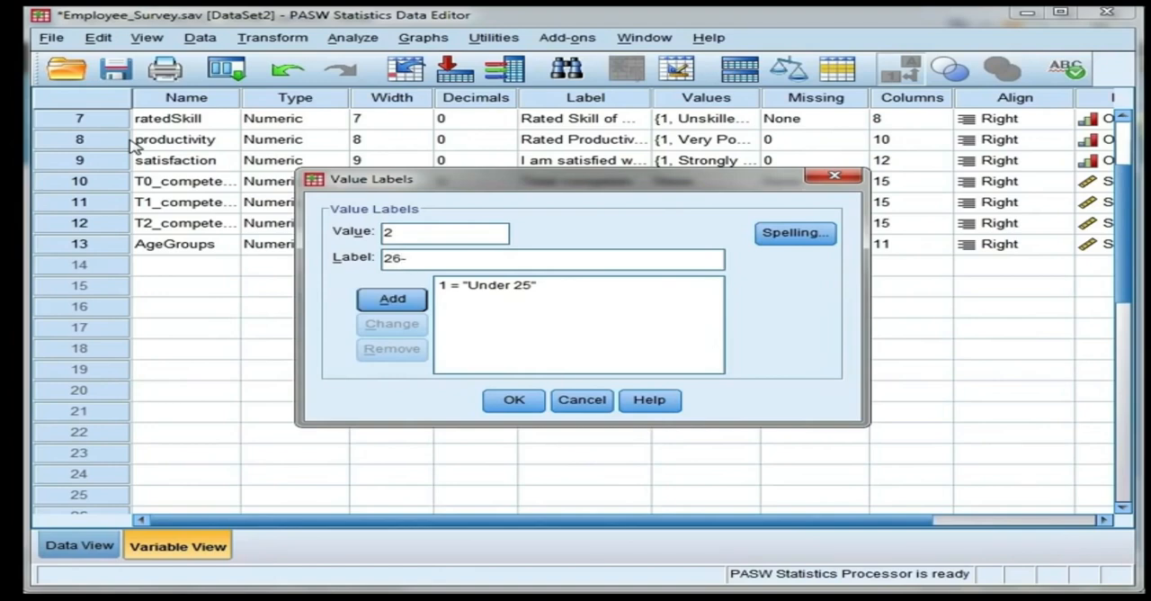
type("35")
left_click(392, 299)
Step: Add the value label "36-45" for value 3 of AgeGroups
type("3")
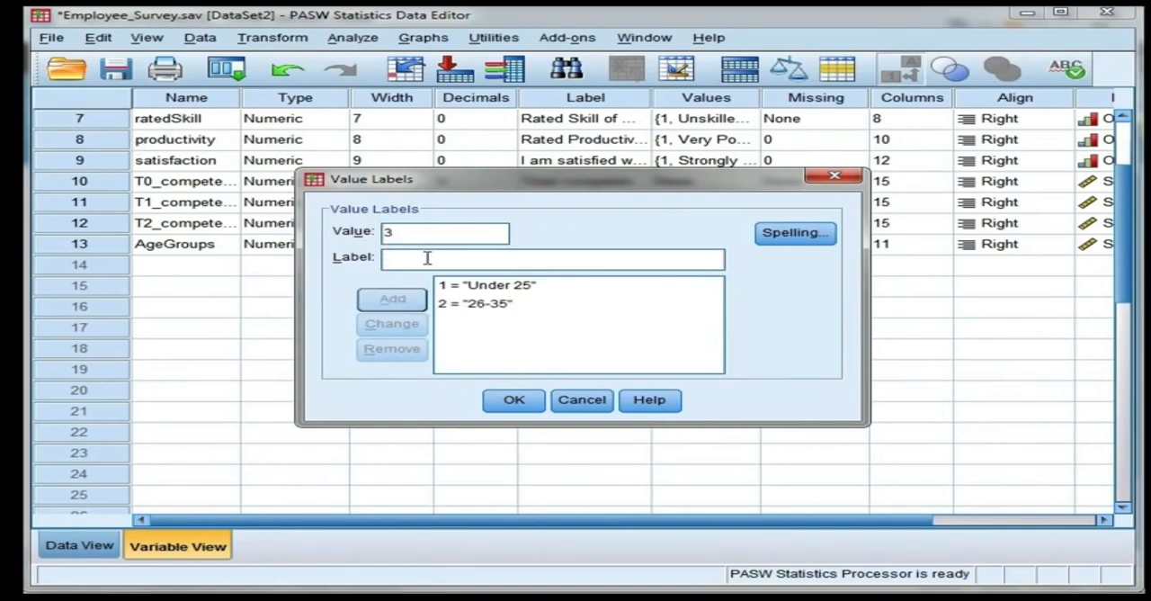
type(" = \"36-")
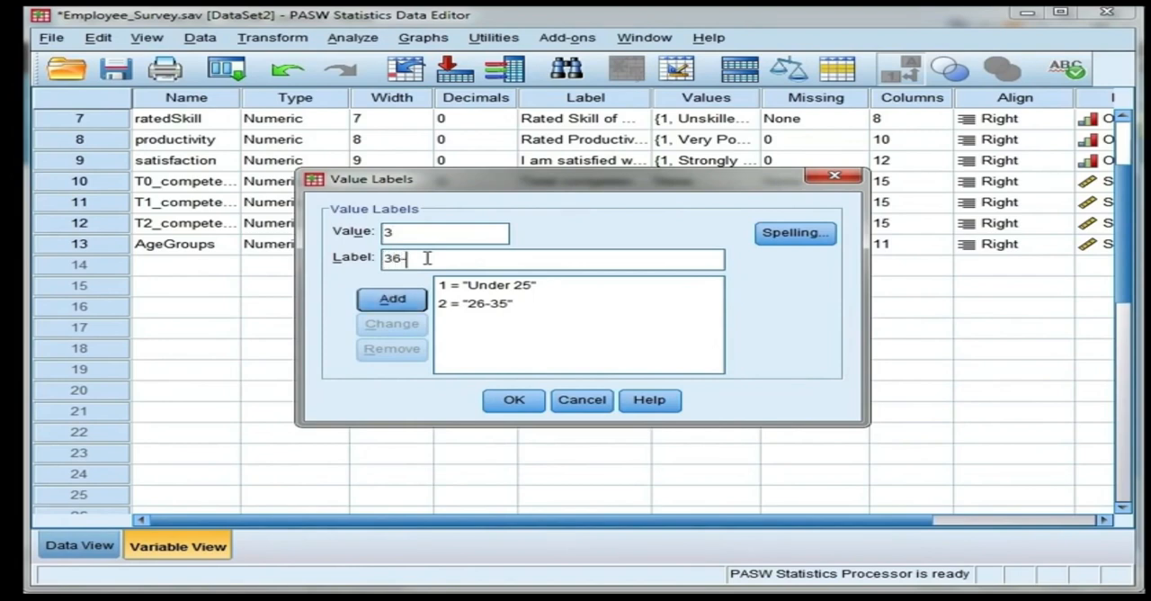
type("45")
key("Return")
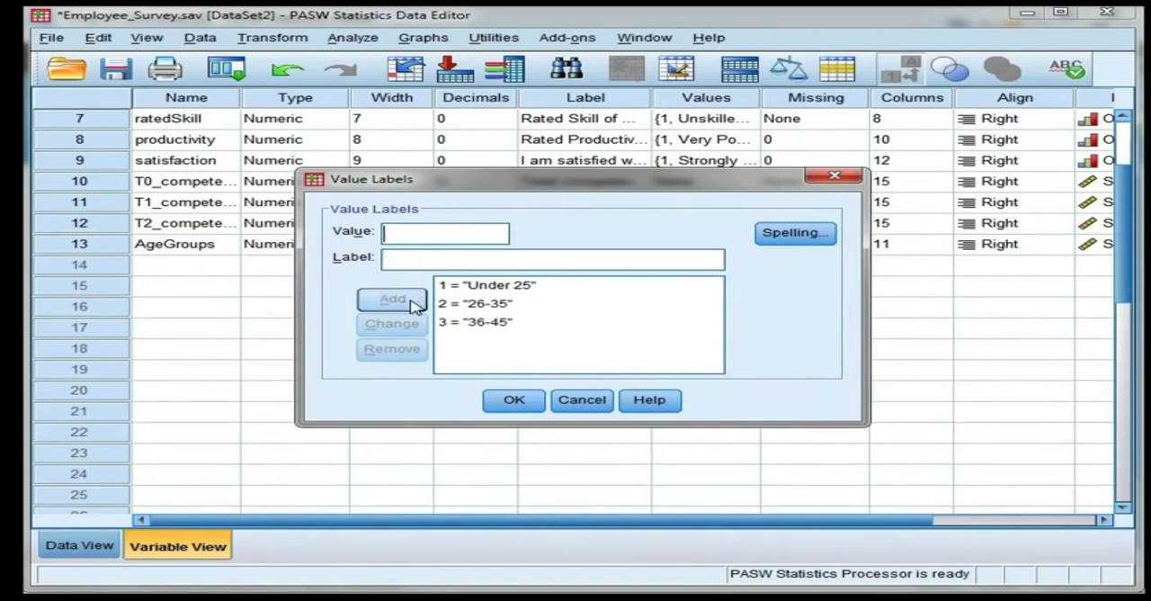
Step: Add the value label "46-55" for value 4 of AgeGroups
type("4")
key("Tab")
type("46-55")
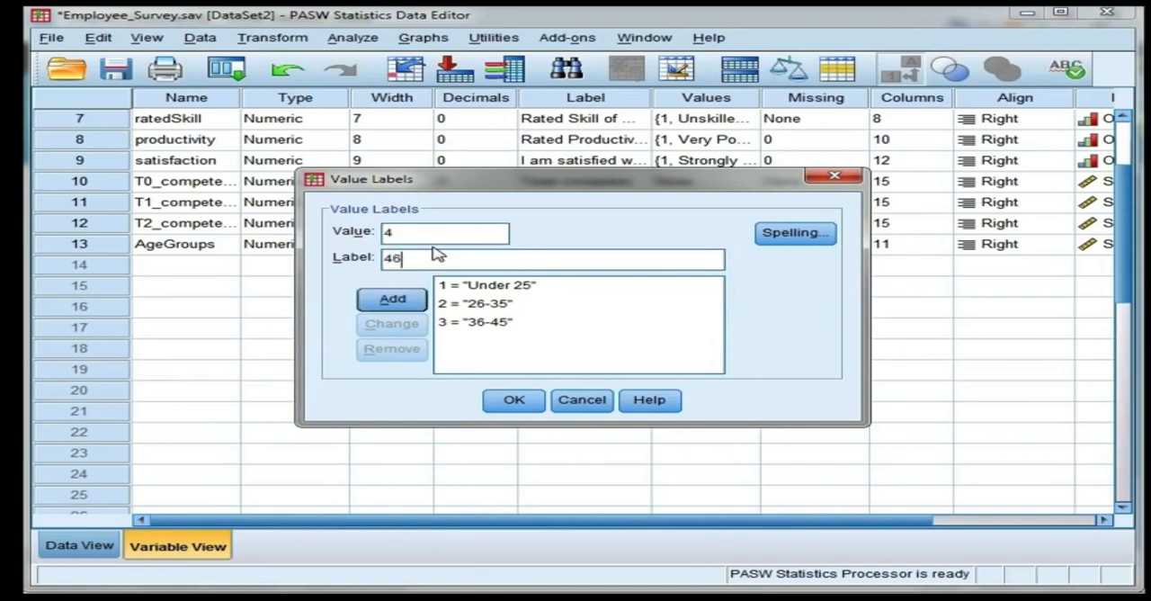
left_click(392, 298)
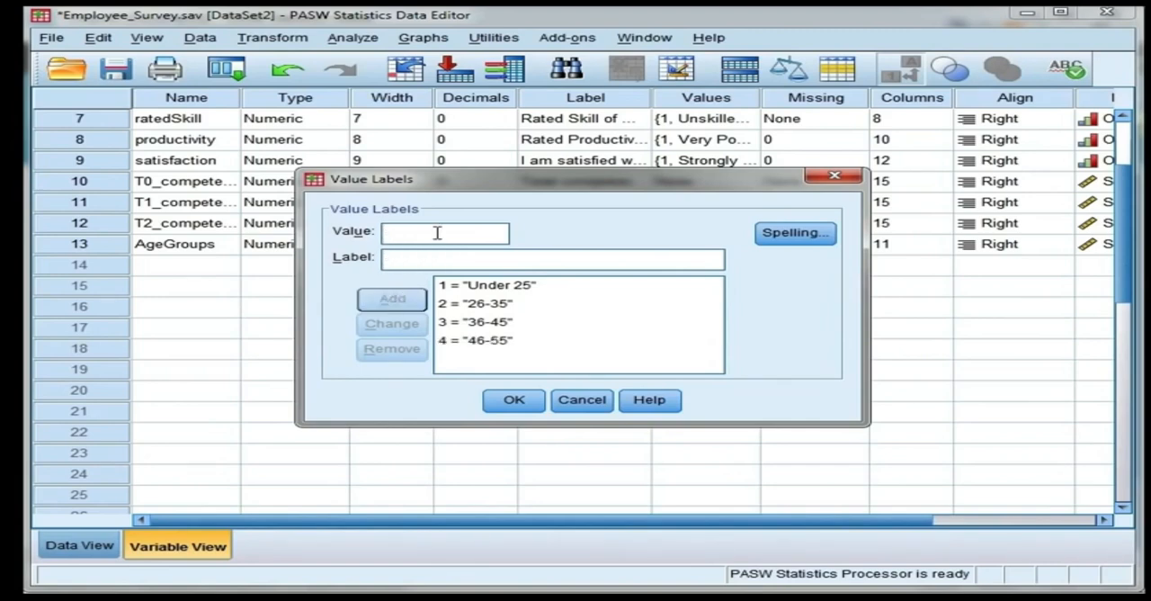
Step: Add the value label "56 and older" for value 5 and apply the AgeGroups value labels
type("5")
left_click(427, 260)
type("56 and o")
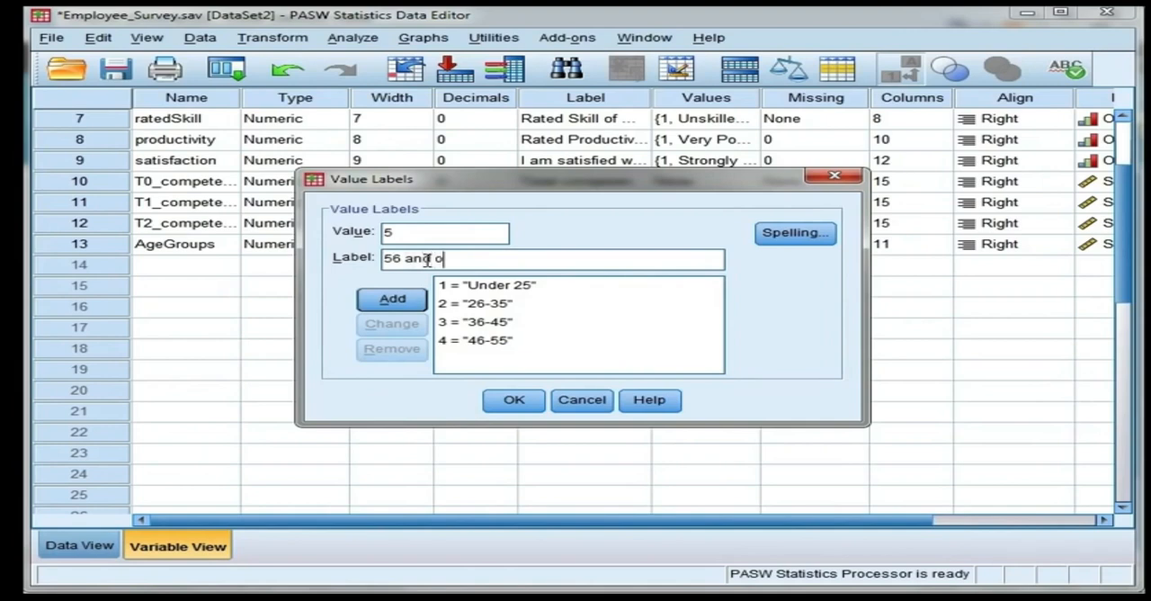
type("lder")
left_click(392, 300)
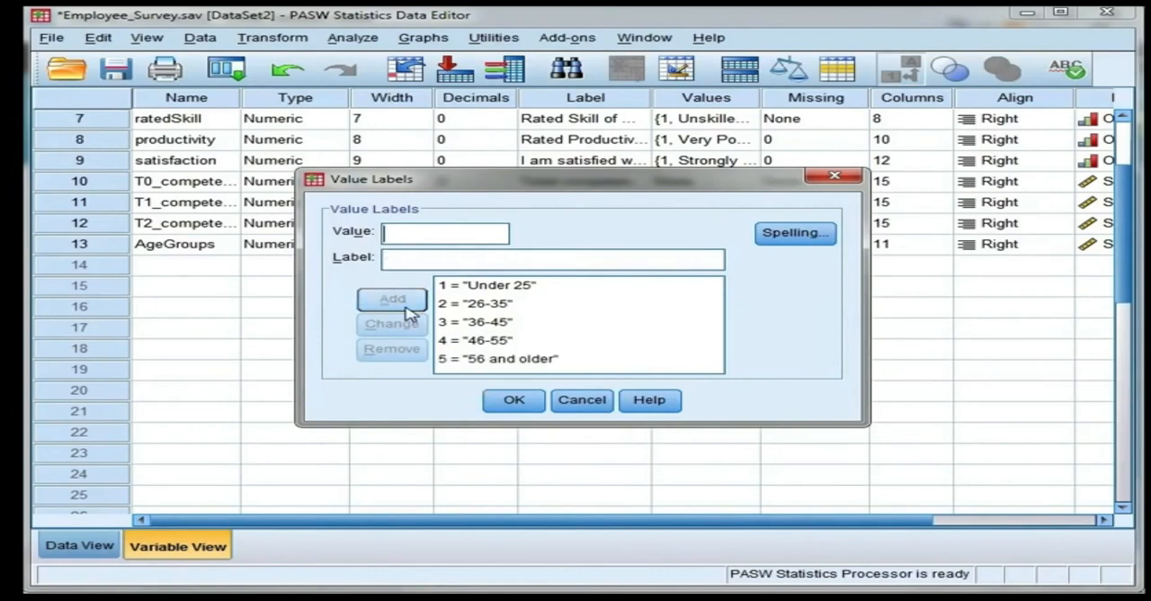
left_click(513, 400)
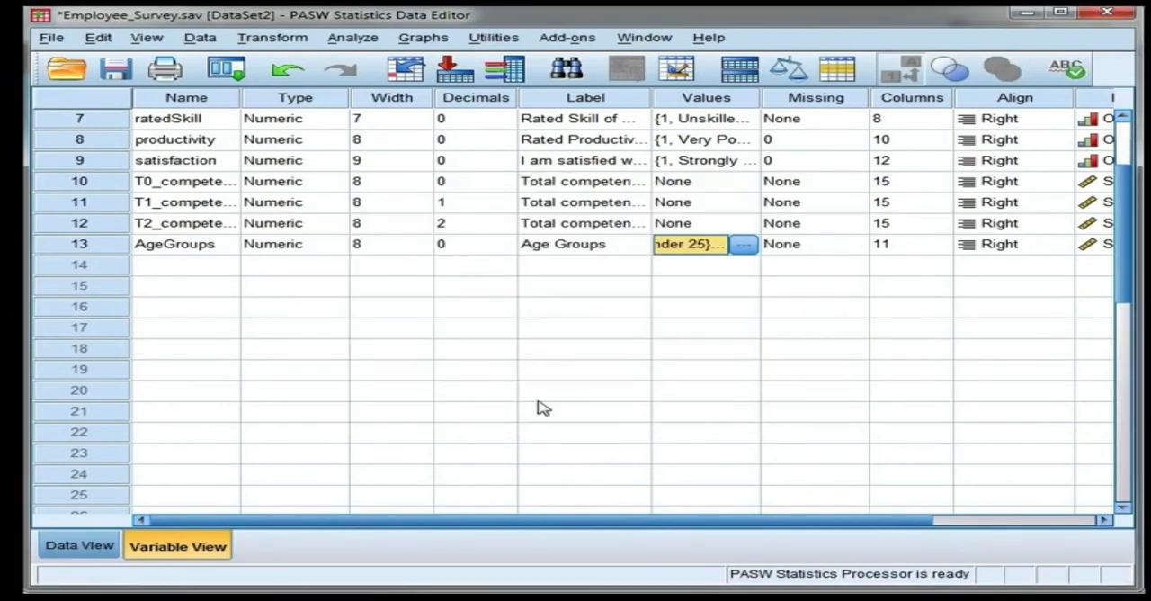
Step: Set the measurement level of AgeGroups to Ordinal
left_click_drag(710, 520, 850, 528)
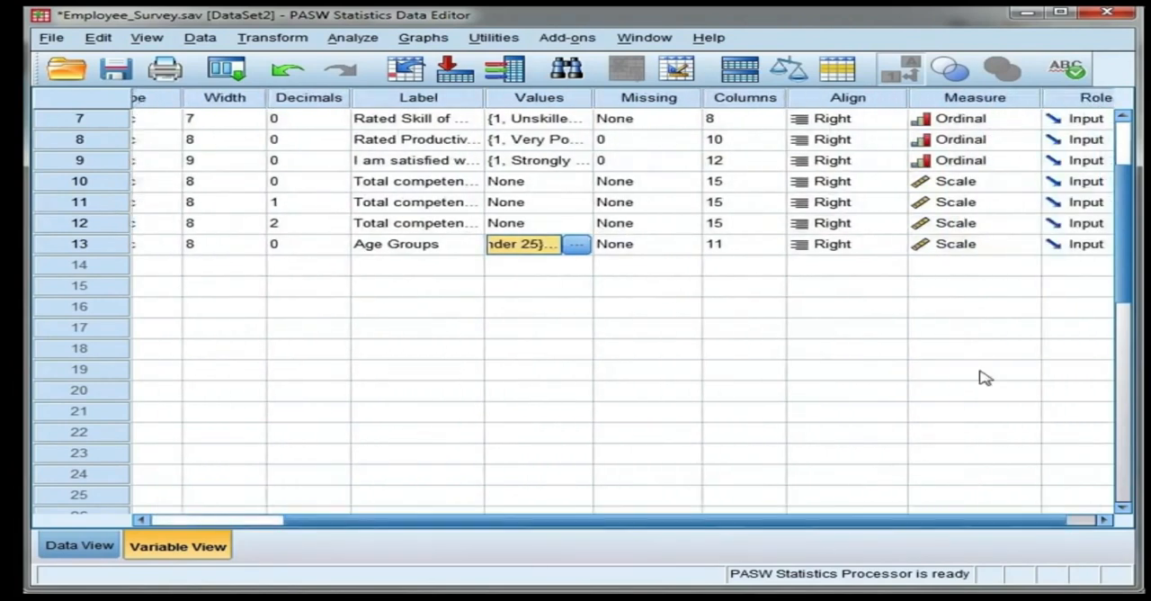
left_click(1025, 245)
left_click(1014, 288)
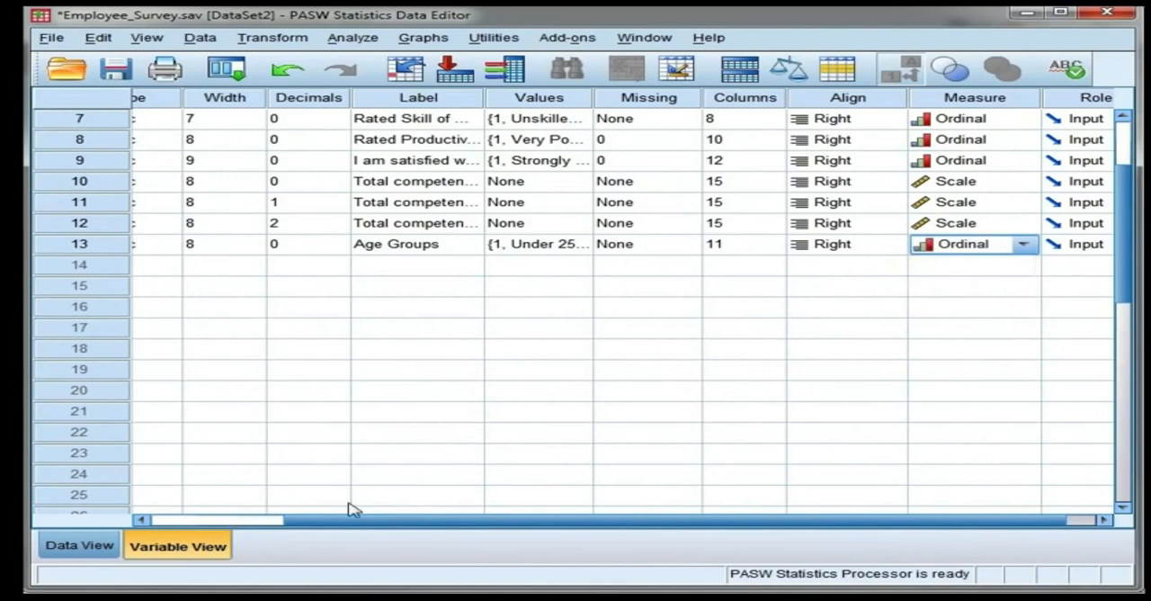
left_click_drag(351, 519, 206, 521)
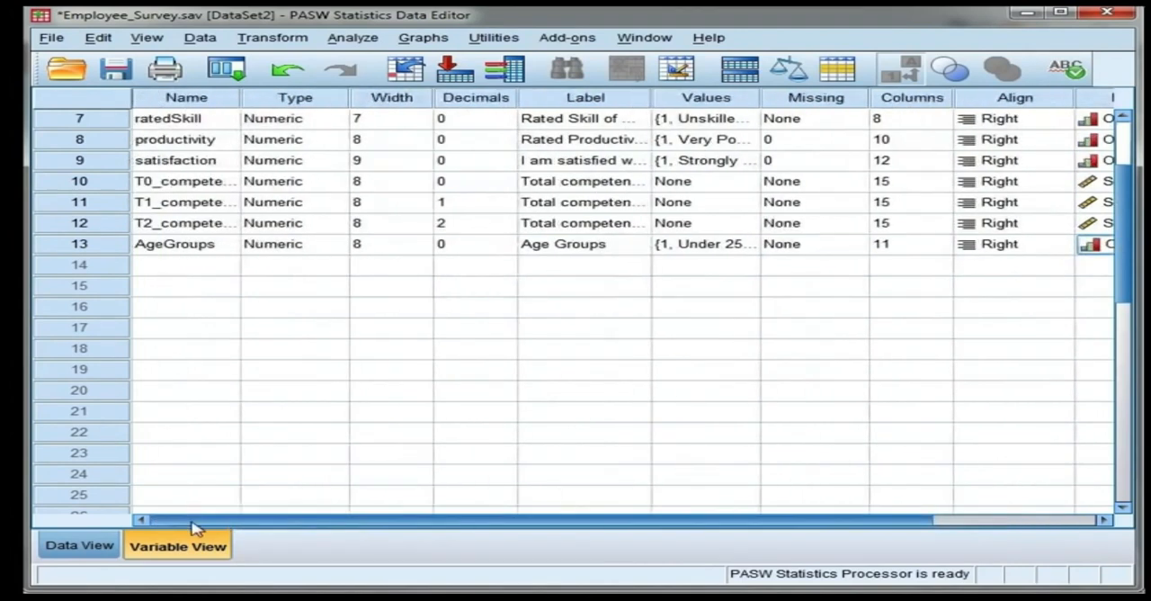
Step: Show the AgeGroups column in the data and toggle its display between value labels and numeric codes
double_click(115, 252)
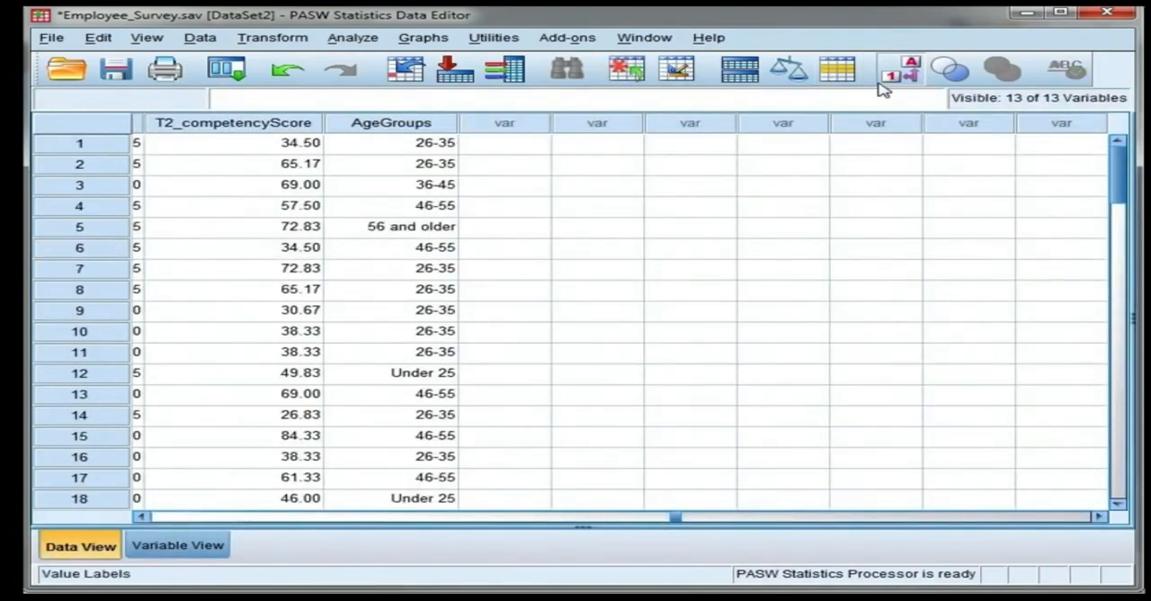
left_click(912, 76)
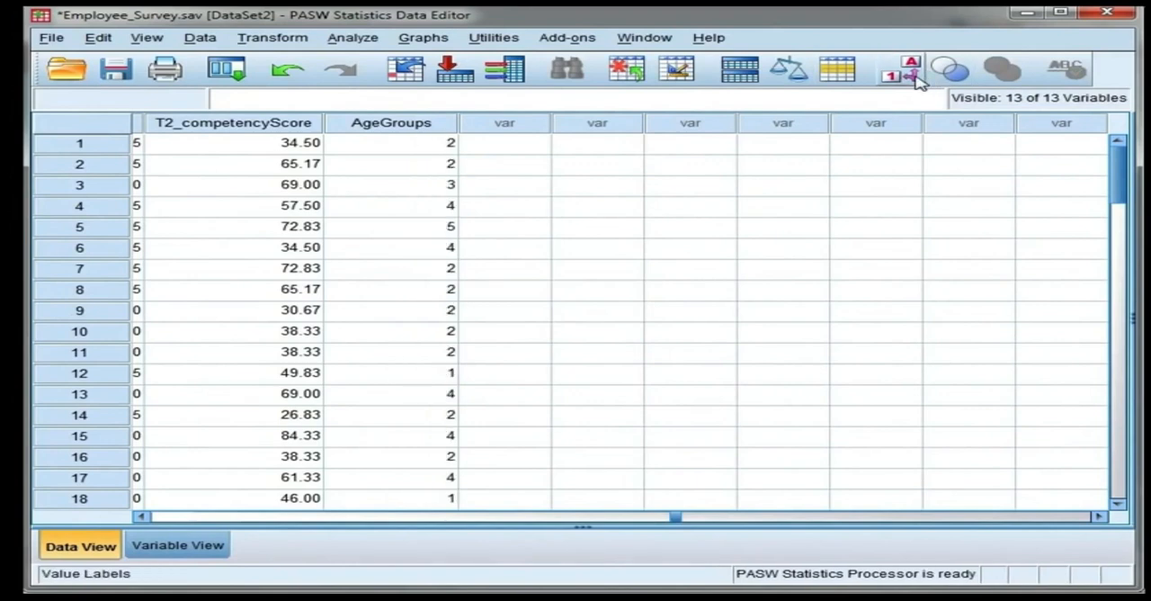
left_click(914, 75)
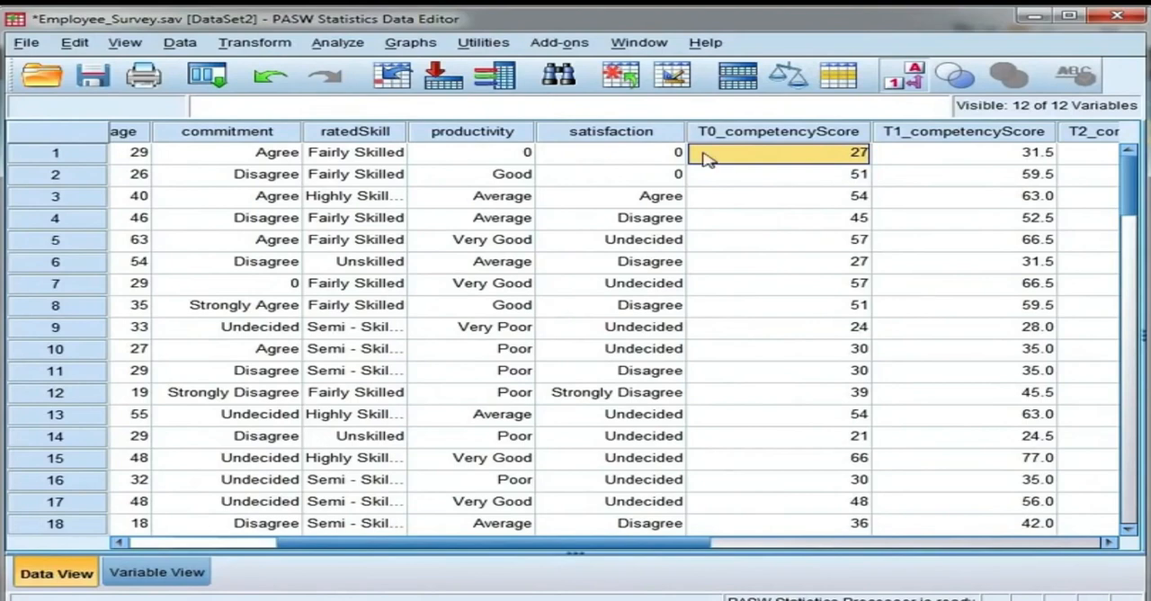
Step: Open the definition of the satisfaction variable and review its value labels
mouse_move(672, 139)
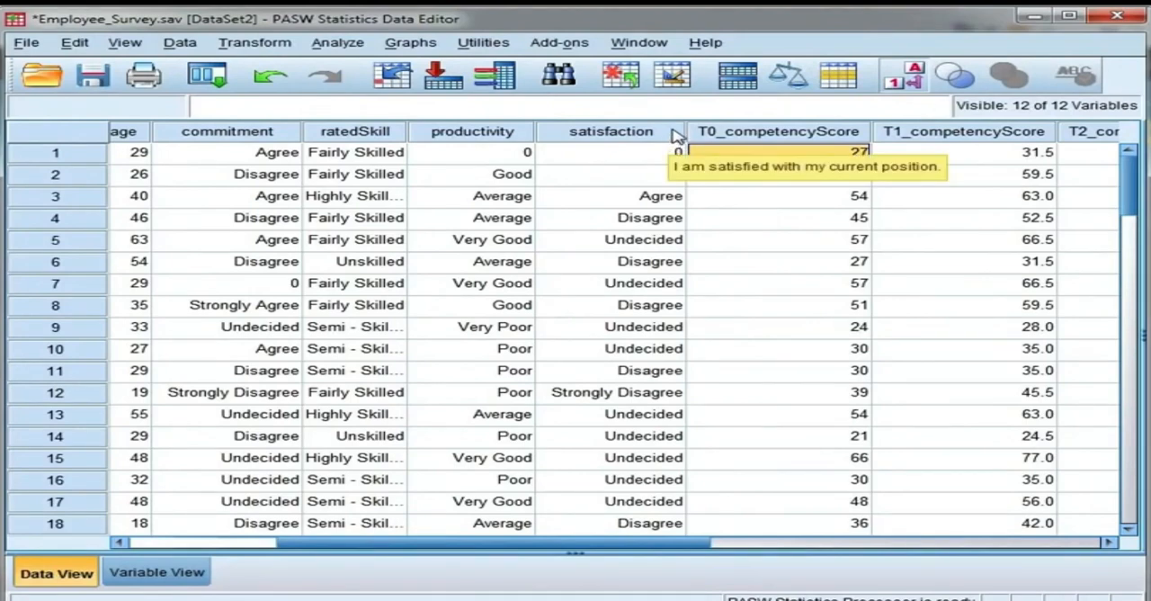
left_click(676, 136)
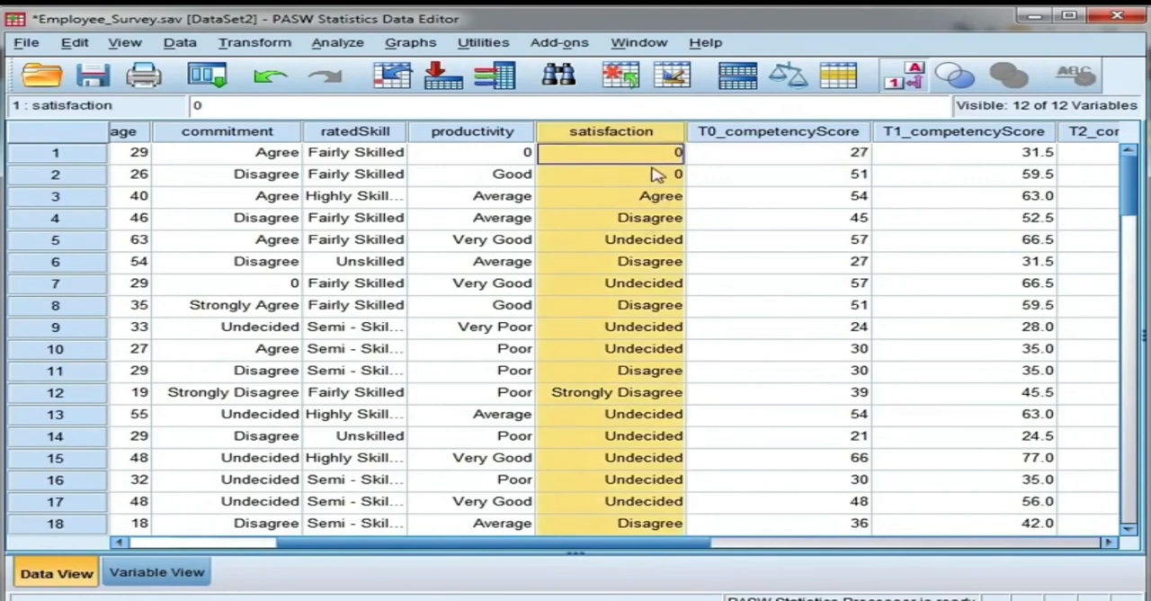
double_click(664, 135)
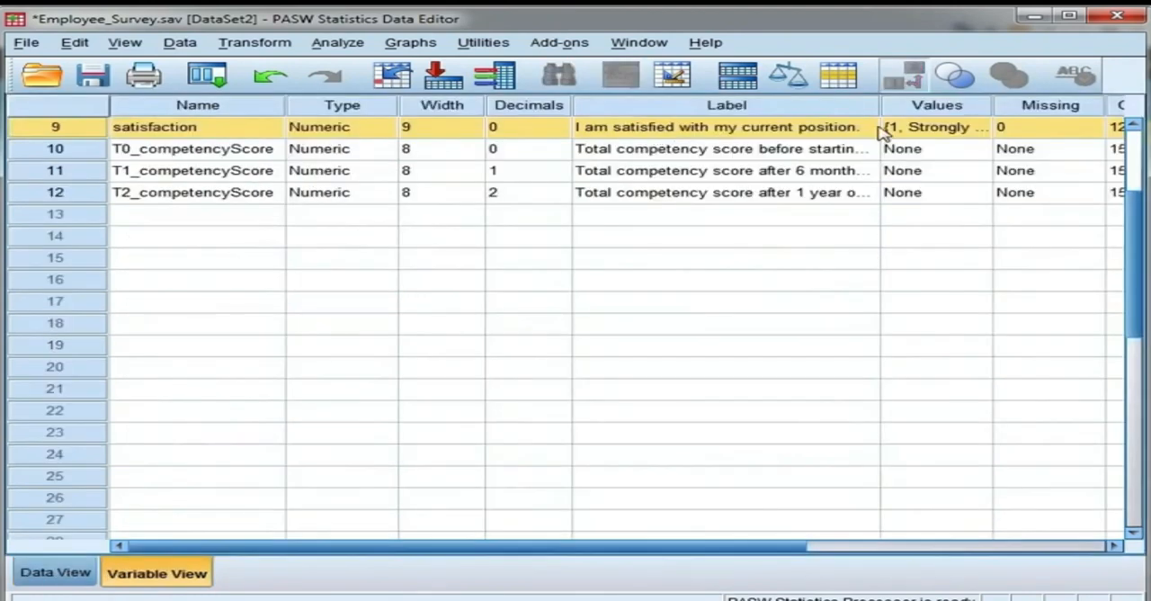
left_click(993, 133)
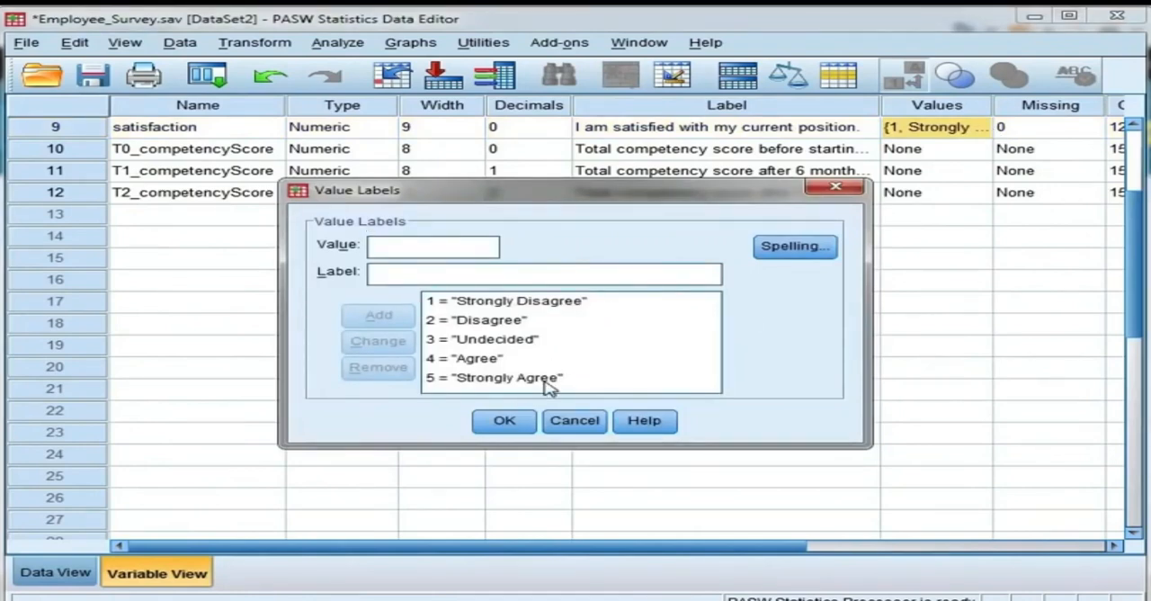
left_click(589, 309)
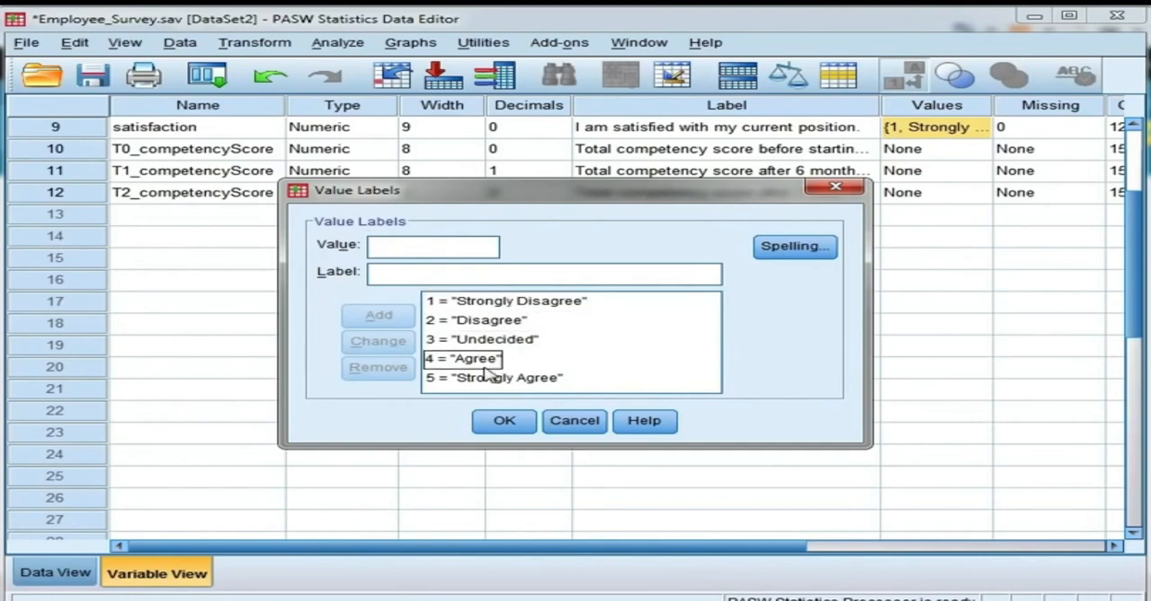
left_click(513, 422)
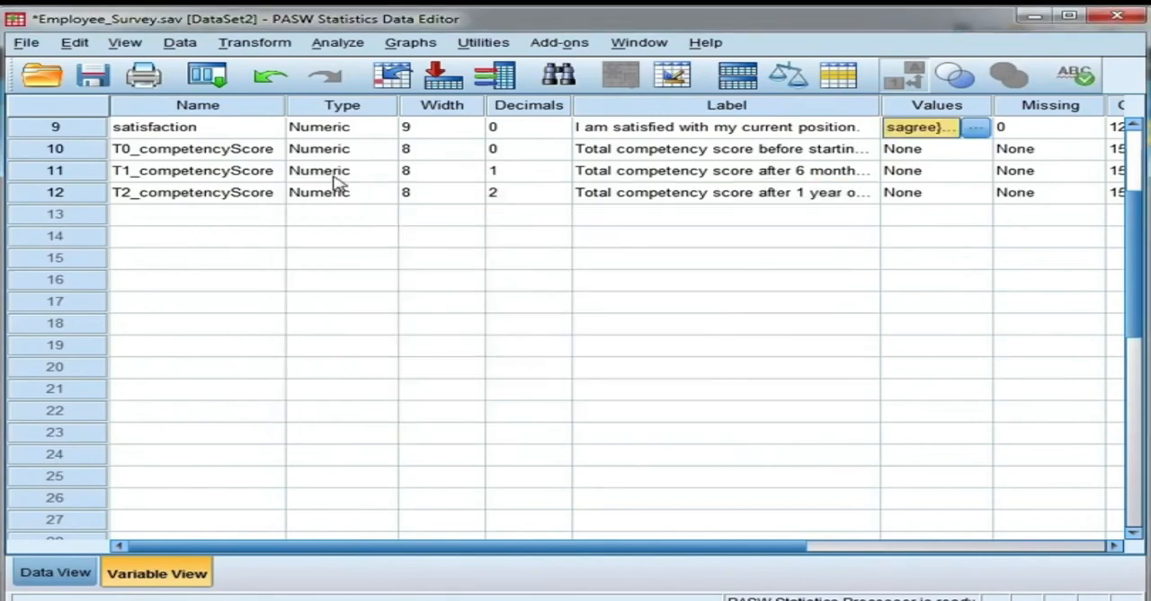
Step: Start a recode into different variables with satisfaction as the input variable
left_click(256, 45)
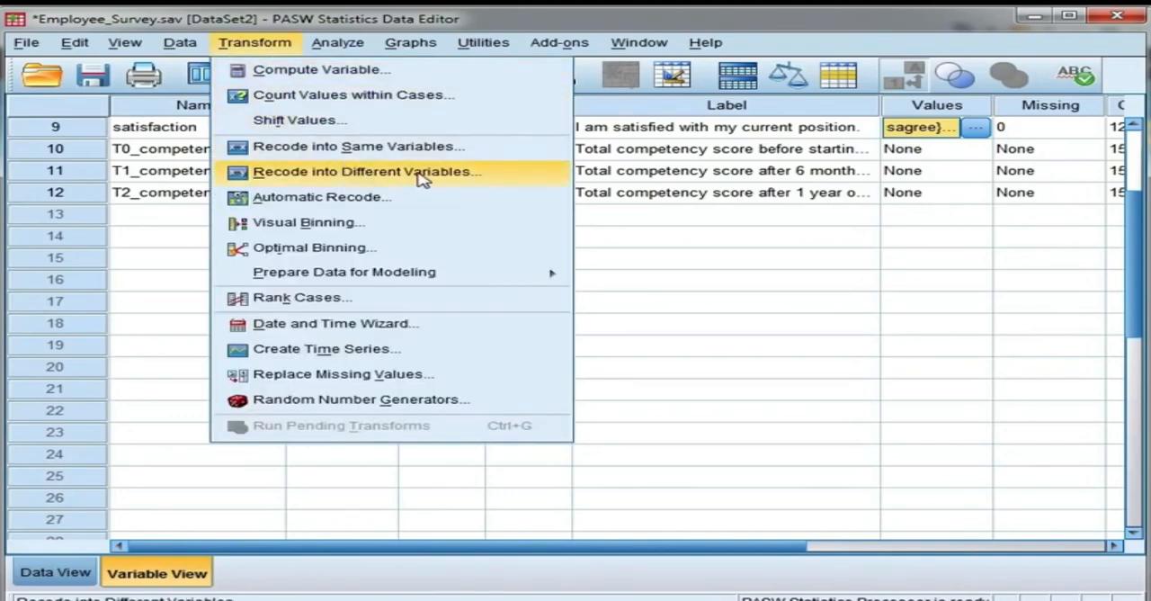
left_click(519, 177)
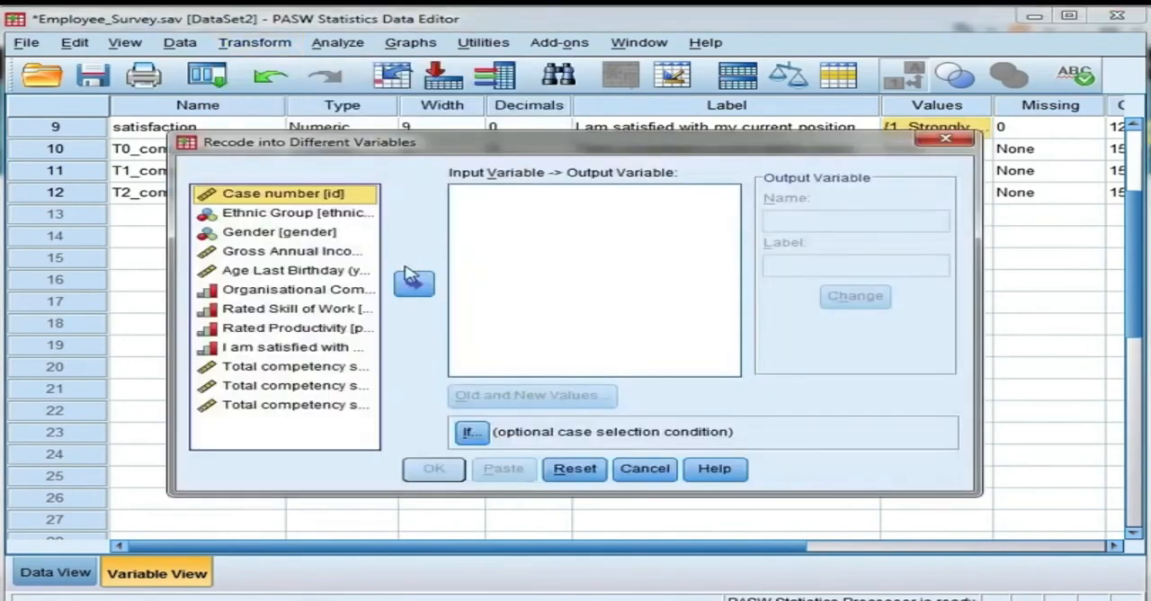
left_click(360, 348)
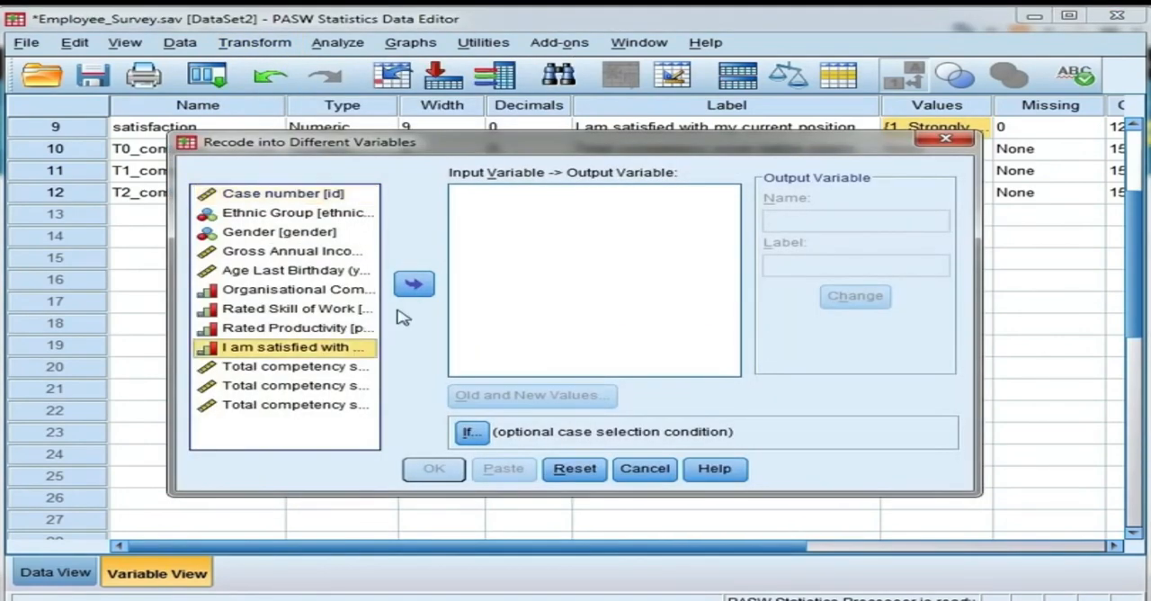
left_click(415, 285)
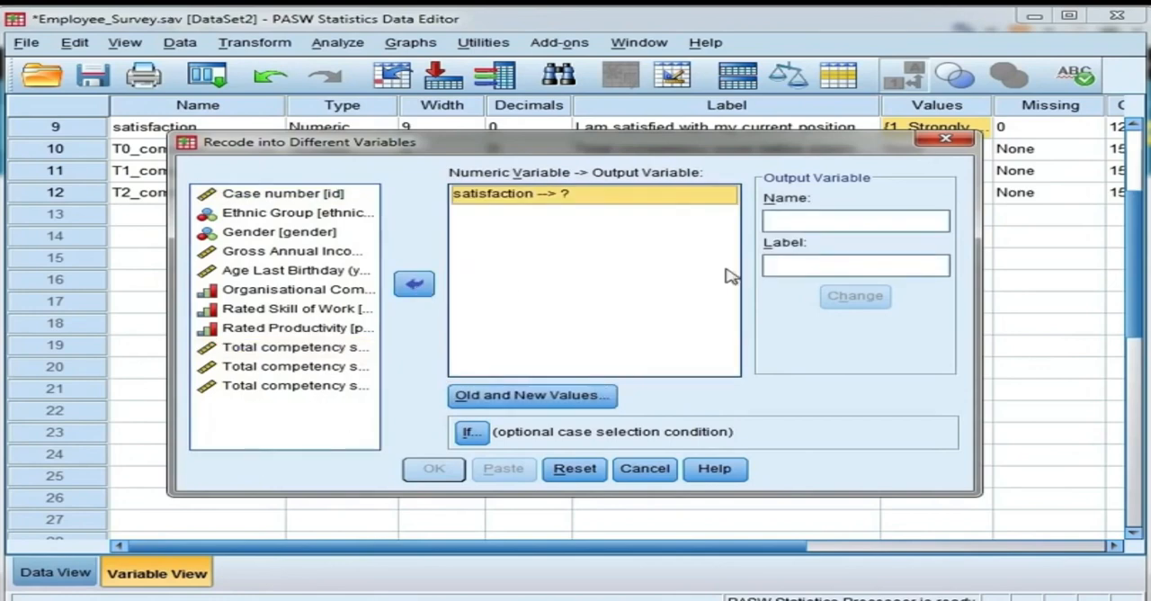
Step: Name the output variable satisfaction_regrouped and assign it to the satisfaction recode
left_click(819, 218)
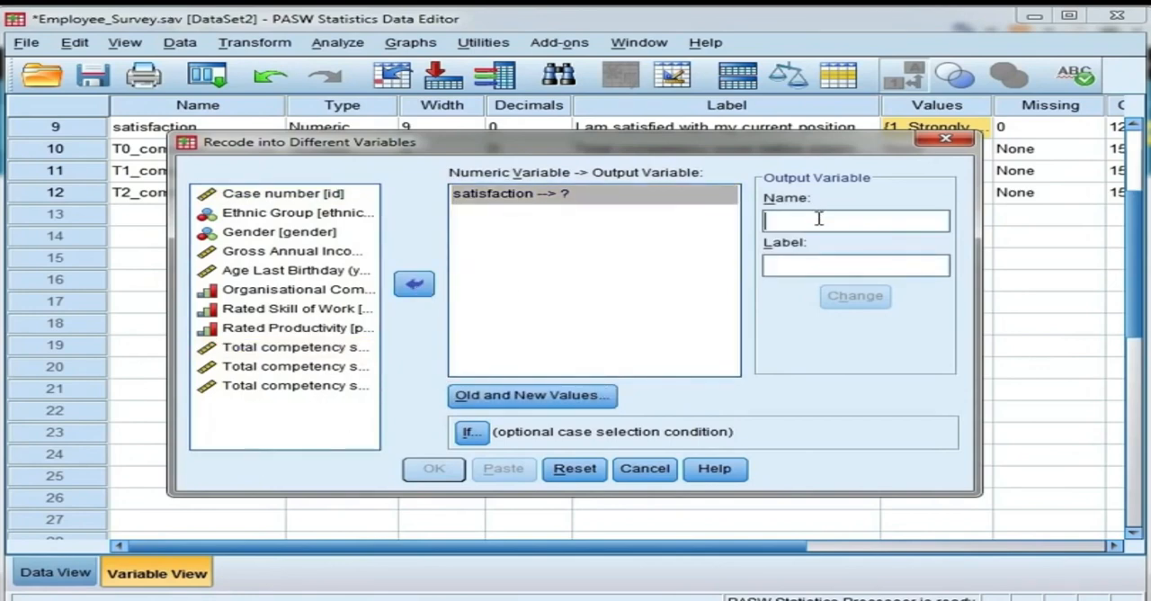
type("satisfactio")
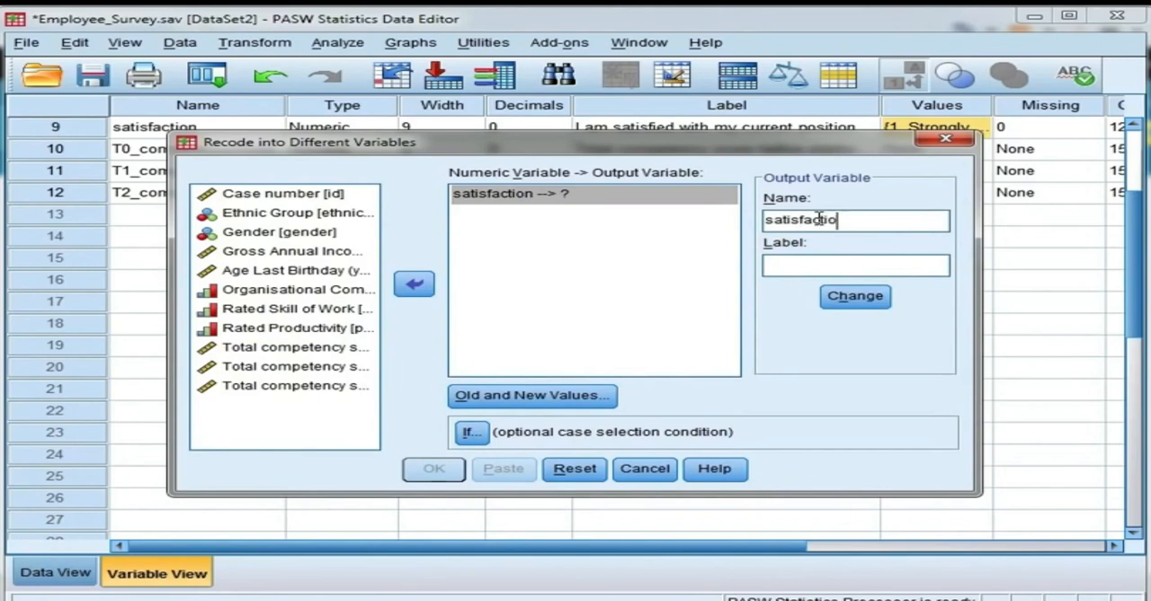
type("n_regrouped")
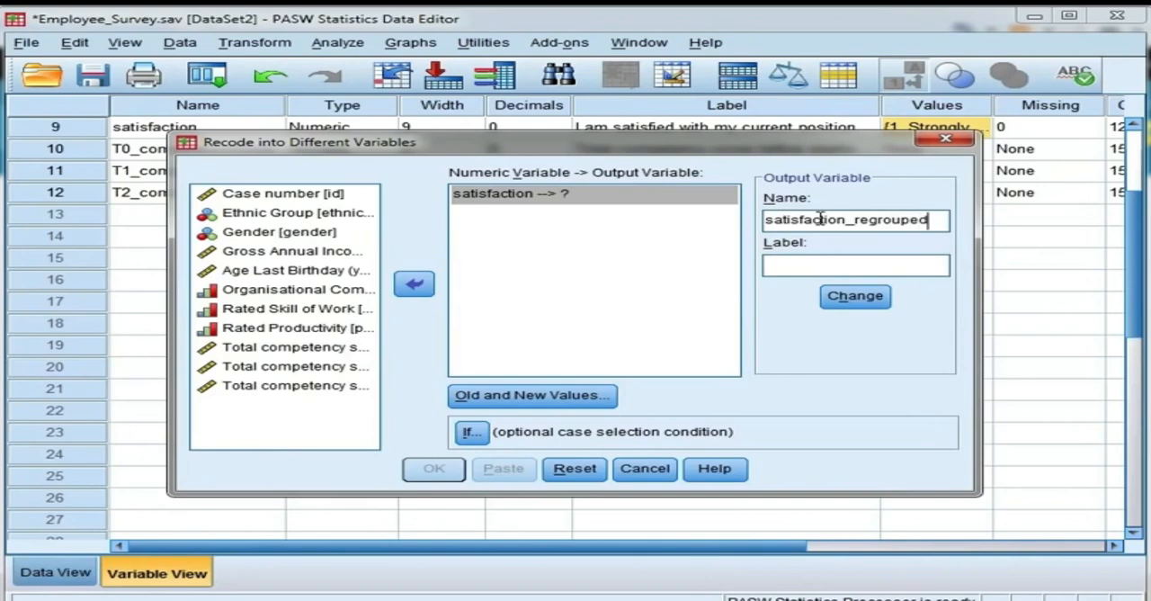
left_click(855, 296)
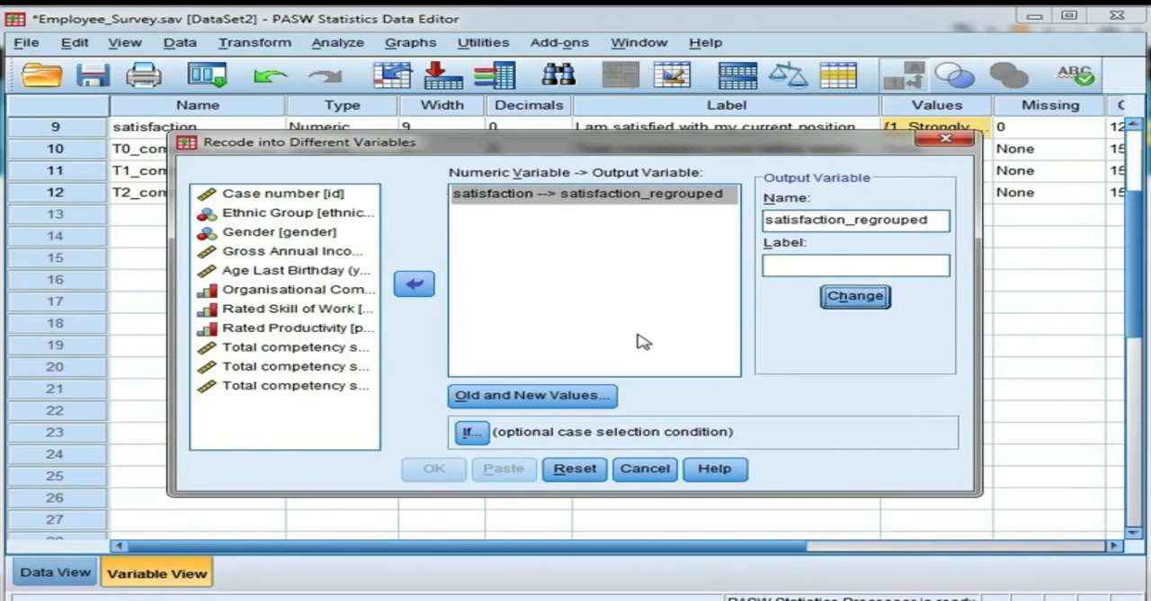
Step: Define the recode's old and new values so that old values 1 and 2 both become new value 1
left_click(611, 407)
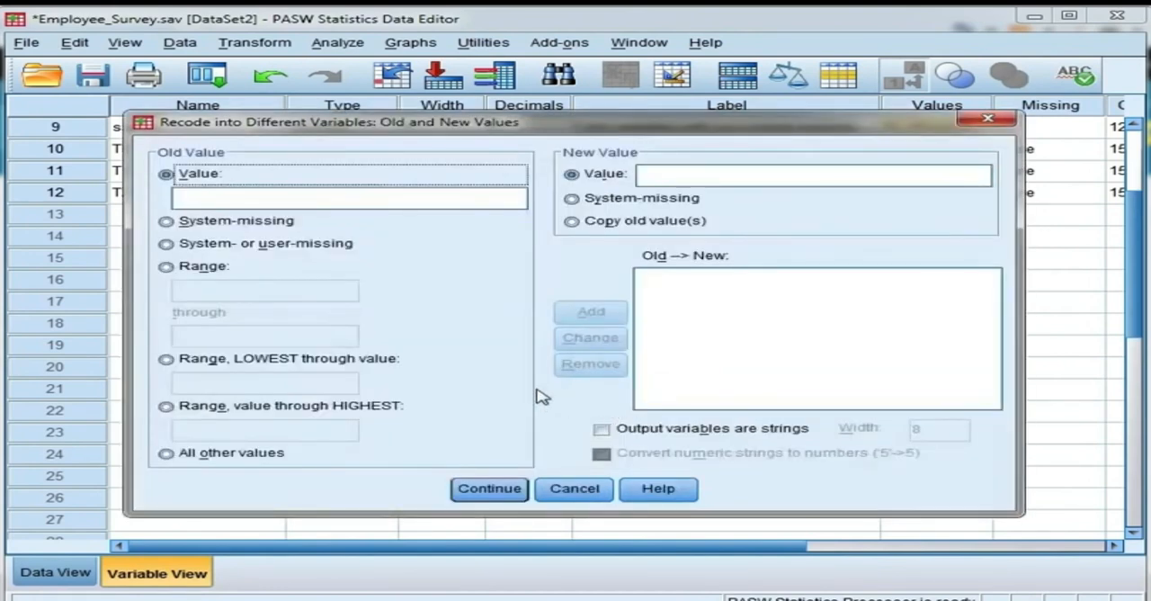
left_click(443, 201)
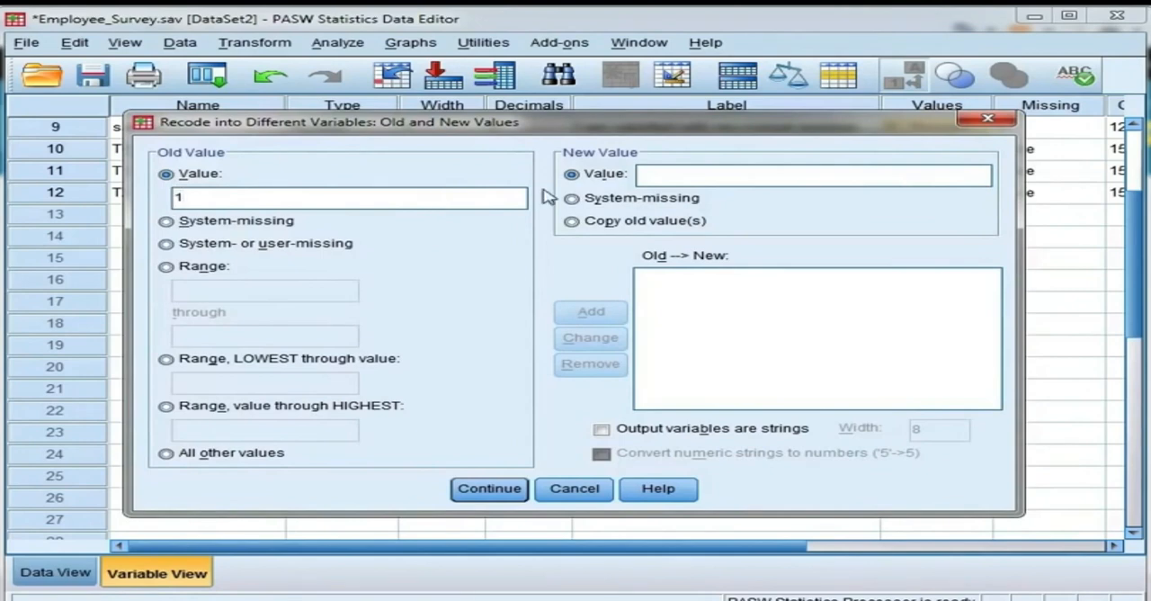
left_click(655, 177)
type("1")
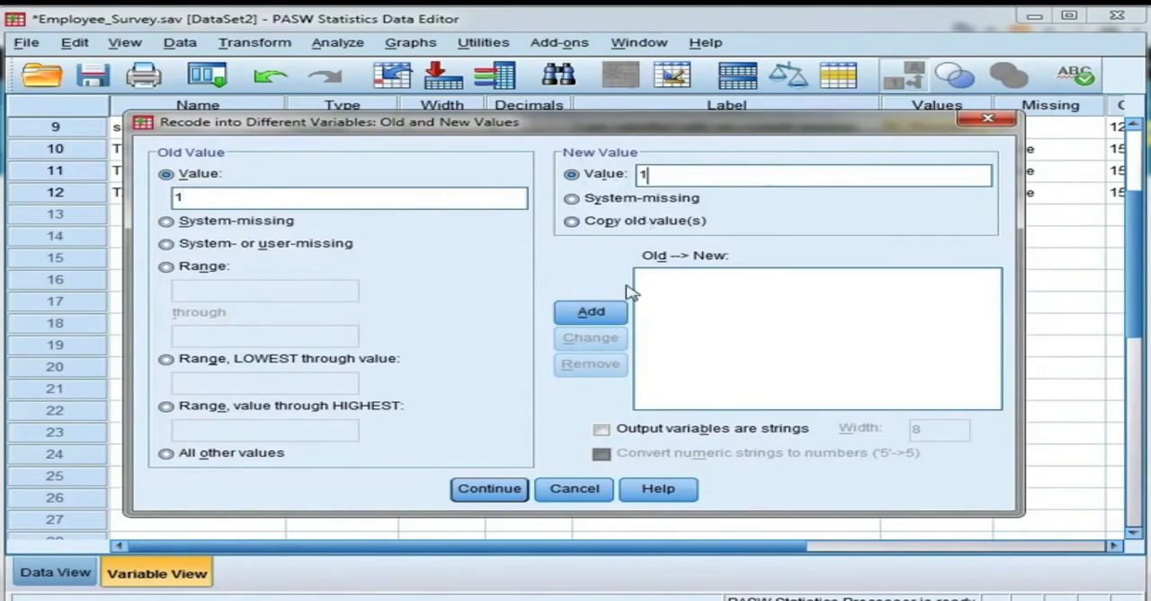
left_click(615, 313)
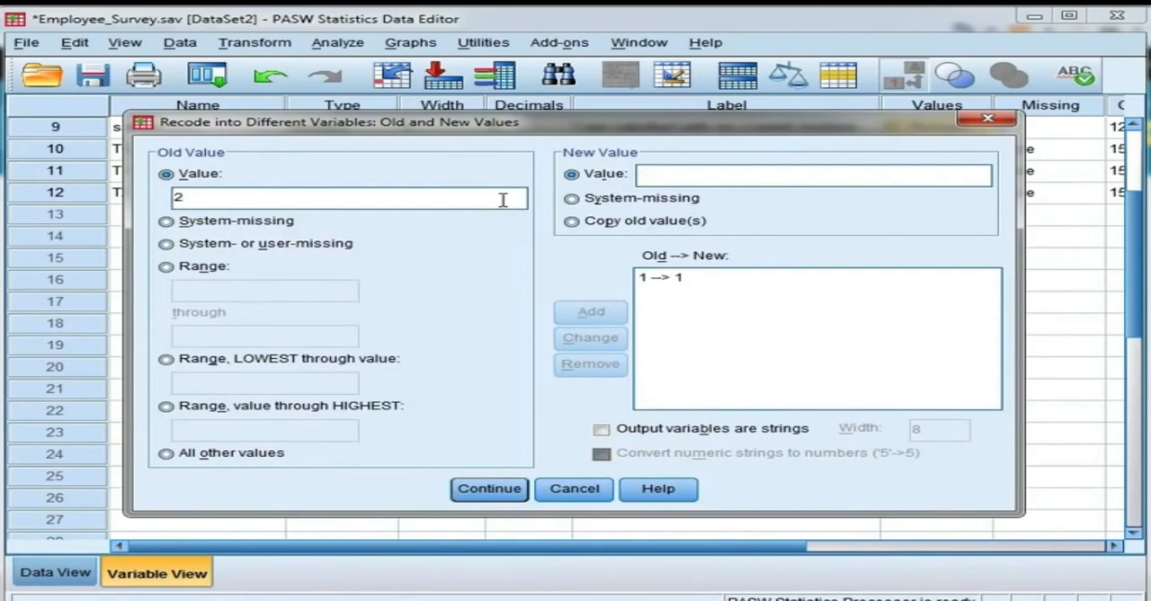
left_click(503, 199)
type("2")
left_click(645, 177)
type("1")
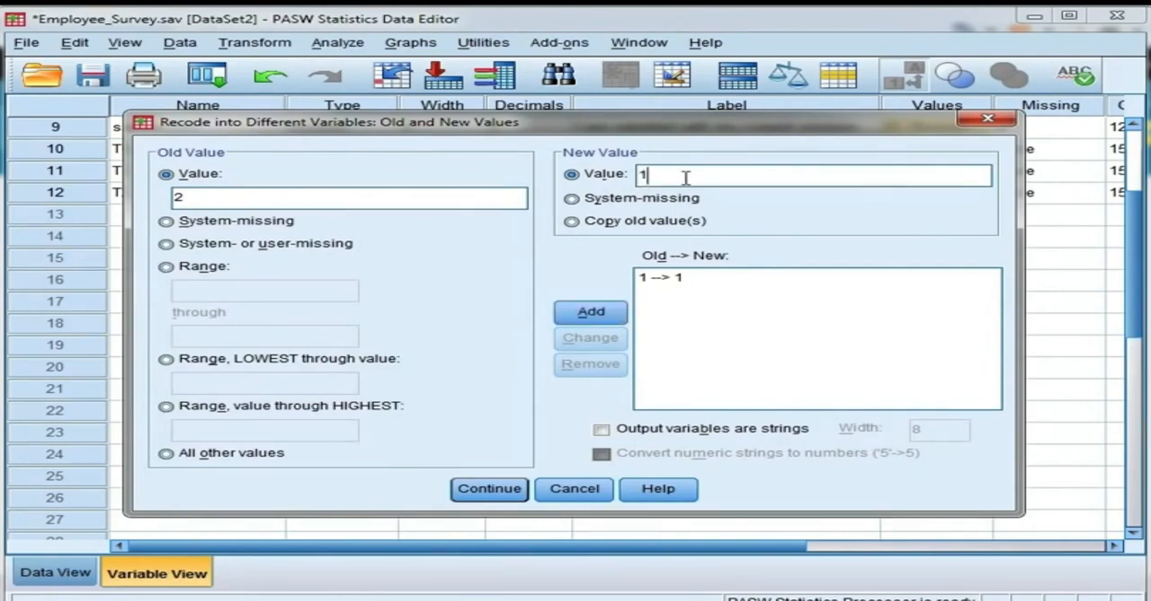
left_click(594, 313)
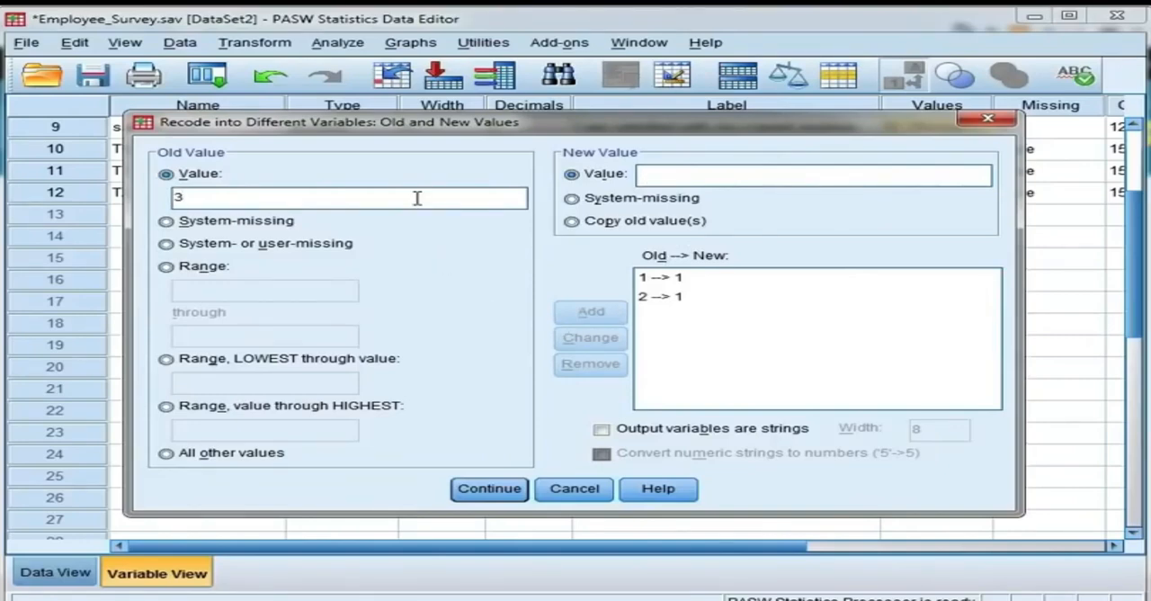
Step: Add a recode rule that turns old value 3 into new value 2
left_click(653, 175)
type("2")
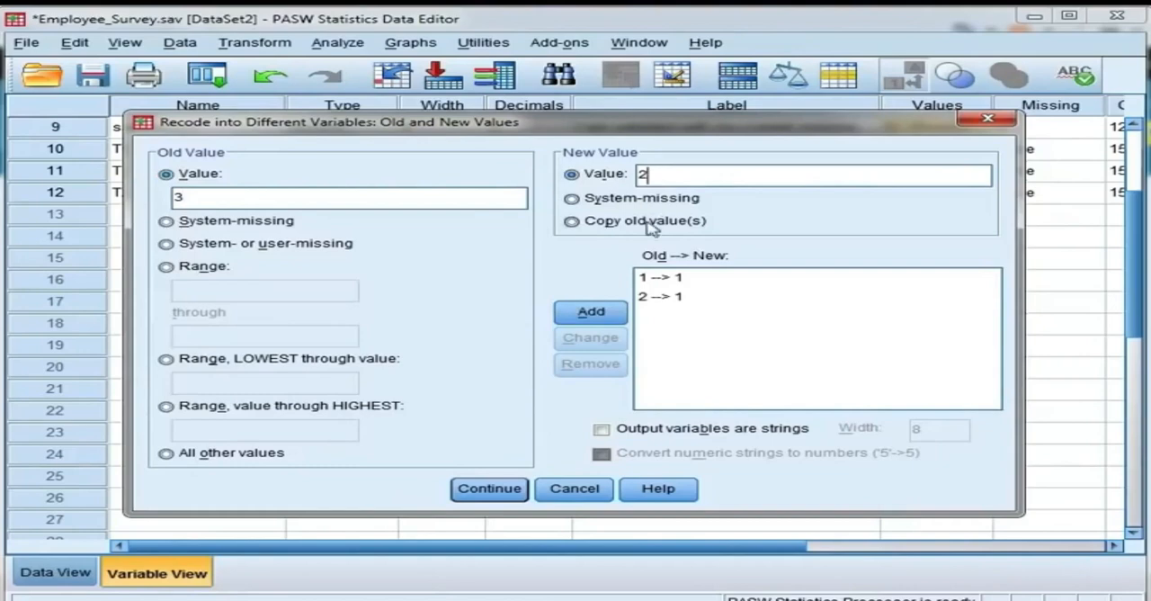
left_click(615, 313)
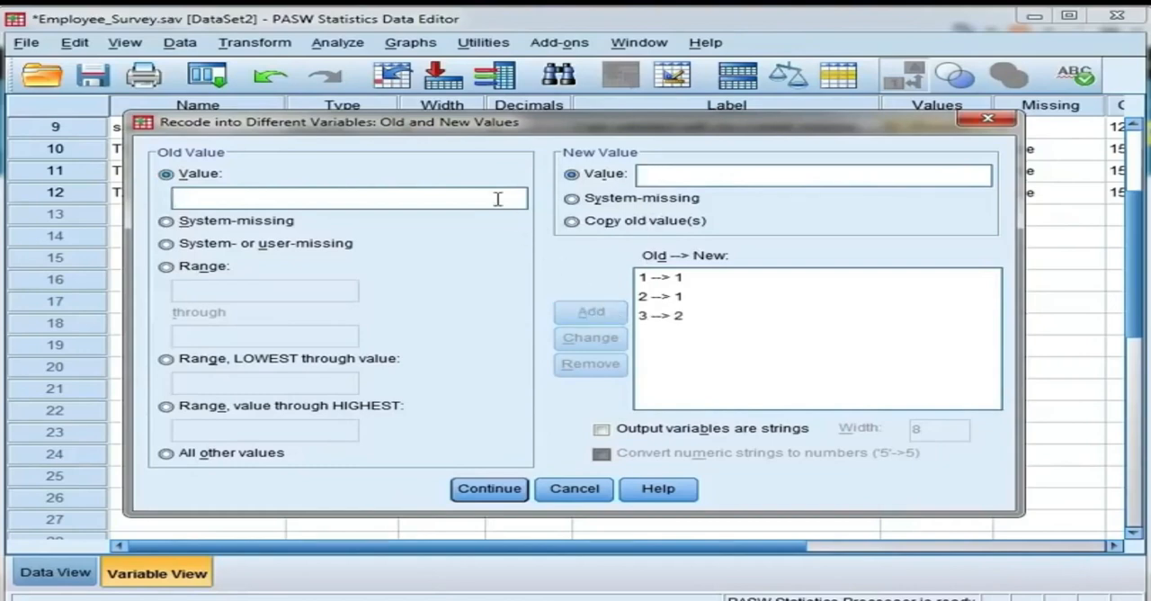
Step: Add recode rules that turn old values 4 and 5 into new value 3
left_click(661, 174)
type("3")
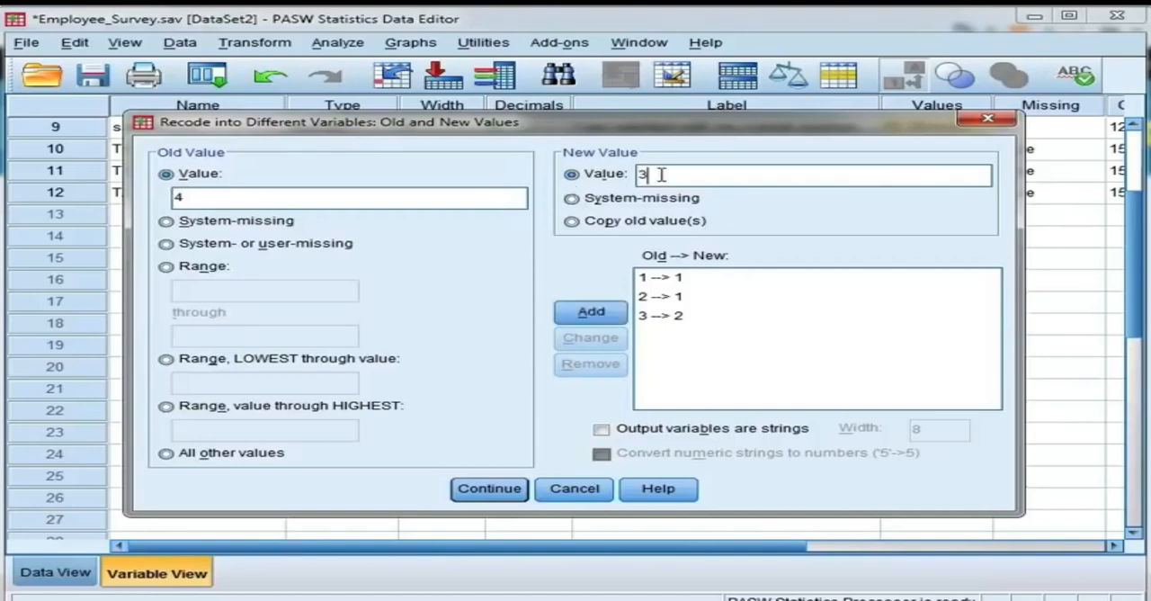
left_click(621, 313)
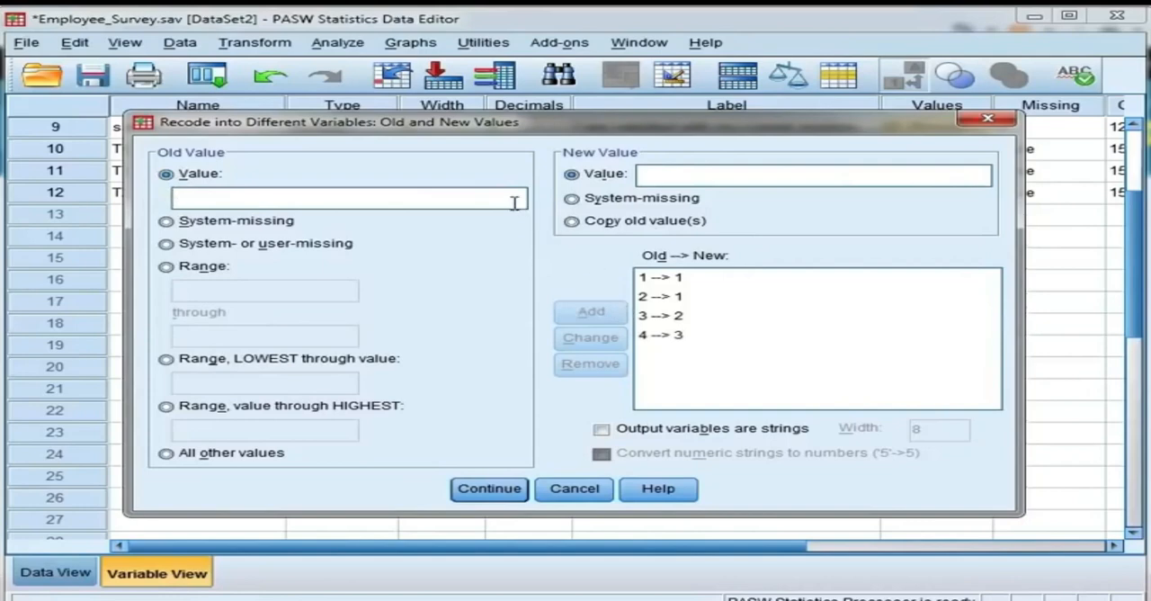
left_click(669, 174)
type("3")
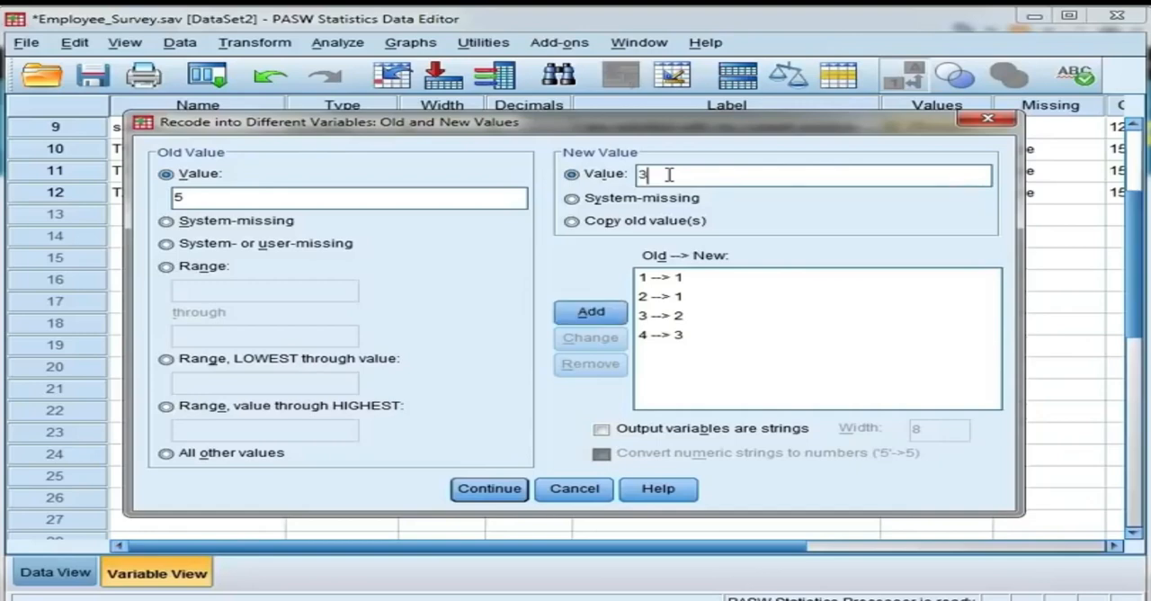
left_click(620, 315)
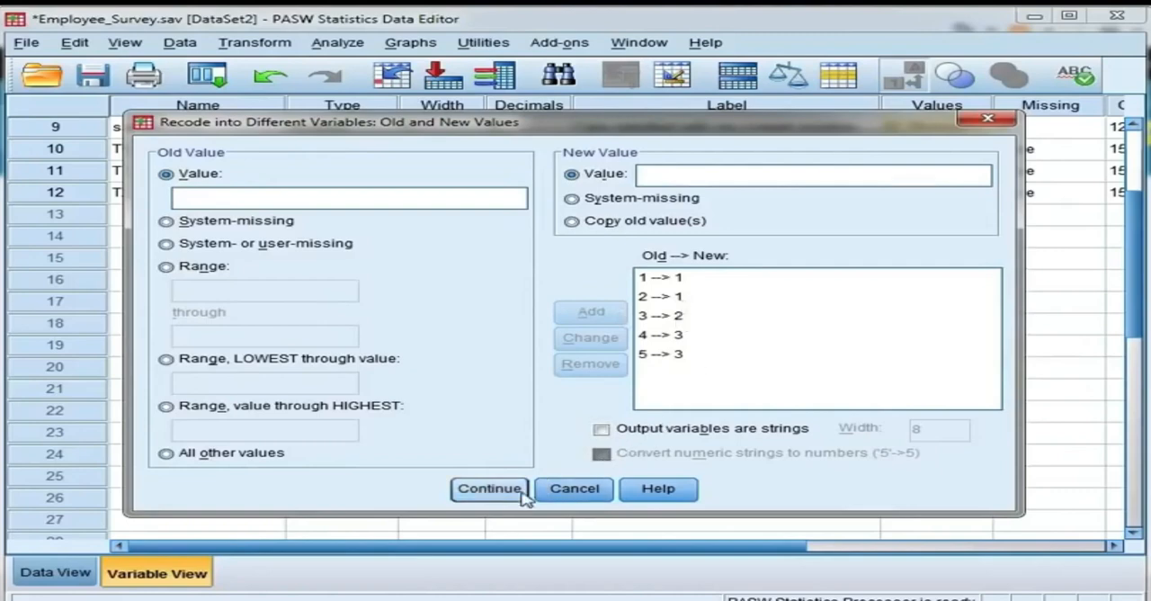
Step: Accept the value mappings, run the satisfaction recode, and return to the variable definitions in the Data Editor
left_click(490, 489)
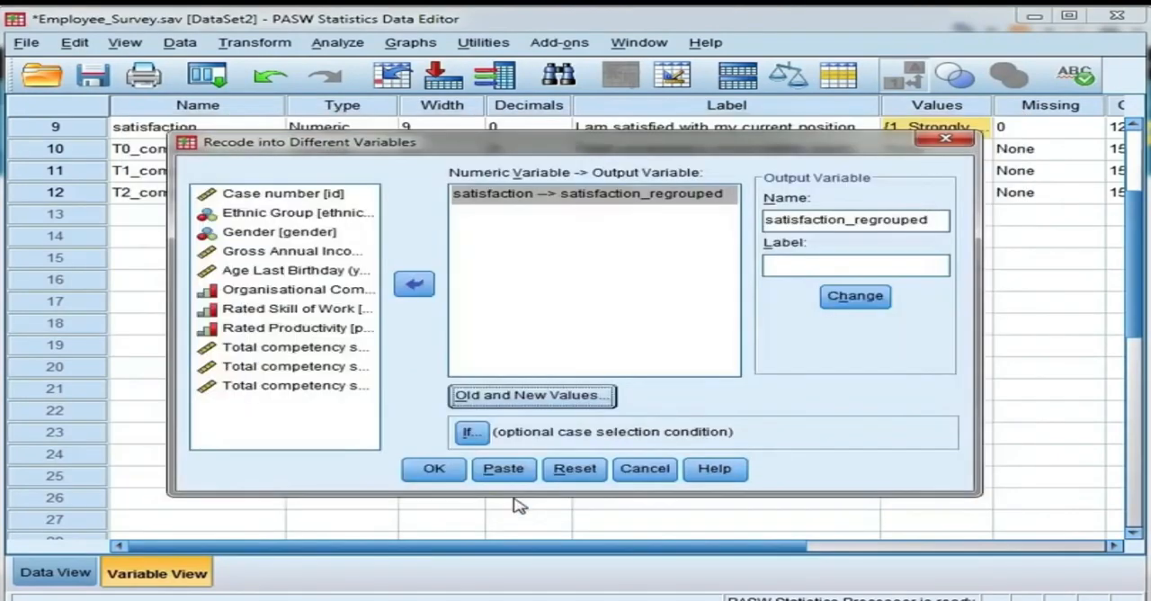
left_click(457, 474)
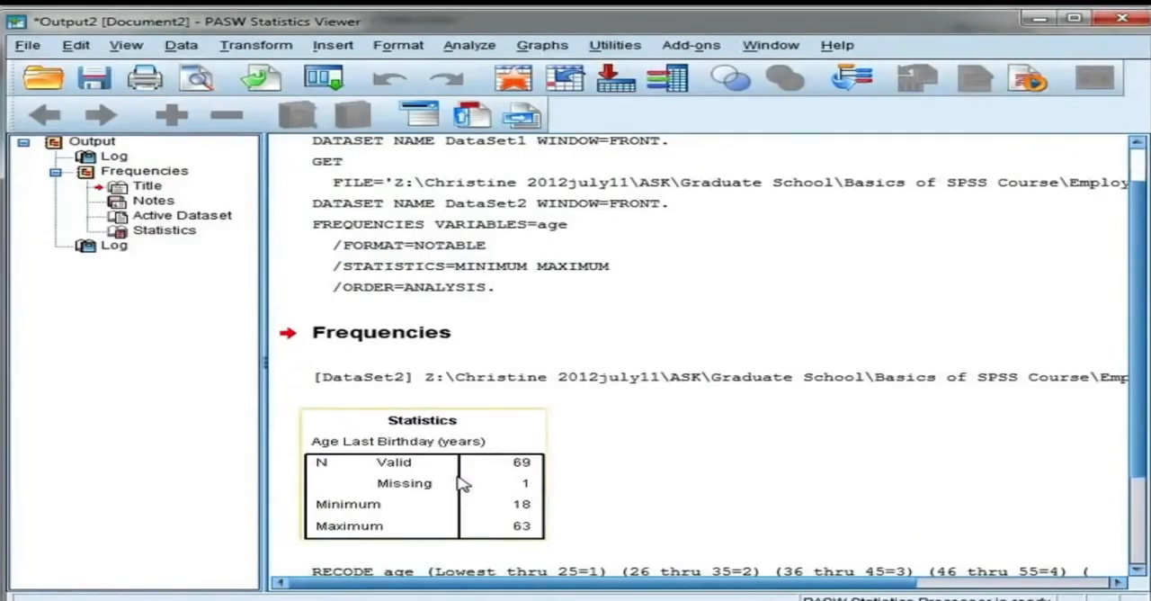
left_click(589, 599)
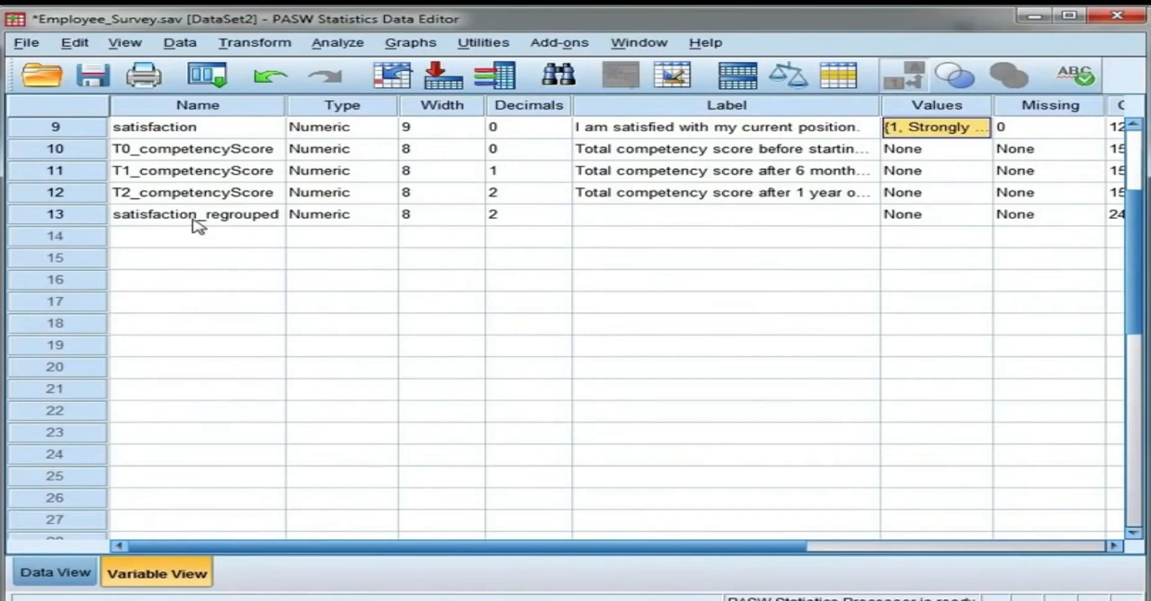
Step: Set the decimals of satisfaction_regrouped to 0 and its variable label to "Satisfaction with 3 groups"
left_click(567, 219)
left_click(561, 218)
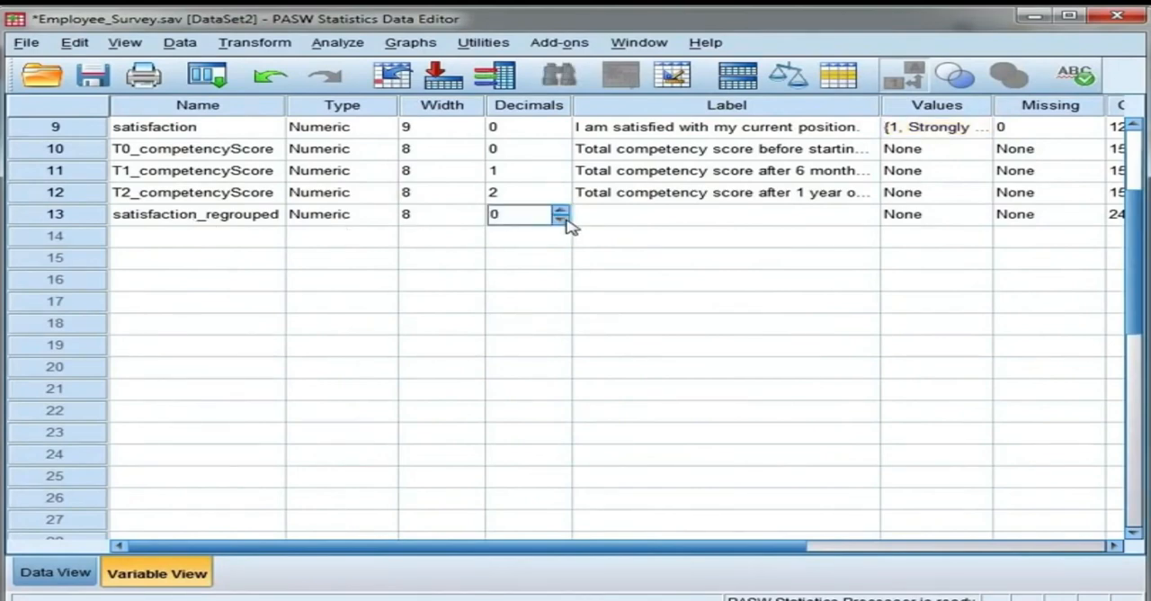
left_click(713, 218)
type("Satisfaction with 3 groups")
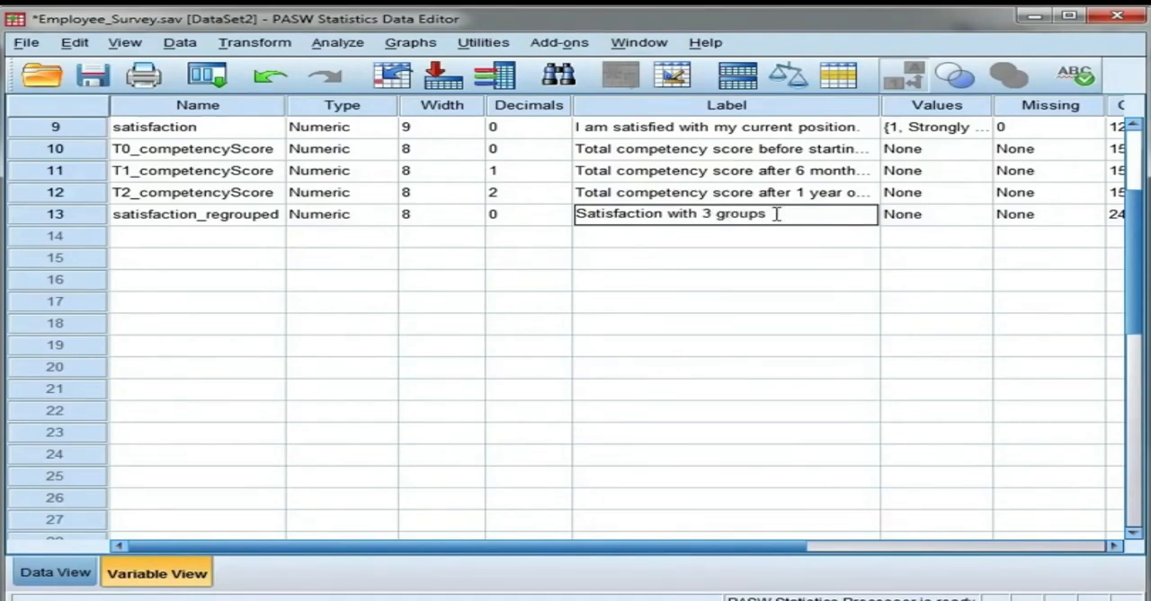
Step: Add the value label "Disagree or Strongly Disagree" for value 1 of satisfaction_regrouped
left_click(984, 217)
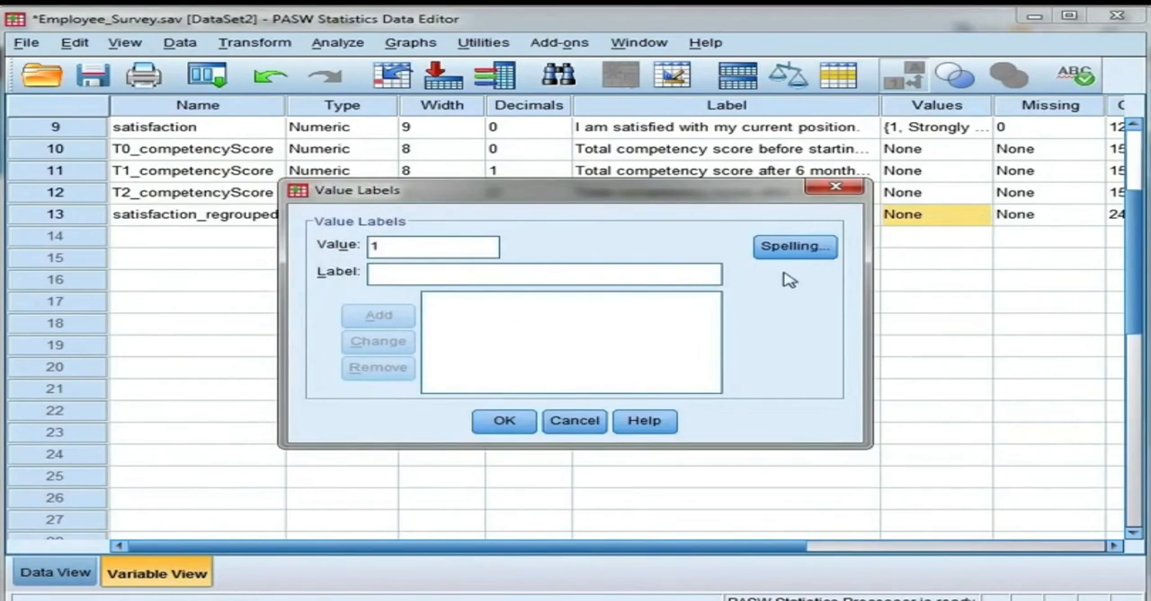
left_click(708, 275)
type("Disagree")
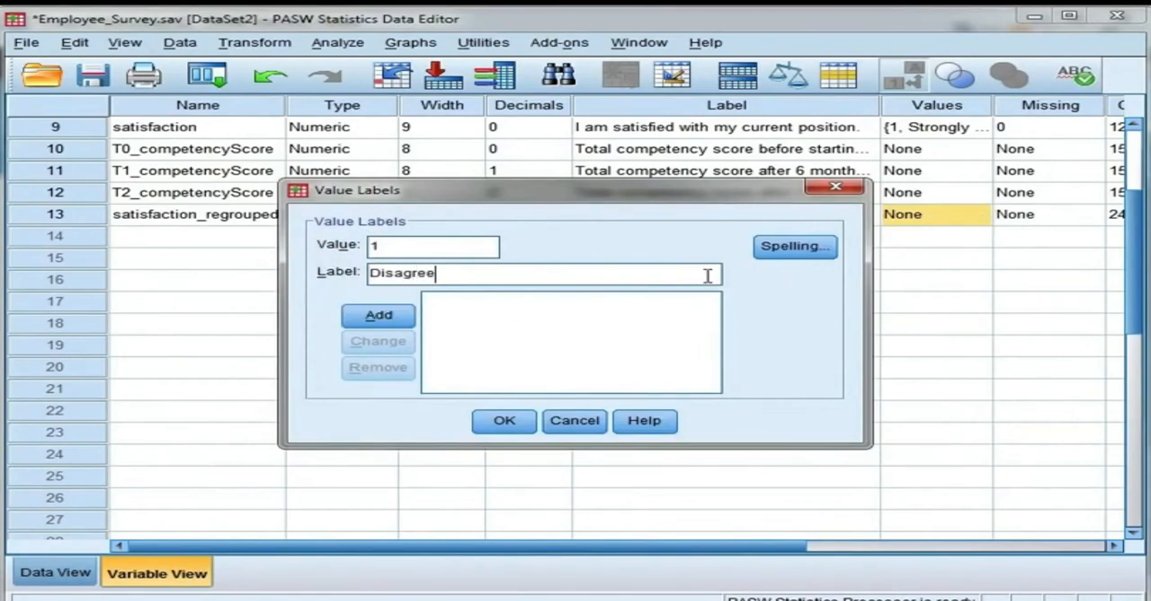
type(" or sStrongly ")
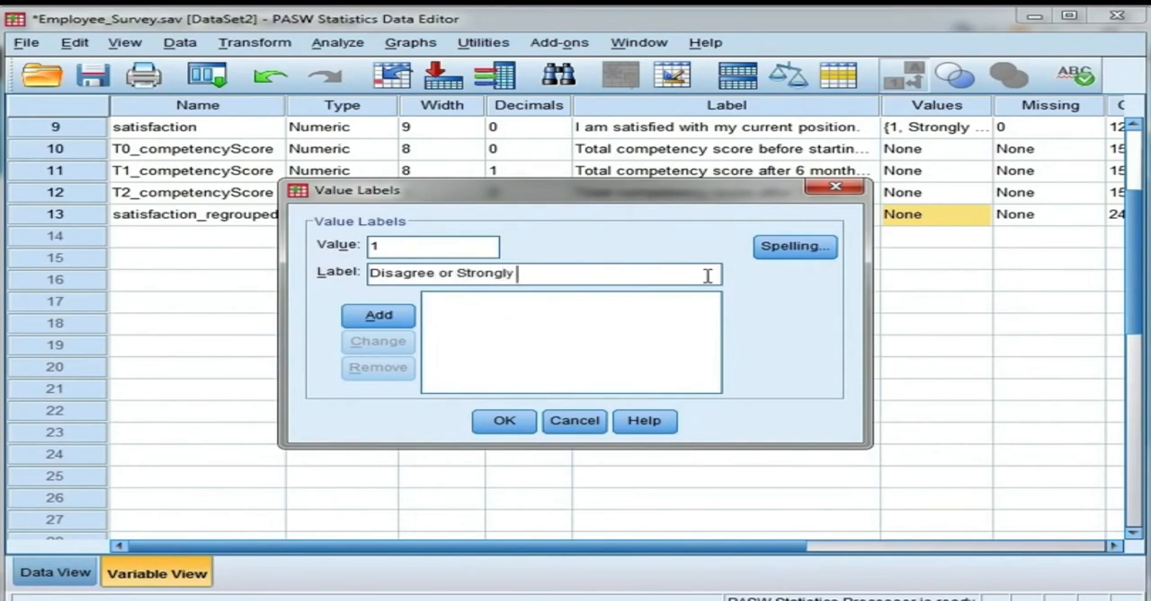
type("Disagree")
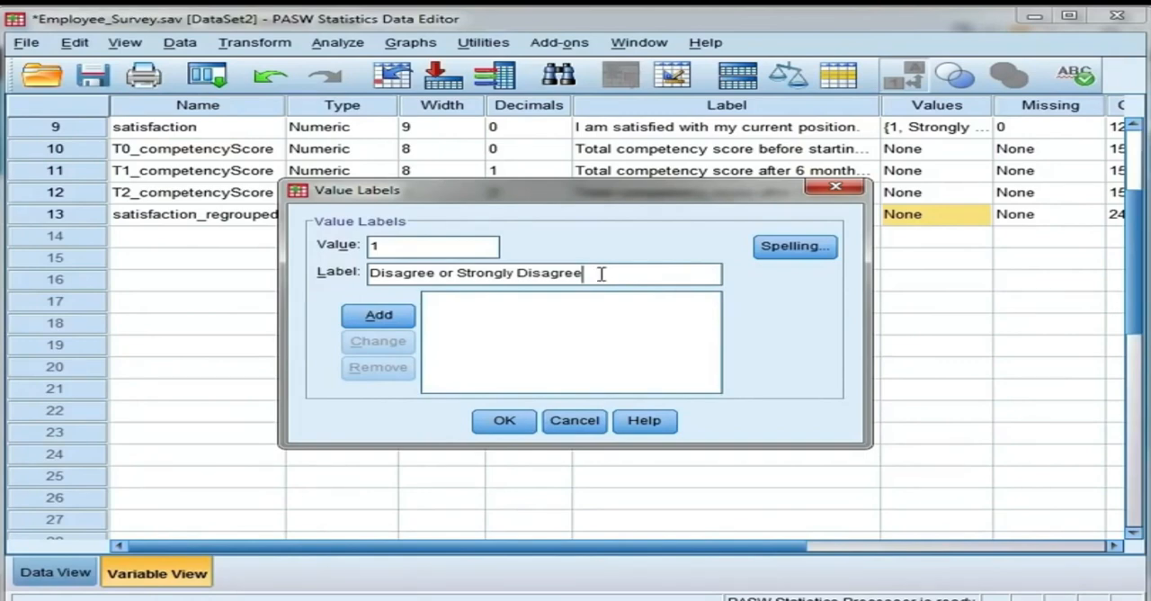
left_click(407, 323)
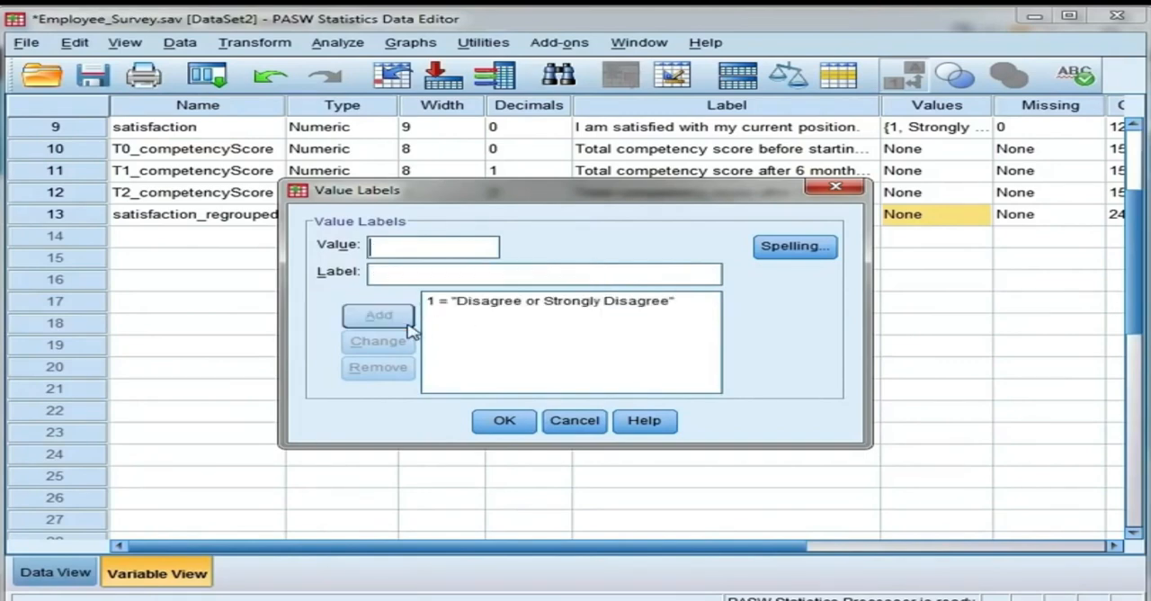
Step: Add the value label "Undecided" for value 2 of satisfaction_regrouped
type("2")
left_click(416, 275)
type("Undecided")
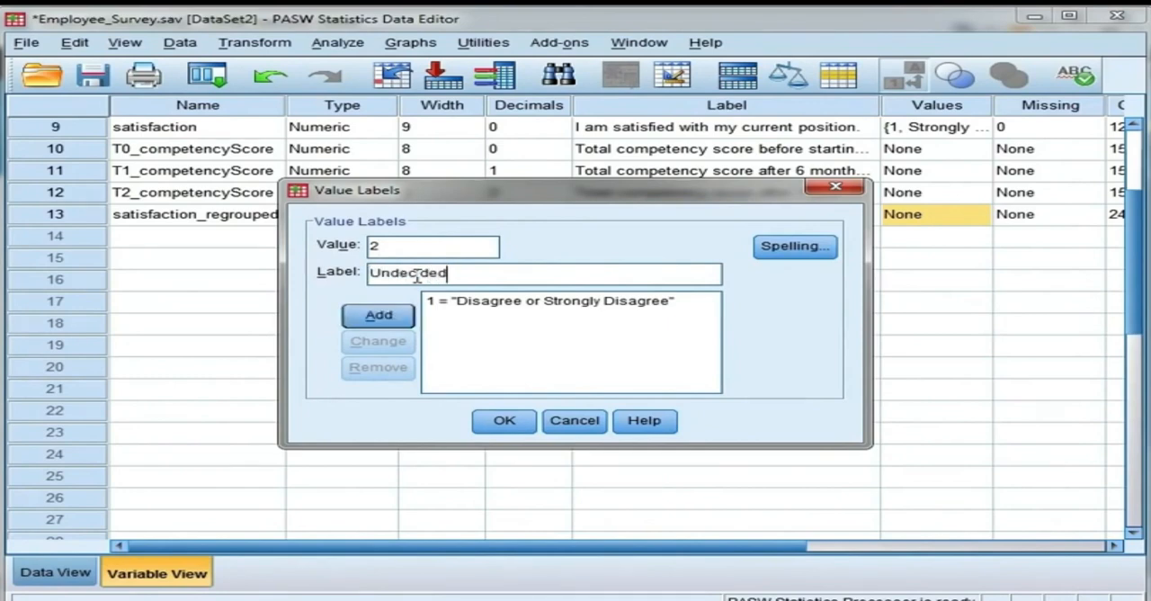
left_click(405, 316)
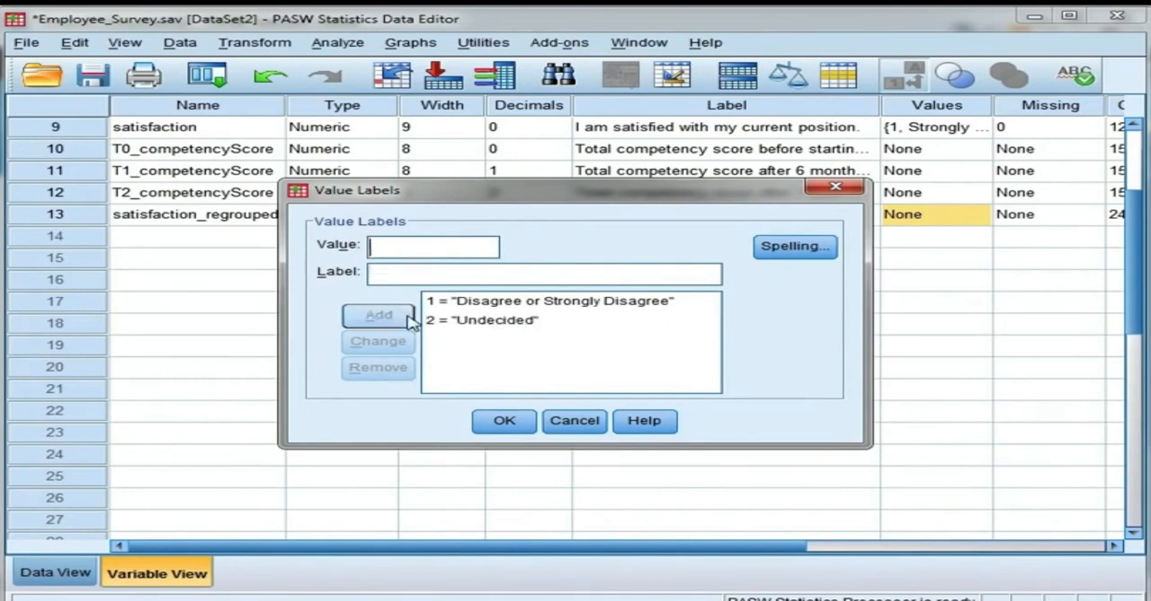
Step: Add the value label "Agree or Strongly Agree" for value 3 and apply the value labels to satisfaction_regrouped
left_click(428, 275)
type("Ag")
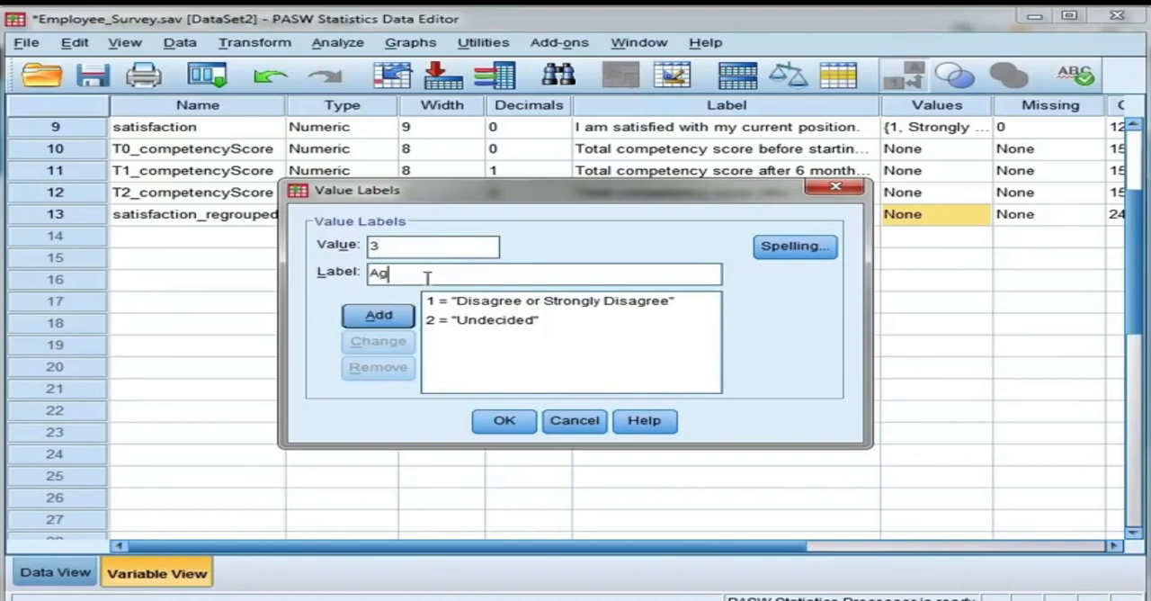
type("ree or Strongly Agree")
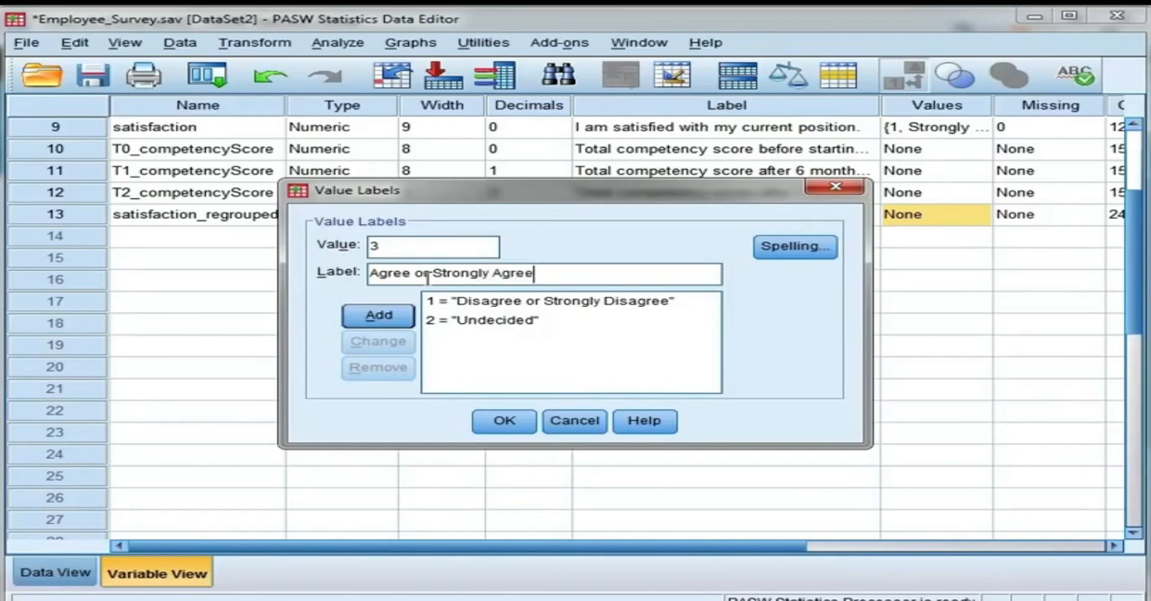
left_click(379, 315)
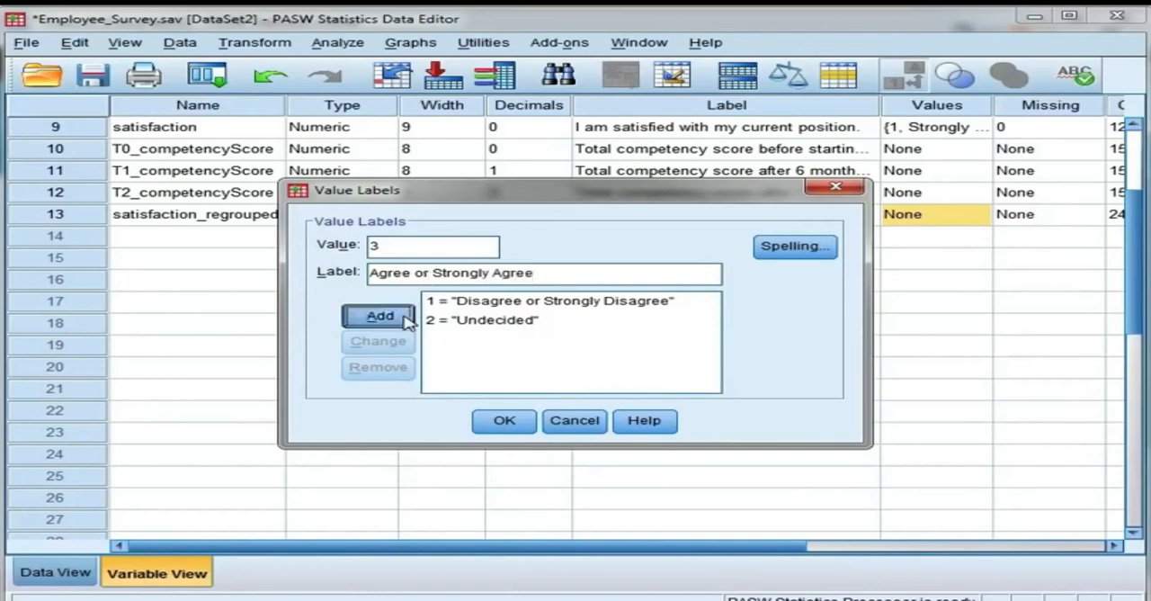
left_click(504, 422)
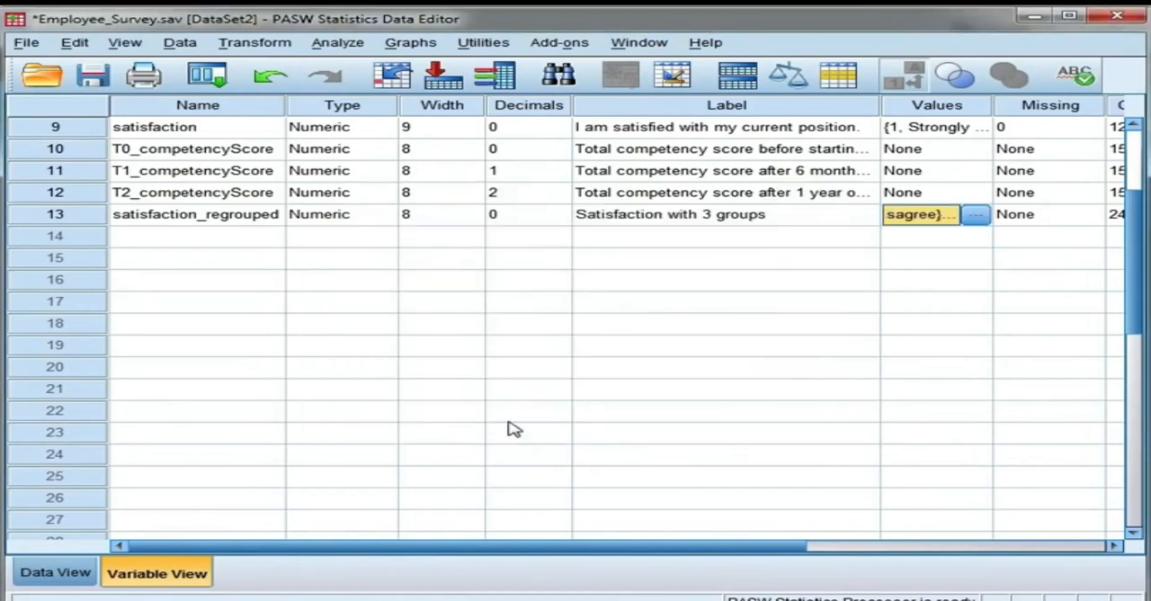
Step: Set the measurement level of satisfaction_regrouped to Ordinal
left_click_drag(612, 546, 861, 561)
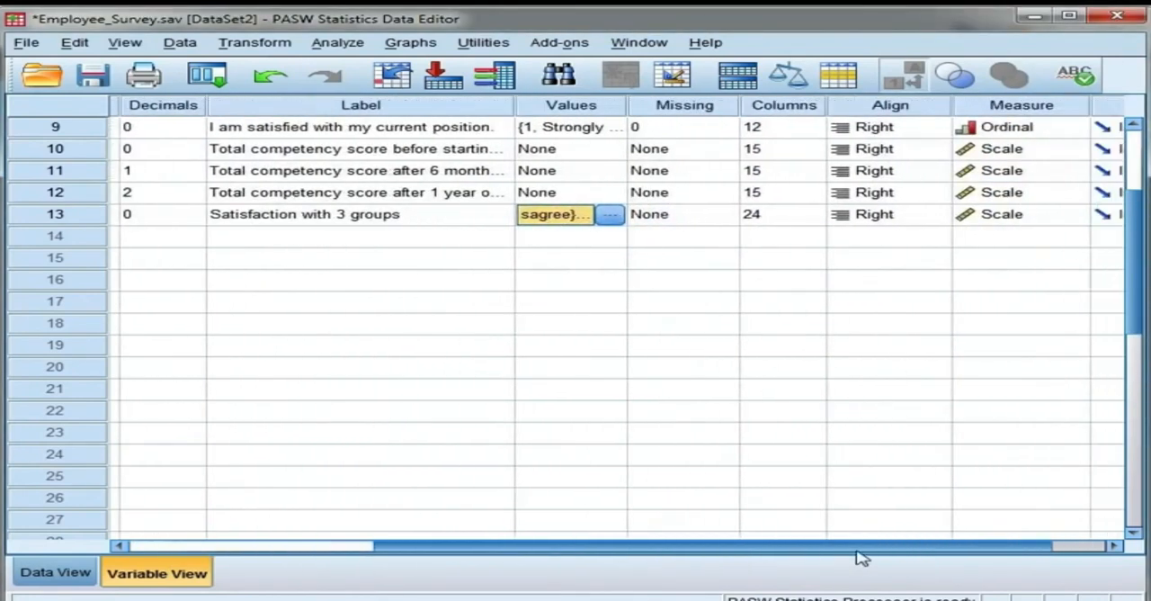
left_click(1079, 215)
left_click(1061, 255)
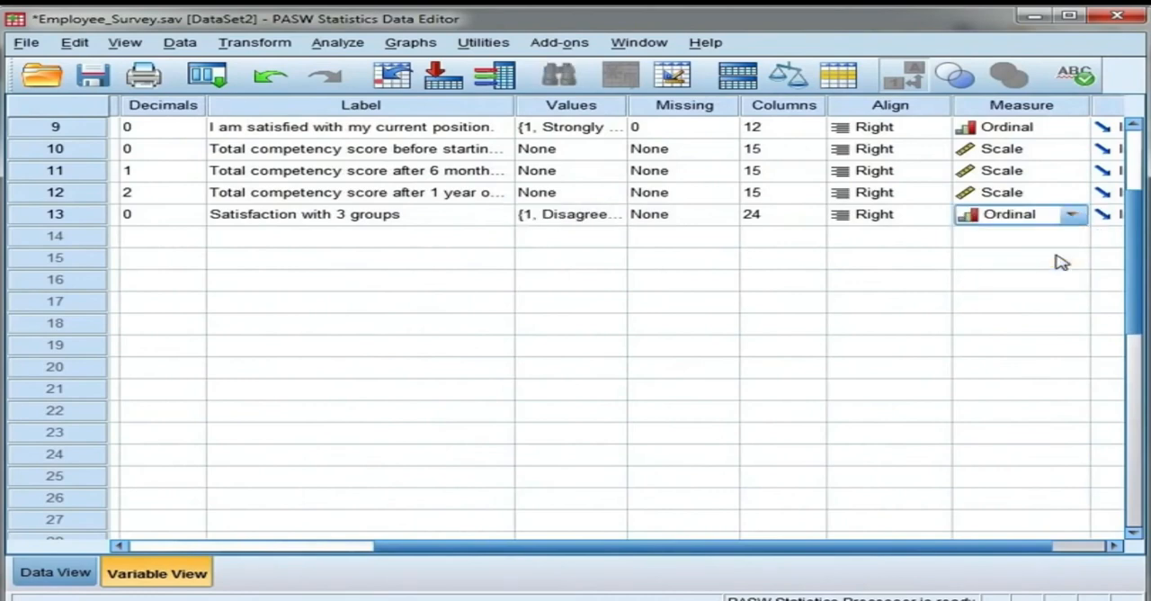
Step: Move the satisfaction_regrouped column directly after the satisfaction column in the data and select its value for case 3
left_click_drag(976, 546, 753, 550)
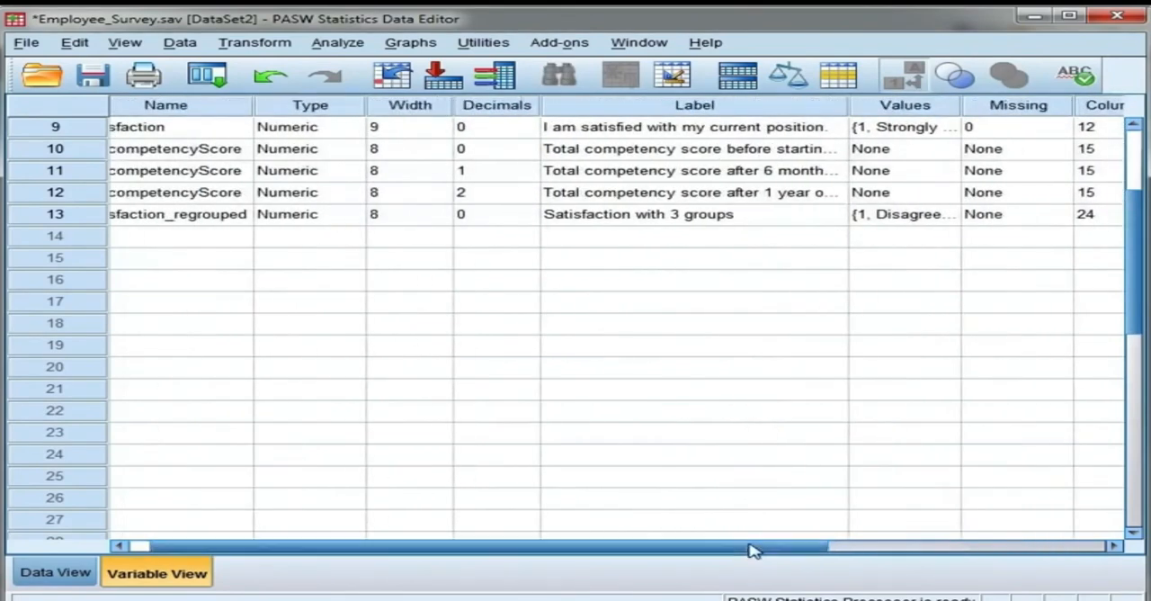
double_click(97, 218)
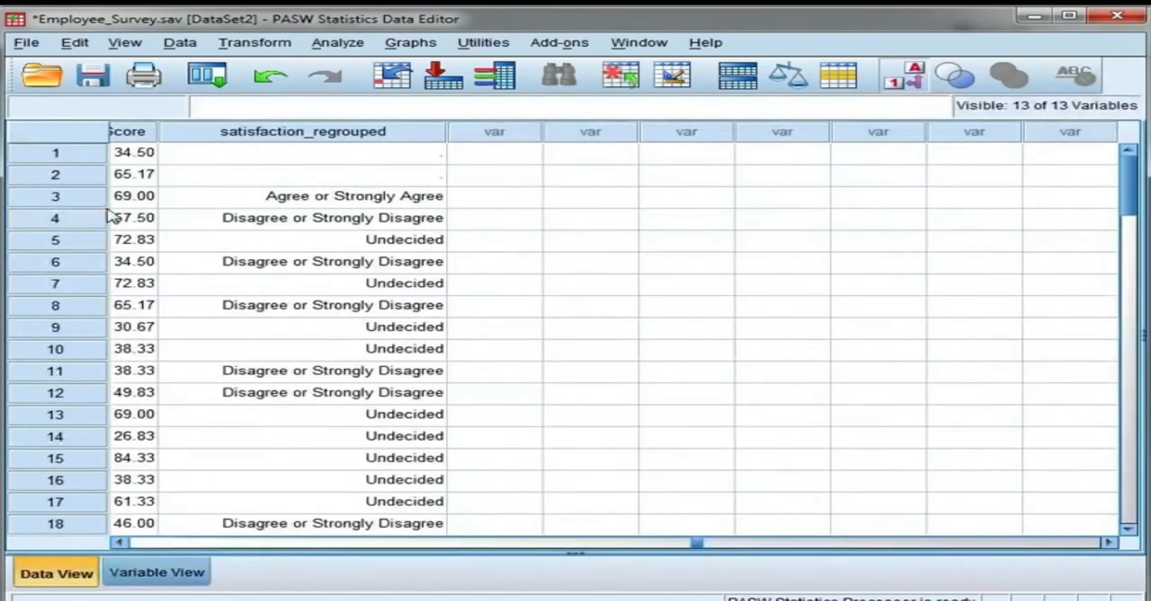
left_click_drag(699, 543, 689, 547)
left_click(821, 134)
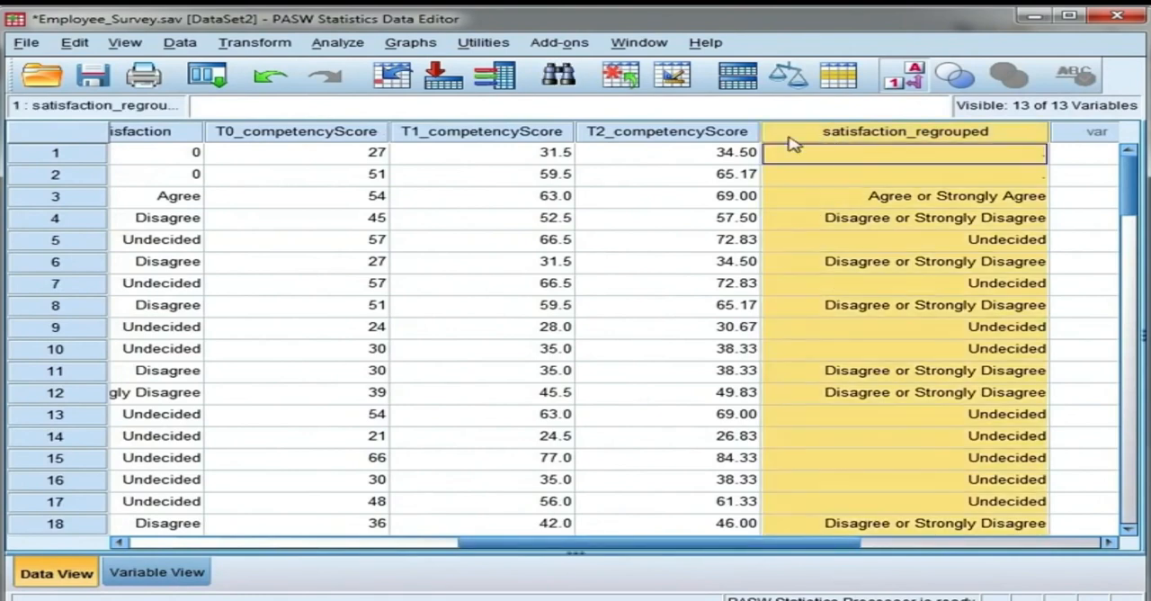
left_click_drag(791, 144, 299, 148)
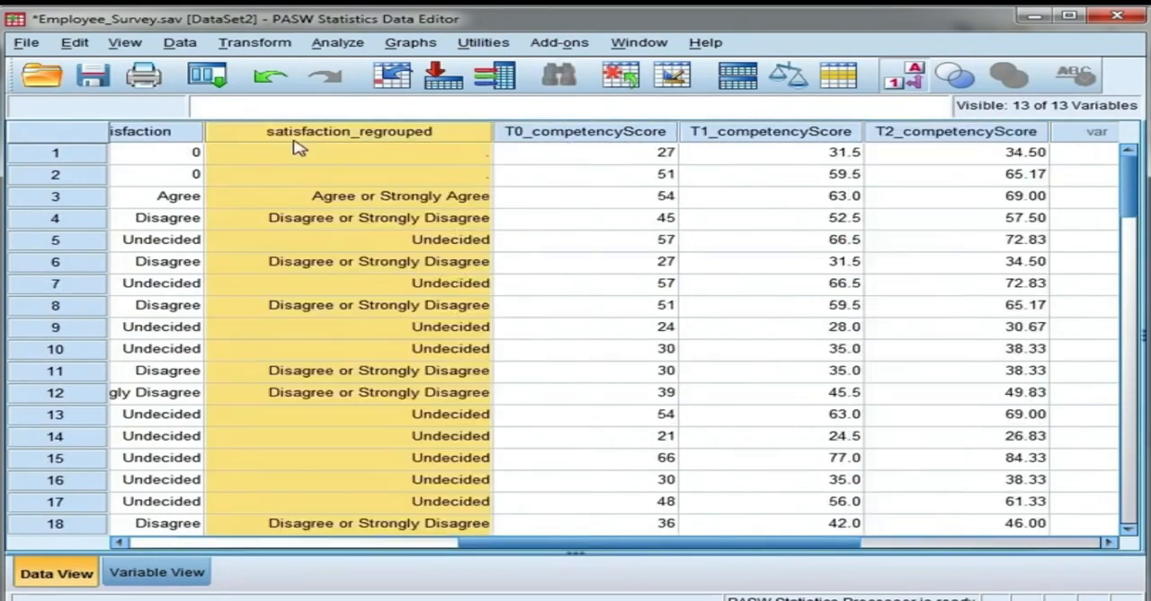
left_click_drag(509, 545, 405, 547)
double_click(543, 196)
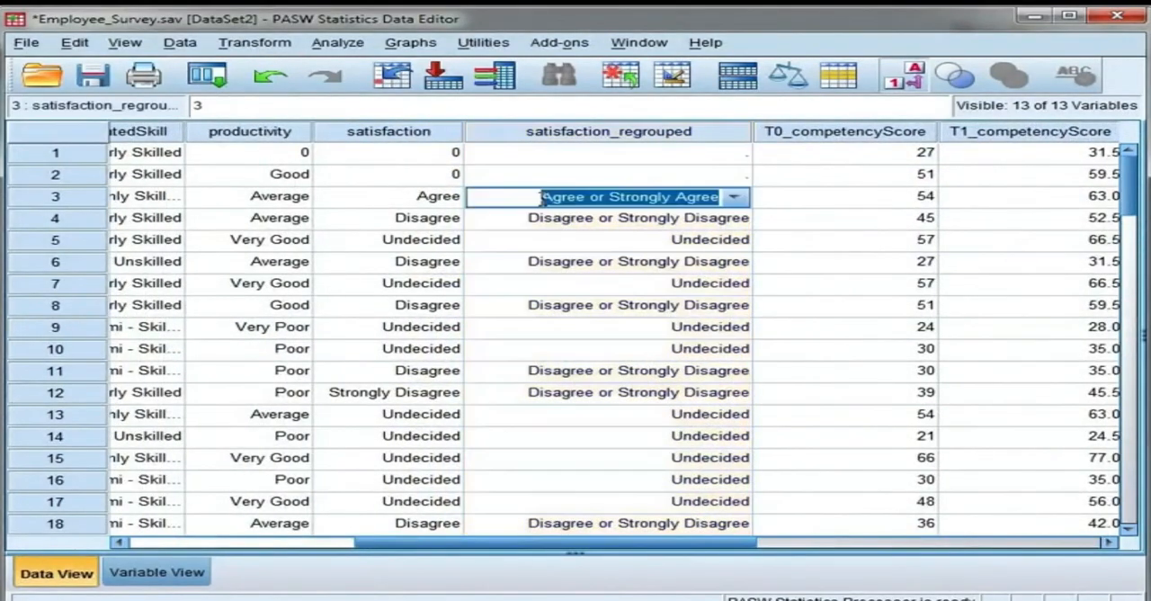
Step: Compare the numeric codes of satisfaction and satisfaction_regrouped by switching the value labels off and back on
left_click(552, 218)
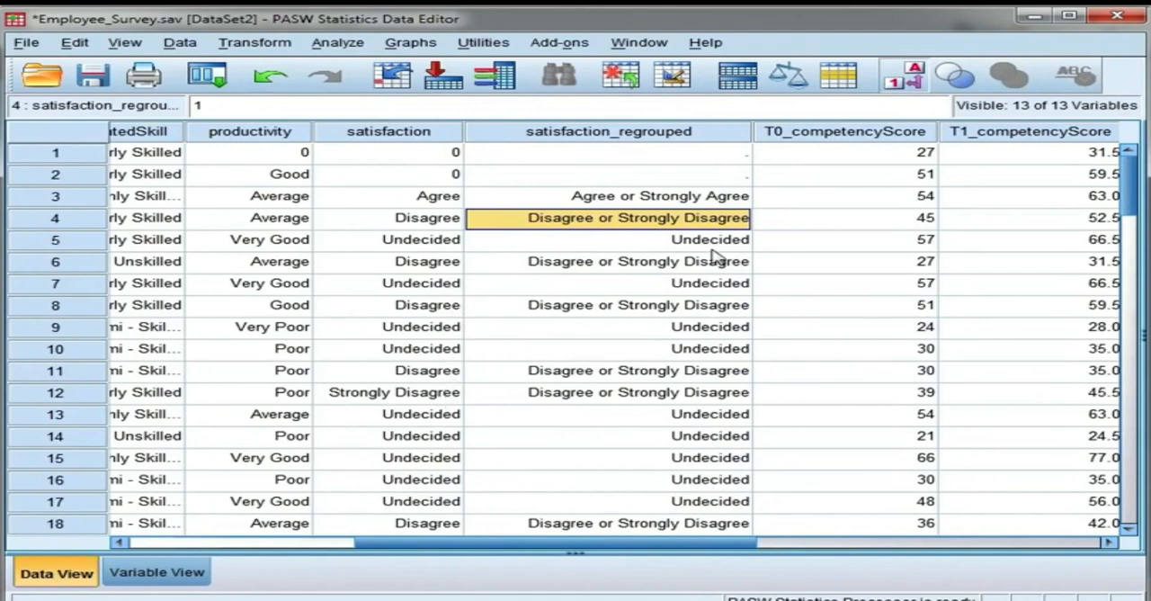
left_click(903, 79)
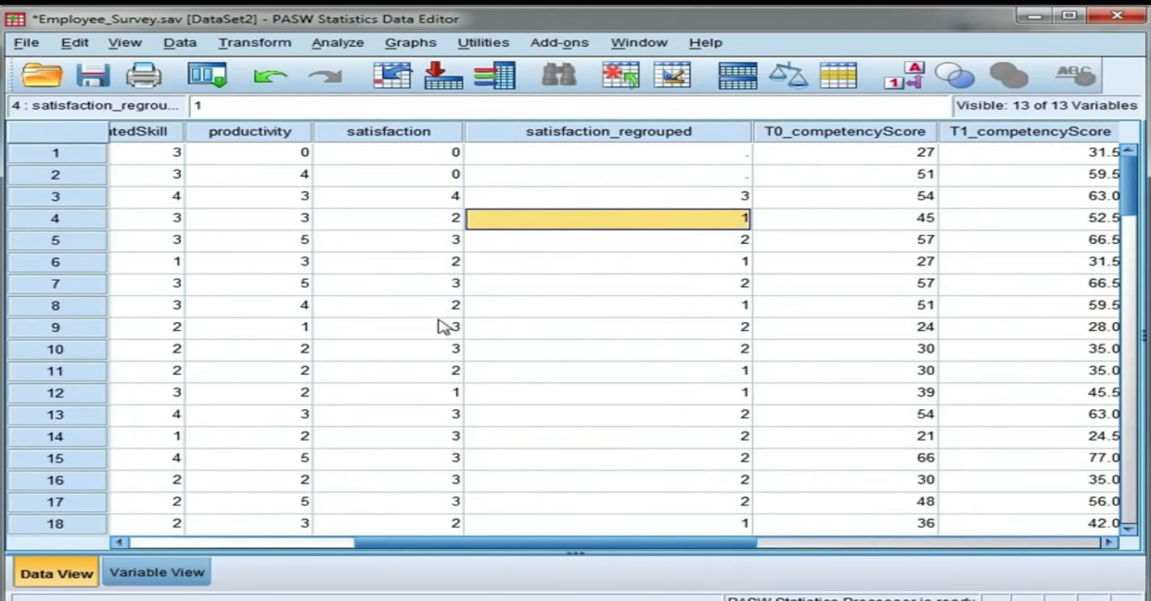
left_click(890, 88)
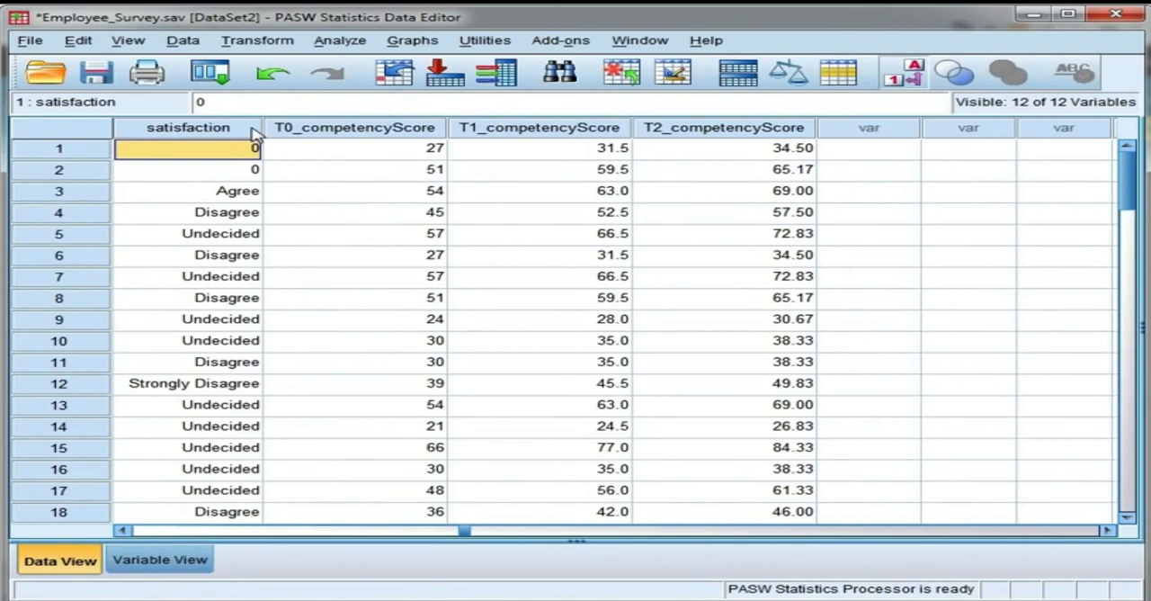
Step: Check the original satisfaction codes by hiding the value labels and showing them again
mouse_move(254, 134)
left_click(906, 76)
left_click(907, 76)
Step: Review the five value labels defined for the satisfaction variable, from Strongly Disagree to Strongly Agree, and close them unchanged
double_click(250, 135)
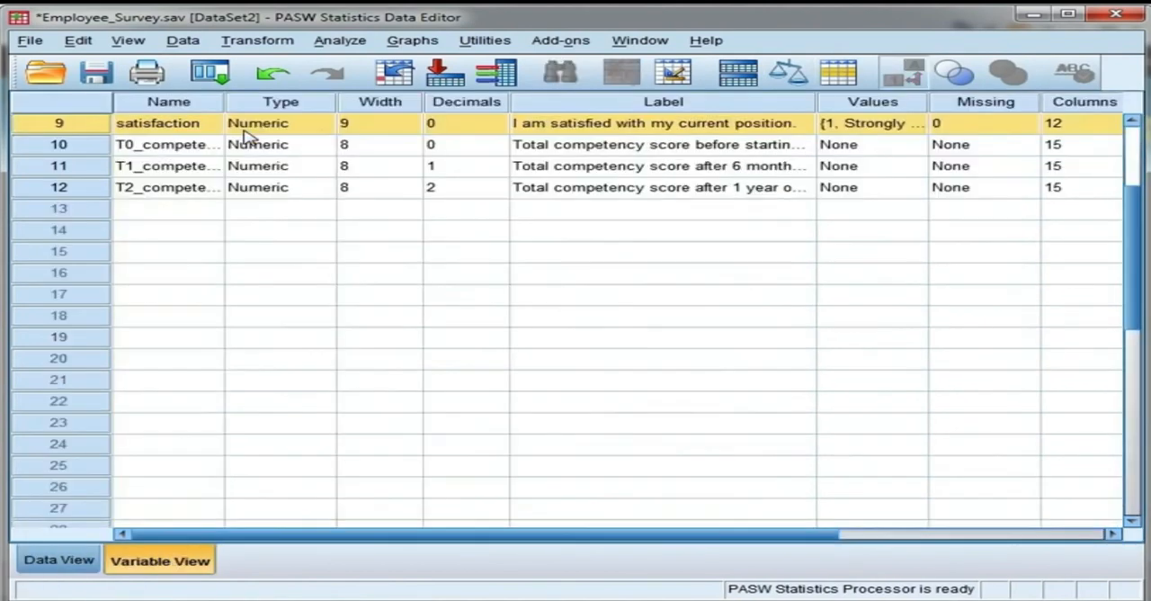
left_click(918, 129)
left_click(911, 125)
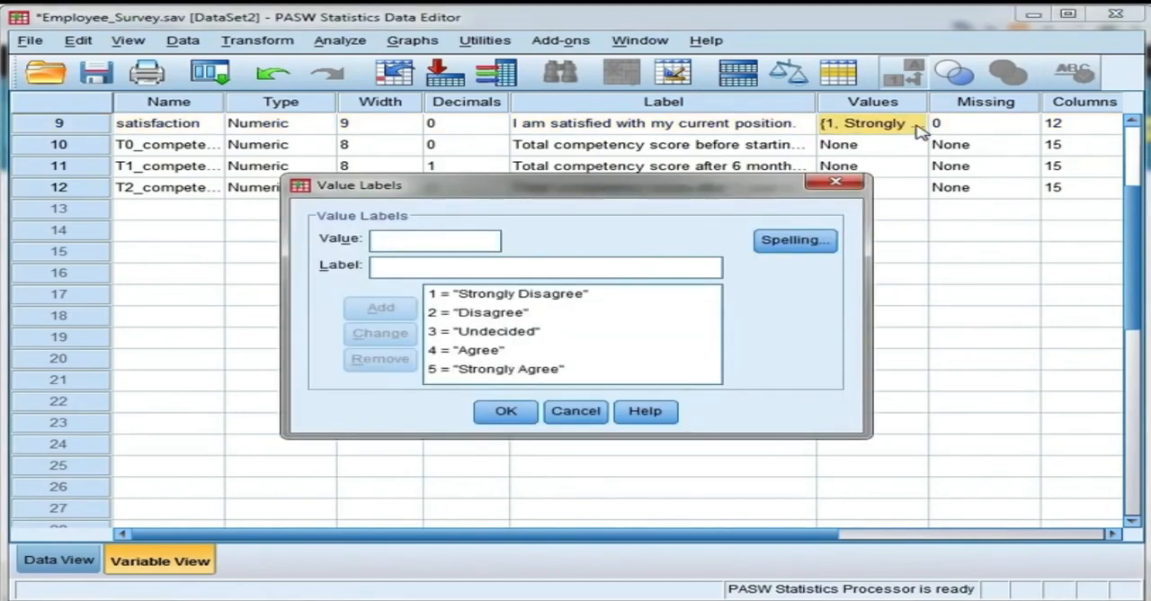
left_click(558, 314)
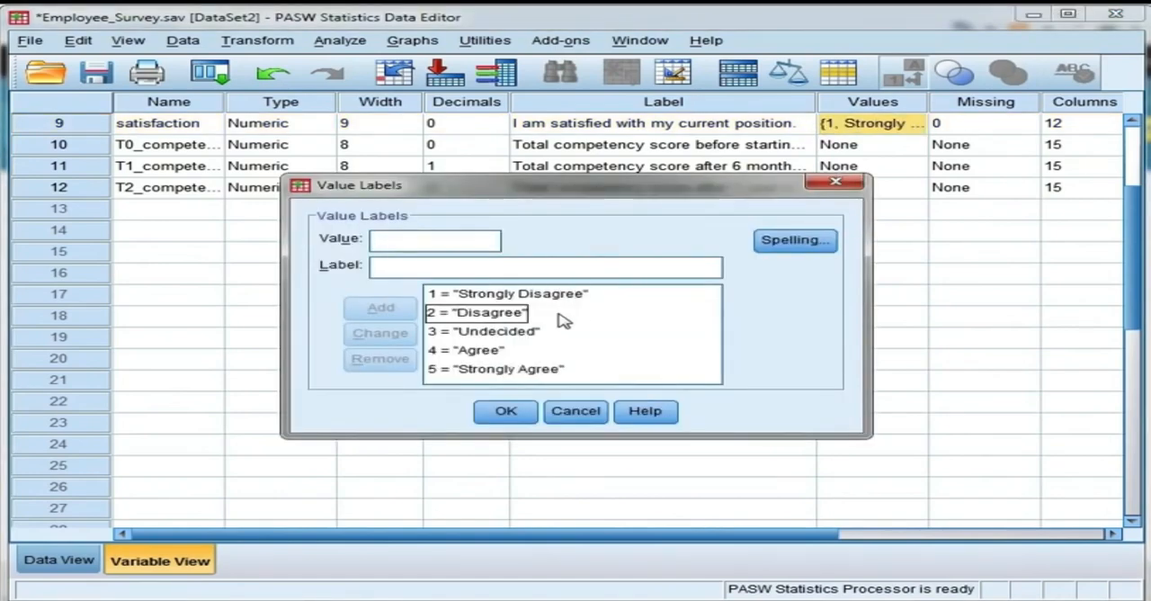
left_click(542, 331)
left_click(530, 352)
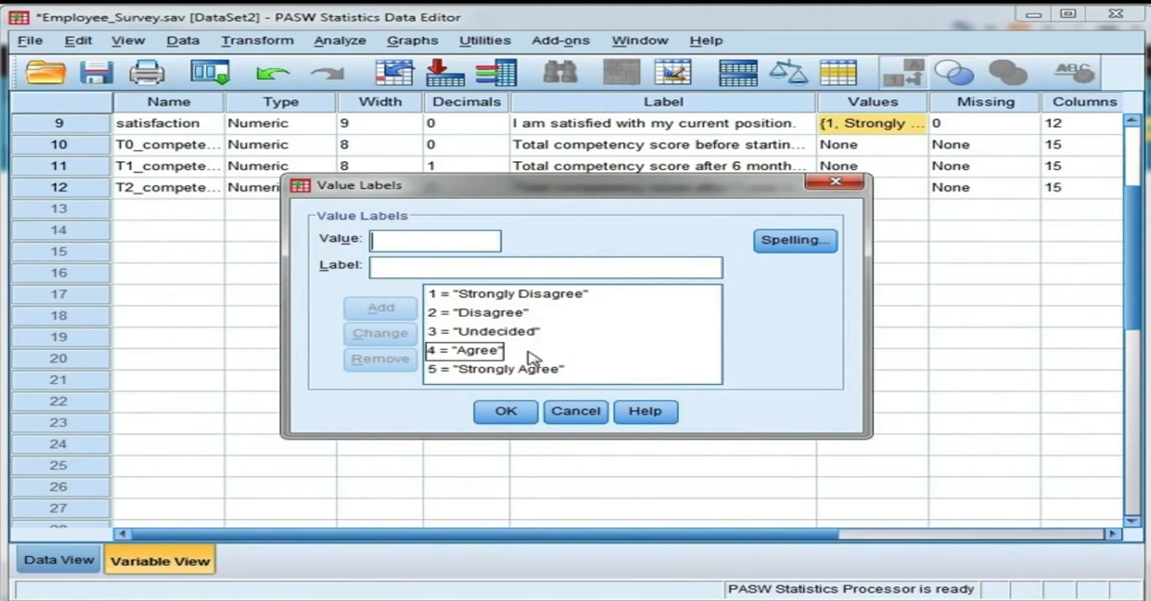
left_click(566, 370)
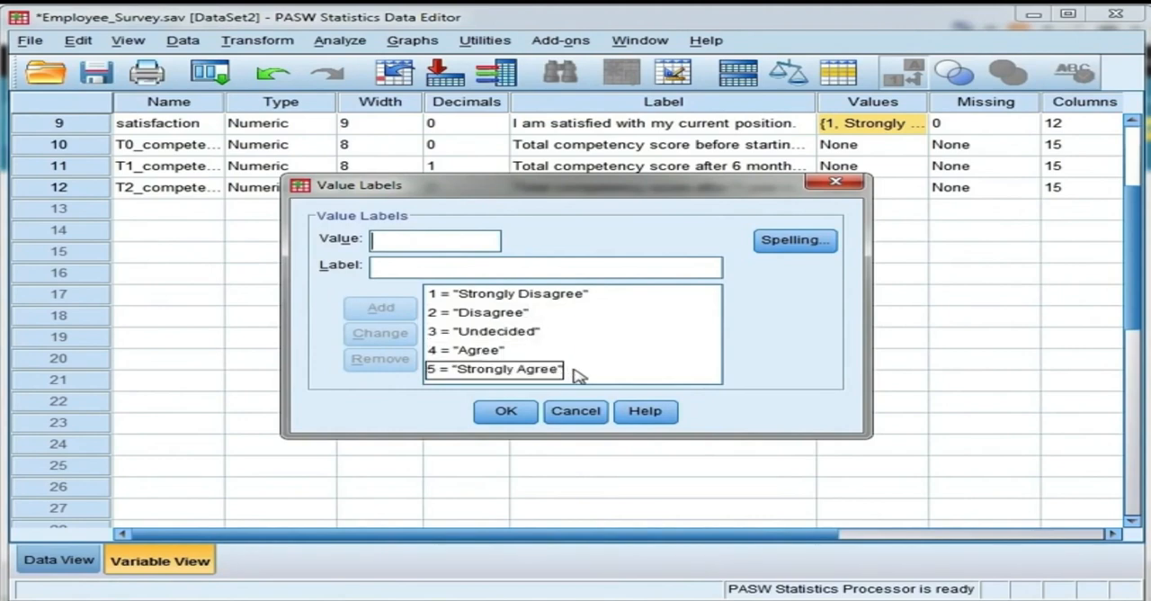
left_click(614, 355)
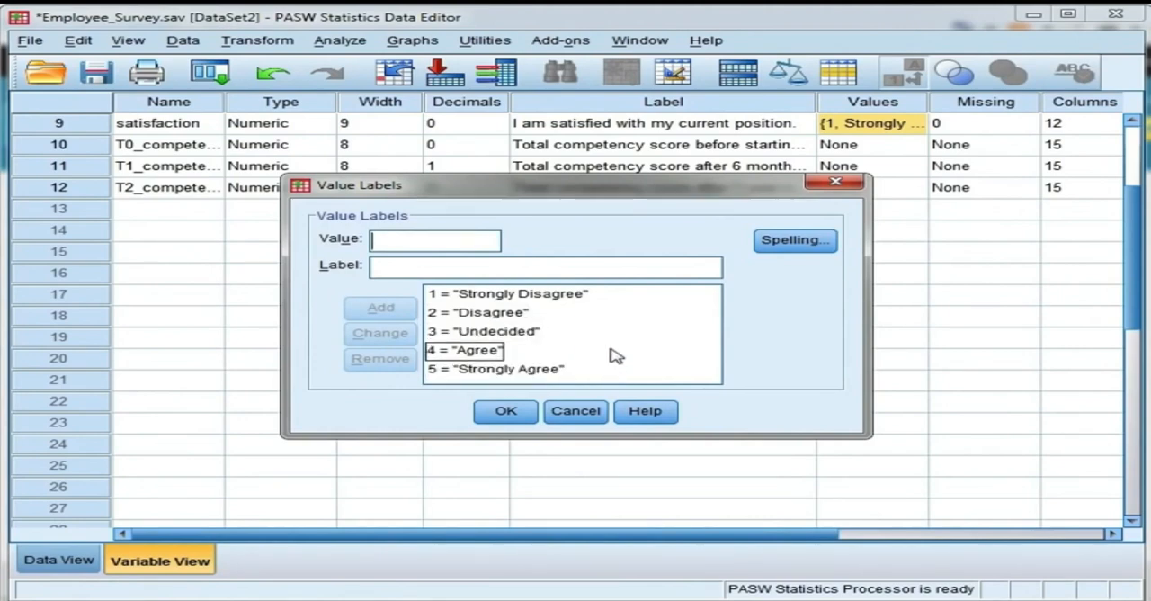
left_click(615, 295)
left_click(567, 314)
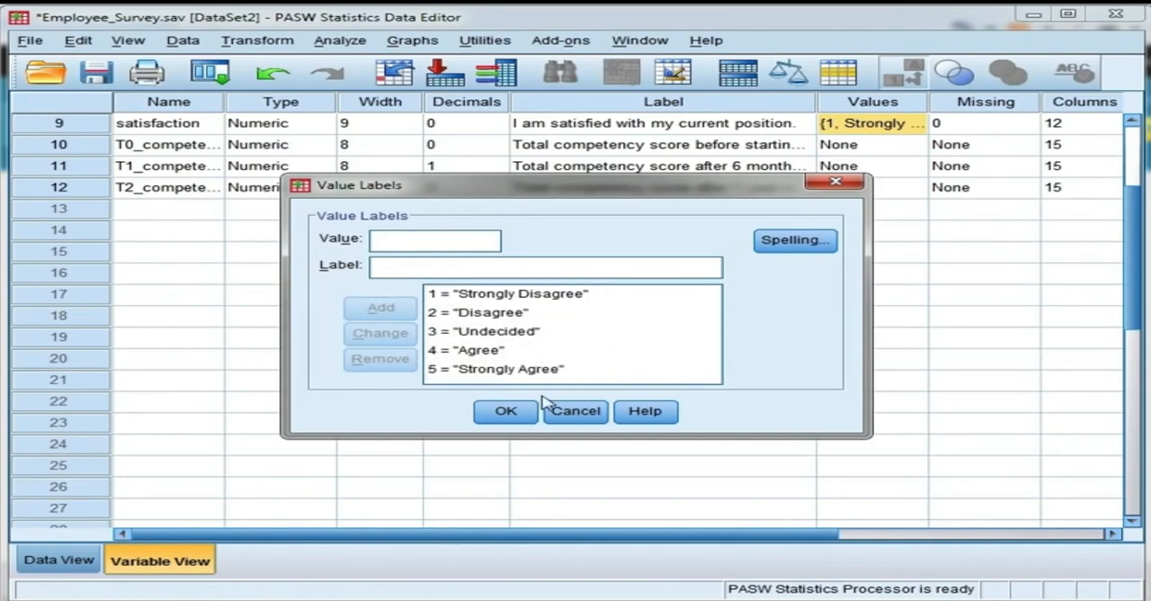
left_click(505, 412)
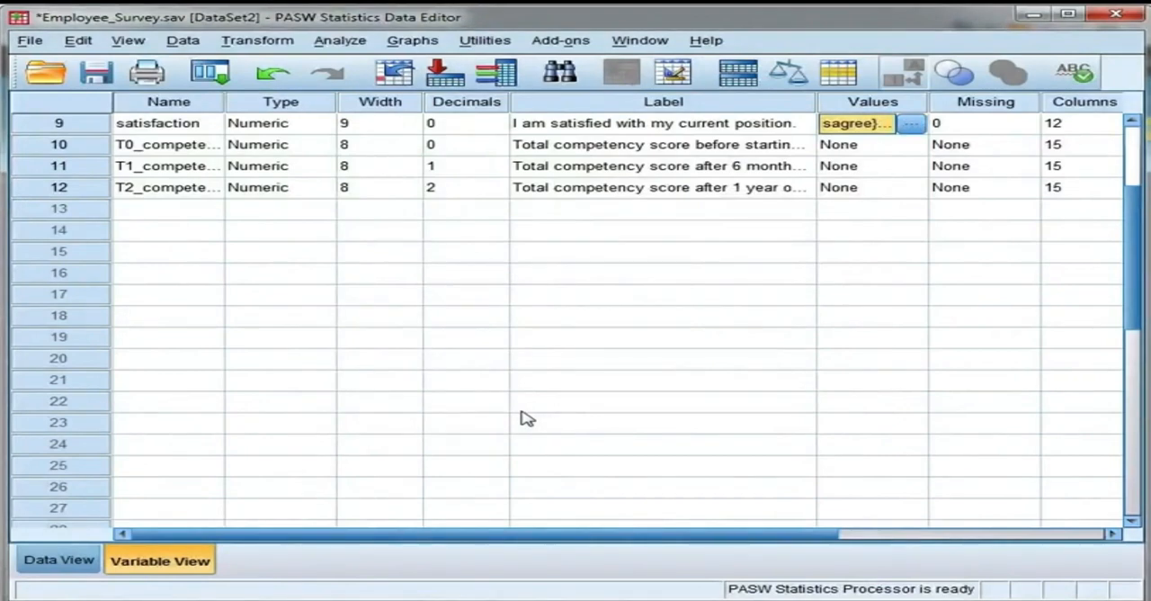
Step: Reset the Recode into Different Variables settings and add the satisfaction variable as the input
left_click(284, 47)
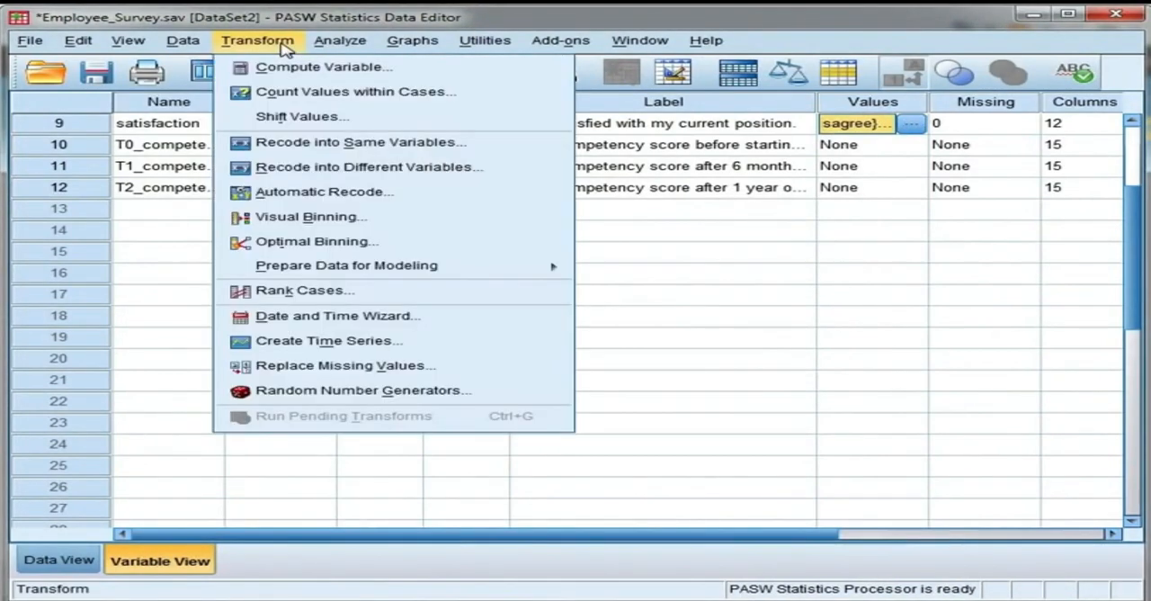
left_click(513, 172)
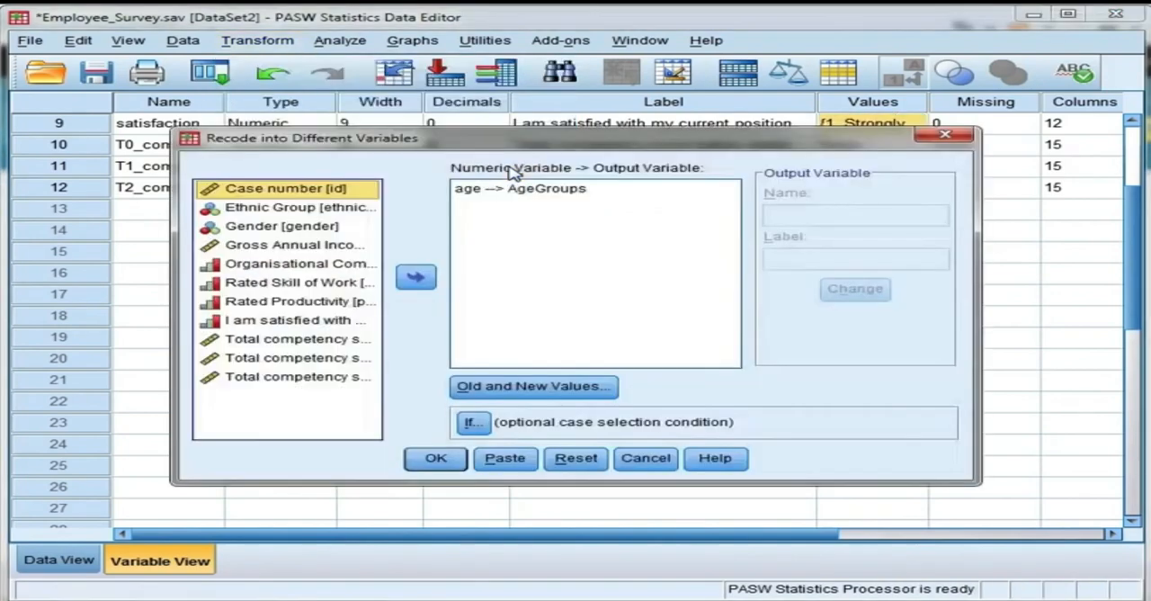
left_click(576, 460)
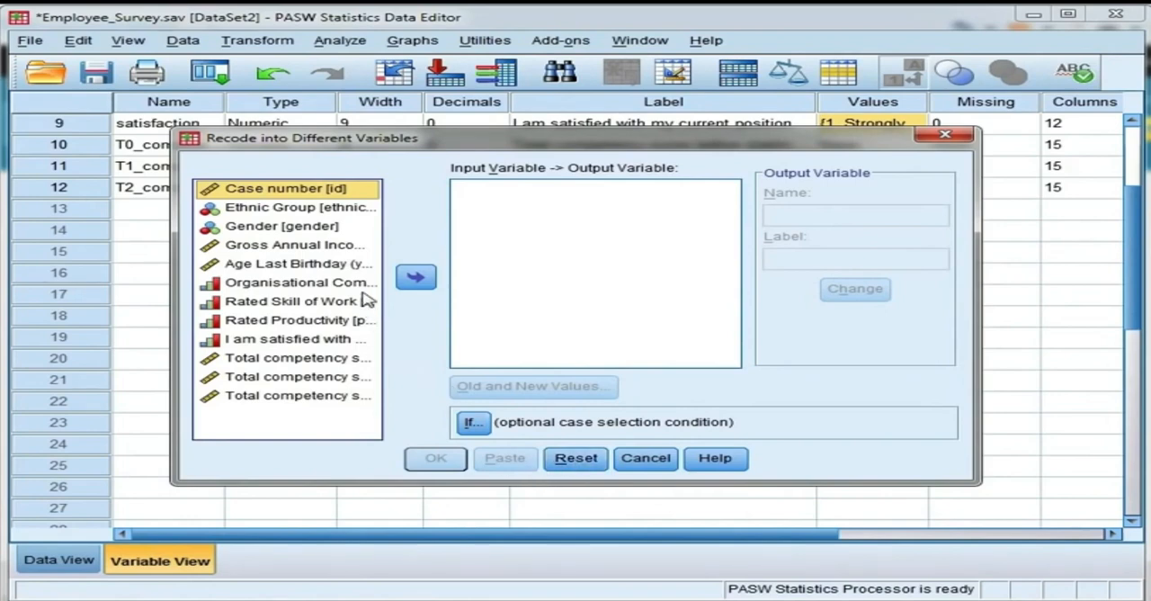
left_click(327, 339)
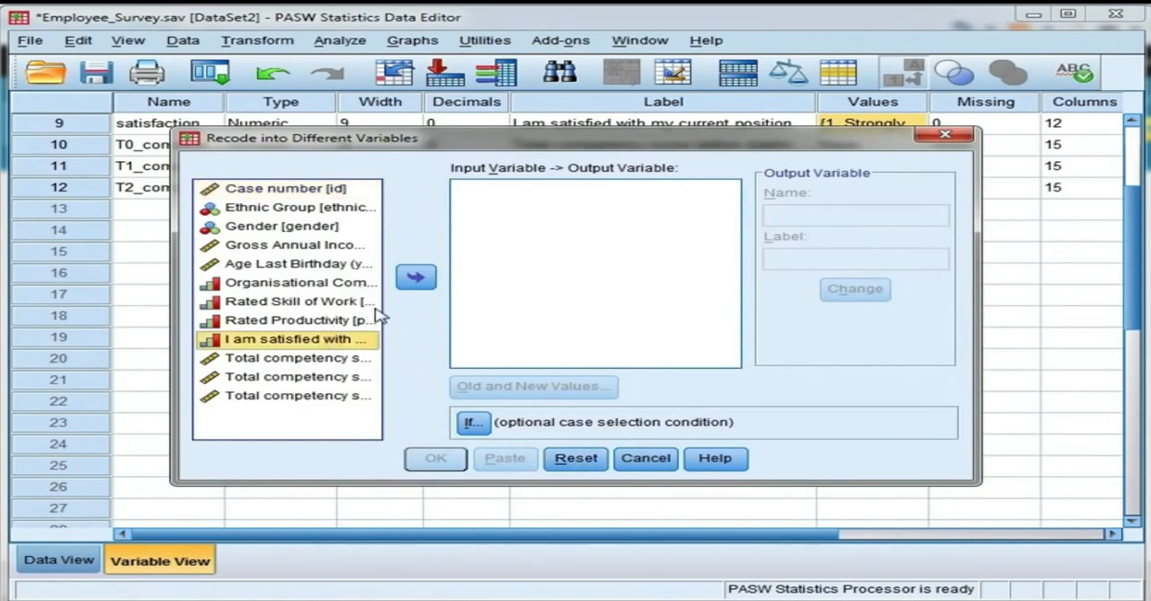
left_click(414, 280)
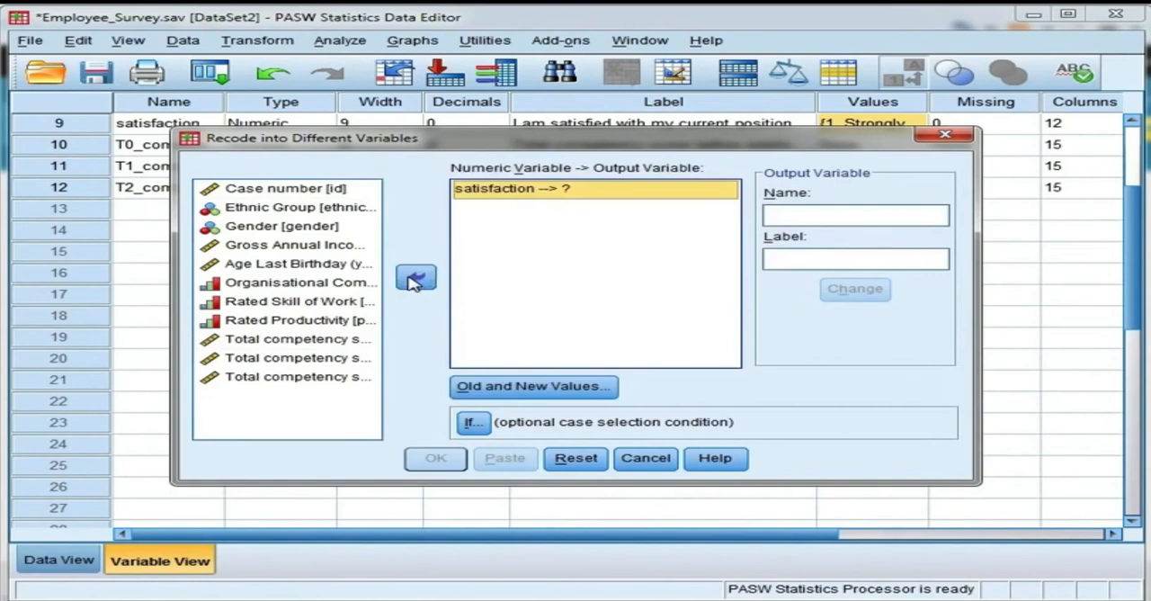
Step: Name the output variable satisfaction_recode and assign it to satisfaction
left_click(786, 215)
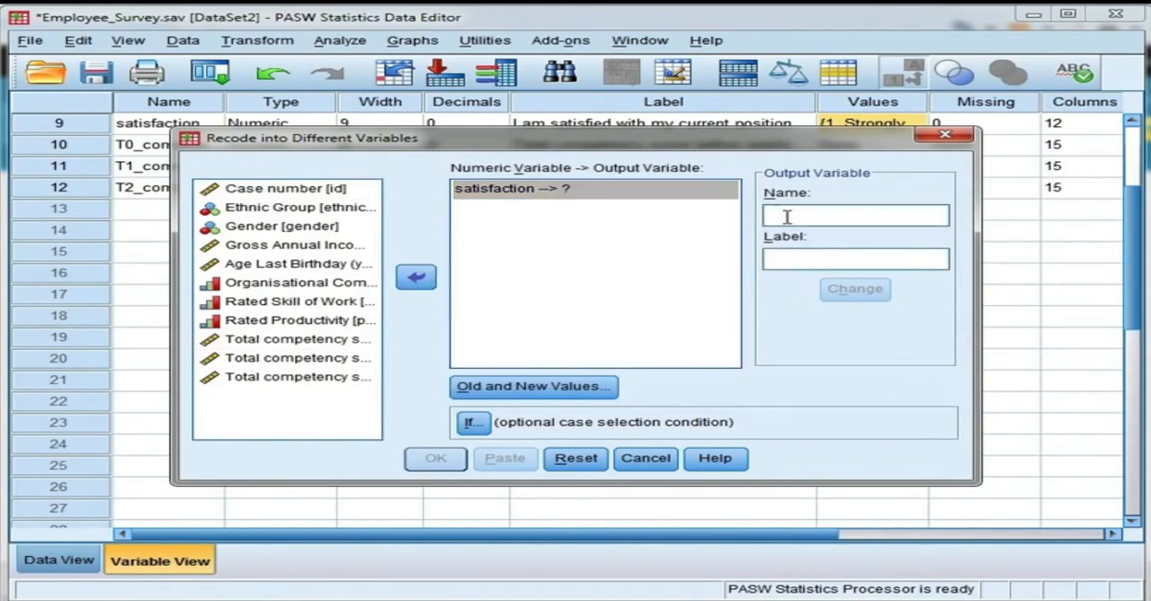
type("sat")
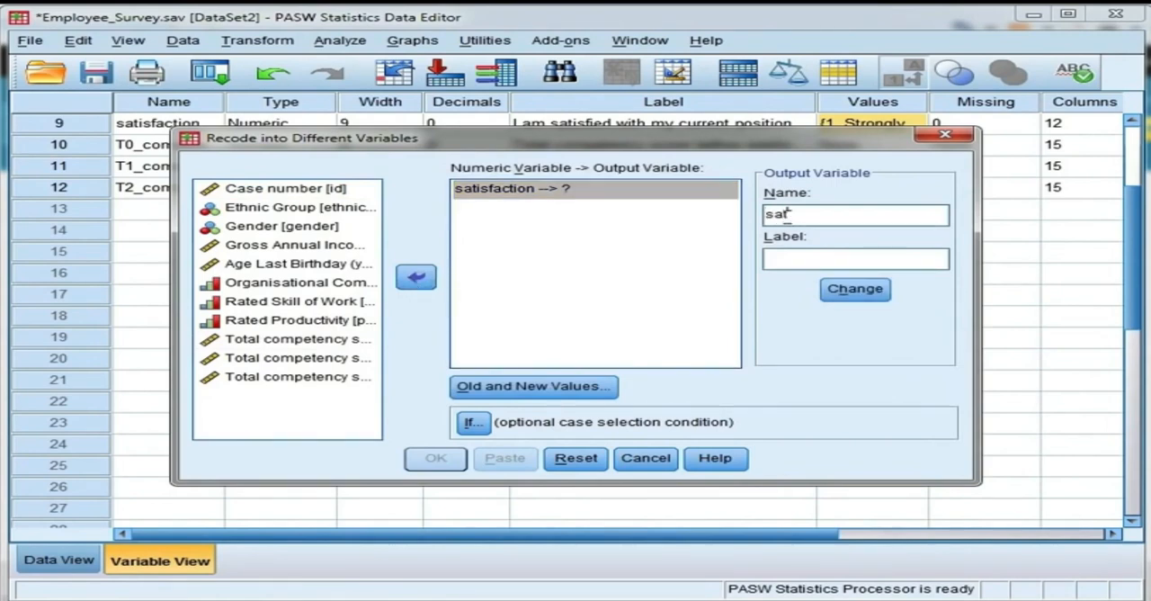
type("isfaction_recode")
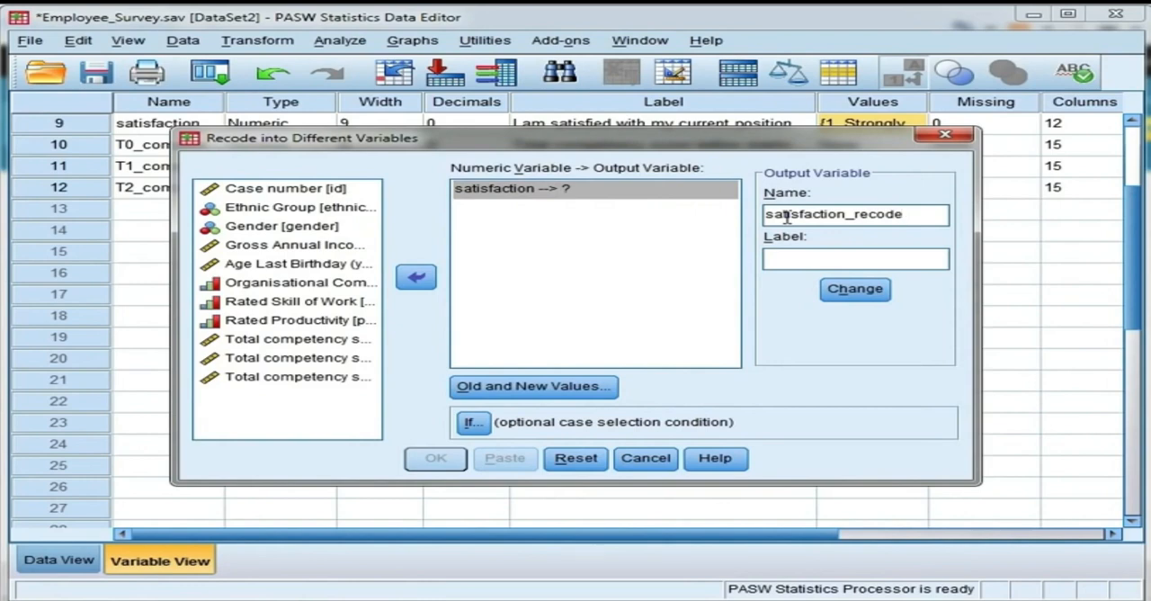
left_click(854, 288)
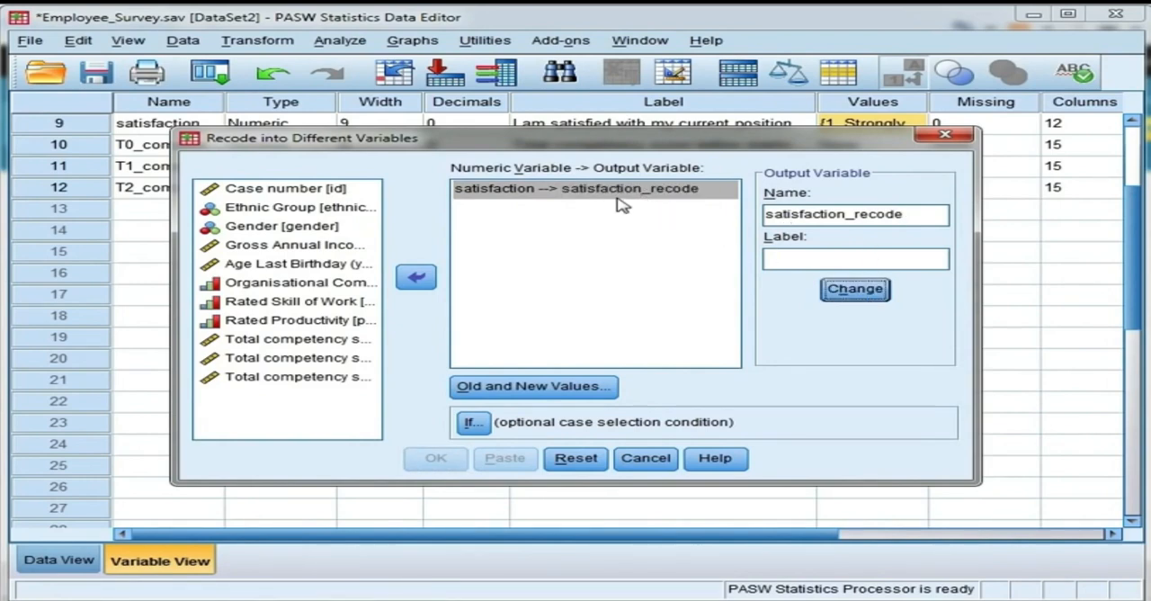
Step: Define the old and new values of the recode, adding the rule that turns 1 into 5
left_click(615, 394)
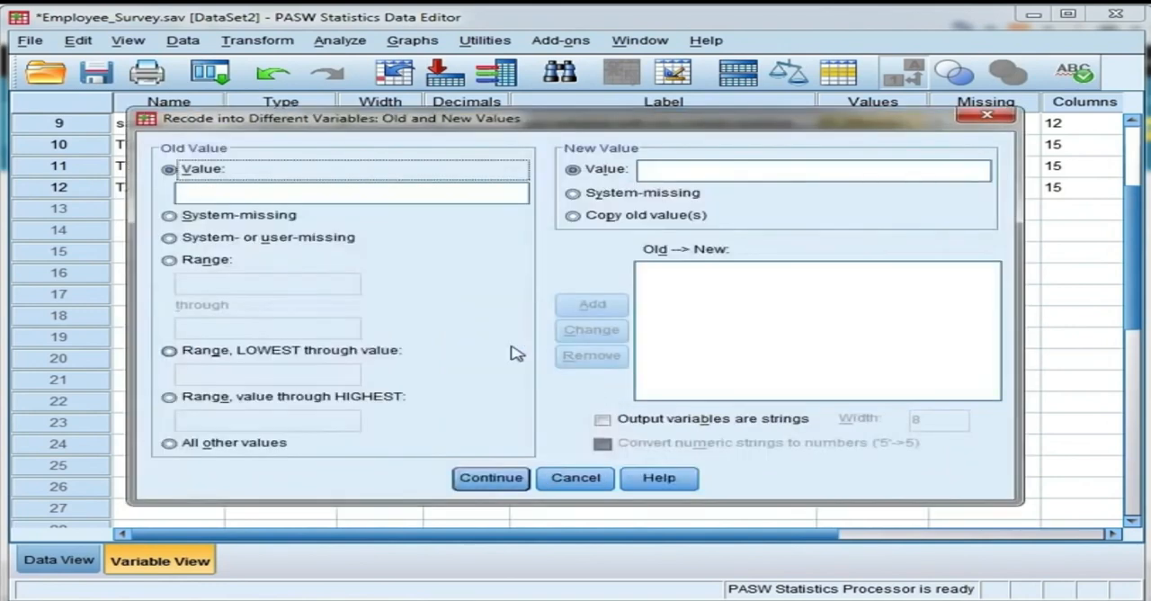
left_click(408, 193)
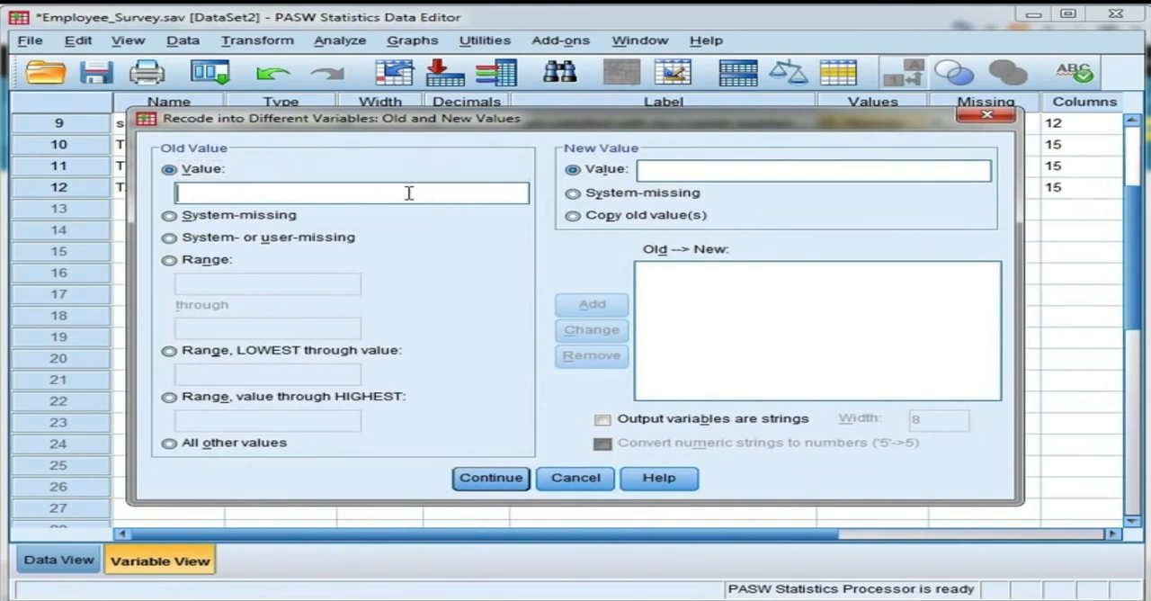
type("1")
left_click(654, 173)
type("5")
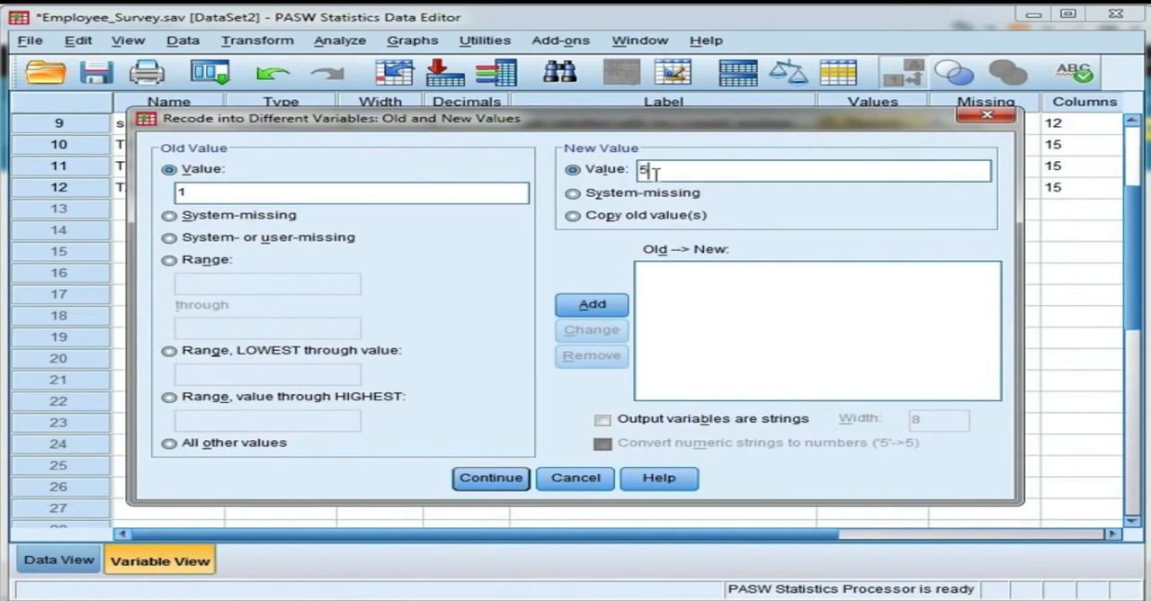
left_click(616, 306)
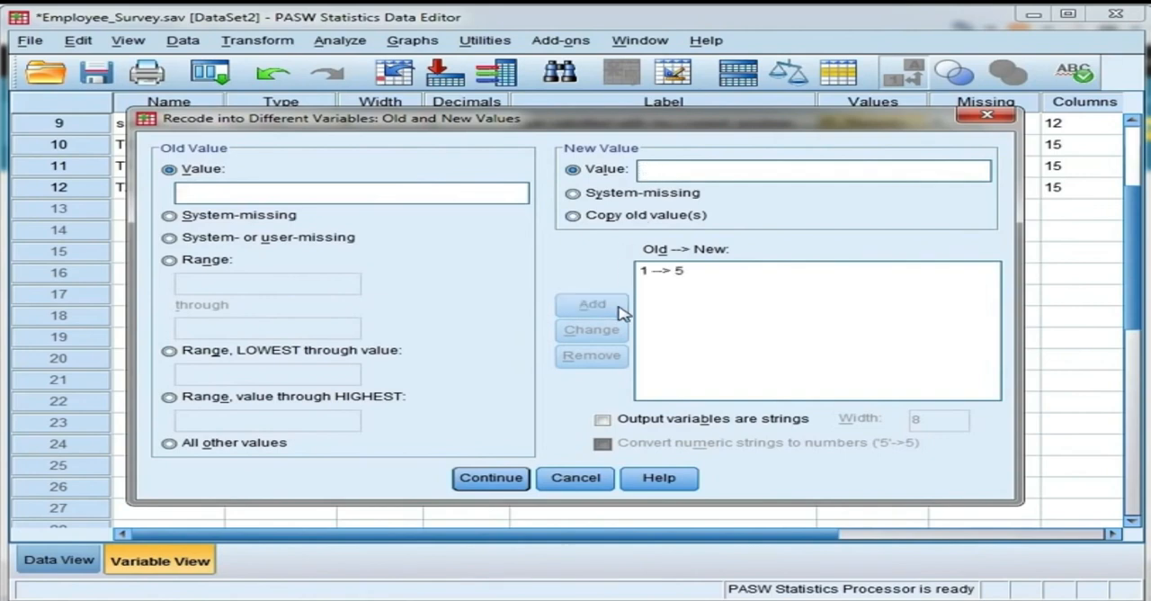
Step: Add the recode rules that turn 2 into 4 and keep 3 as 3
left_click(466, 195)
type("2")
left_click(651, 169)
type("4")
left_click(614, 310)
left_click(668, 170)
type("3")
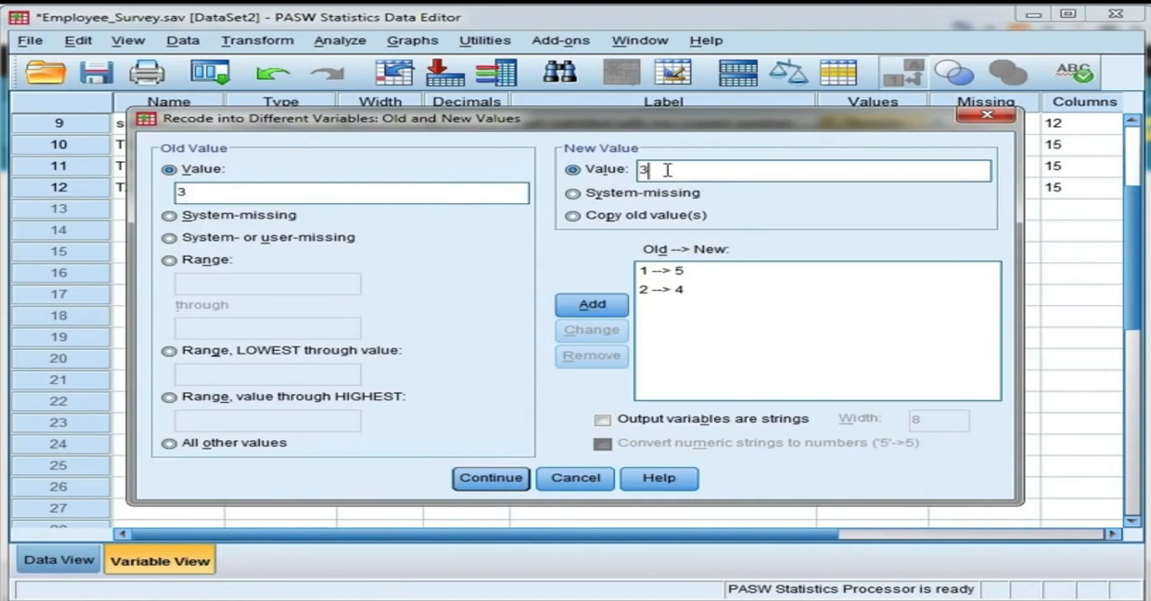
left_click(620, 305)
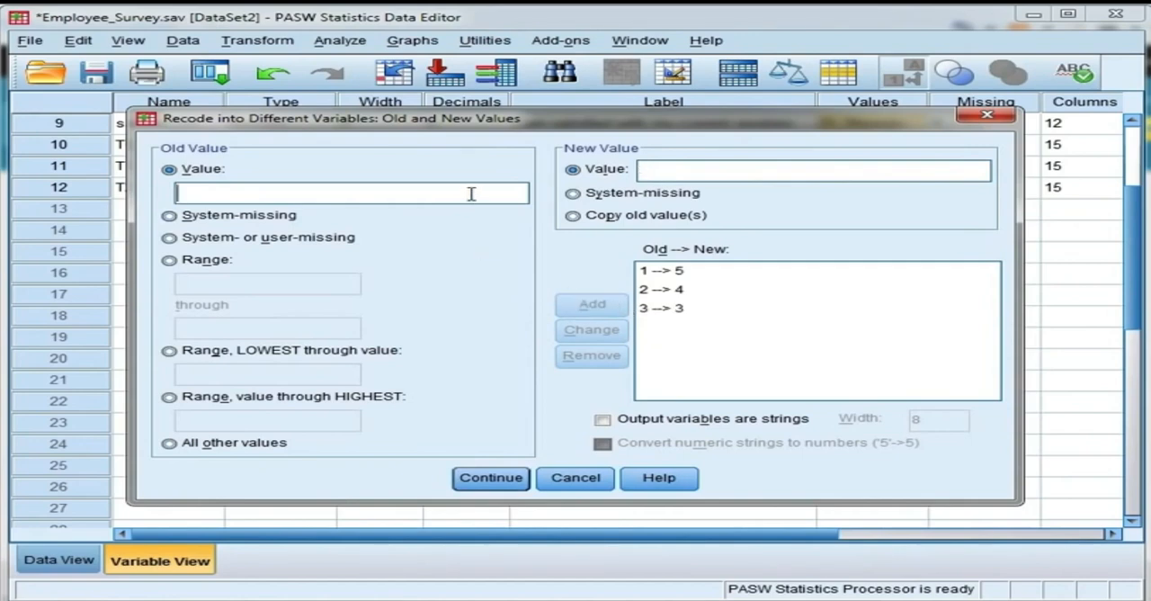
Step: Add the recode rules that turn 4 into 2 and 5 into 1
type("4")
left_click(662, 172)
type("2")
left_click(620, 311)
left_click(652, 173)
type("1")
left_click(624, 305)
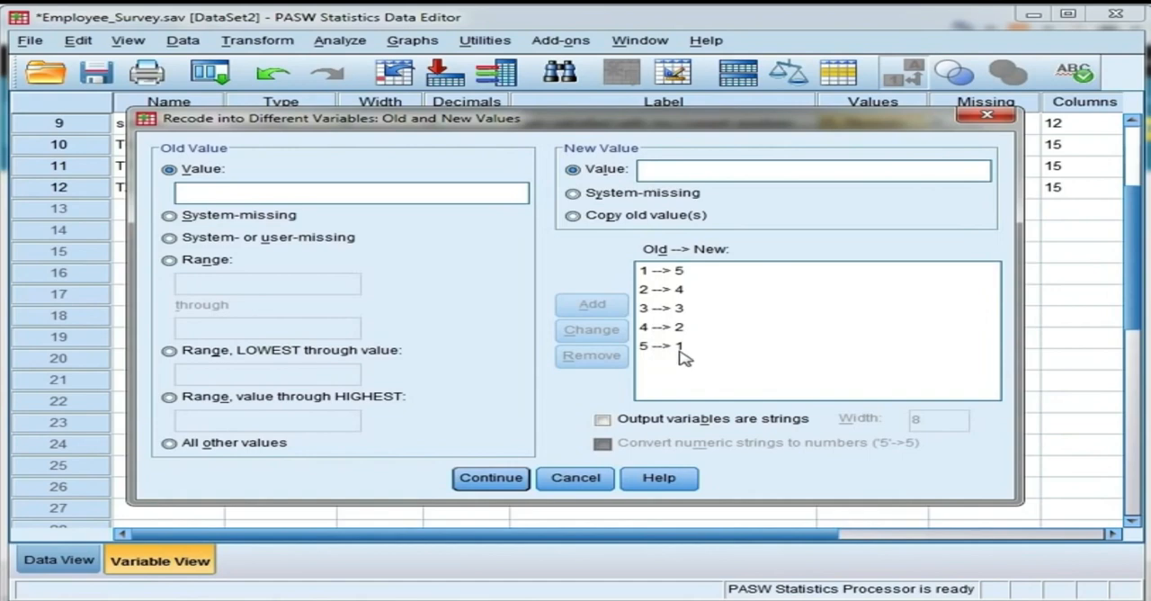
Step: Accept the old-to-new value rules, run the satisfaction recode and return to the variable definitions
left_click(704, 276)
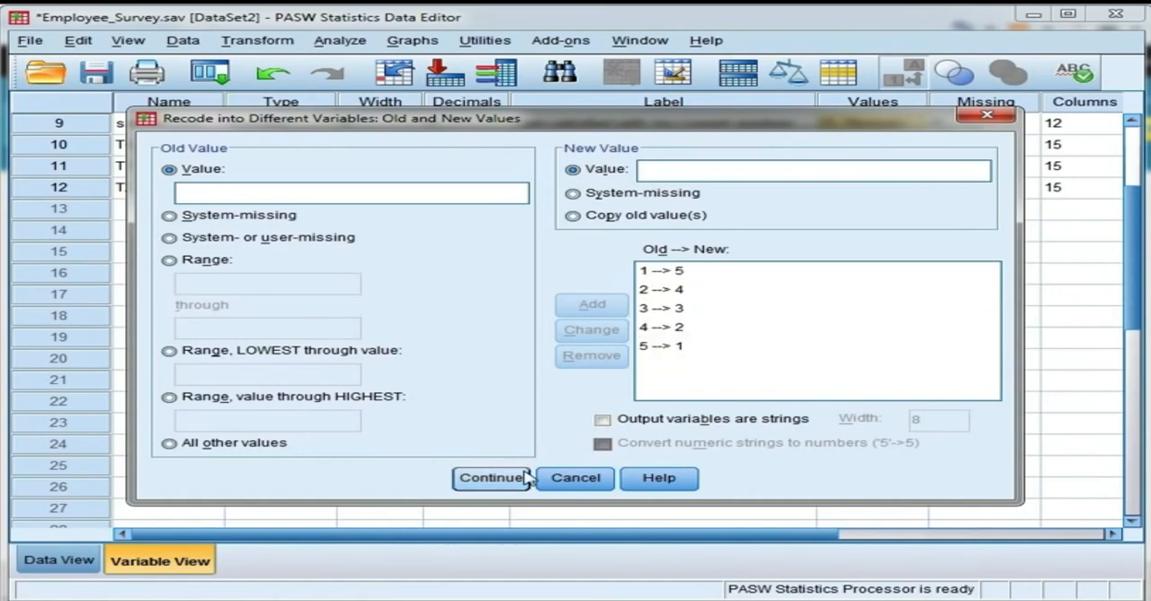
left_click(490, 478)
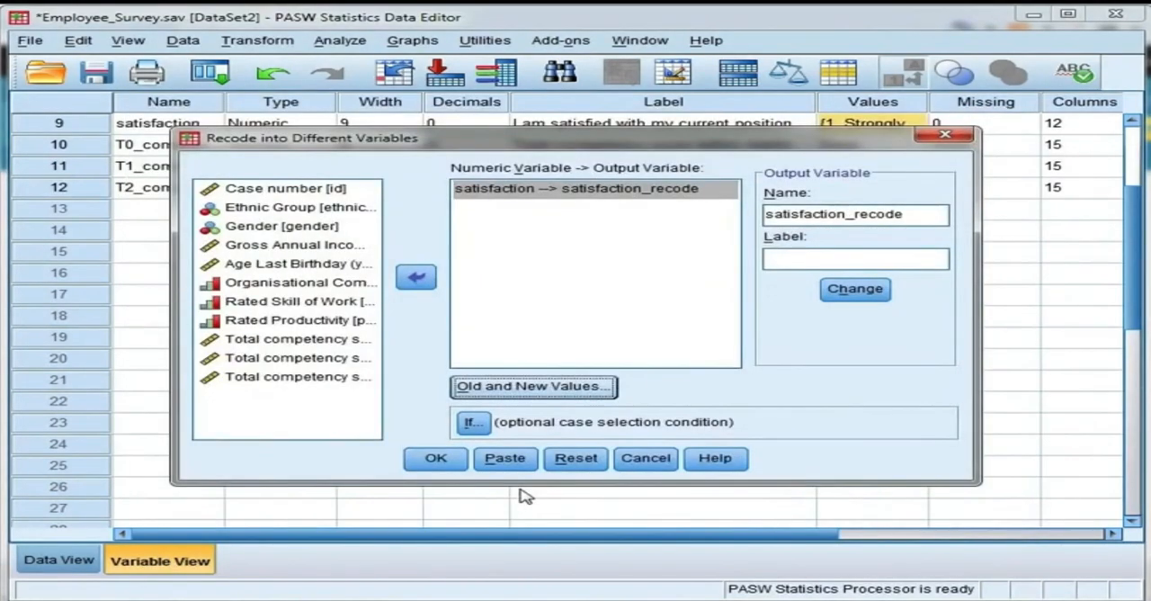
left_click(455, 463)
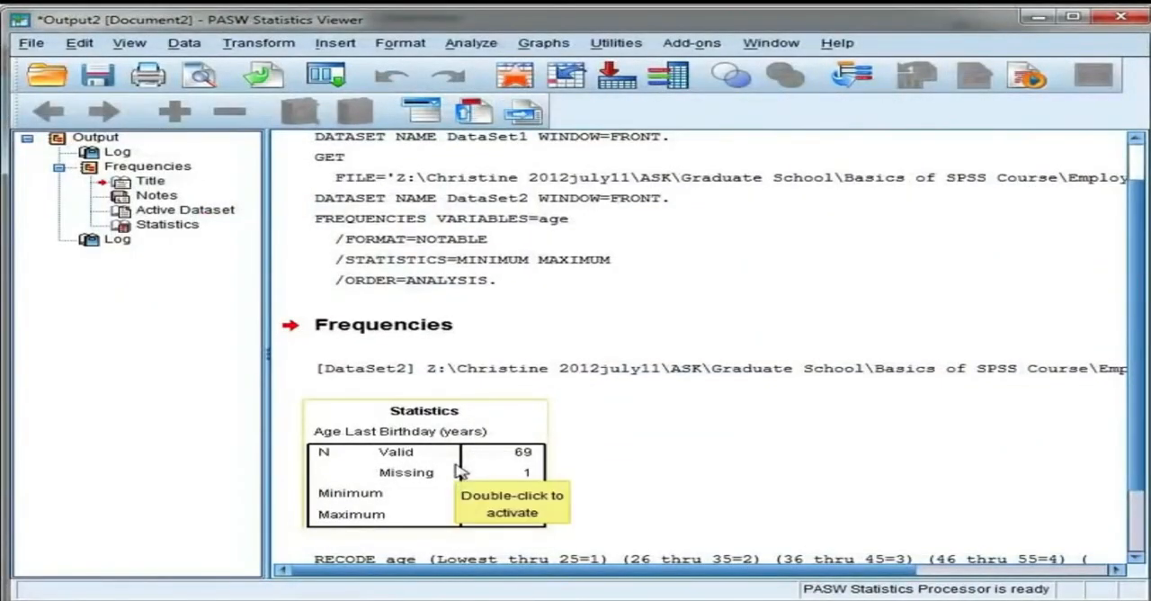
key("alt+Tab")
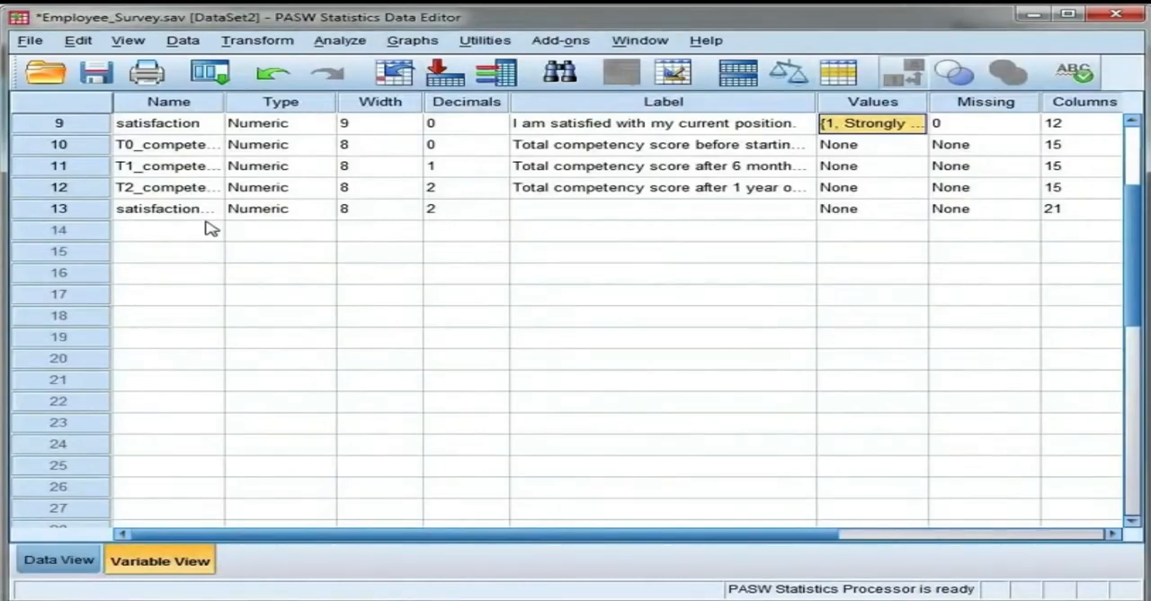
Step: Widen the variable name column and set the decimals of satisfaction_recode to 0
left_click_drag(224, 103, 289, 105)
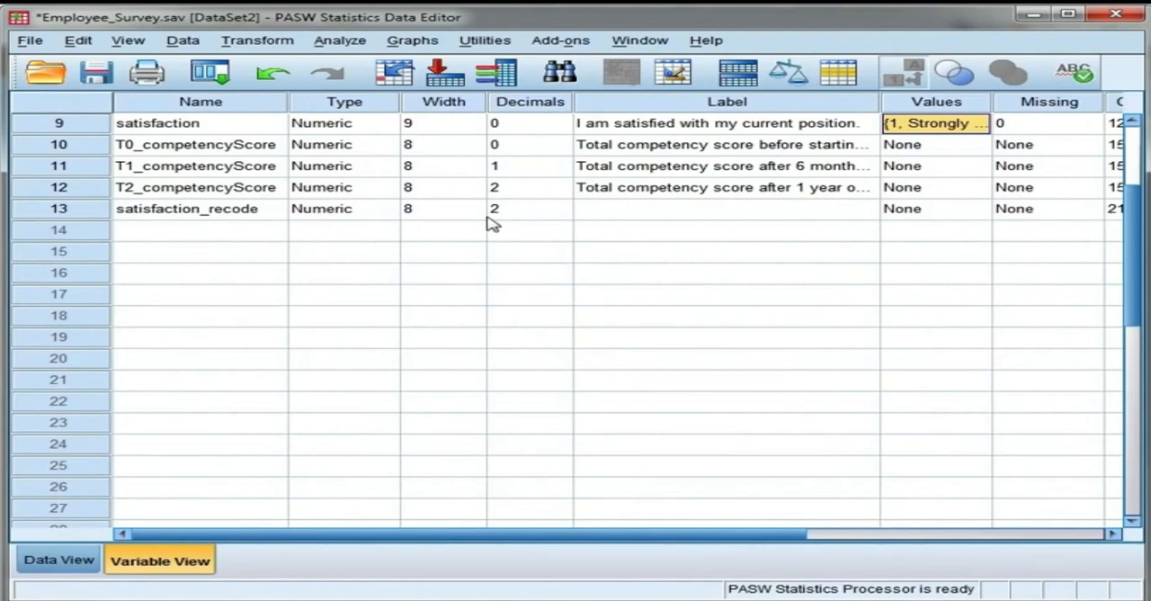
left_click(563, 216)
left_click(565, 215)
left_click(565, 215)
Step: Label satisfaction_recode as "Satisfaction reverse coding" and set its measurement level to Ordinal
left_click(627, 211)
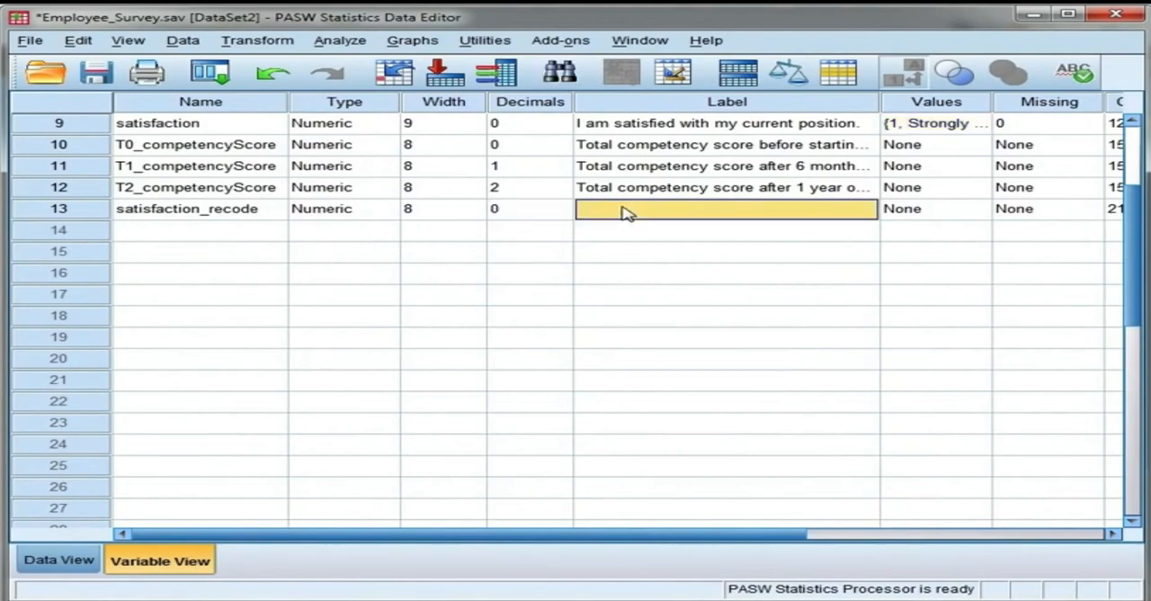
type("S")
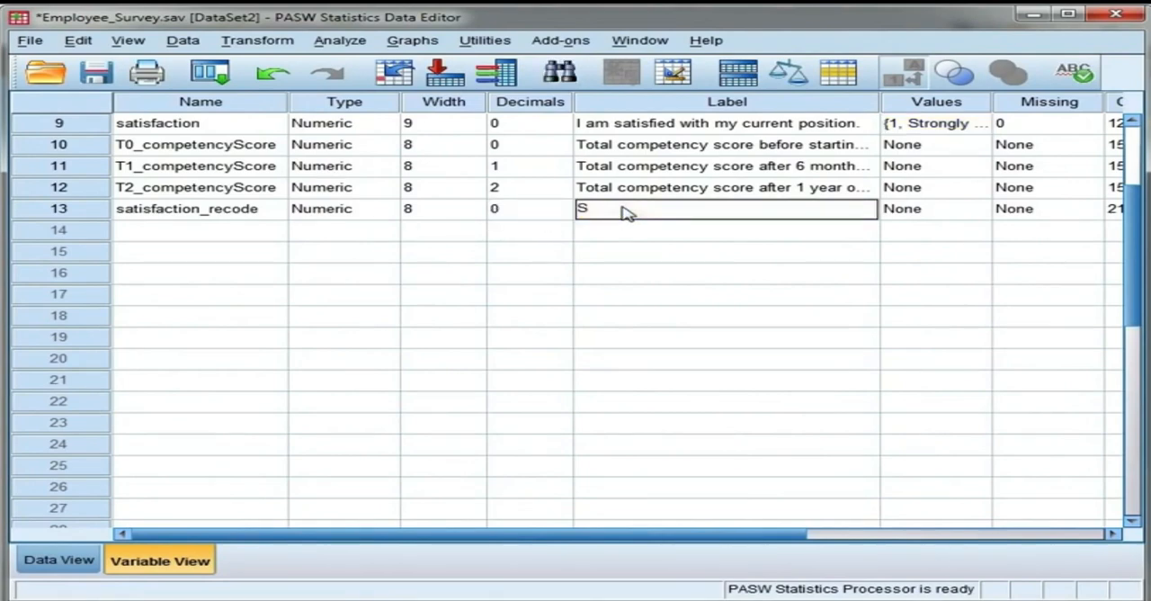
type("atisfaction reverse coding")
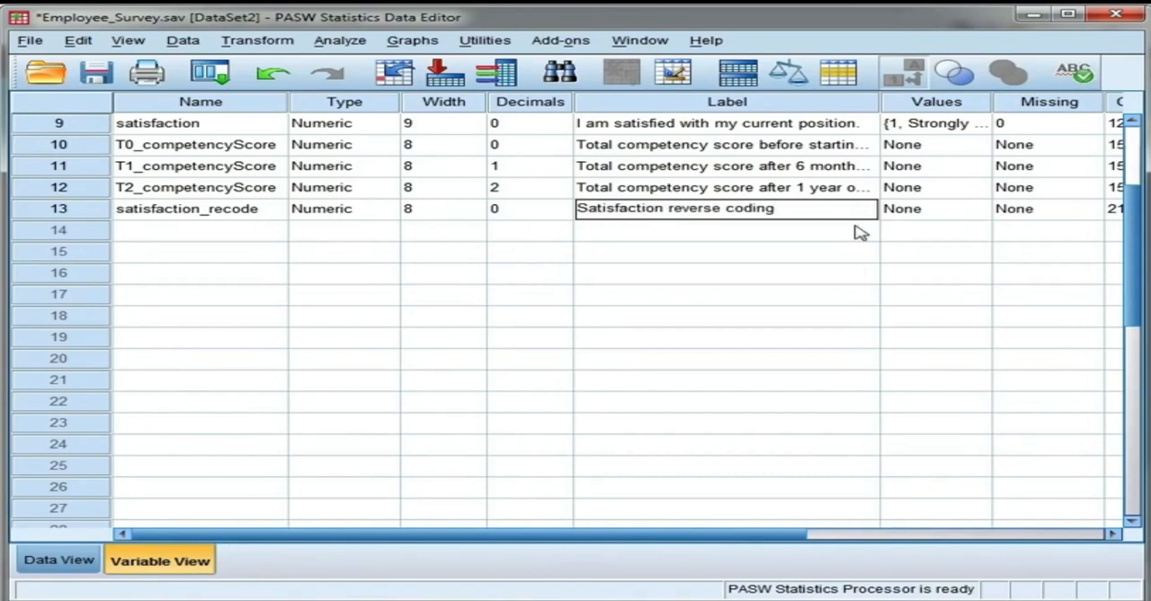
left_click_drag(796, 537, 1025, 550)
left_click(1075, 214)
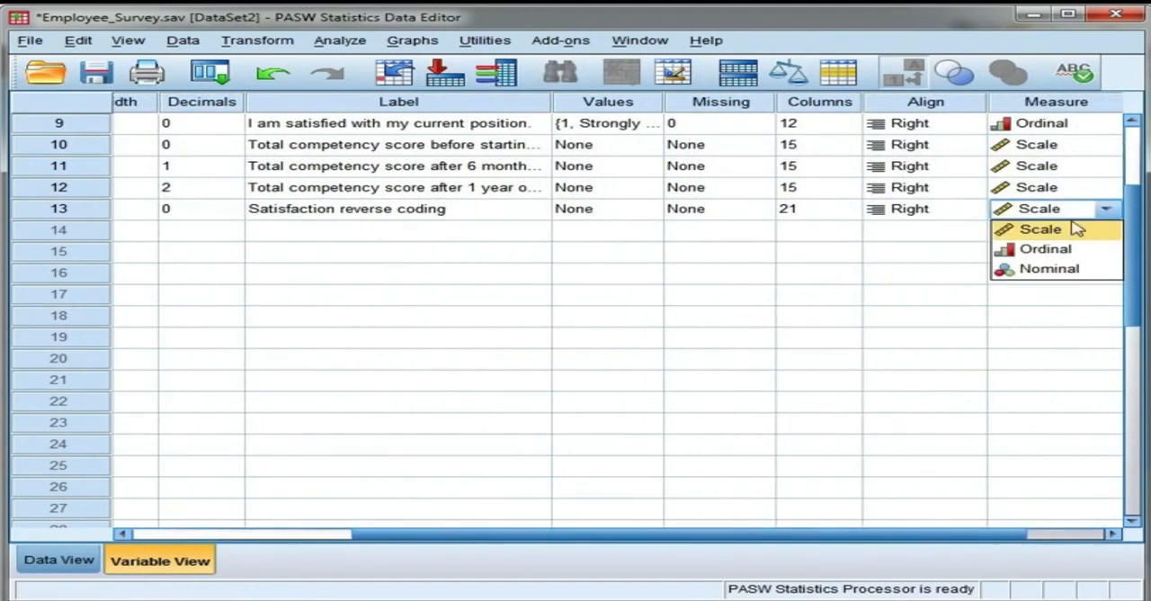
left_click(1070, 249)
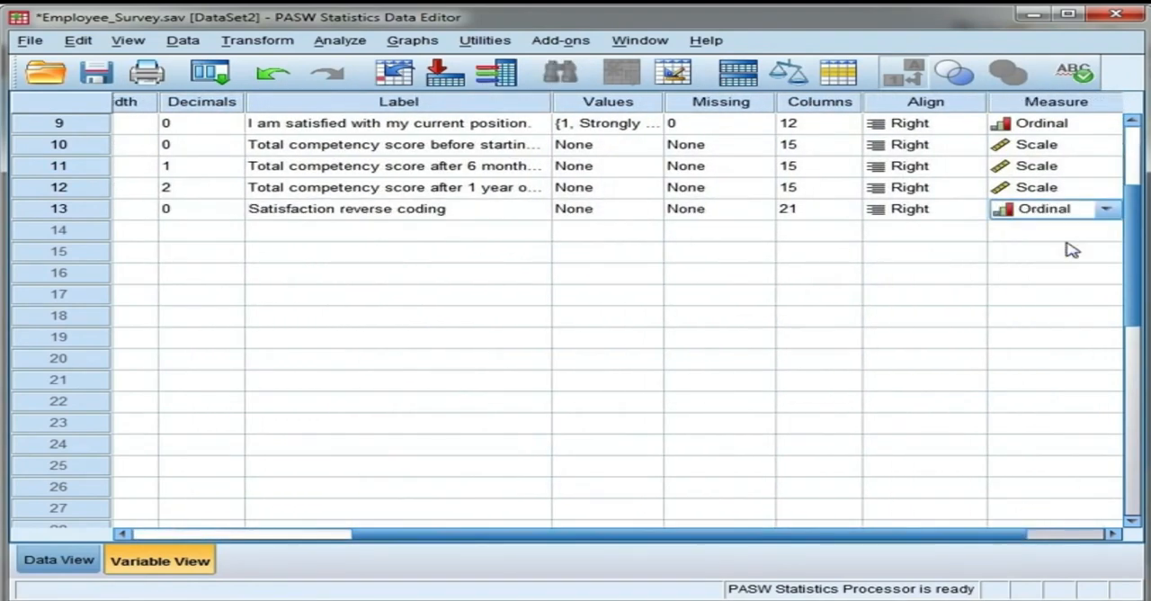
Step: Begin the value labels of satisfaction_recode by adding 5 = "Strongly Disagree"
double_click(649, 214)
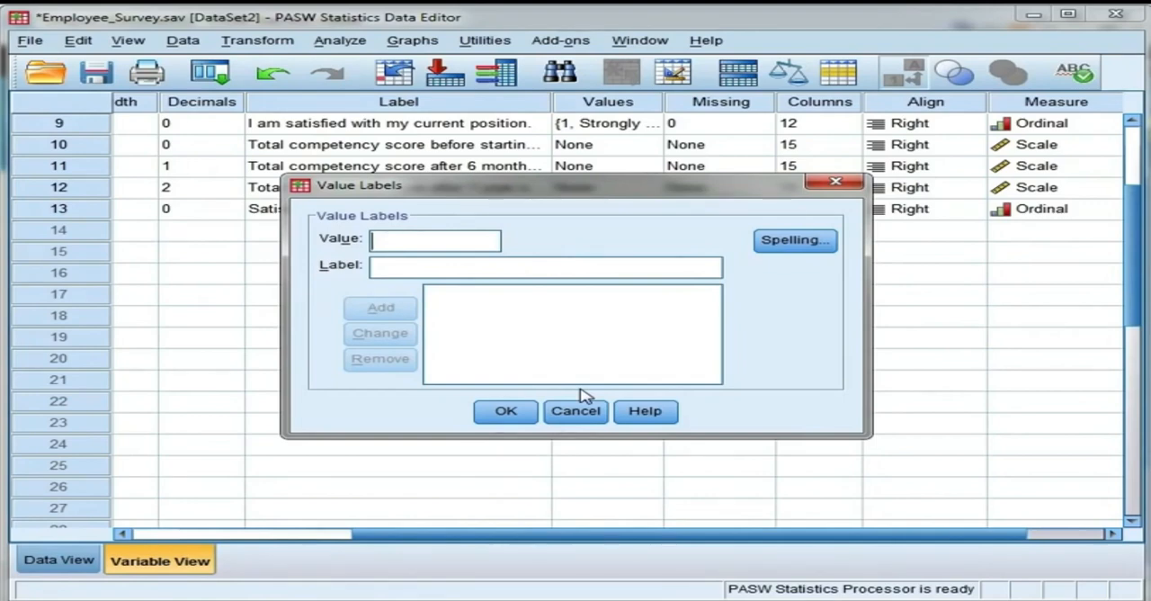
left_click(578, 271)
type("Str")
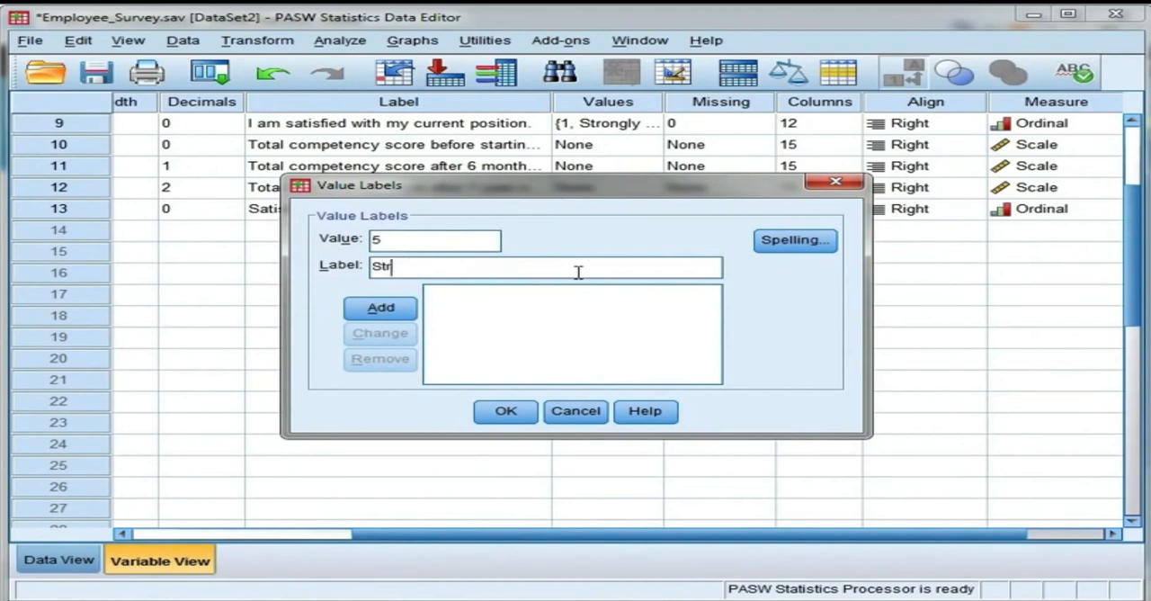
type("ongly Disagree")
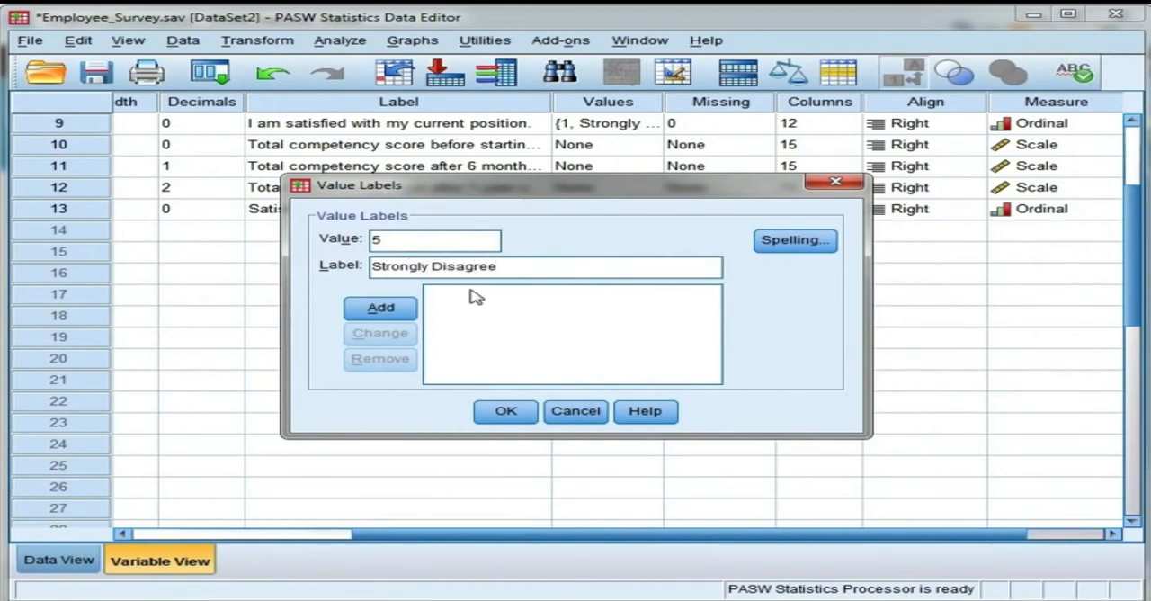
left_click(381, 307)
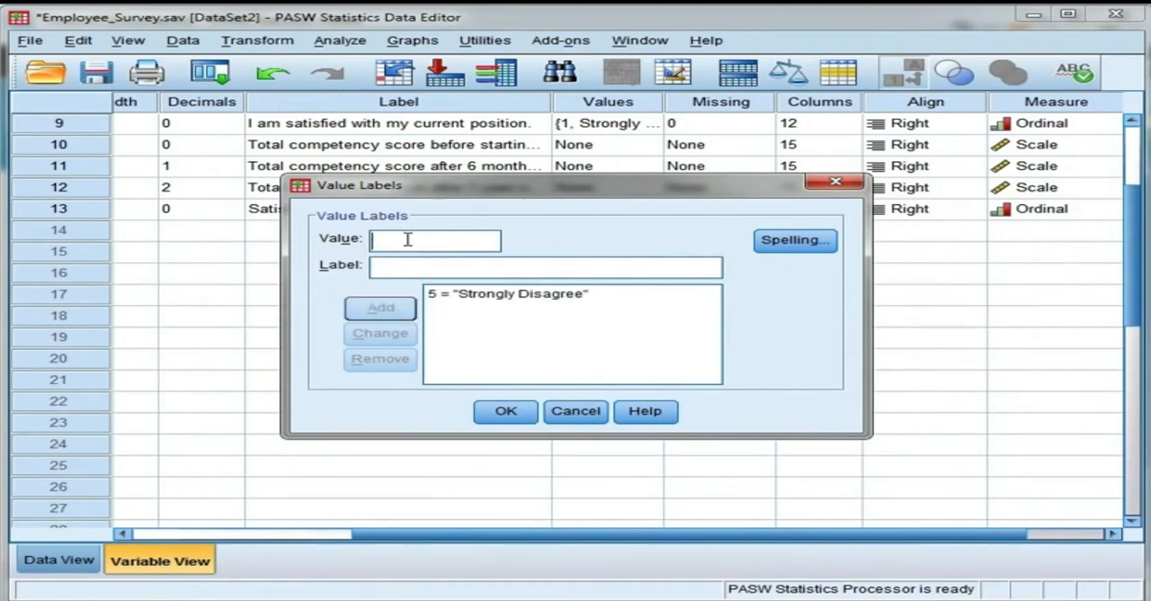
Step: Add the value label 4 = "Disagree" for satisfaction_recode
type("Strongly")
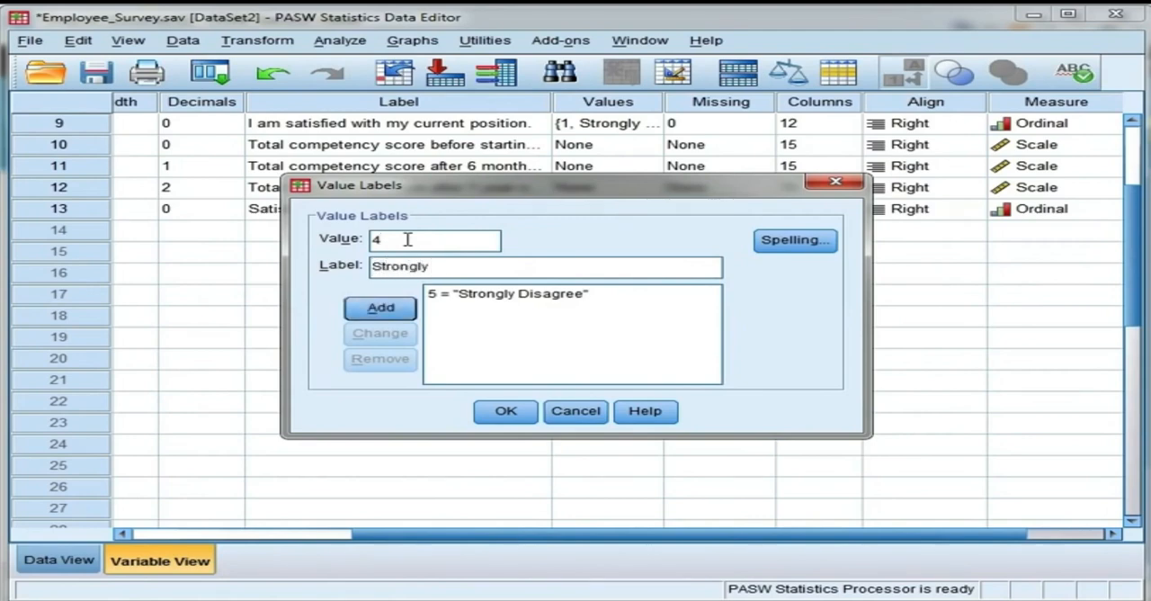
key("BackSpace")
key("BackSpace")
key("BackSpace")
key("BackSpace")
key("BackSpace")
key("BackSpace")
key("BackSpace")
key("BackSpace")
type("Disagree")
left_click(381, 308)
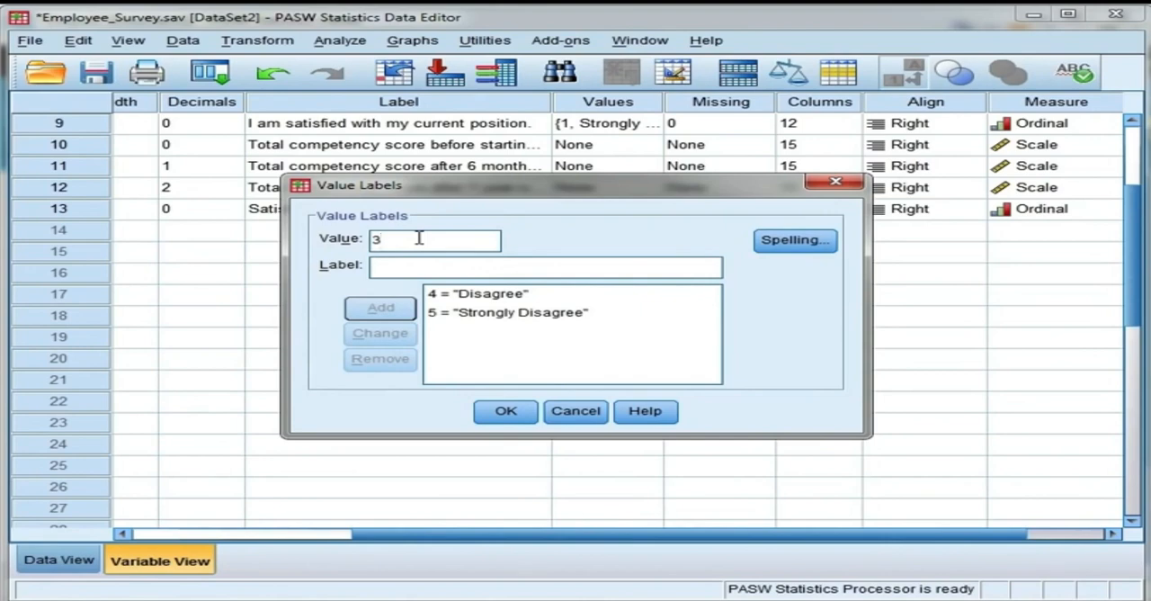
Step: Add the value labels 3 = "Neutral" and 2 = "Agree" for satisfaction_recode
key("Tab")
type("N")
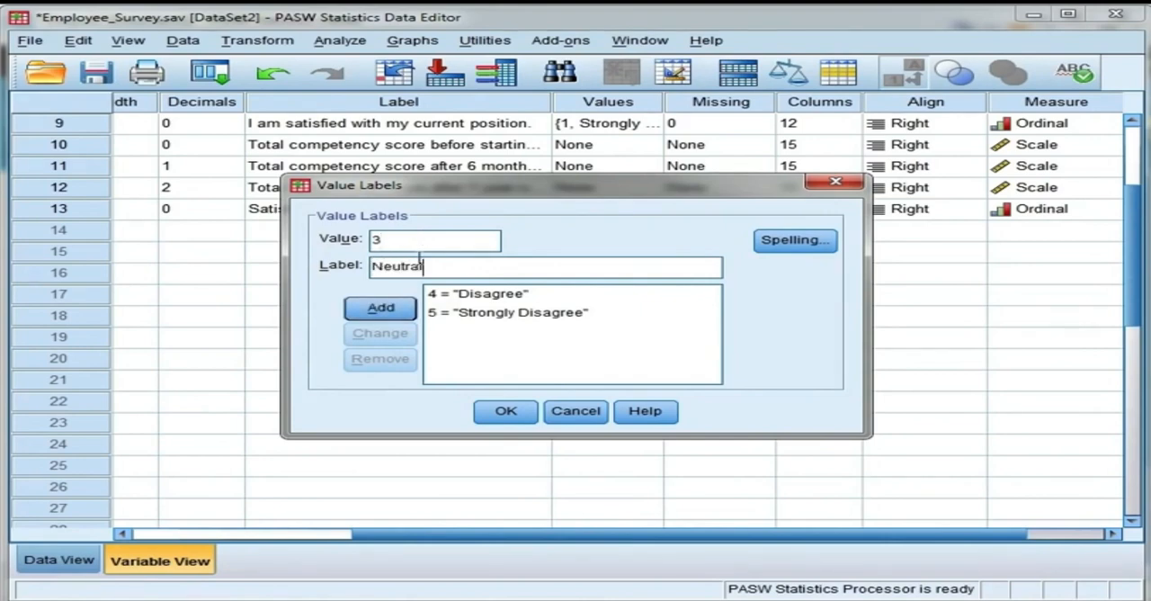
left_click(400, 307)
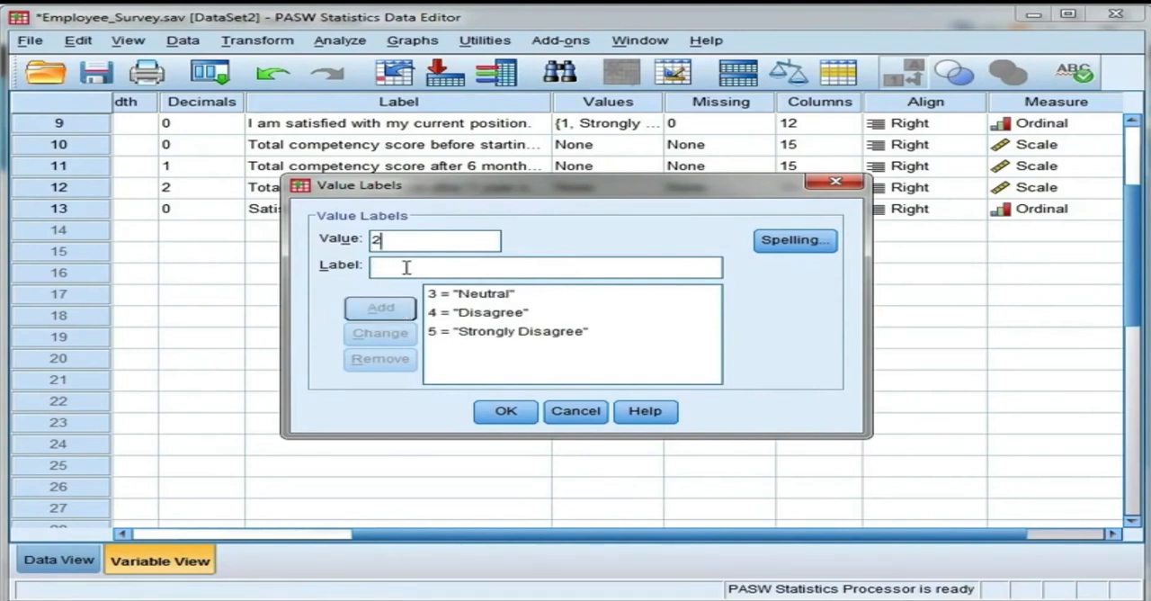
left_click(407, 268)
type("Agree")
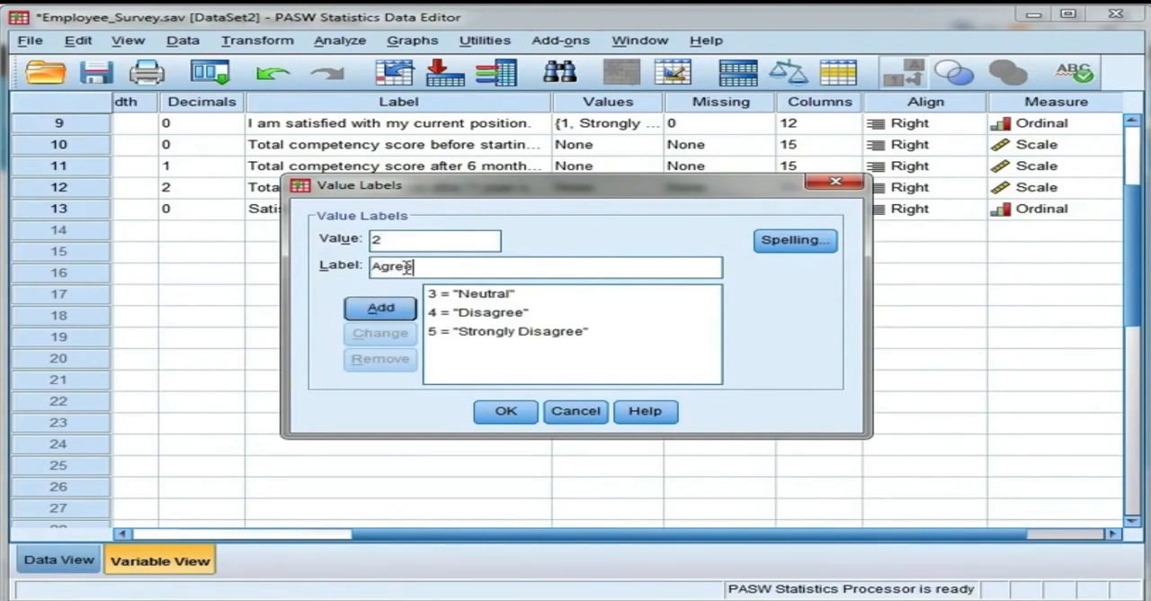
left_click(414, 309)
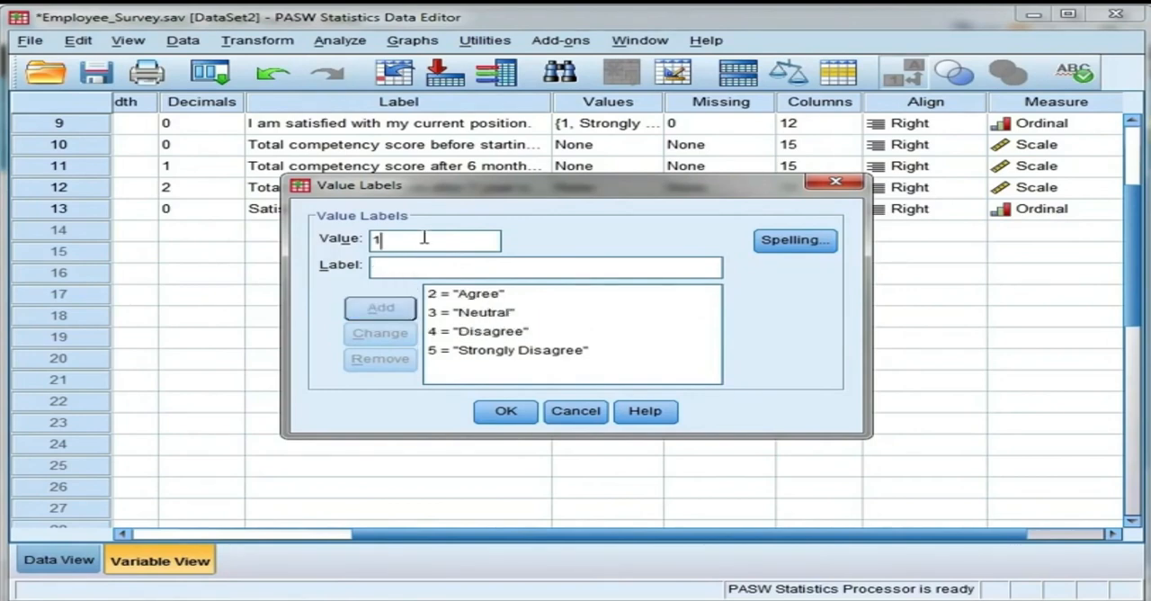
Step: Add the value label 1 = "Strongly Agree" and accept the value labels of satisfaction_recode
type("St")
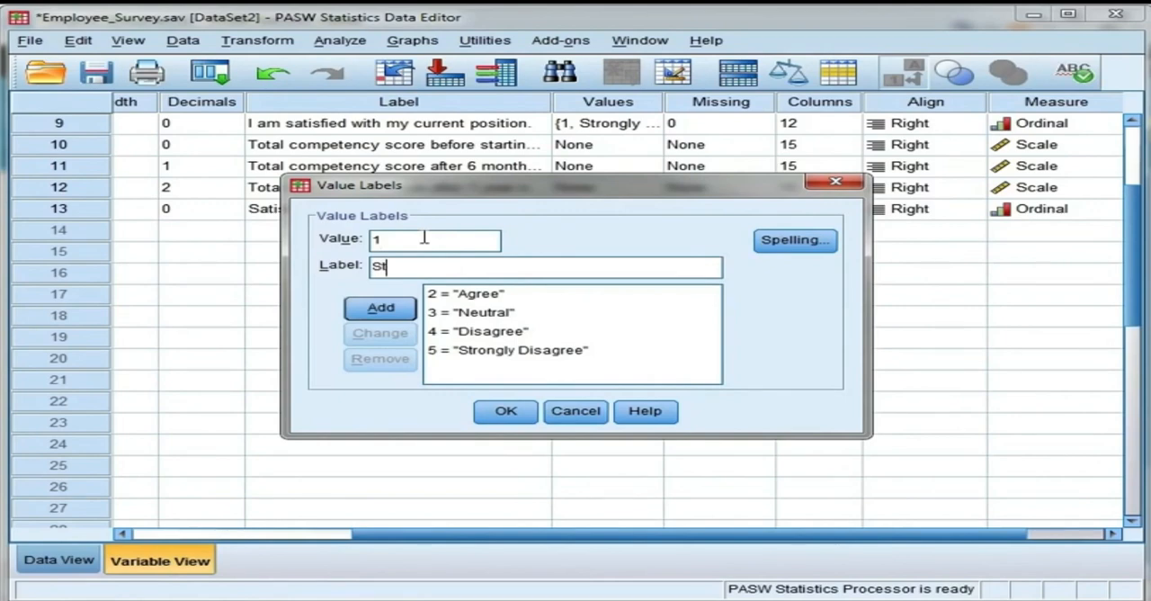
type("rongly Agree")
left_click(407, 308)
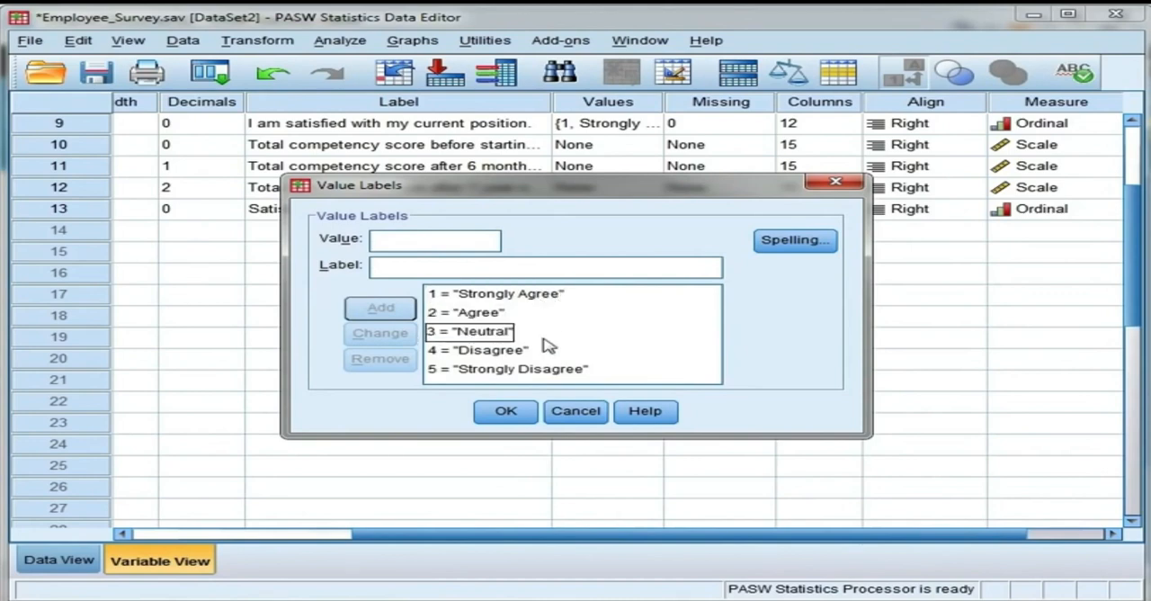
left_click(509, 411)
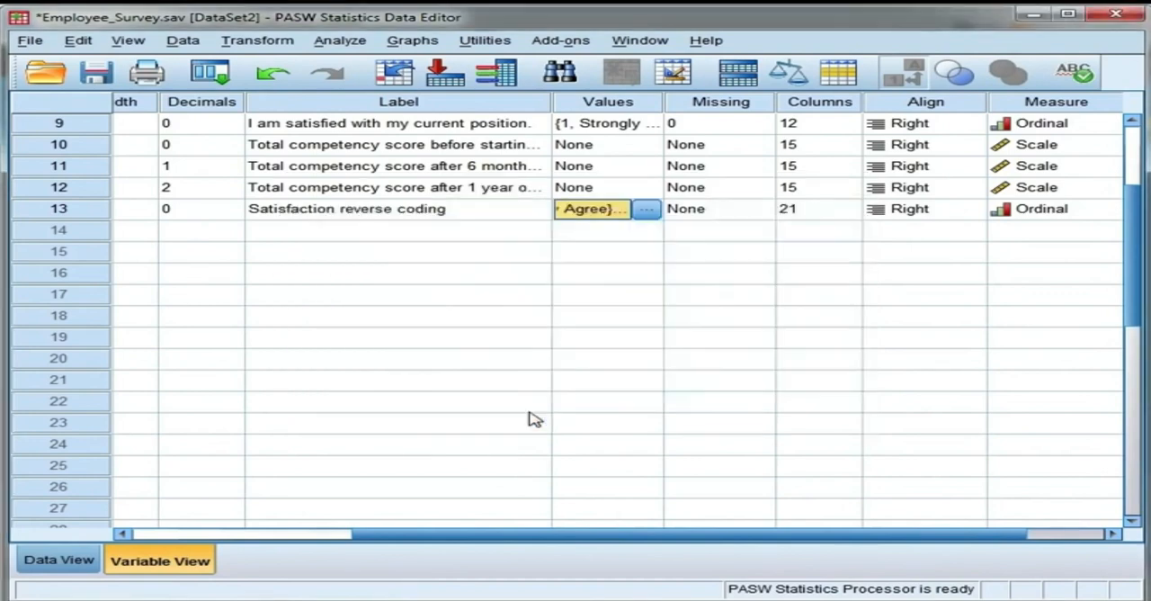
Step: Show satisfaction_recode in the data sheet and move its column directly after satisfaction
double_click(84, 212)
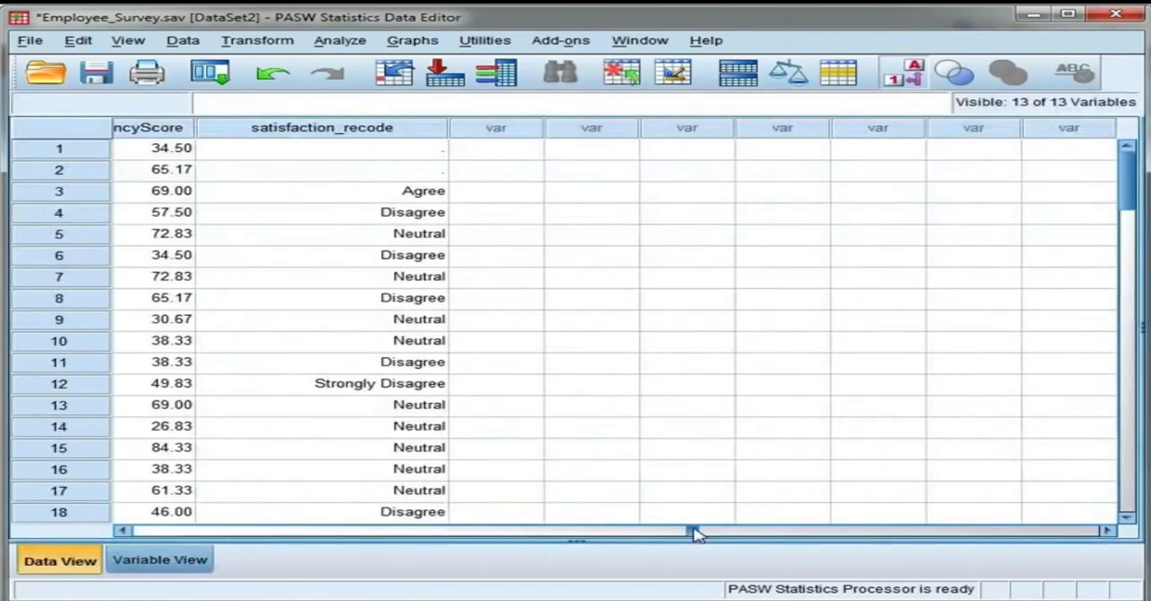
left_click_drag(688, 532, 679, 533)
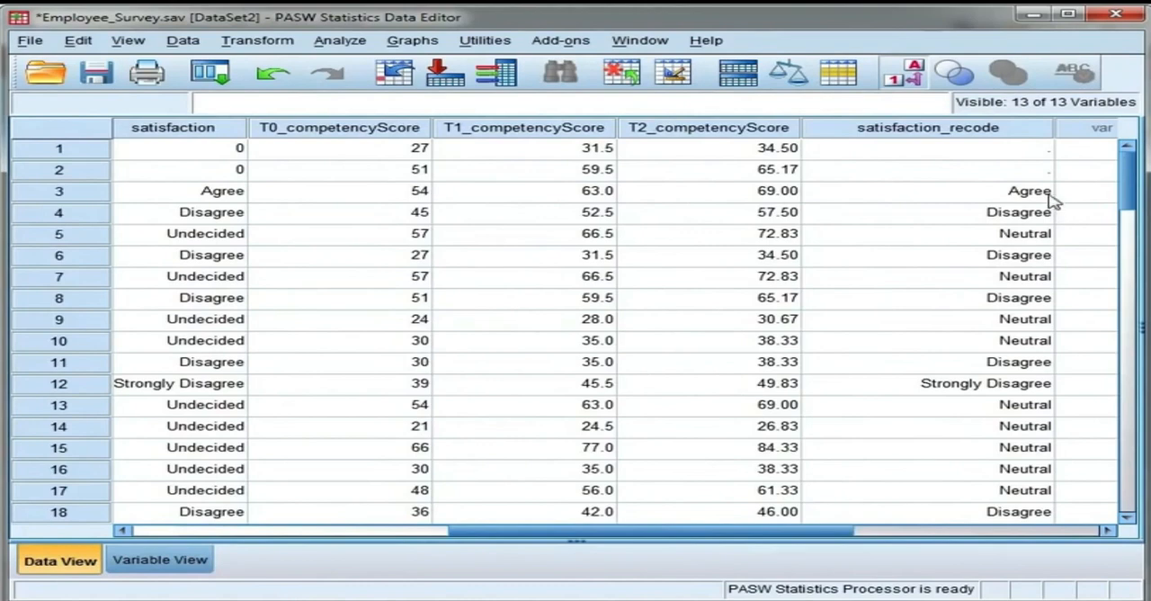
left_click_drag(966, 128, 337, 135)
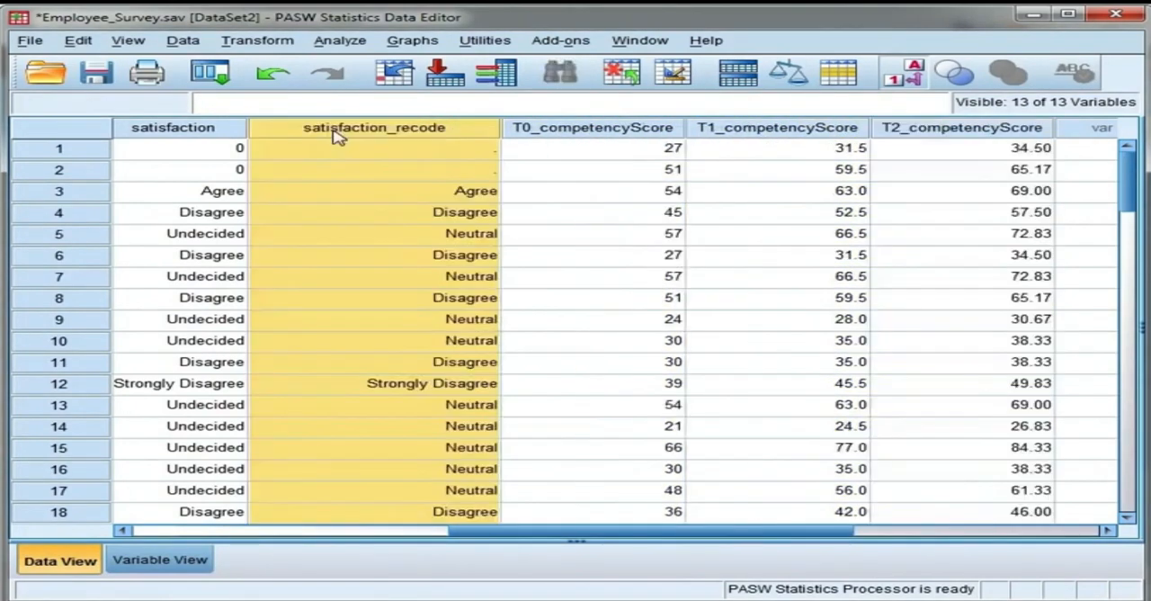
Step: Check the numeric codes behind the satisfaction_recode labels for cases 3 to 6
double_click(311, 191)
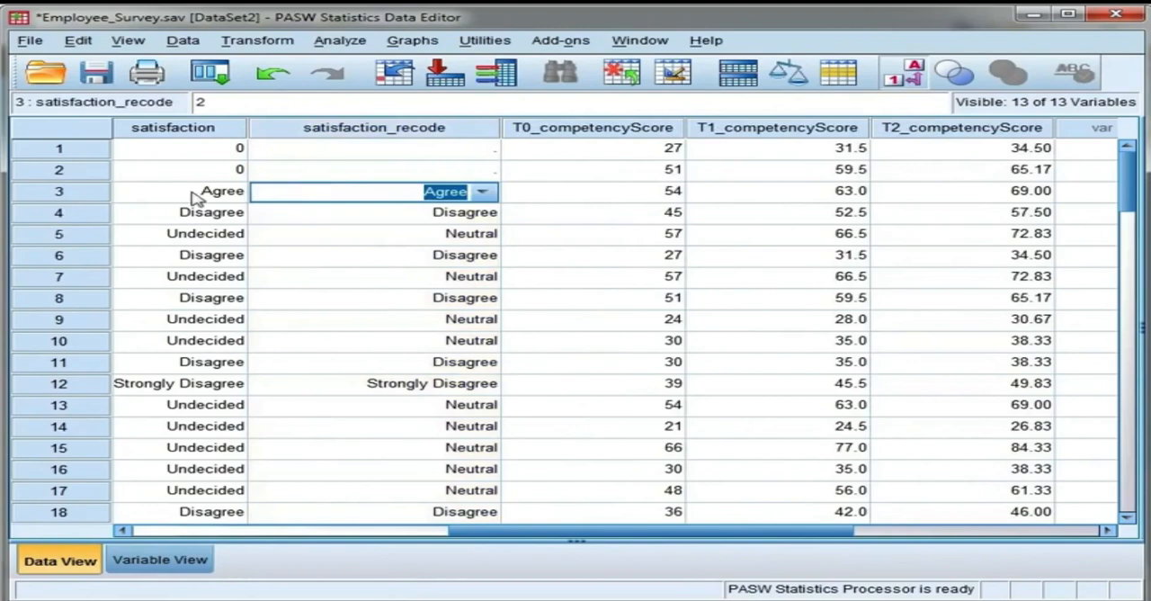
left_click(433, 218)
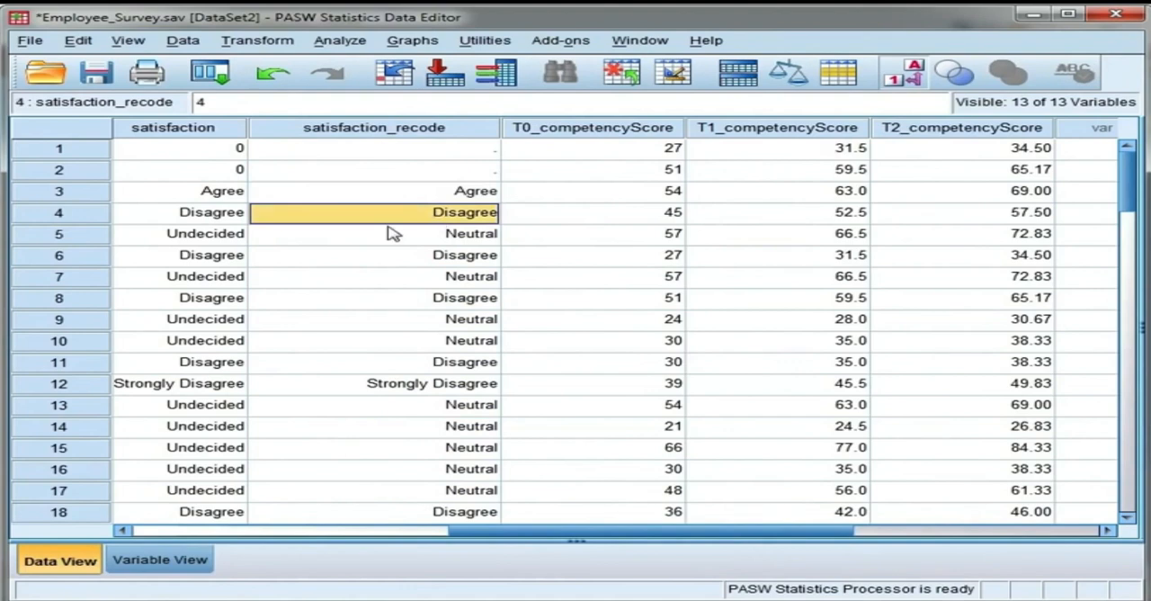
left_click(322, 244)
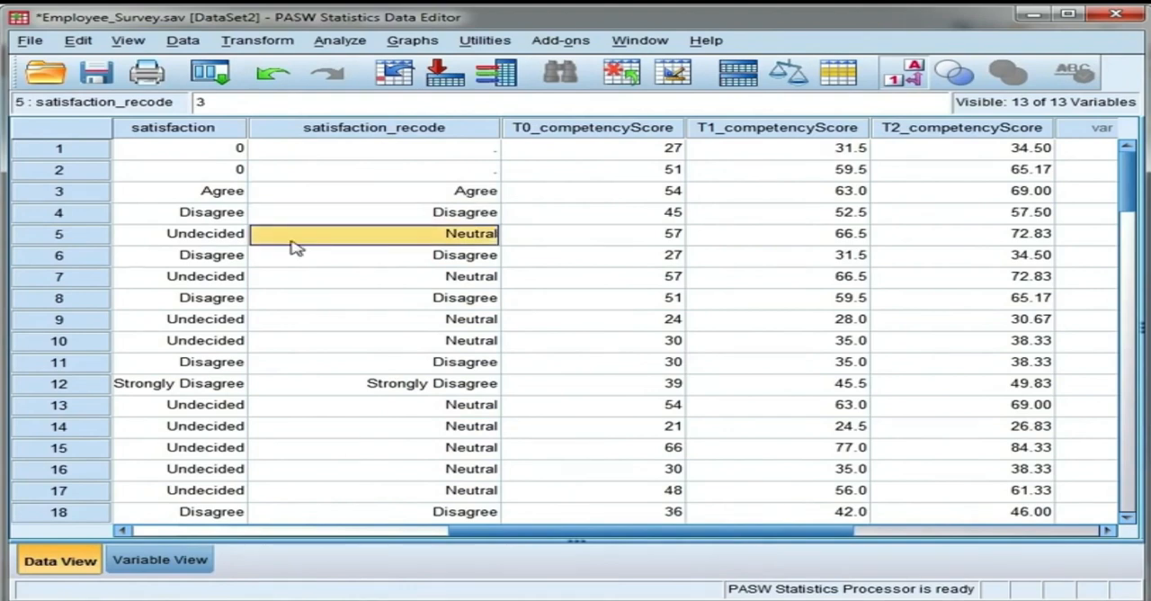
left_click(314, 263)
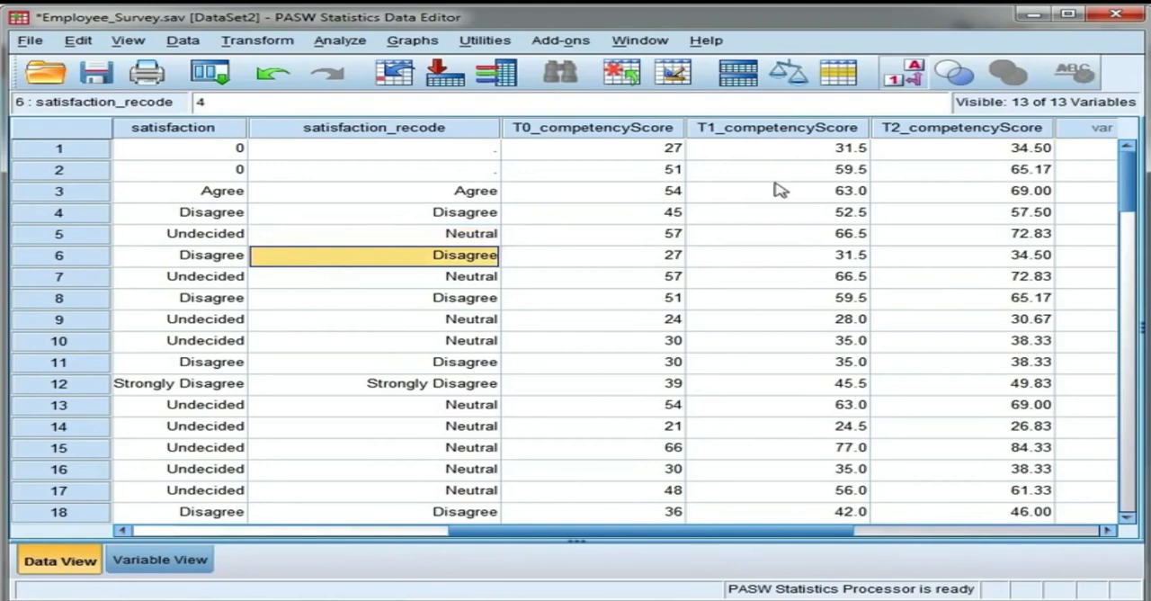
Step: Show numeric codes instead of value labels to compare satisfaction with satisfaction_recode, and restore the label display
left_click(907, 74)
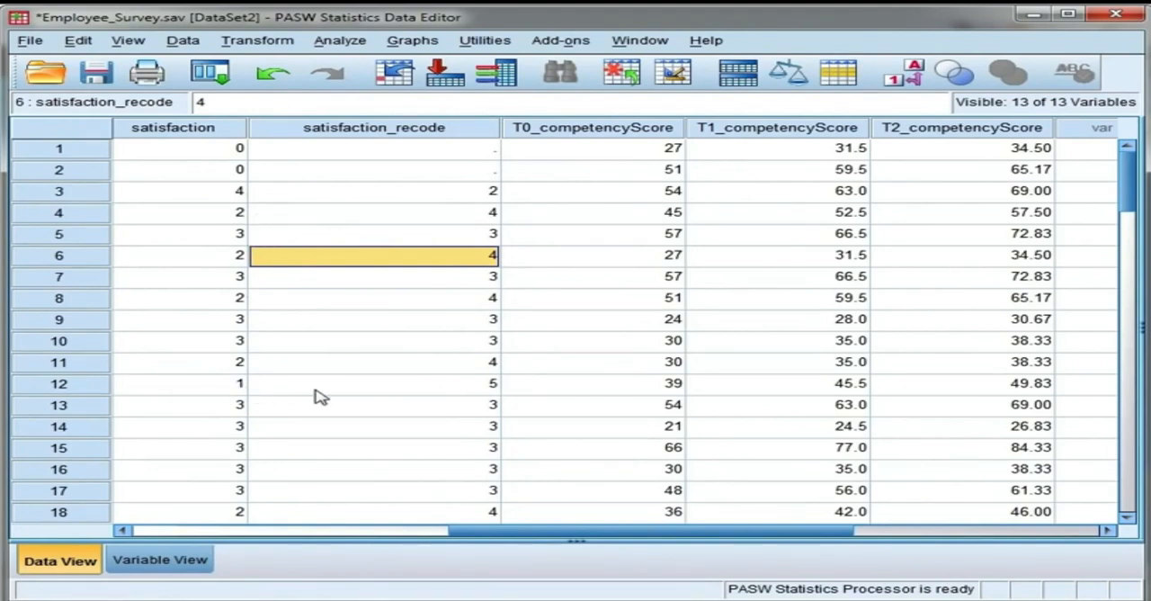
scroll(290, 425, "down", 3)
scroll(291, 424, "up", 3)
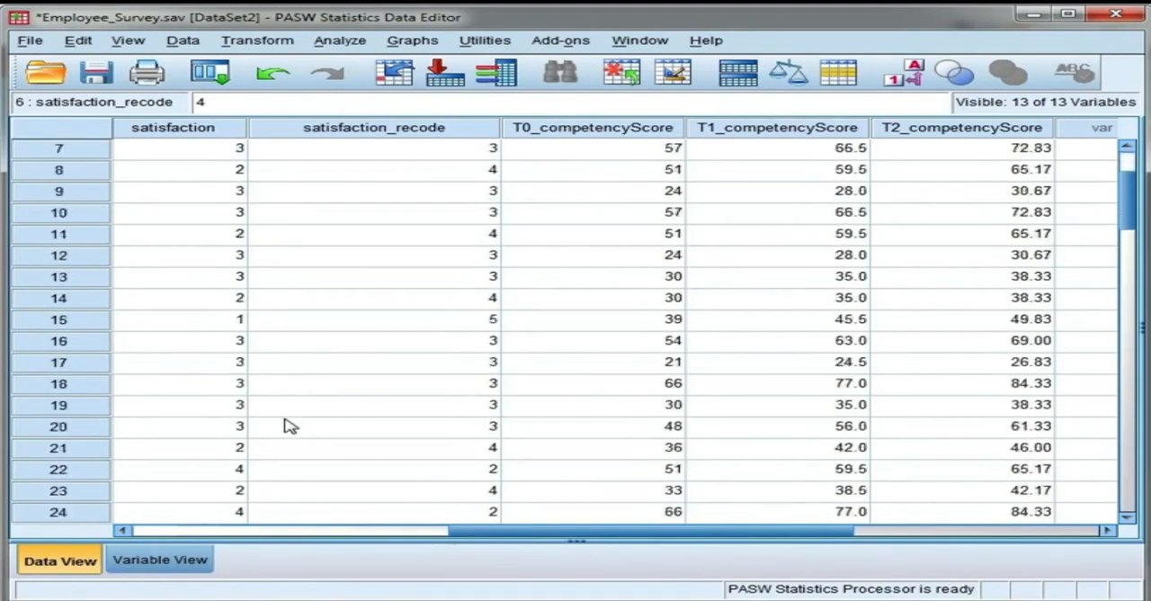
left_click(904, 73)
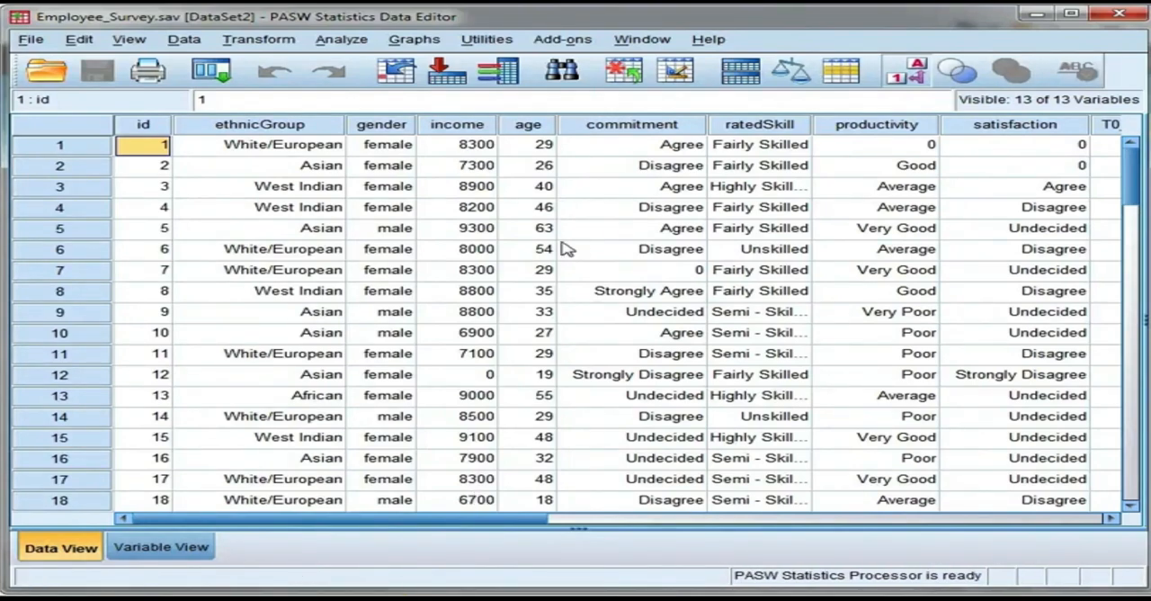
Step: Start an Independent-Samples T Test with the total competency score before starting their job (T0_competencyScore) as the test variable
left_click(579, 521)
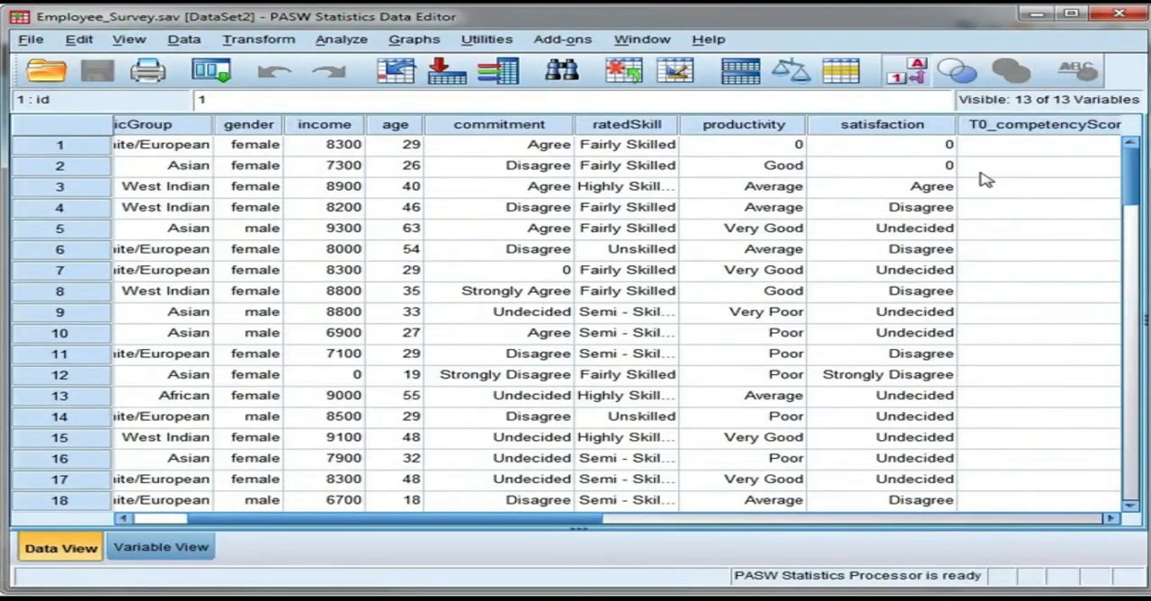
left_click(630, 520)
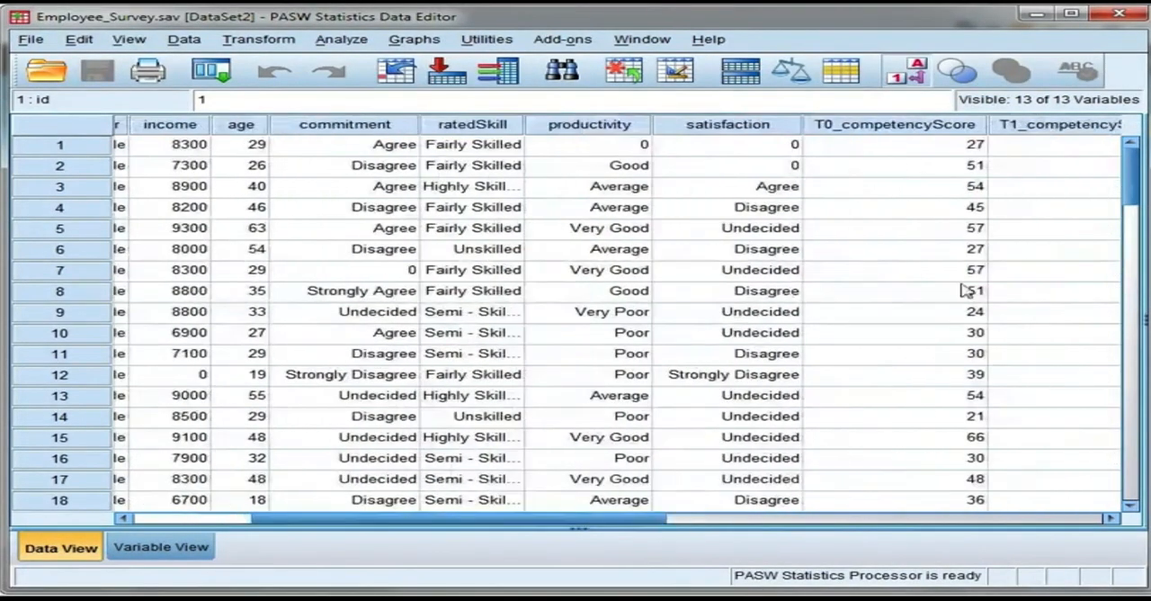
mouse_move(895, 132)
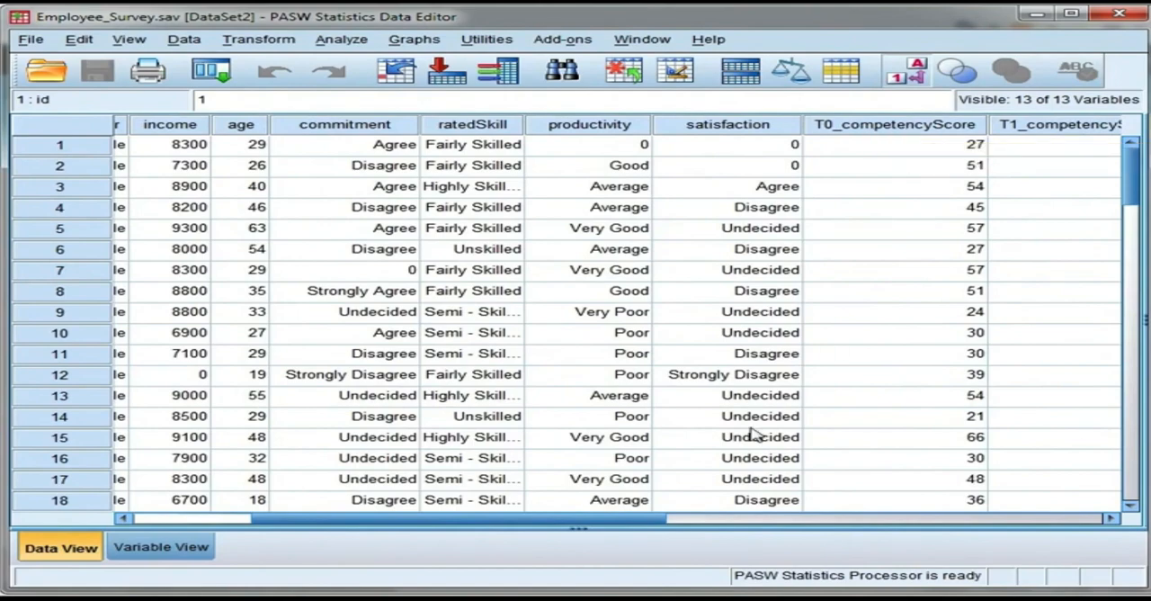
left_click_drag(617, 522, 501, 533)
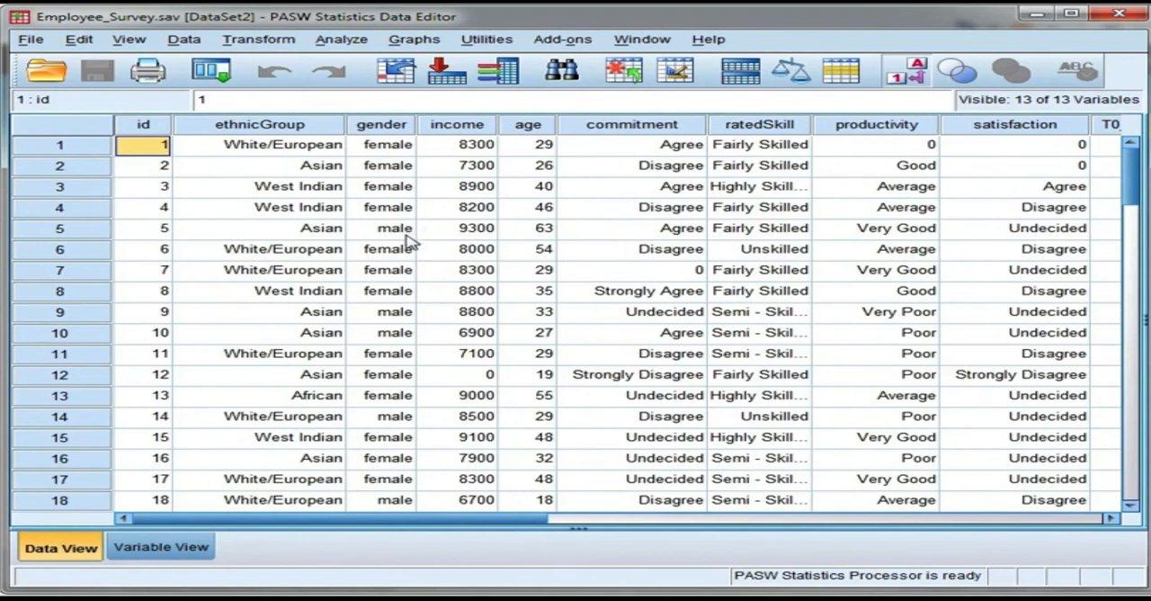
left_click(342, 39)
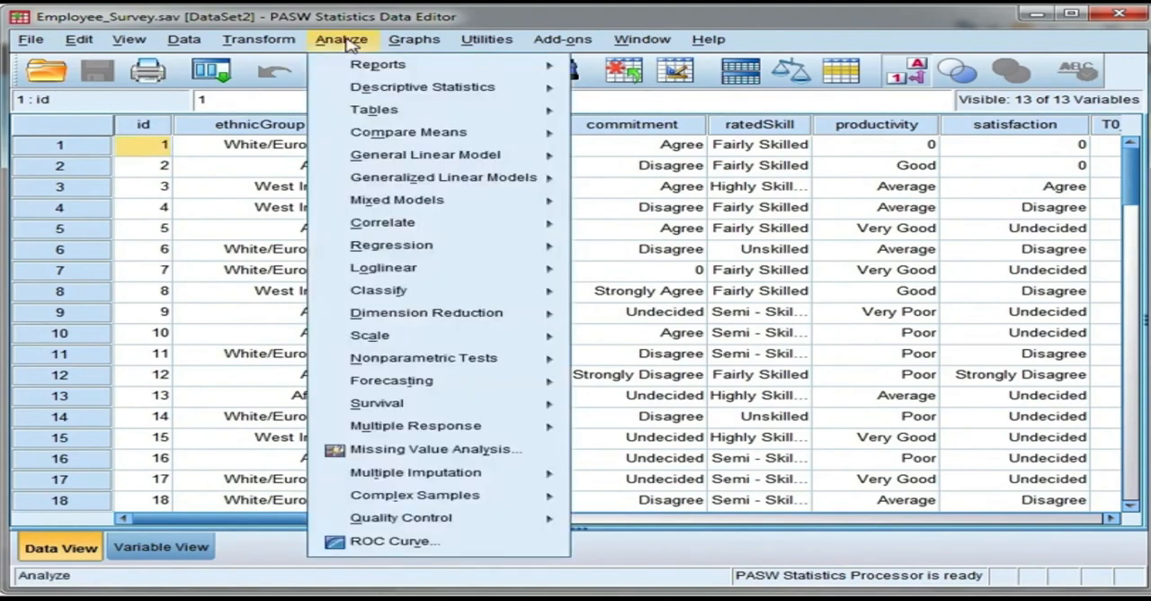
mouse_move(423, 139)
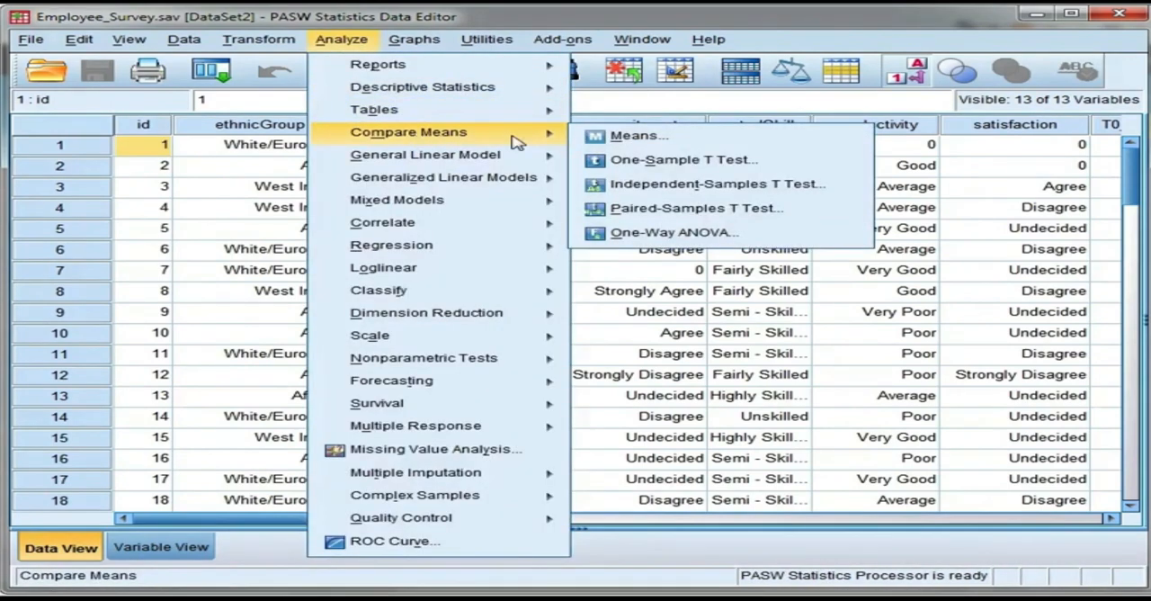
left_click(810, 193)
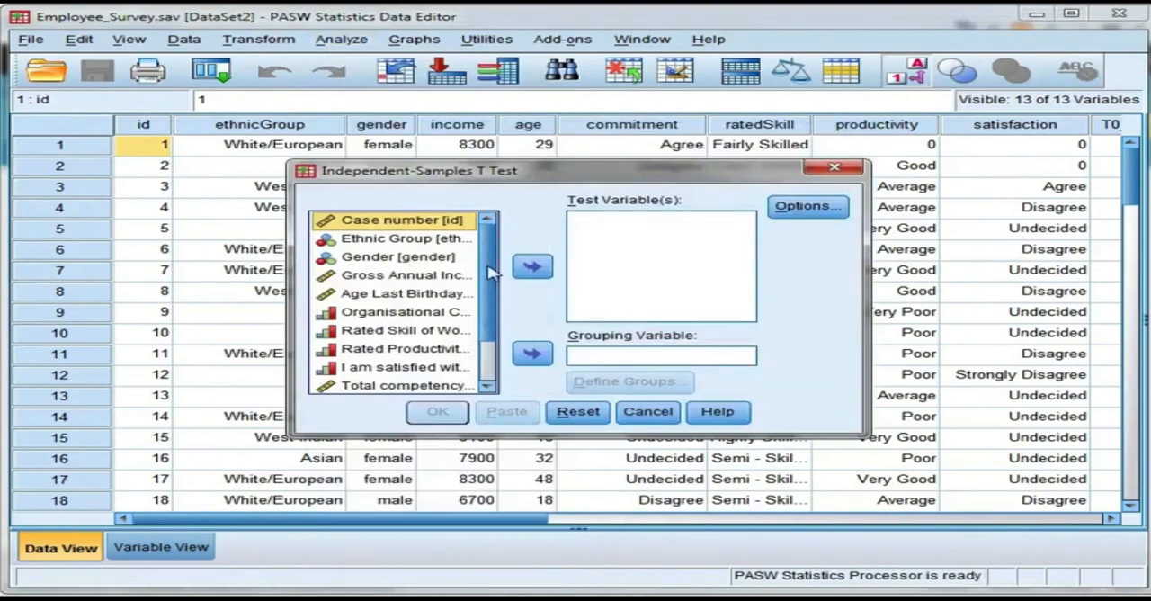
scroll(493, 273, "down", 1)
left_click(442, 332)
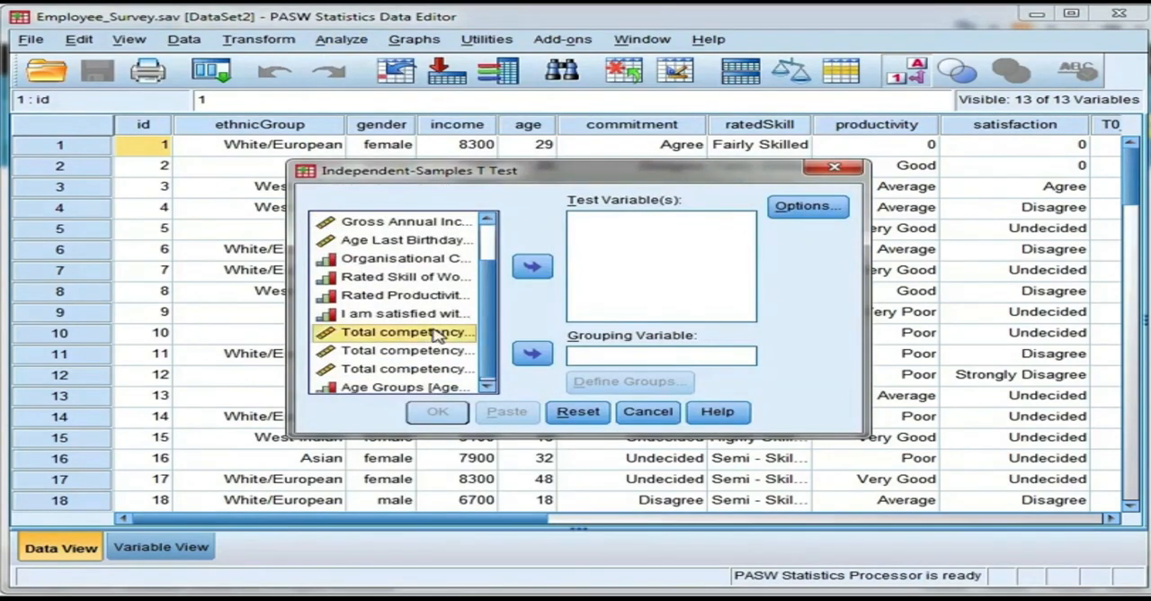
left_click(534, 266)
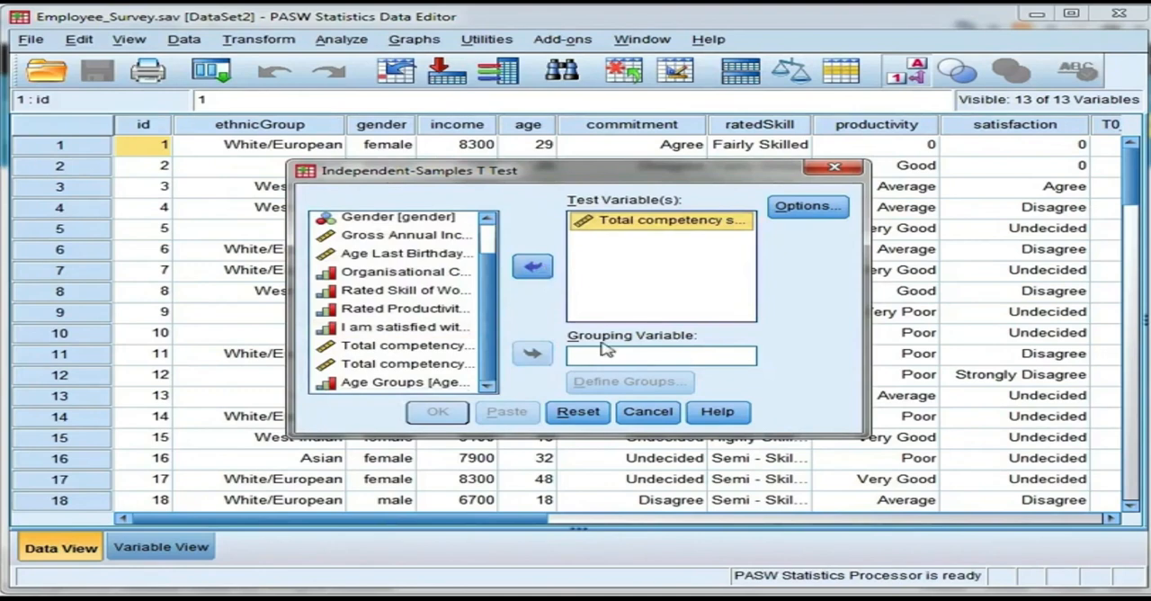
Step: Use gender as the grouping variable of the t test and define group 1 as 0 and group 2 as 1
scroll(493, 334, "up", 1)
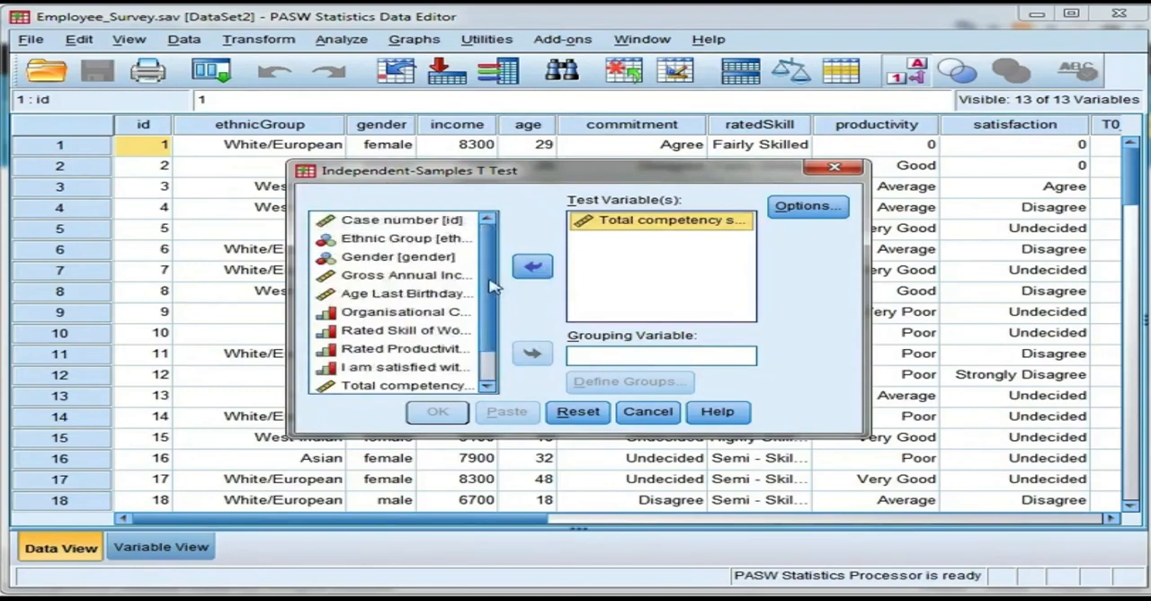
left_click(405, 256)
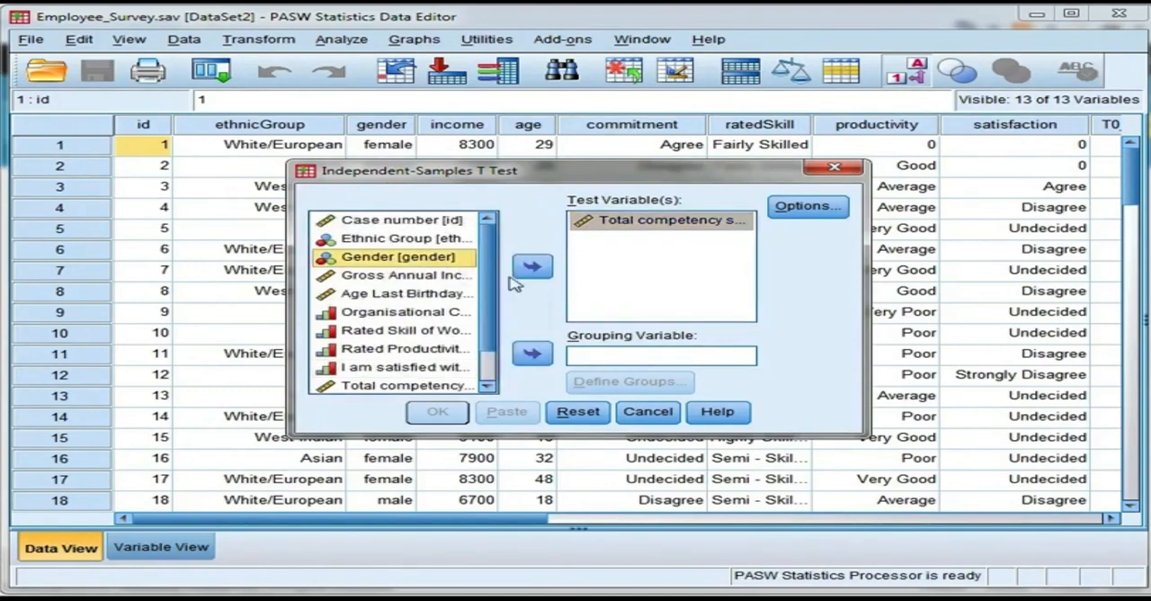
left_click(534, 356)
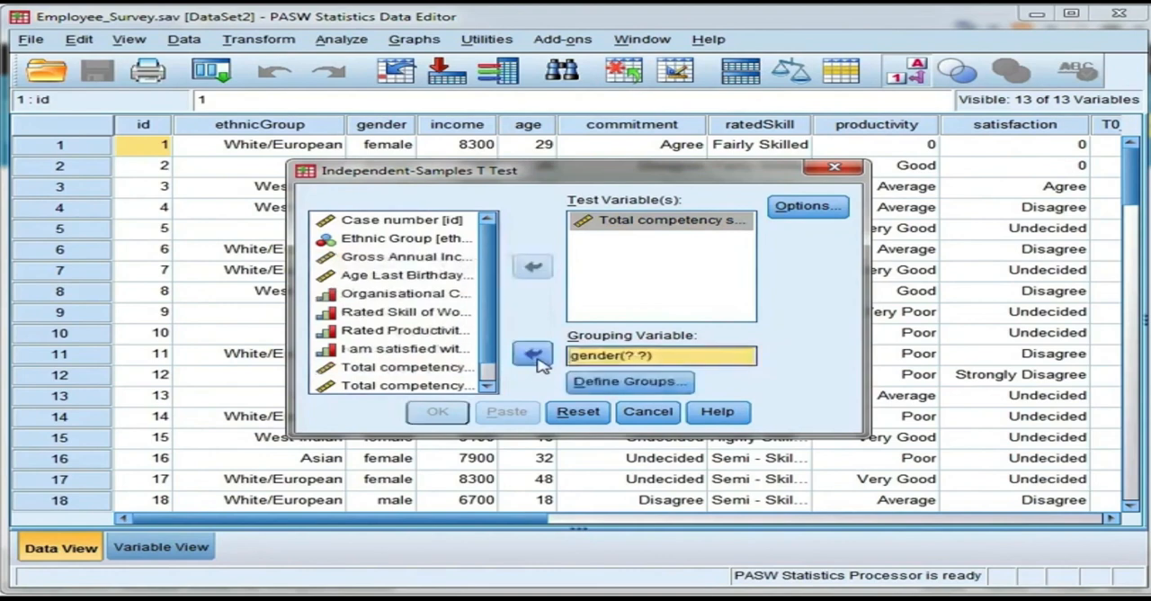
left_click(617, 385)
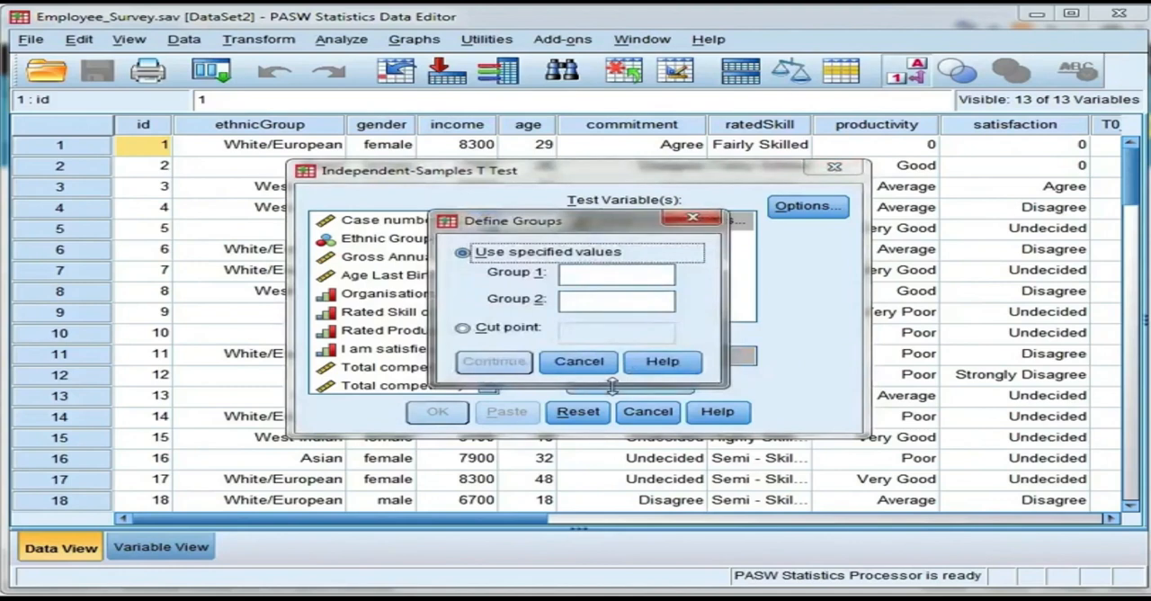
left_click(599, 274)
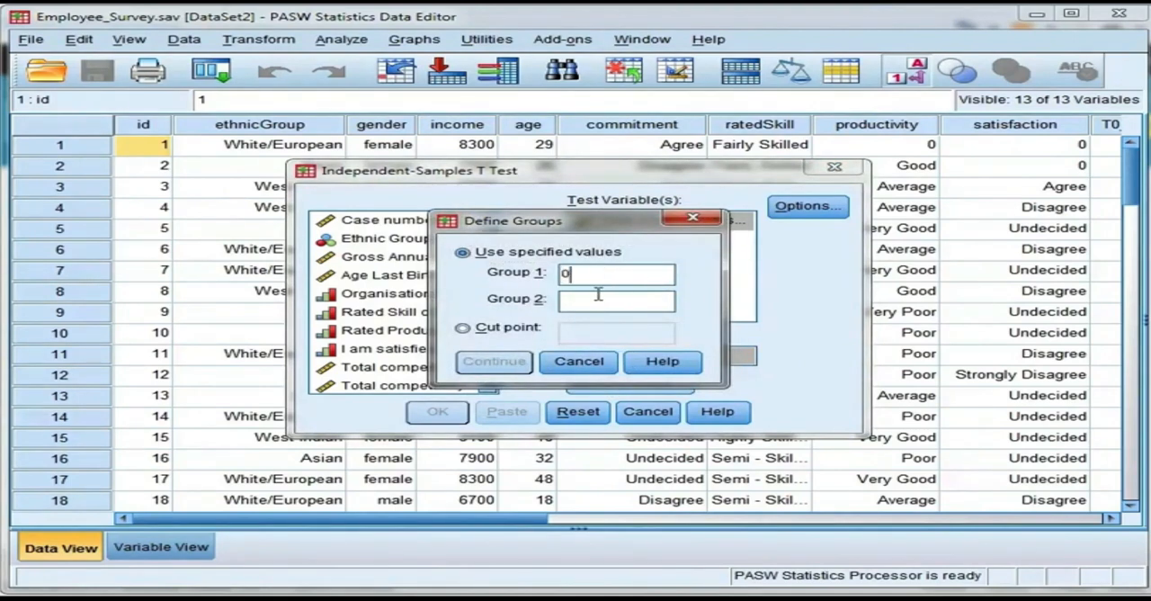
type("1")
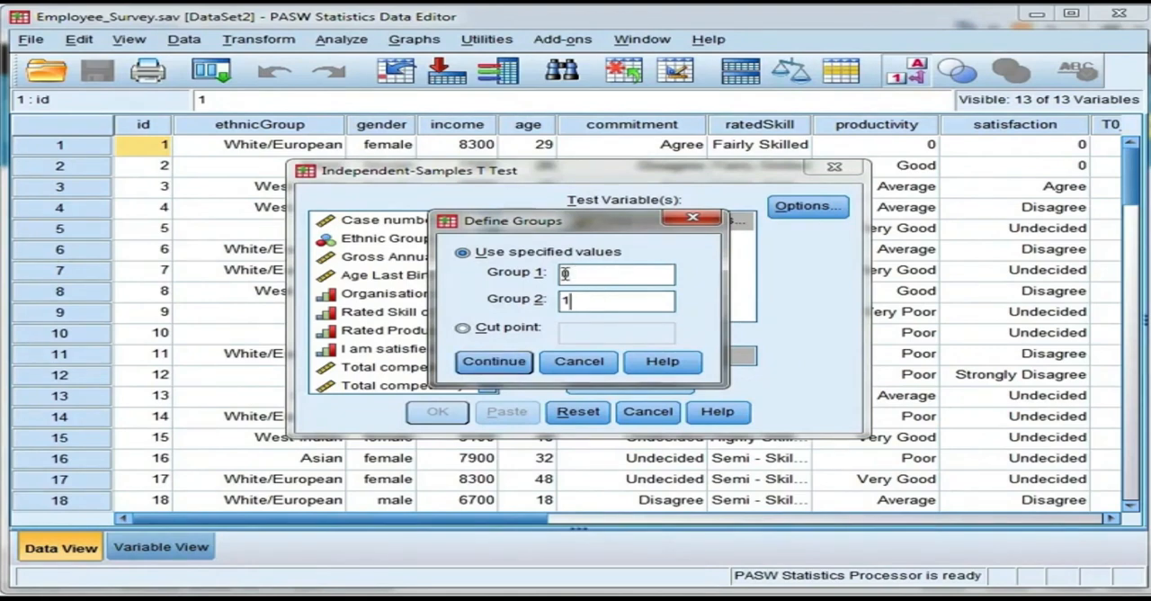
left_click(494, 361)
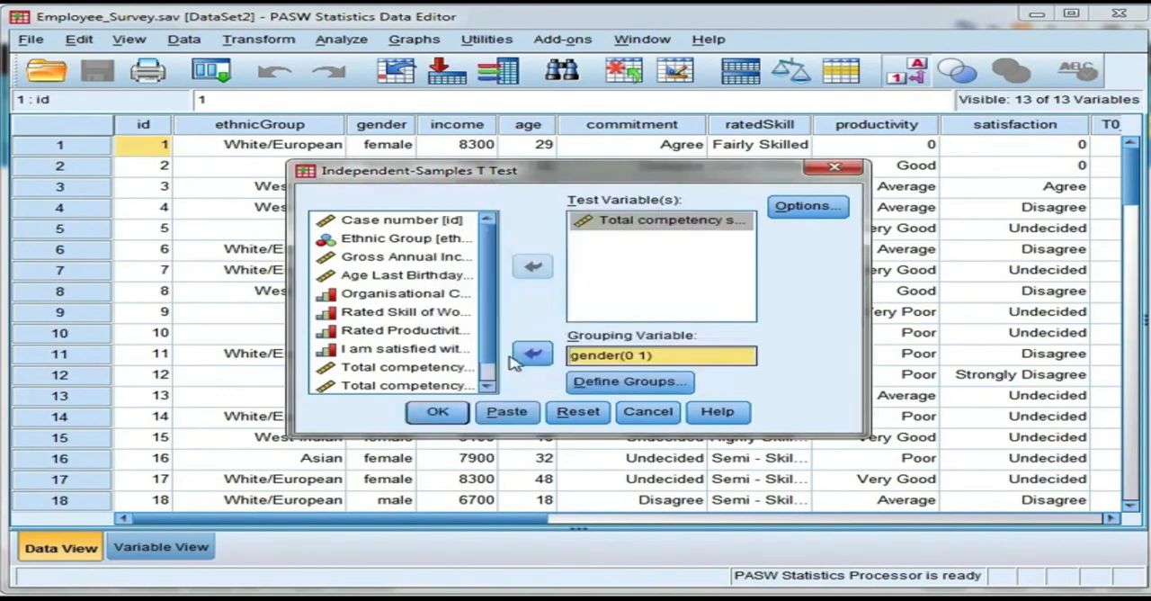
Step: Keep the 95% confidence interval and analysis-by-analysis exclusion of missing values, and run the t test
left_click(813, 207)
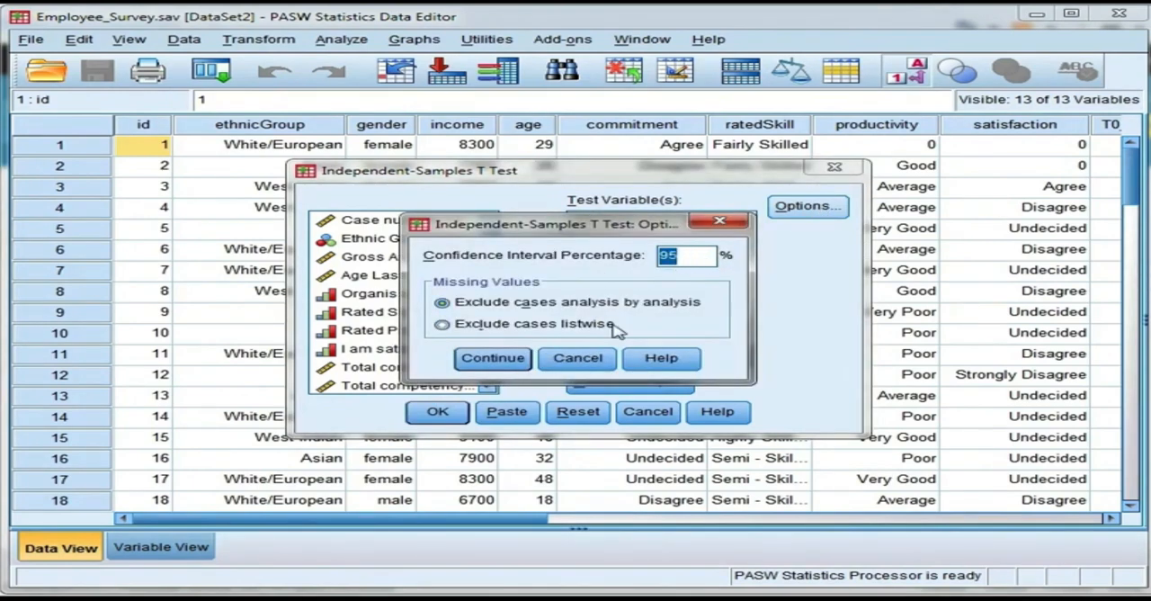
left_click(493, 360)
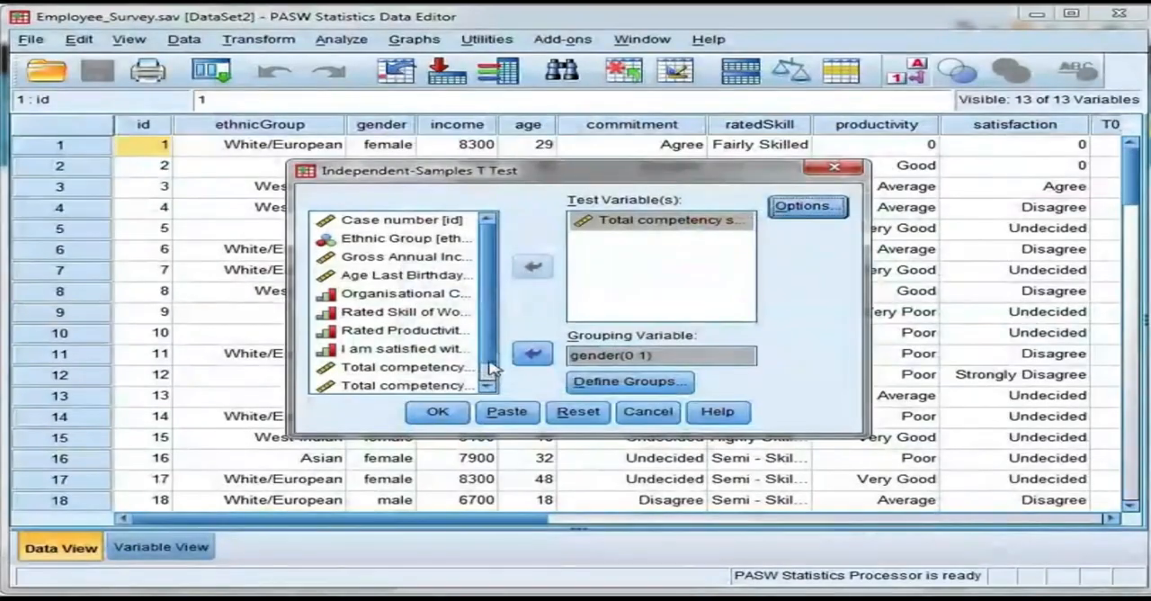
left_click(438, 412)
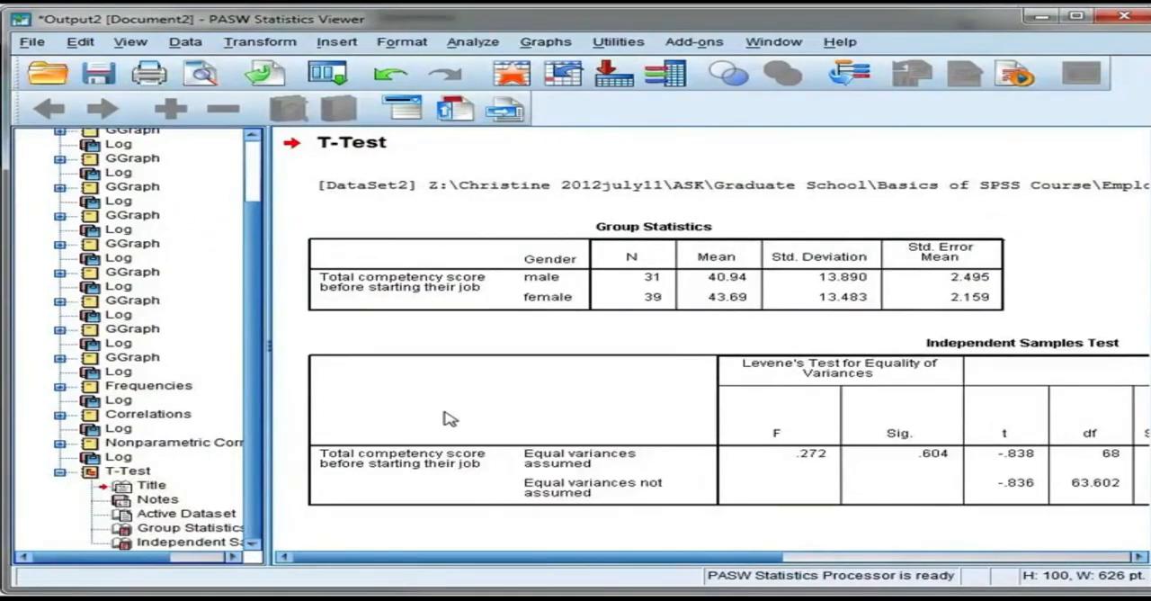
mouse_move(389, 558)
left_mouse_down()
mouse_move(732, 558)
mouse_move(386, 559)
left_mouse_up()
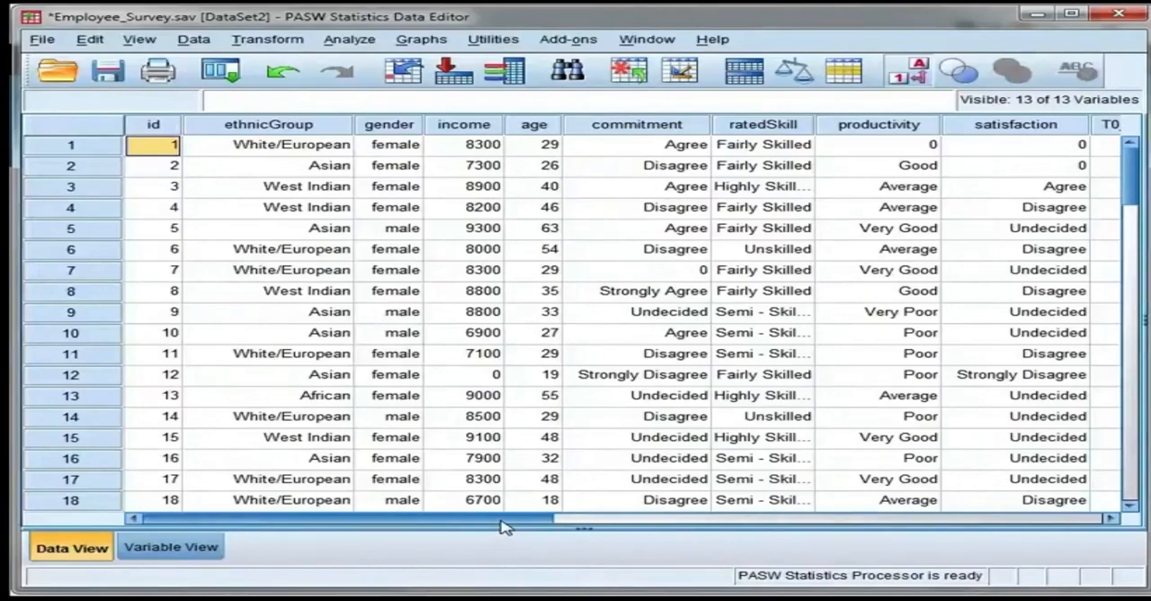
Step: Reset the Chart Builder and place a Simple Scatter chart from the Scatter/Dot gallery in the preview
left_click_drag(490, 526, 623, 526)
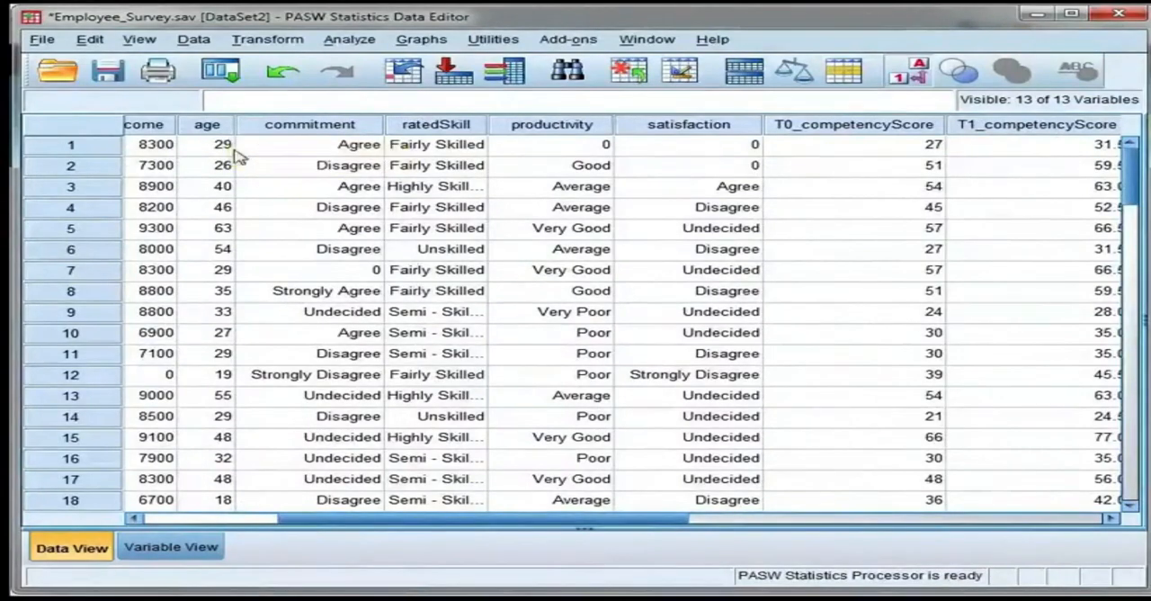
left_click_drag(430, 522, 575, 529)
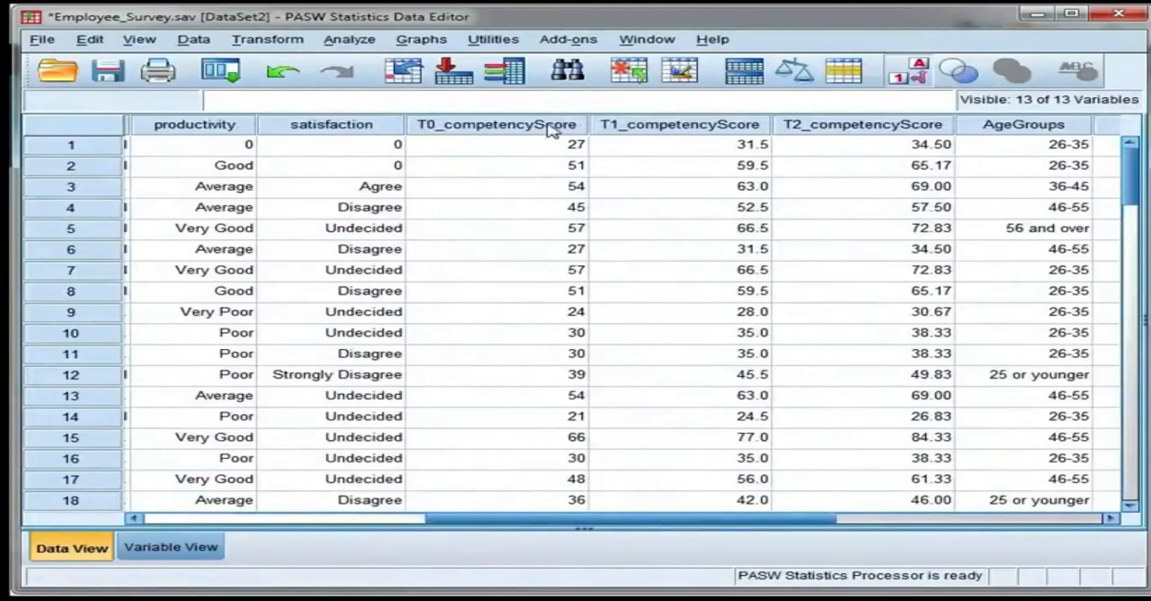
mouse_move(552, 132)
left_click_drag(552, 518, 404, 532)
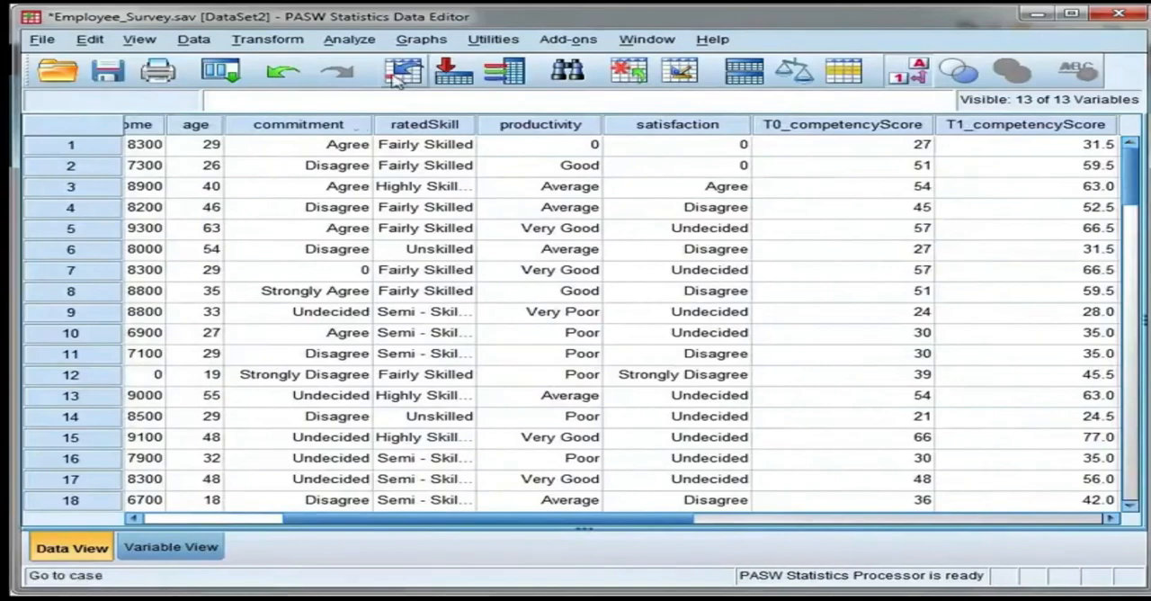
left_click(421, 39)
left_click(468, 65)
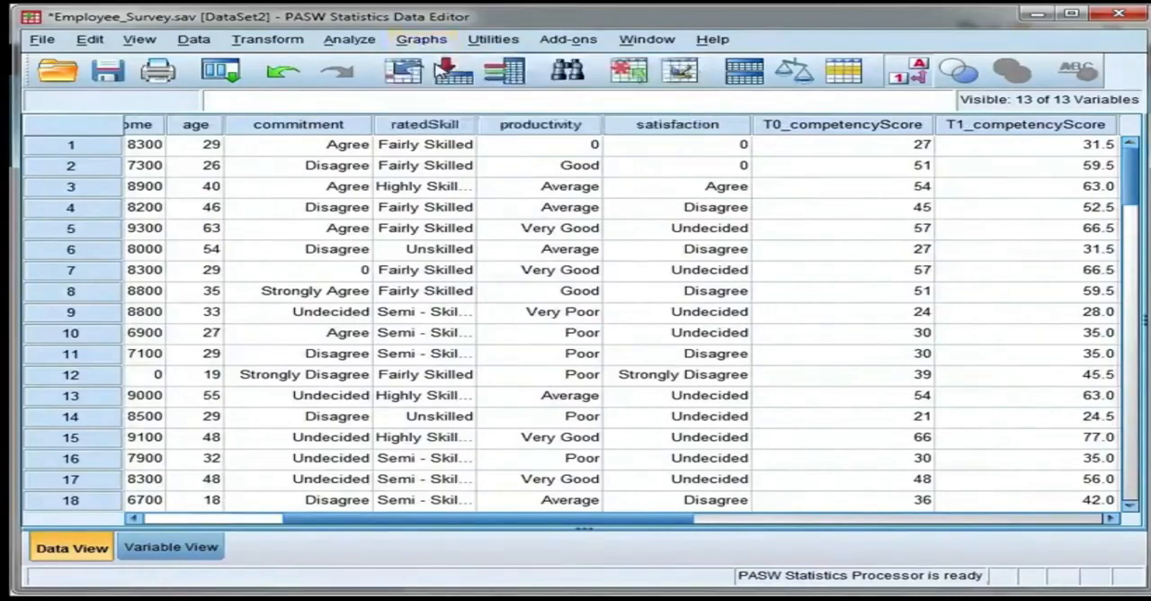
left_click(382, 557)
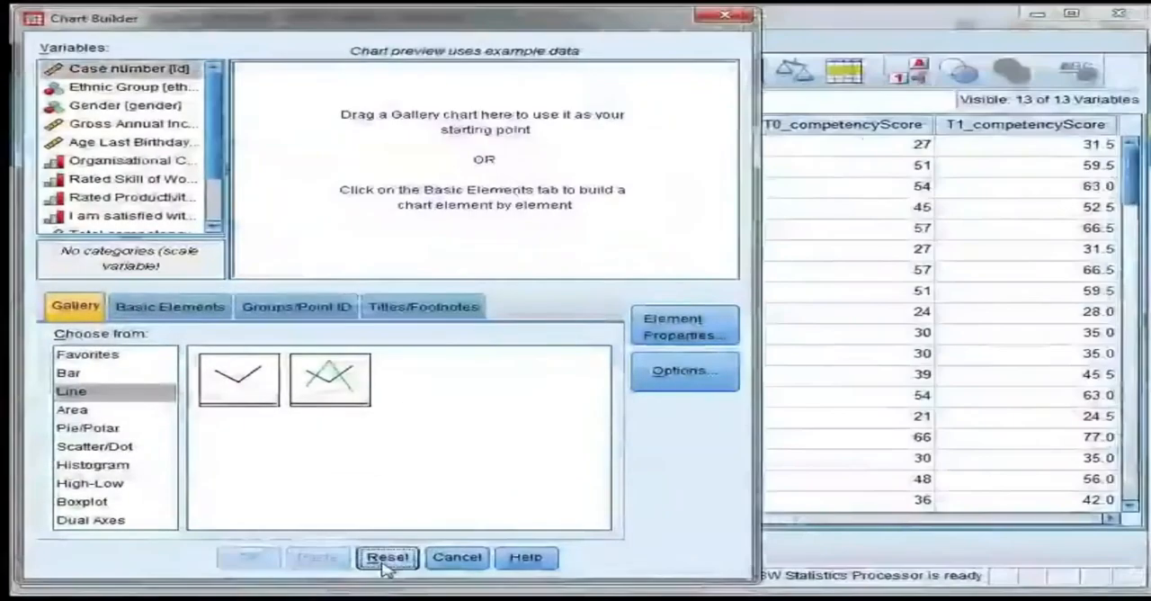
left_click(131, 447)
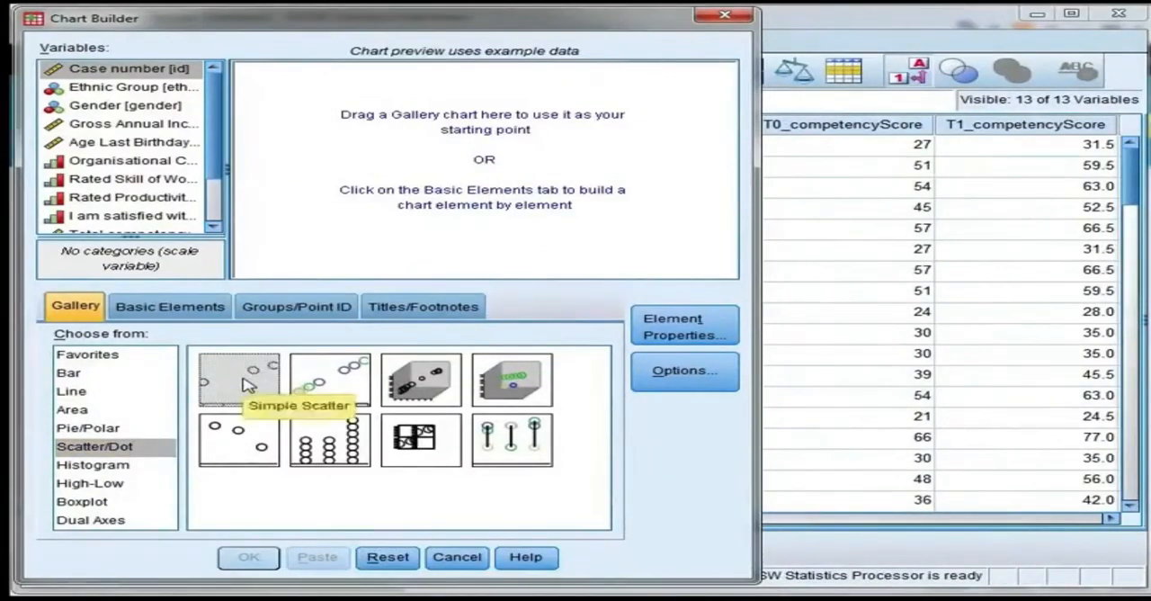
left_click_drag(243, 381, 484, 158)
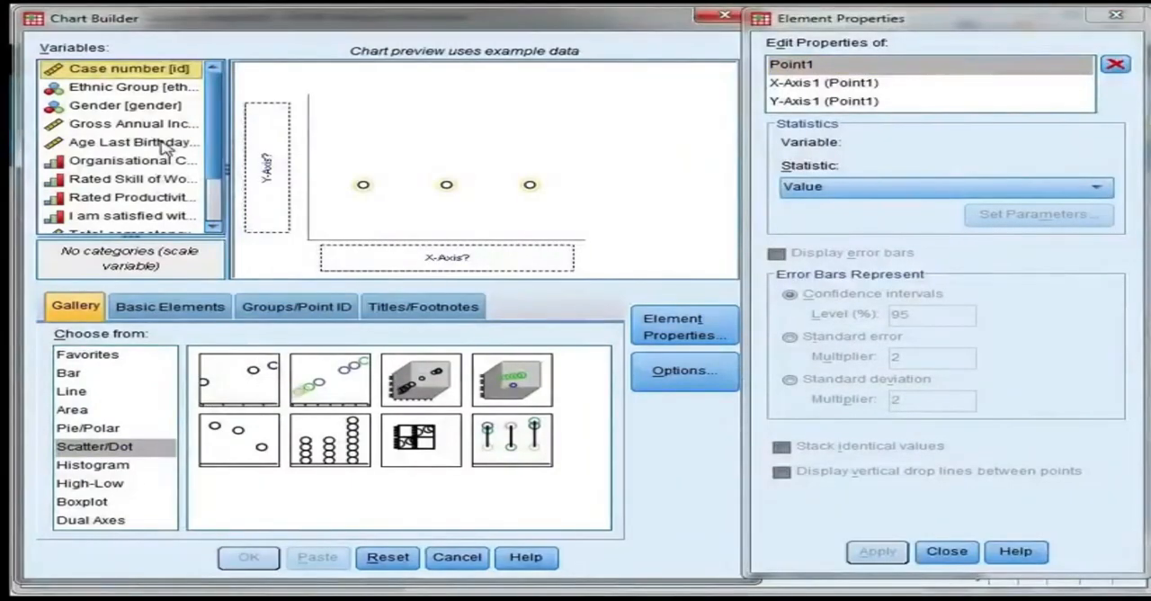
Step: Create the scatterplot with Age Last Birthday (years) on the x-axis and the total competency score before starting their job on the y-axis
left_click_drag(171, 149, 357, 259)
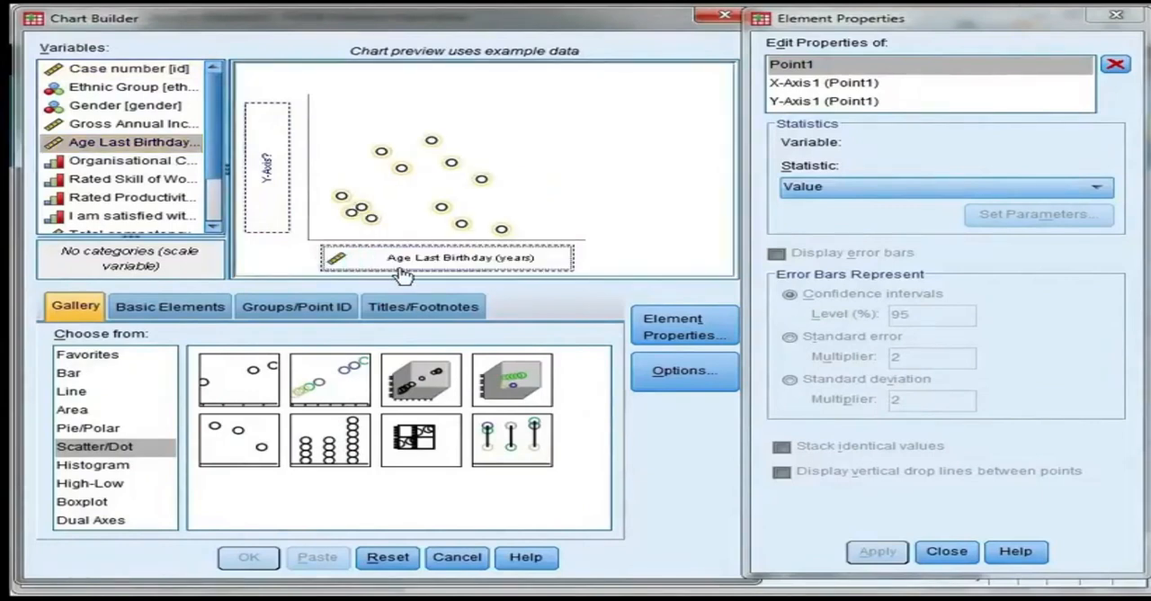
left_click(213, 225)
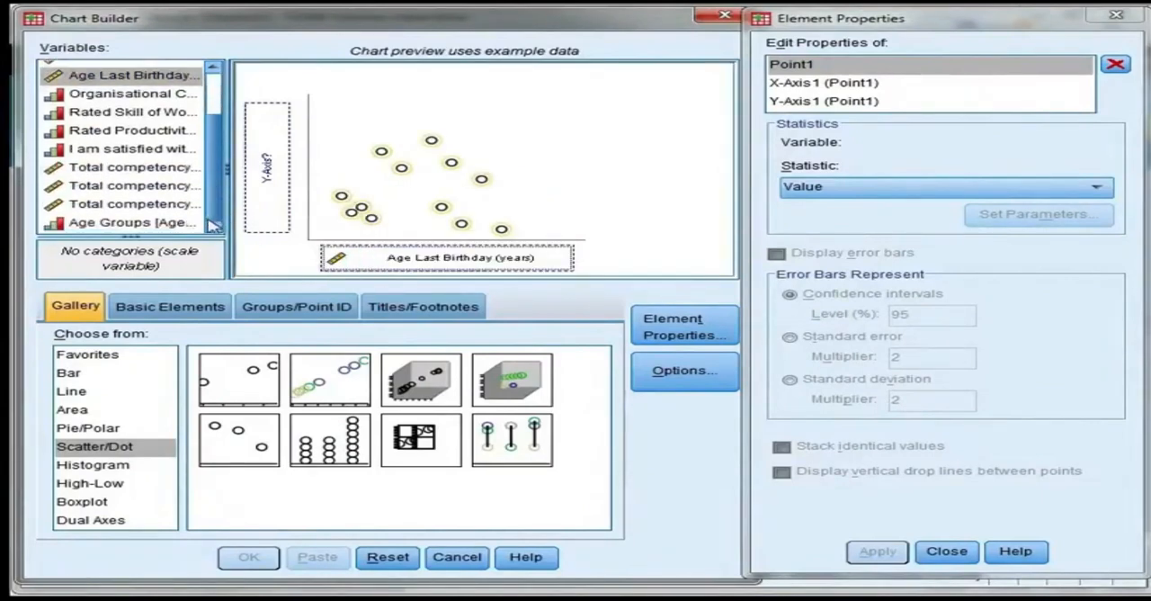
left_click_drag(171, 168, 261, 186)
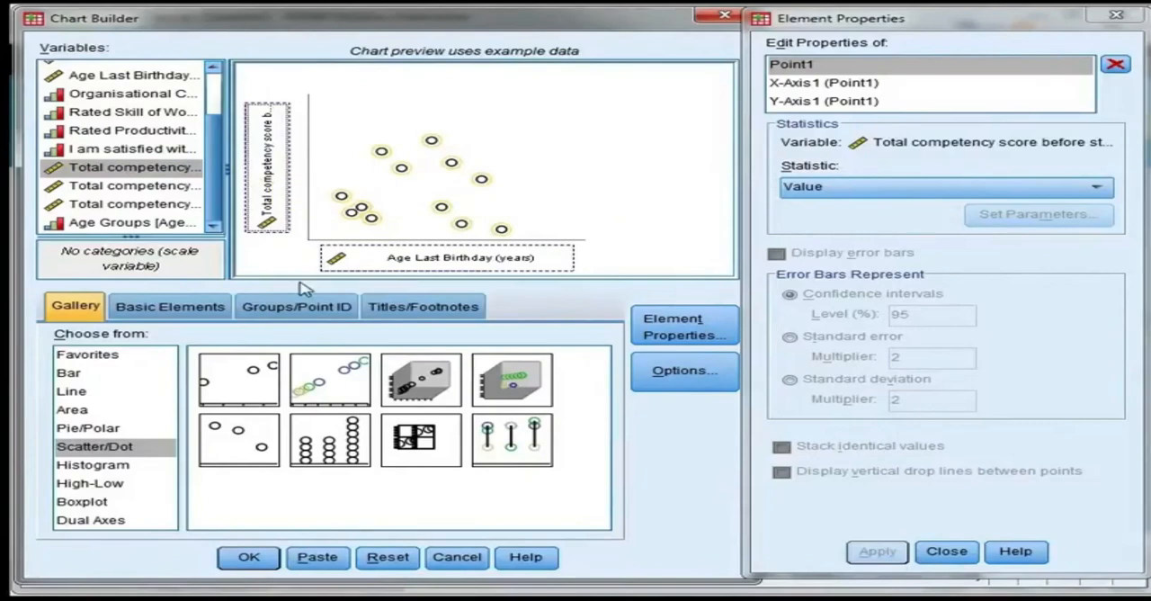
left_click(252, 558)
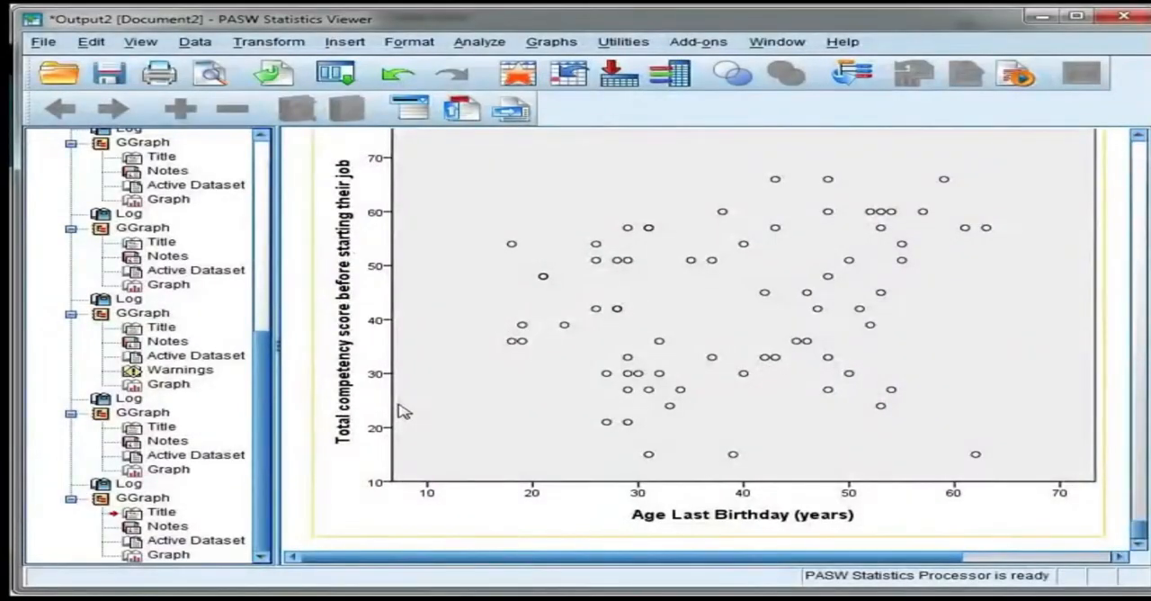
scroll(402, 411, "up", 2)
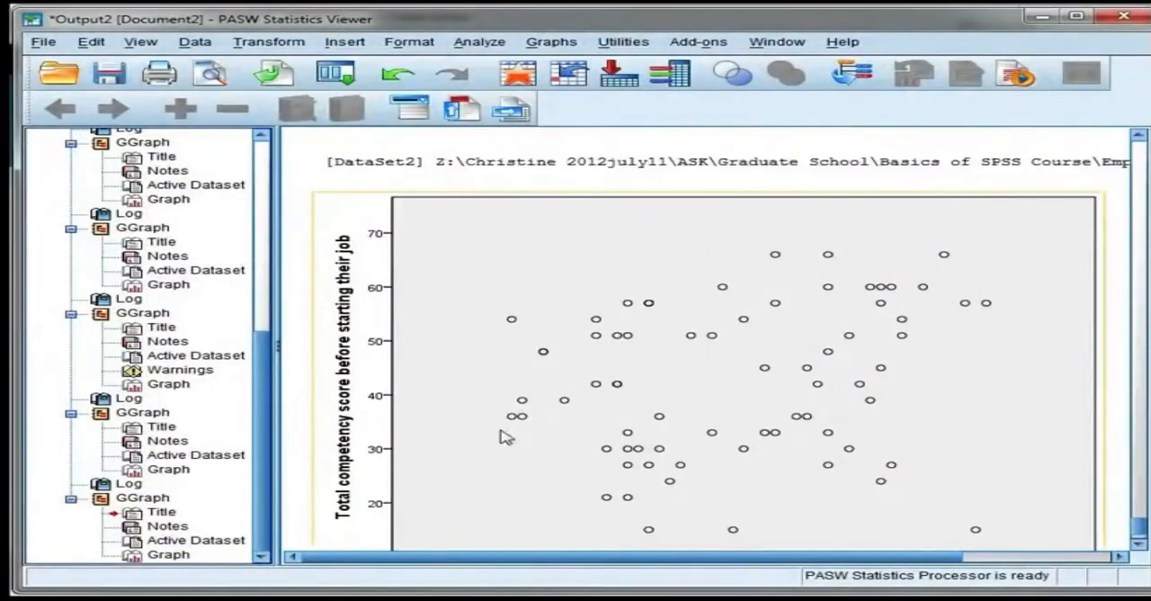
scroll(617, 461, "down", 2)
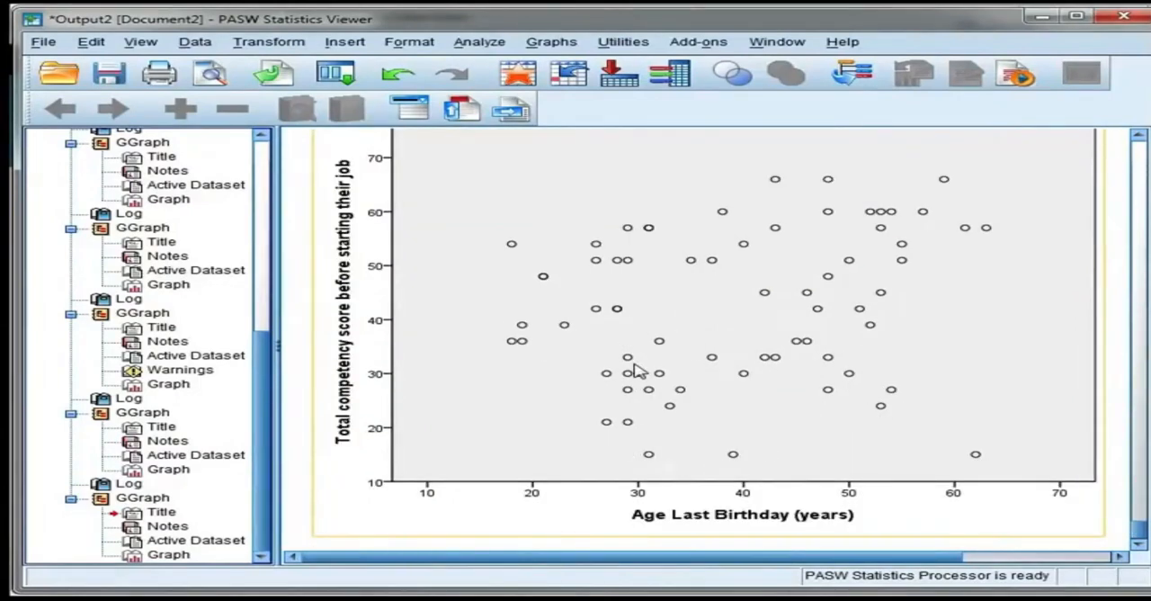
left_click(1121, 532)
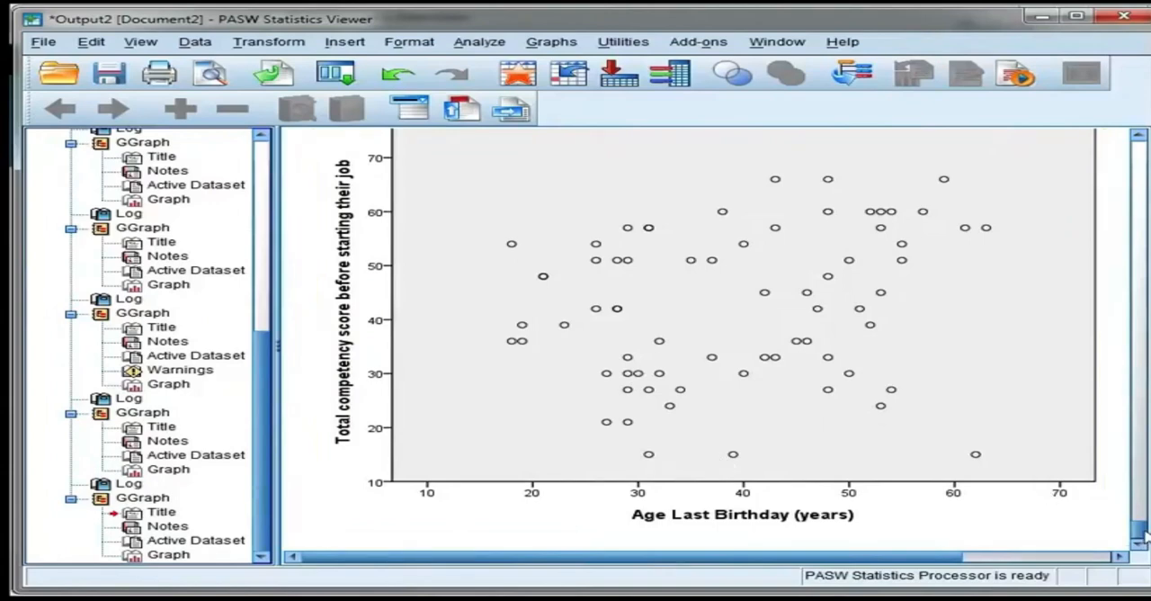
left_click_drag(1141, 532, 1144, 530)
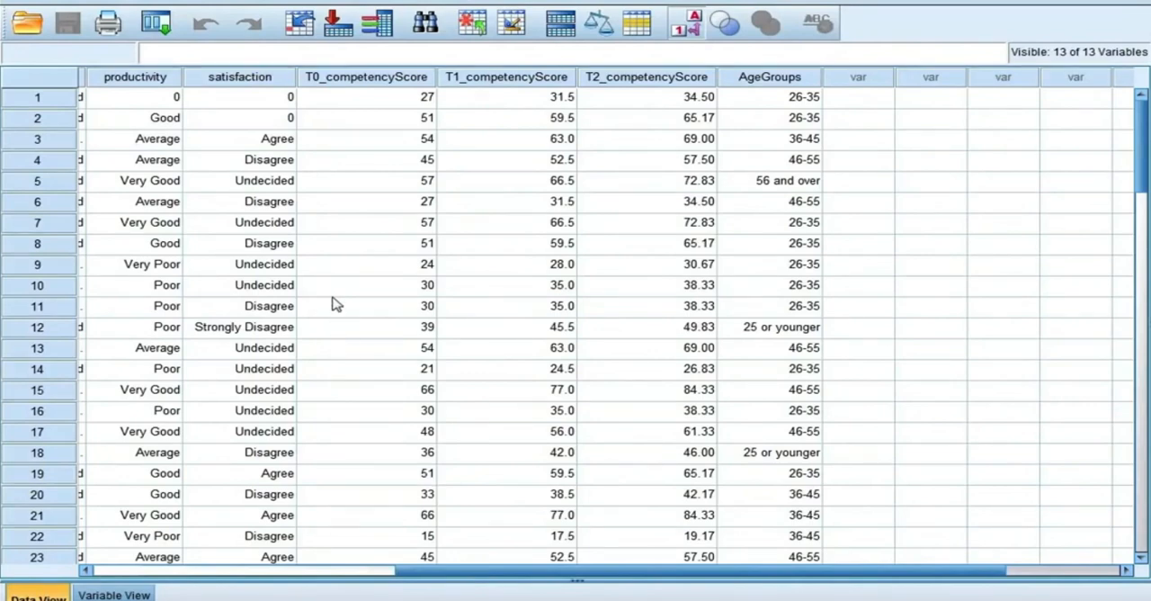
Step: Open a bivariate correlation analysis for the survey data and reset its earlier variables and options
left_click_drag(467, 572, 433, 572)
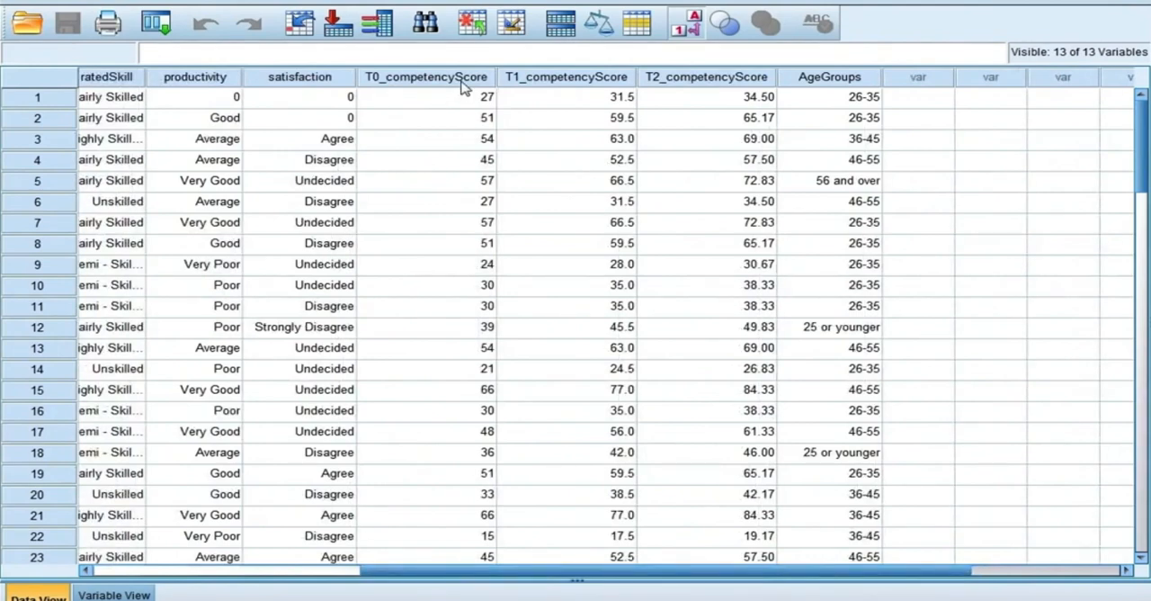
mouse_move(463, 85)
left_click(248, 4)
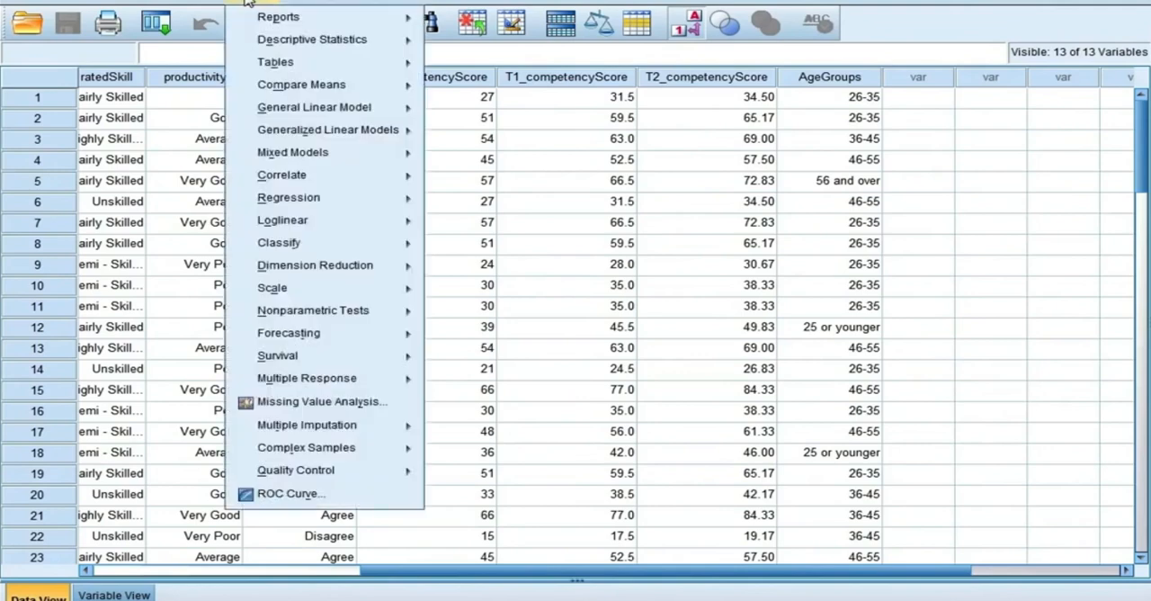
mouse_move(344, 177)
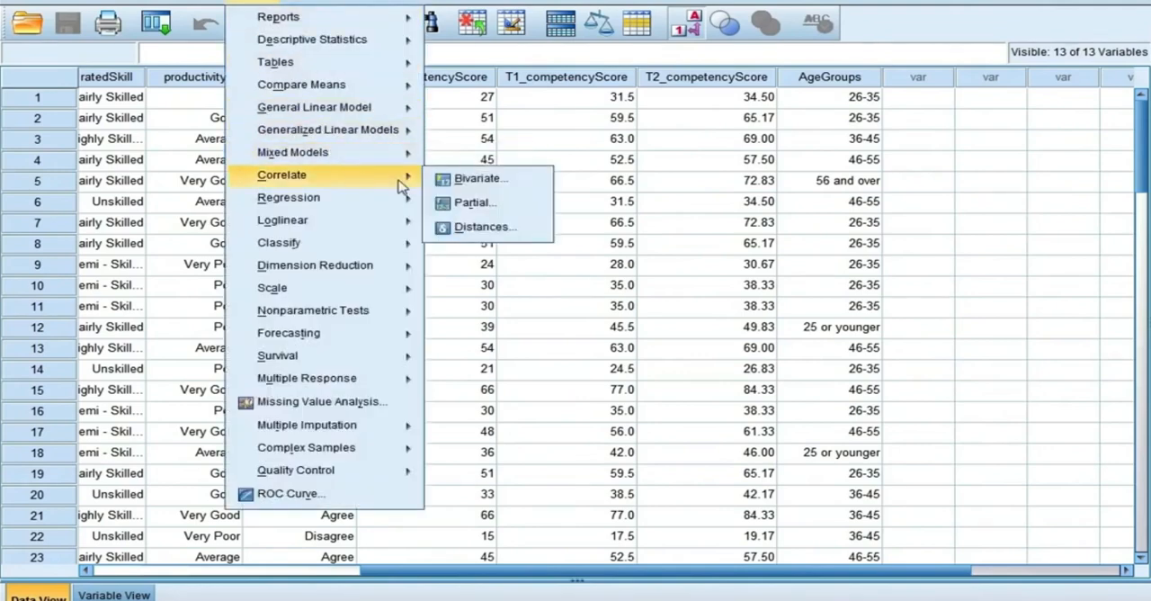
left_click(540, 188)
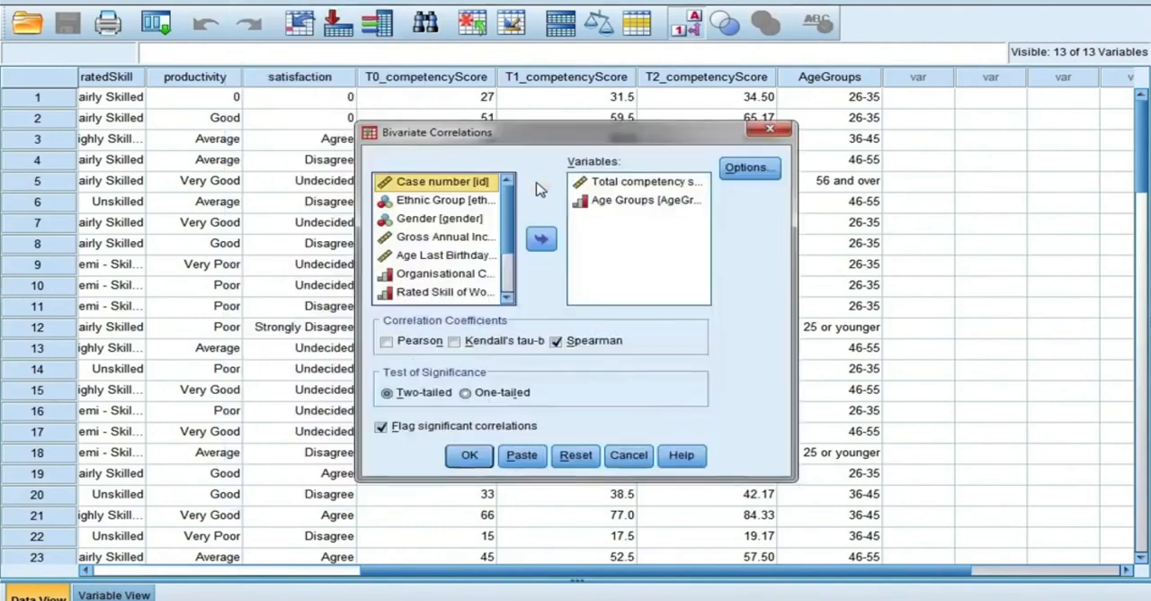
left_click(572, 456)
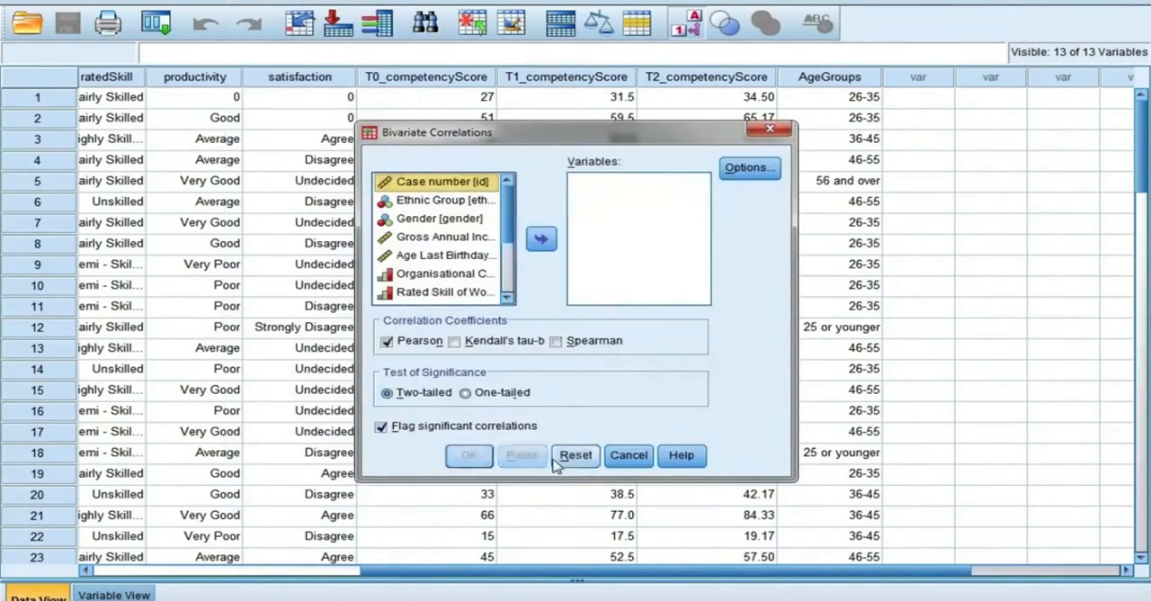
Step: Add the total competency score before starting their job and Age Groups as the variables to correlate
scroll(477, 251, "down", 2)
left_click(479, 238)
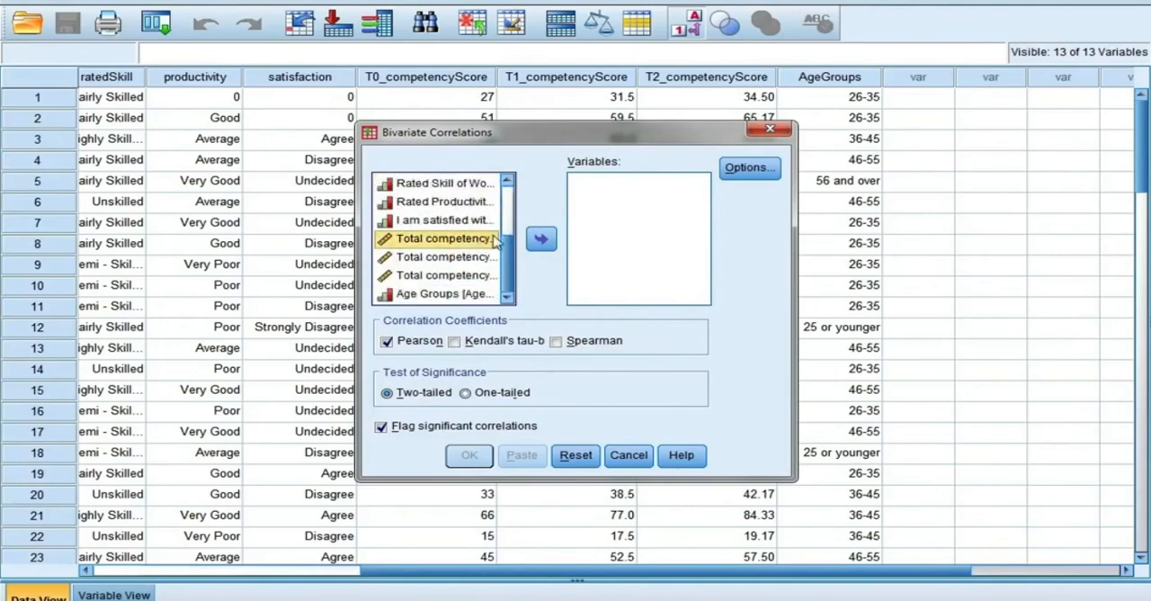
left_click(541, 238)
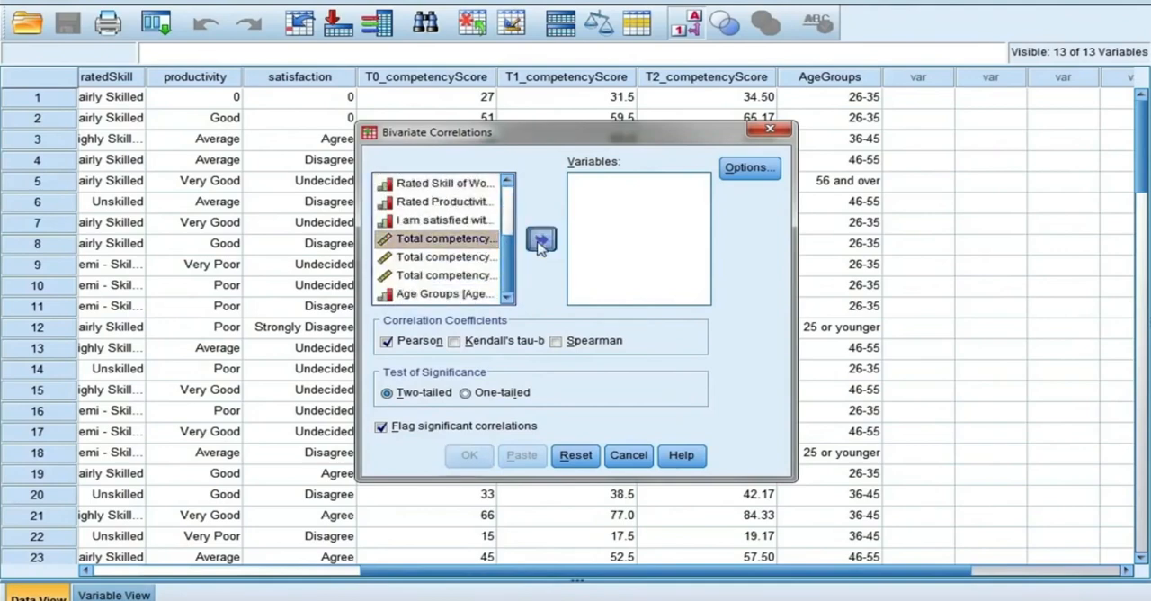
left_click(464, 295)
left_click(540, 239)
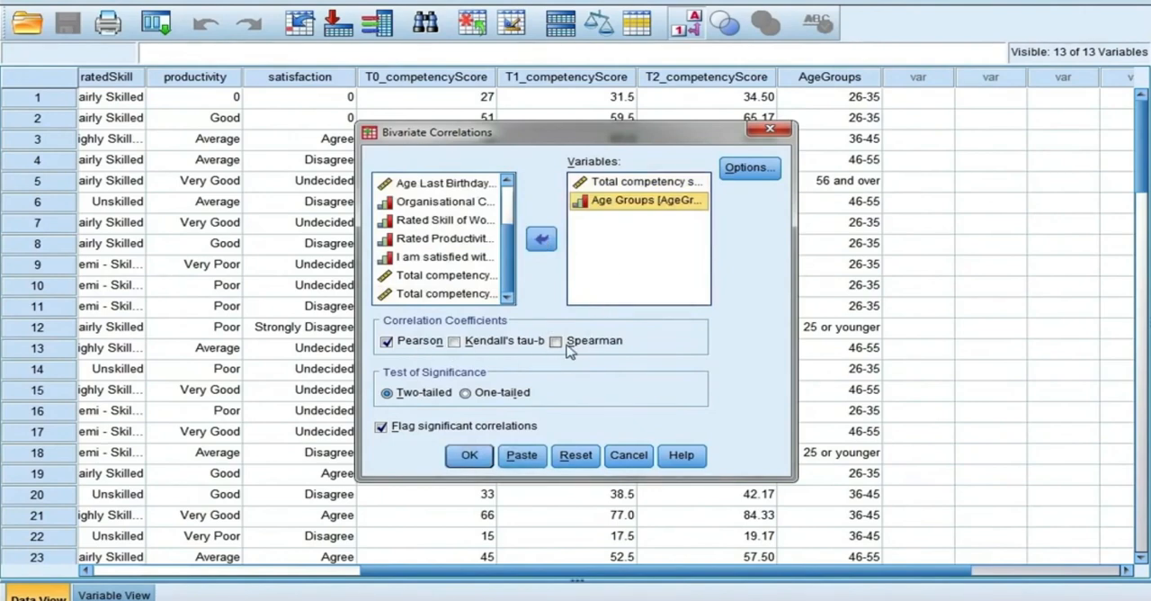
Step: Replace the Pearson coefficient with Spearman, keep the two-tailed test with significant correlations flagged, and run the correlation
left_click(389, 344)
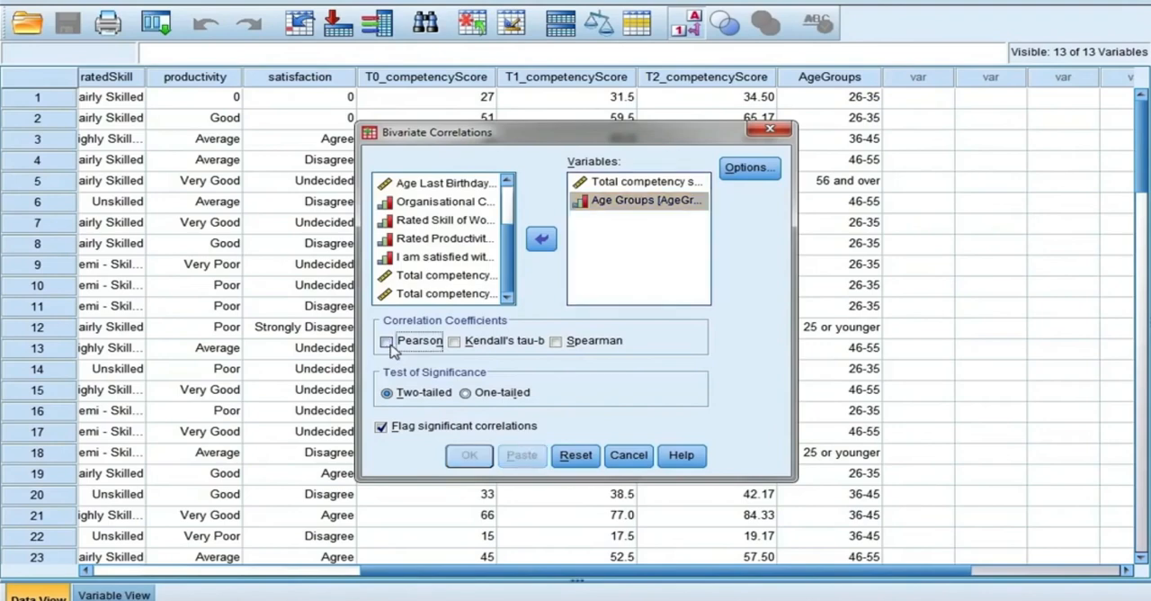
left_click(558, 345)
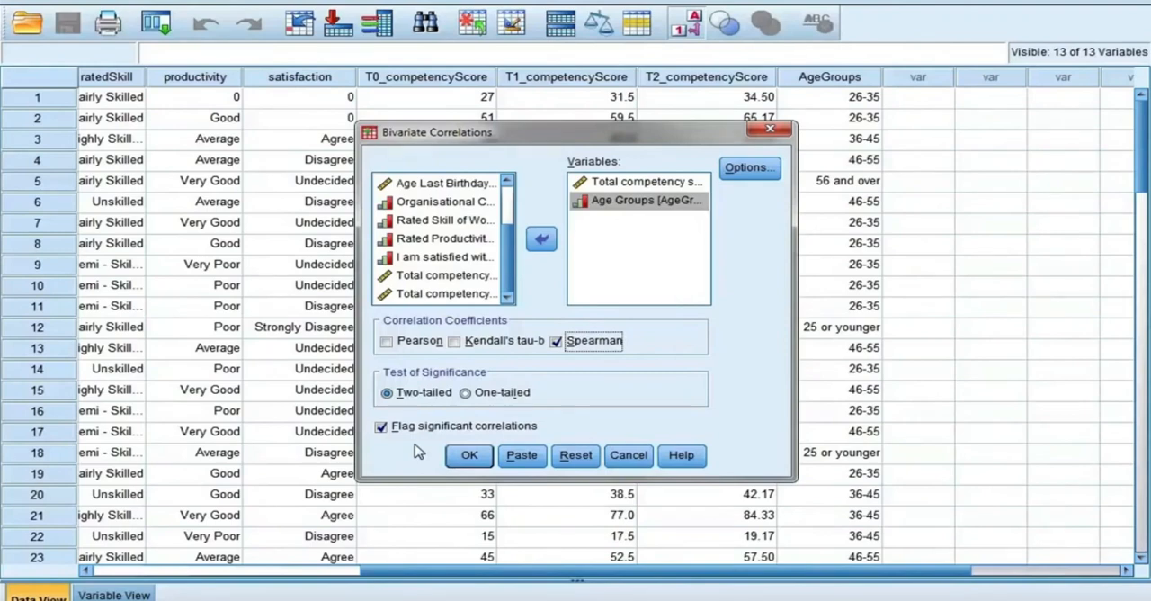
left_click(486, 461)
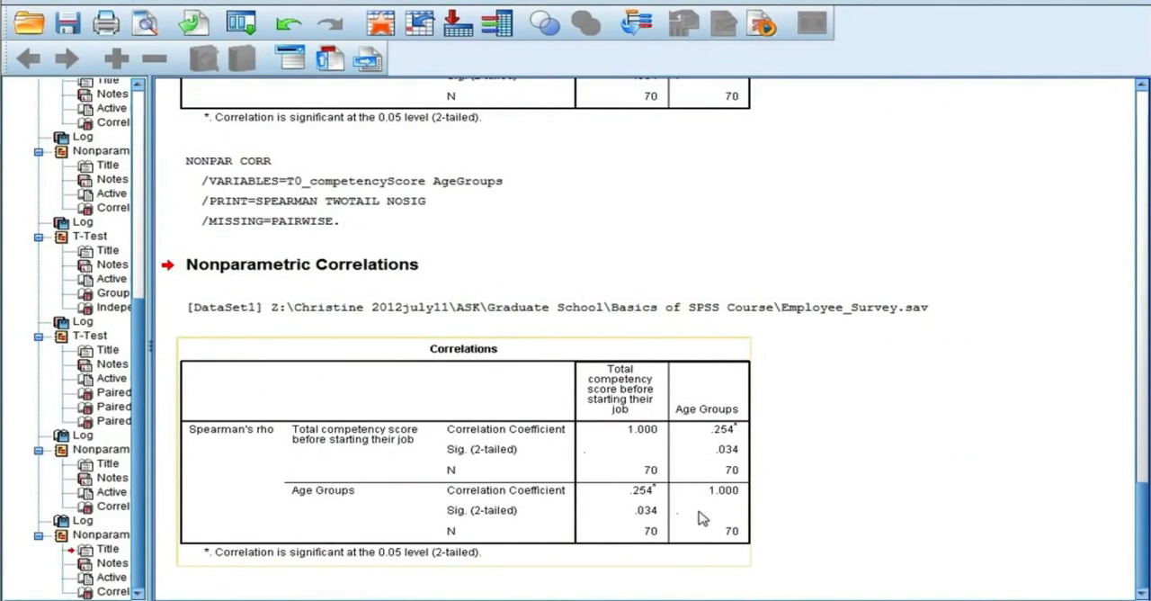
left_click(813, 509)
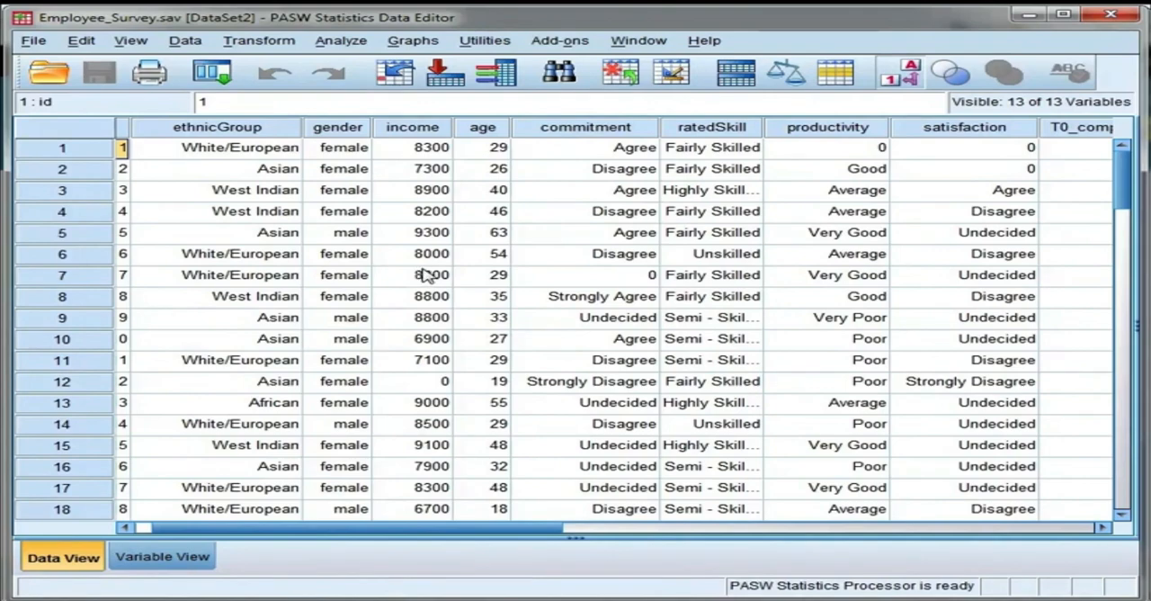
Step: Examine the age and starting competency score variables in the data, their histograms with normal curves, and their scatterplot in the output
left_click_drag(480, 531, 594, 536)
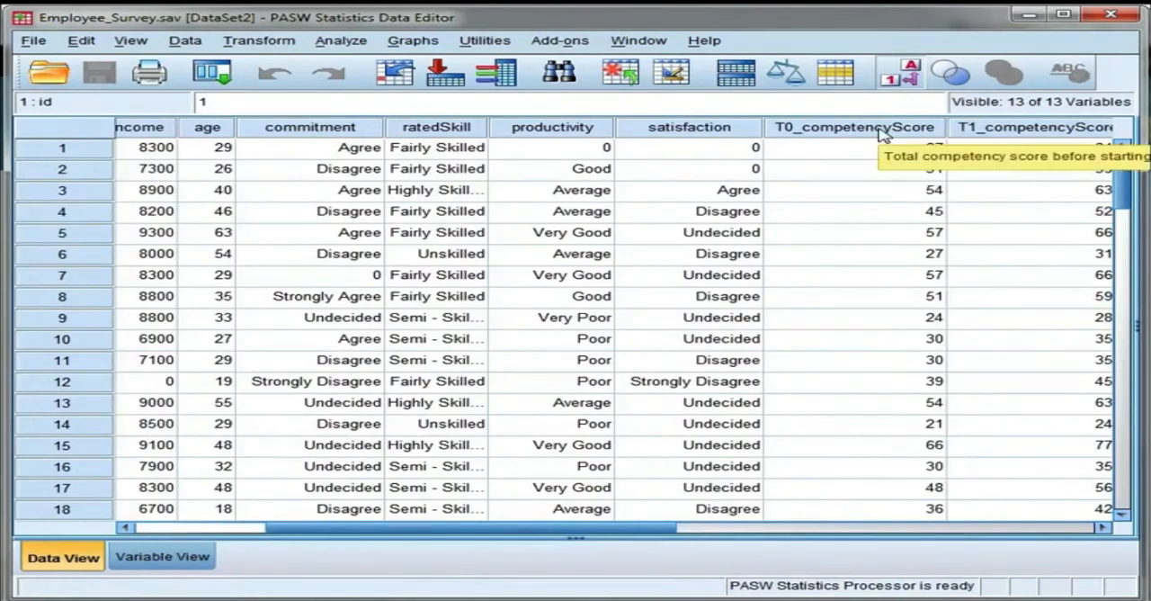
left_click_drag(524, 533, 444, 508)
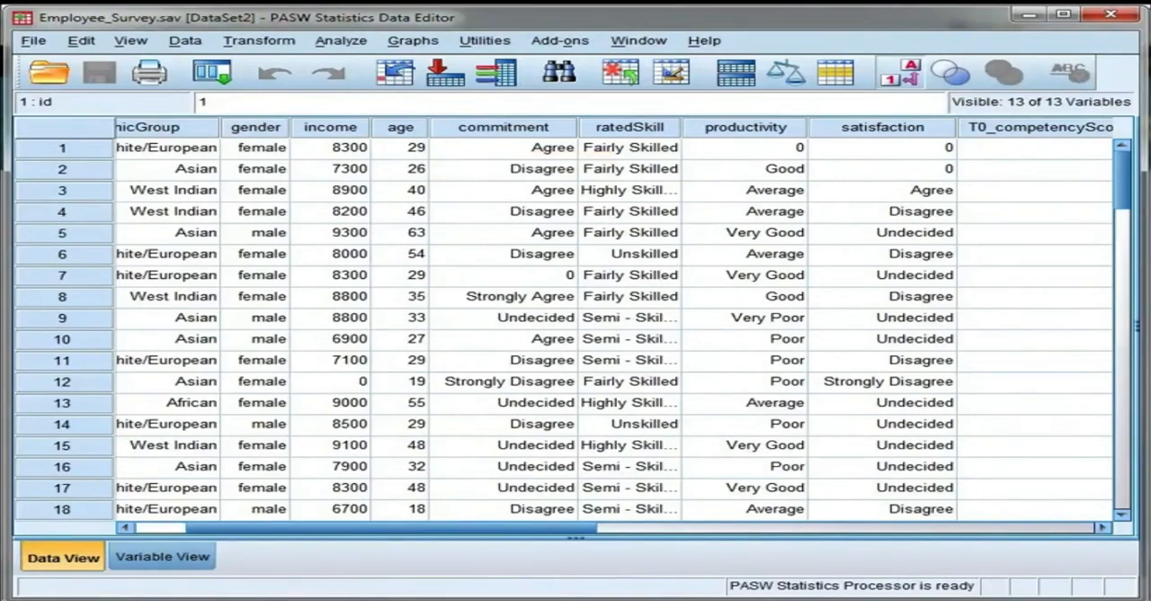
left_click(549, 598)
left_click(162, 597)
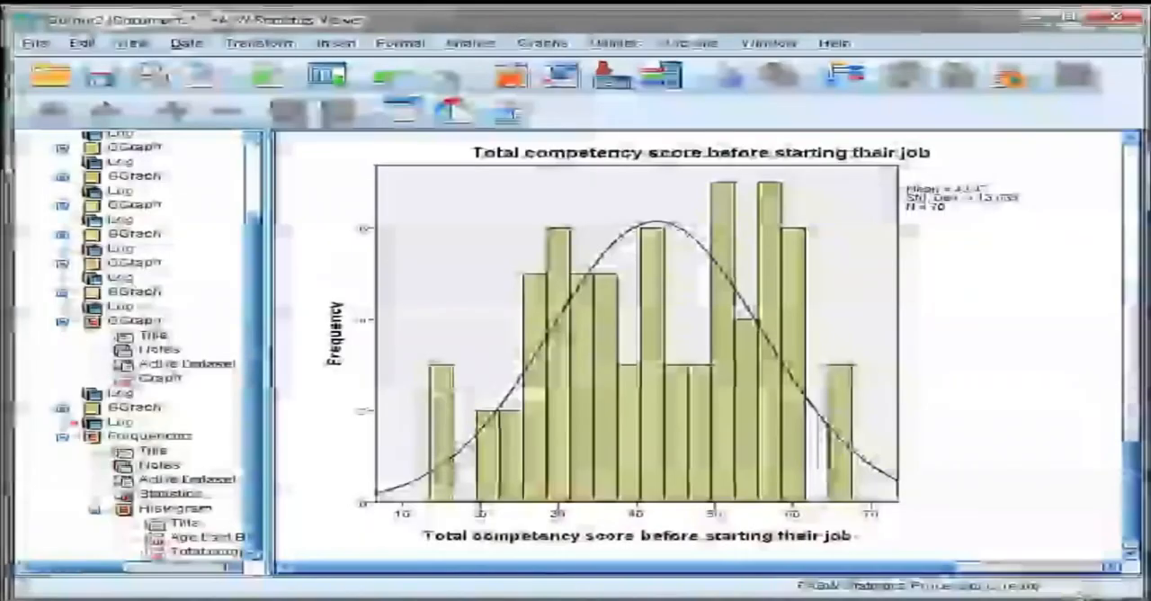
scroll(691, 323, "up", 1)
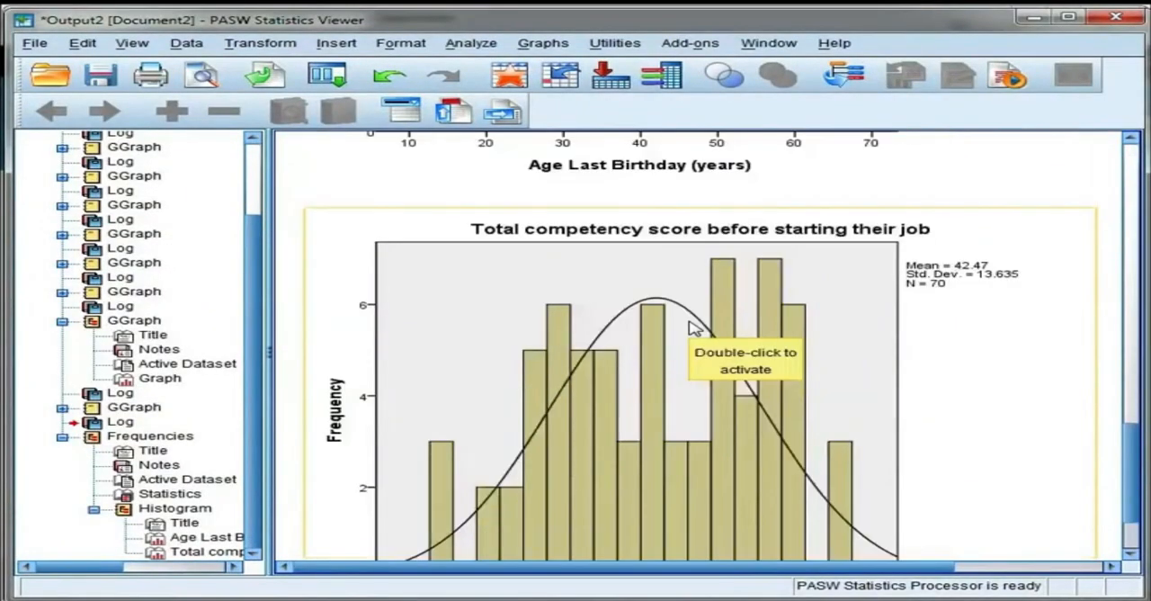
scroll(689, 328, "down", 1)
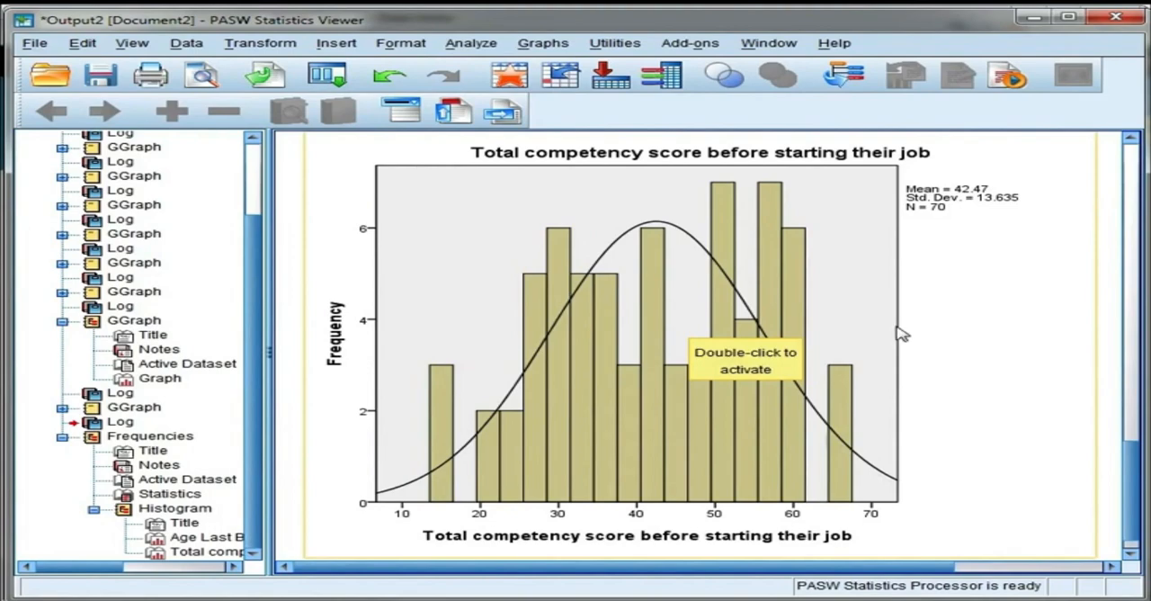
scroll(899, 331, "up", 10)
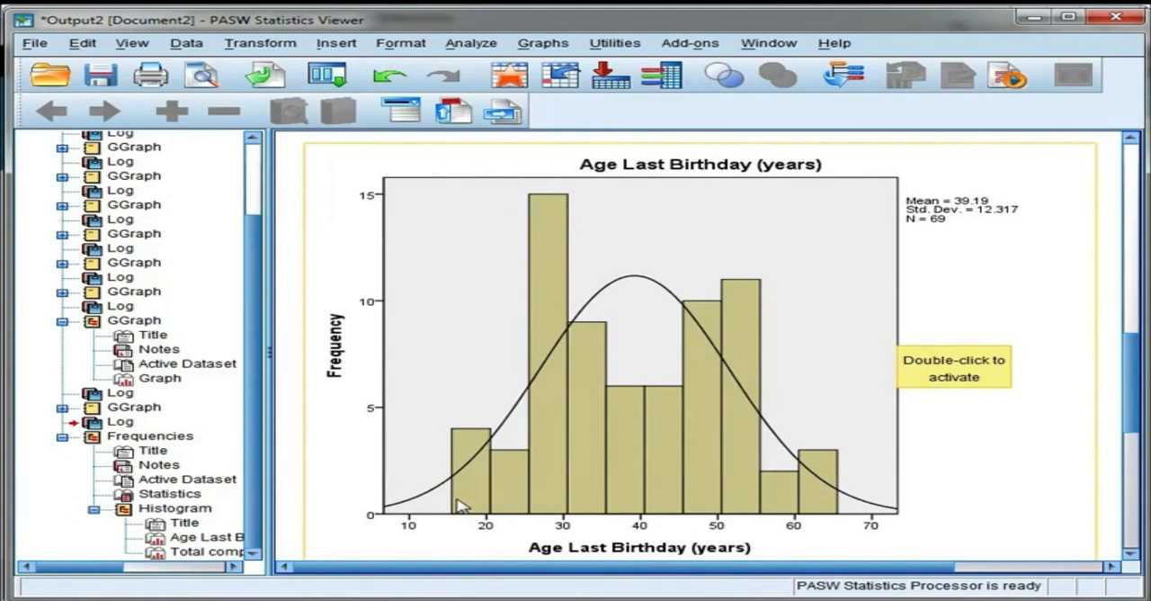
left_click(134, 322)
scroll(432, 359, "down", 1)
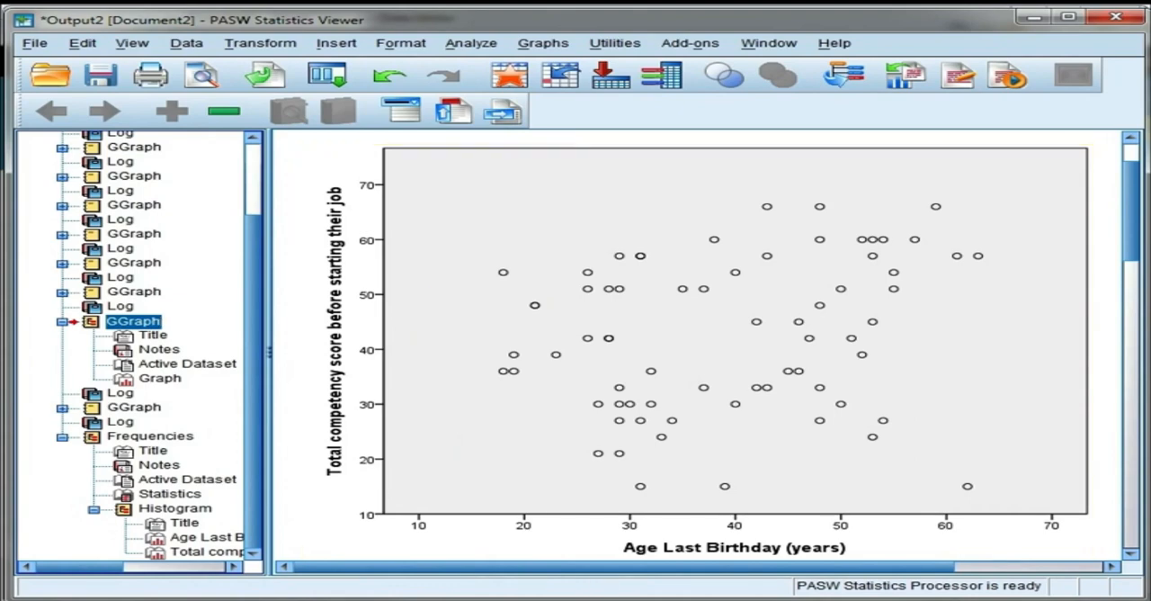
Step: Return to the Employee_Survey.sav data and open a bivariate correlation with all previous selections reset
left_click(697, 595)
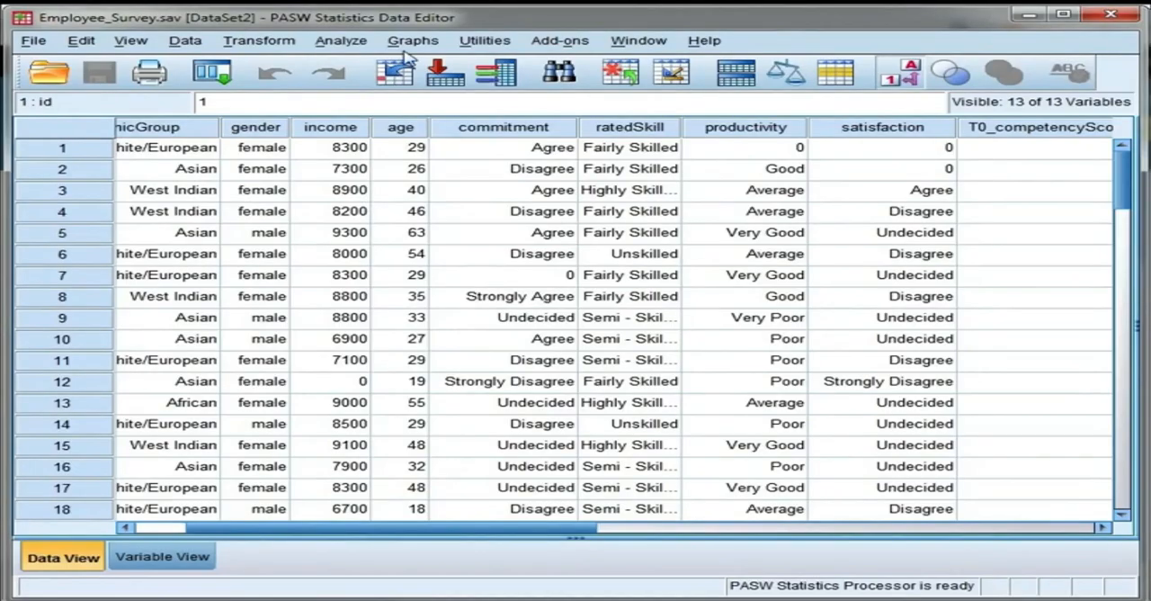
left_click(341, 42)
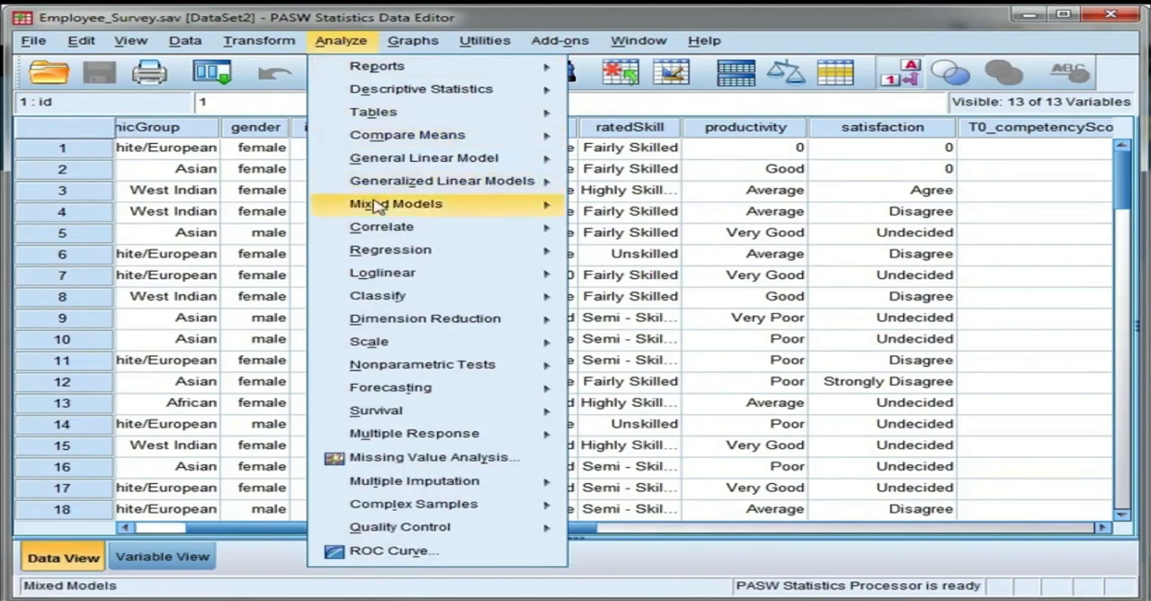
mouse_move(393, 232)
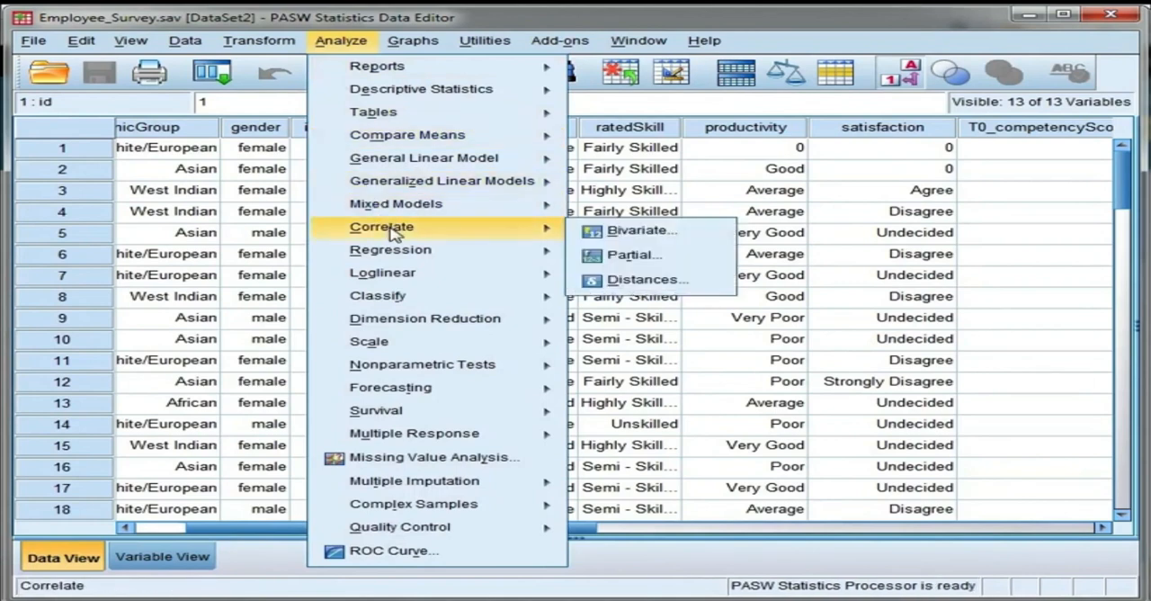
left_click(629, 233)
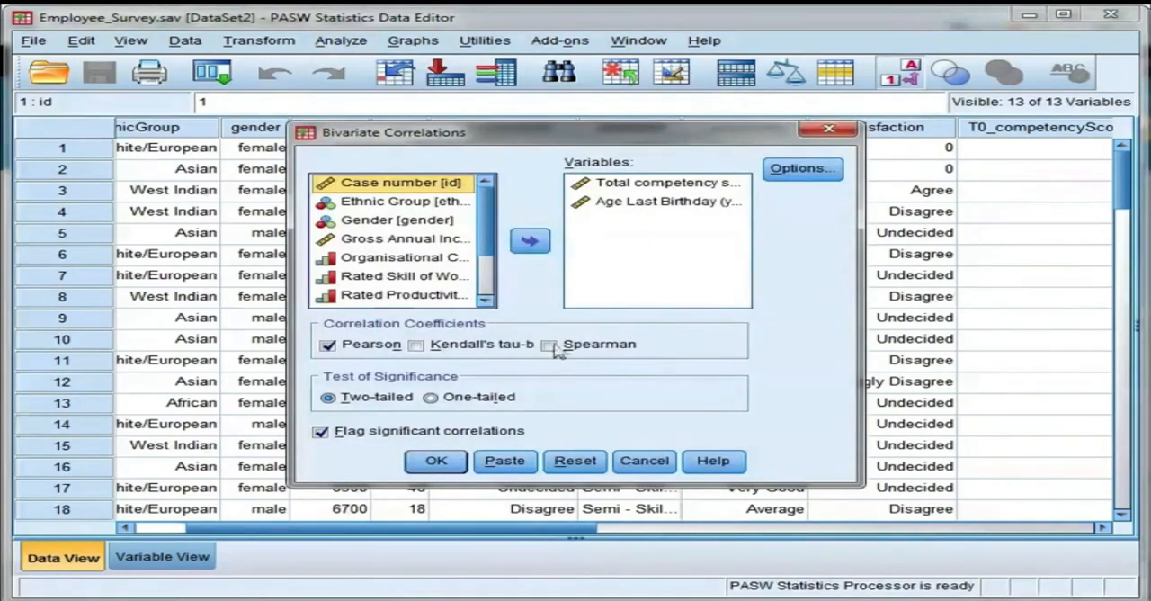
left_click(595, 463)
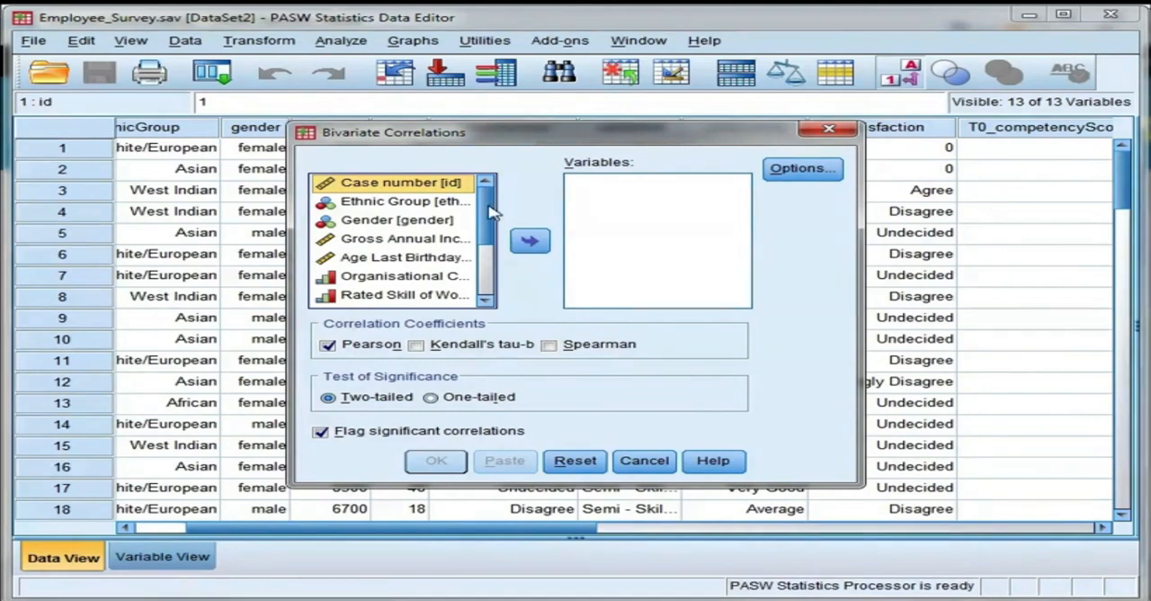
Step: Run a two-tailed Pearson correlation between Age Last Birthday (years) and the total competency score before starting their job
left_click(445, 259)
left_click(529, 241)
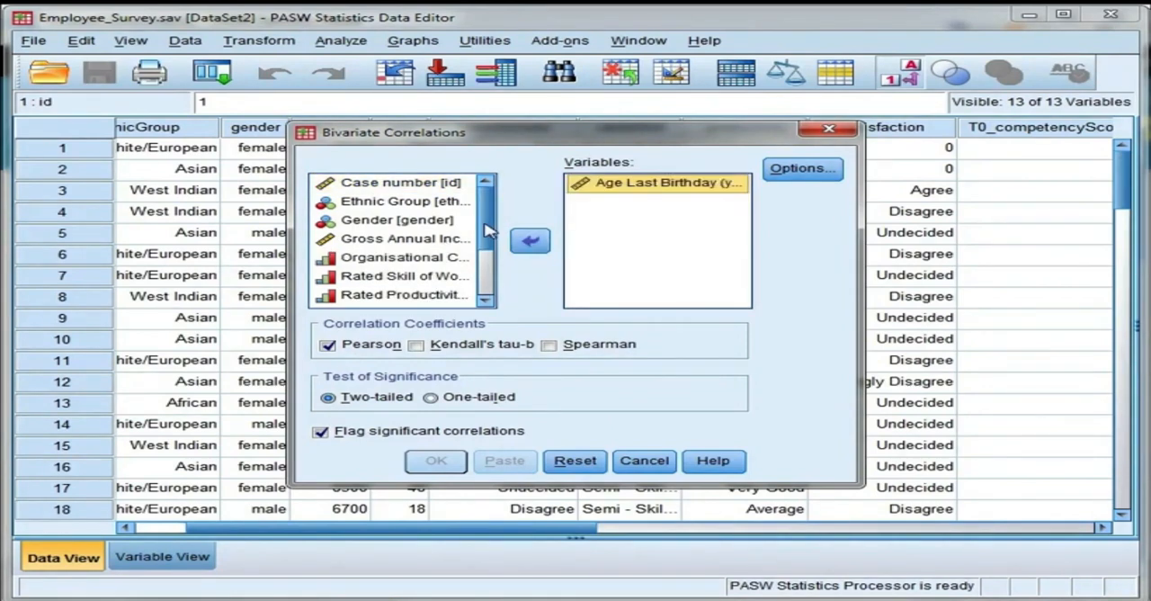
scroll(486, 238, "down", 2)
left_click(406, 242)
left_click(529, 241)
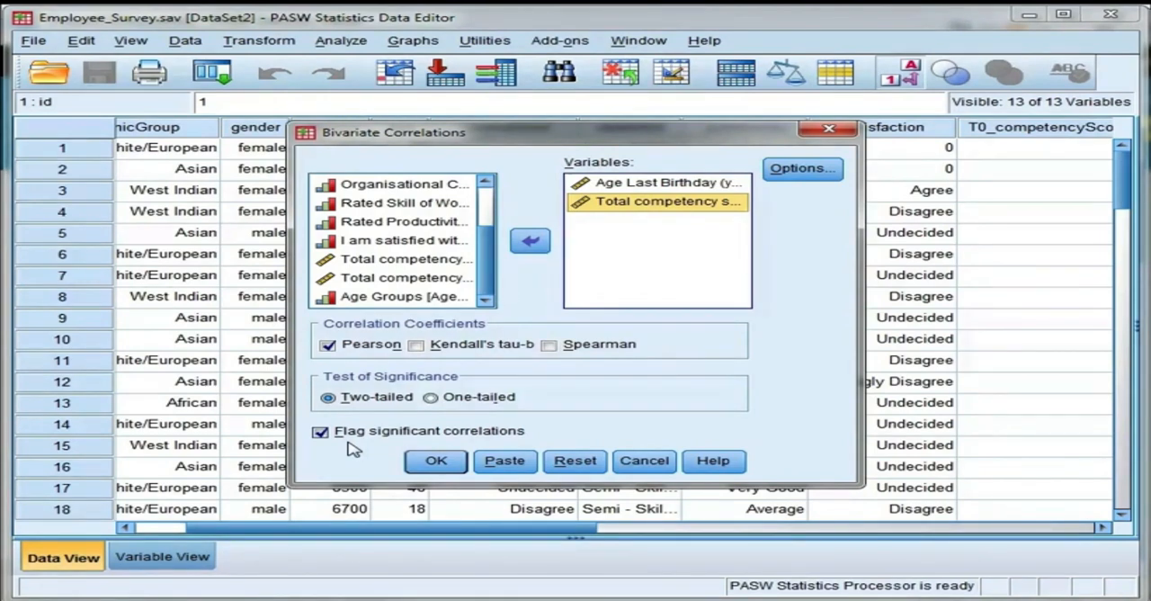
left_click(446, 466)
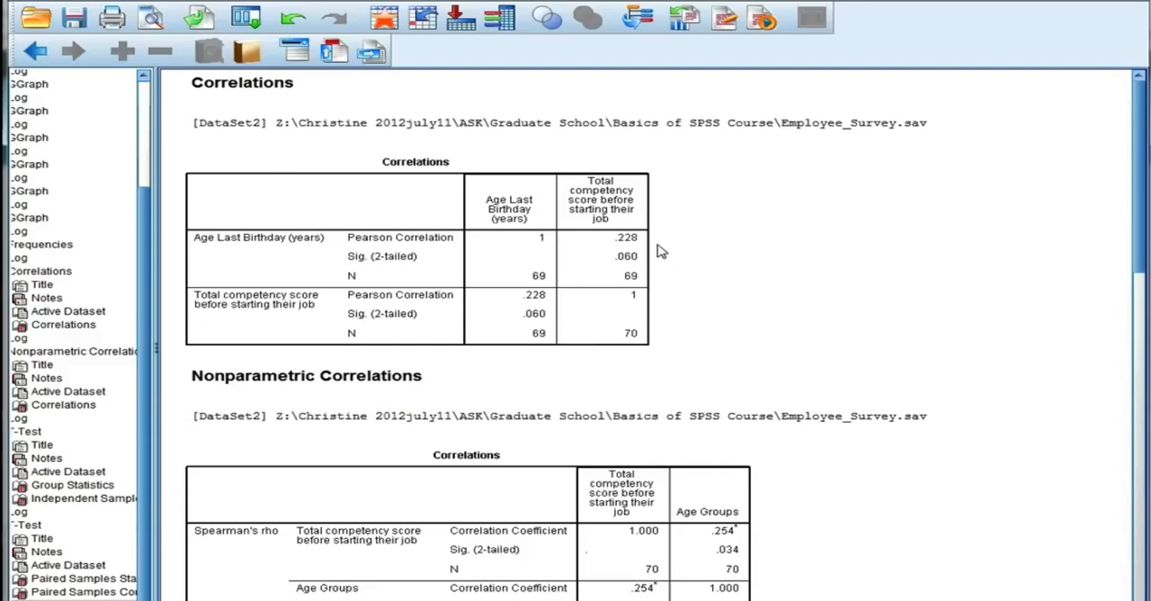
Step: Examine the correlation coefficients, two-tailed significance and sample sizes in the Pearson and Spearman correlation tables
left_click(629, 251)
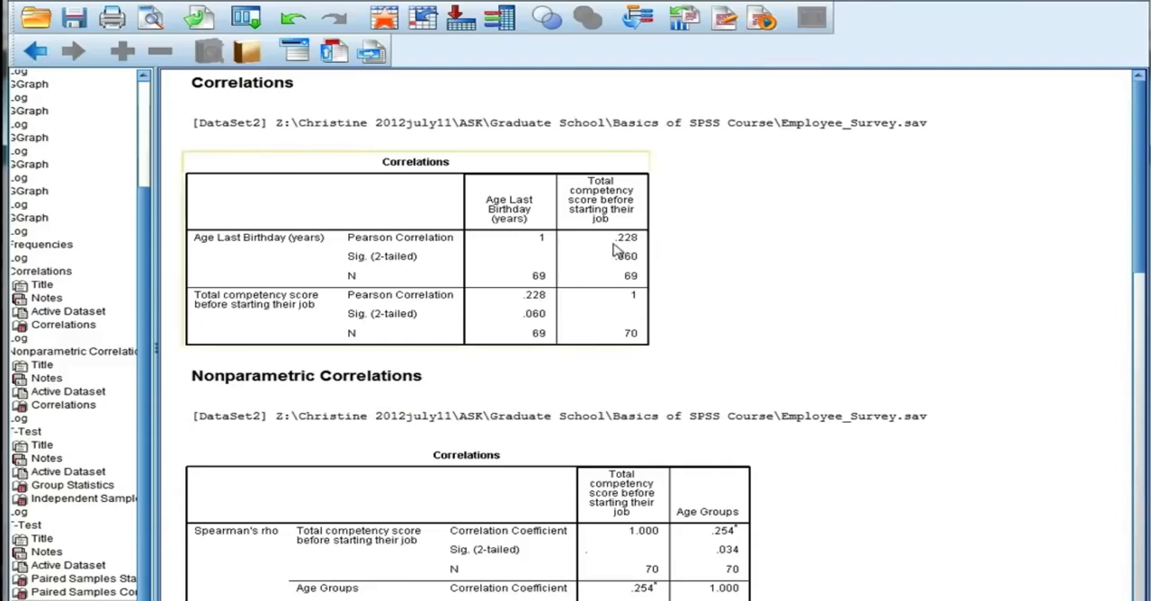
left_click(657, 267)
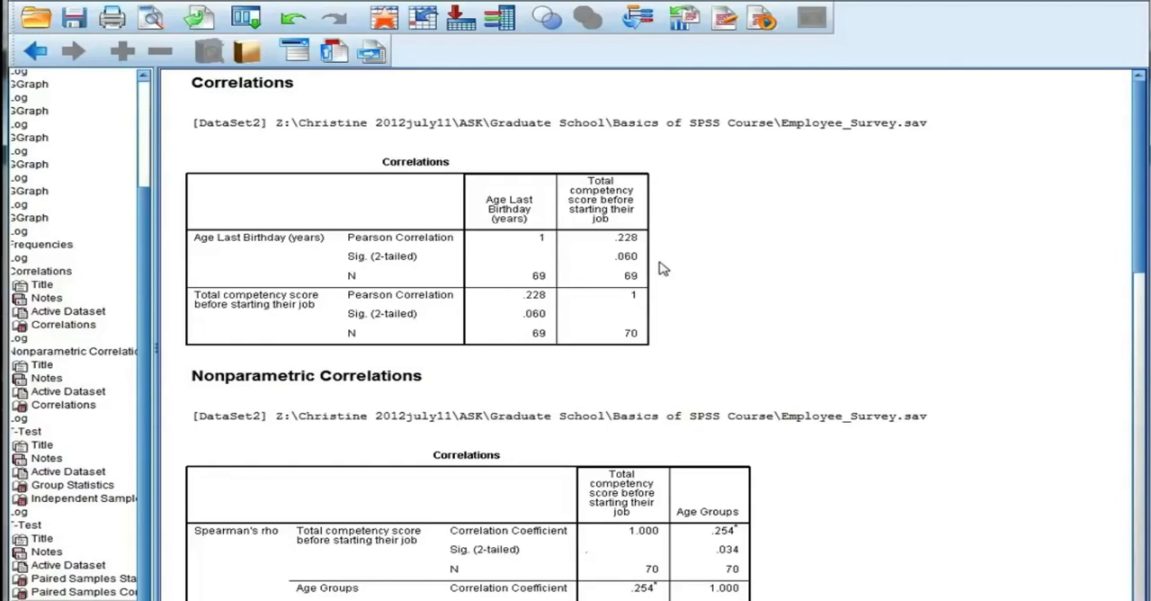
left_click(663, 268)
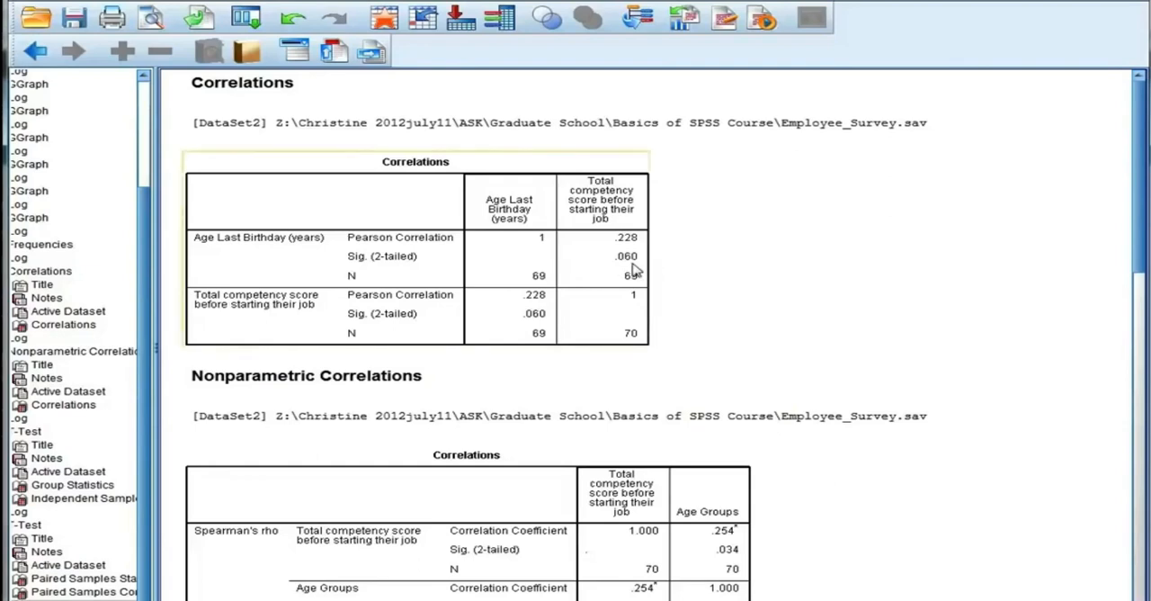
left_click(681, 265)
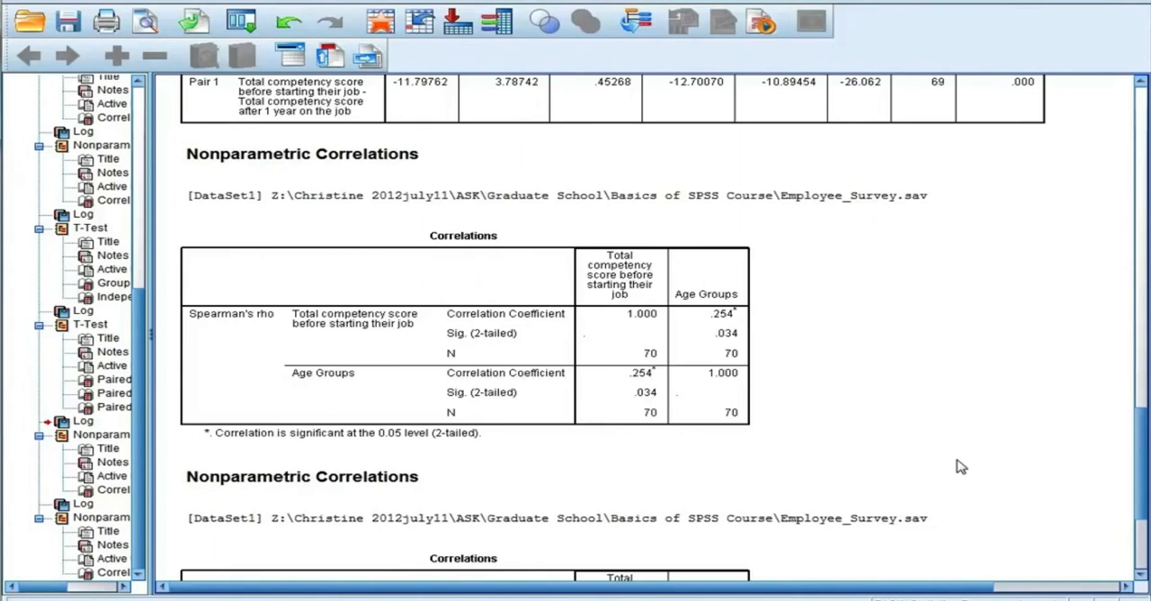
left_click(359, 416)
left_click(652, 395)
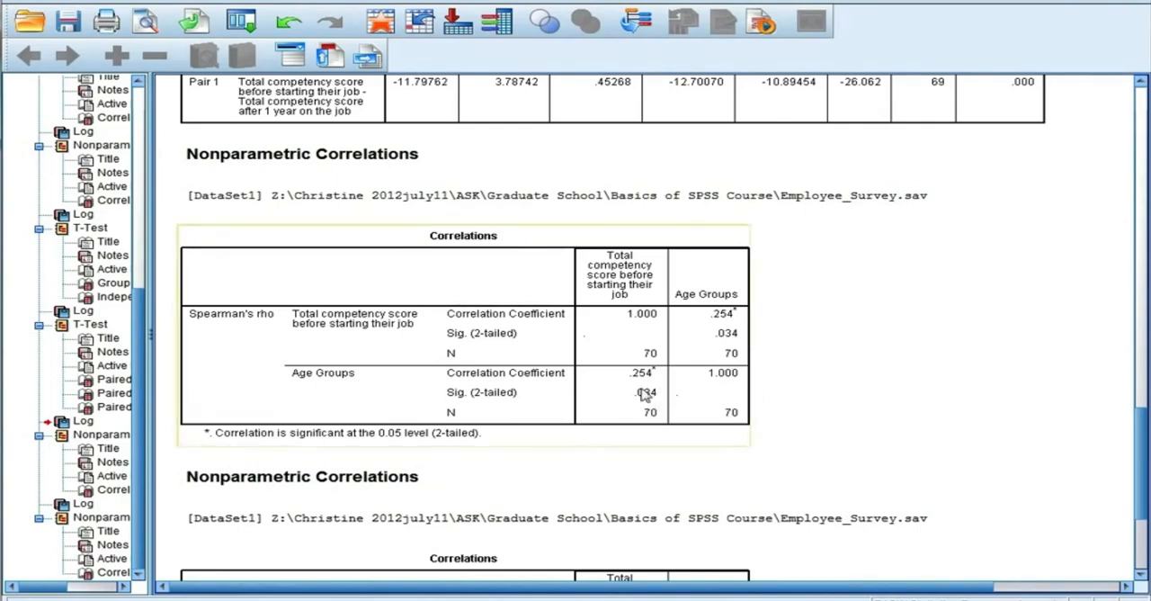
left_click(693, 461)
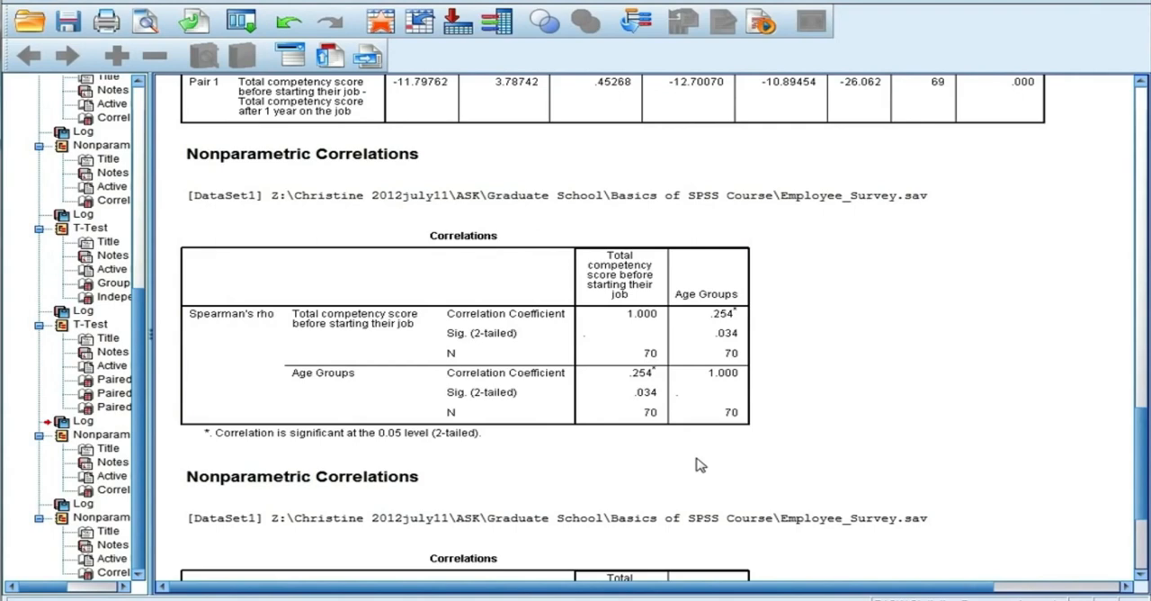
left_click(647, 409)
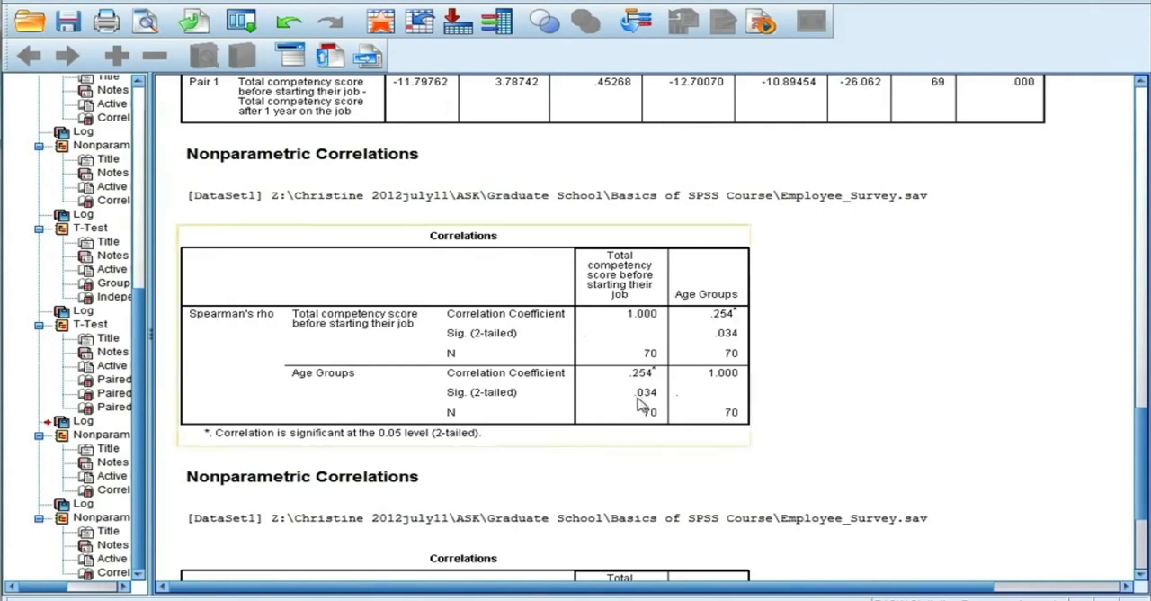
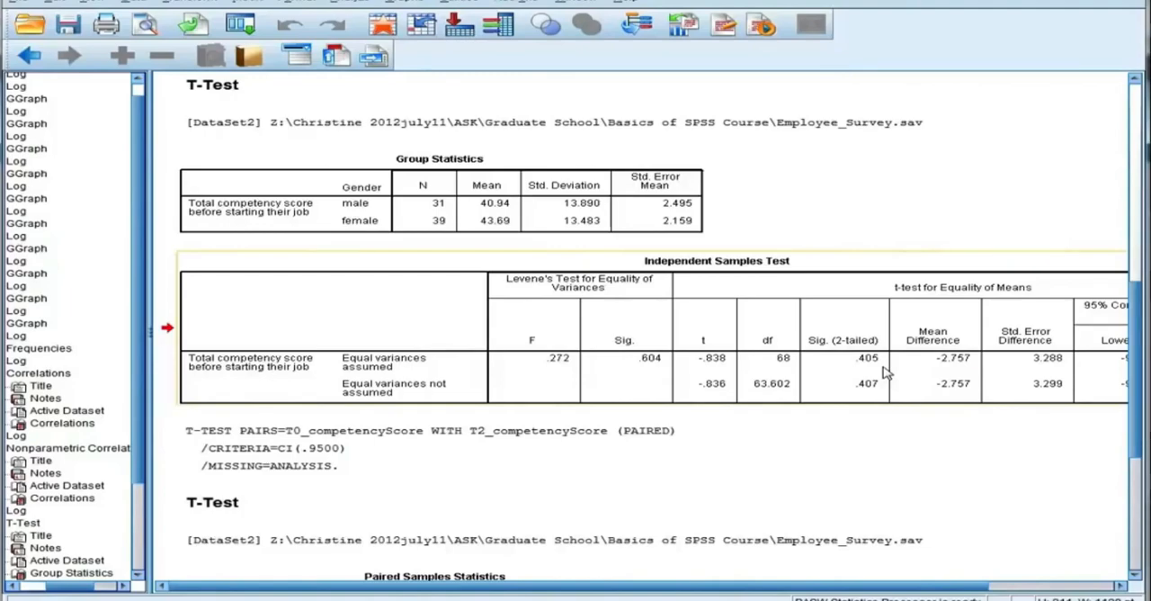
Step: Examine the group statistics, significance, mean difference and 95% confidence interval in the independent-samples t-test output
left_click_drag(903, 586, 1000, 593)
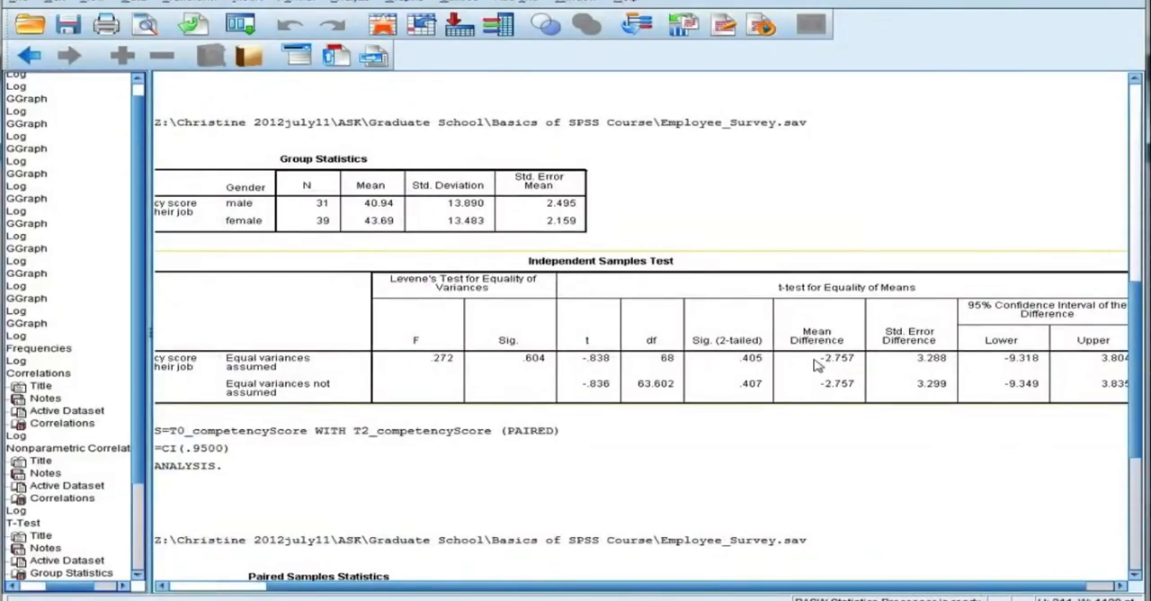
left_click(486, 220)
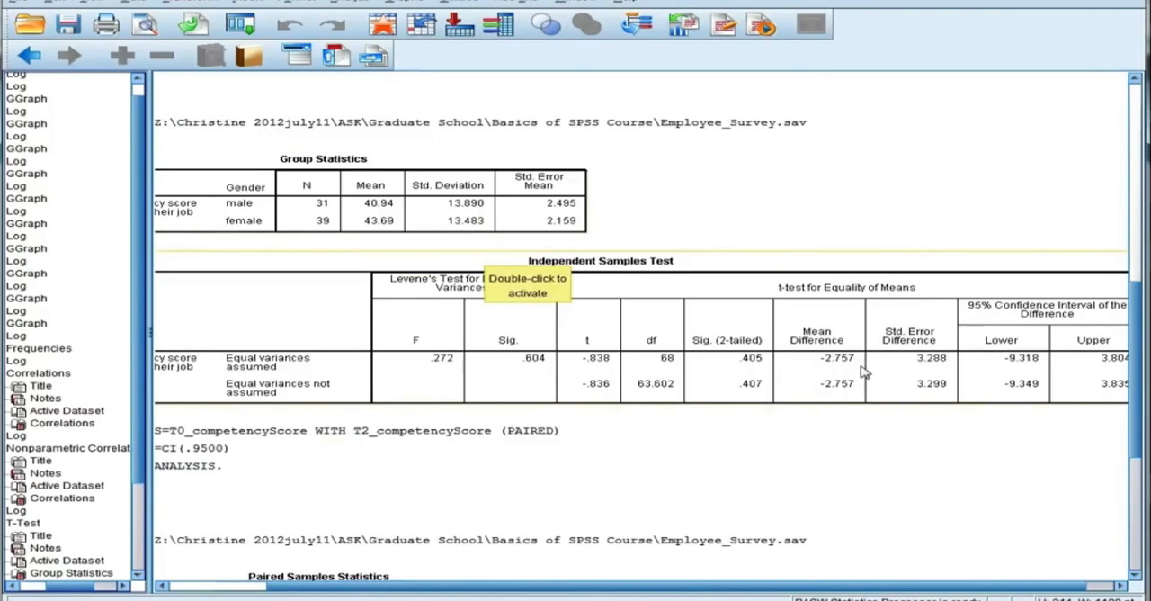
left_click_drag(883, 587, 1028, 587)
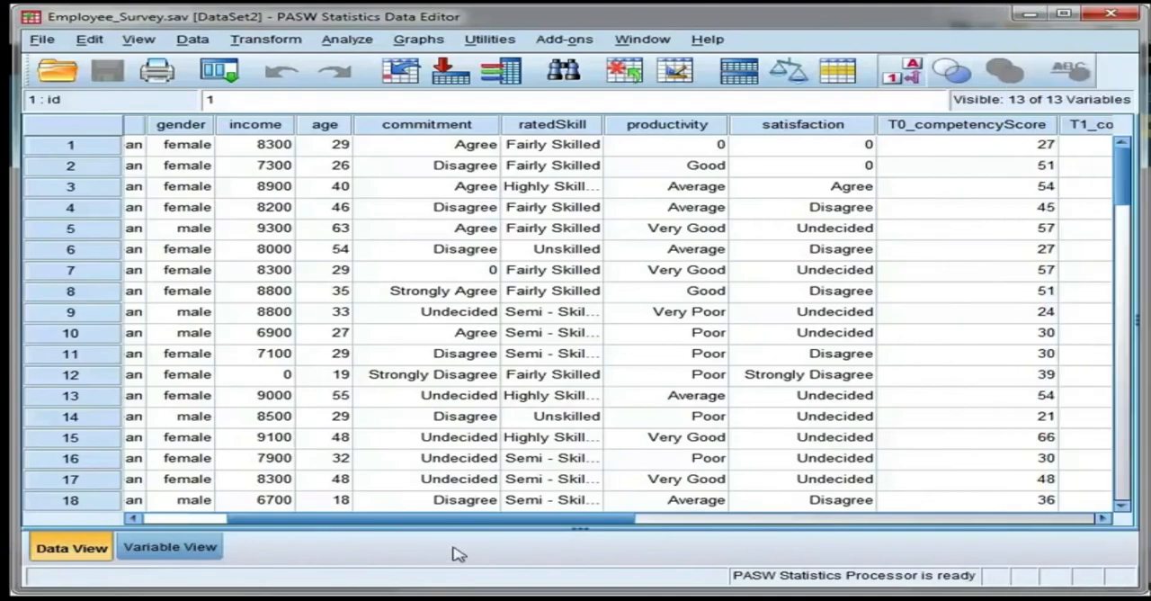
Step: Set up a paired-samples t test pairing the total competency score before starting the job with the score after 1 year on the job
left_click_drag(467, 520, 662, 534)
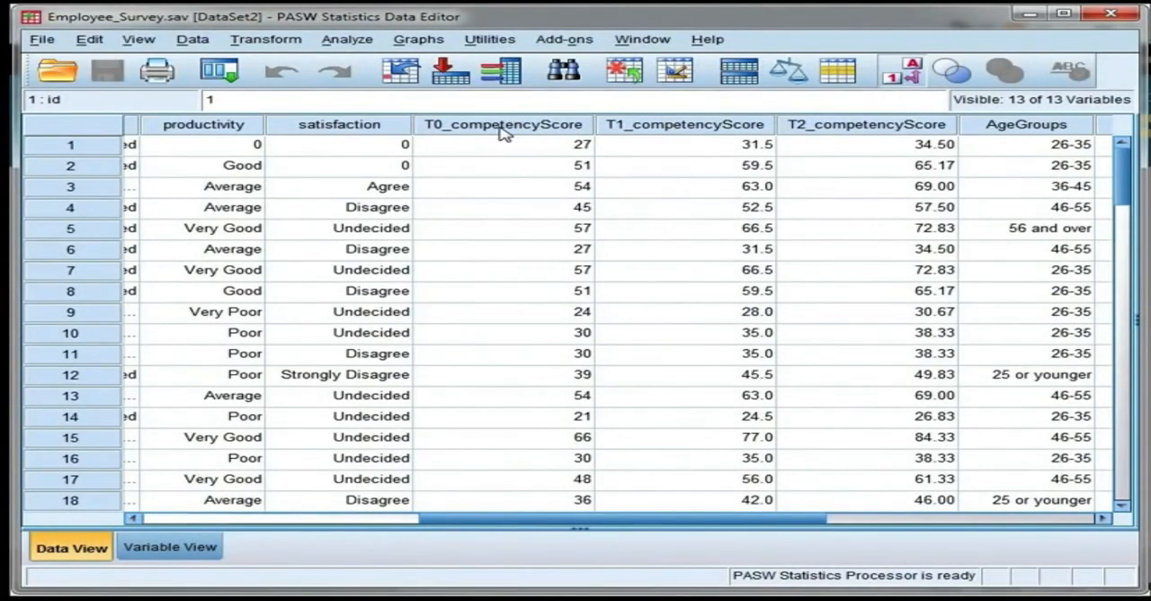
mouse_move(504, 133)
mouse_move(879, 132)
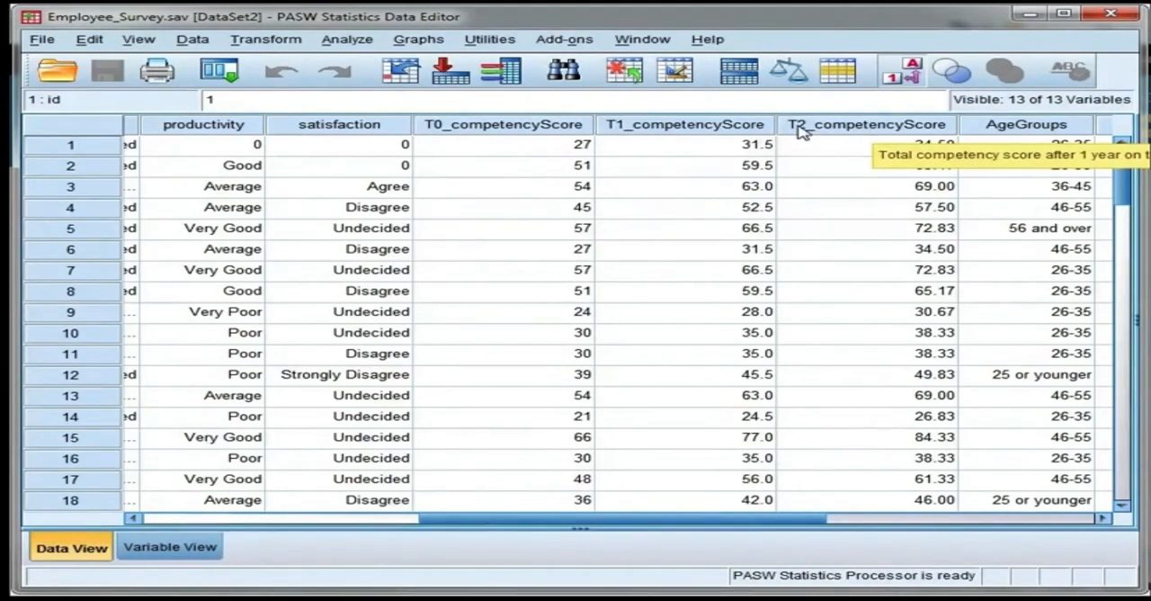
mouse_move(569, 128)
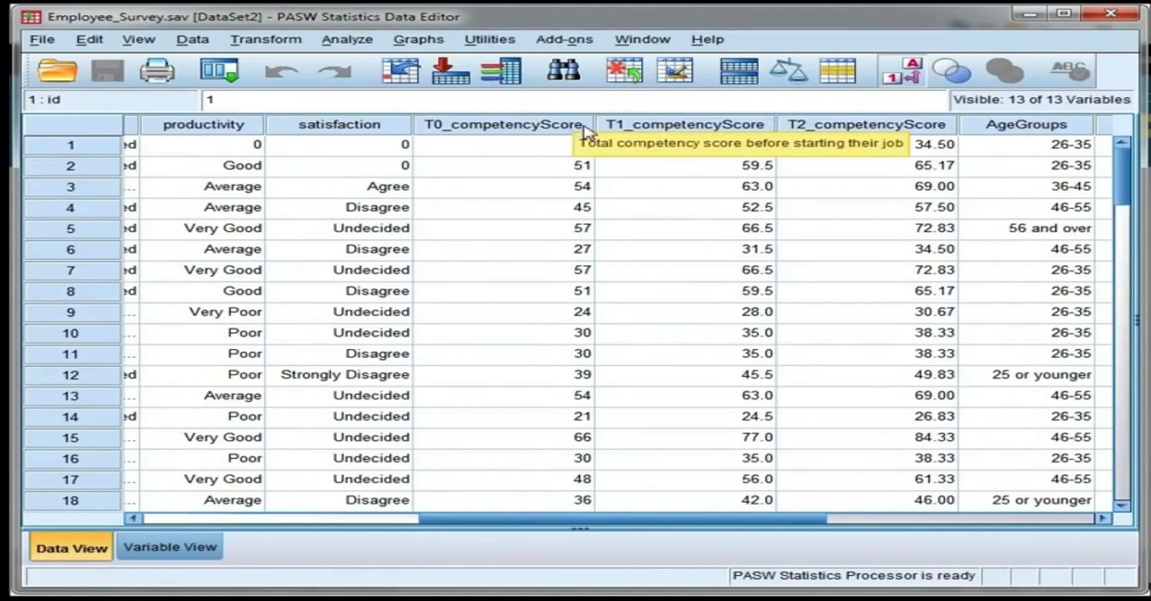
left_click(365, 40)
mouse_move(390, 134)
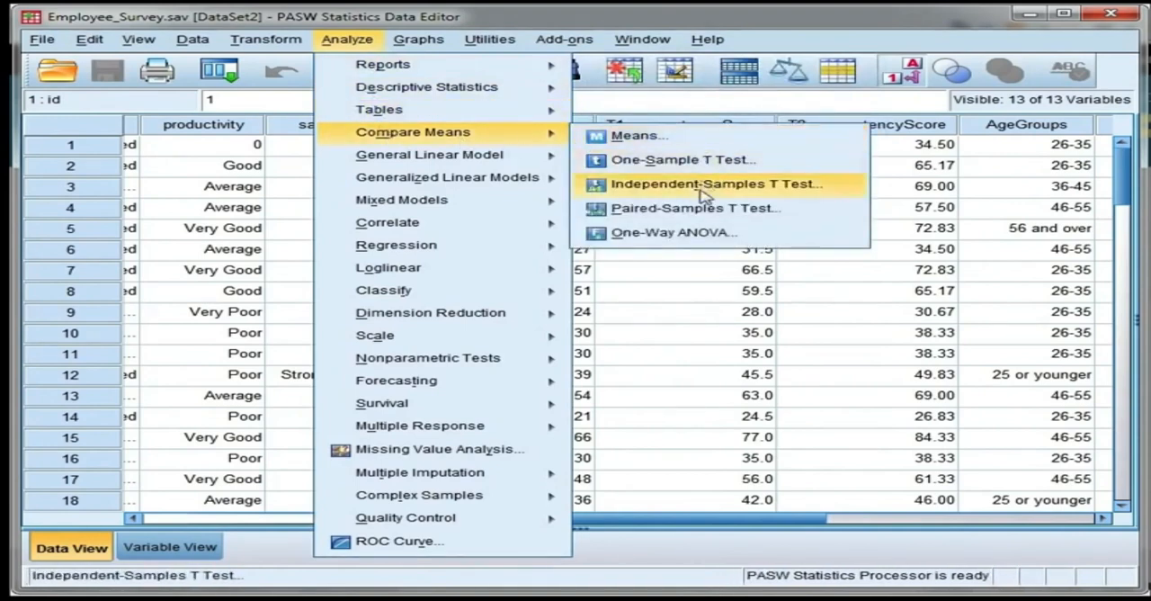
left_click(810, 219)
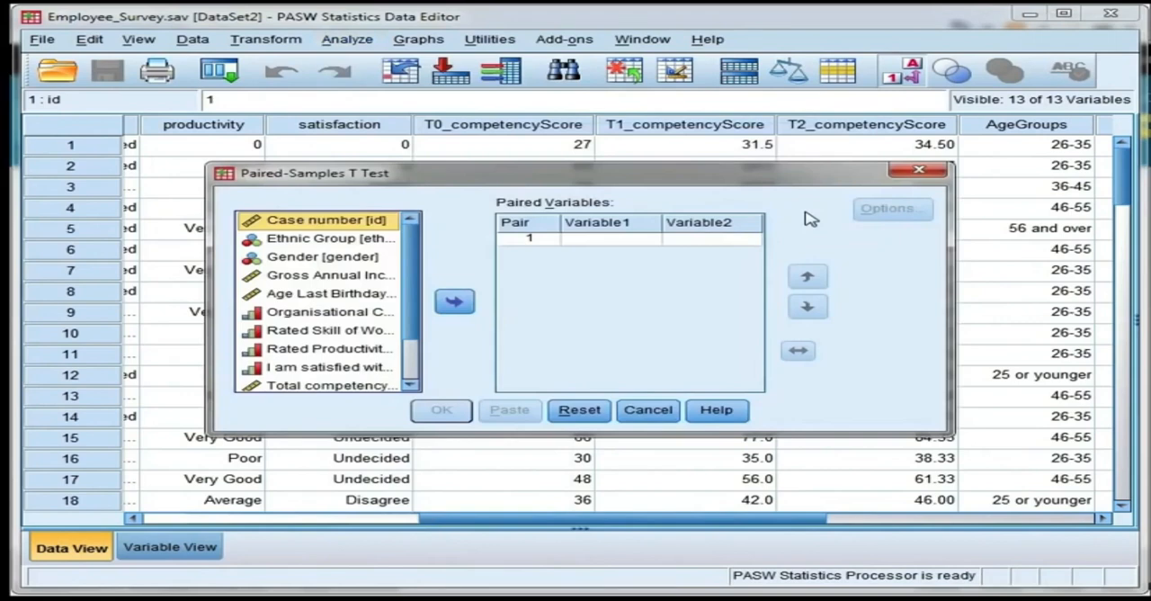
scroll(405, 340, "down", 1)
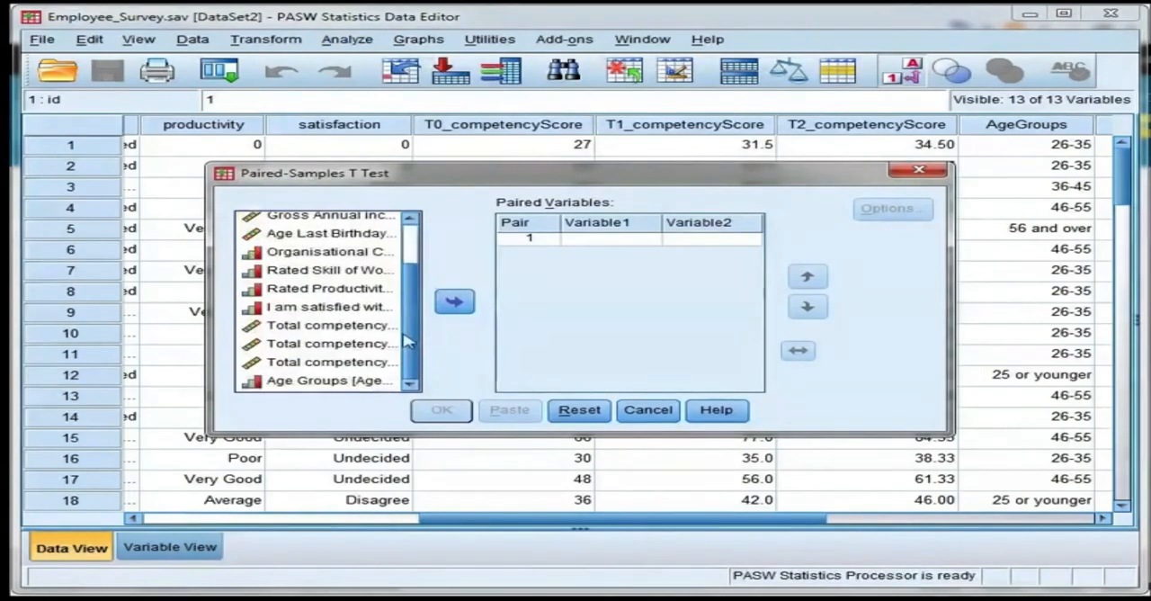
left_click(377, 326)
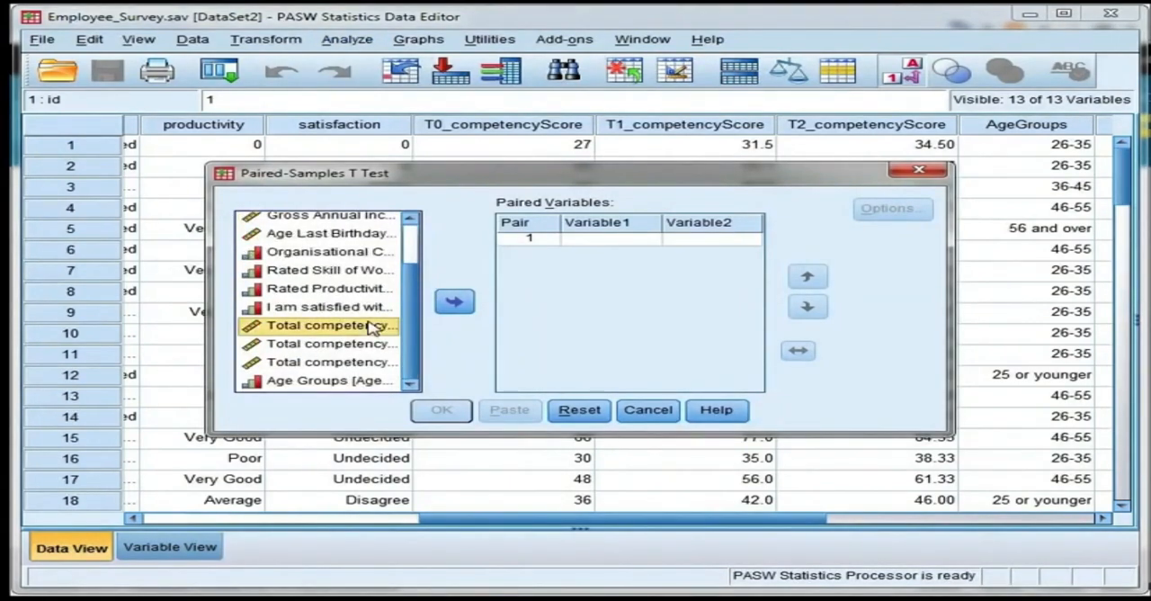
left_click(452, 303)
left_click(378, 363)
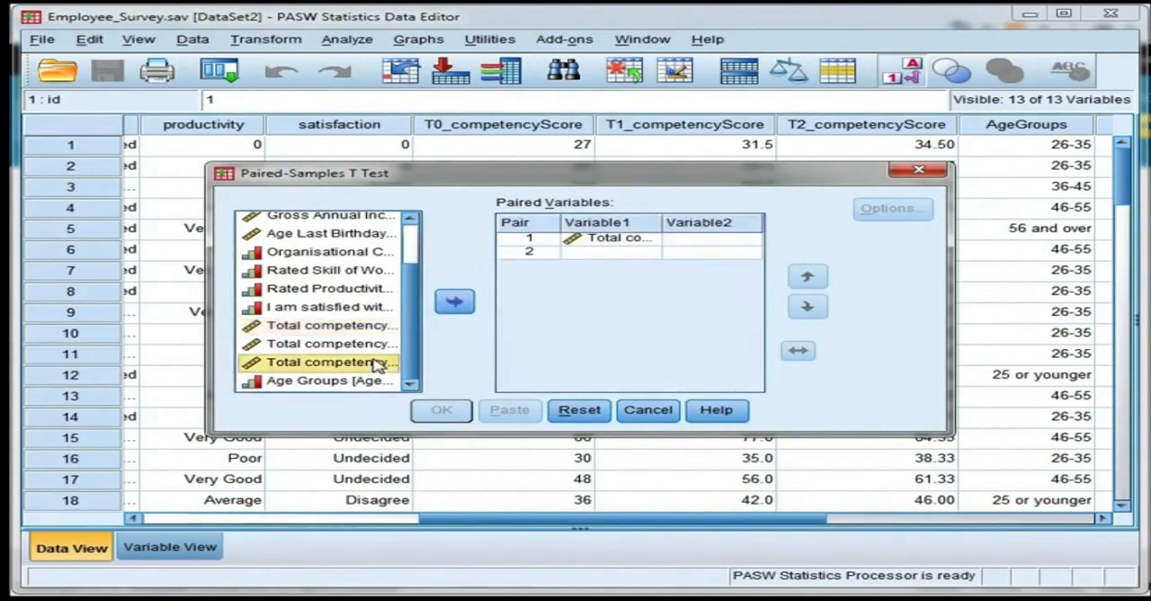
left_click(454, 303)
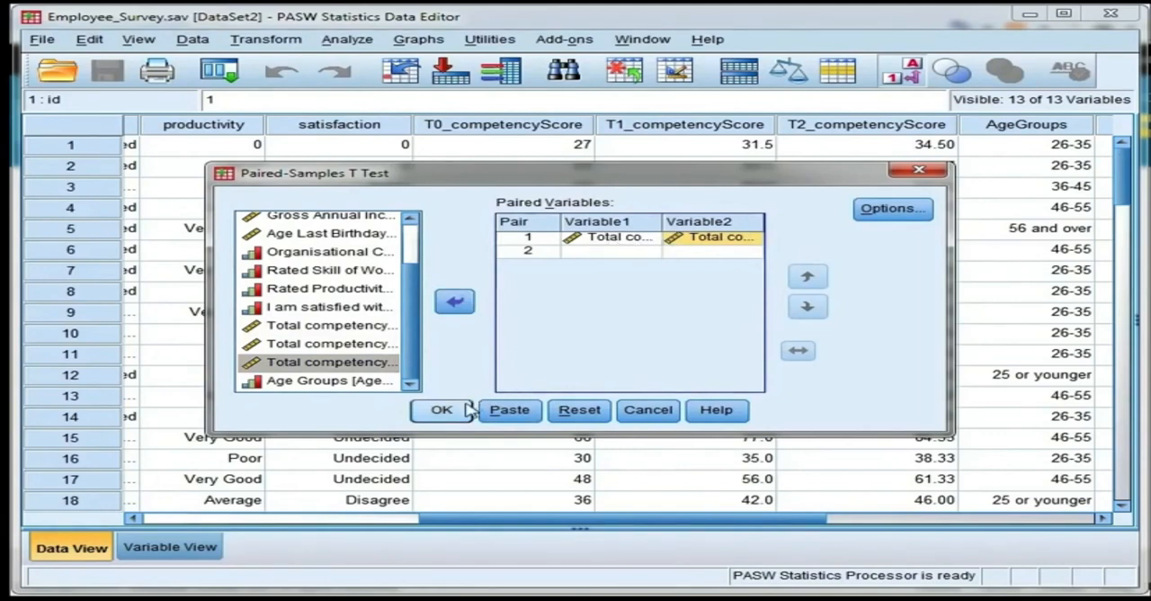
Step: Keep the 95% confidence interval and analysis-by-analysis case exclusion, and run the paired-samples t test
left_click(886, 220)
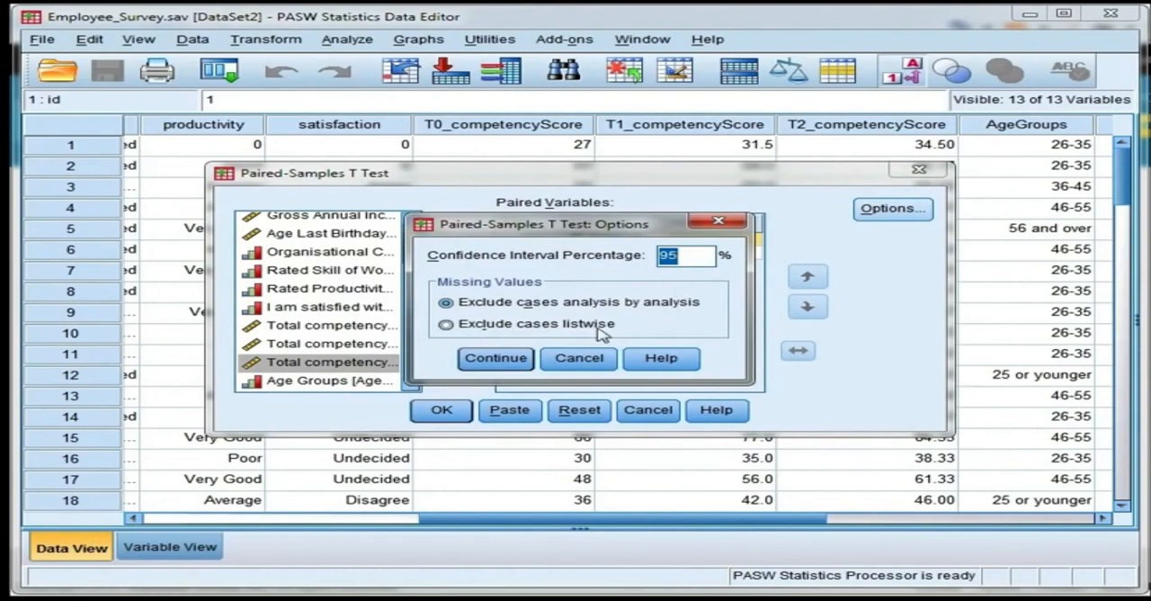
left_click(517, 359)
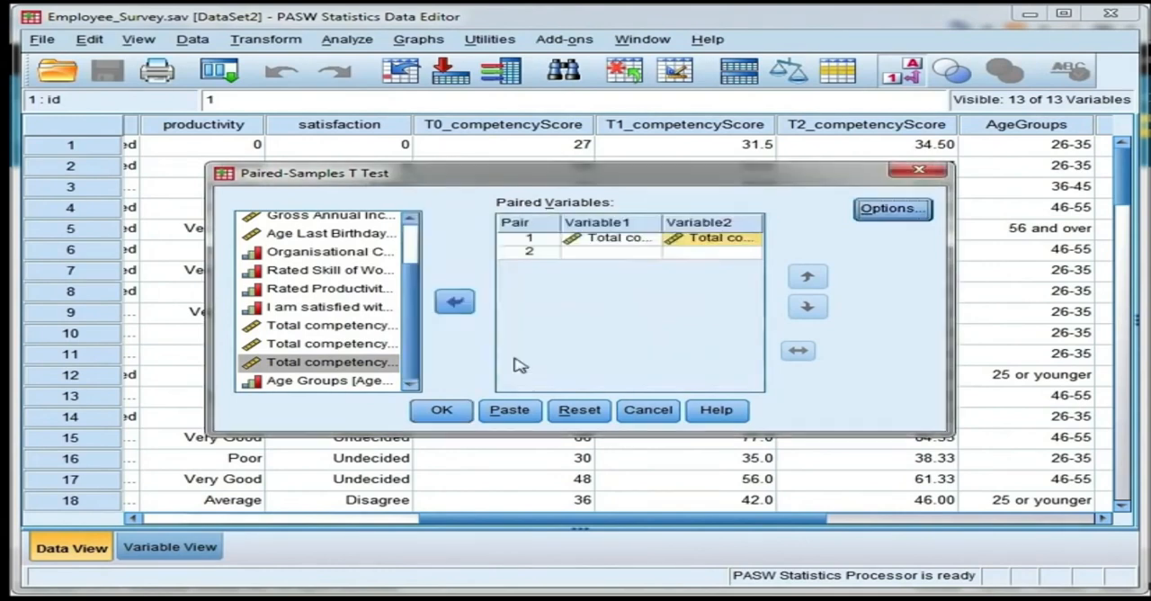
left_click(444, 414)
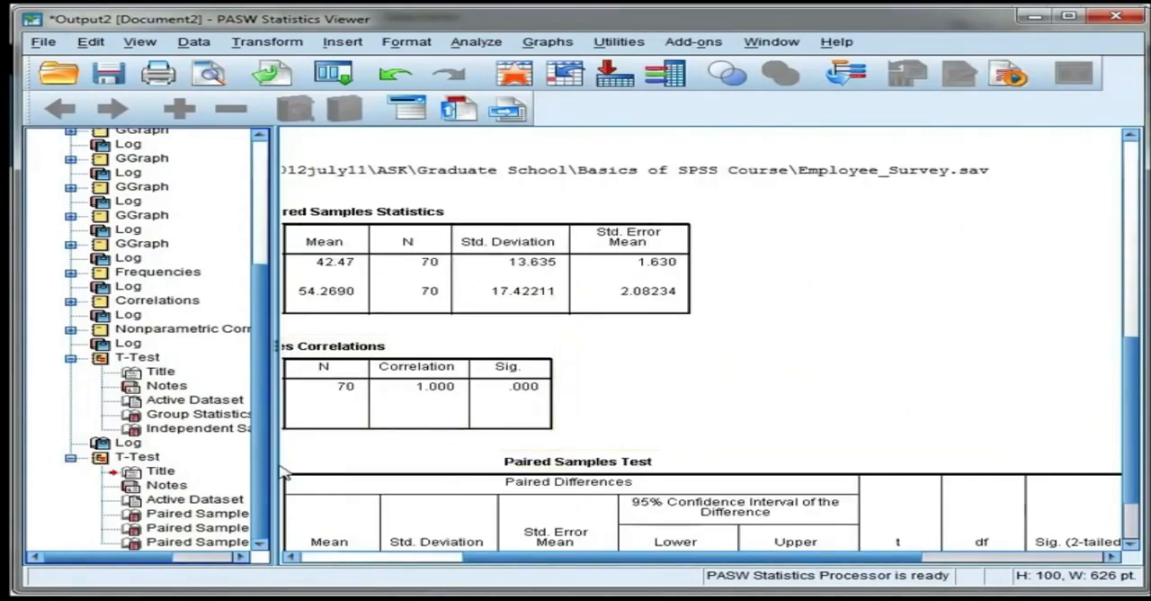
Step: Narrow the output outline and examine the paired samples statistics, correlations and two-tailed test significance
left_click_drag(198, 464, 191, 464)
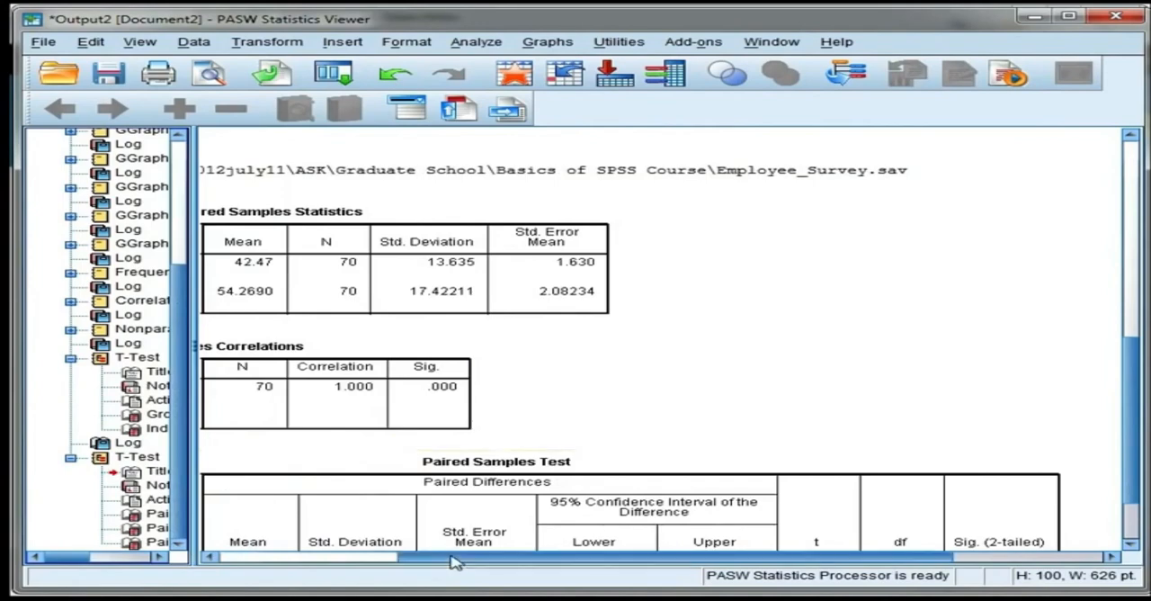
left_click_drag(498, 559, 300, 570)
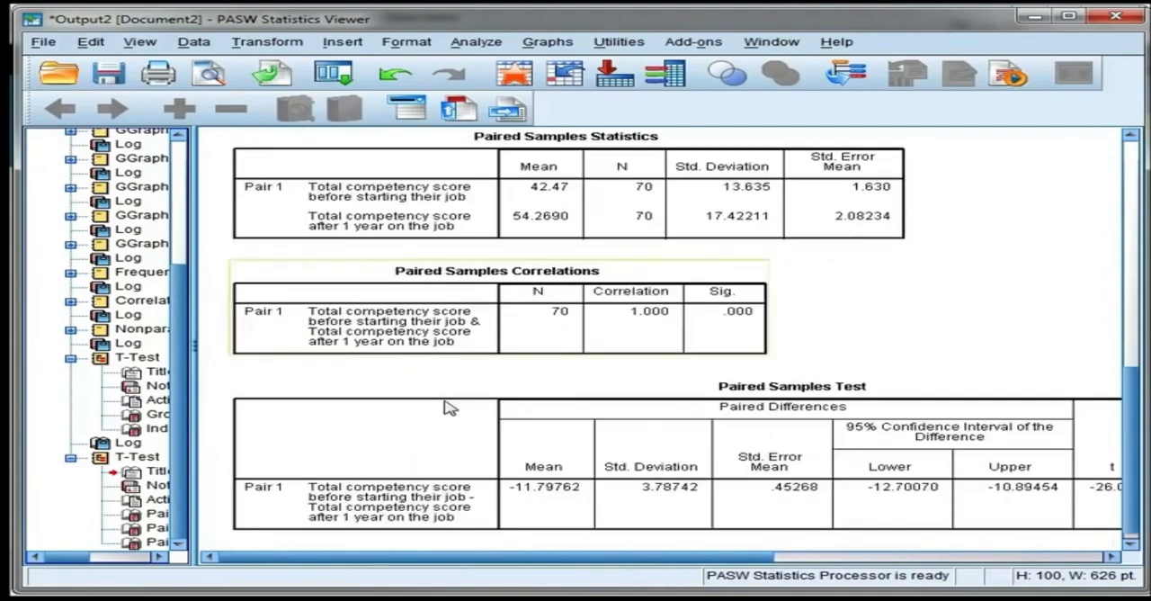
scroll(445, 405, "down", 2)
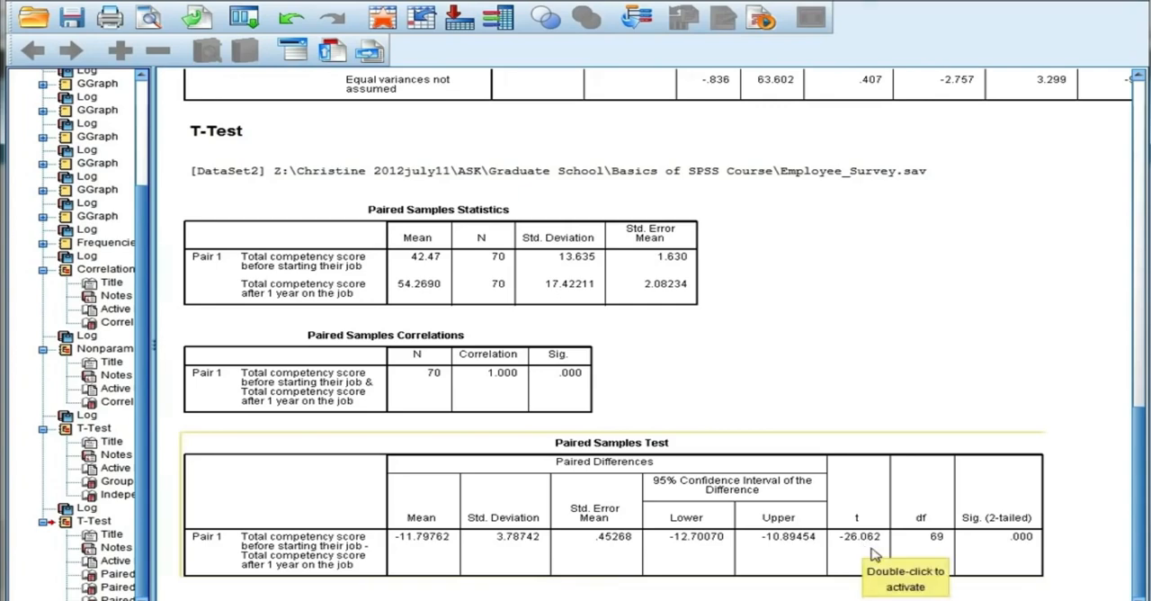
left_click(1024, 541)
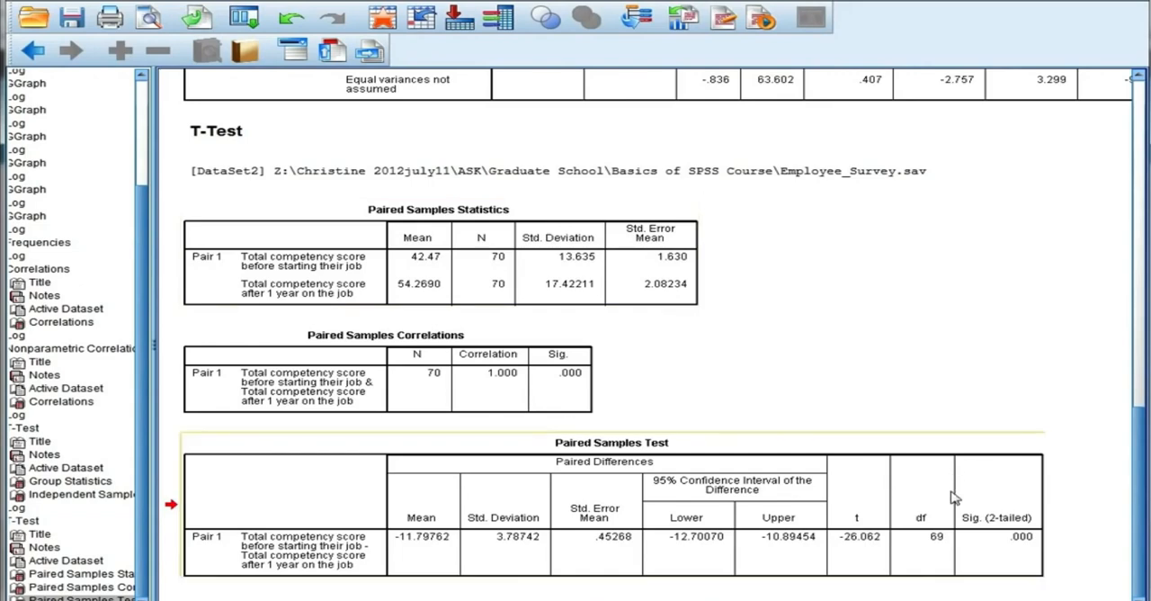
left_click(1020, 552)
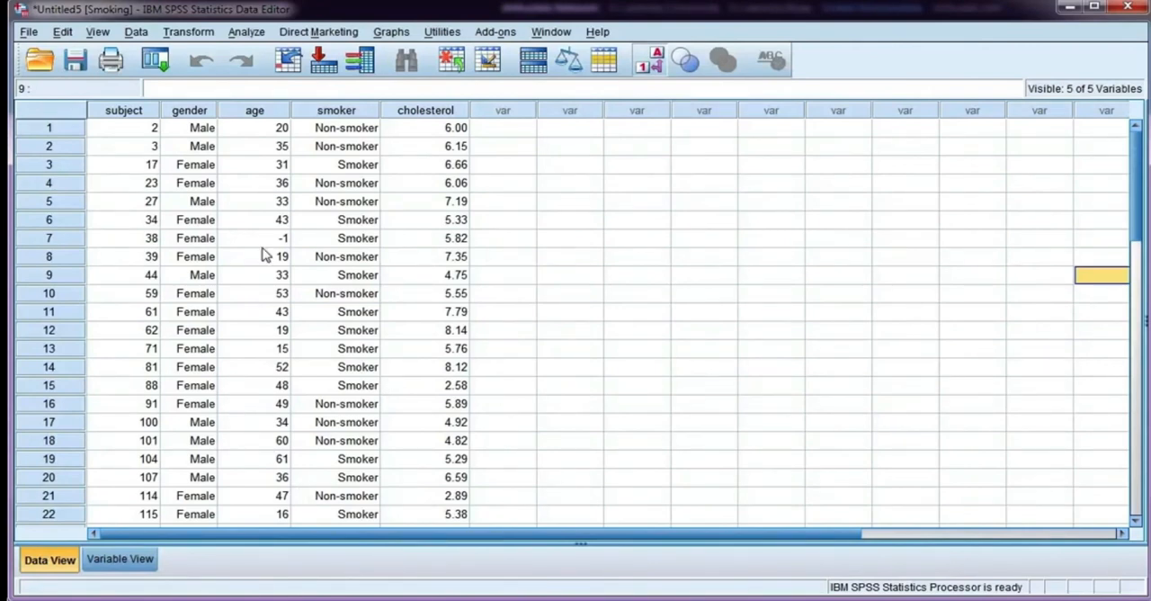
Step: Set up a crosstab in the Smoking data with gender in the rows and smoke (smoker or non-smoker) in the columns
left_click(245, 34)
mouse_move(303, 73)
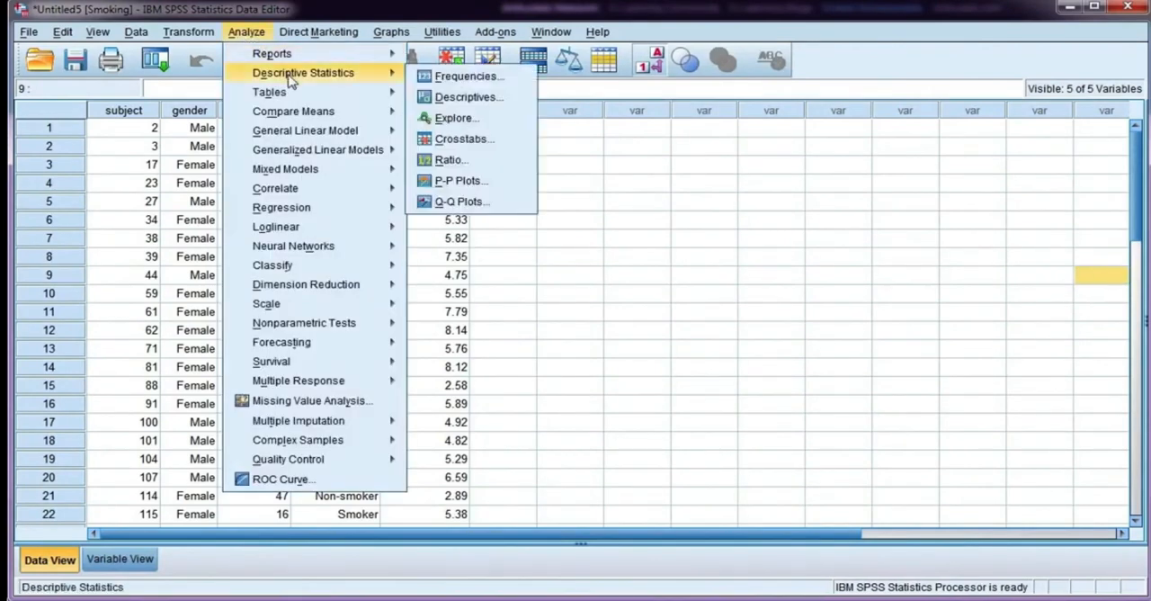
left_click(516, 148)
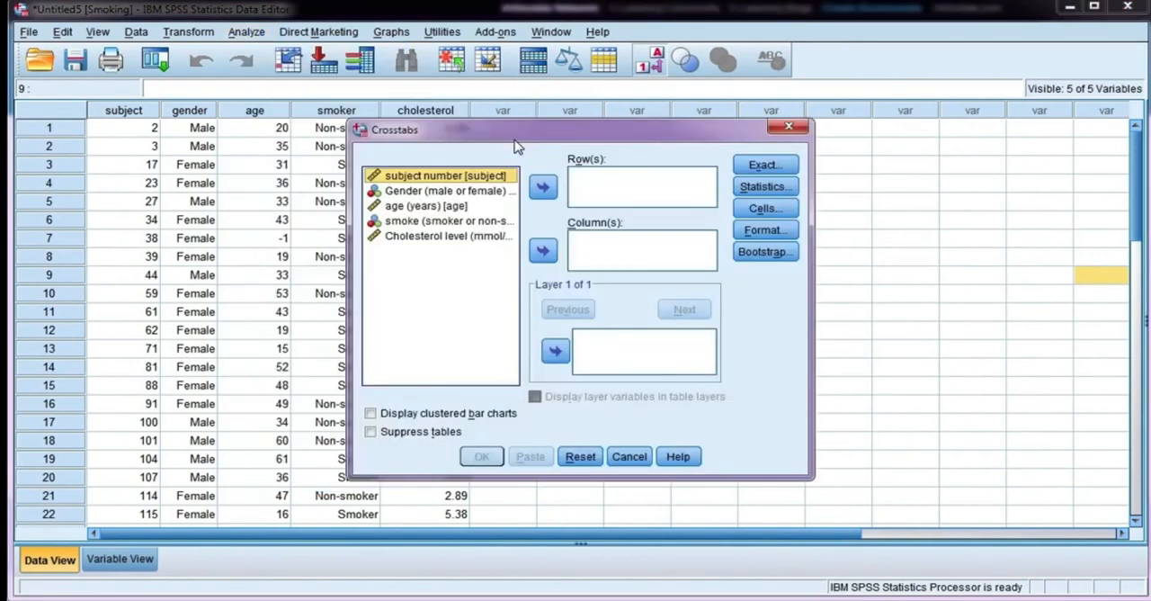
left_click(460, 193)
left_click(542, 187)
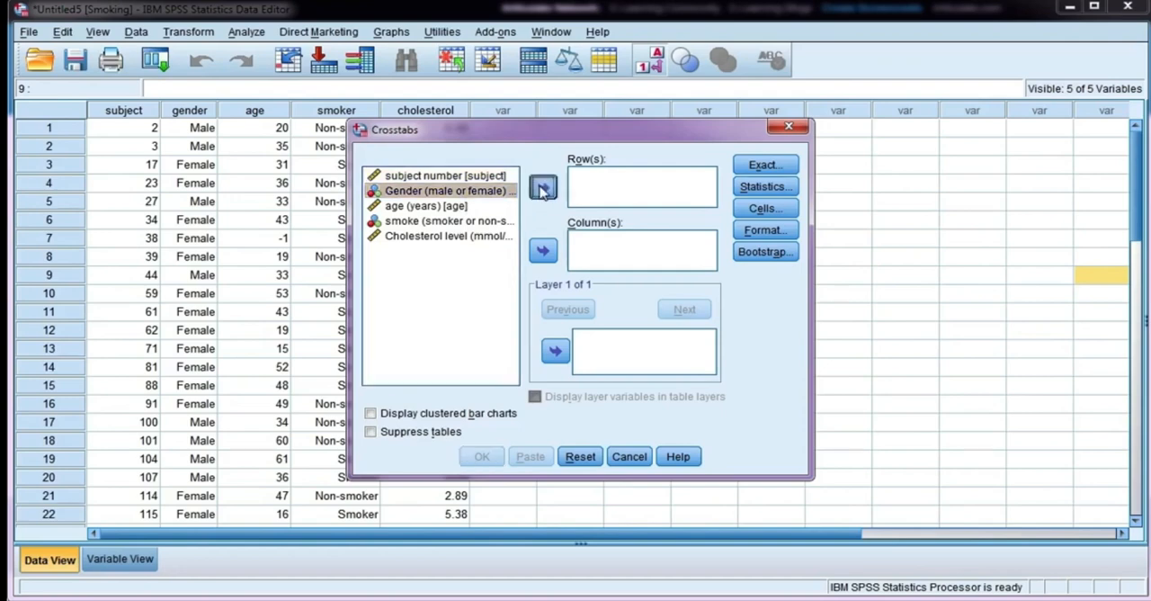
left_click(472, 207)
left_click(543, 251)
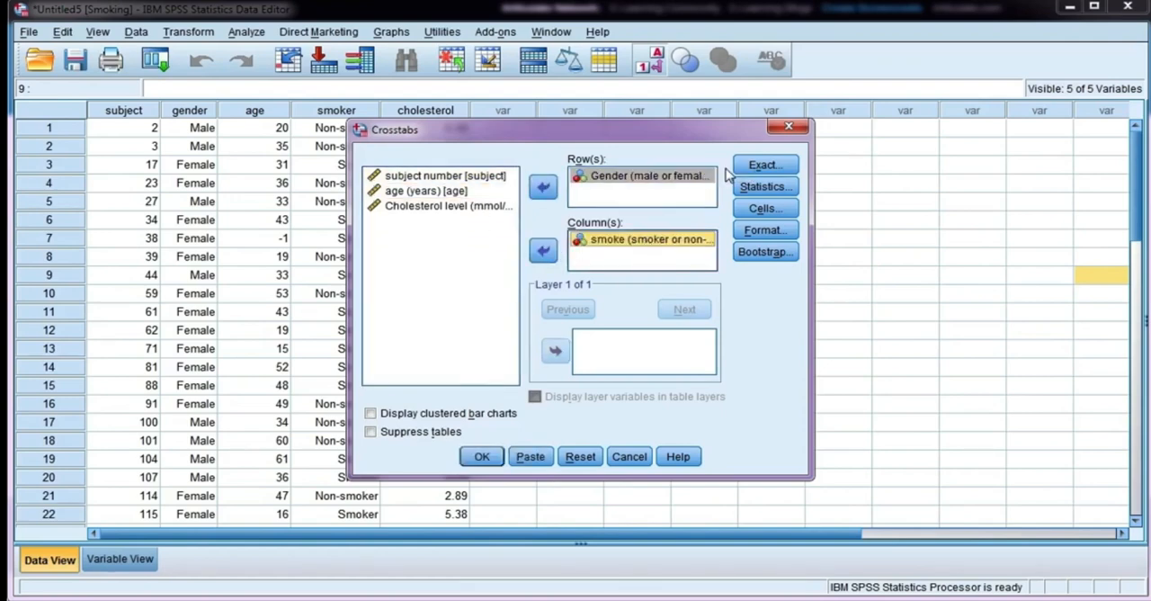
Step: Add the Chi-square and Phi and Cramer's V statistics to the crosstab
left_click(761, 189)
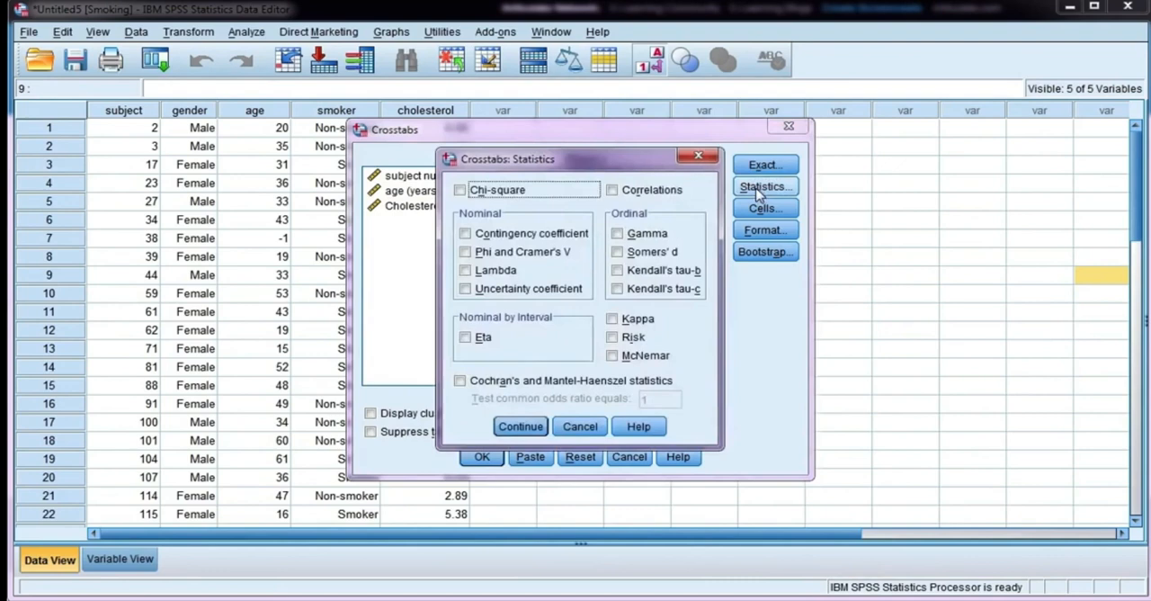
left_click(521, 195)
left_click(465, 255)
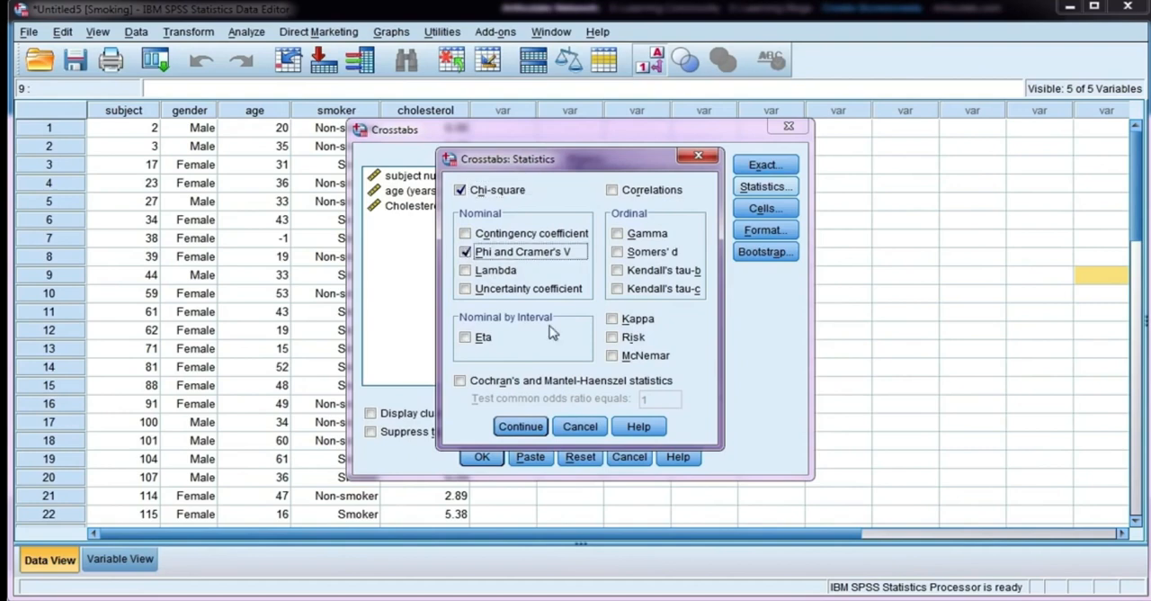
left_click(531, 428)
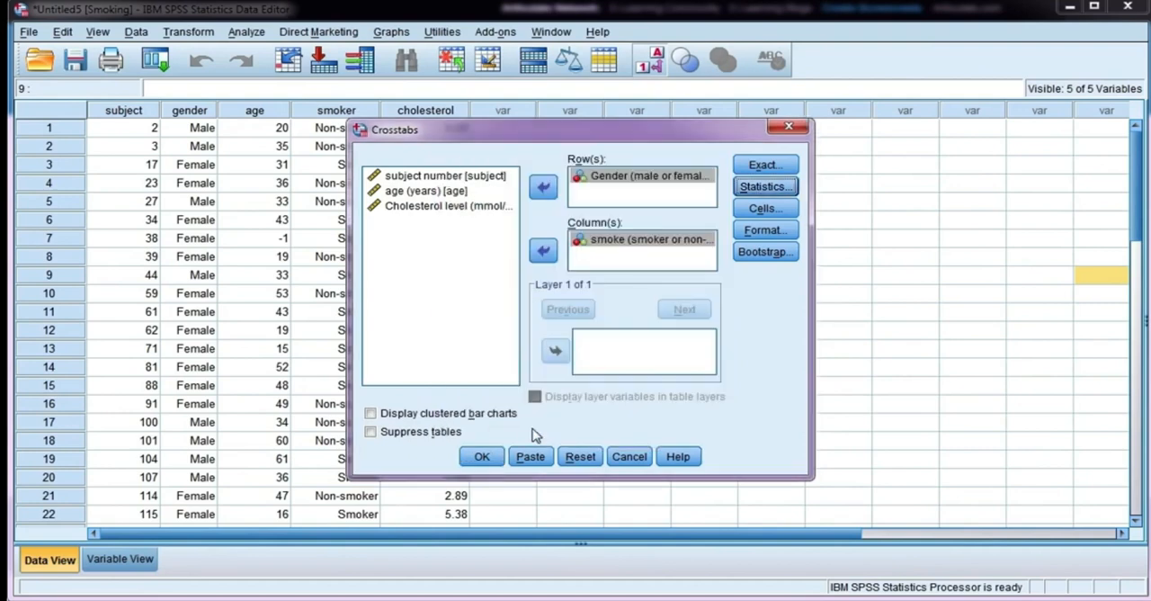
Step: Include expected counts alongside the observed counts in the crosstab cells and run the analysis
left_click(779, 210)
left_click(458, 208)
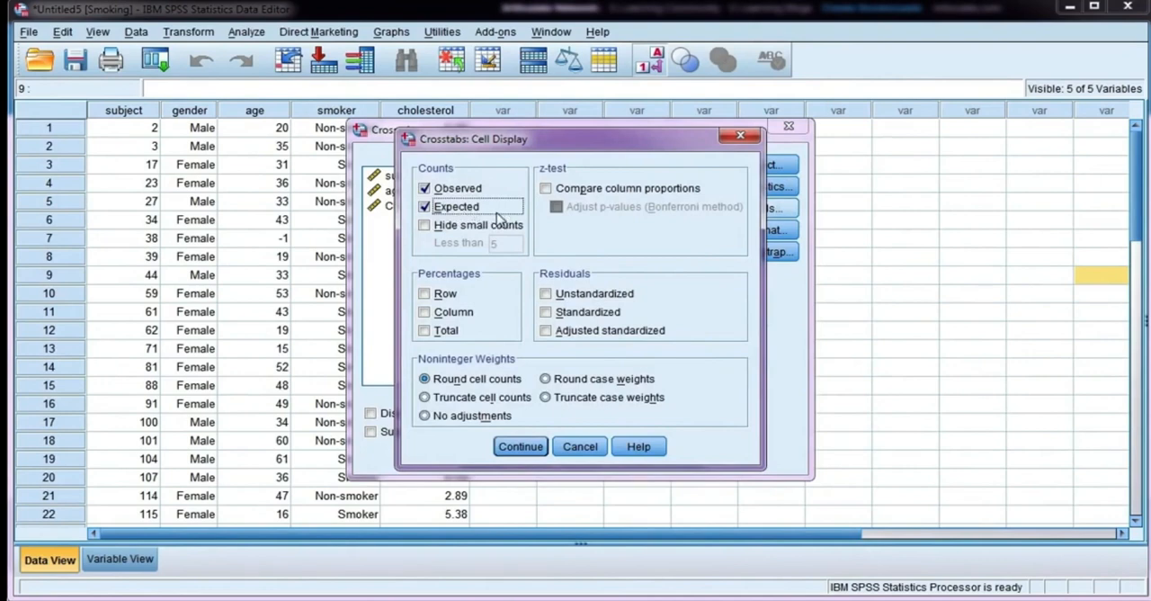
left_click(520, 446)
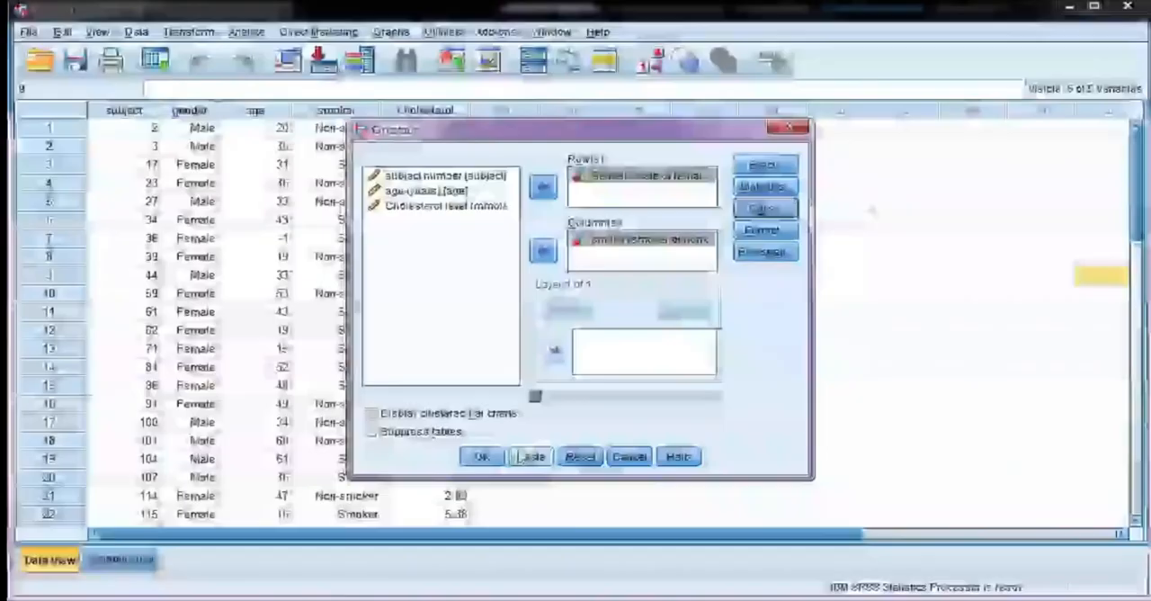
left_click(482, 456)
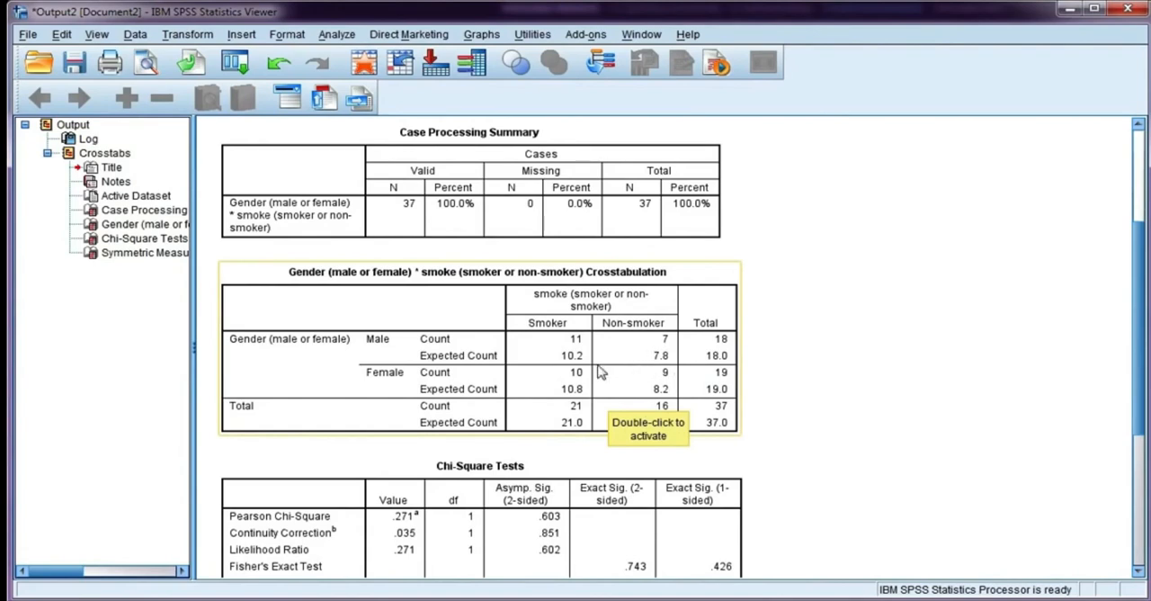
Step: Examine the gender by smoking crosstabulation, the chi-square and Fisher's exact test results, and the Phi and Cramer's V measures
scroll(670, 405, "down", 3)
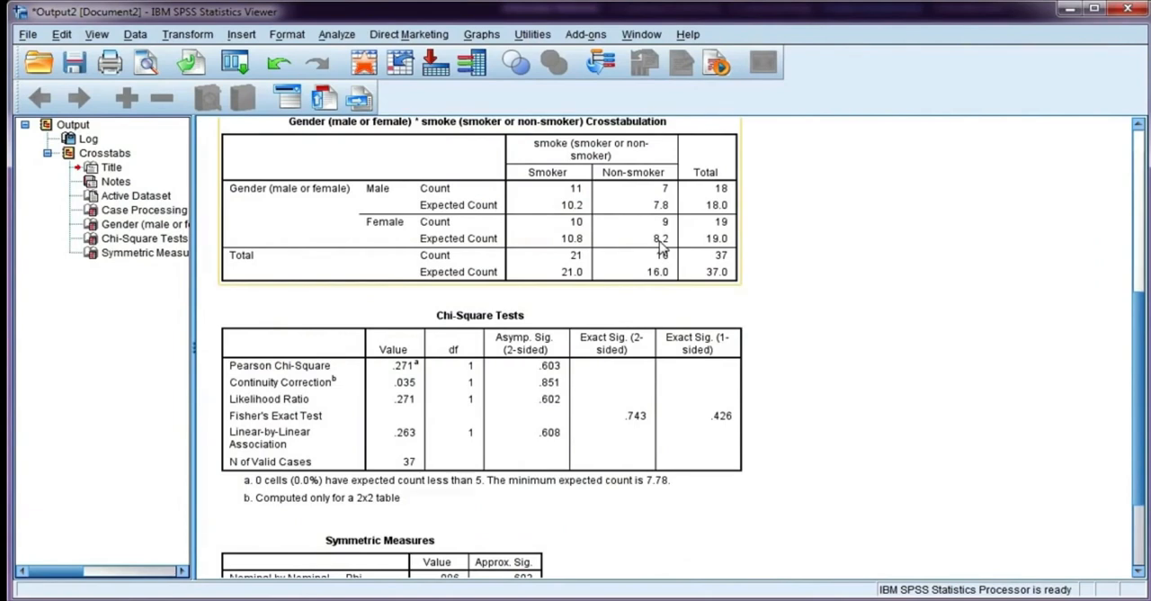
left_click(634, 369)
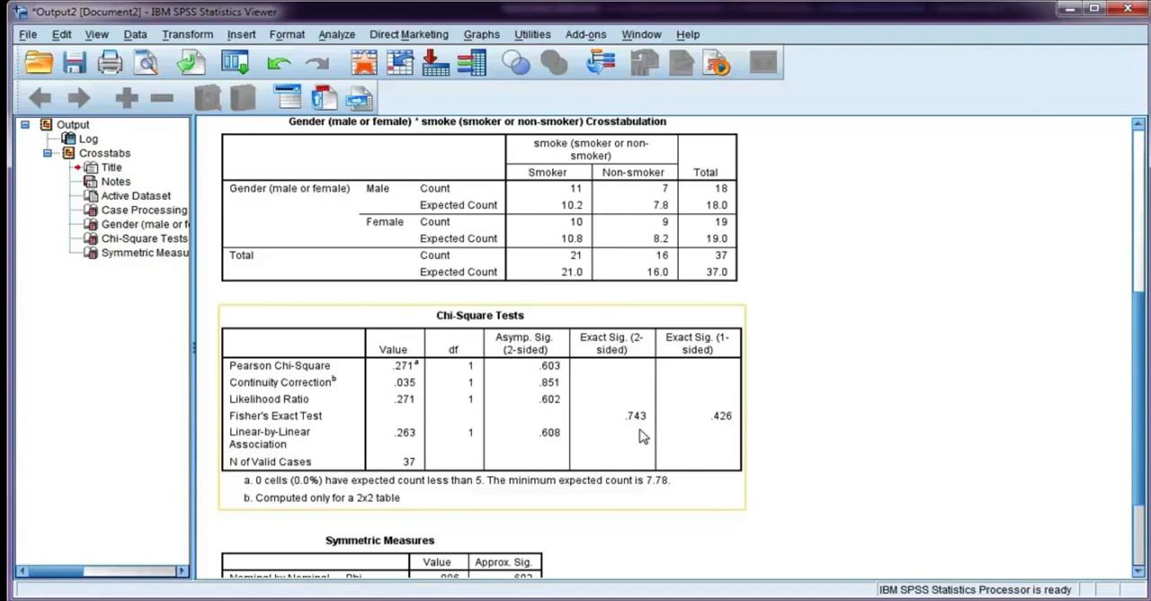
scroll(644, 439, "down", 2)
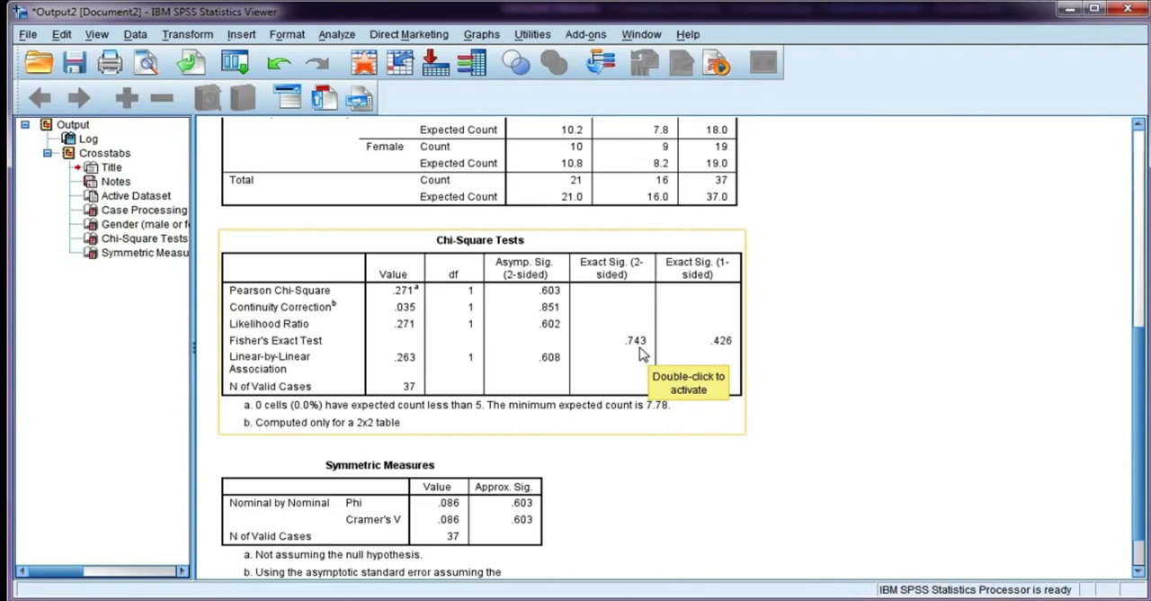
scroll(640, 354, "up", 2)
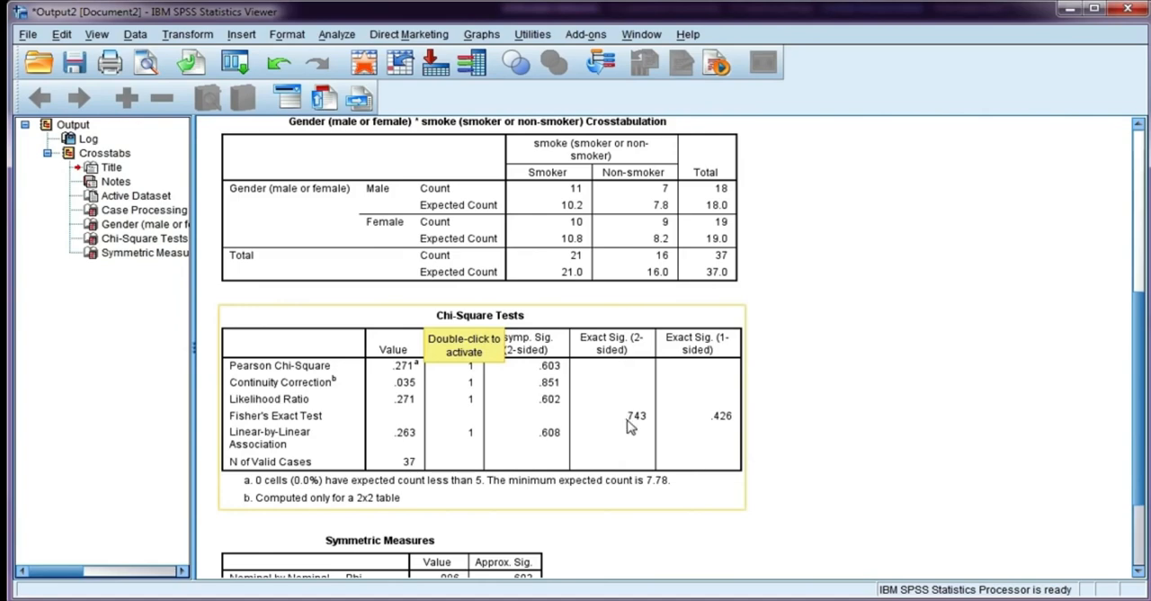
scroll(632, 432, "down", 2)
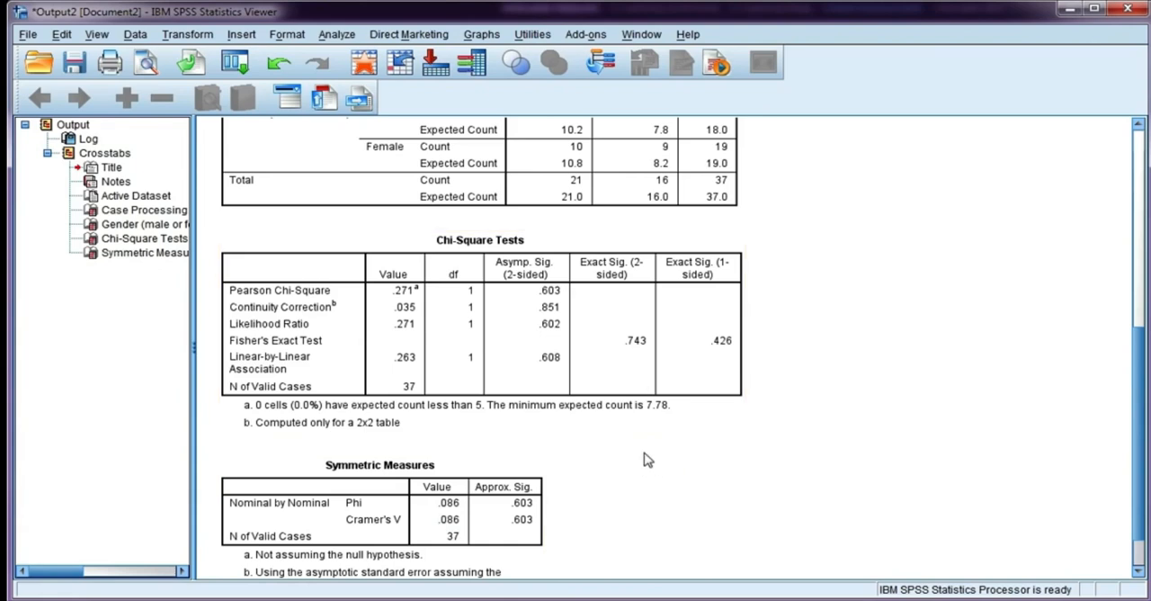
Step: Set up a crosstab in the Insurance data with Type of claim in the rows and Fraudulent claim in the columns
scroll(580, 466, "up", 2)
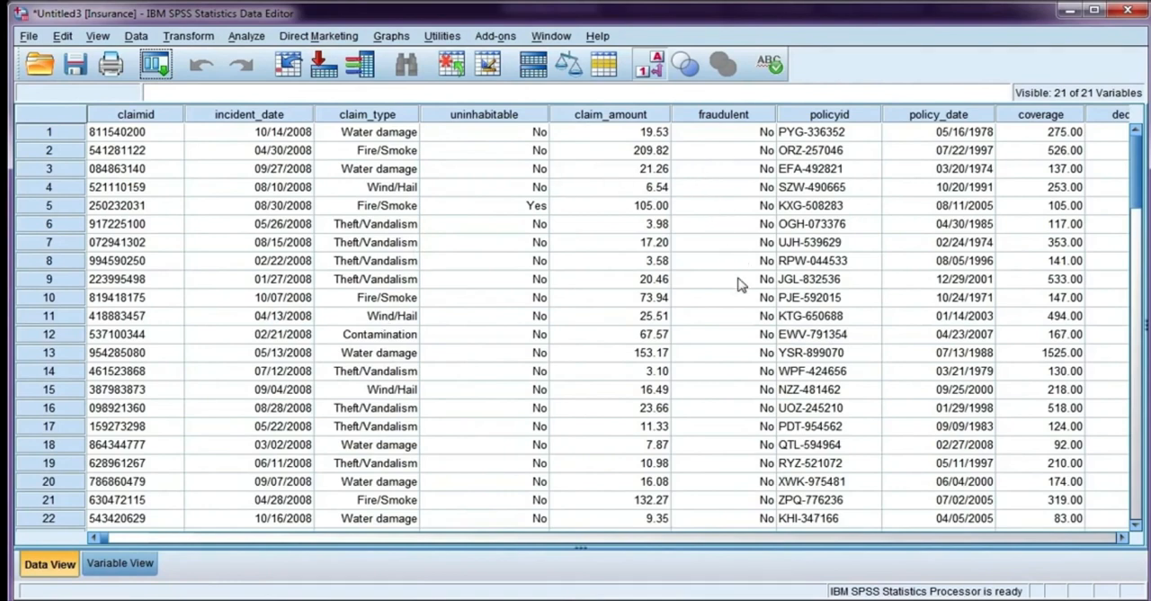
left_click(239, 39)
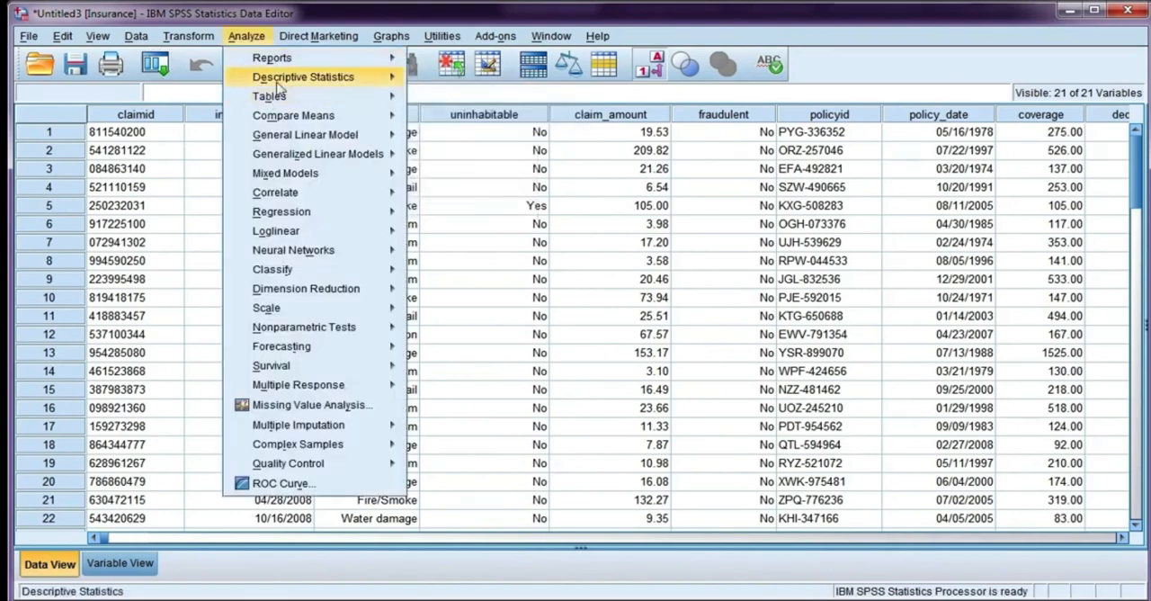
mouse_move(278, 81)
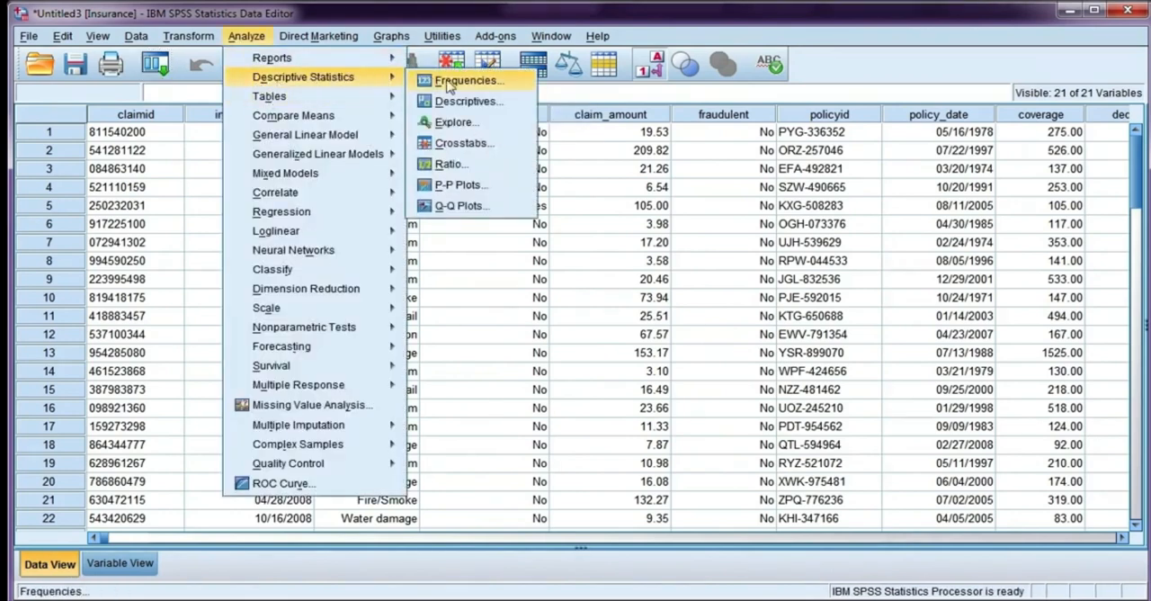
left_click(517, 144)
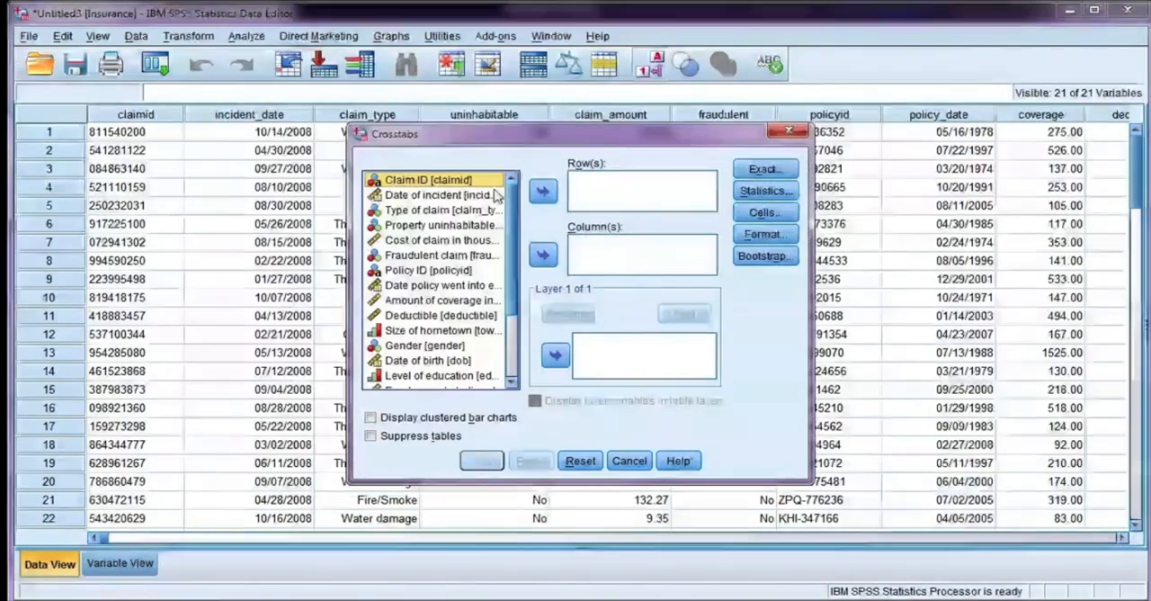
left_click(470, 209)
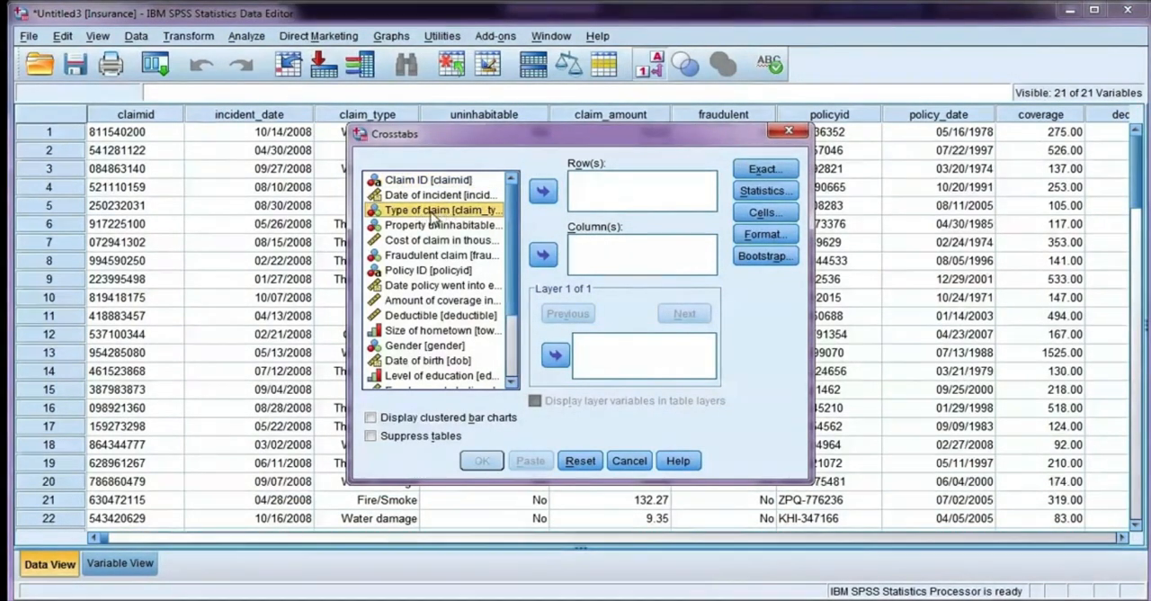
left_click(543, 191)
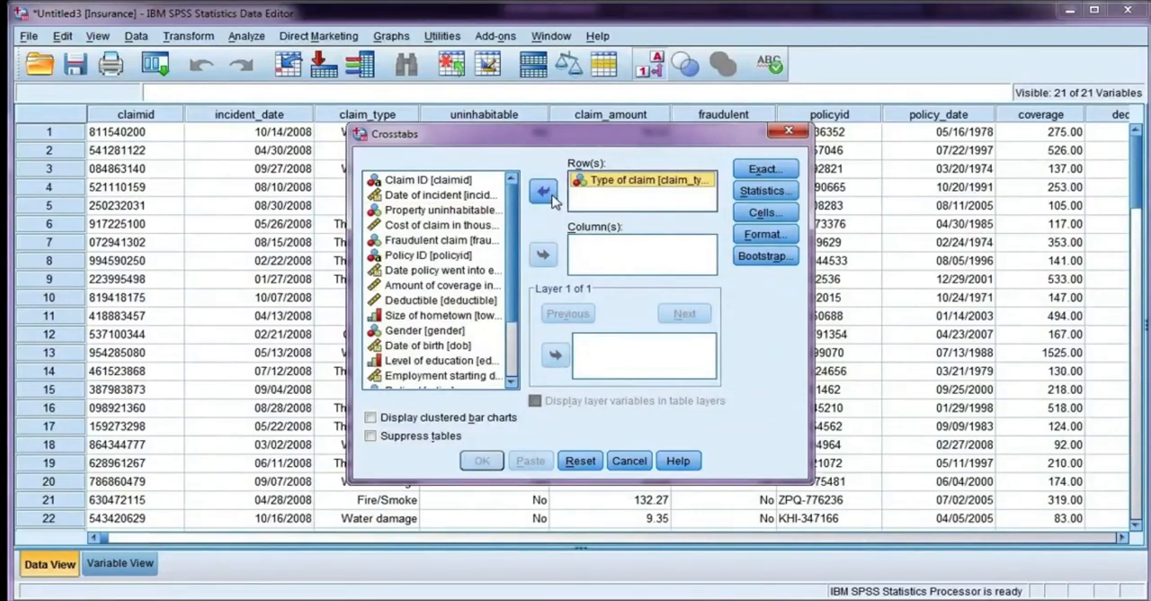
left_click(455, 242)
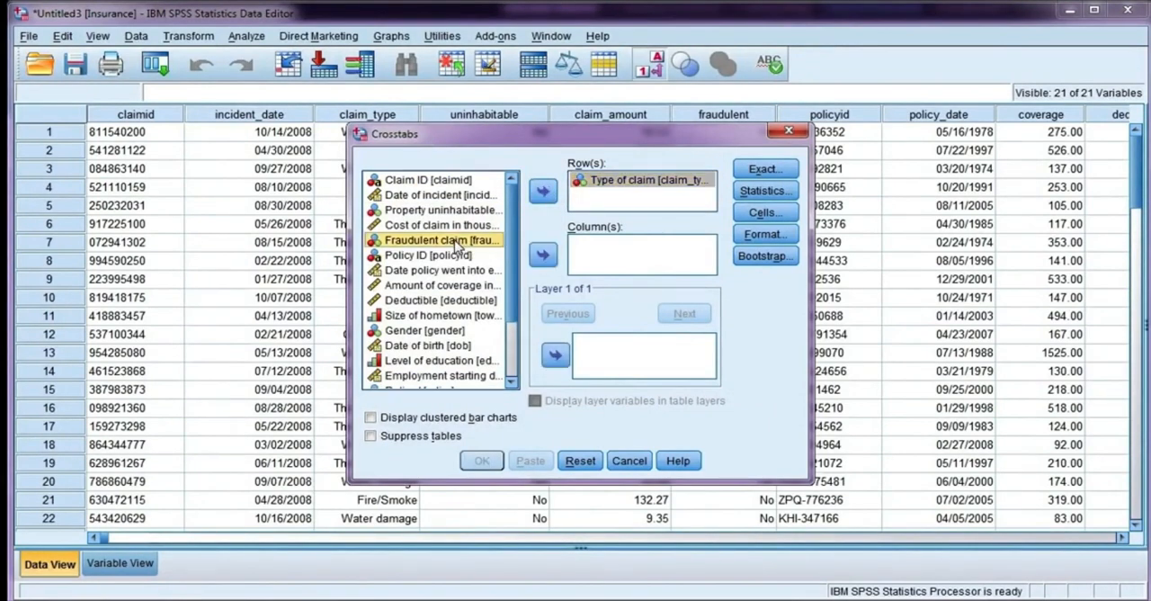
left_click(542, 256)
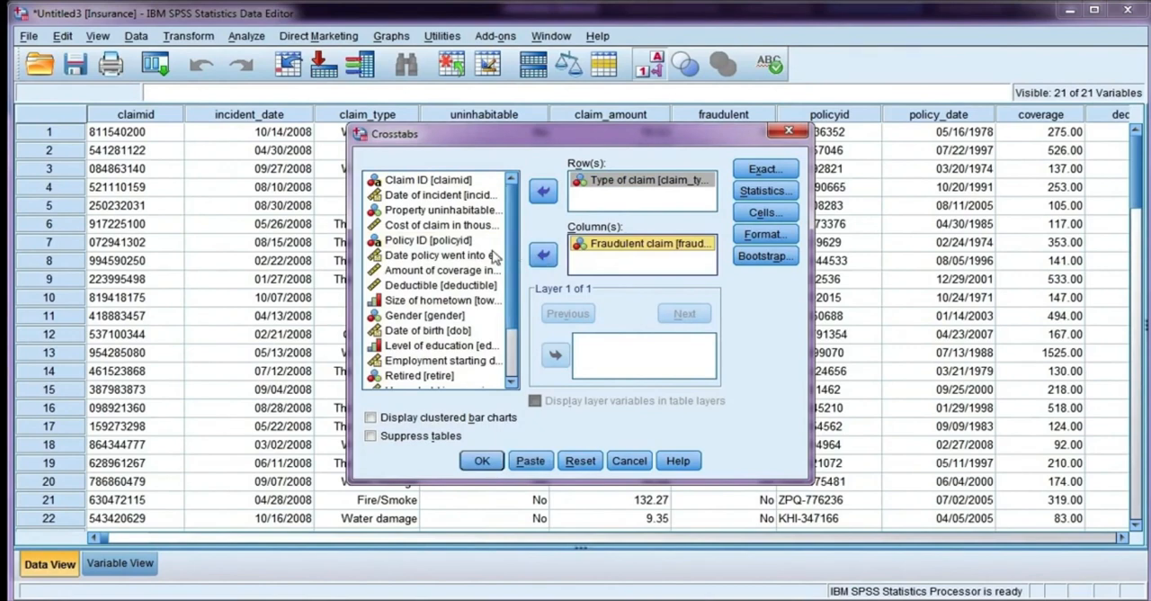
Step: Request the Chi-square and Phi and Cramer's V statistics for the type of claim by fraudulent claim crosstab
left_click(760, 191)
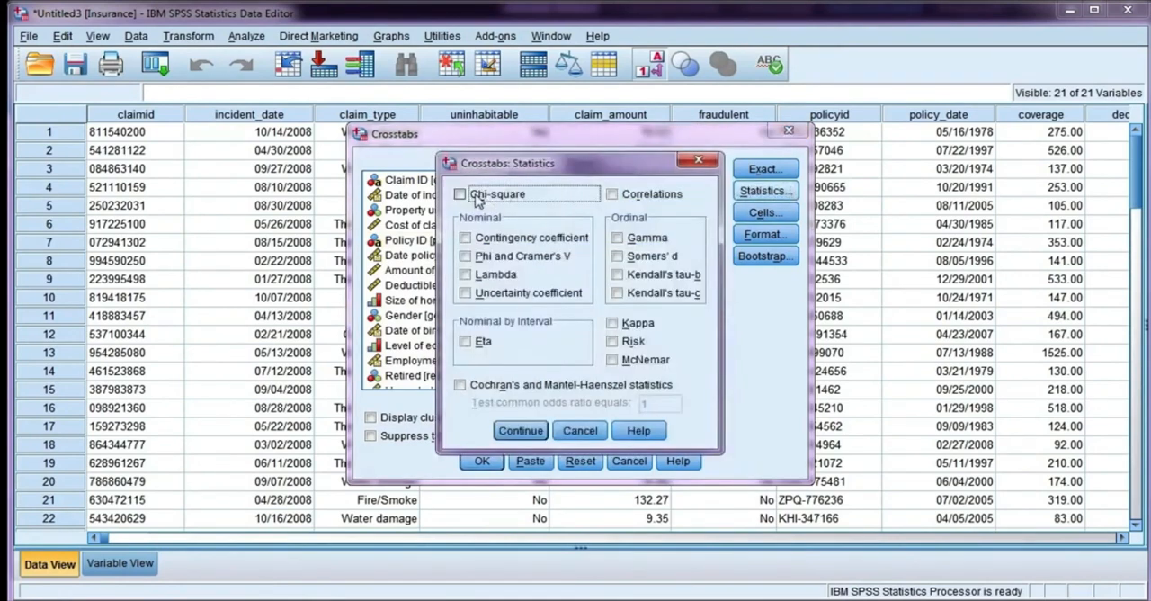
left_click(467, 257)
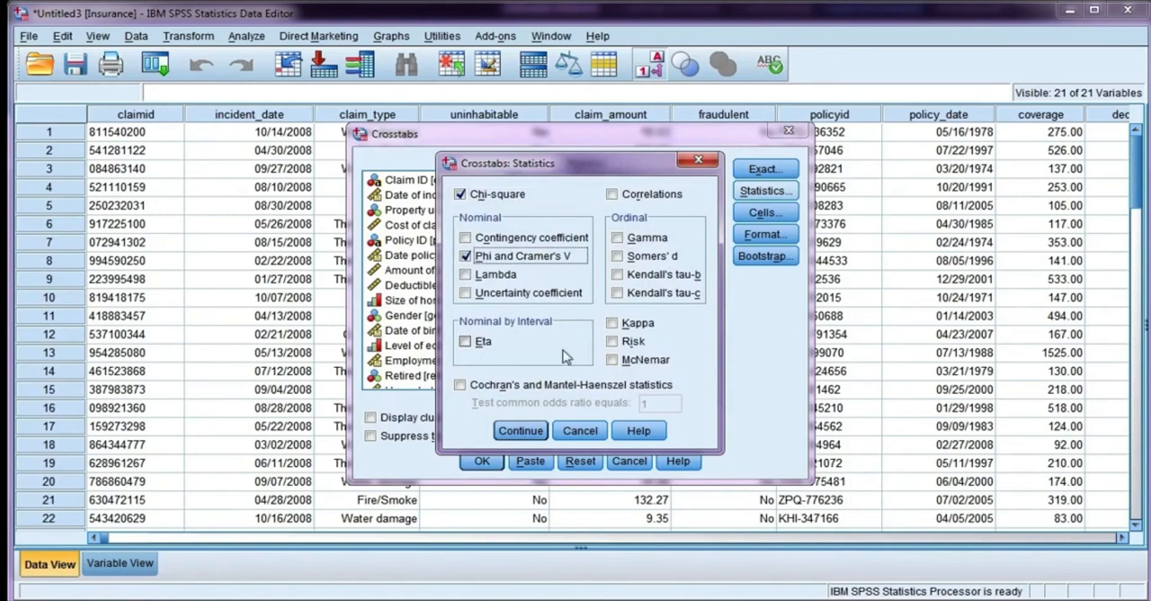
left_click(522, 432)
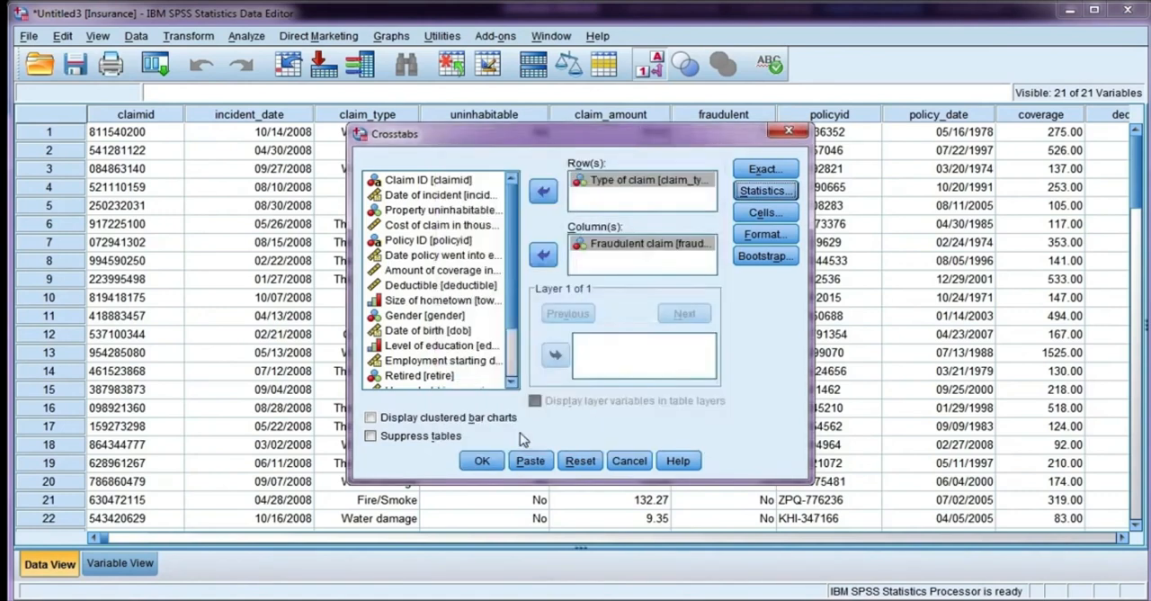
Step: Add expected counts to the observed counts in the insurance claims crosstab and run the analysis
left_click(785, 219)
left_click(439, 212)
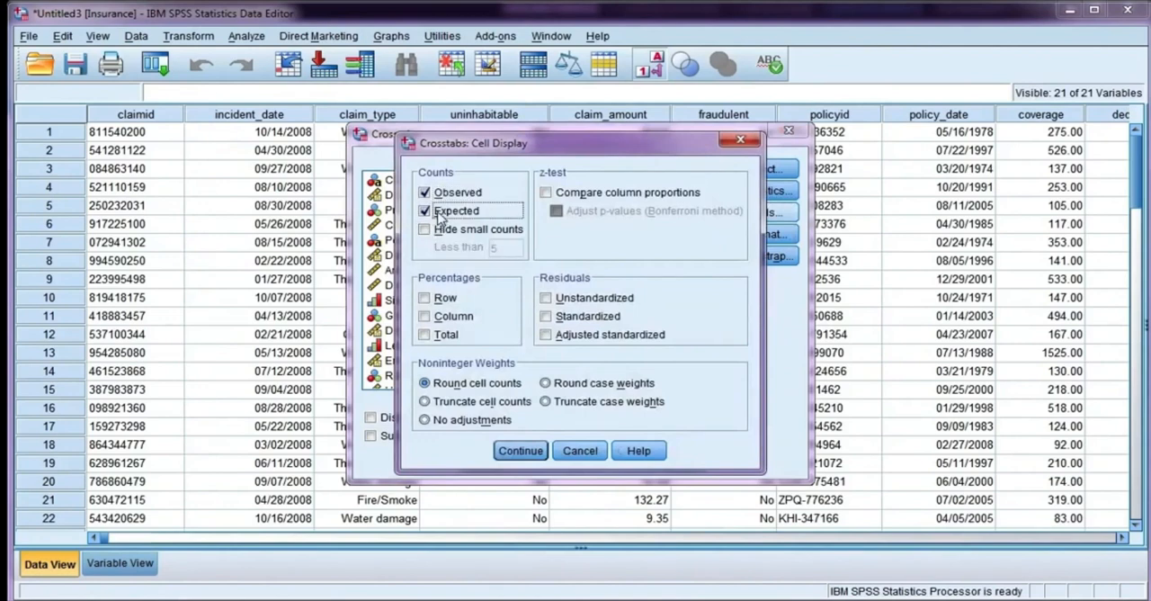
left_click(518, 450)
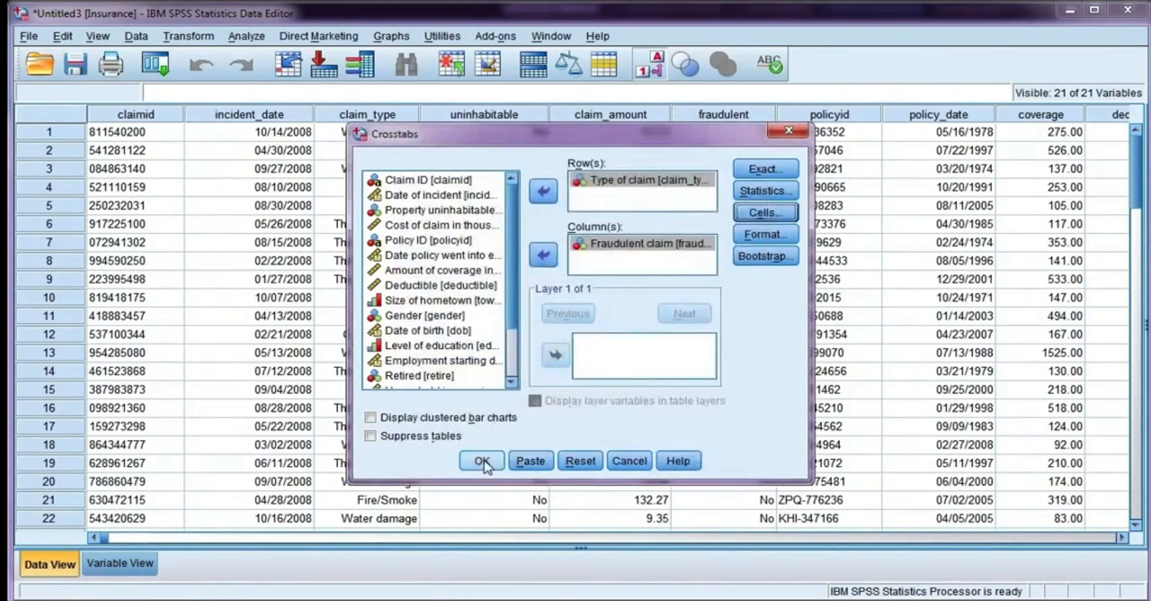
left_click(483, 461)
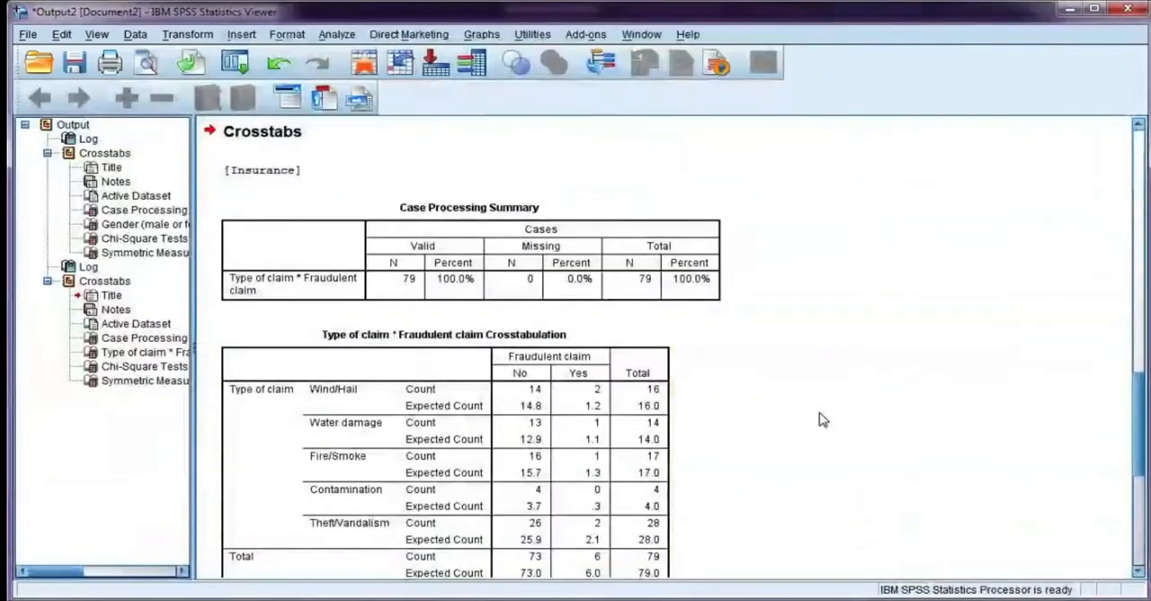
Step: Examine the type of claim by fraudulent claim crosstabulation and its chi-square and symmetric measures output
scroll(819, 419, "down", 2)
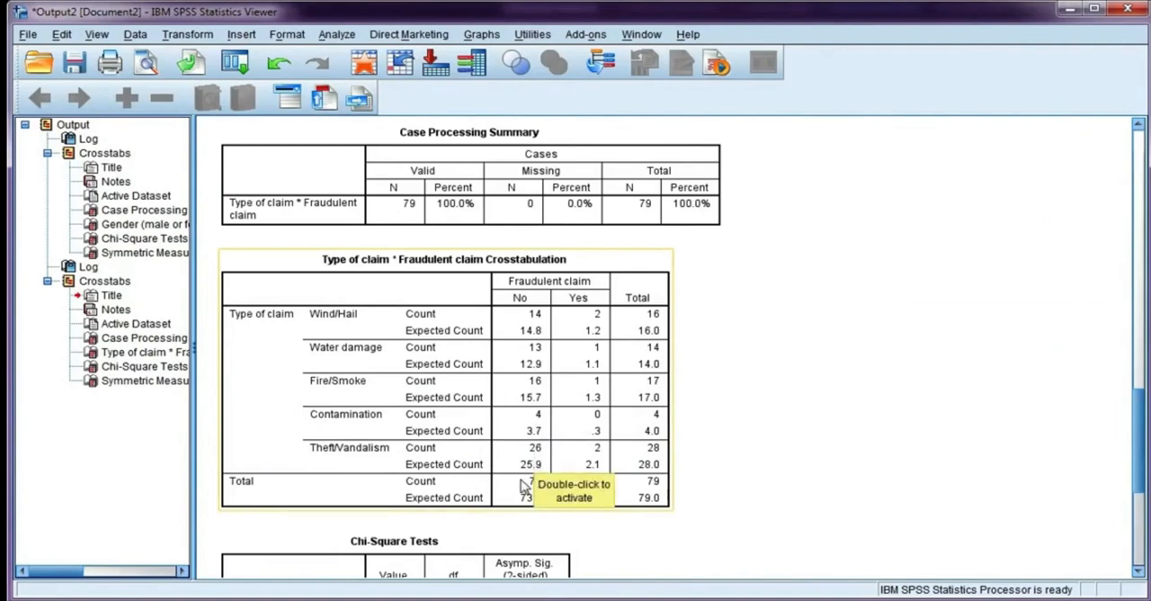
scroll(802, 387, "down", 2)
scroll(802, 388, "down", 2)
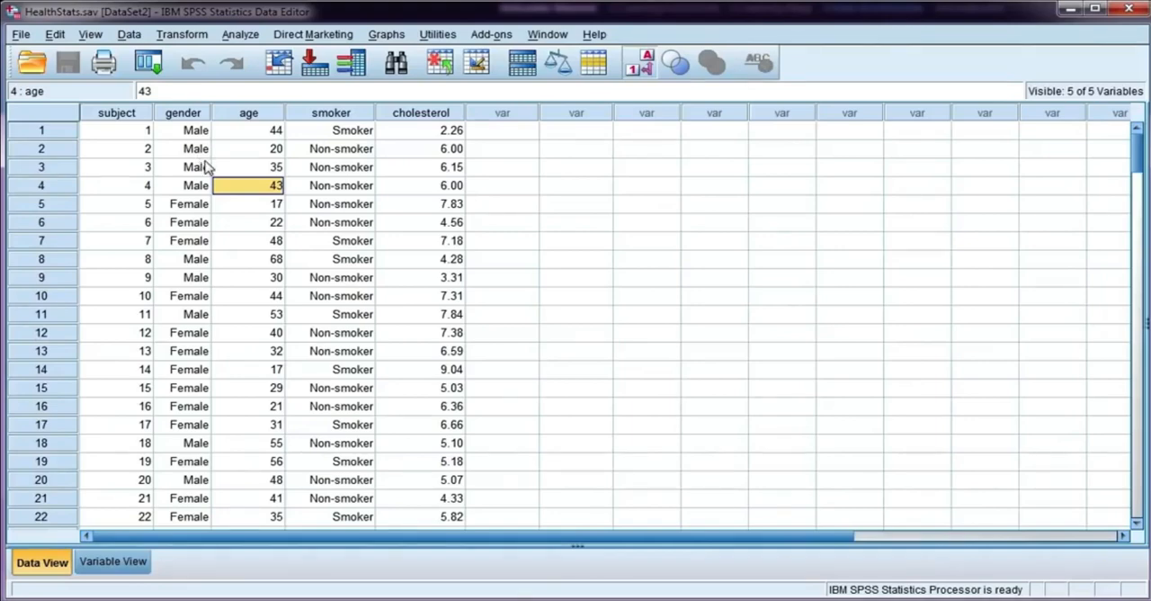
Step: Reset the Crosstabs settings for the HealthStats data, then place gender in the rows and smoke (smoker or non-smoker) in the columns
left_click(243, 35)
mouse_move(276, 77)
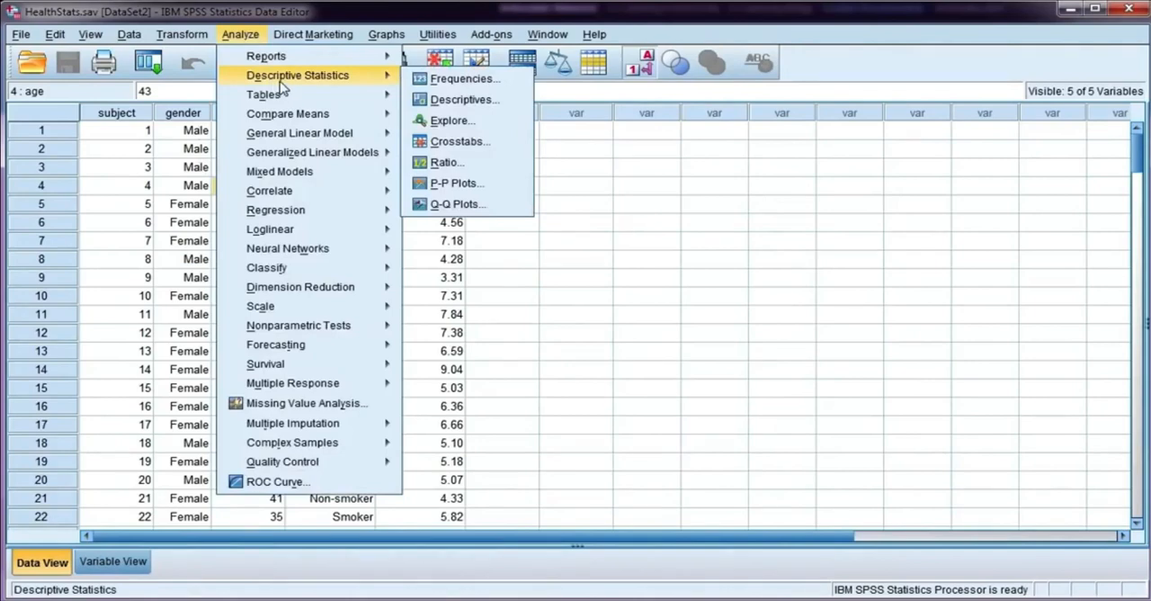
left_click(515, 147)
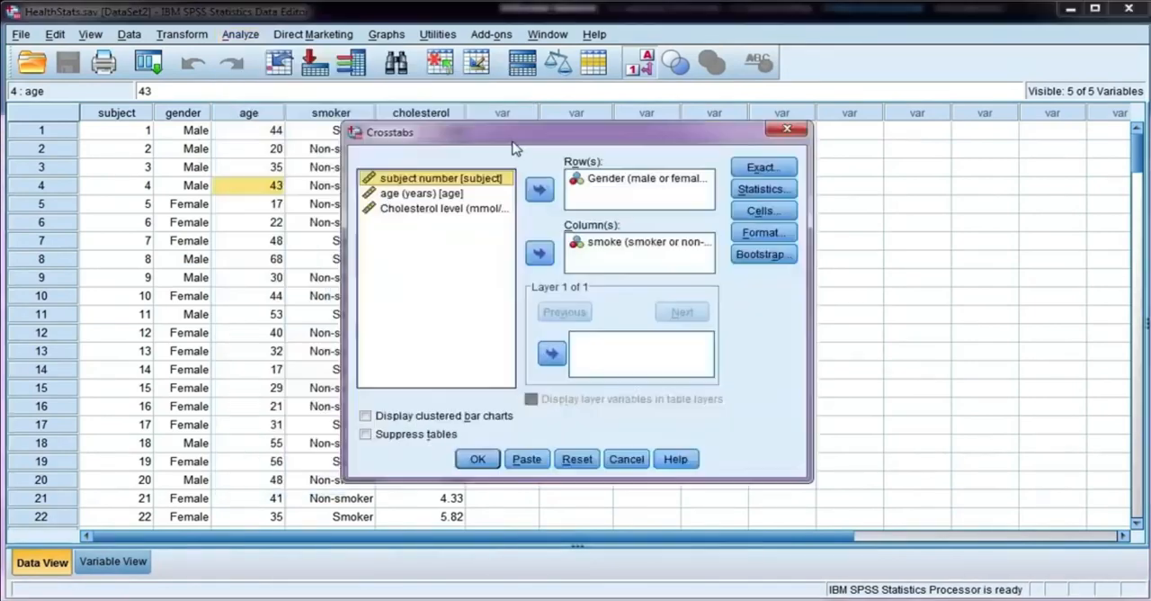
left_click(575, 460)
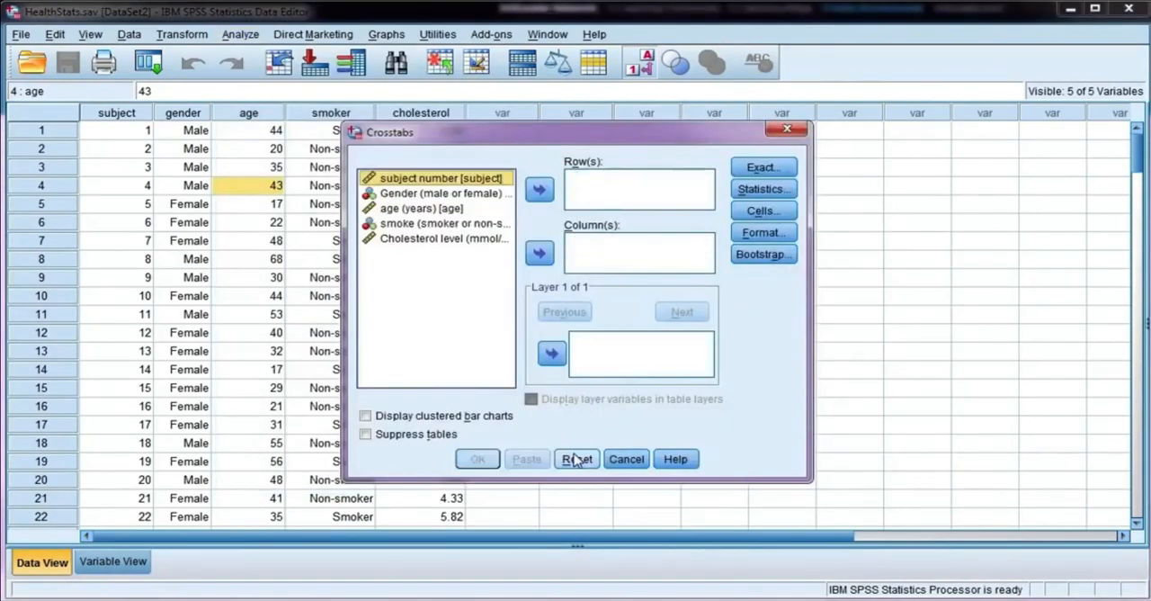
left_click(491, 193)
left_click(538, 189)
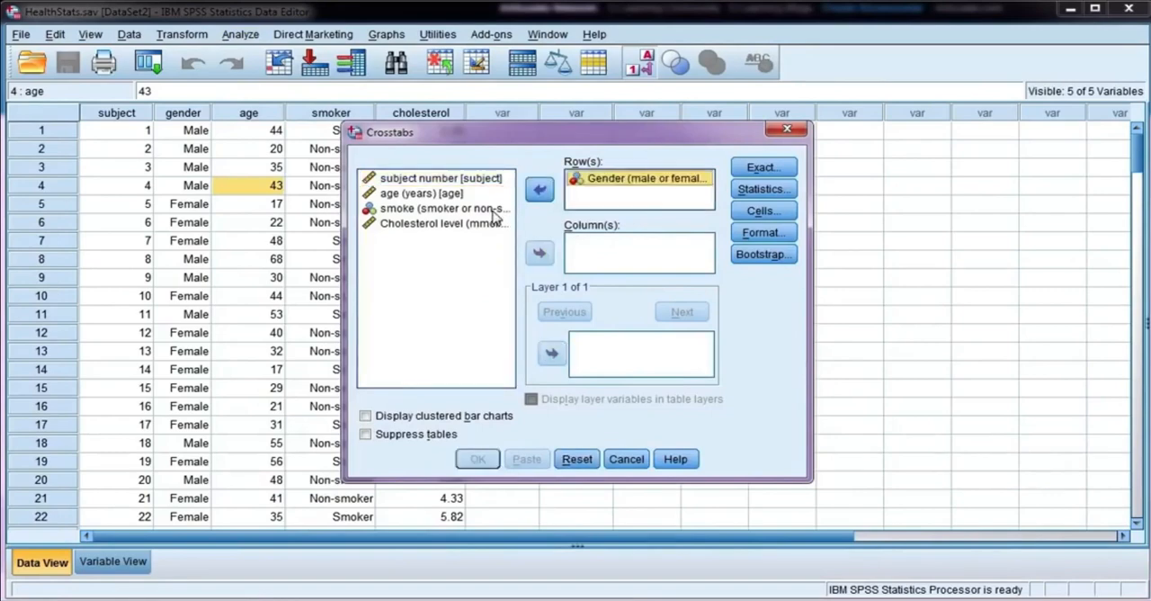
left_click(418, 208)
left_click(539, 252)
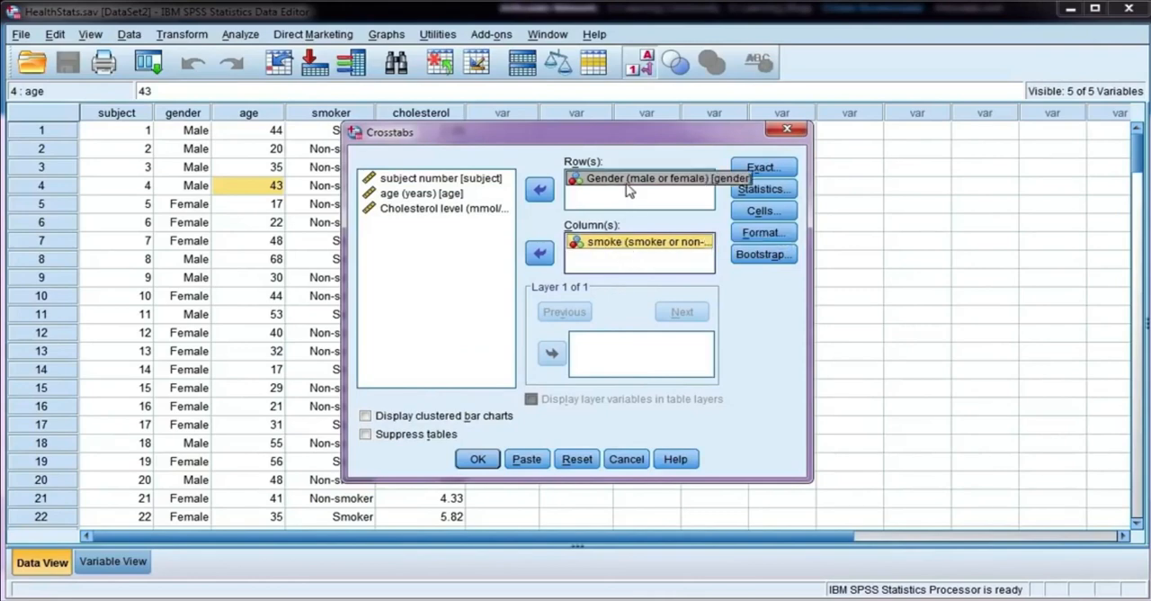
Step: Include expected counts with the observed counts in the cells of the gender by smoking crosstab
left_click(760, 211)
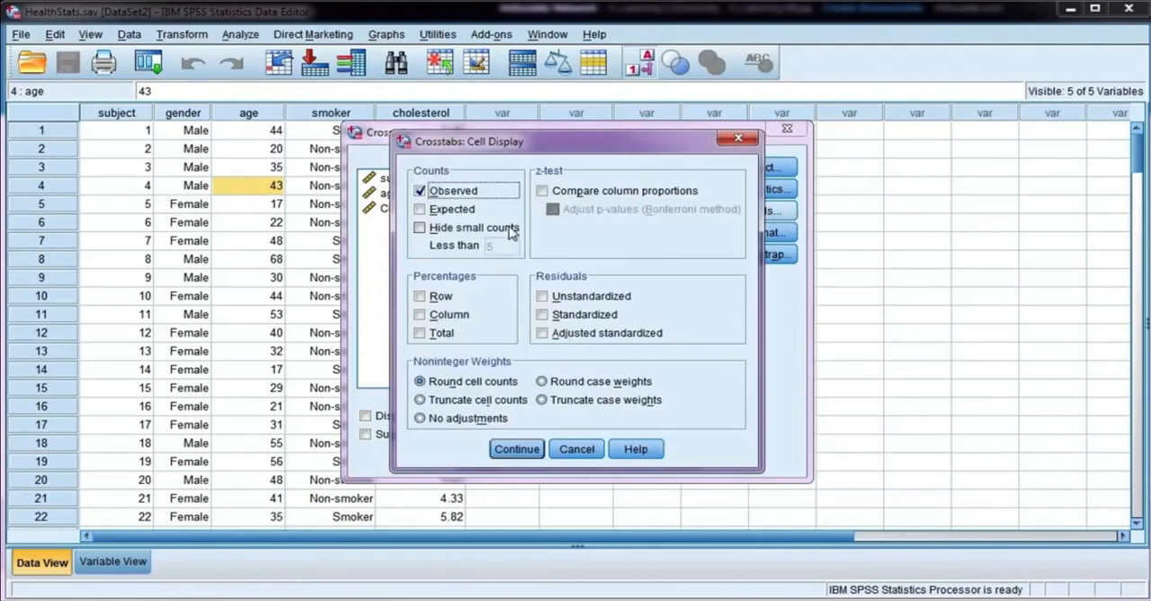
left_click(427, 216)
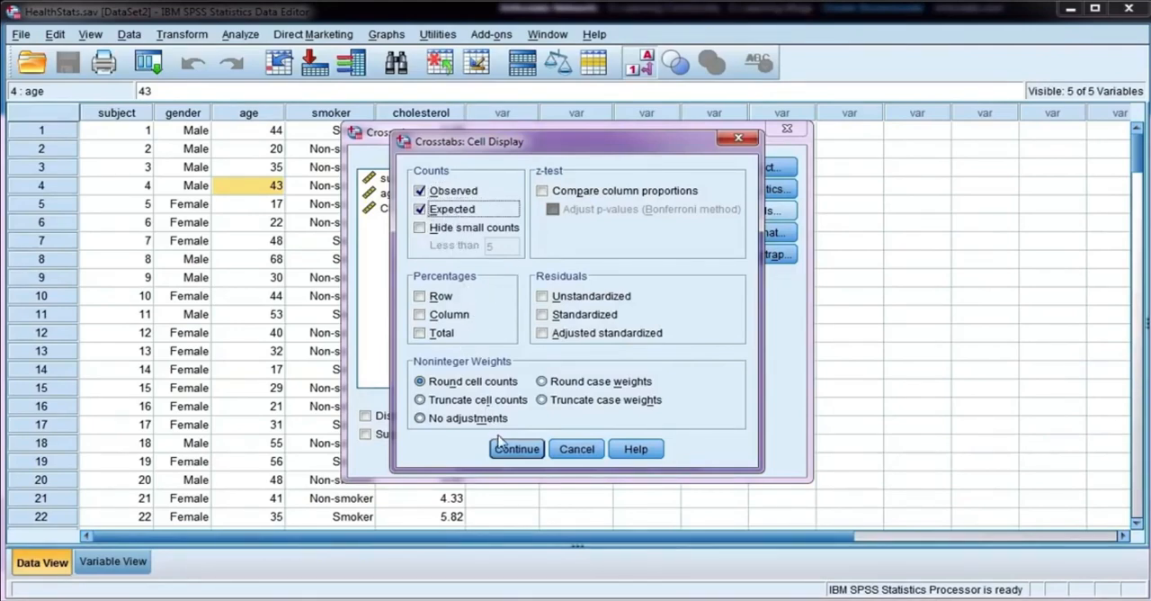
left_click(515, 454)
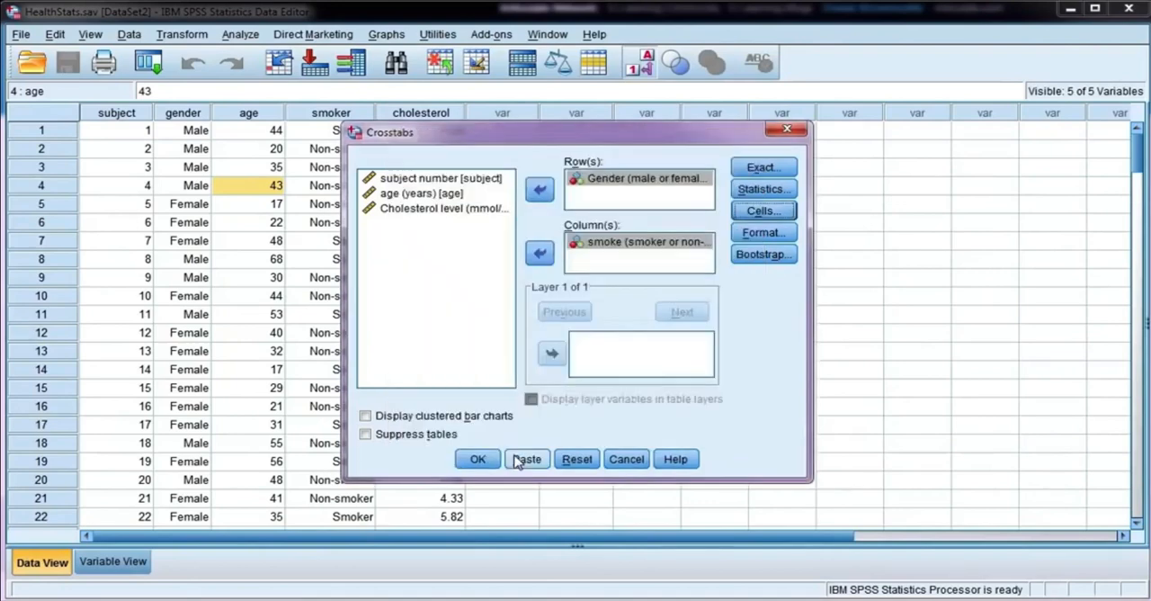
Step: Add the Chi-square and Phi and Cramer's V statistics to the HealthStats crosstab and run it
left_click(763, 189)
left_click(476, 196)
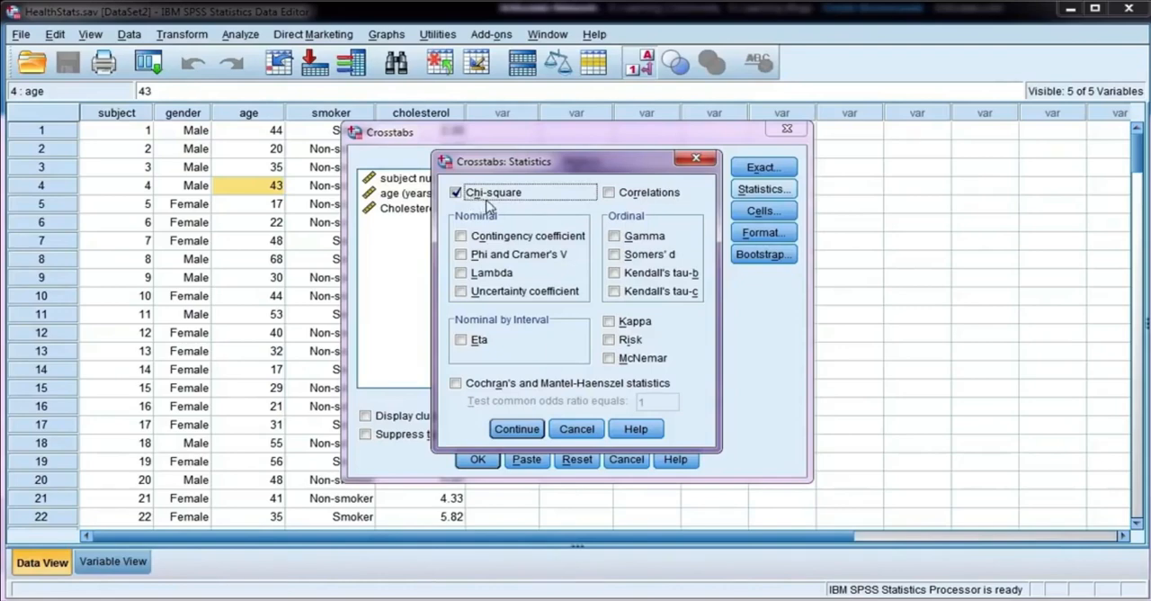
left_click(461, 256)
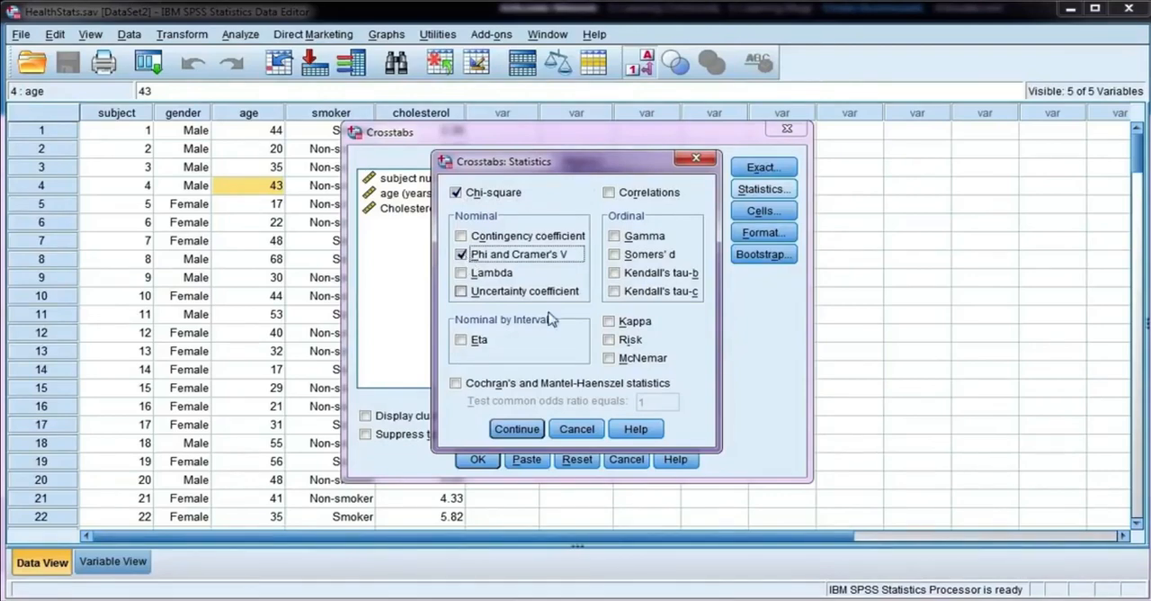
left_click(516, 429)
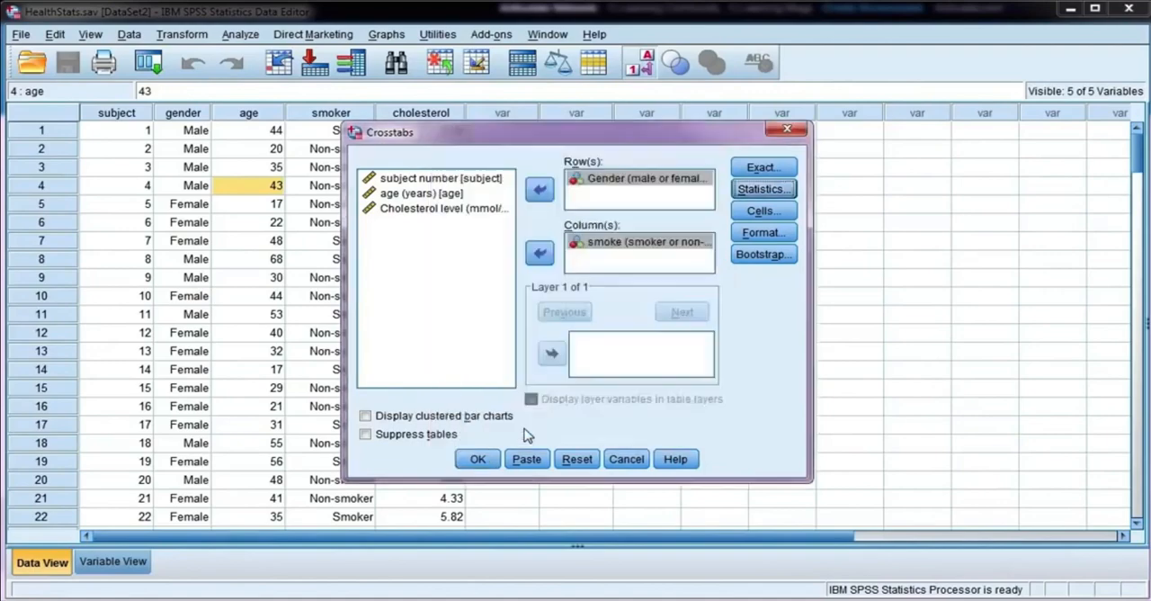
left_click(479, 461)
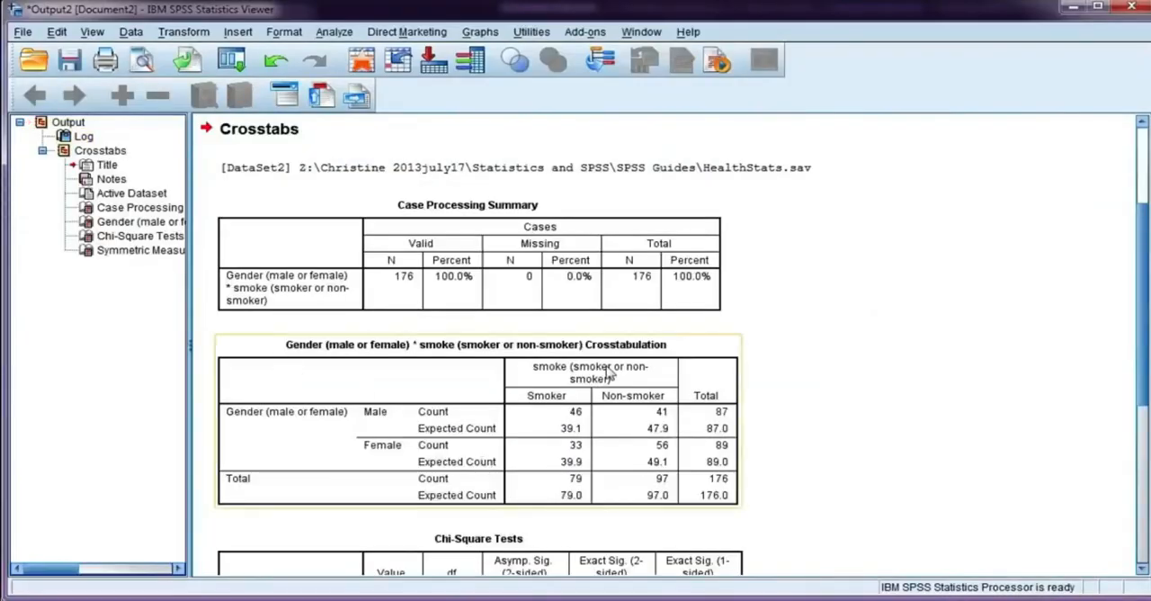
Step: Examine the HealthStats gender by smoking counts, the chi-square and Fisher's exact tests, and the Phi and Cramer's V values
scroll(880, 362, "down", 1)
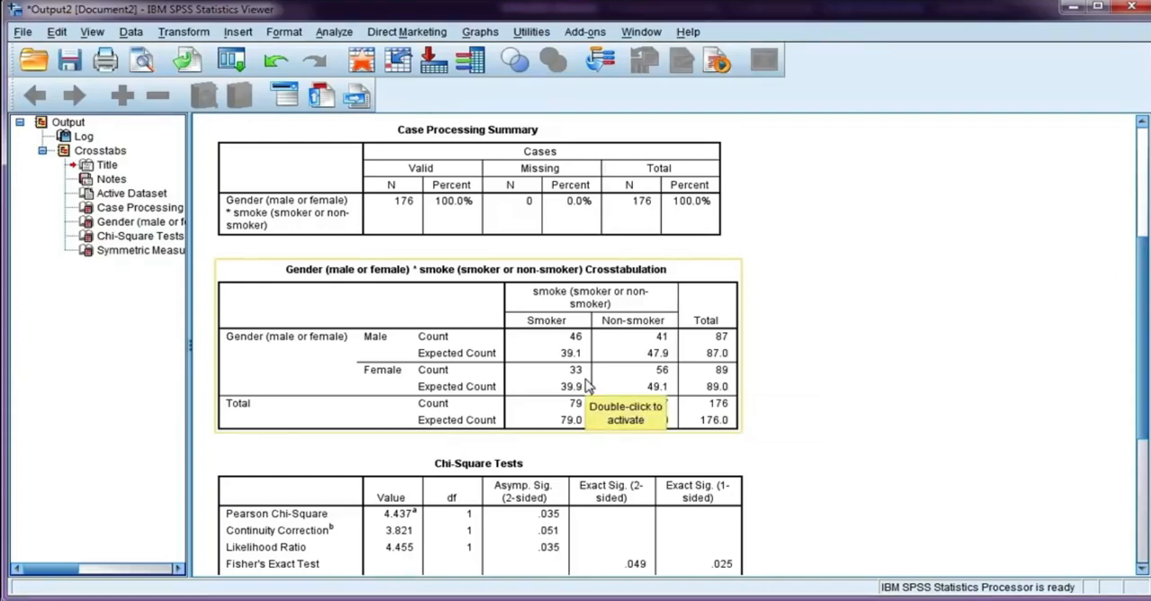
scroll(805, 409, "down", 5)
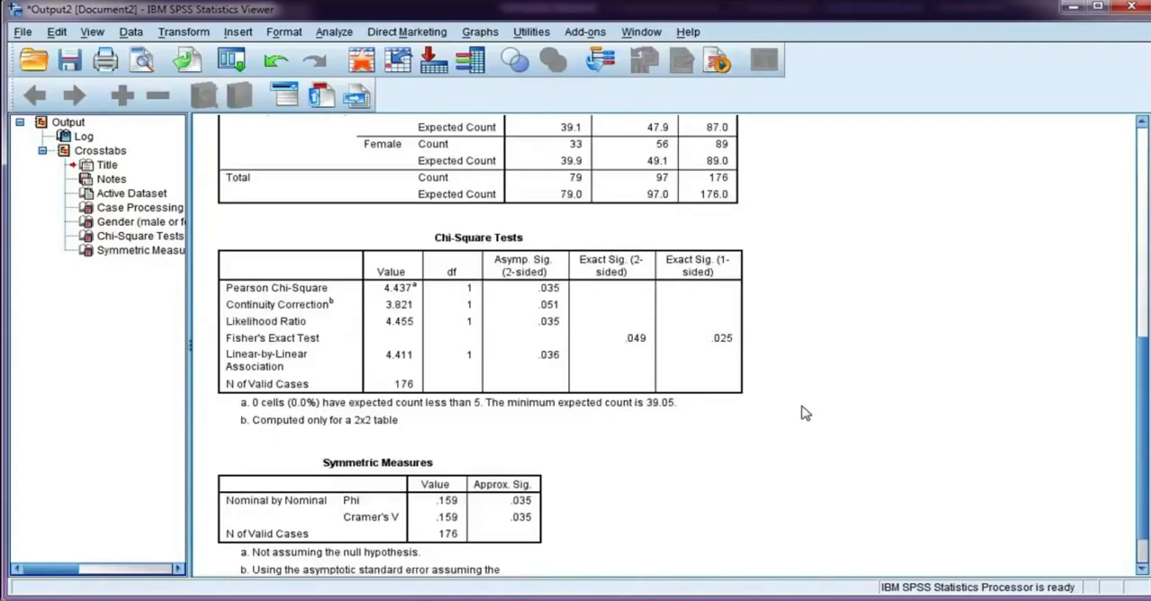
left_click(734, 418)
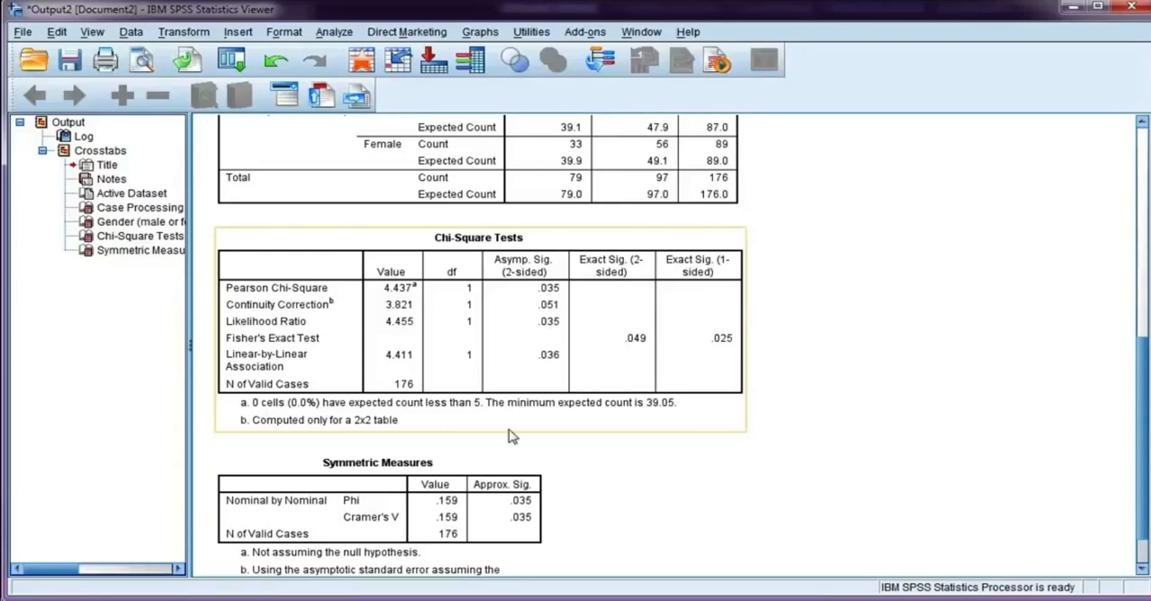
left_click(315, 463)
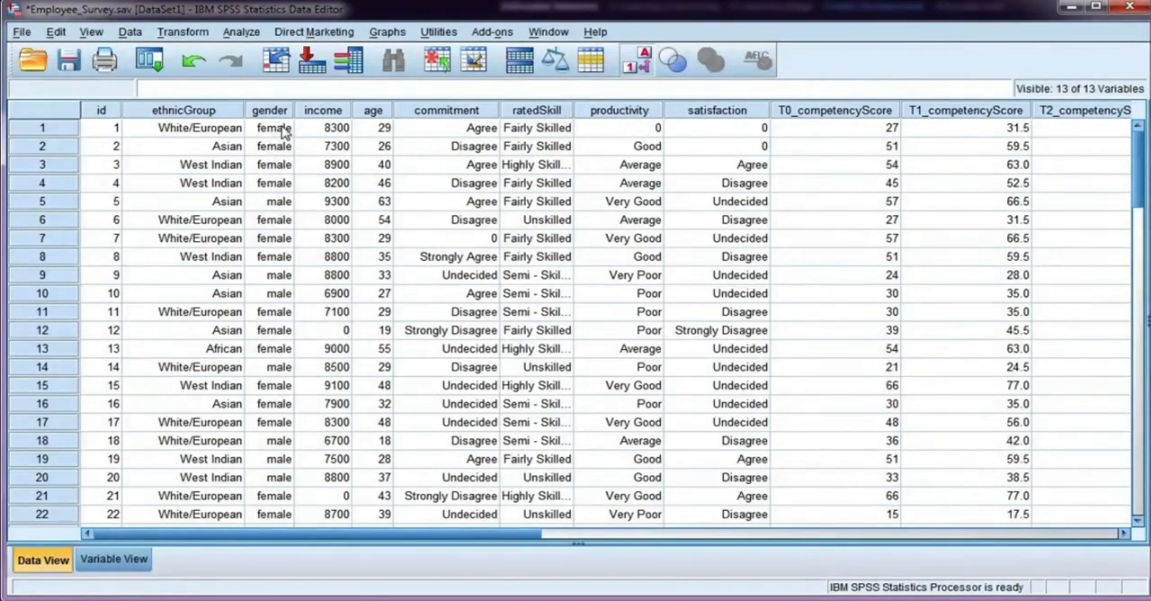
Step: Show the numeric codes behind the Employee_Survey data, then switch back to displaying value labels
left_click(636, 63)
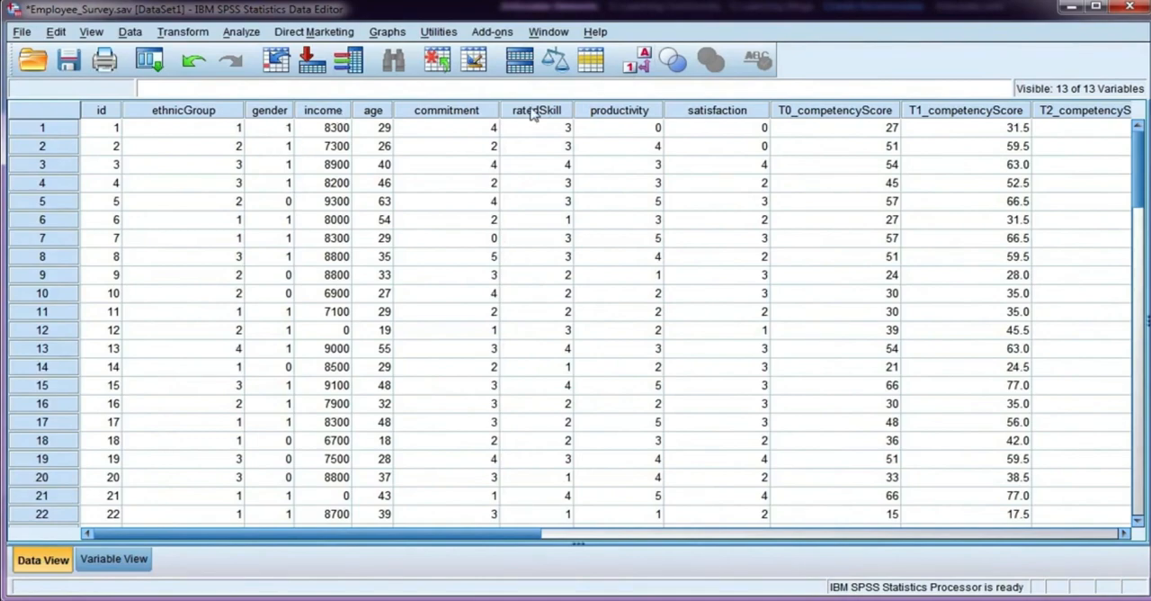
left_click(638, 66)
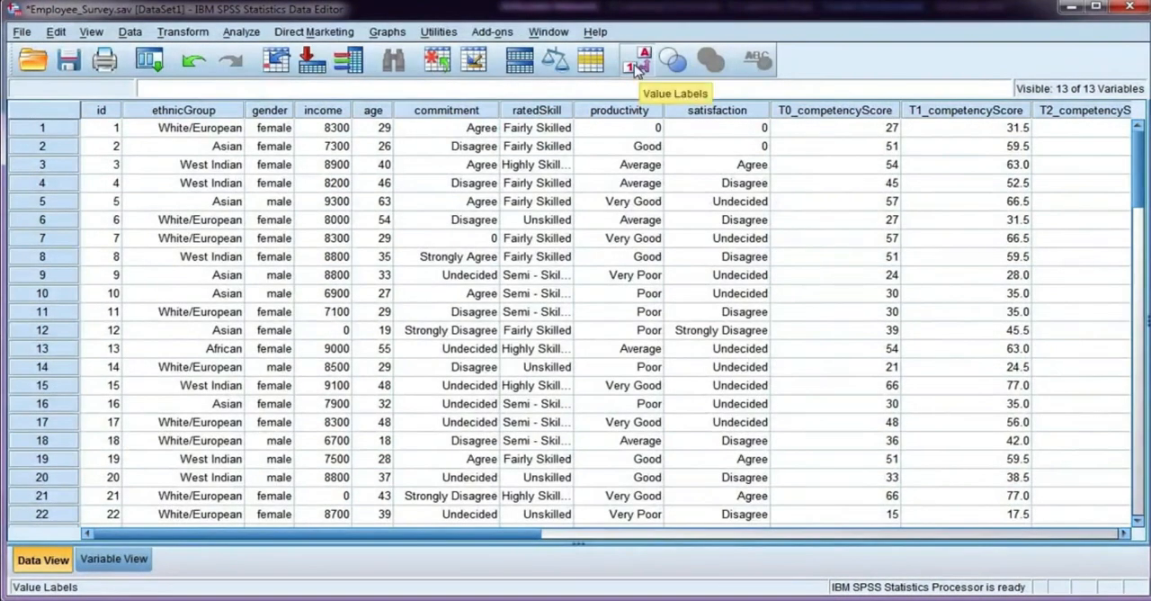
Step: Select only the cases where gender=1 in the Employee_Survey data, filtering out the unselected cases
left_click(131, 33)
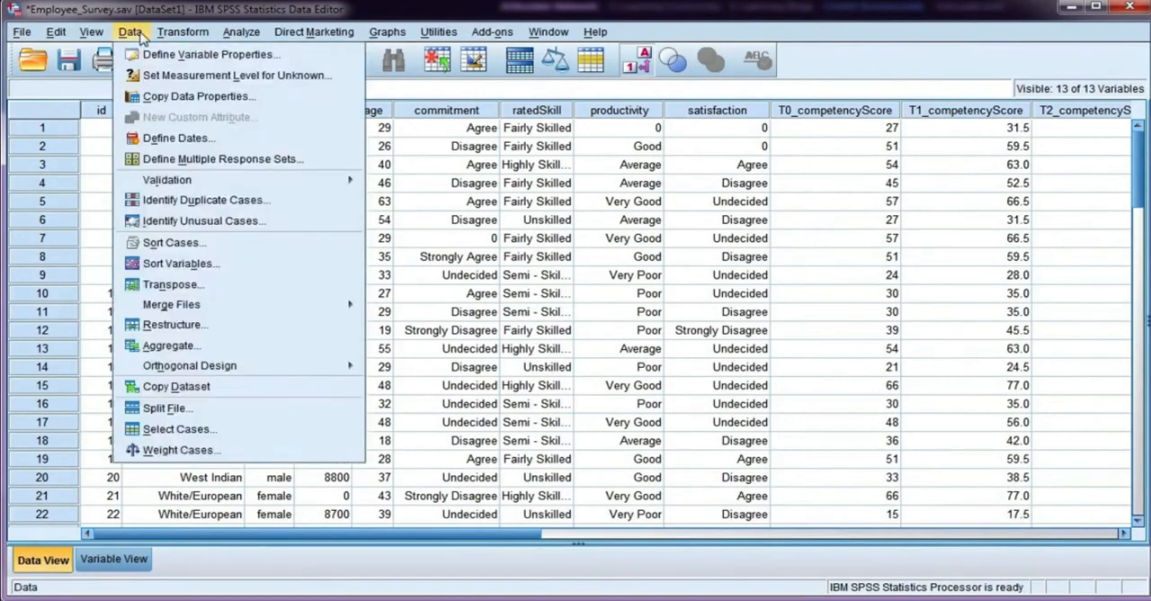
left_click(173, 430)
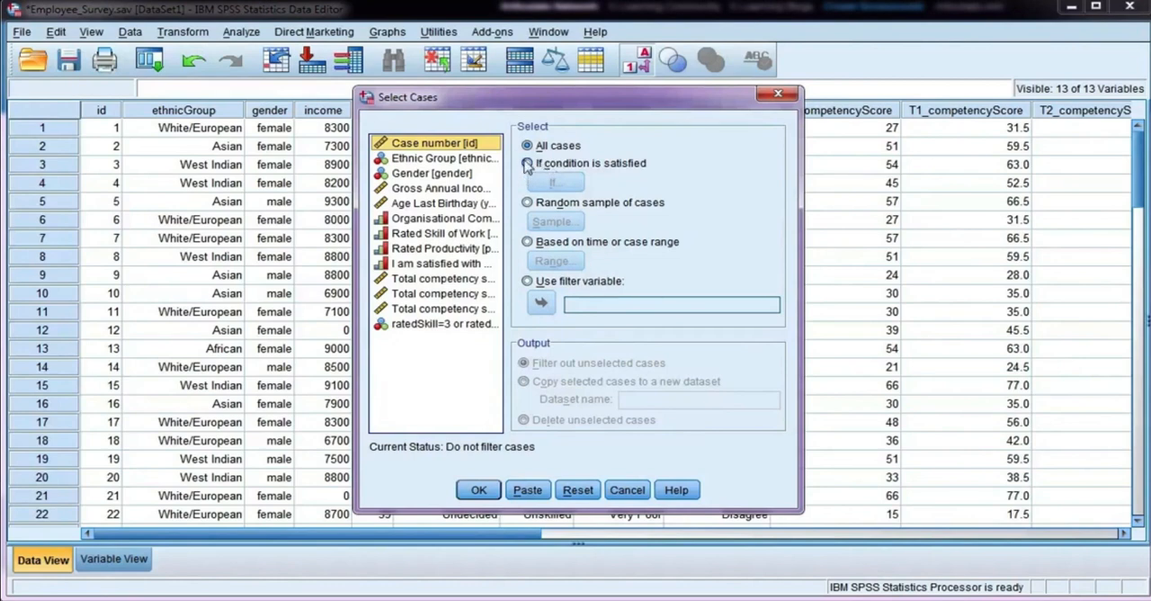
left_click(527, 163)
left_click(565, 189)
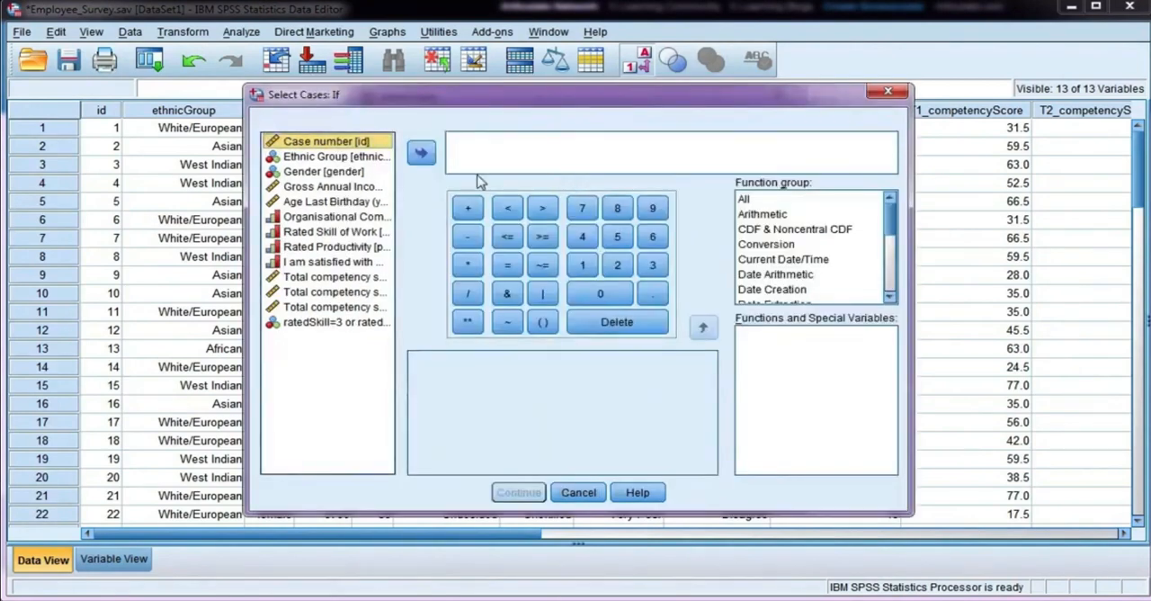
left_click(327, 173)
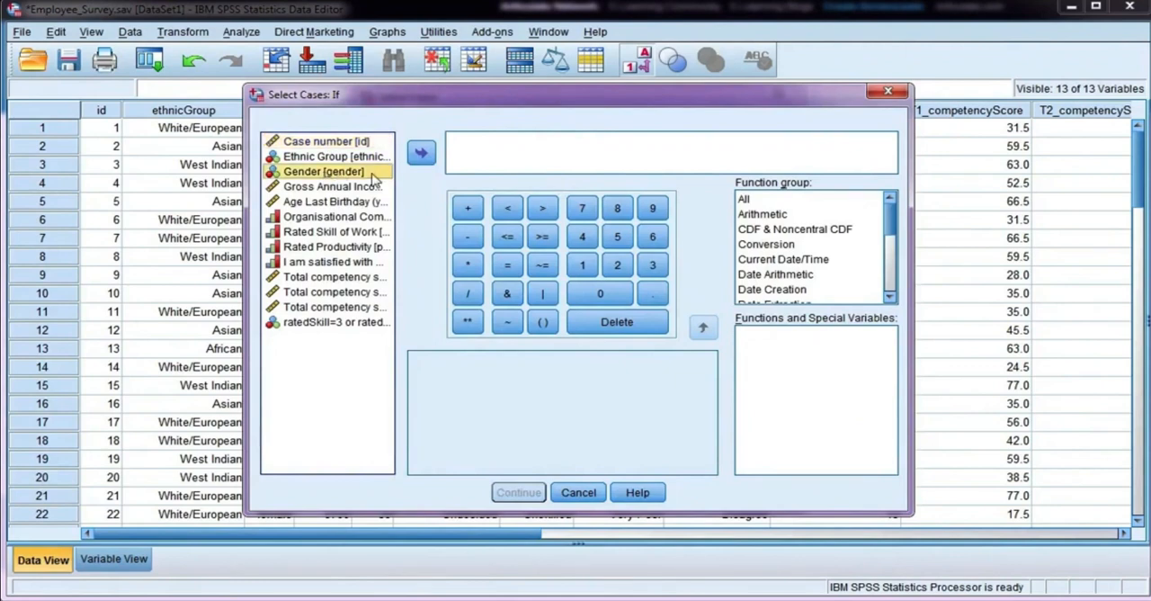
left_click(421, 154)
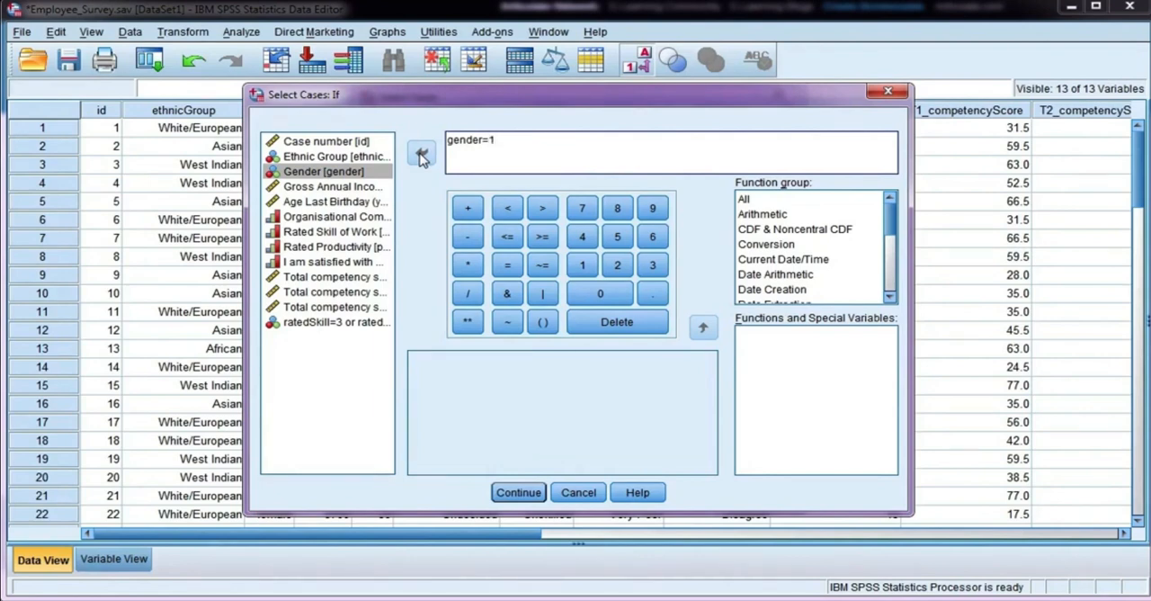
left_click(513, 495)
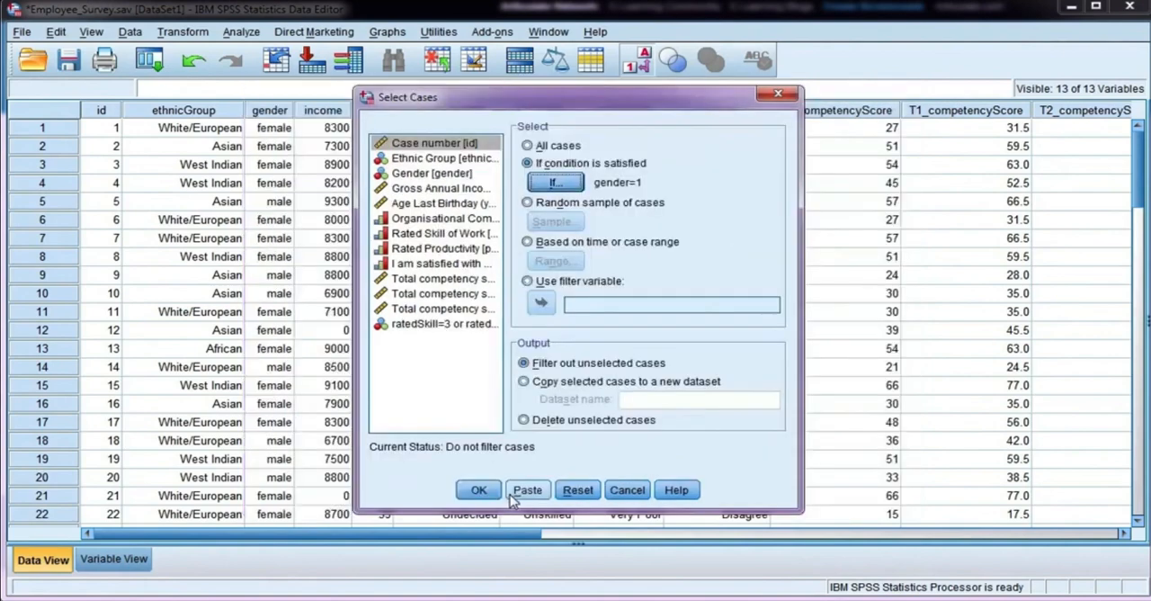
left_click(478, 490)
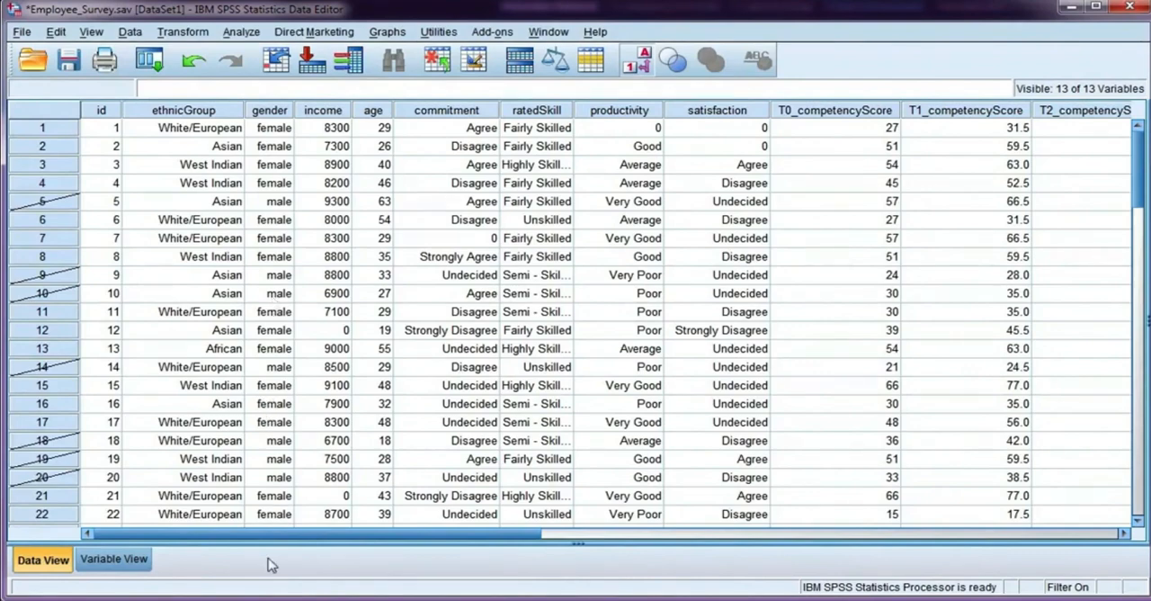
Step: Examine the filter_$ variable at the end of the data, first as value labels and then as numeric codes
left_click_drag(261, 541, 511, 540)
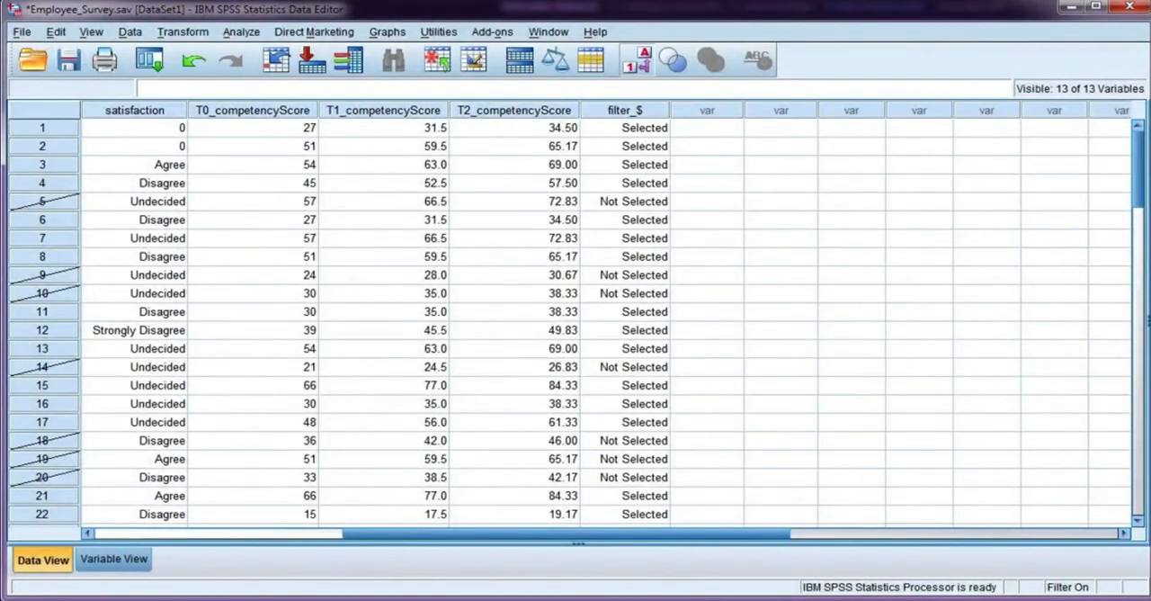
left_click_drag(404, 534, 620, 534)
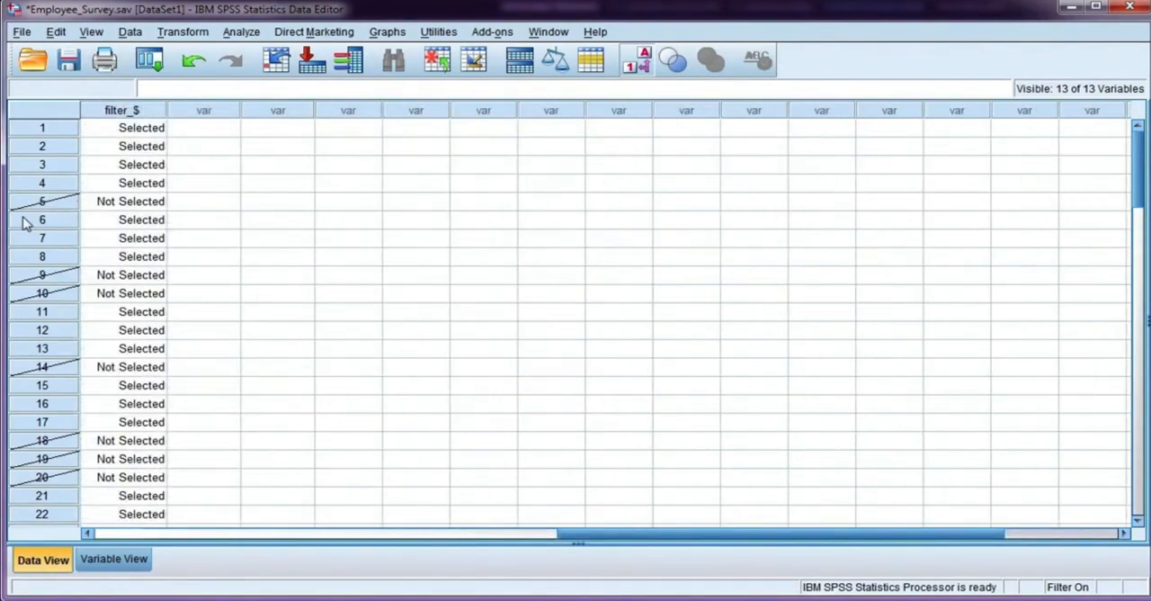
left_click(635, 66)
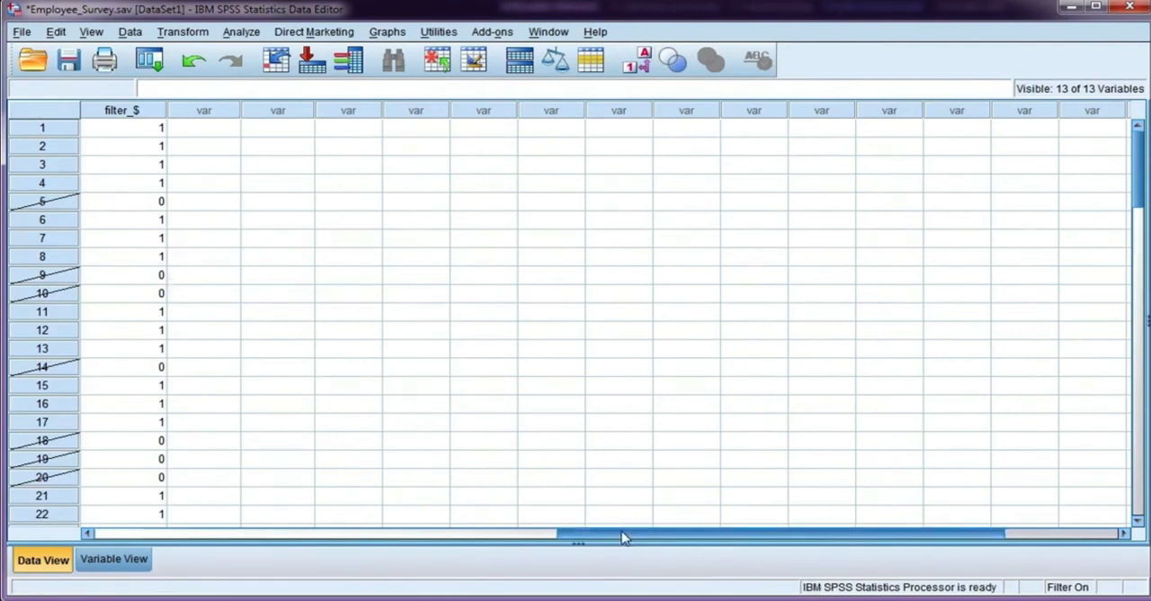
Step: Remove the gender filter by deleting the filter_$ variable, and return to the first variables in the data
left_click_drag(623, 537, 416, 539)
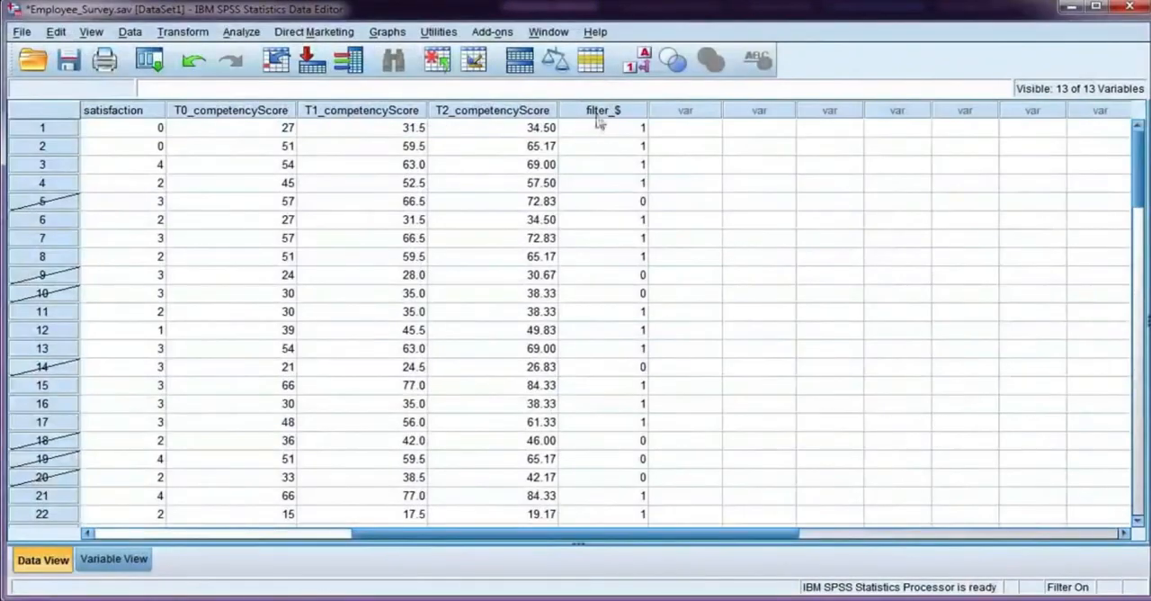
right_click(600, 122)
left_click(634, 194)
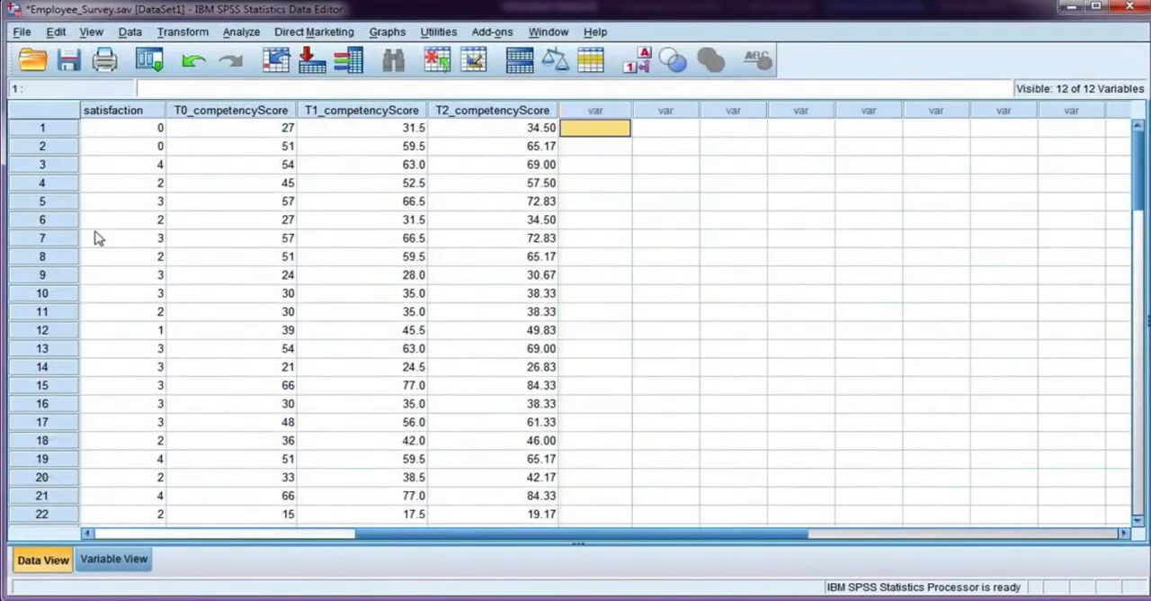
left_click_drag(444, 537, 144, 540)
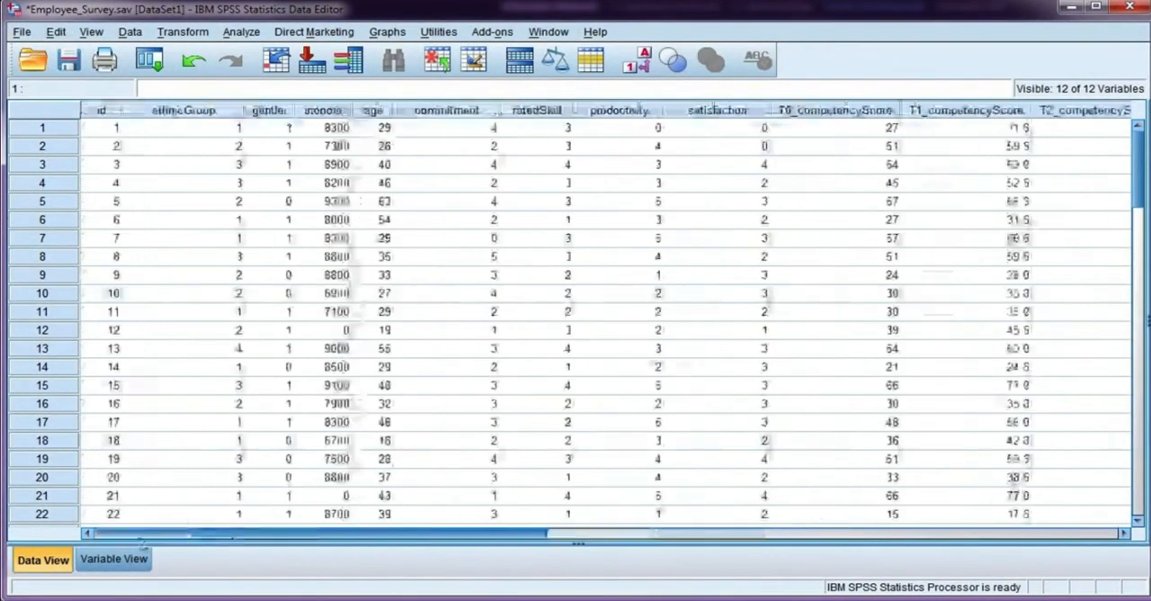
Step: Check the Select Cases settings, reset them, and leave without applying a selection
left_click(131, 31)
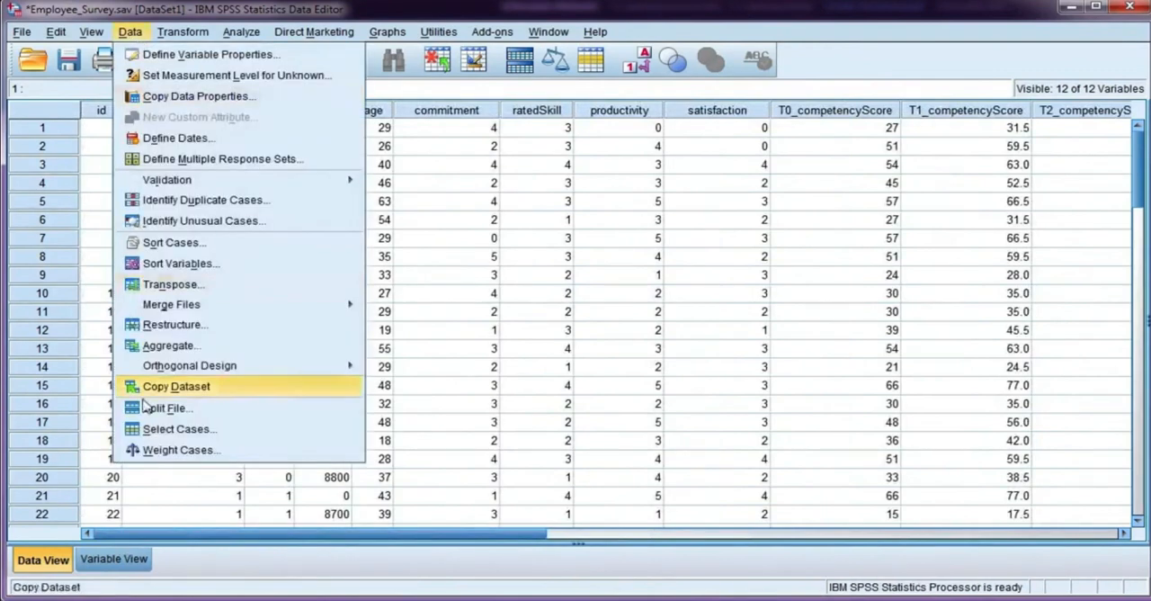
left_click(252, 431)
left_click(576, 496)
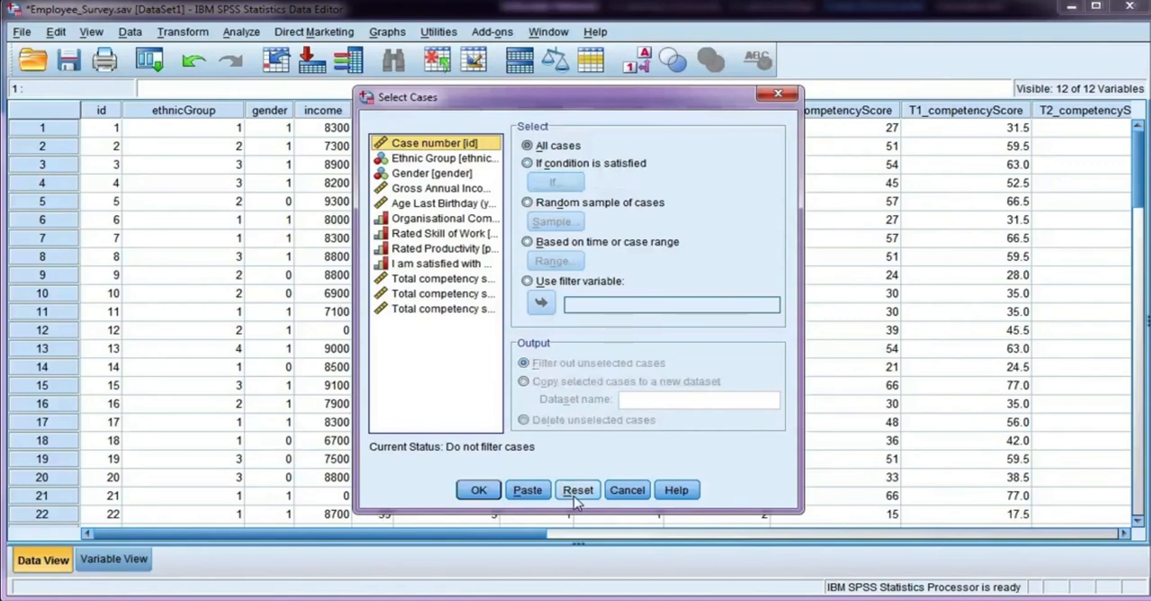
left_click(626, 489)
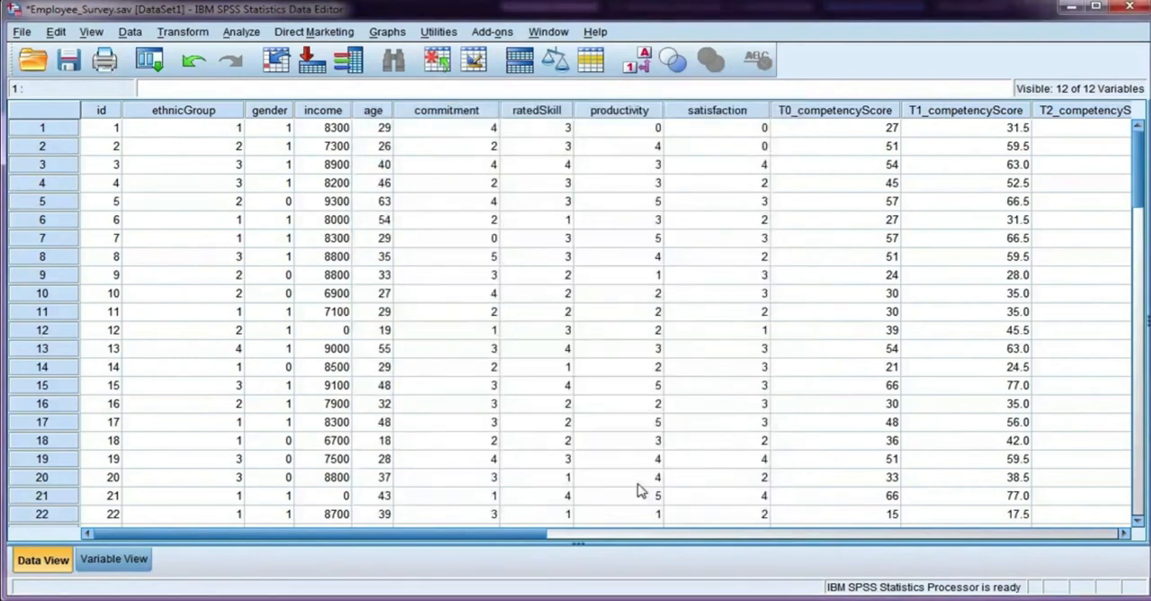
Step: Switch the data back to value labels and review the value label definitions of the ratedSkill variable
left_click(540, 110)
left_click(642, 62)
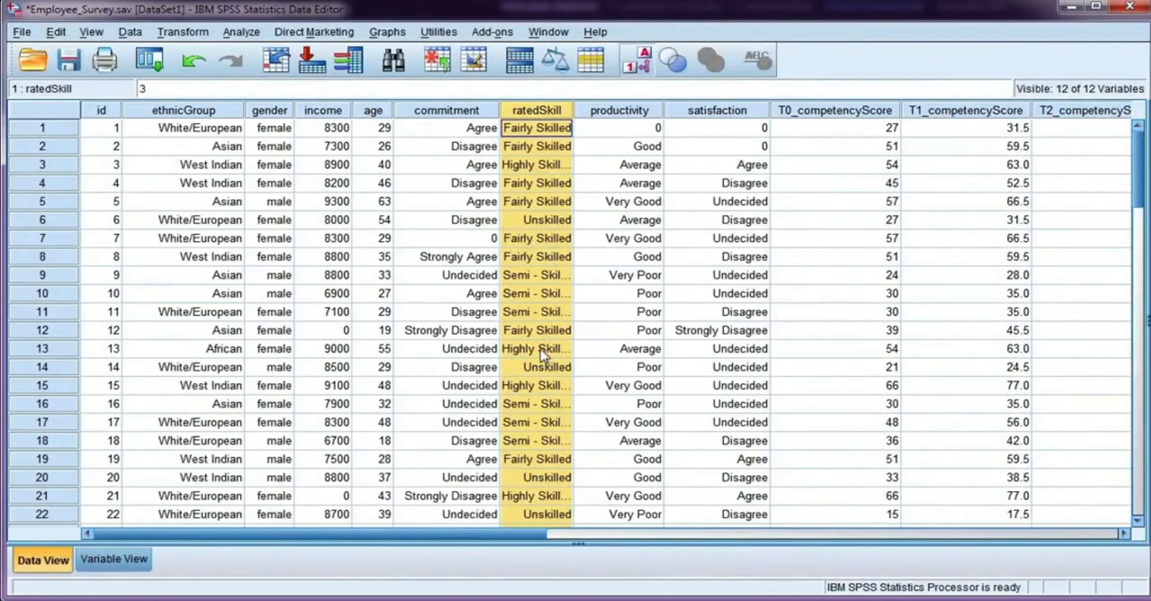
left_click(122, 561)
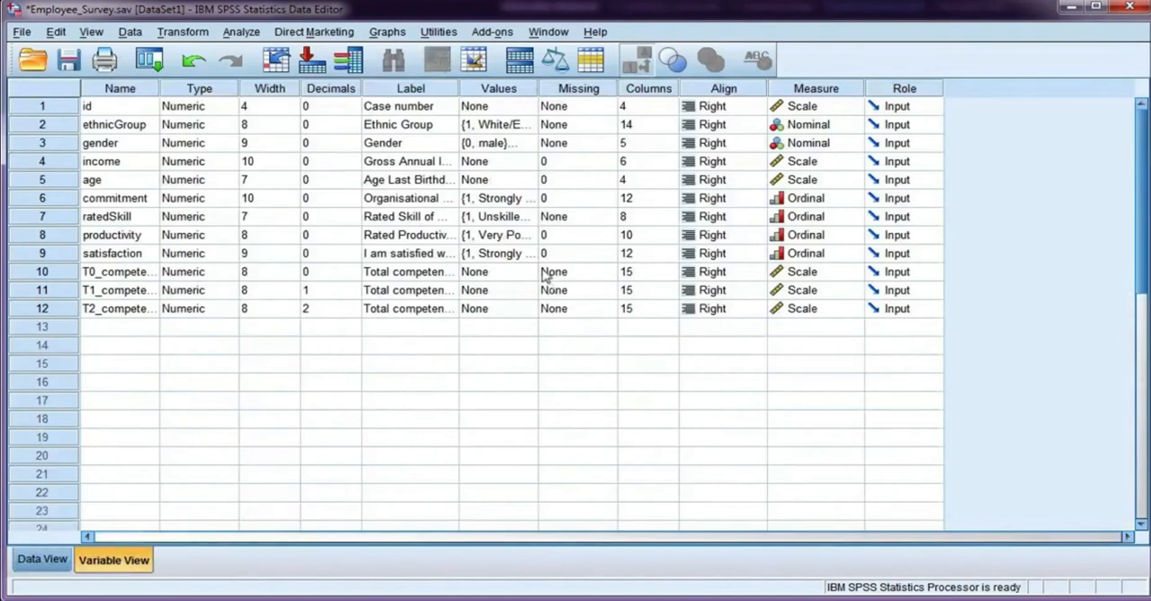
left_click(127, 218)
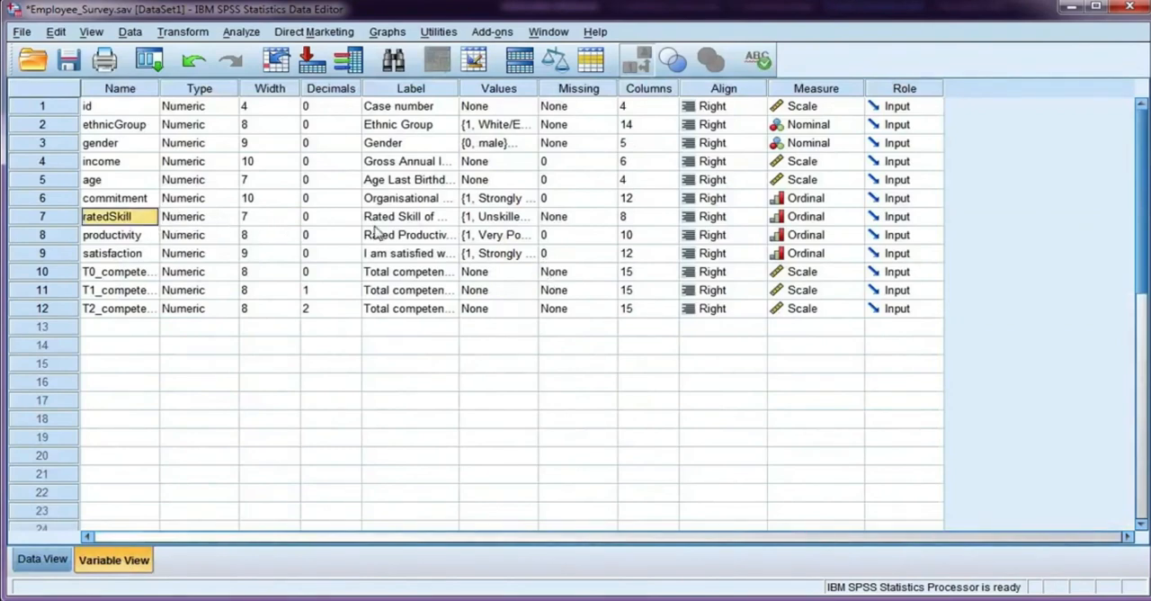
left_click(528, 217)
left_click(531, 218)
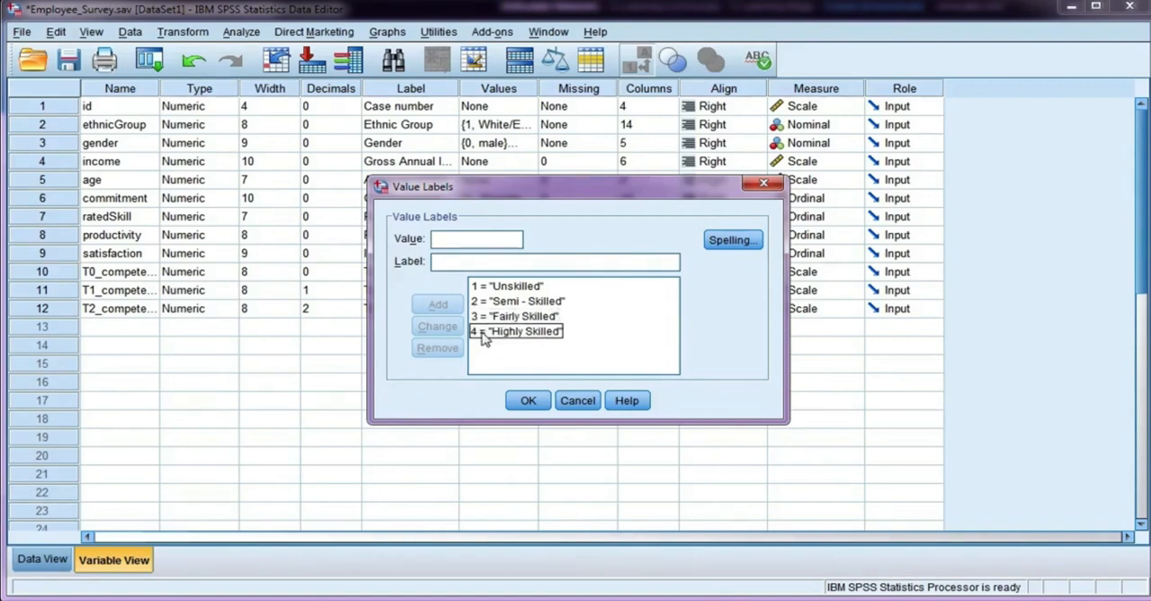
left_click(529, 402)
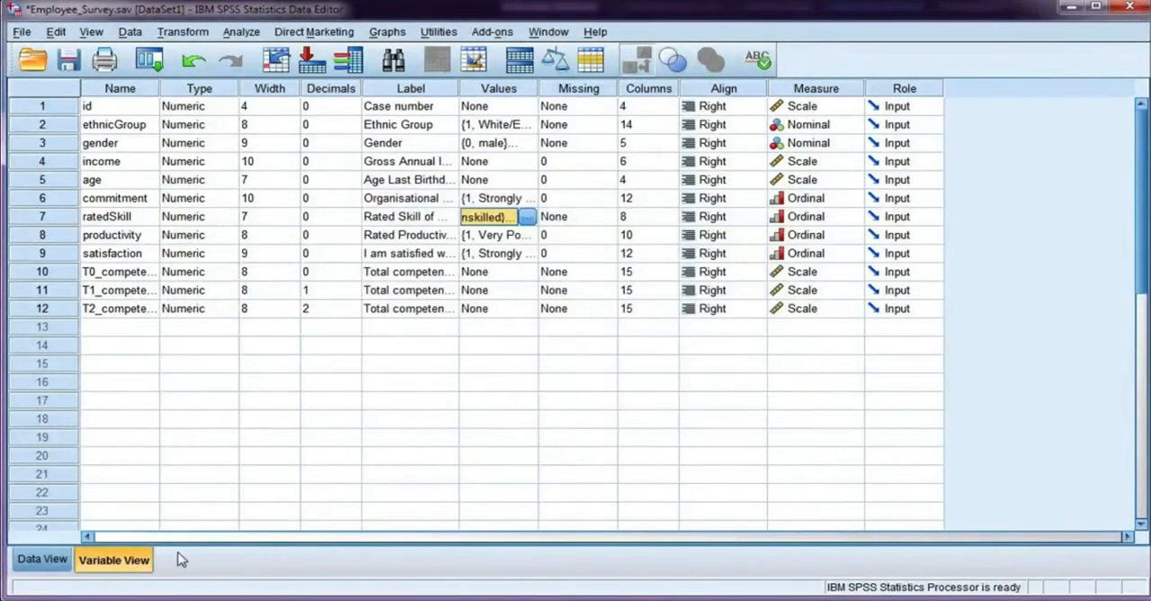
Step: Select only the cases satisfying ratedSkill=3 or ratedSkill=4, filtering out the unselected cases
left_click(130, 32)
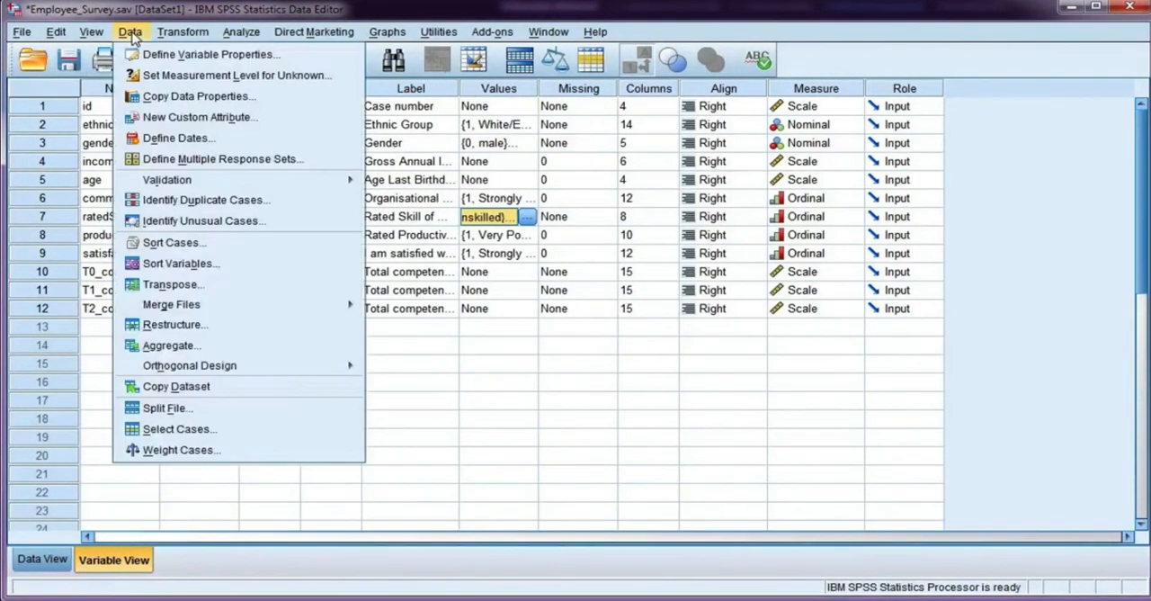
left_click(199, 429)
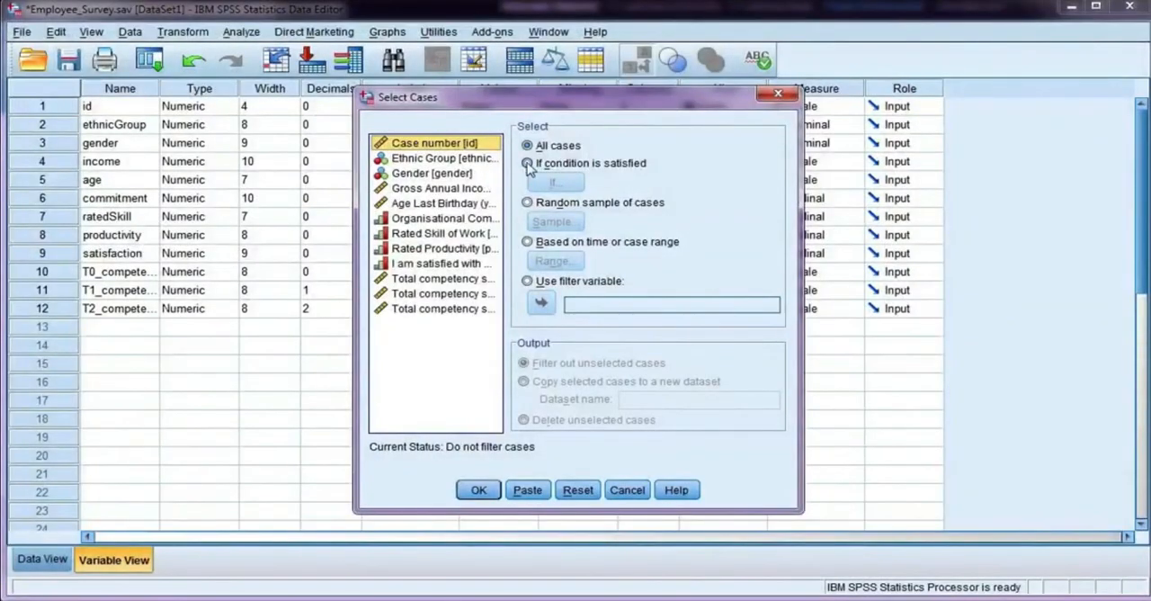
left_click(527, 165)
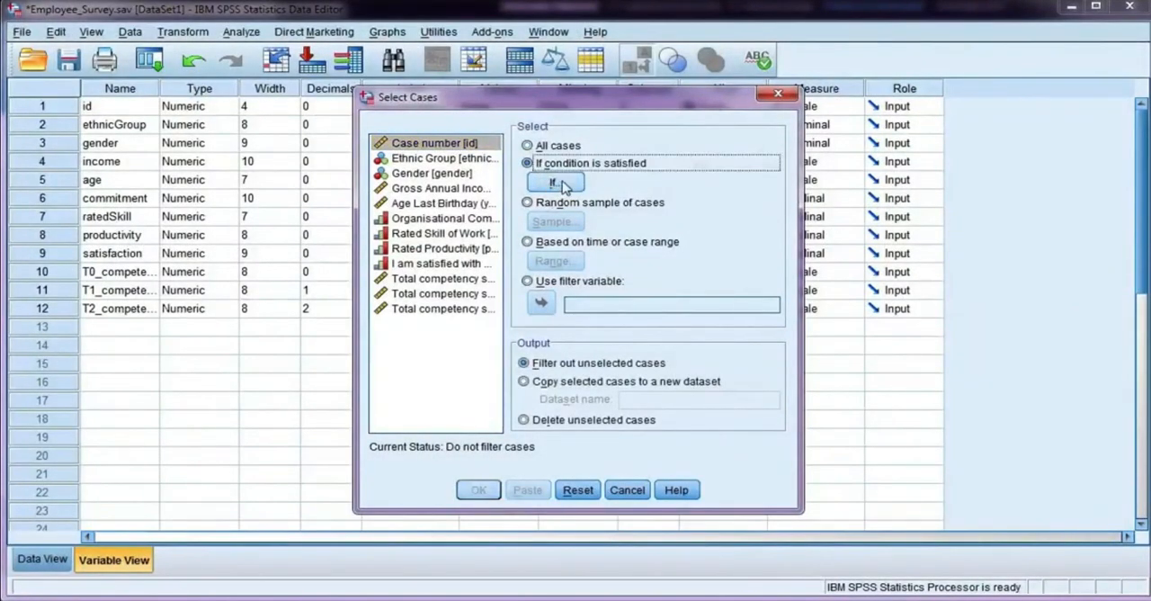
left_click(551, 183)
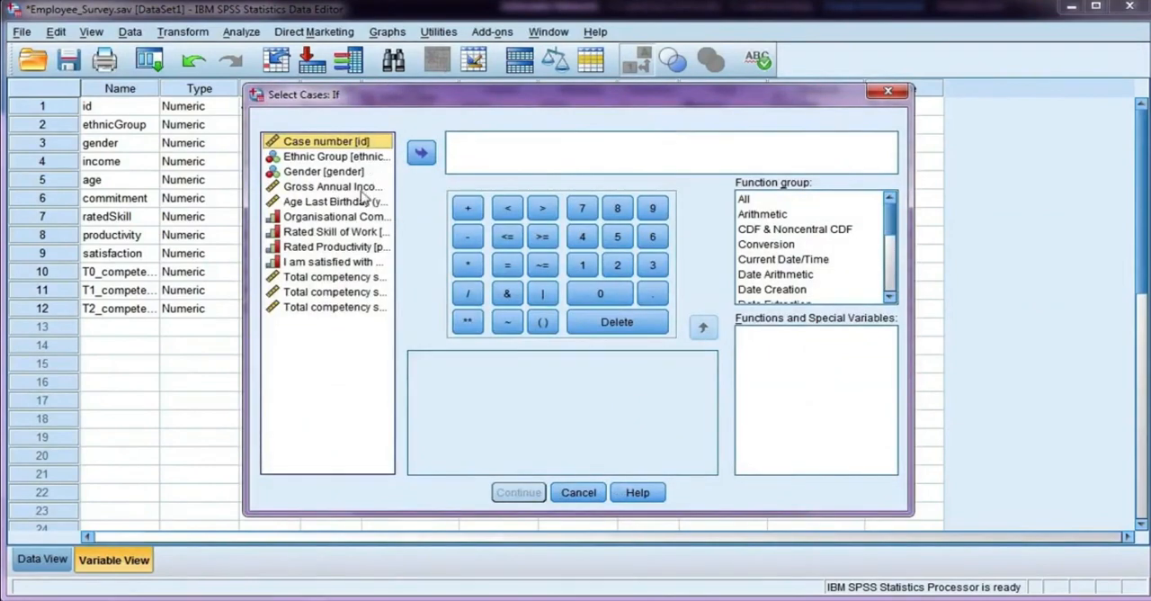
left_click(329, 232)
left_click(421, 153)
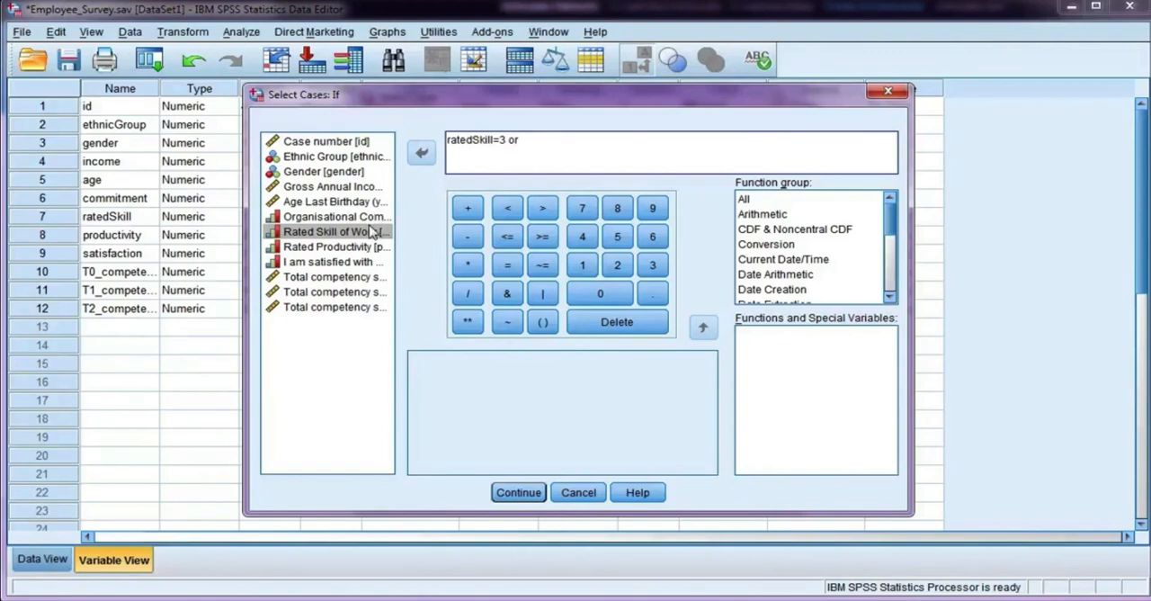
left_click(424, 155)
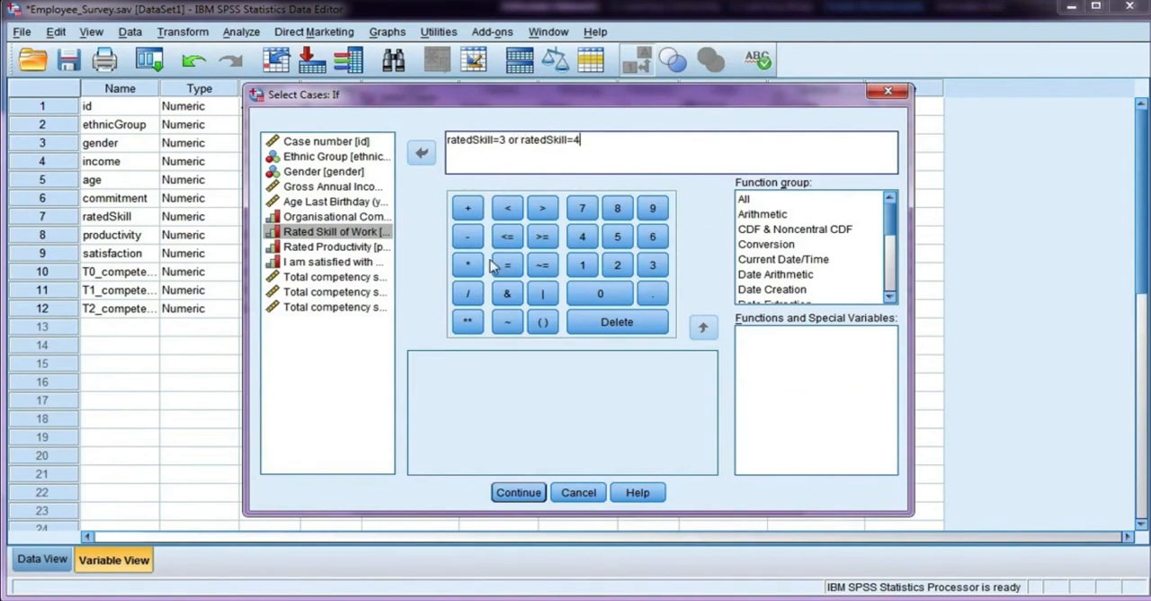
left_click(519, 493)
left_click(478, 488)
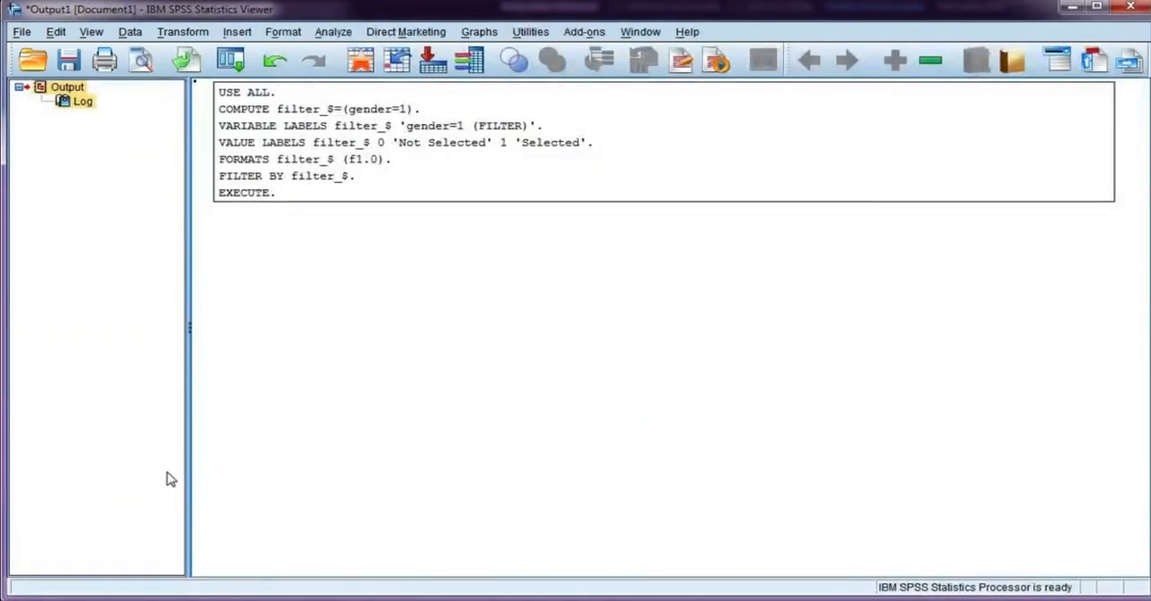
Step: Go back to the Employee_Survey data and examine the crossed-out cases against the ratedSkill and filter_$ values
left_click(209, 599)
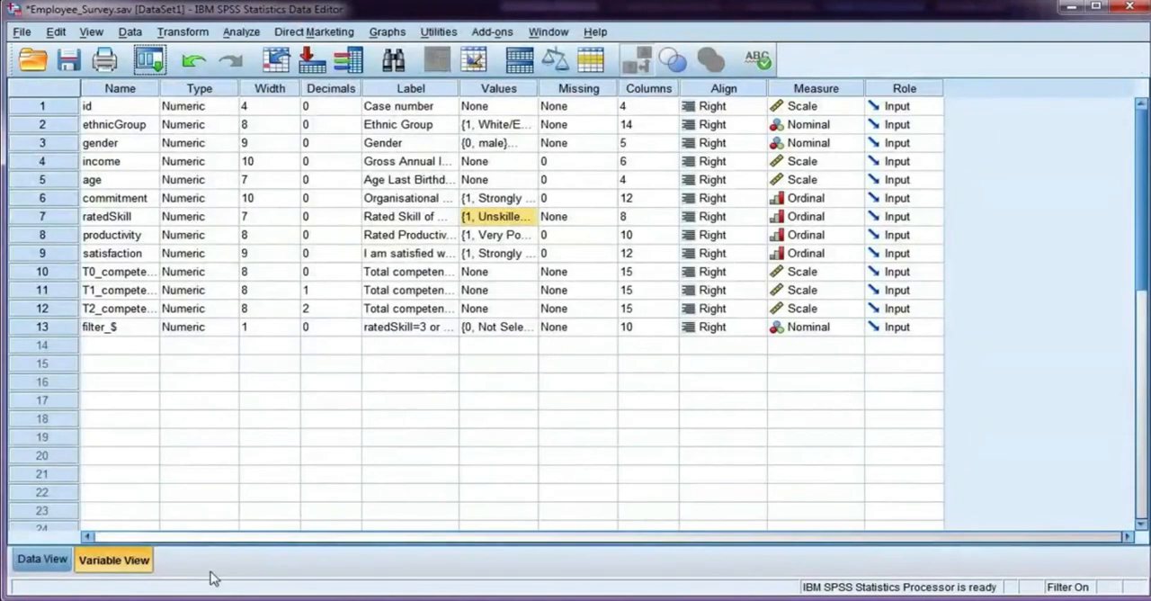
left_click(42, 559)
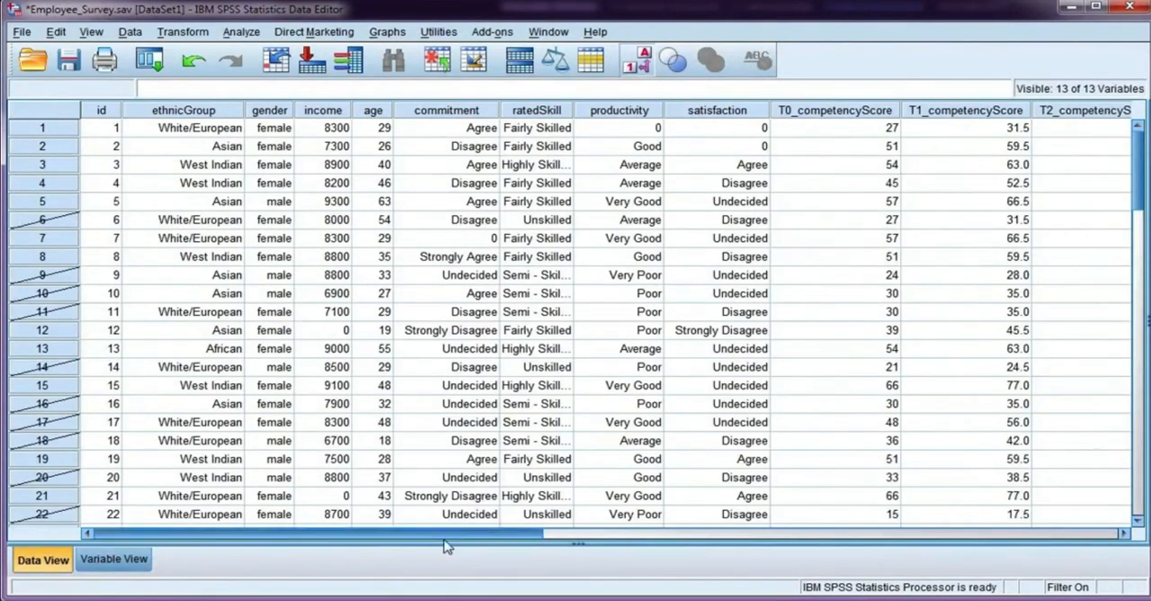
left_click_drag(445, 540, 624, 540)
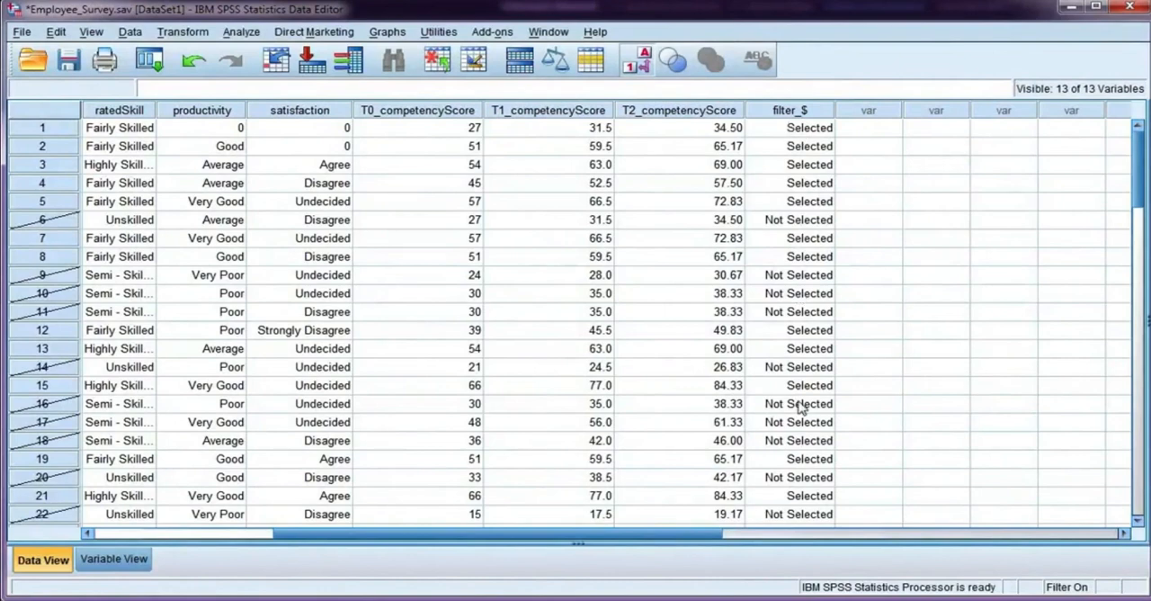
Step: Delete the filter_$ variable to remove the rated skill filter, and return to the first variables
right_click(799, 110)
left_click(820, 183)
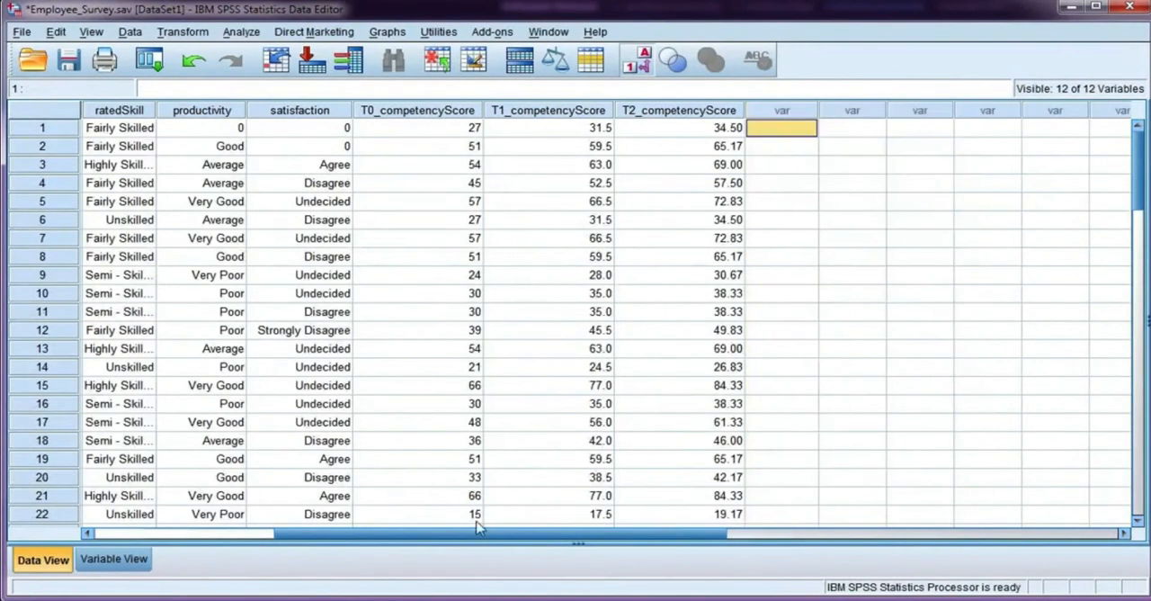
left_click_drag(476, 532, 279, 534)
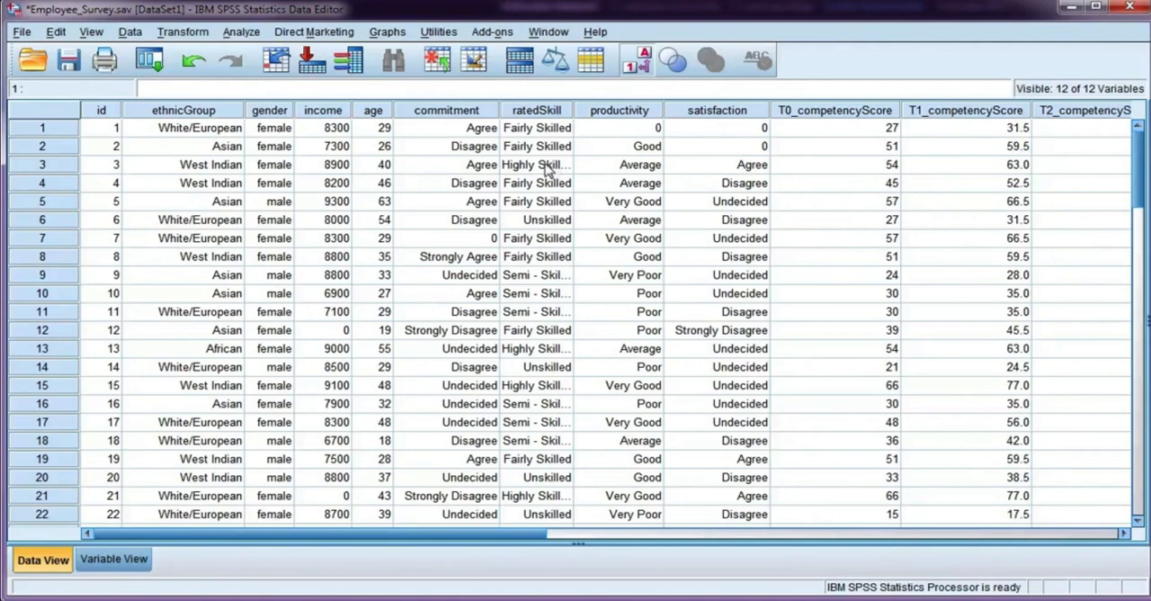
Step: Show the numeric code behind case 3's ratedSkill value, then switch back to displaying value labels
left_click(640, 62)
left_click(548, 171)
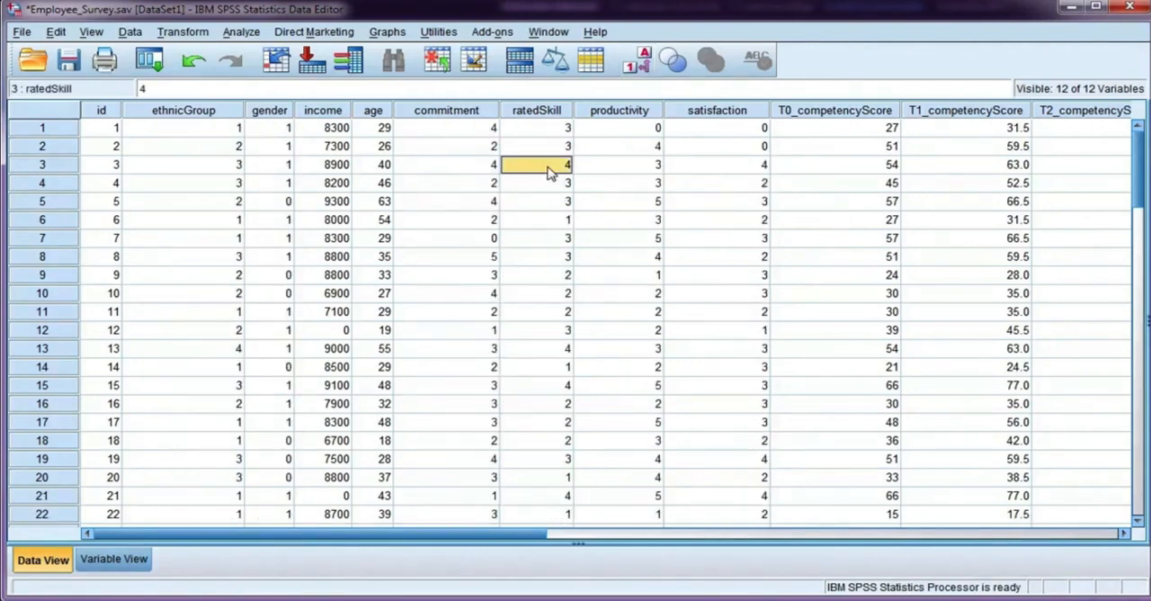
left_click(640, 61)
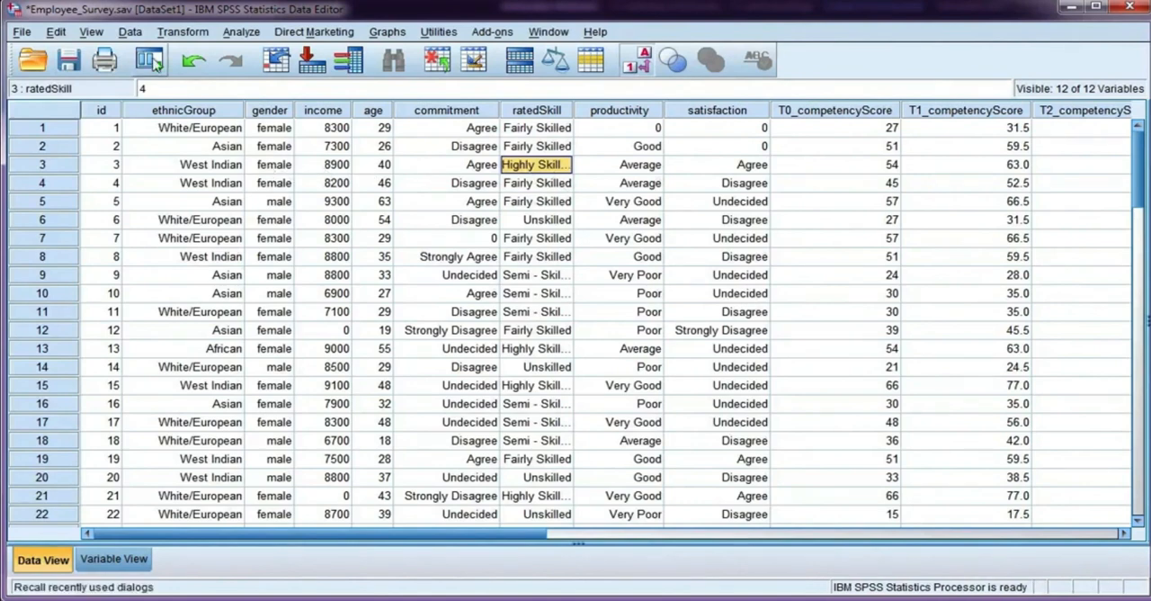
Step: Reset the Select Cases settings to clear the earlier ratedSkill=3 or ratedSkill=4 condition
left_click(130, 33)
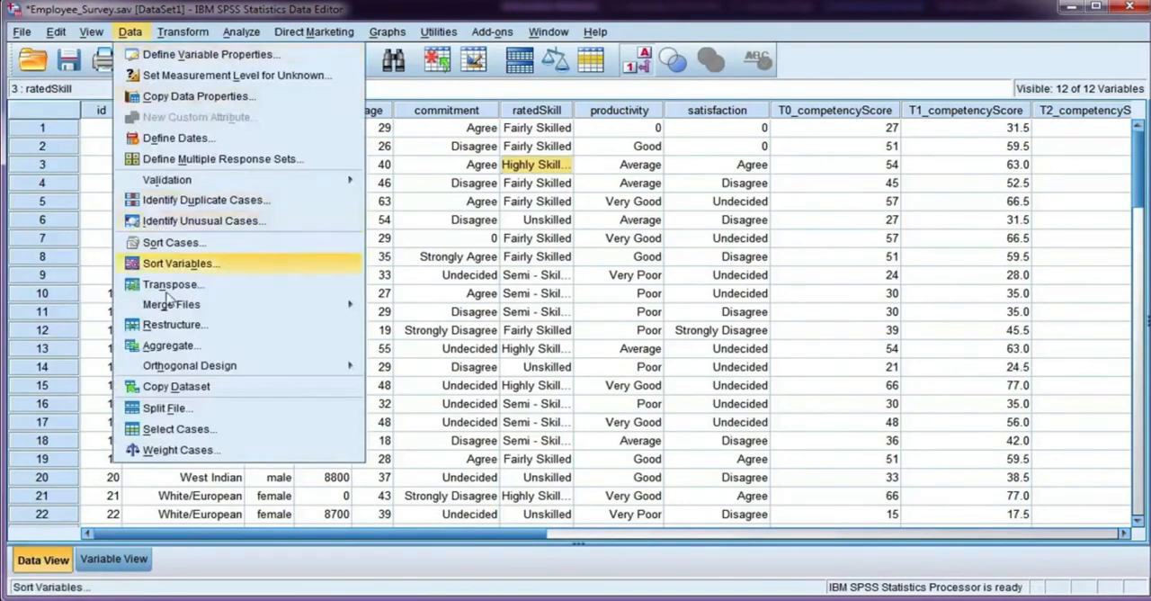
left_click(177, 429)
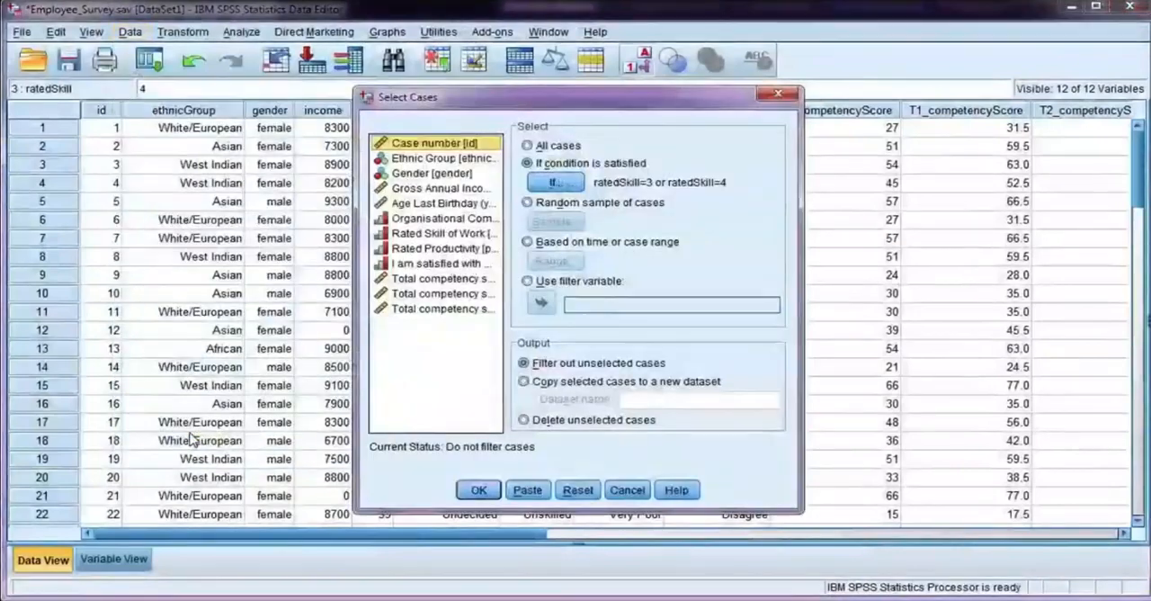
left_click(563, 185)
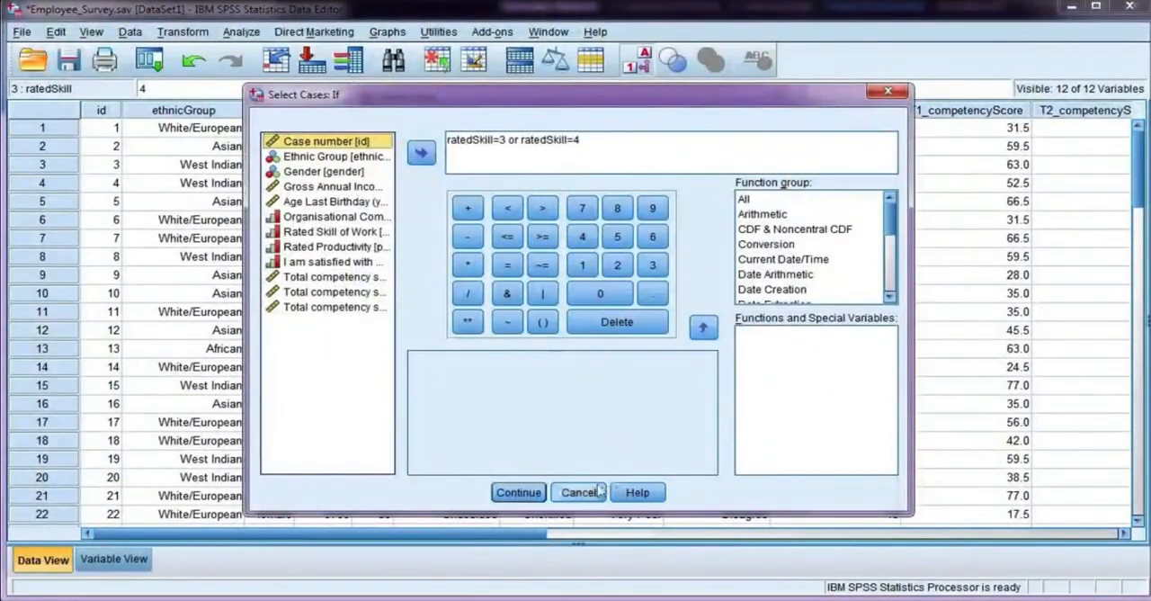
left_click(560, 496)
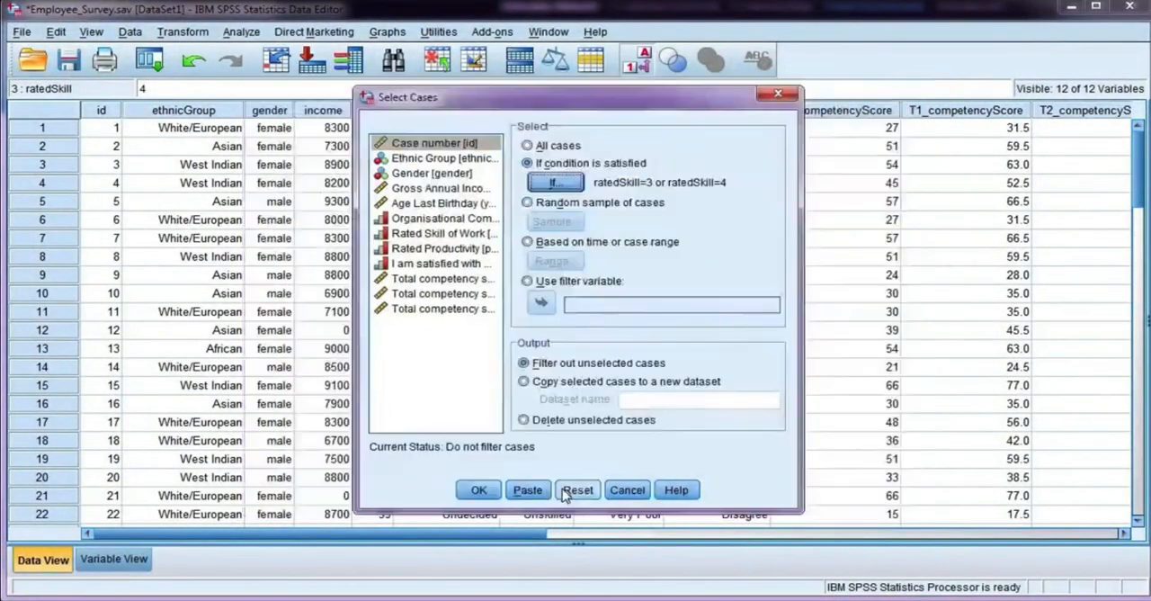
left_click(576, 491)
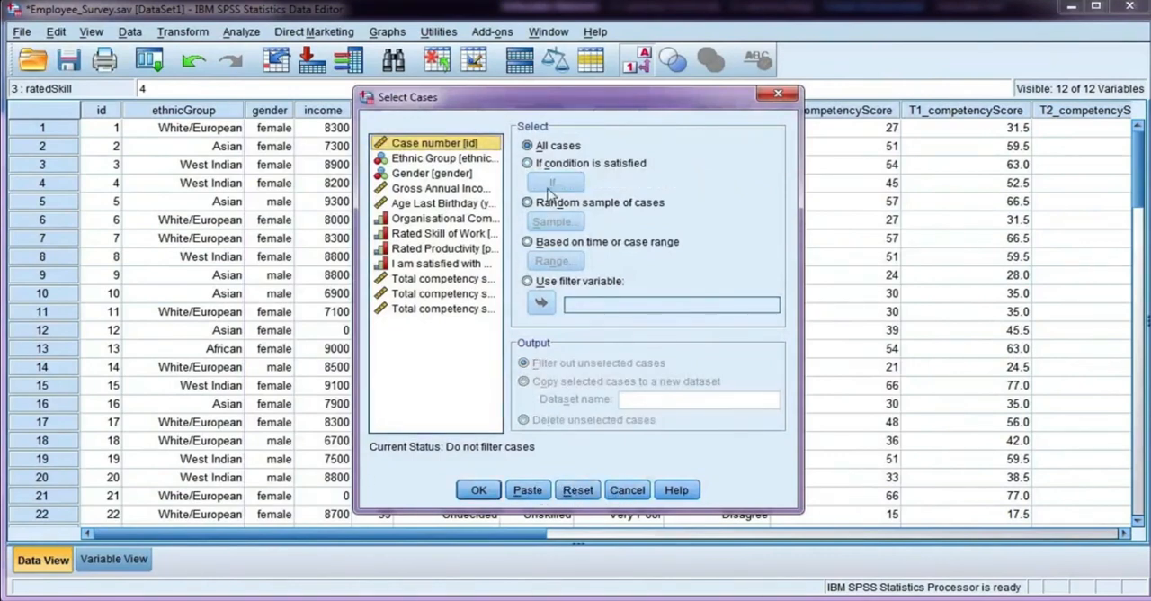
Step: Select only the cases satisfying gender=1 and ratedSkill=4, filtering out the unselected cases
left_click(528, 163)
left_click(553, 183)
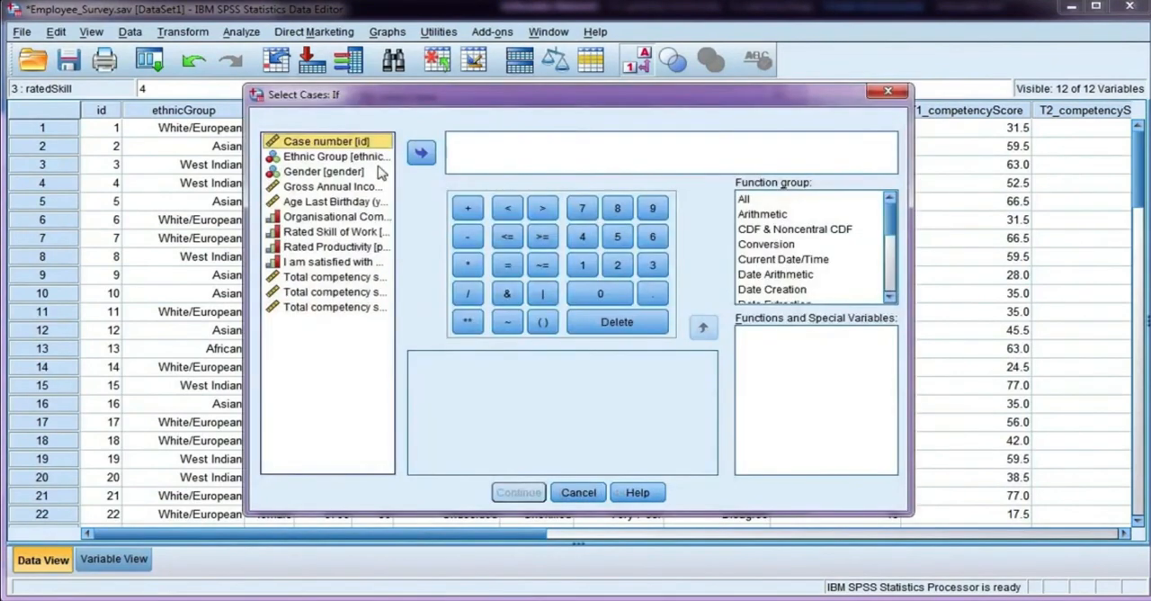
left_click(350, 172)
left_click(421, 153)
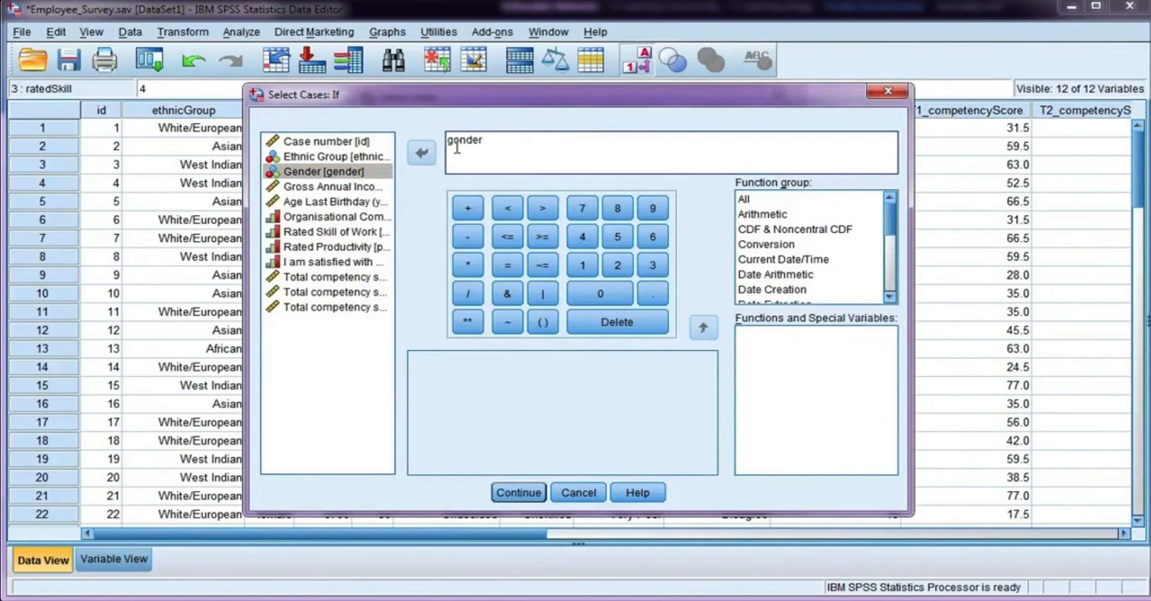
type("=1 and")
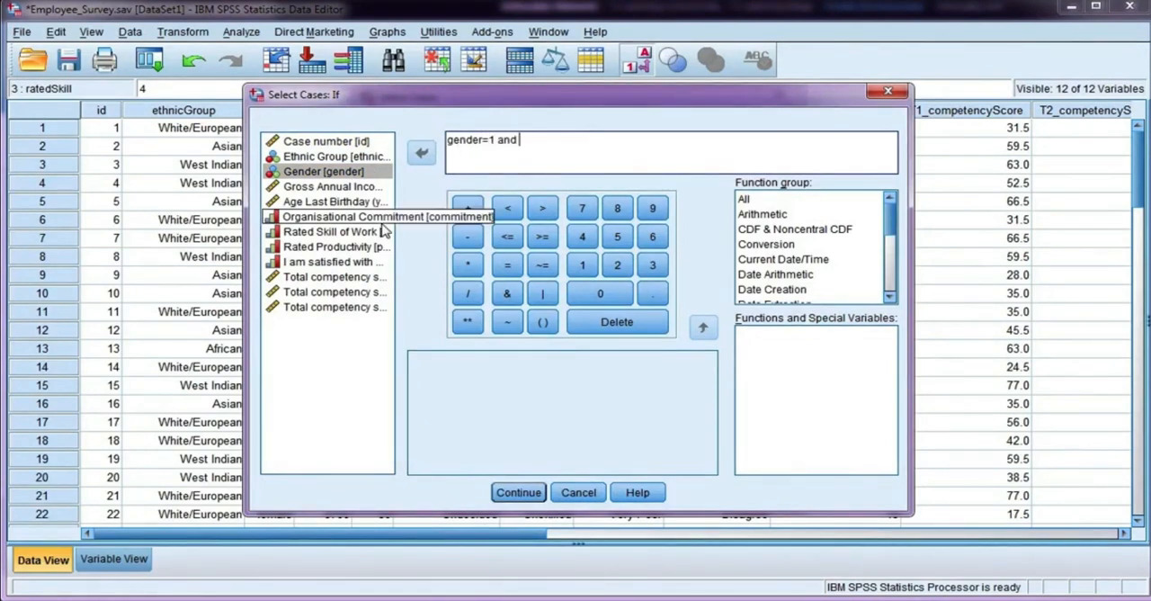
left_click(378, 232)
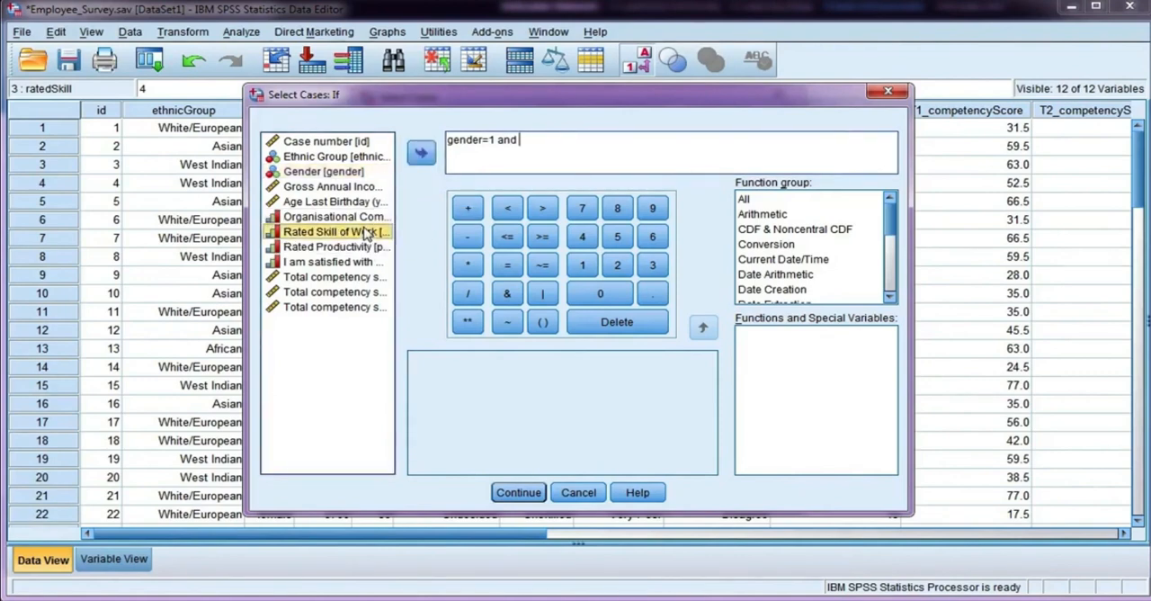
left_click(419, 150)
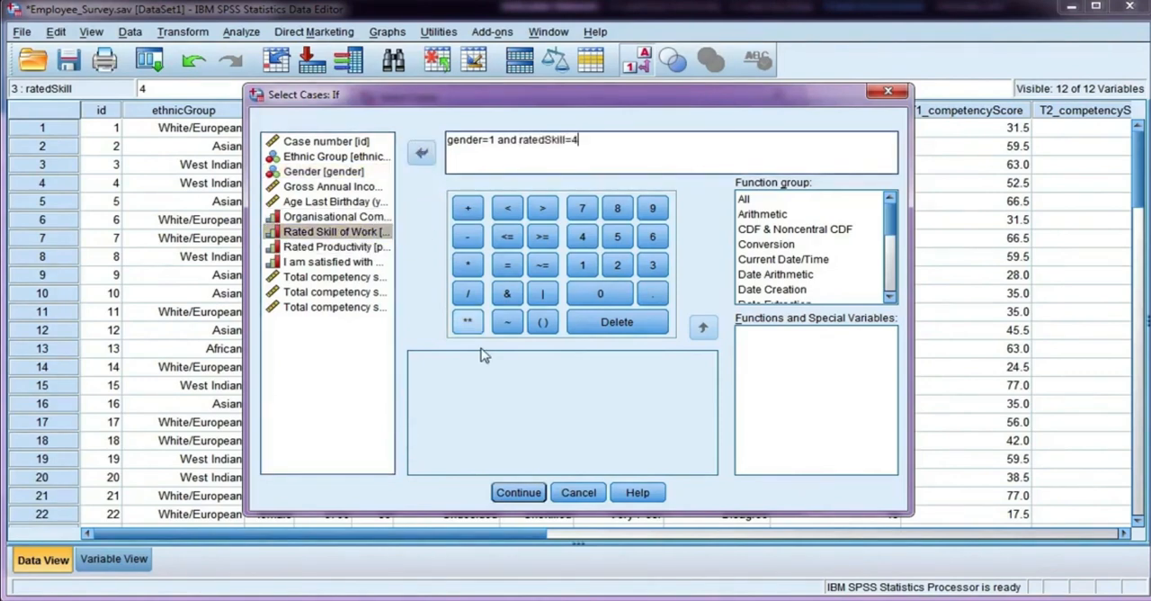
left_click(519, 492)
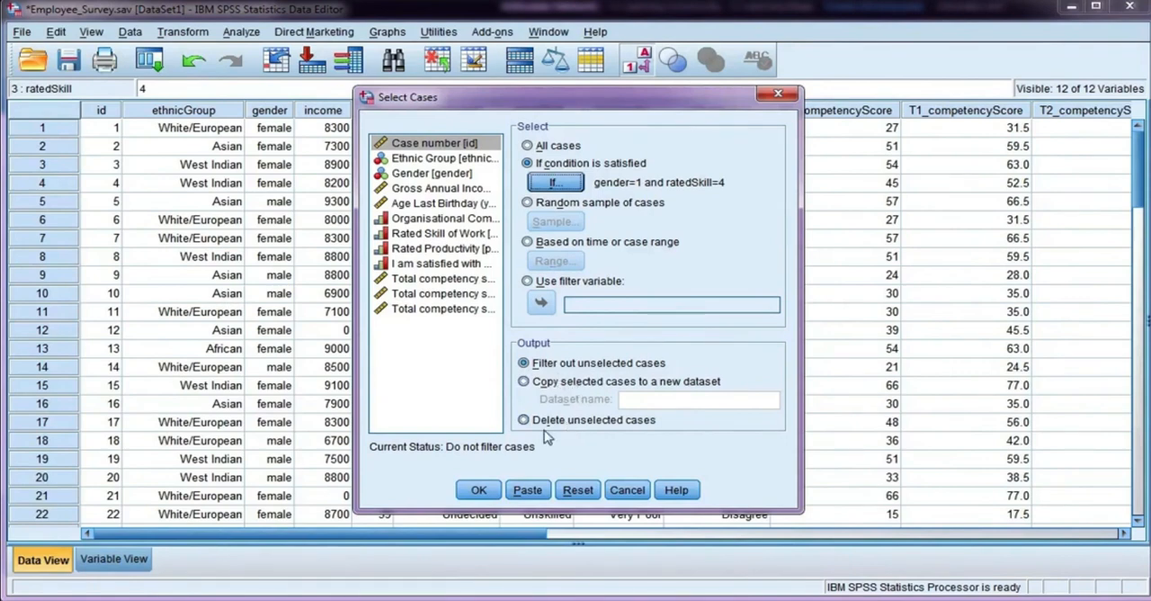
left_click(479, 492)
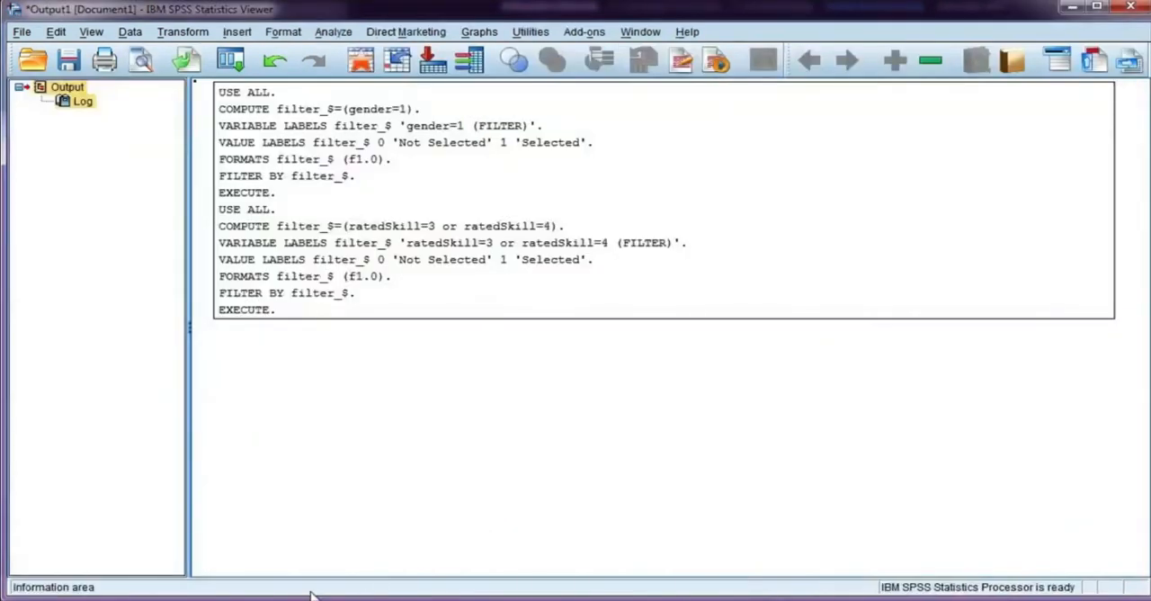
left_click(350, 543)
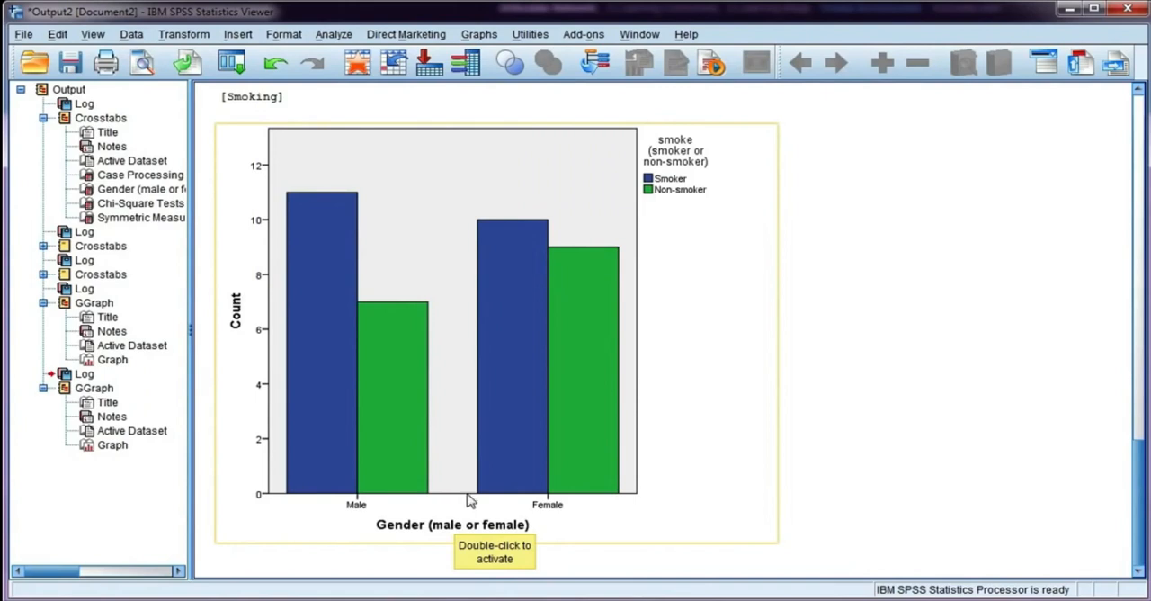
Step: Open the clustered bar chart of smoking by gender for editing in a separate window
right_click(636, 393)
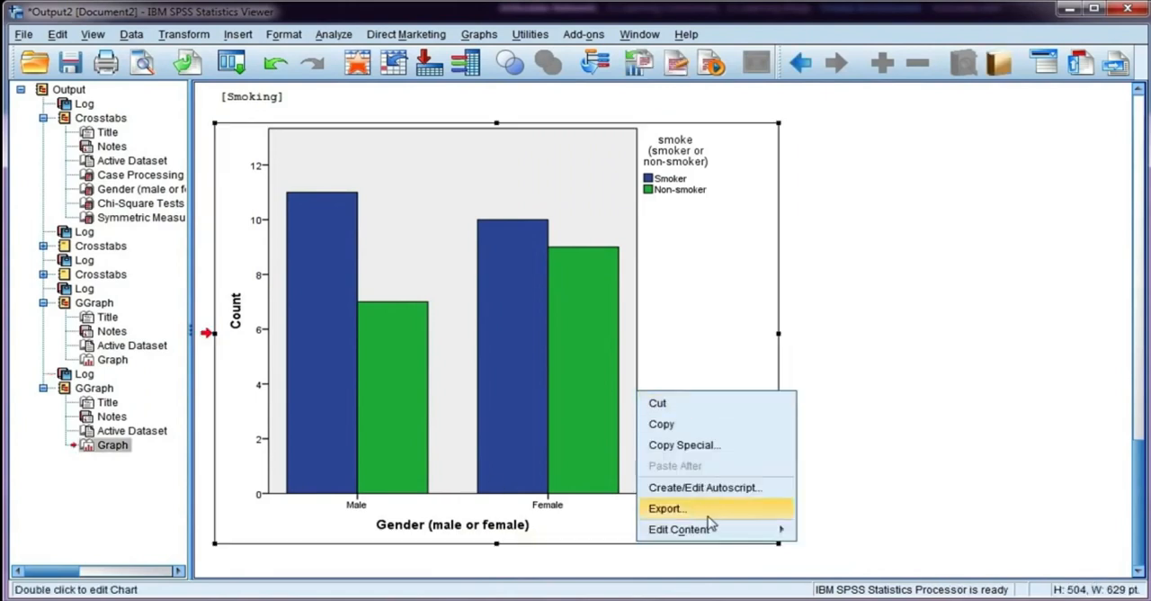
mouse_move(719, 532)
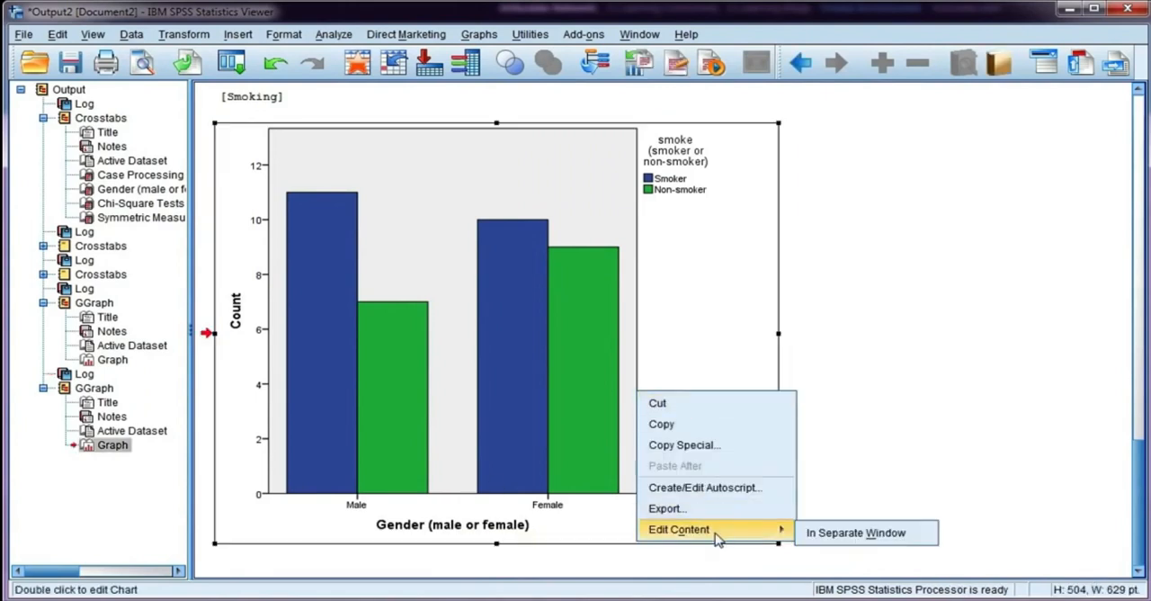
left_click(819, 537)
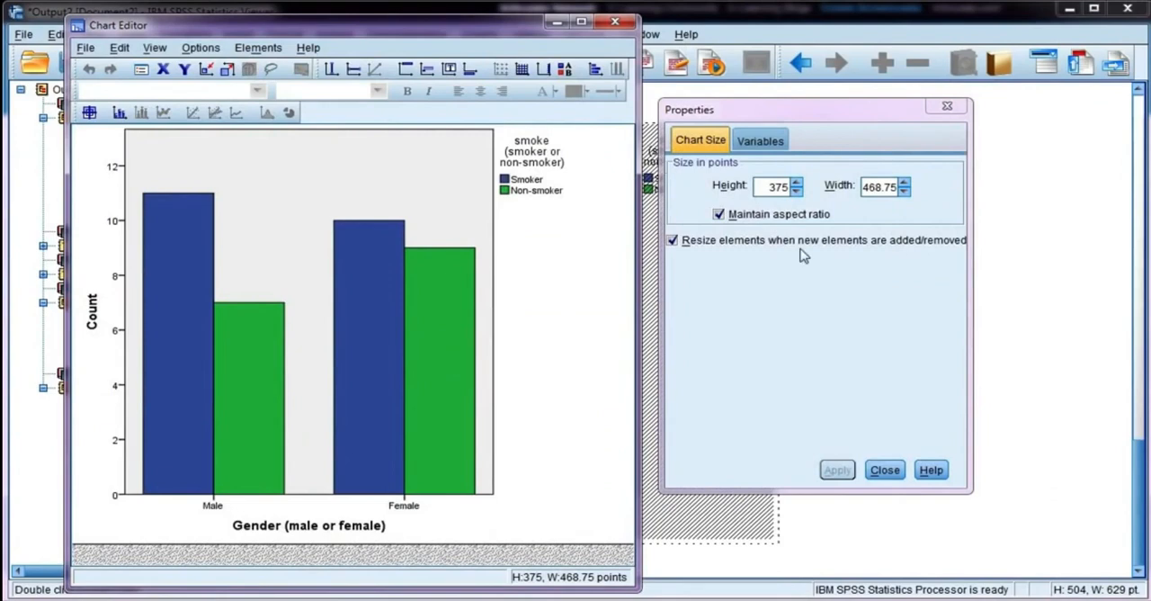
Step: Move the Properties window aside and back, and close and reopen it
left_click_drag(779, 115, 867, 110)
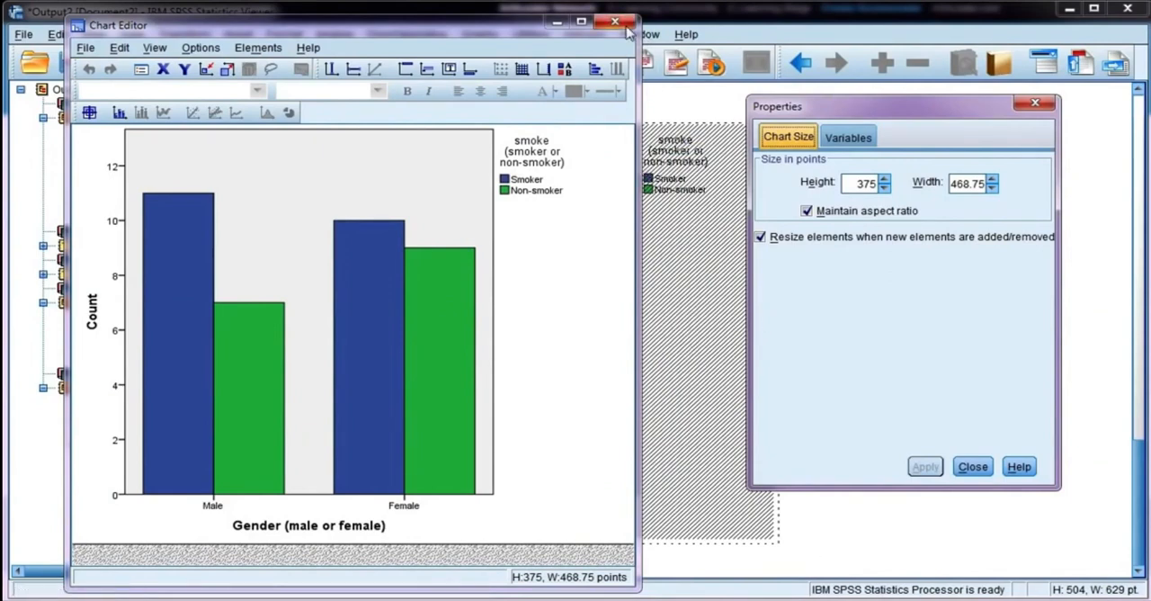
left_click_drag(837, 110, 750, 115)
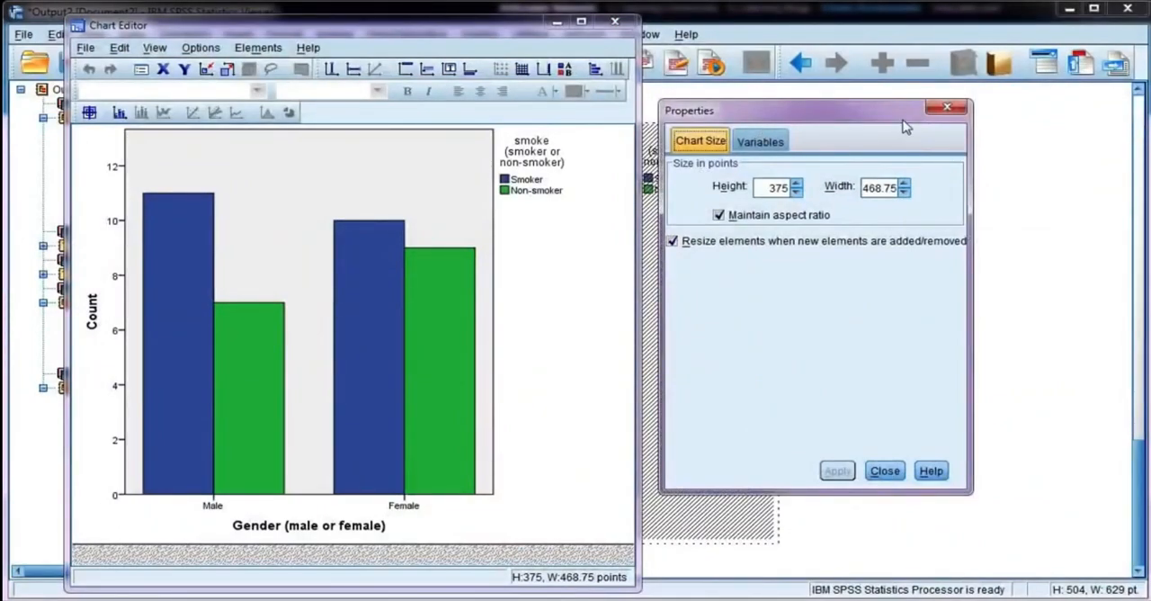
left_click(946, 109)
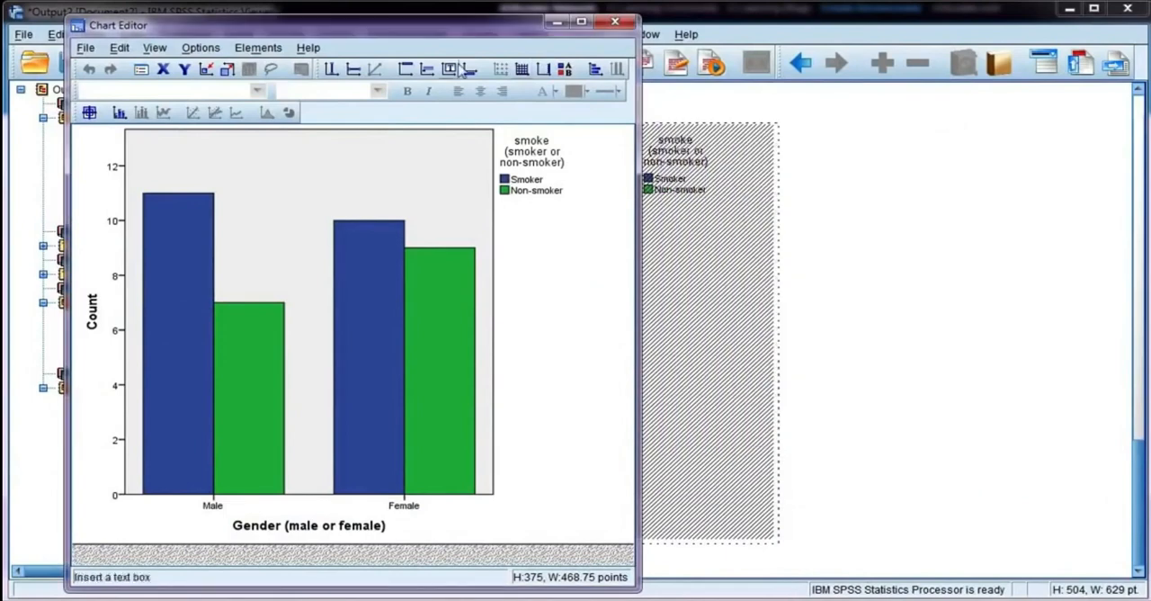
left_click(141, 70)
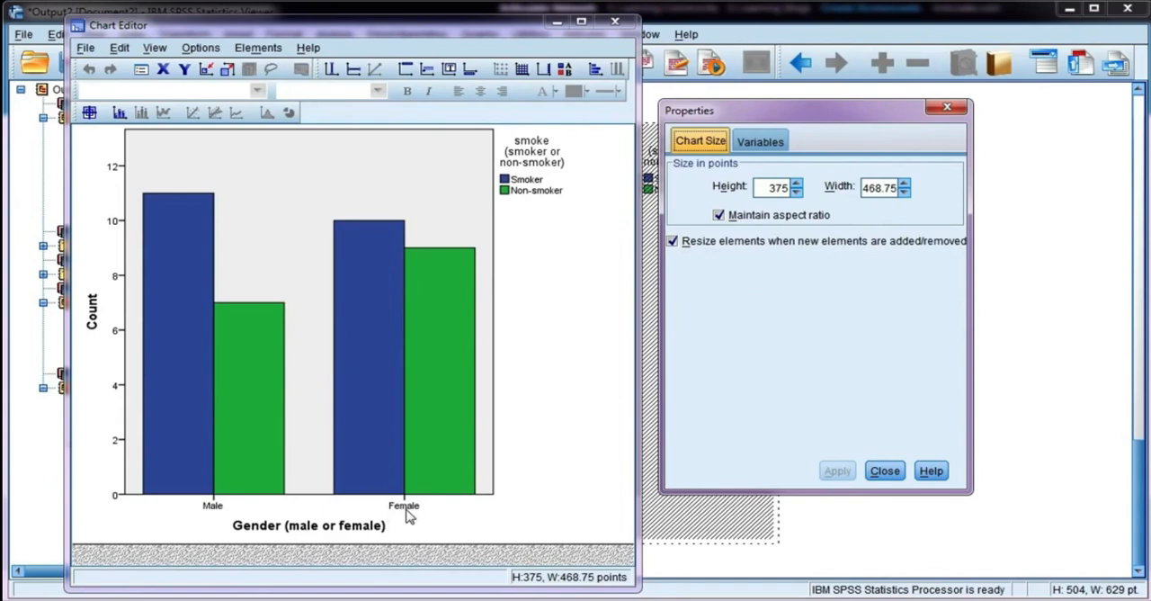
Step: Set the chart height to 275 points with the aspect ratio maintained, and apply the new size
double_click(778, 188)
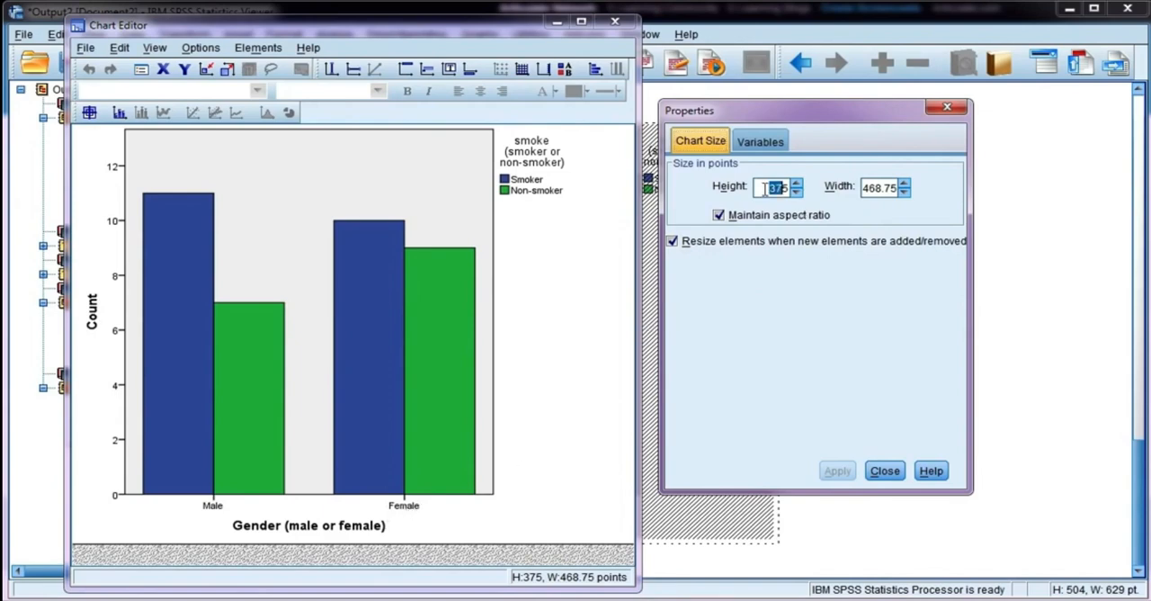
type("275")
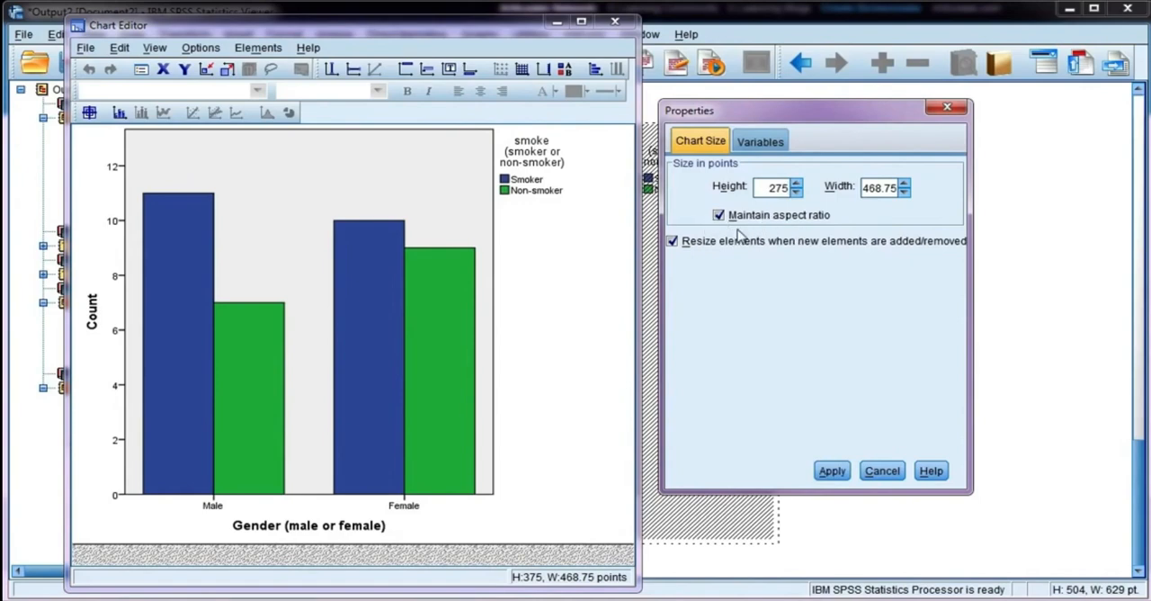
left_click(836, 474)
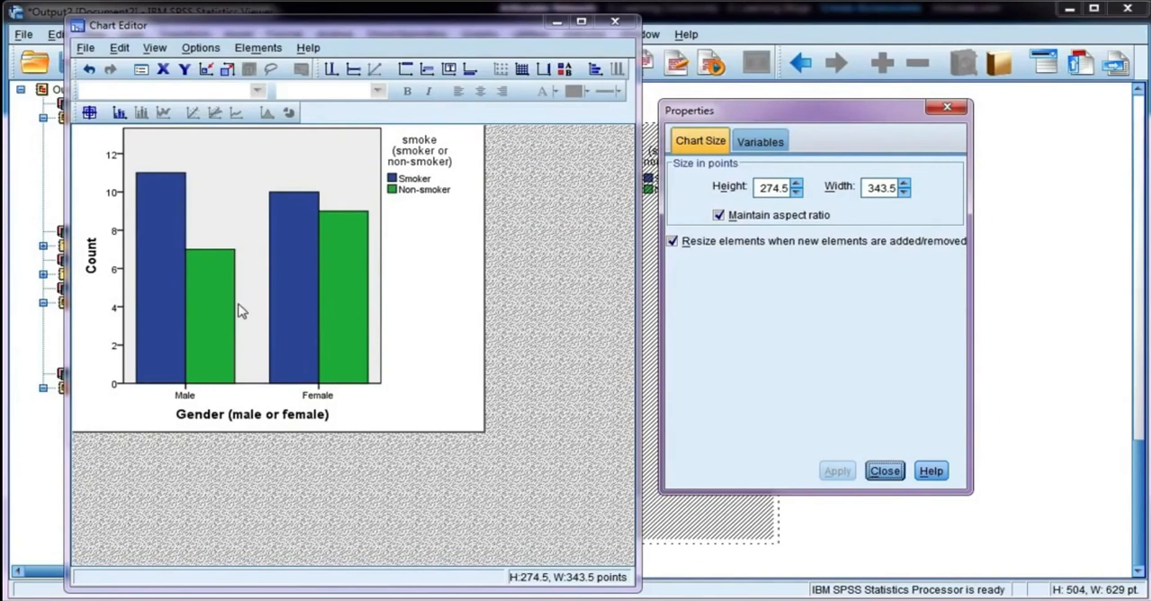
Step: Replace the legend title with "Smoking Status"
left_click(432, 162)
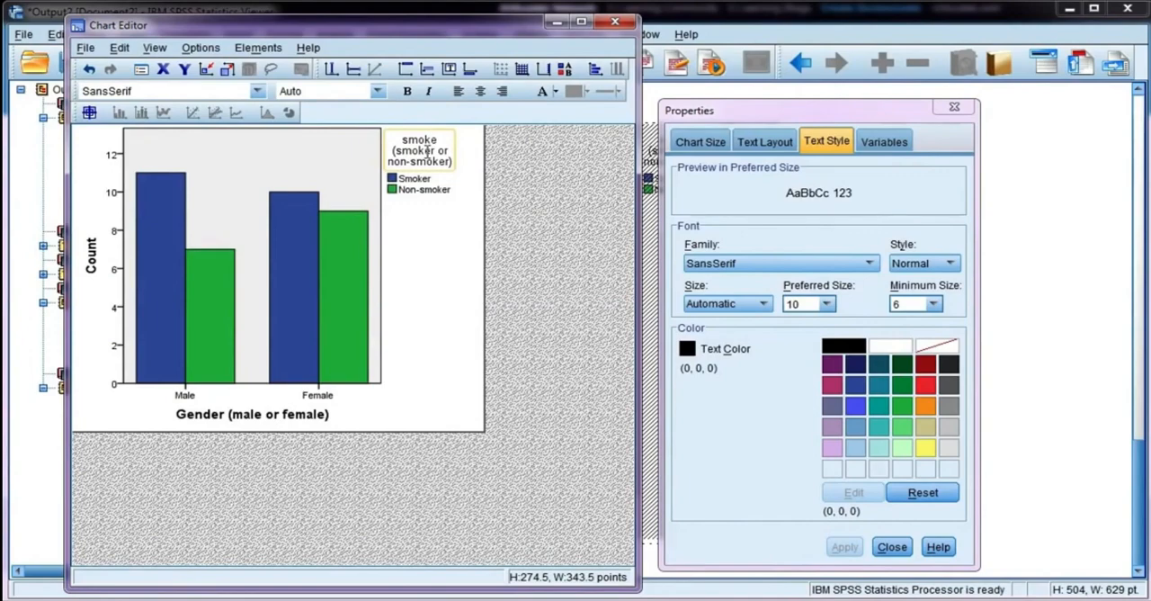
left_click(427, 150)
left_click_drag(504, 139, 295, 141)
type("Smo")
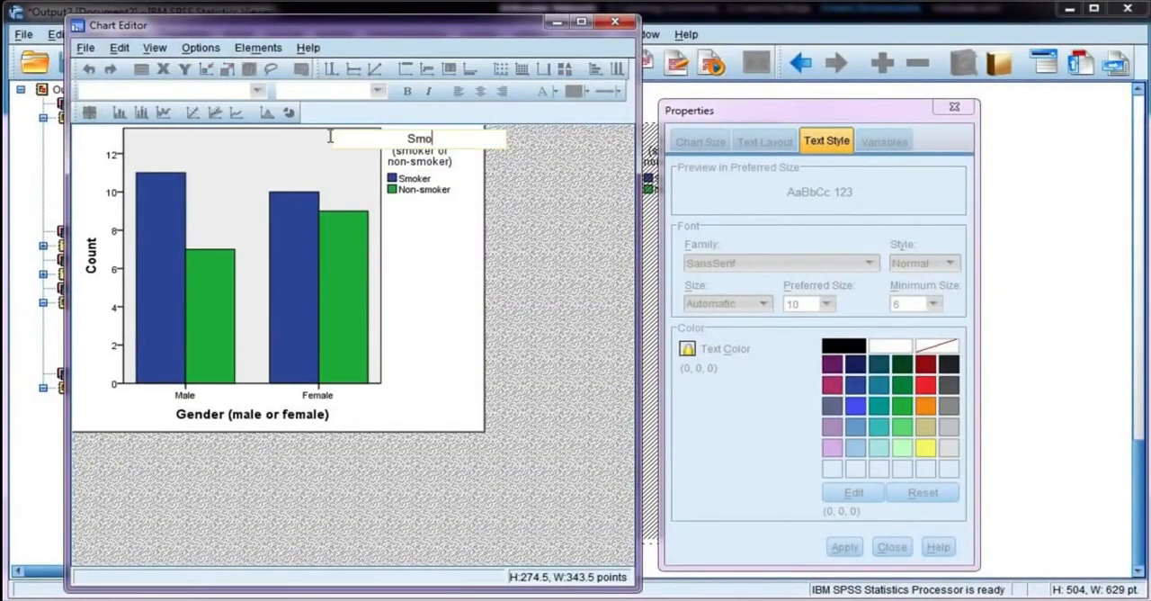
type("king Status")
key("Return")
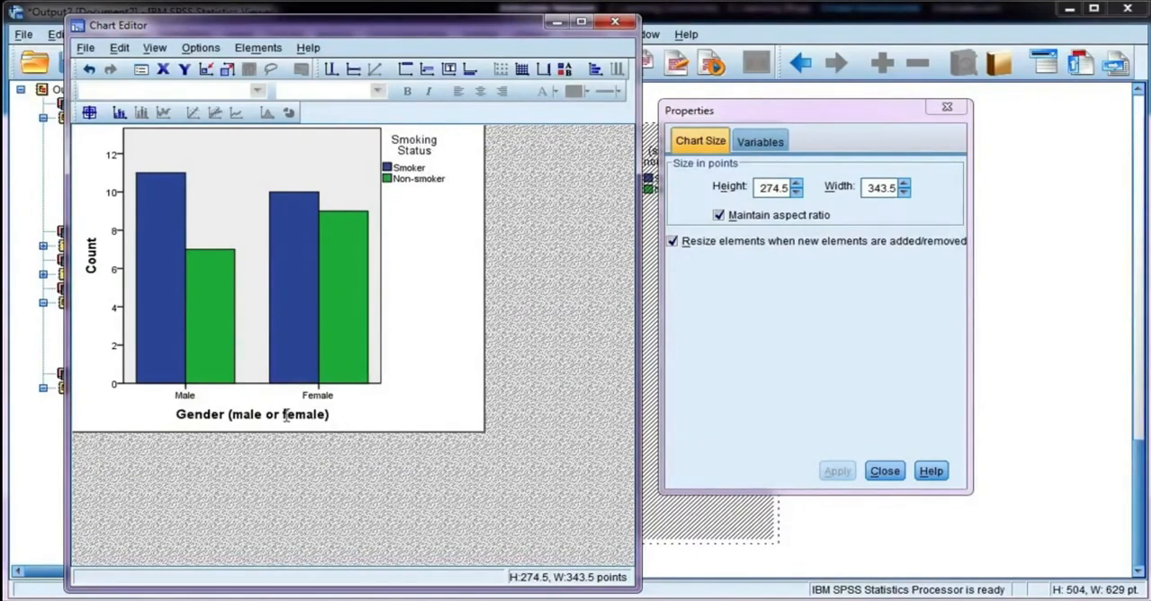
Step: Remove "(male or female)" from the horizontal axis title, leaving only "Gender"
left_click(197, 417)
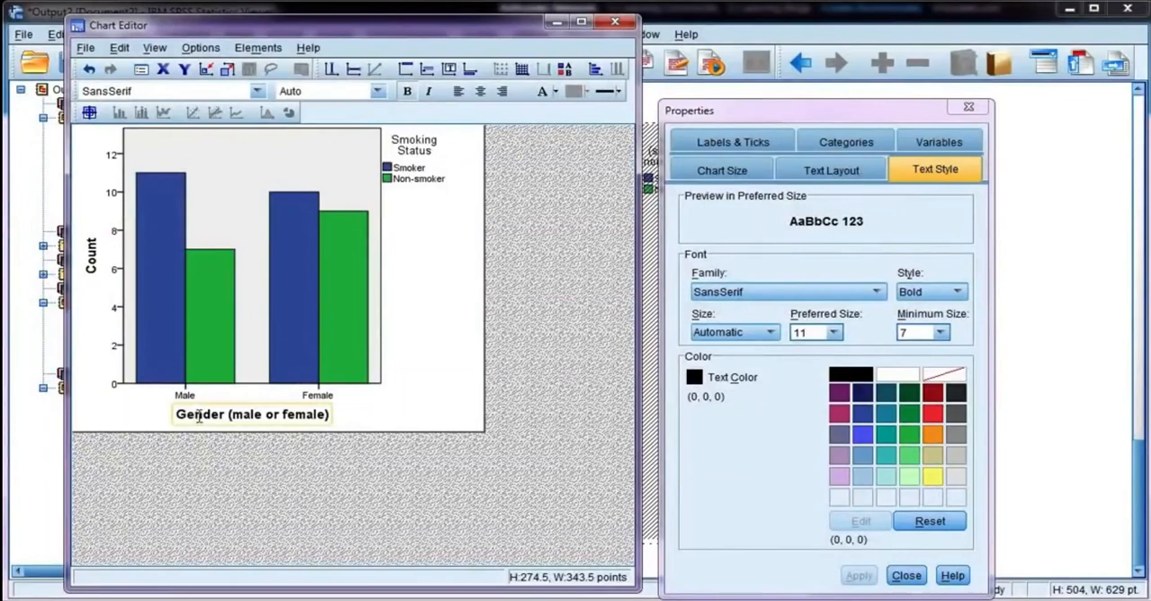
left_click(258, 413)
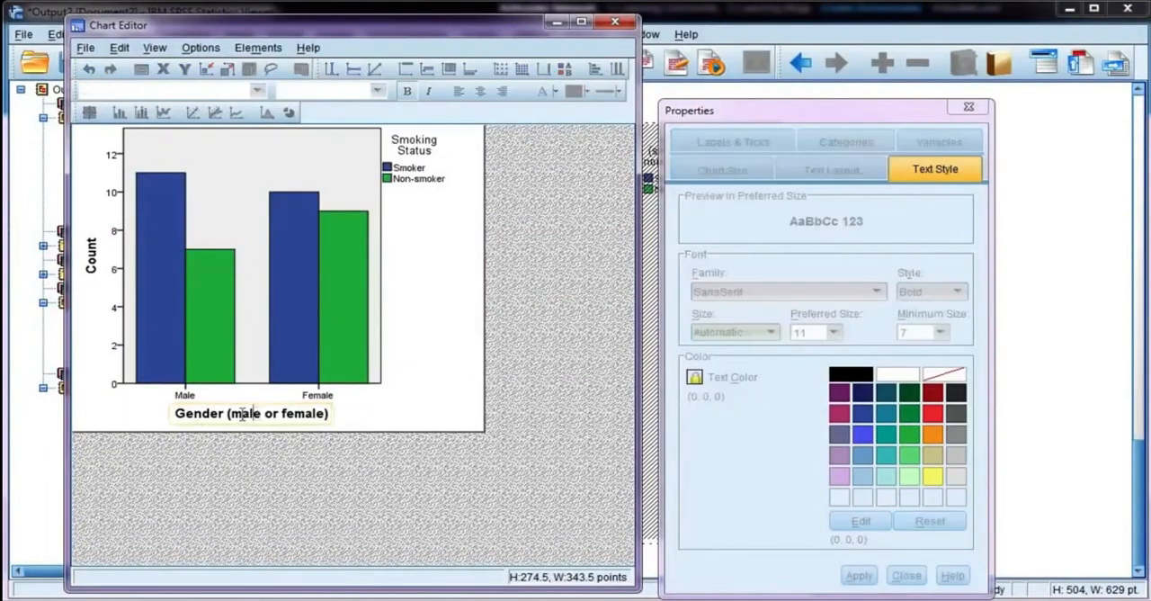
left_click_drag(225, 413, 378, 413)
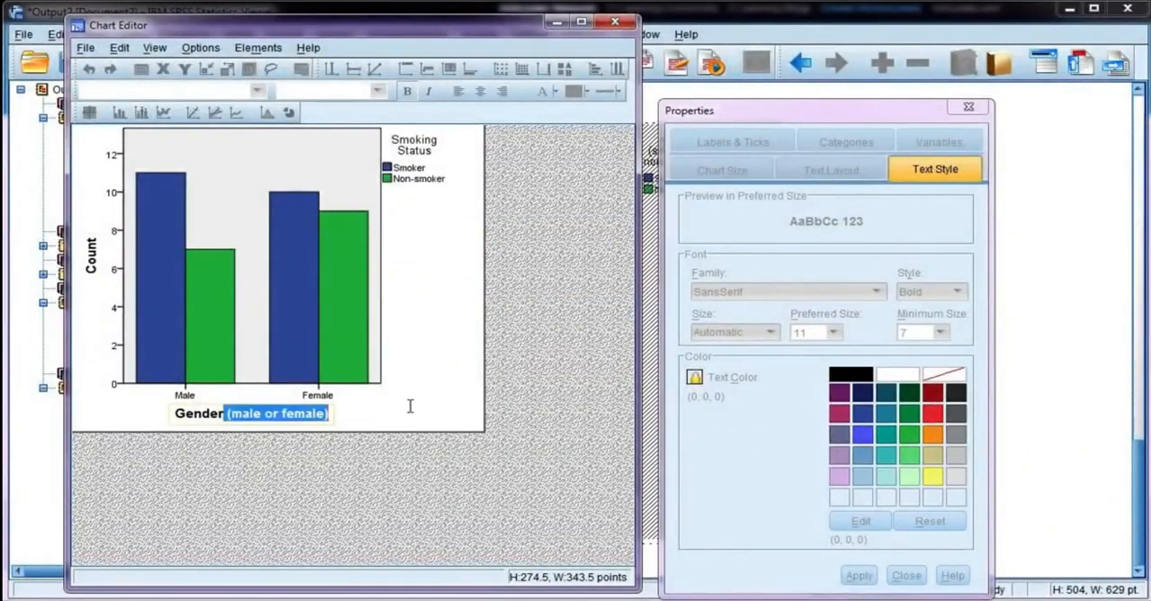
key("BackSpace")
left_click(409, 406)
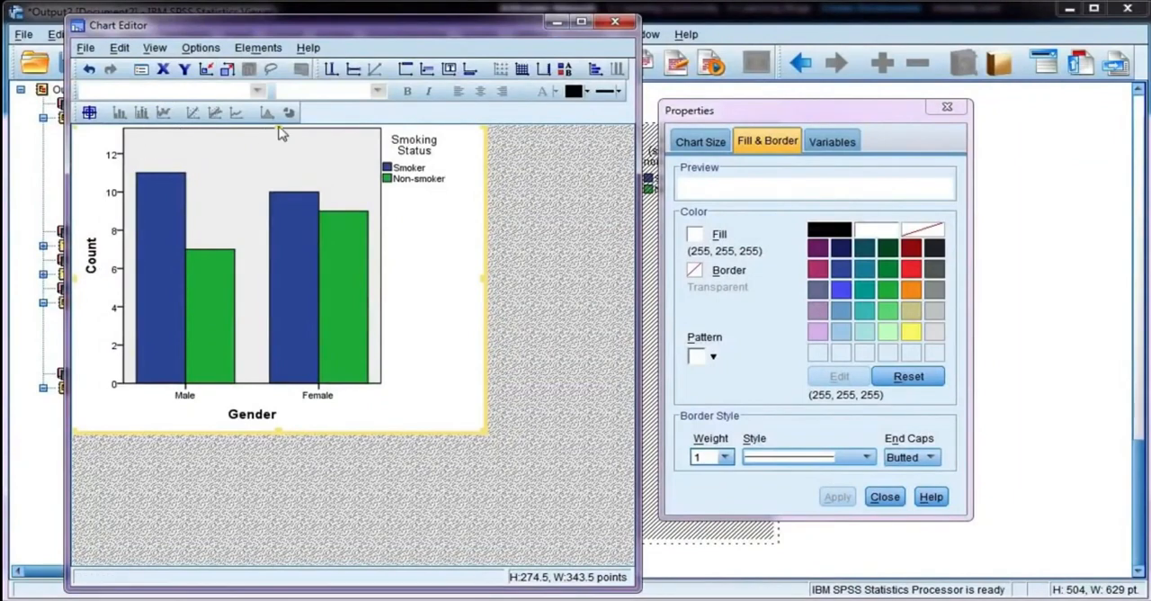
Step: Insert the title "Smoking Status by Gender" above the bar chart
left_click(405, 70)
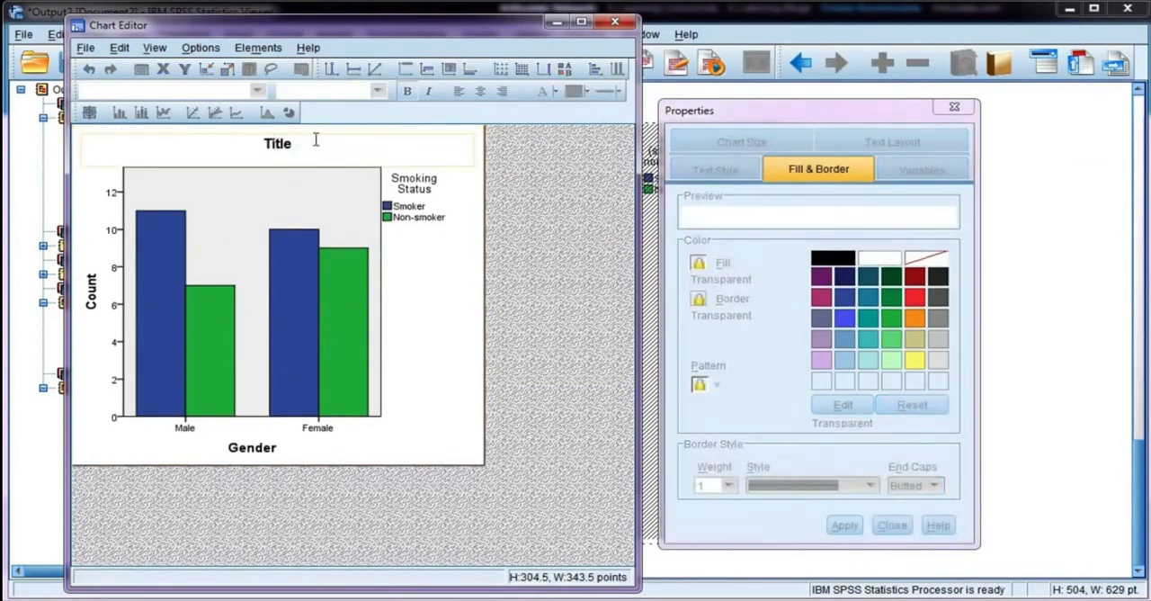
left_click_drag(302, 140, 205, 142)
type("Smoking Status by Gender")
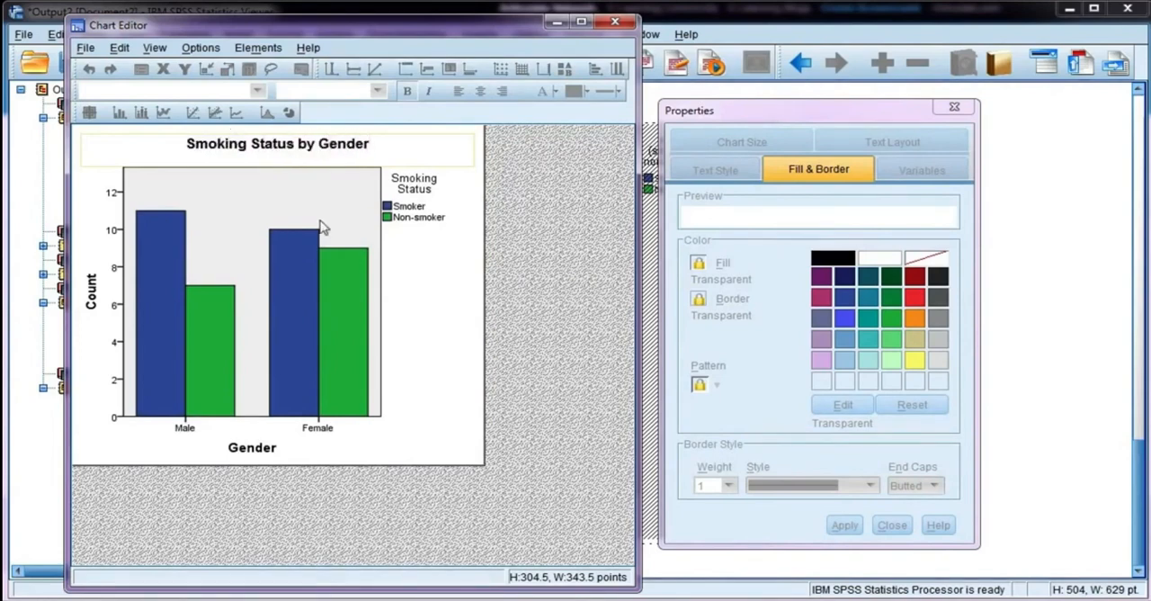
left_click(520, 245)
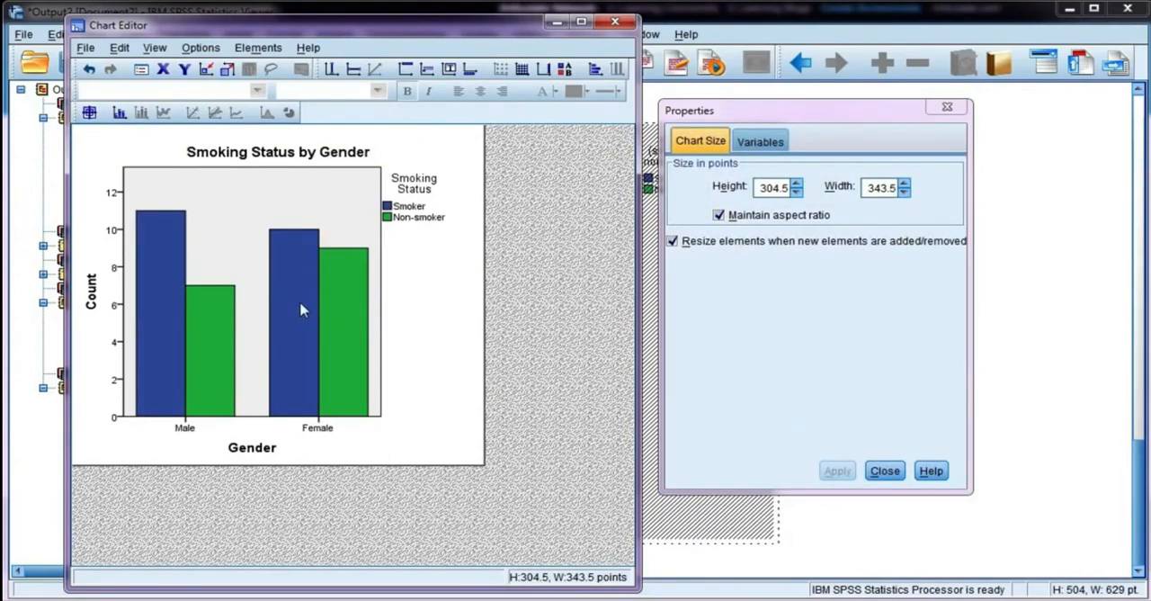
Step: Recolour only the Smoker bars with the orange fill (248, 152, 29) and apply it
left_click(301, 311)
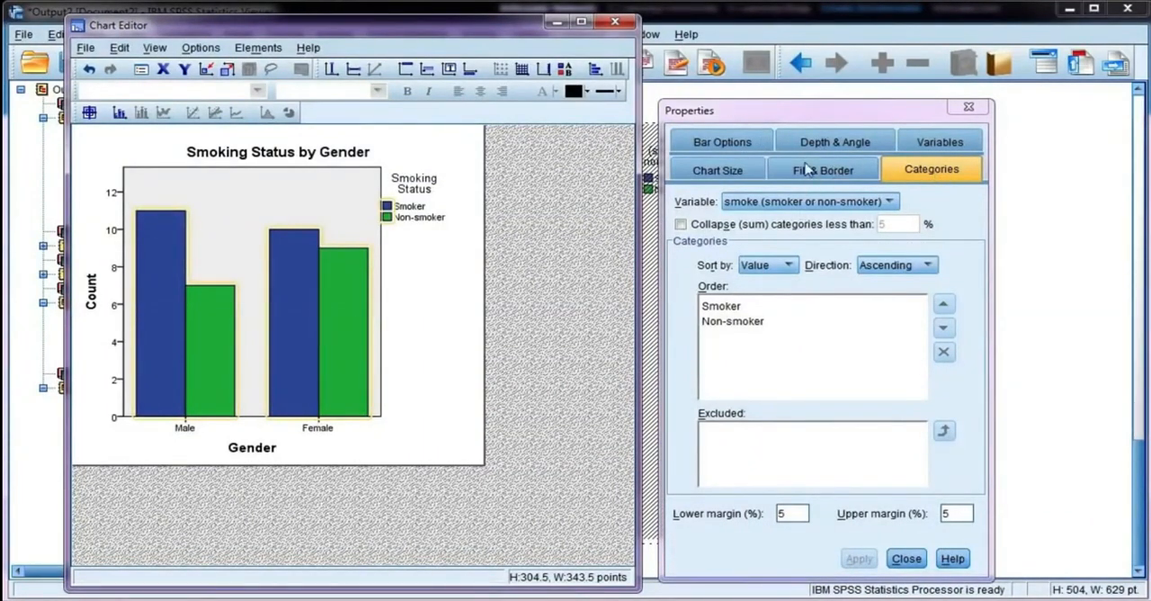
left_click(842, 173)
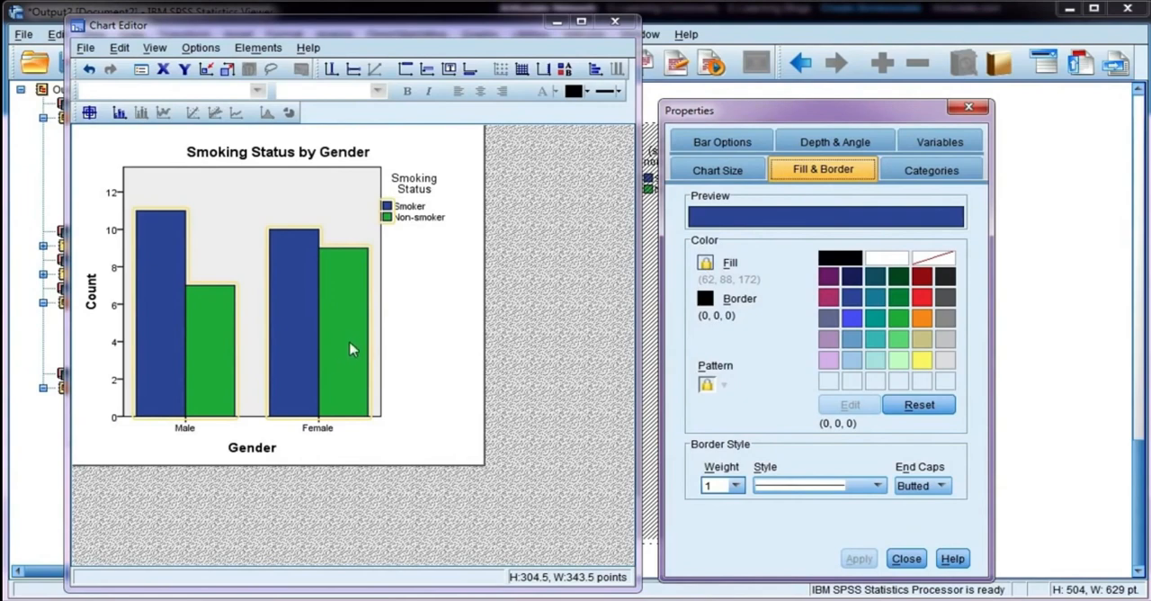
left_click(289, 272)
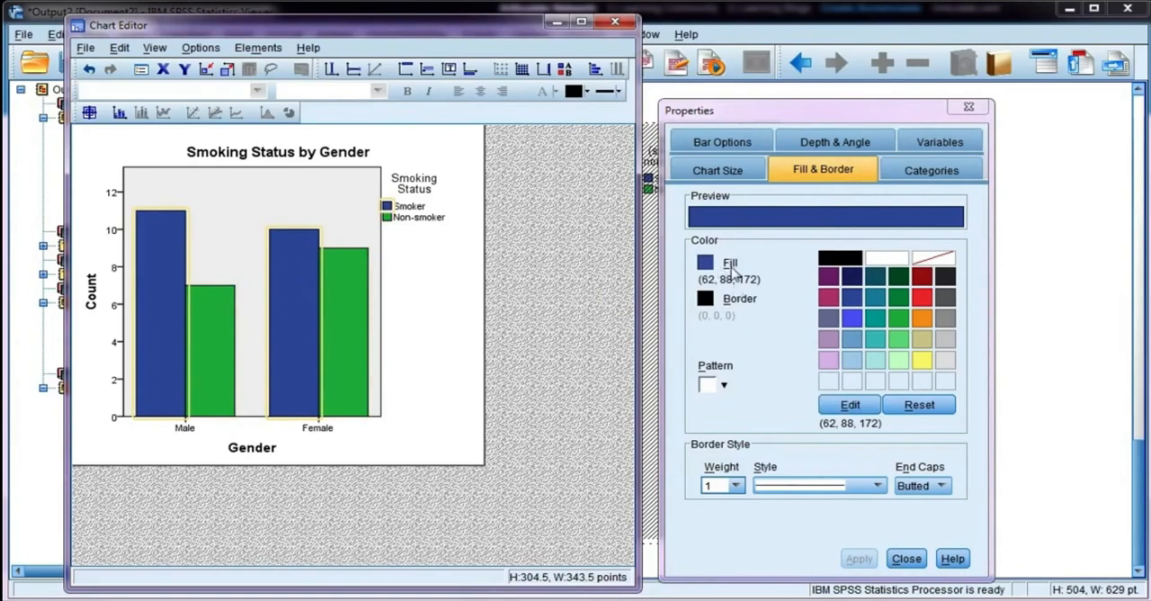
left_click(921, 320)
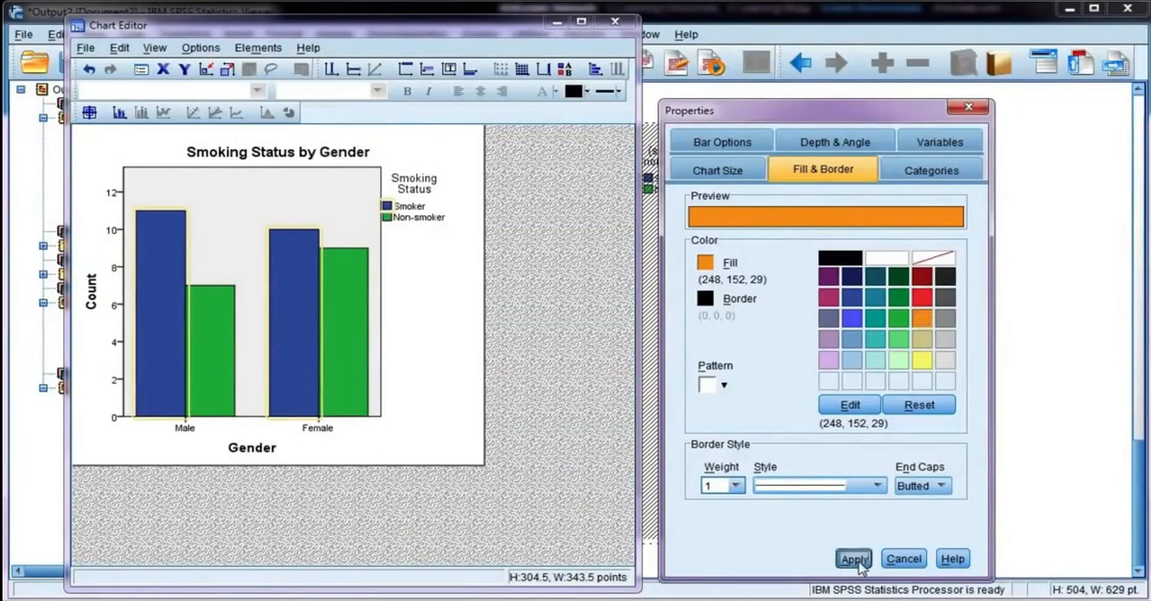
left_click(854, 559)
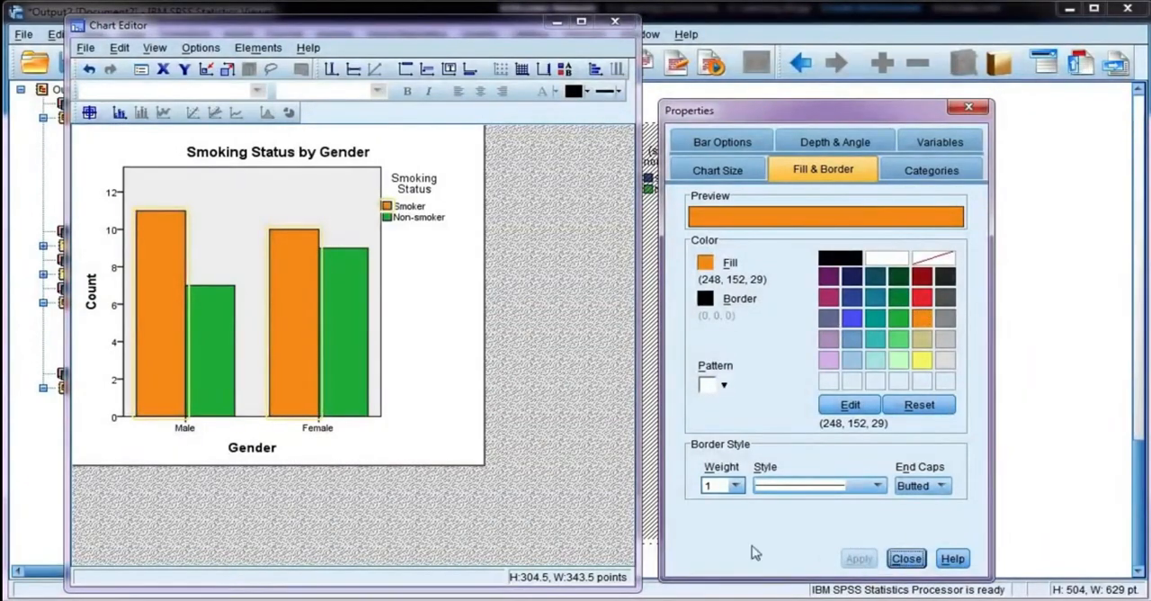
Step: Give the Non-smoker bars a black checkerboard fill pattern over their green colour and apply it
left_click(349, 324)
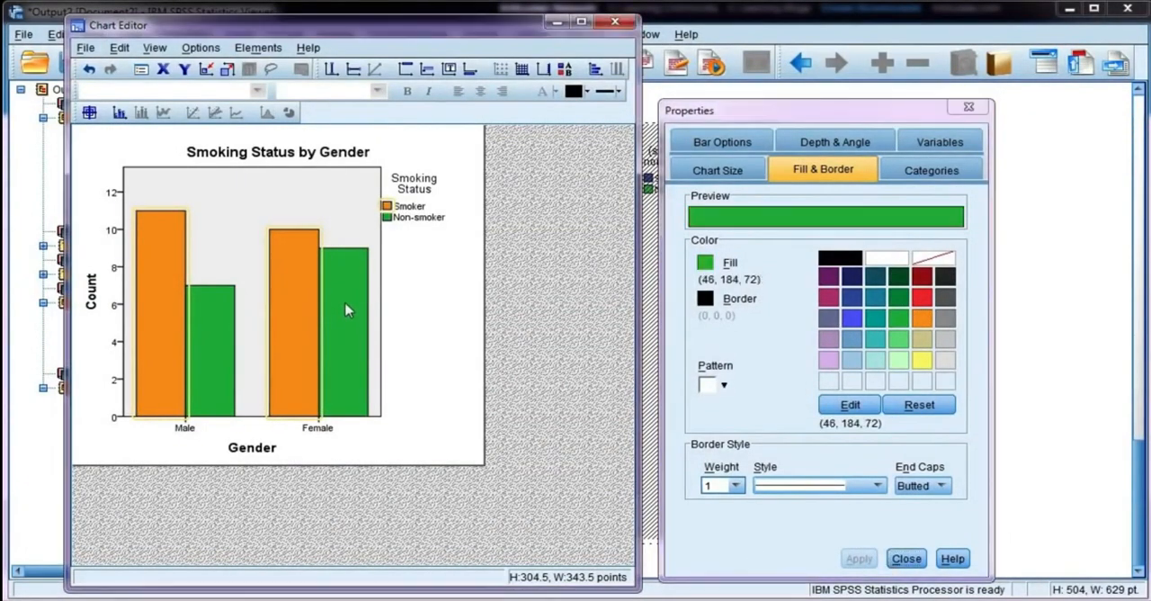
left_click(720, 385)
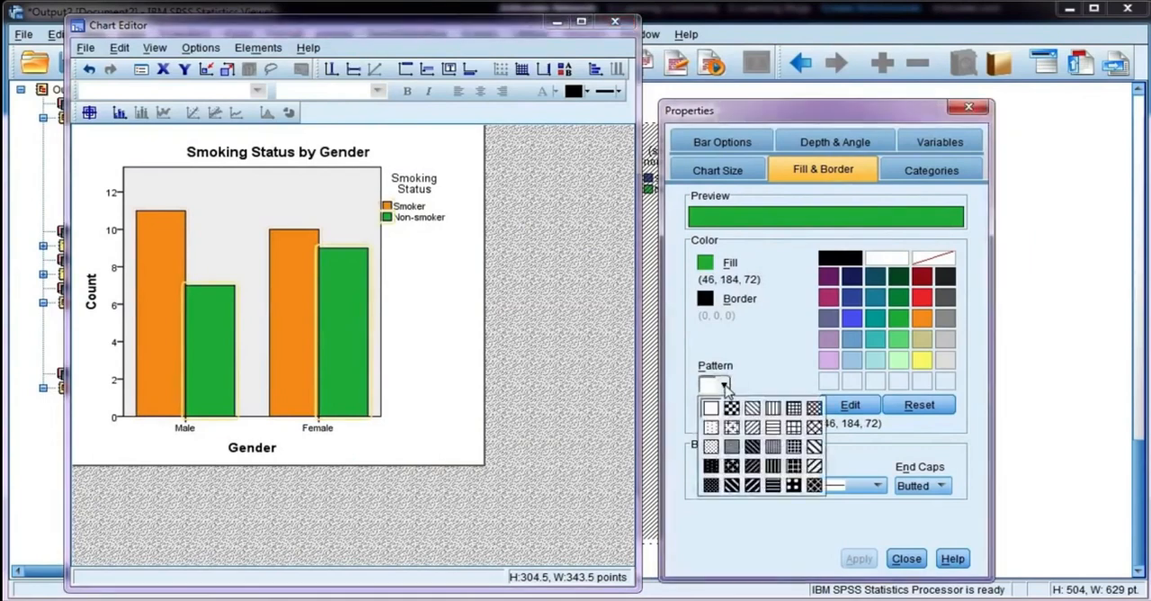
left_click(736, 417)
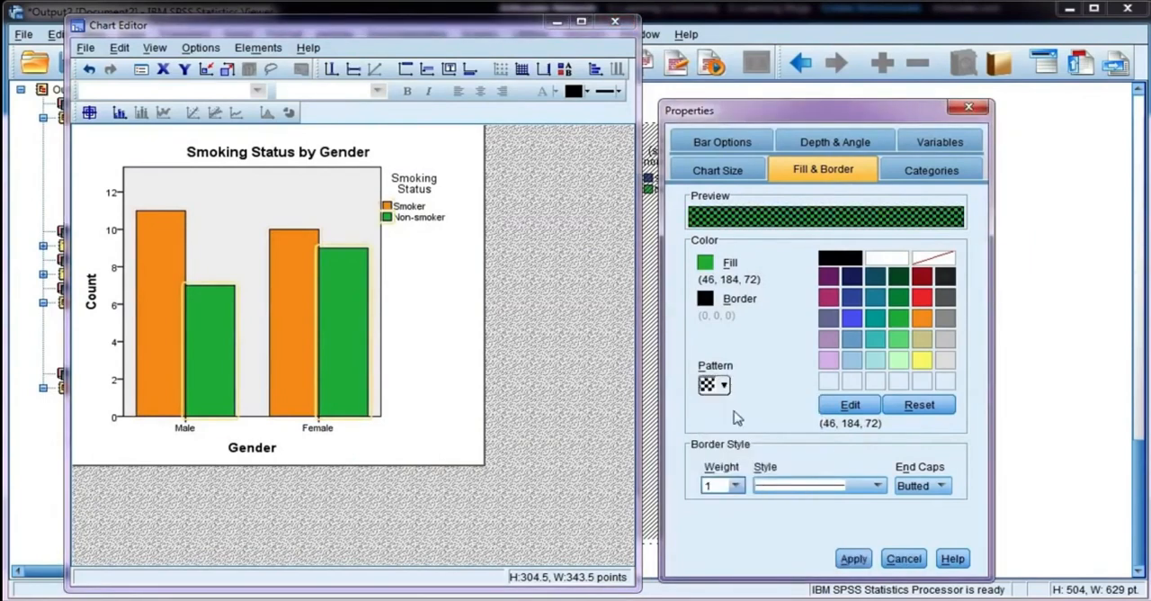
left_click(853, 559)
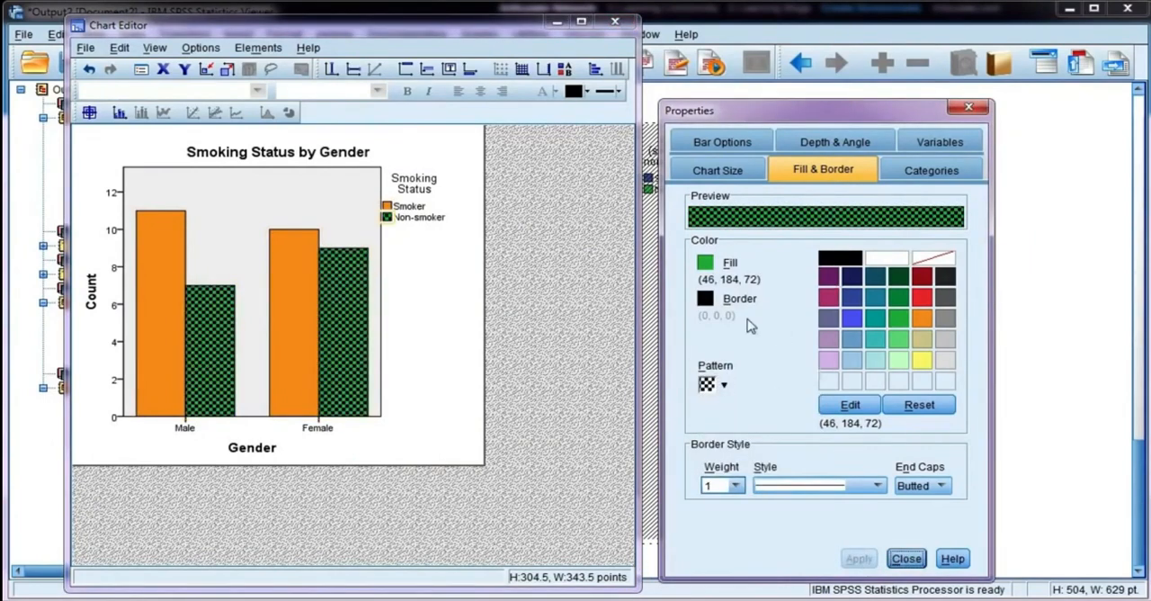
Step: Change the border style of the Non-smoker bars to a dashed line and apply it
left_click(706, 303)
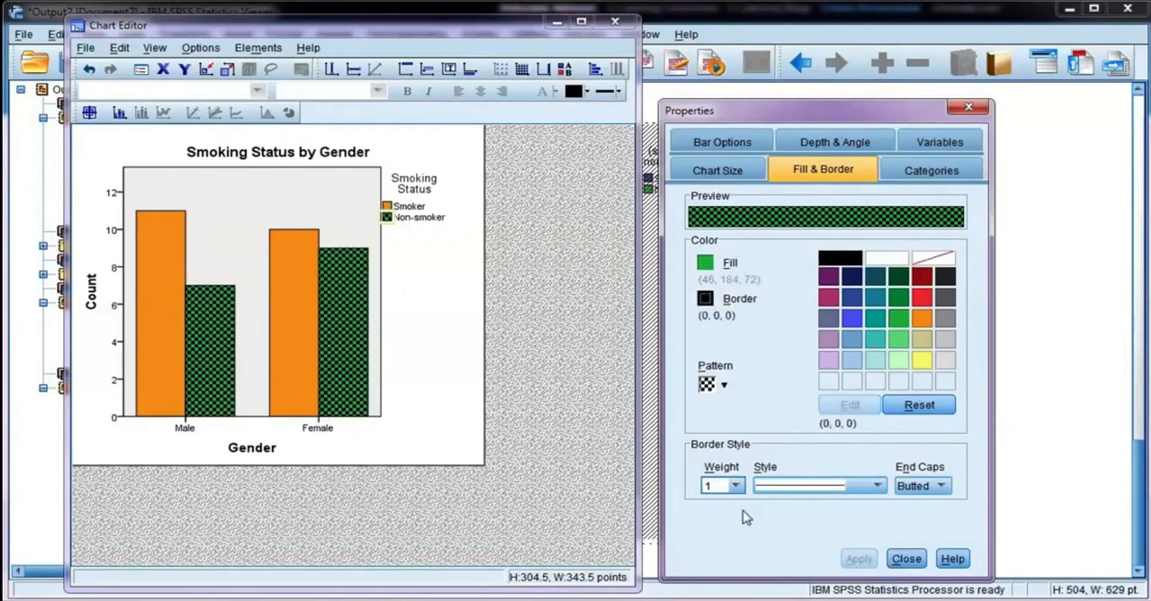
left_click(348, 288)
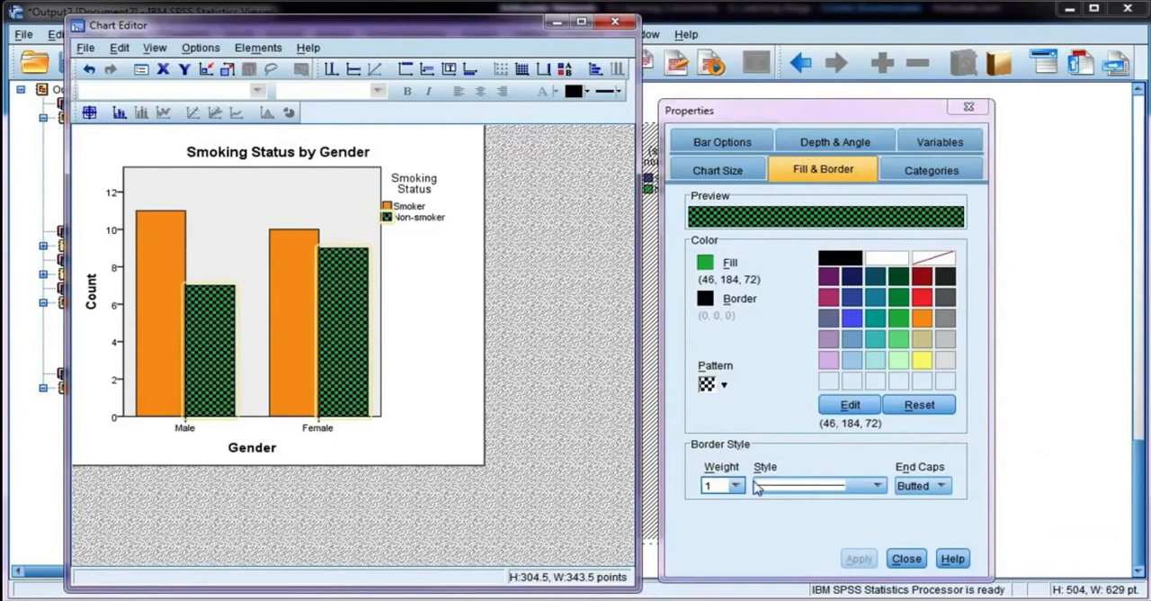
left_click(758, 486)
left_click(784, 538)
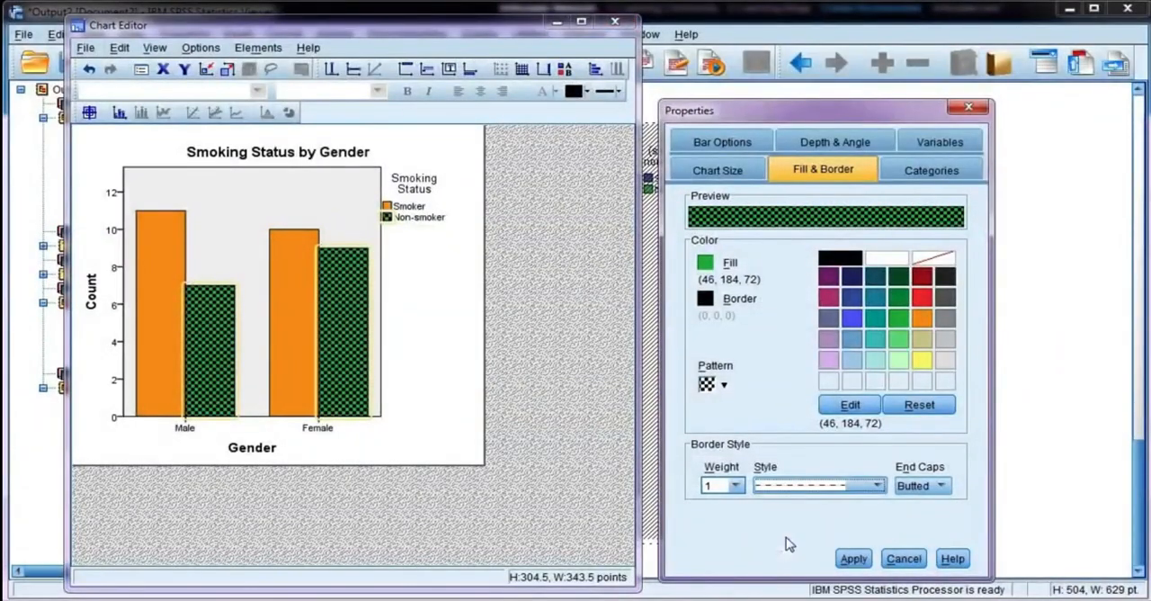
left_click(857, 558)
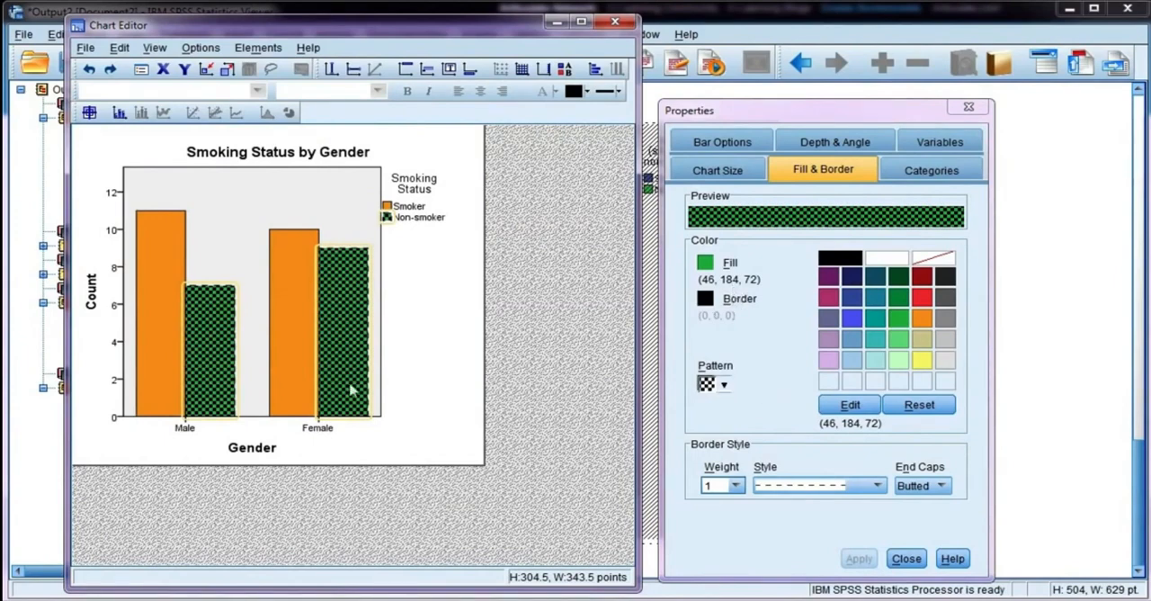
Step: Set the Male and Female axis labels to a preferred font size of 10 and a minimum size of 8, and apply it
left_click(316, 429)
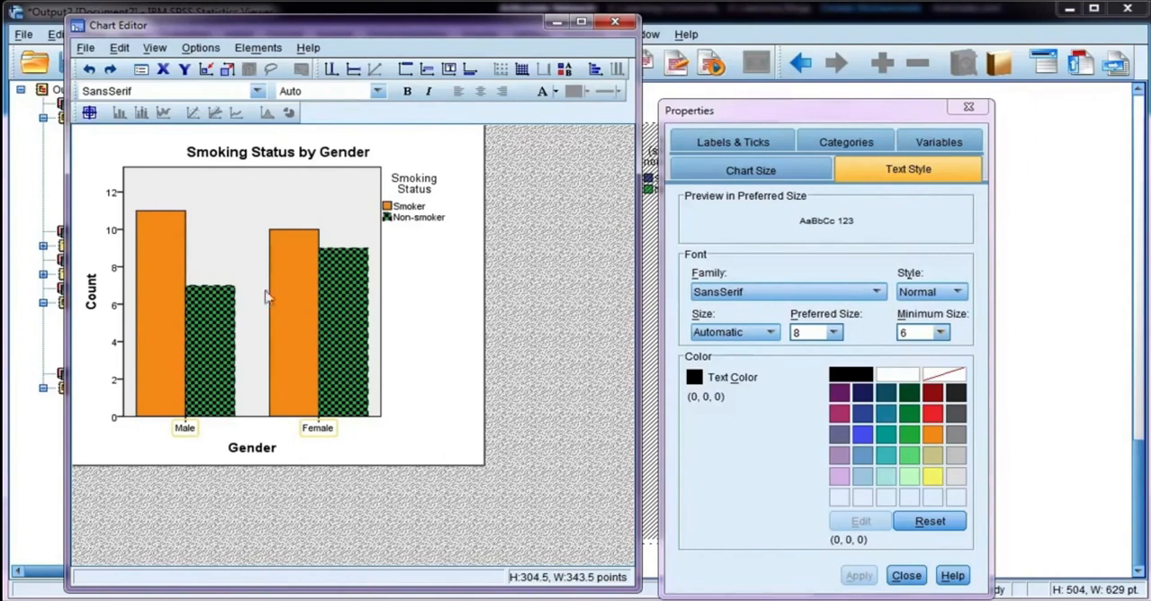
left_click(940, 332)
left_click(940, 333)
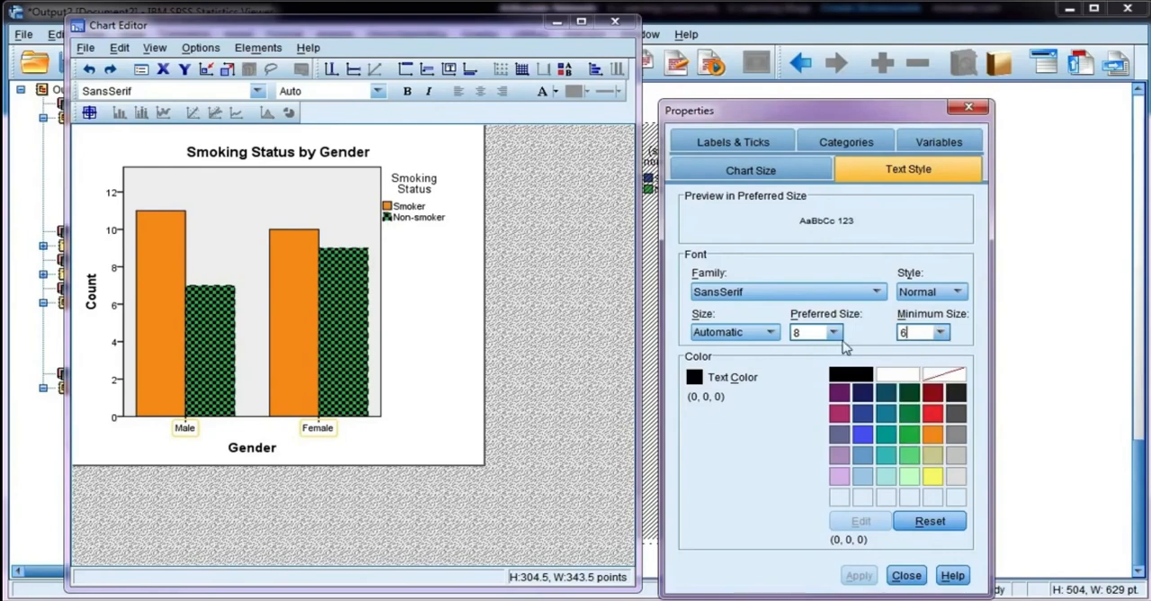
left_click(834, 332)
left_click(806, 366)
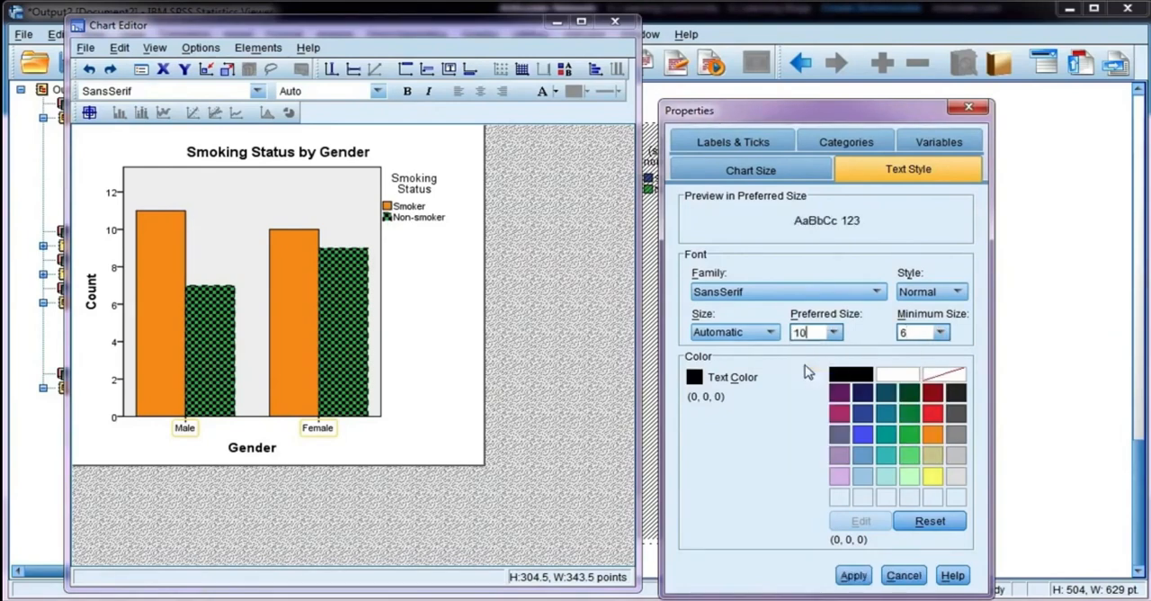
left_click(939, 337)
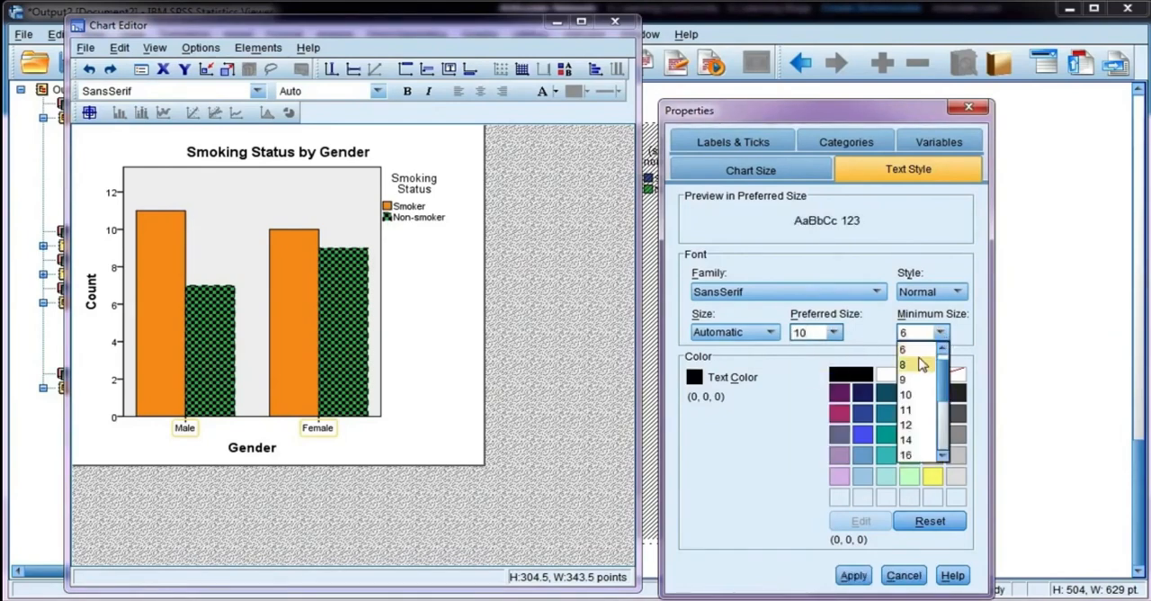
left_click(916, 364)
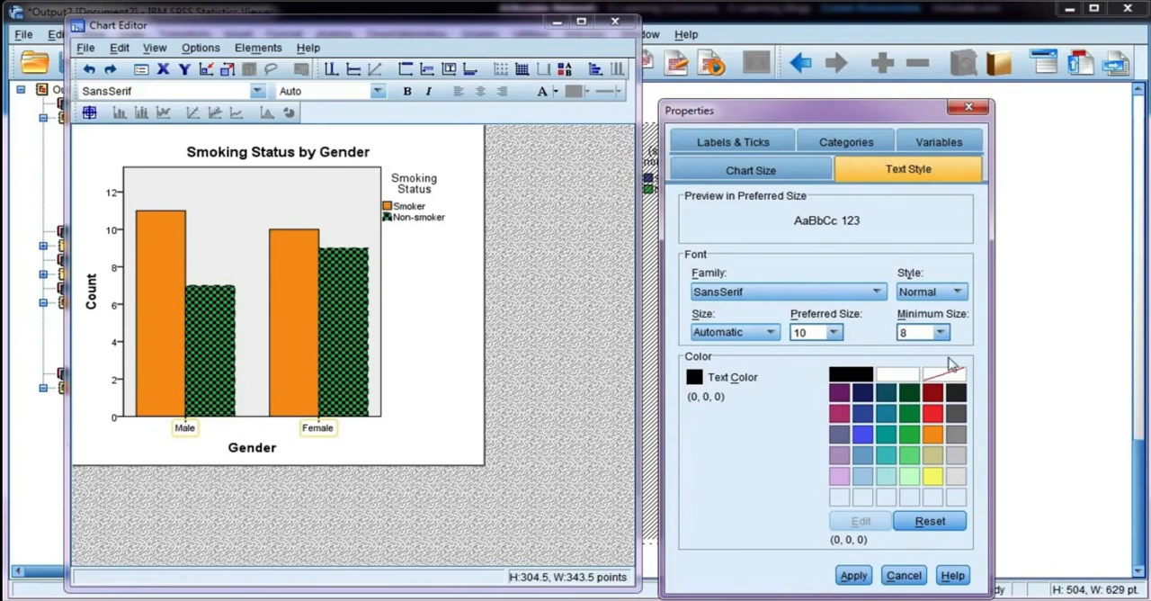
left_click(854, 575)
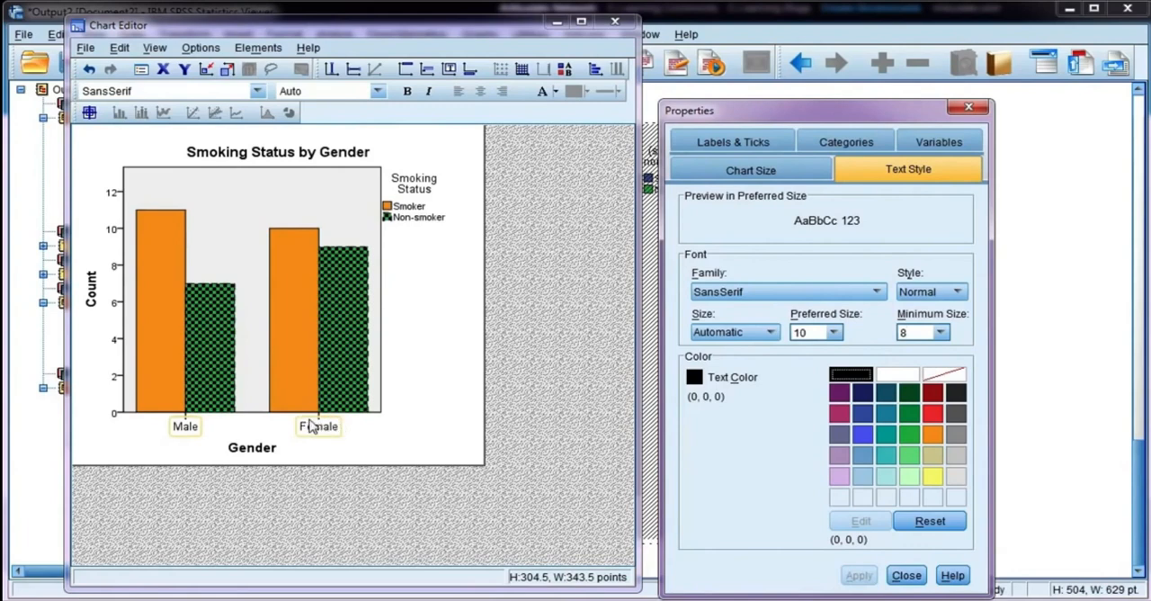
Step: Open the scale settings of the vertical Count axis
left_click(114, 308)
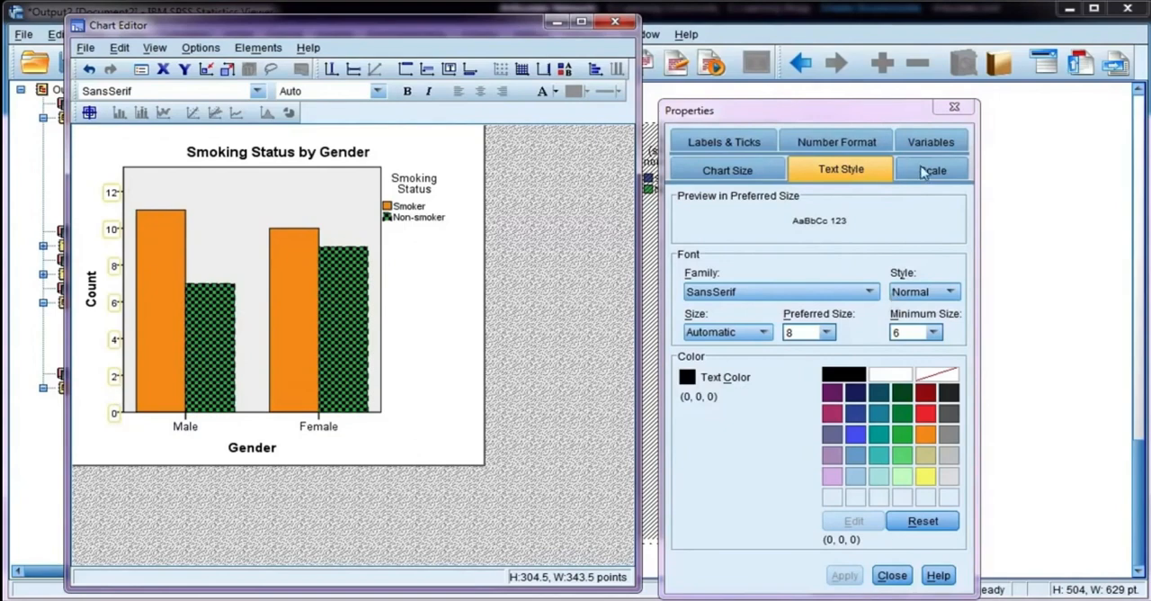
left_click(933, 170)
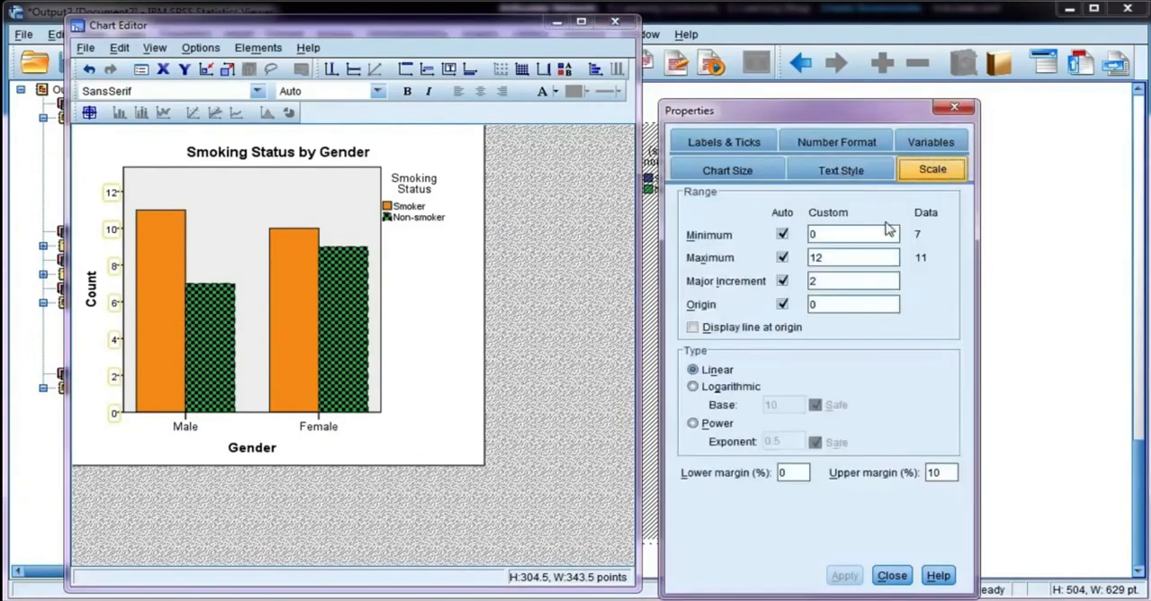
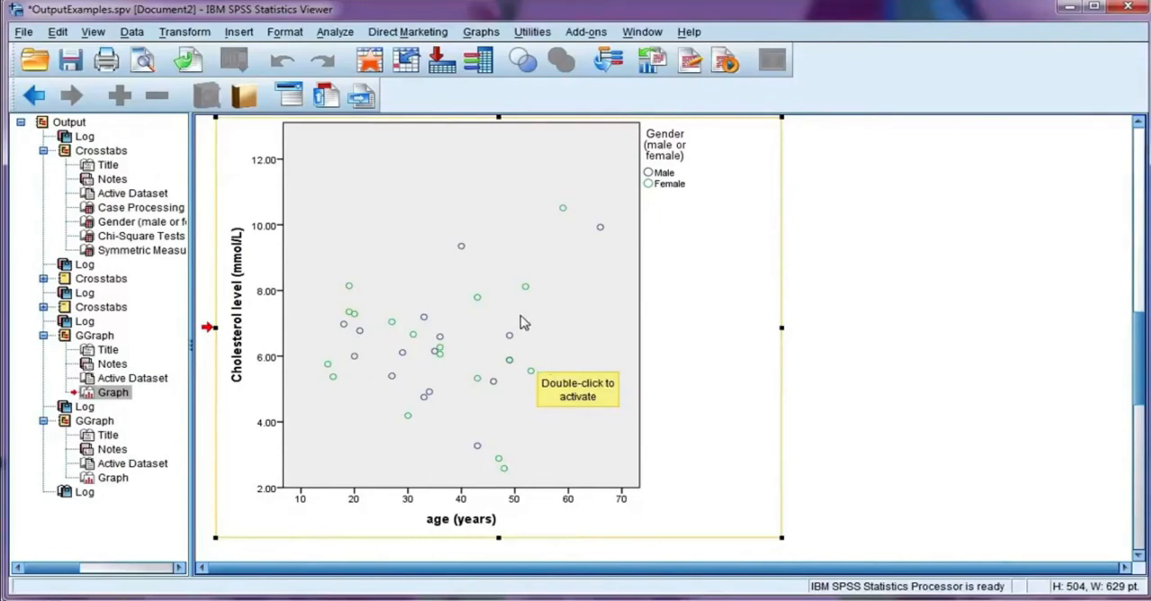
Step: Open the age and cholesterol scatterplot for editing and set its chart height to 275 points, keeping the aspect ratio
double_click(442, 310)
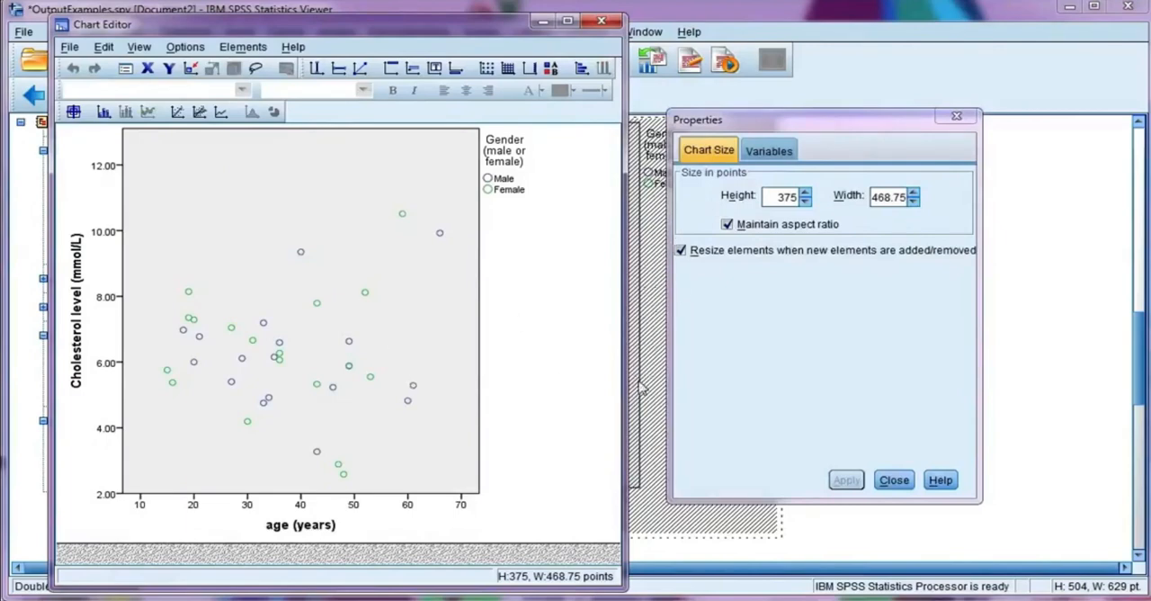
double_click(774, 196)
type("2")
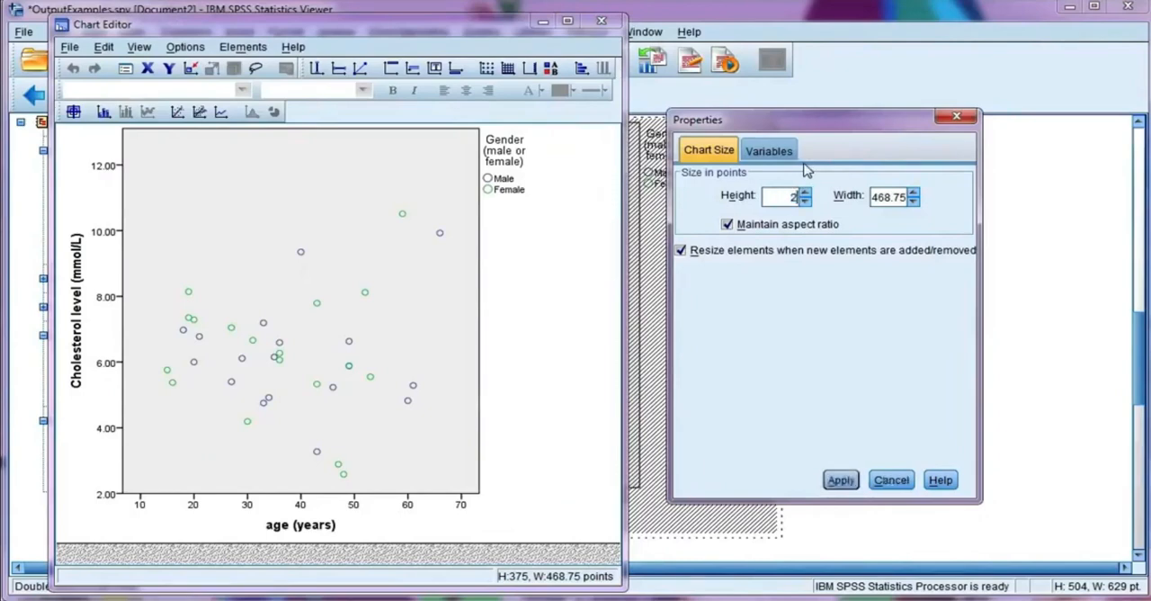
left_click(844, 481)
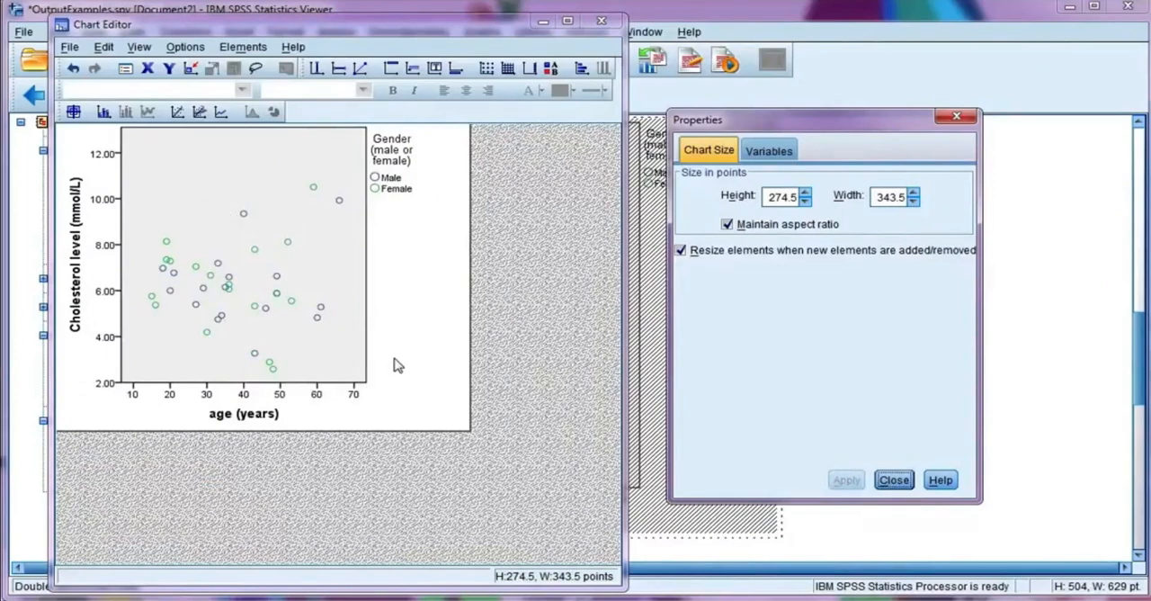
Step: Shorten the legend title to "Gender" by removing the bracketed text
left_click(405, 167)
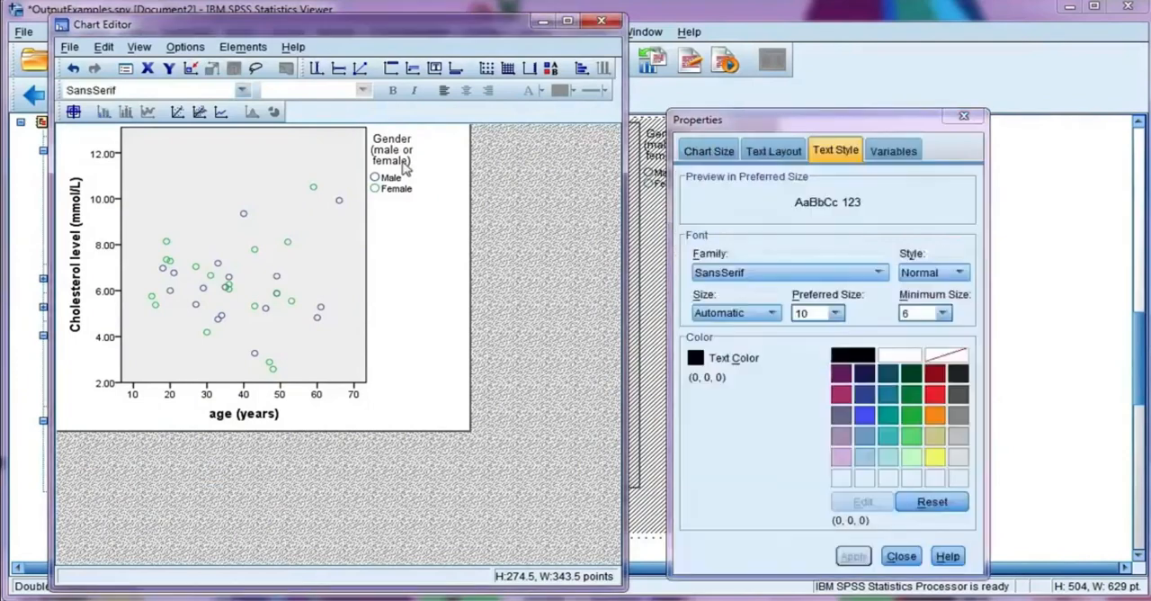
left_click(405, 164)
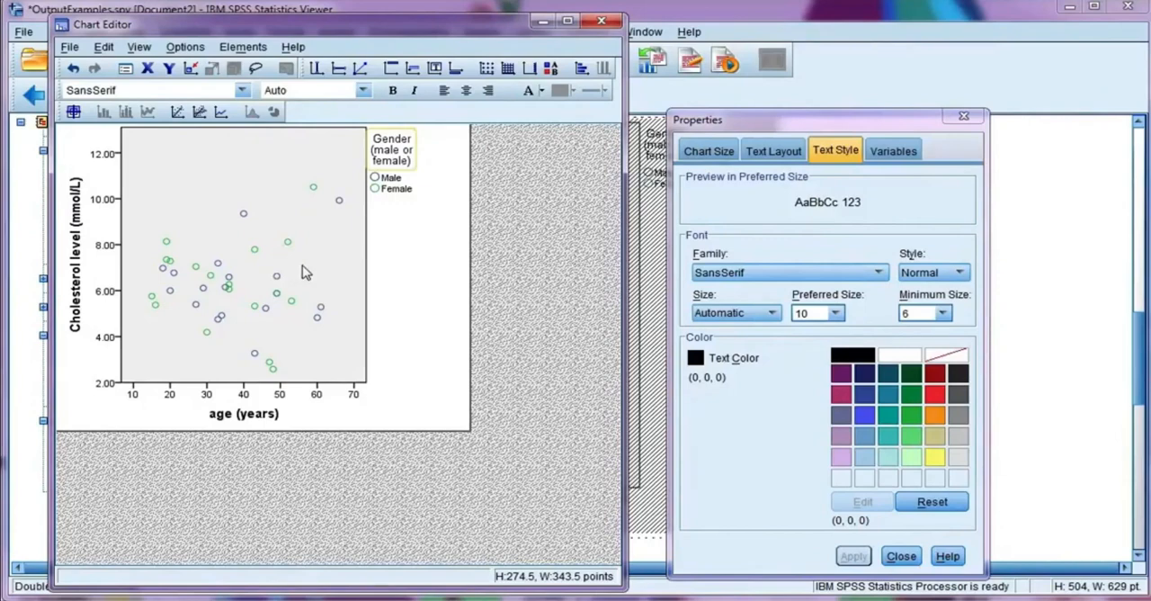
left_click(402, 155)
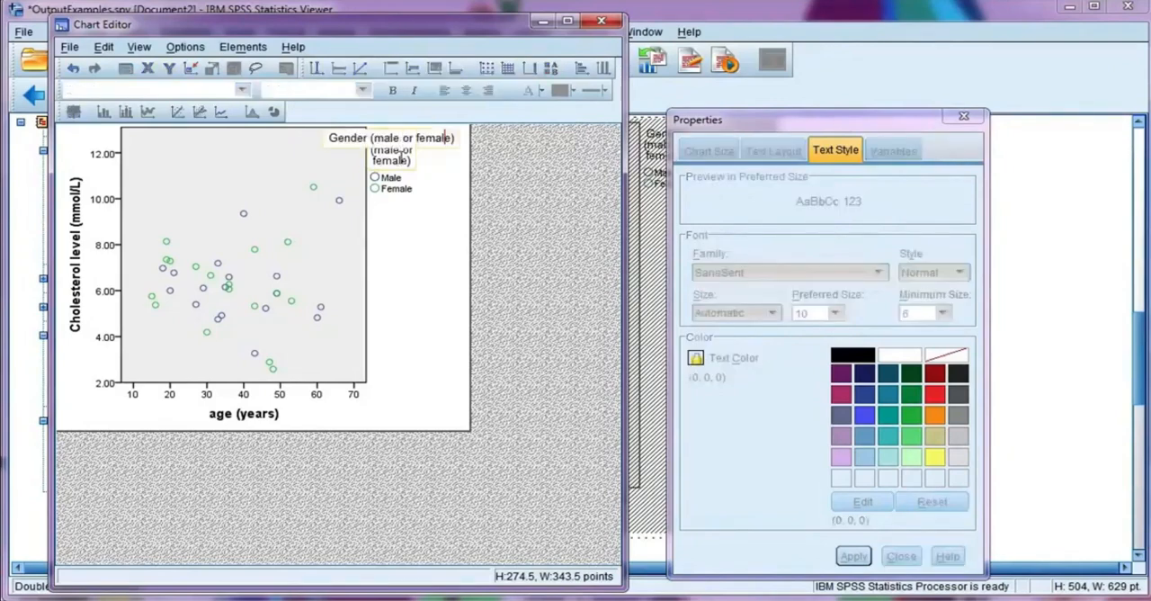
key("BackSpace")
key("BackSpace")
key("BackSpace")
key("BackSpace")
key("BackSpace")
key("BackSpace")
key("BackSpace")
key("BackSpace")
key("BackSpace")
key("BackSpace")
key("BackSpace")
key("BackSpace")
key("BackSpace")
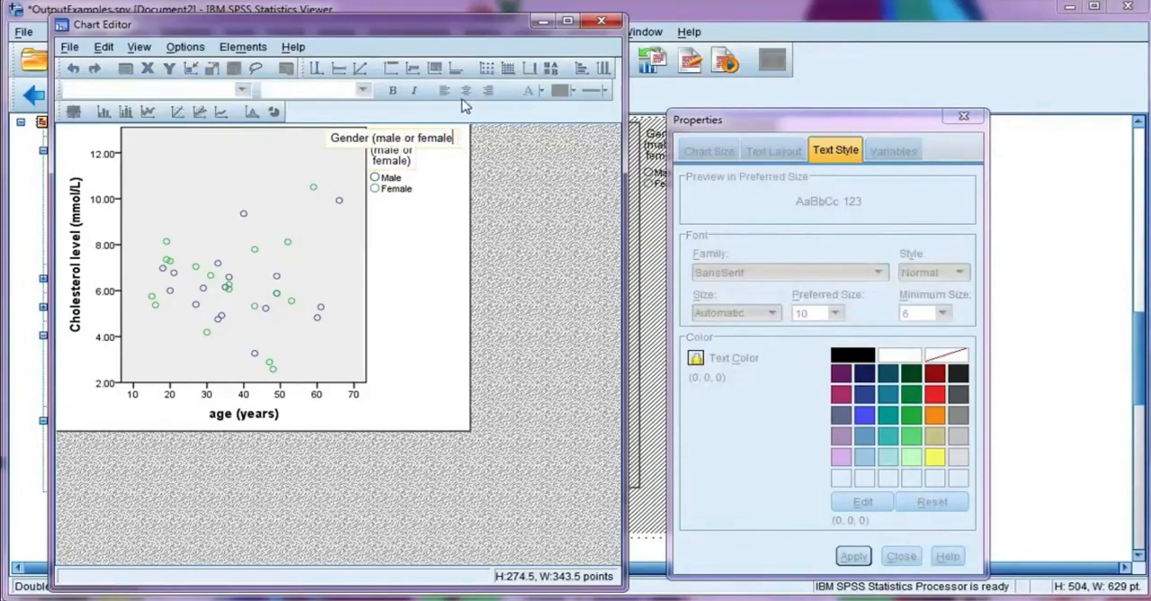
key("BackSpace")
key("BackSpace")
key("BackSpace")
key("BackSpace")
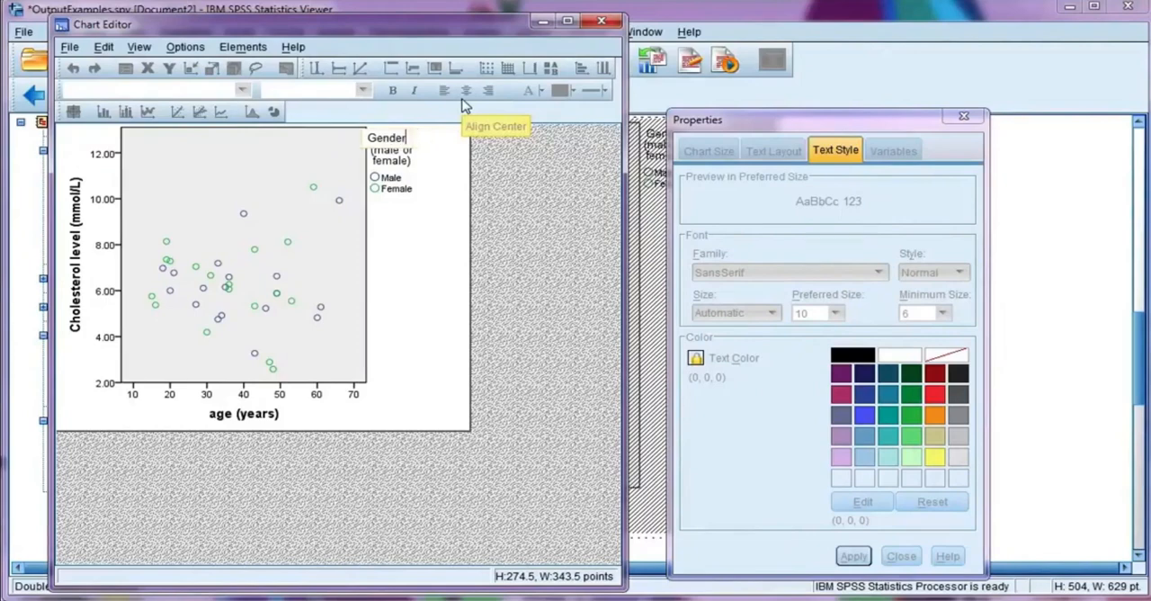
key("Return")
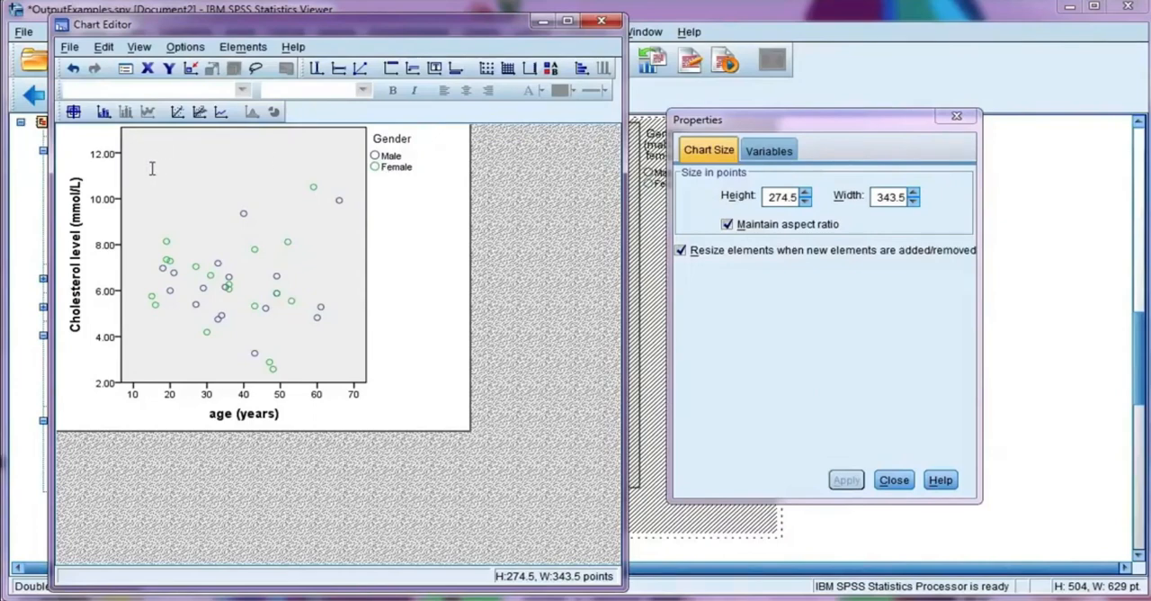
Step: Move the whole Gender legend inside the plot area, into its empty upper-left corner
left_click(402, 142)
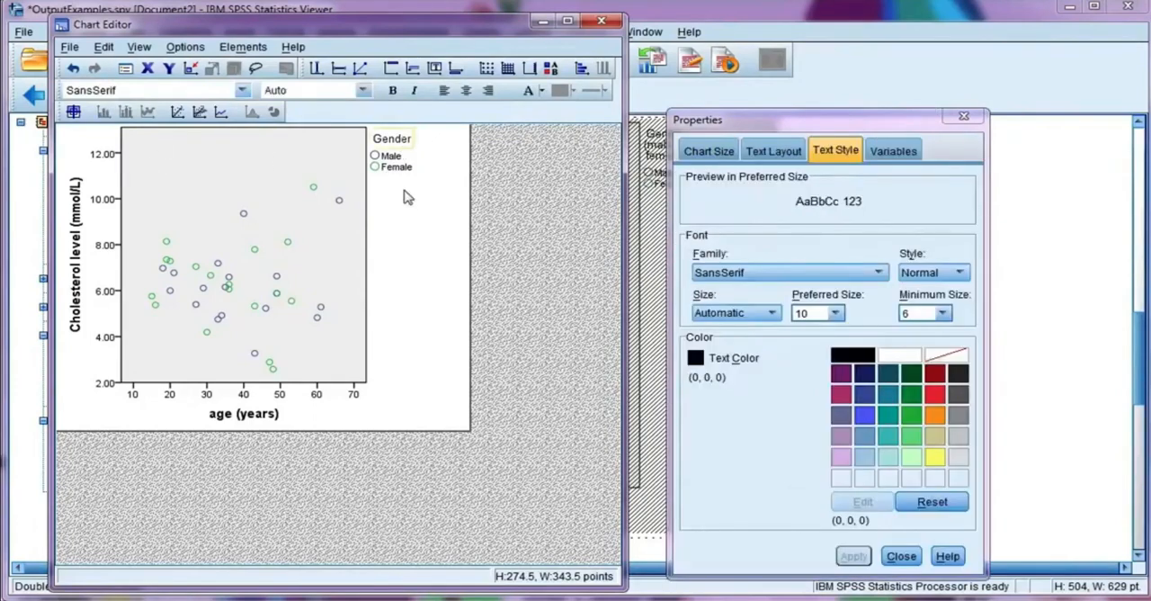
left_click(410, 175)
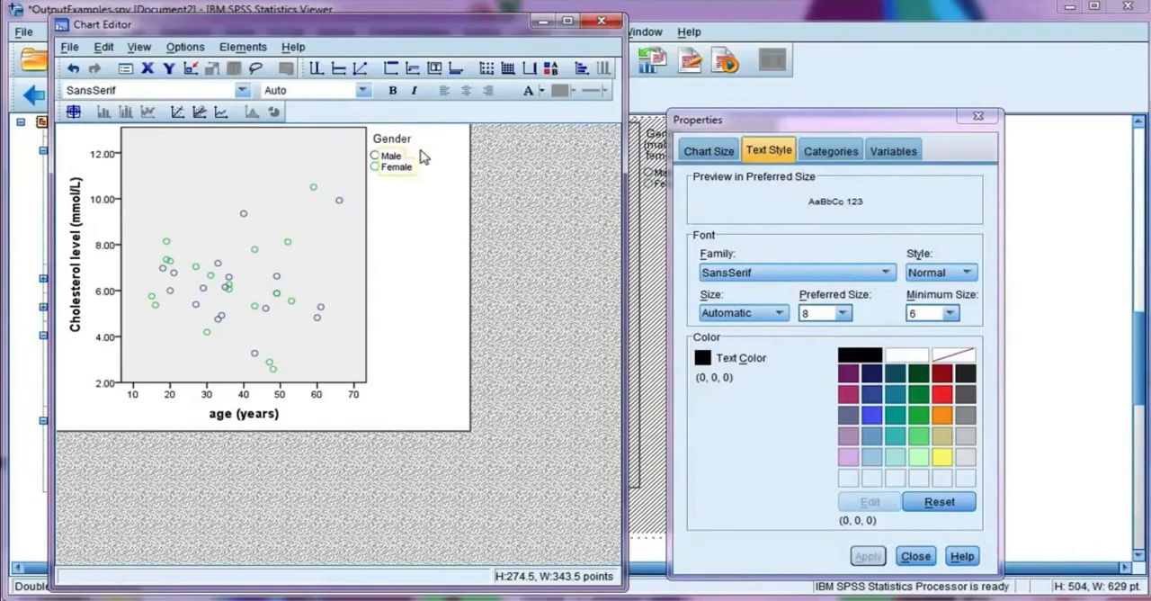
left_click(422, 156)
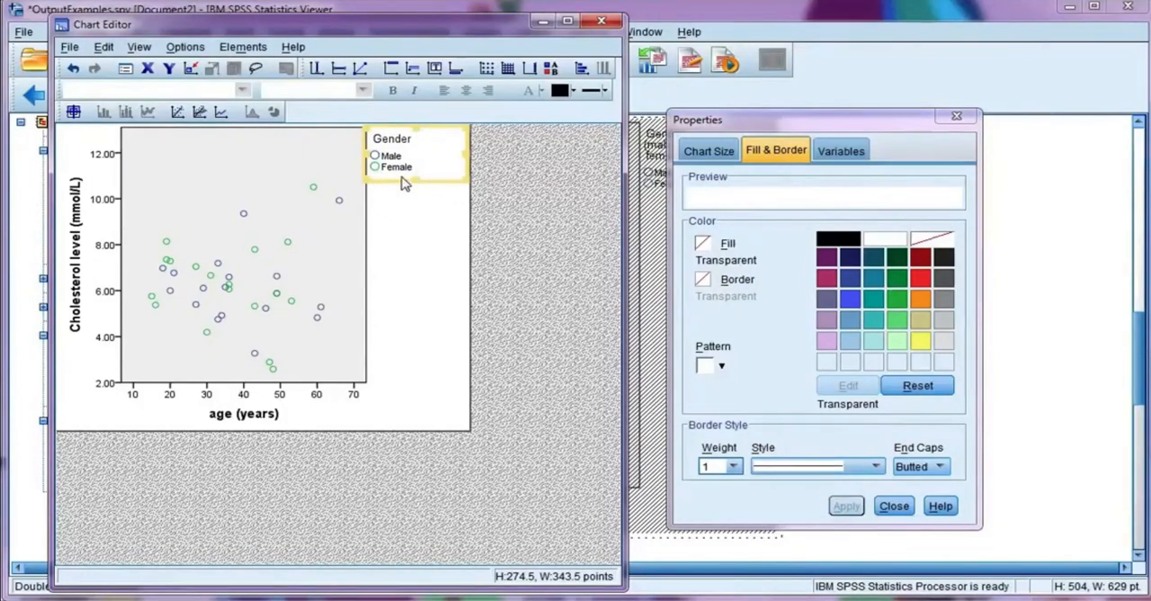
left_click(404, 184)
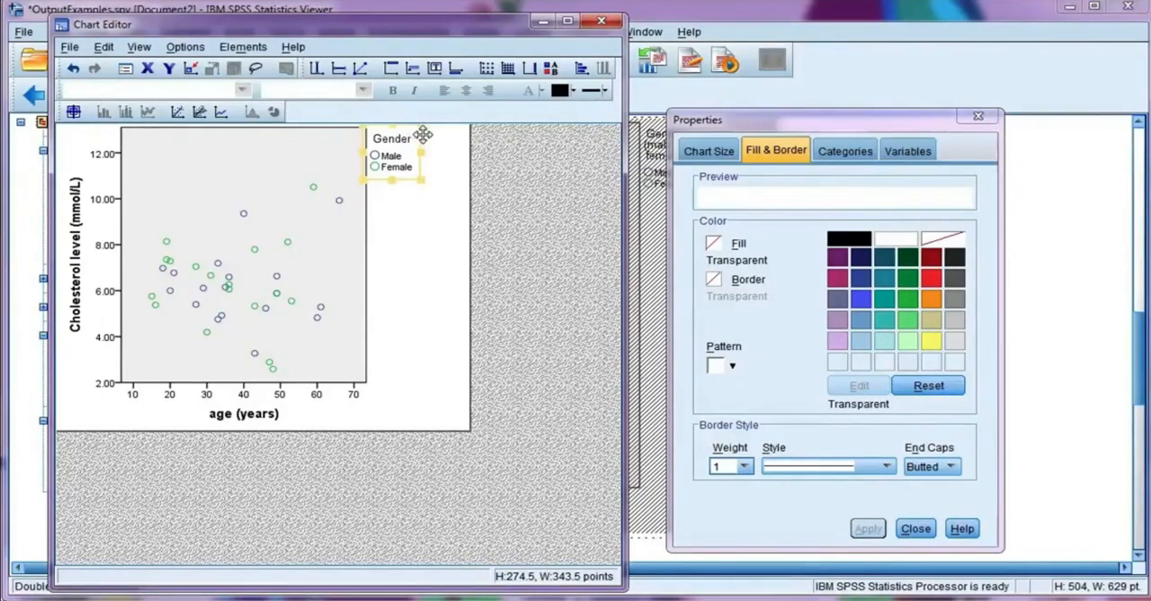
left_click_drag(422, 134, 189, 140)
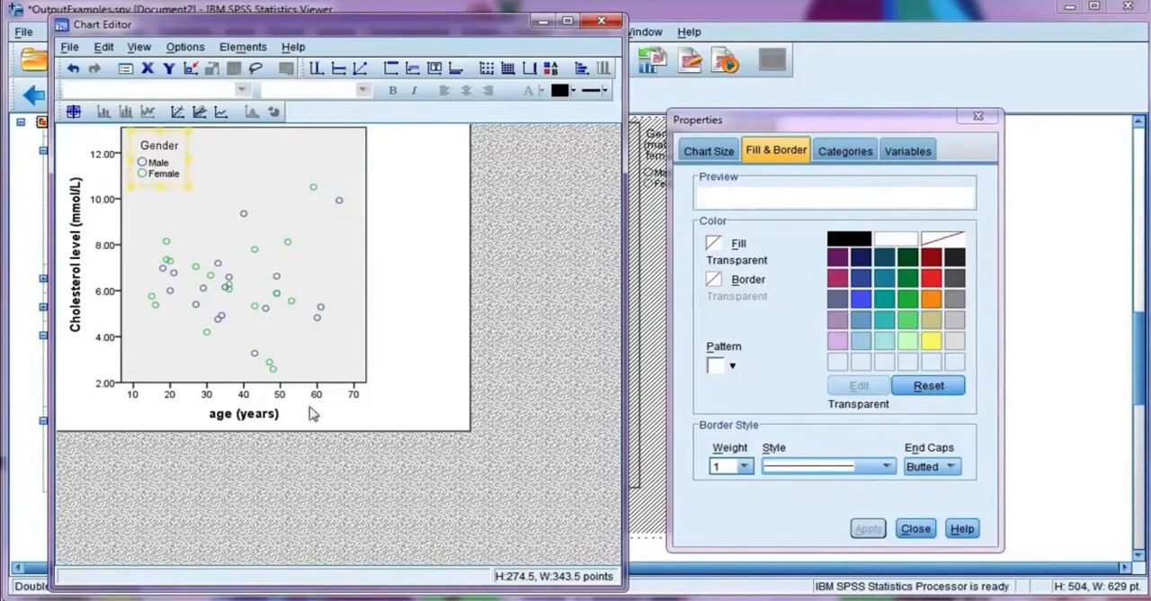
Step: Capitalise the first letter of the horizontal axis title so it reads "Age (years)"
left_click(226, 418)
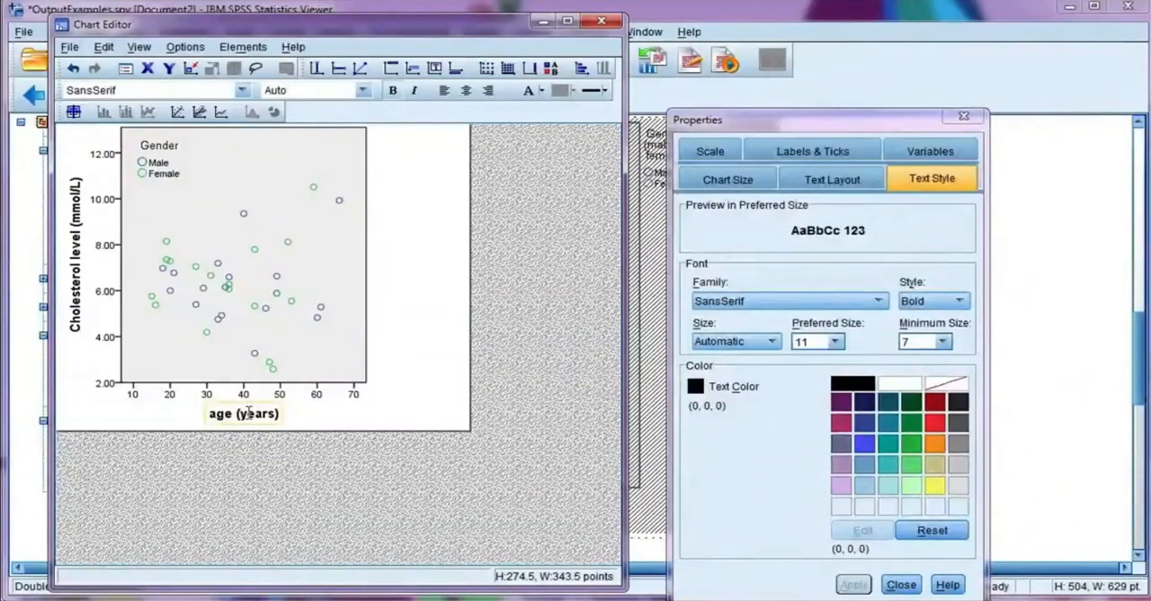
left_click(210, 413)
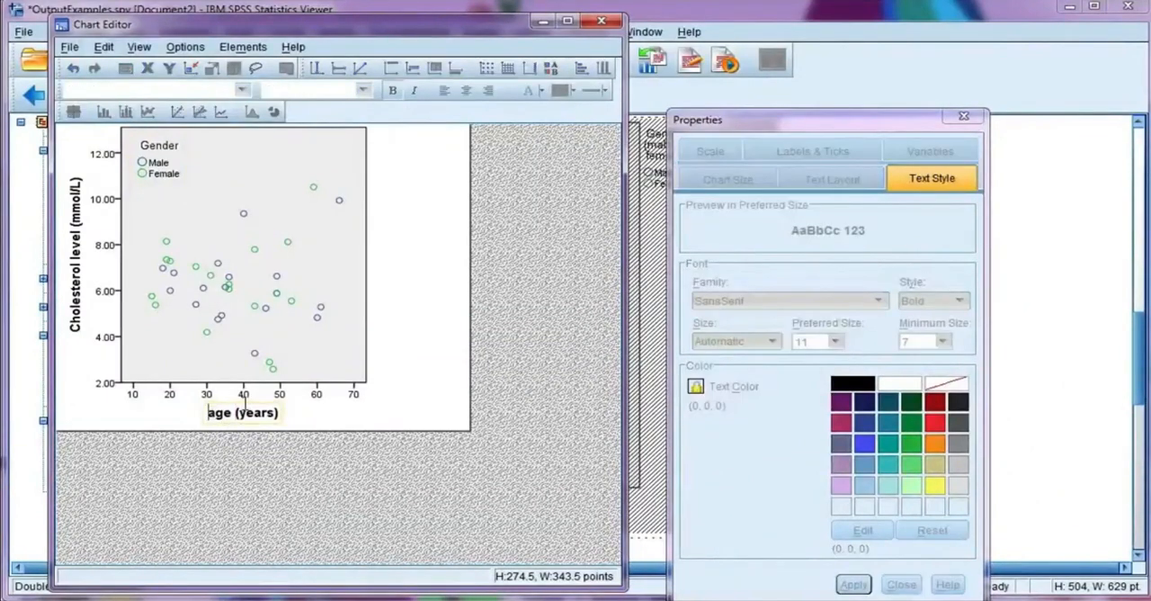
key("shift+Right")
left_click(389, 272)
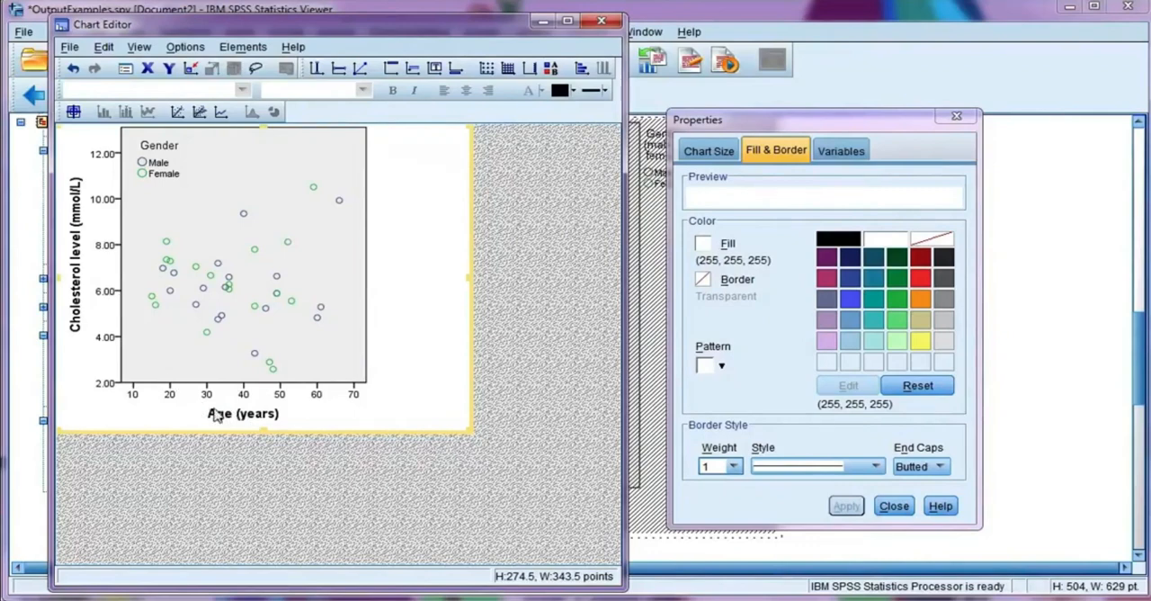
Step: Fill only the Male markers with light blue (122, 170, 213) and apply it
left_click(318, 309)
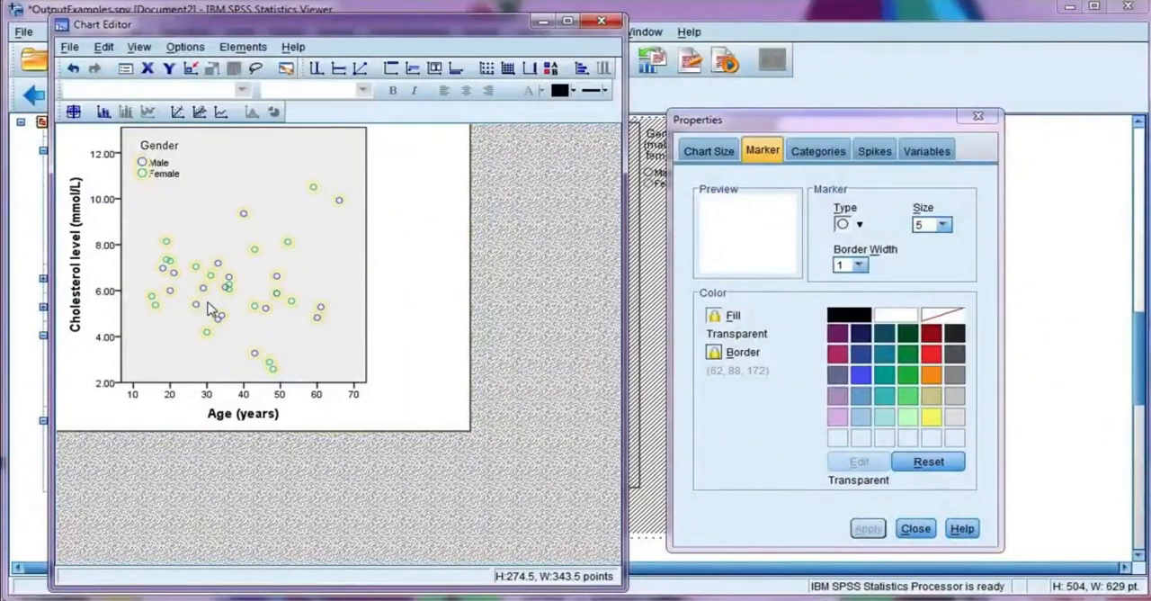
left_click(278, 276)
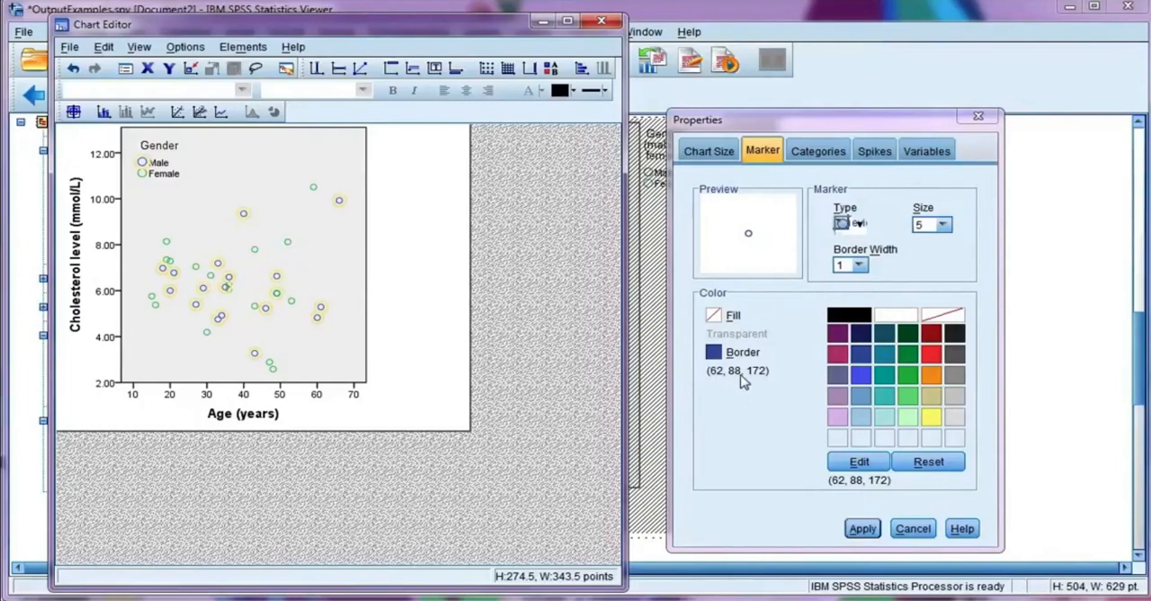
left_click(714, 316)
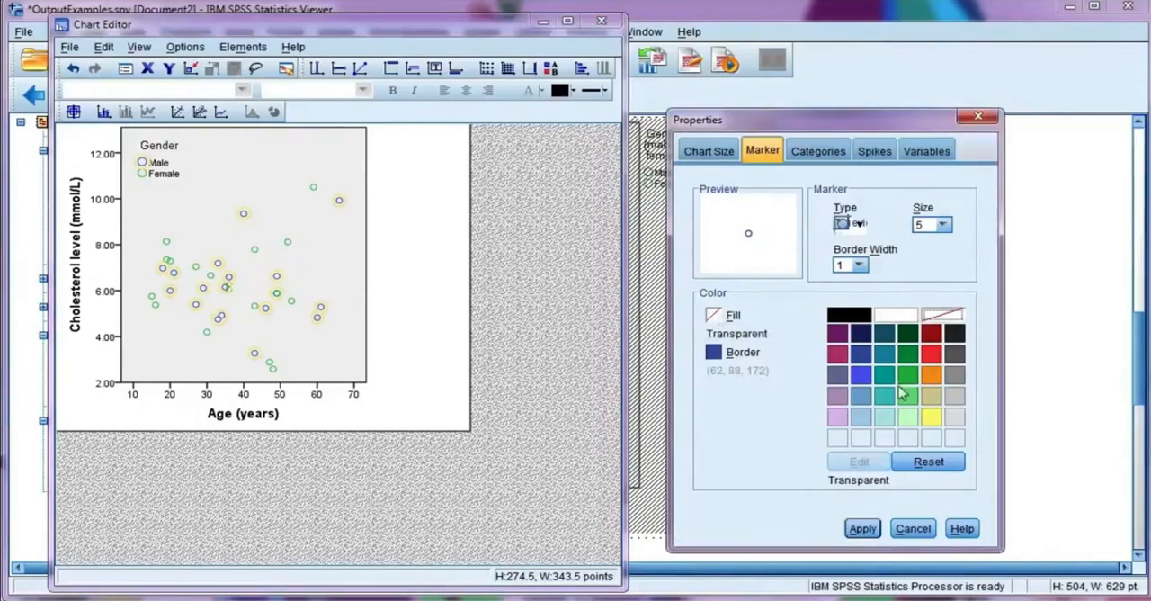
left_click(862, 398)
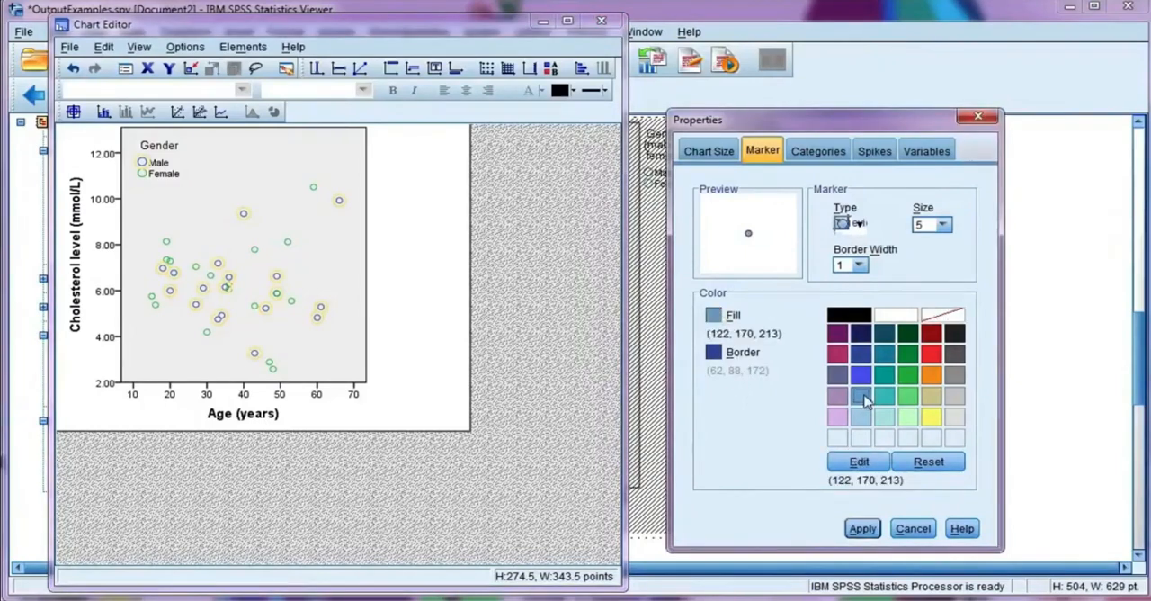
left_click(865, 529)
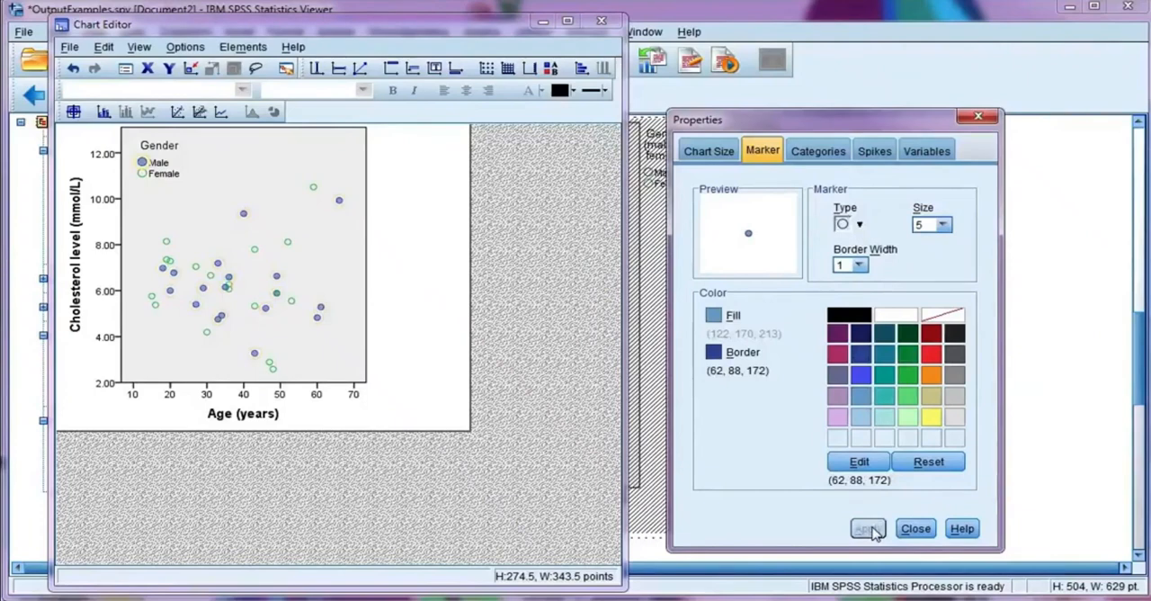
Step: Change the Male markers to upward-pointing triangles of size 8 and apply both settings
left_click(852, 225)
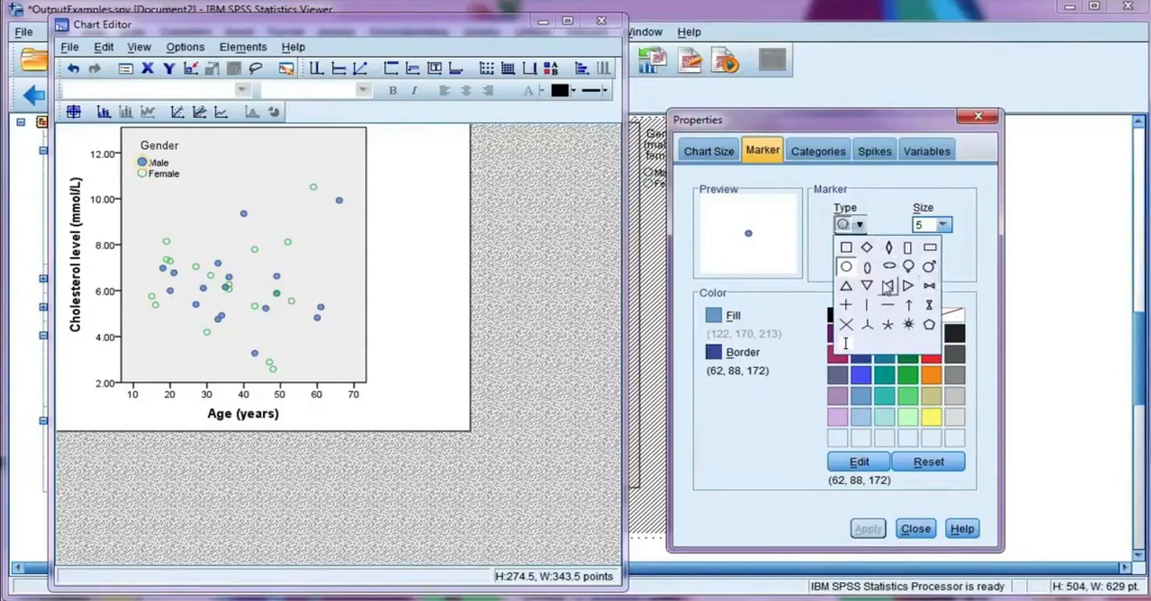
left_click(850, 286)
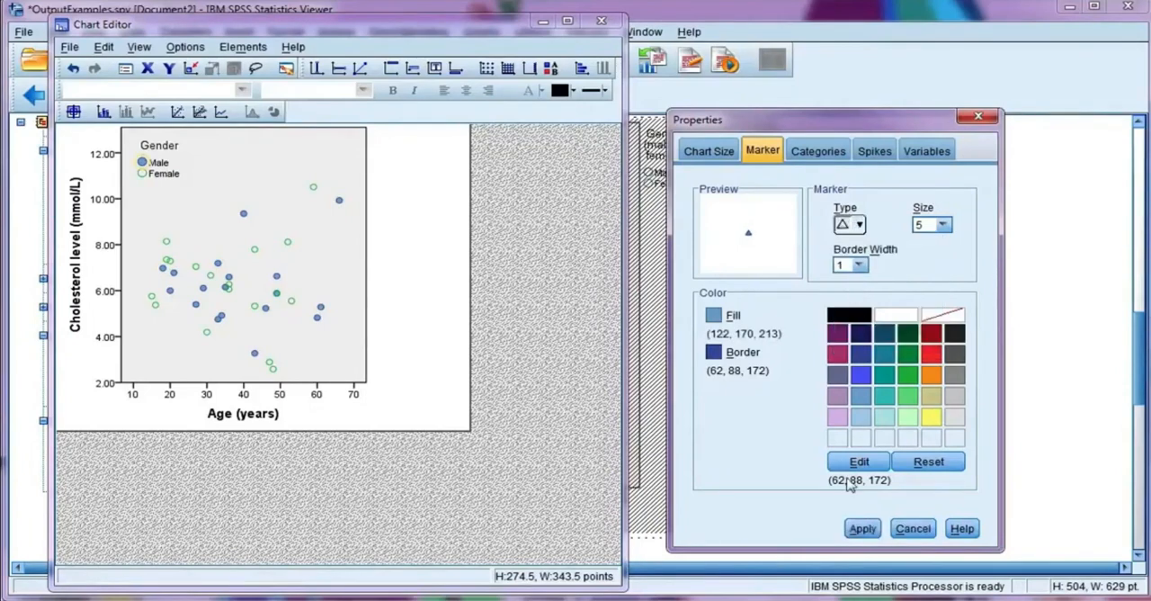
left_click(866, 528)
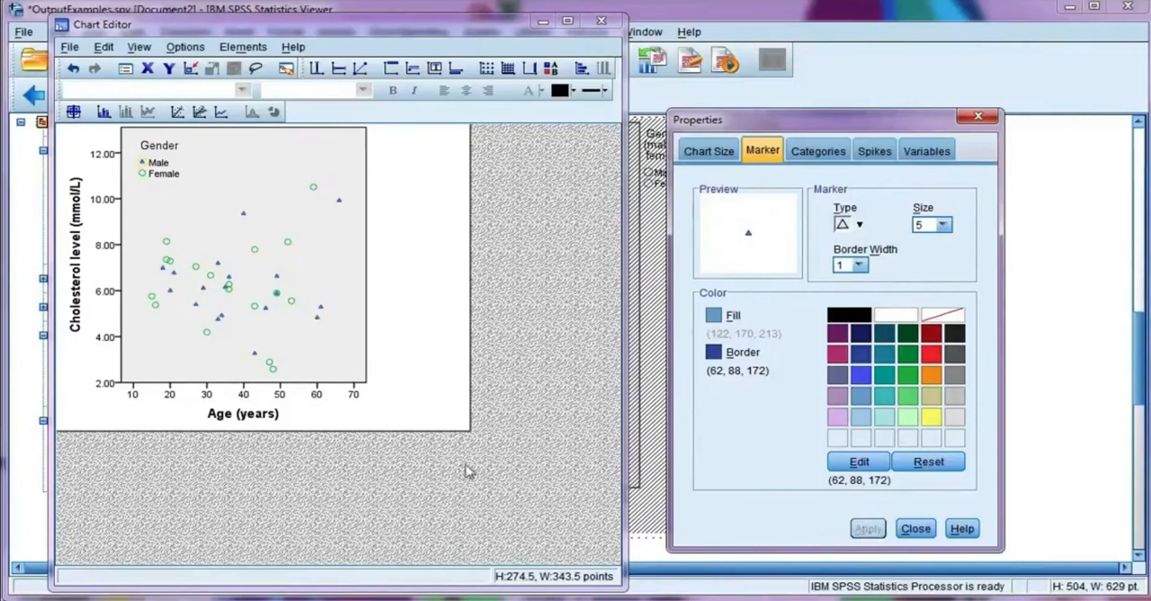
left_click(942, 225)
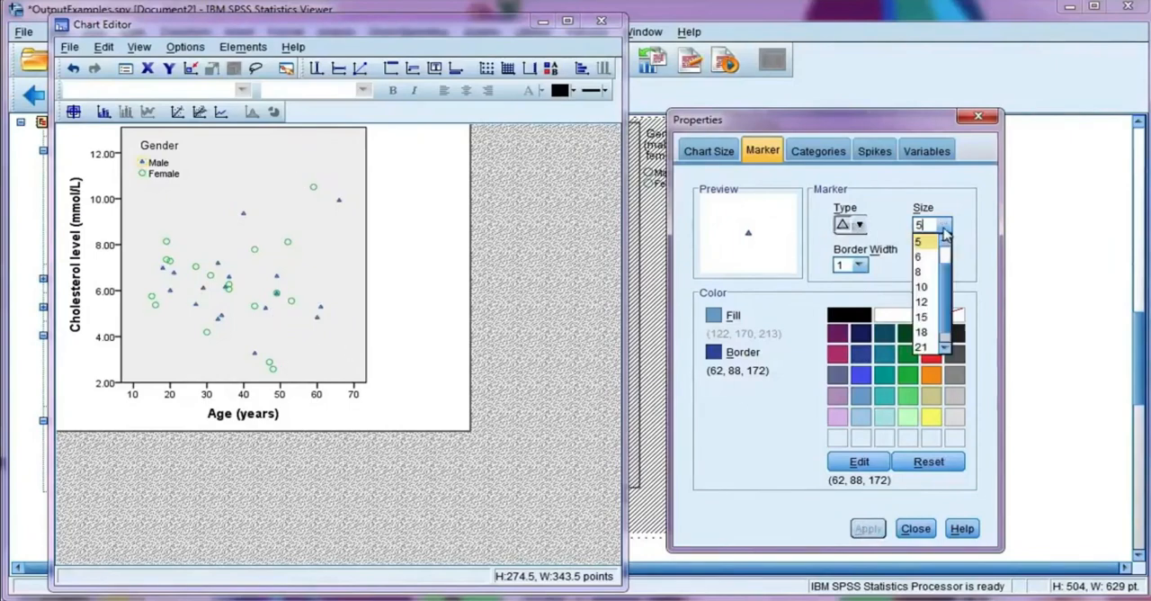
left_click(930, 273)
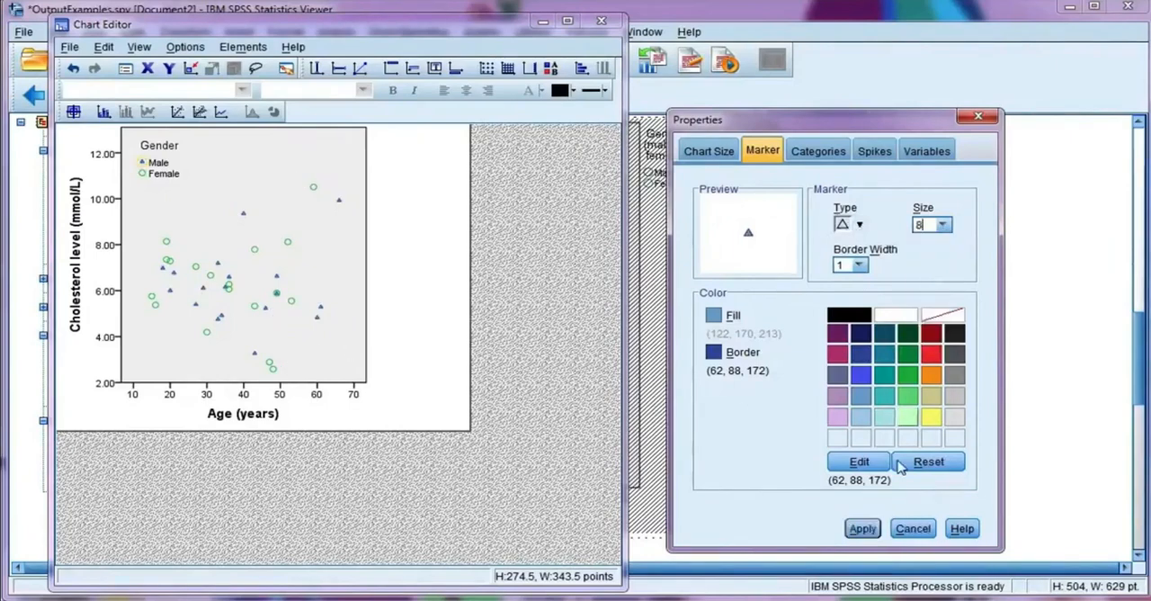
left_click(867, 529)
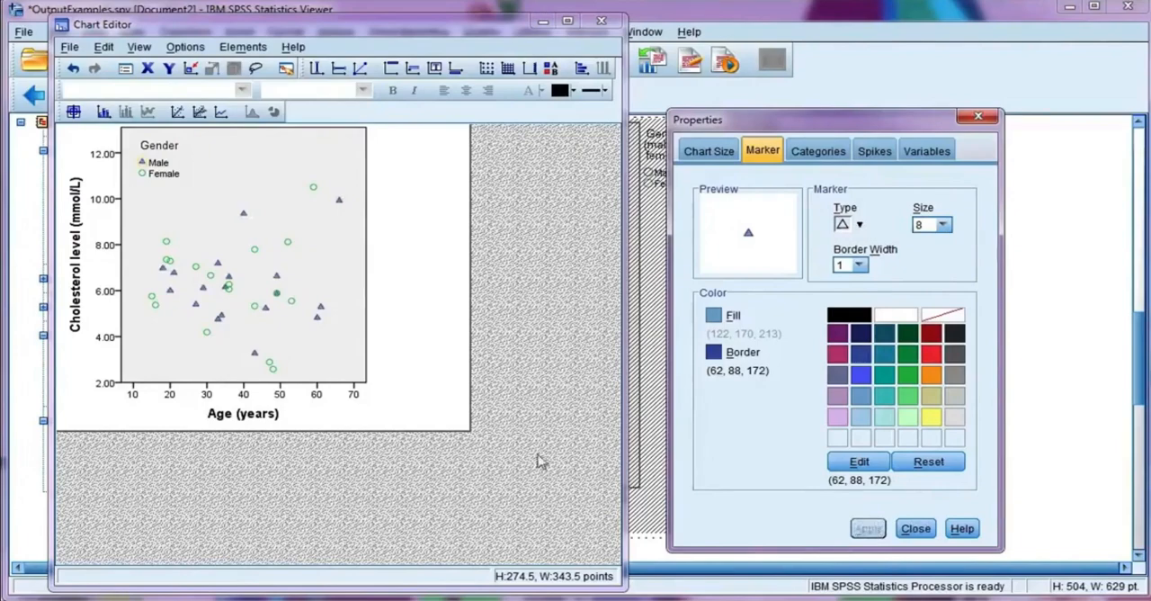
Step: Fill only the Female markers with green (46, 184, 72), give them a dark green border (13, 141, 70), and apply both colours
left_click(291, 317)
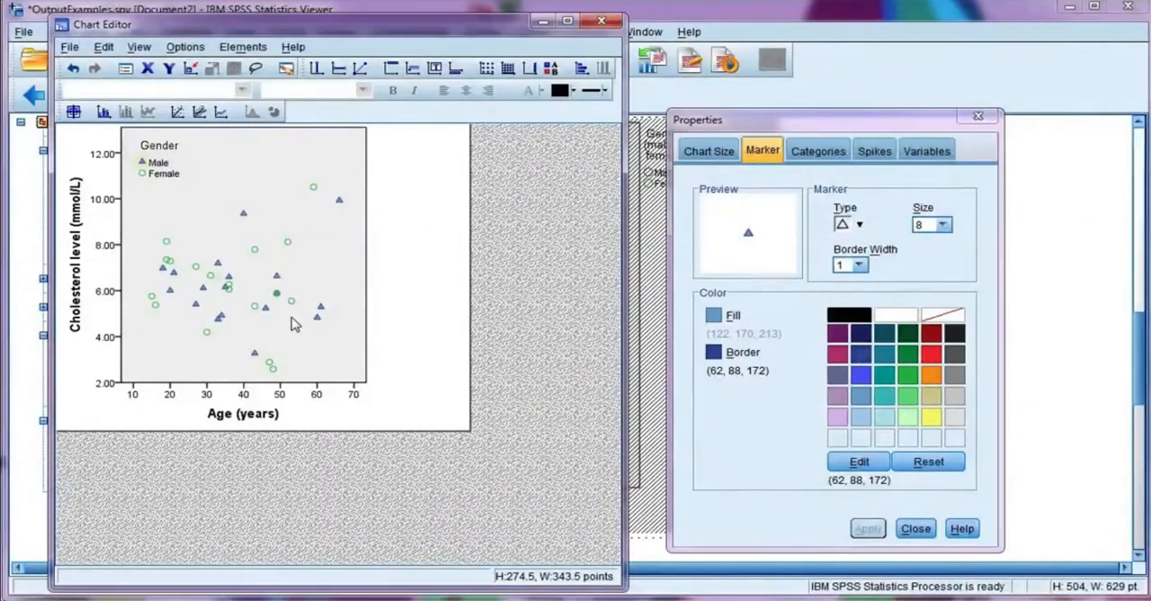
left_click(291, 320)
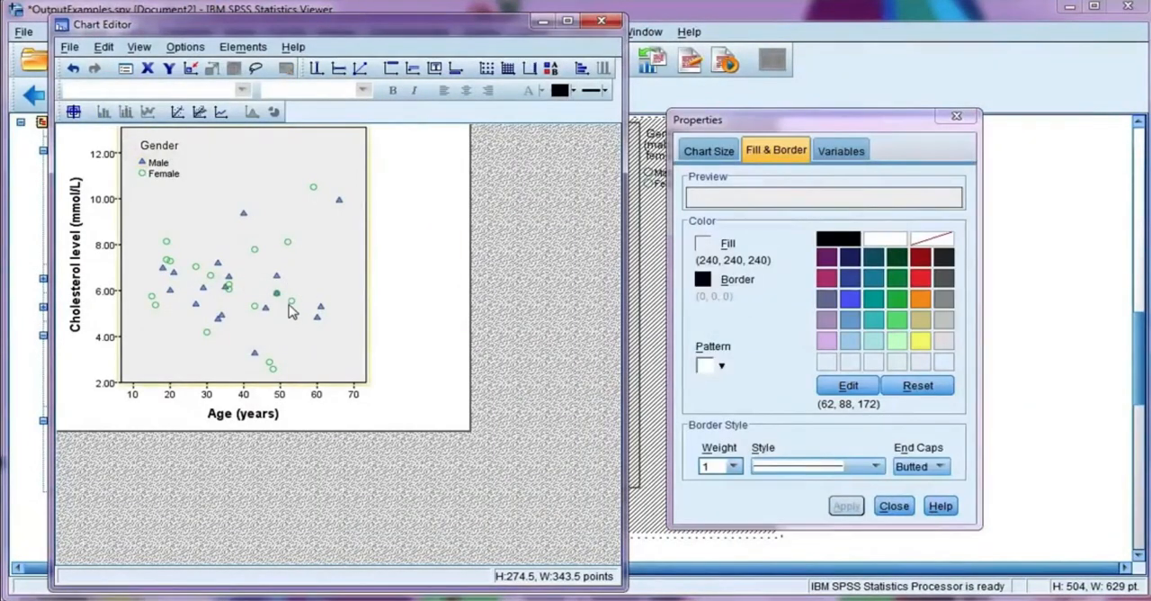
left_click(292, 309)
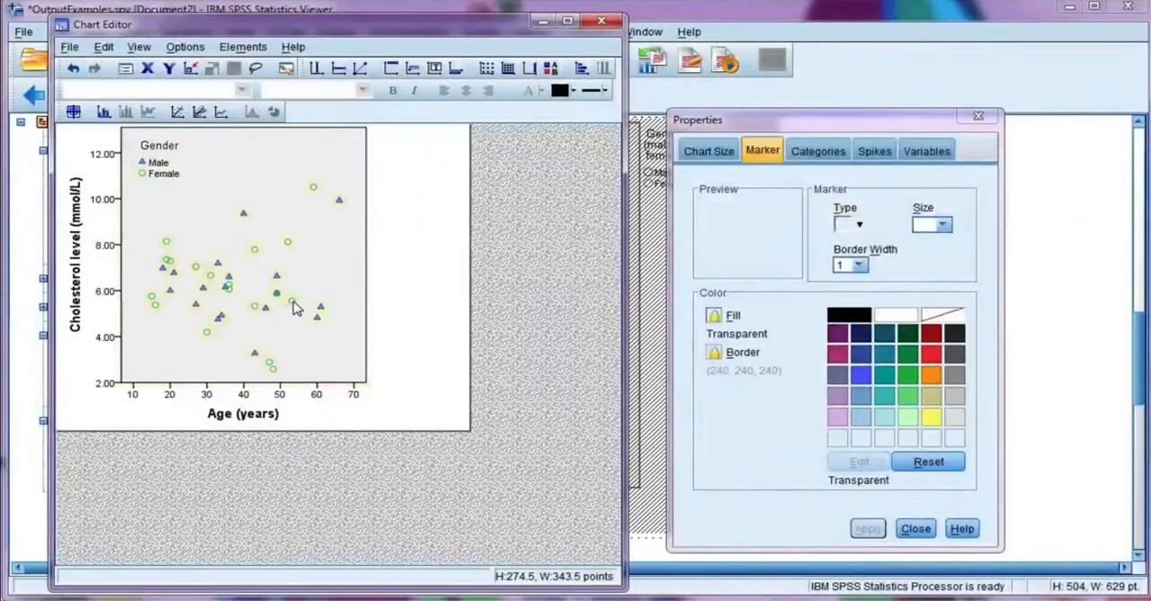
left_click(907, 395)
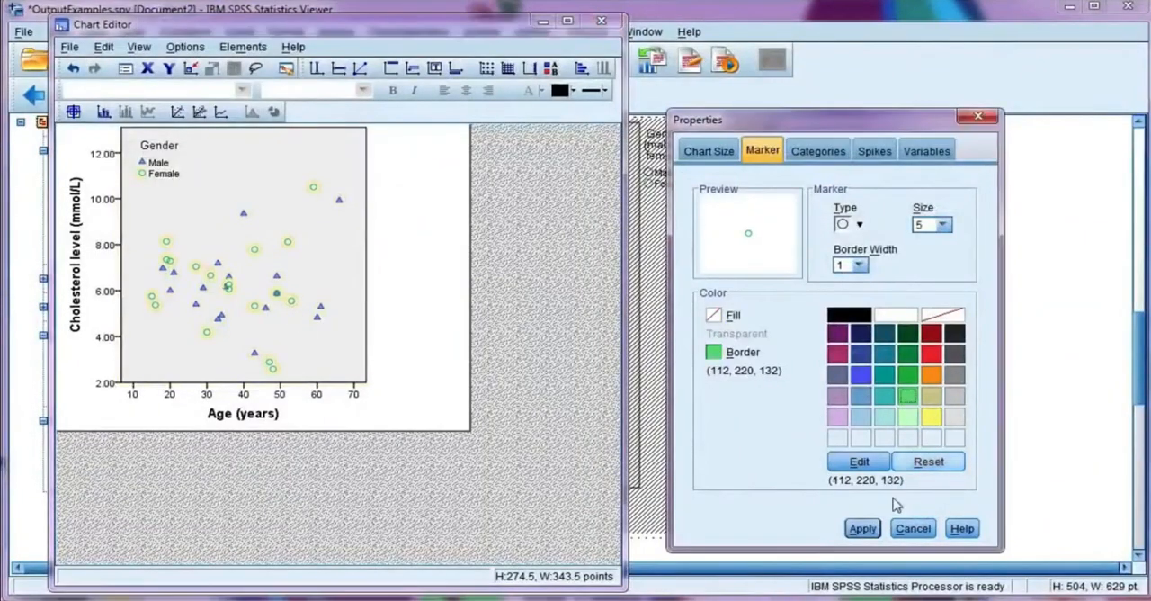
left_click(863, 528)
left_click(714, 314)
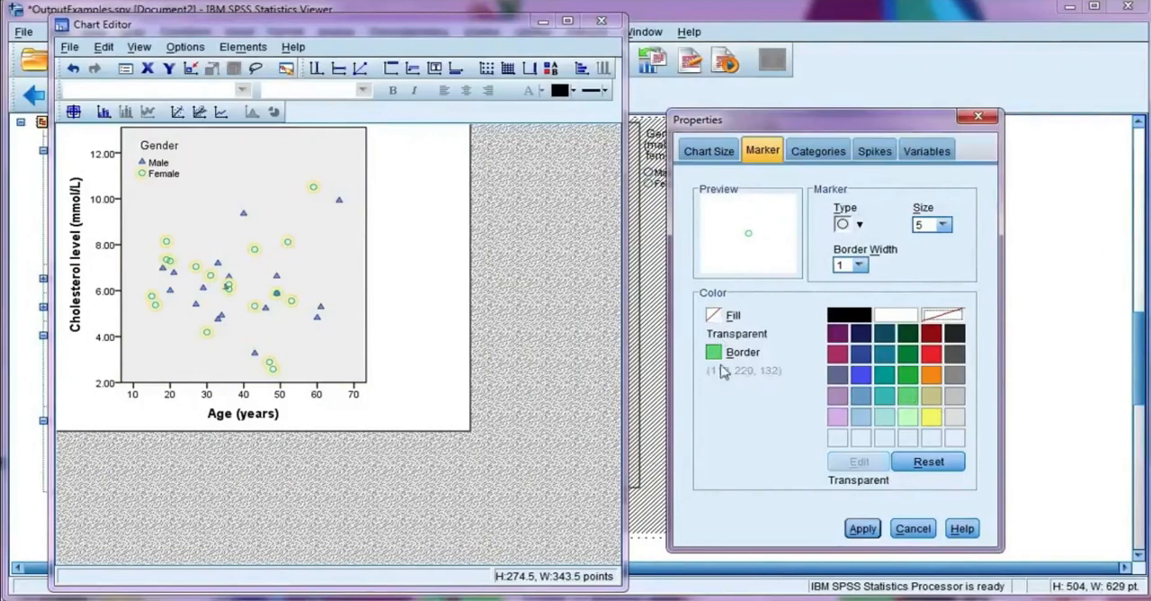
left_click(910, 376)
left_click(719, 352)
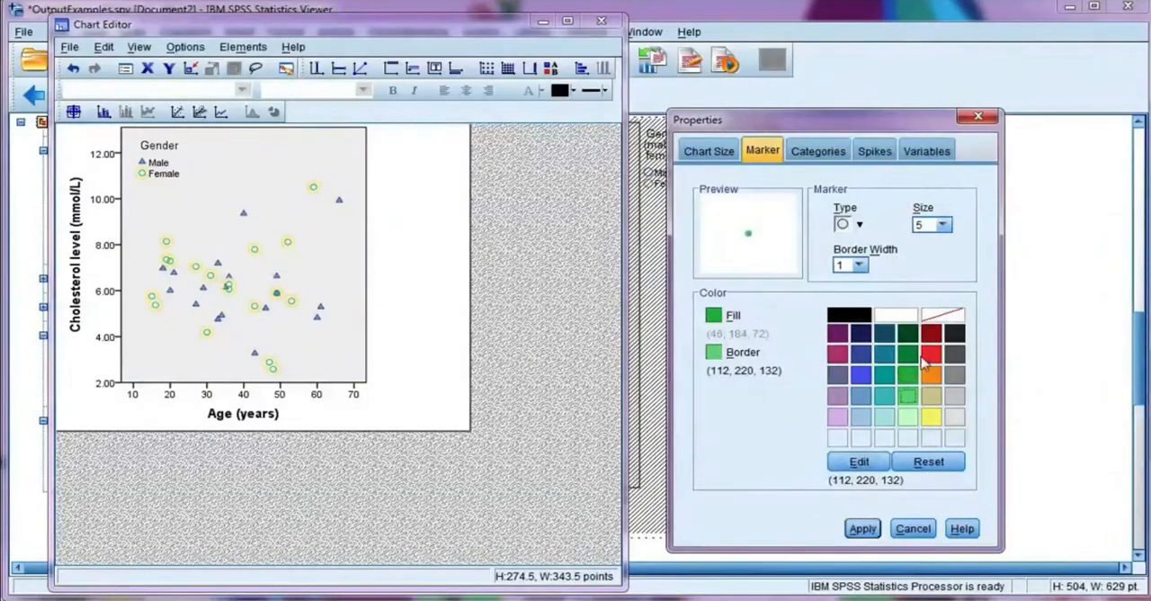
left_click(908, 354)
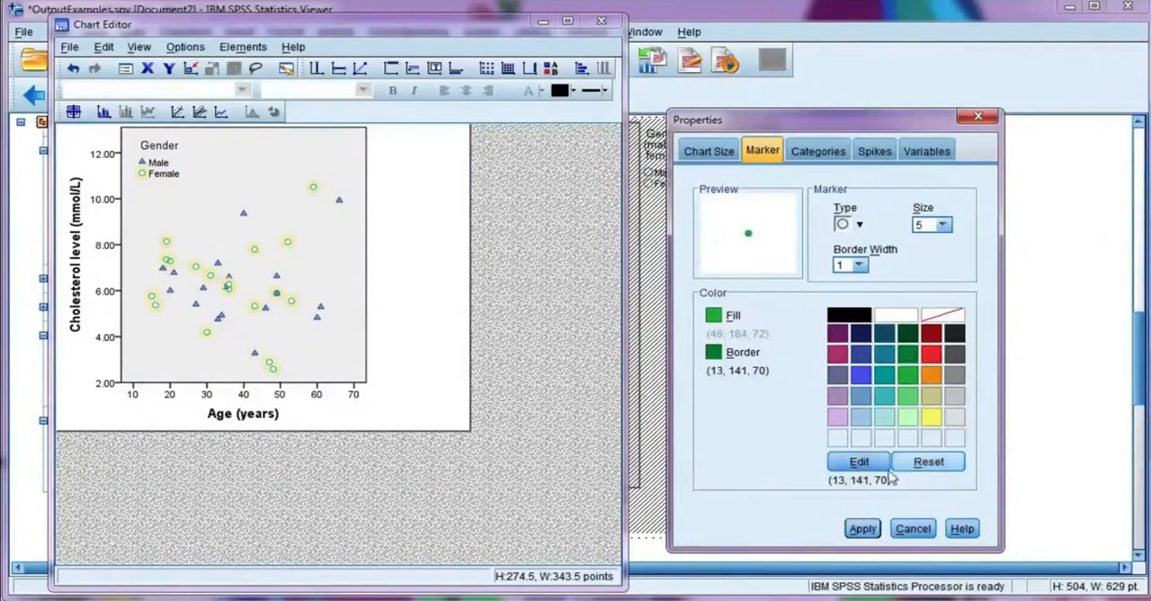
left_click(864, 529)
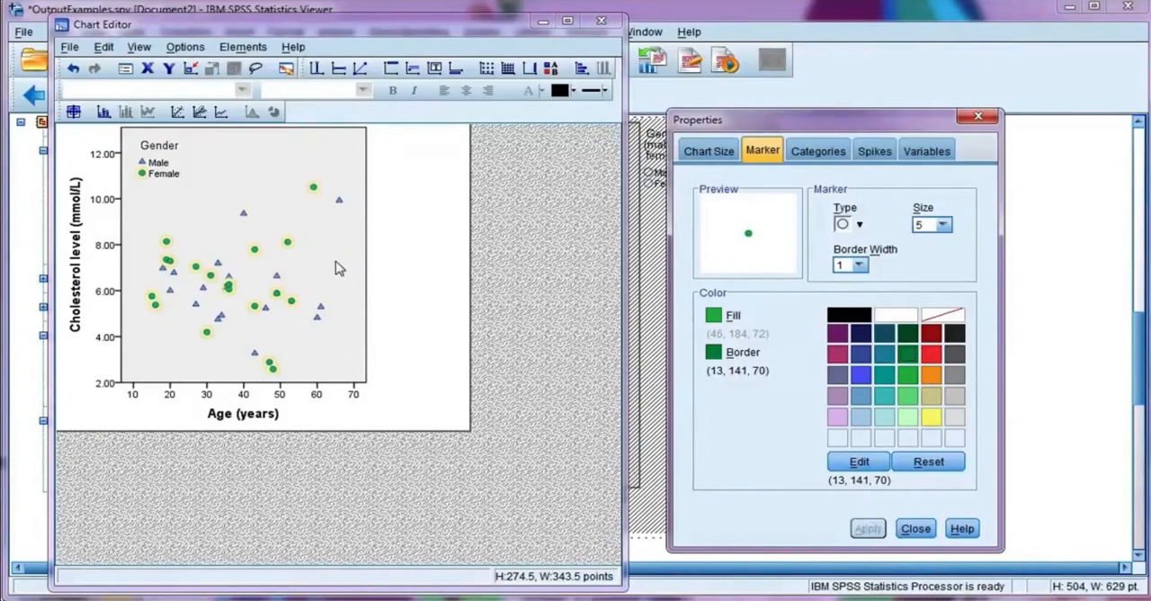
left_click(434, 344)
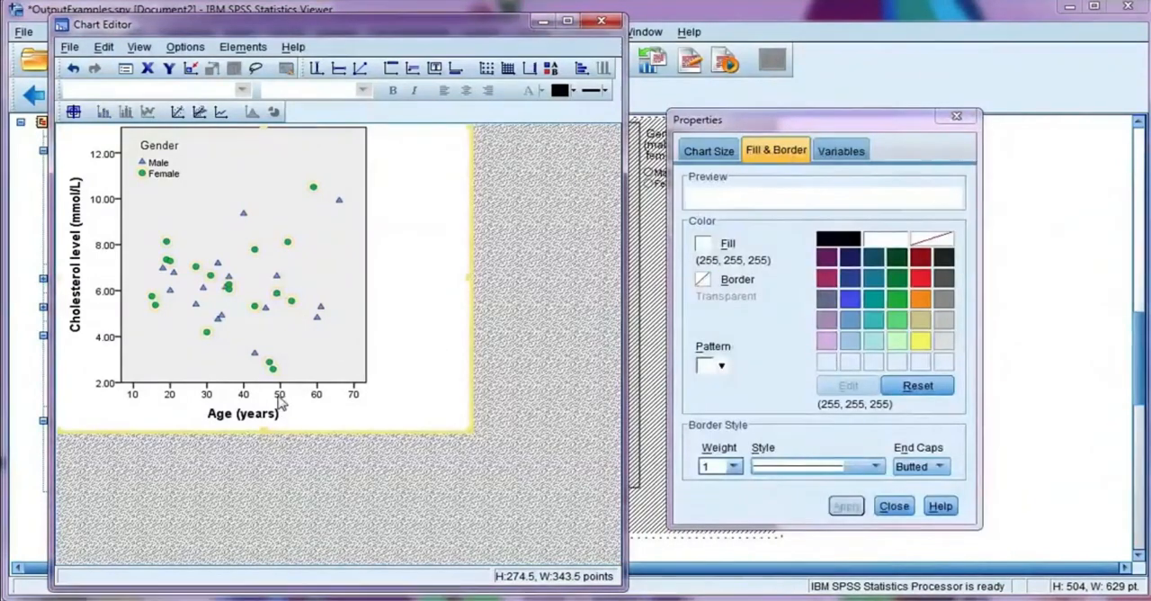
Step: Change the font family of the horizontal axis number labels to Calibri and apply it
left_click(281, 397)
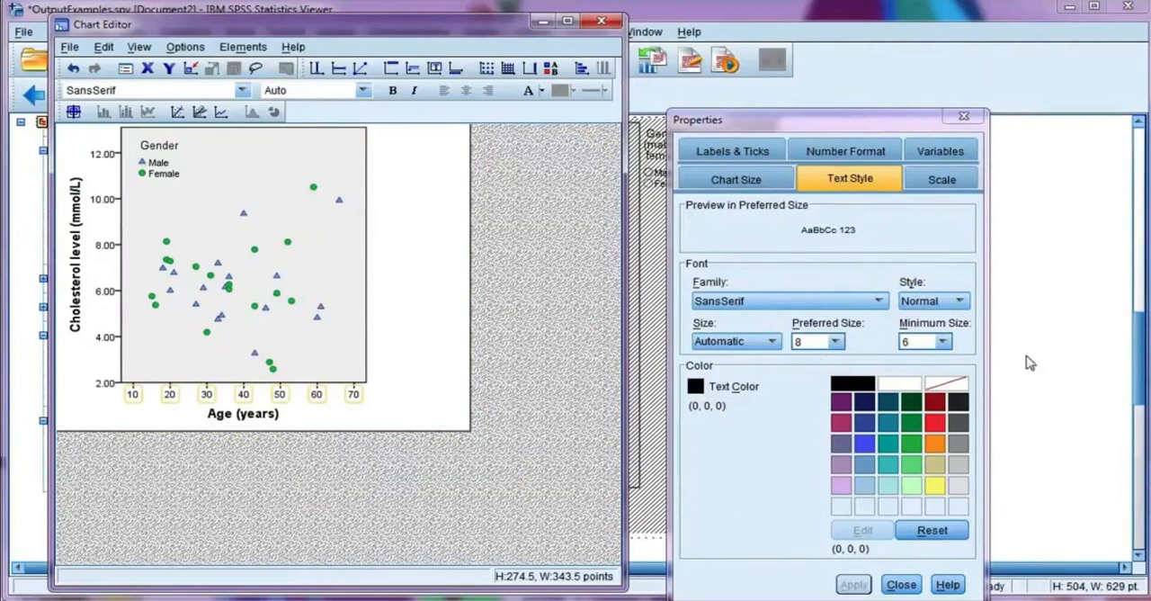
left_click(908, 341)
left_click(732, 306)
key("c")
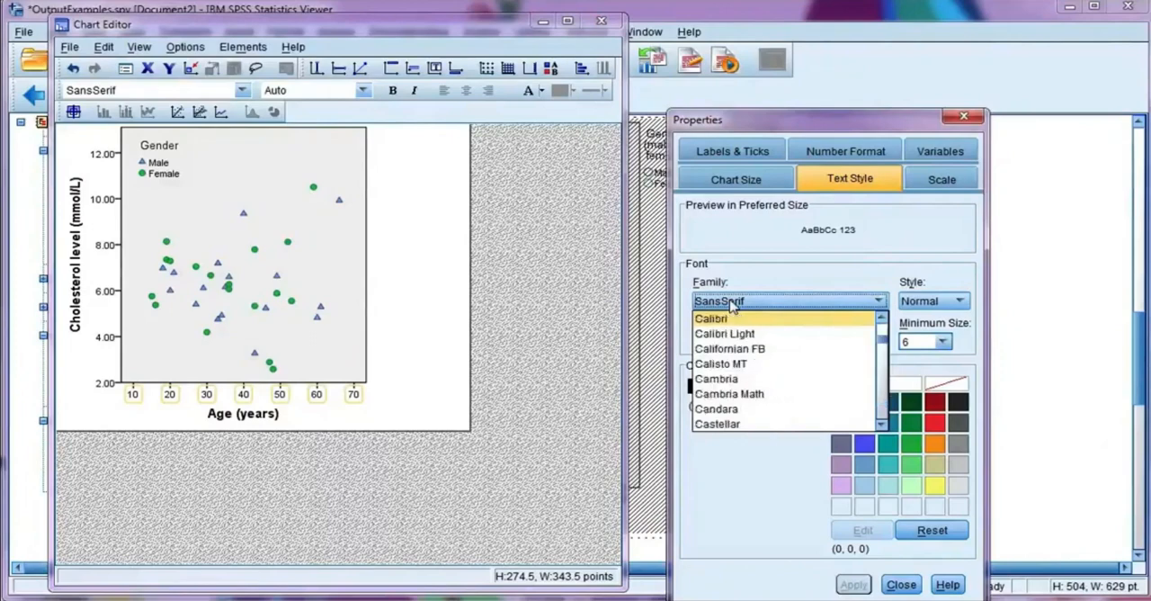
key("a")
key("c")
left_click(740, 322)
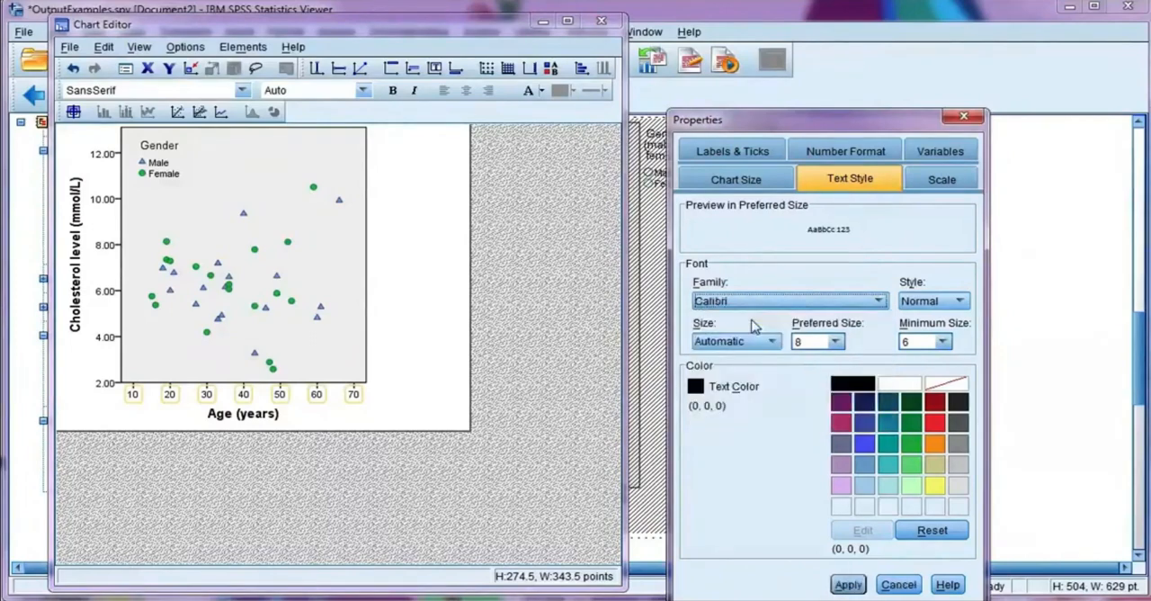
left_click(843, 584)
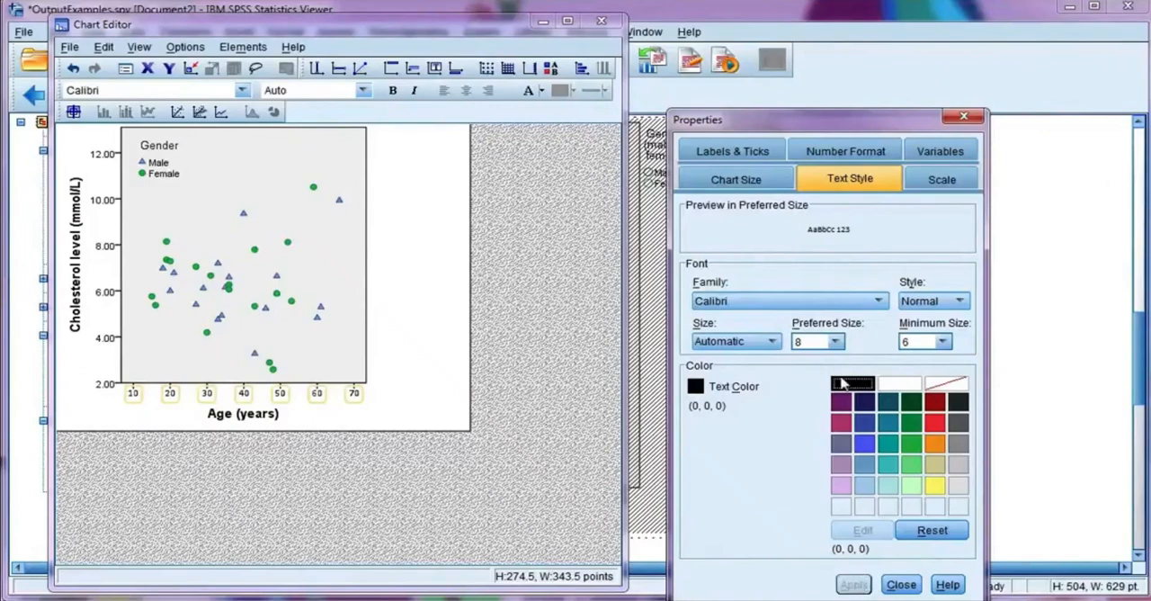
Step: Review the scale settings of the Age axis and the Cholesterol level axis, then close, reopen and reposition the Properties window
left_click(951, 181)
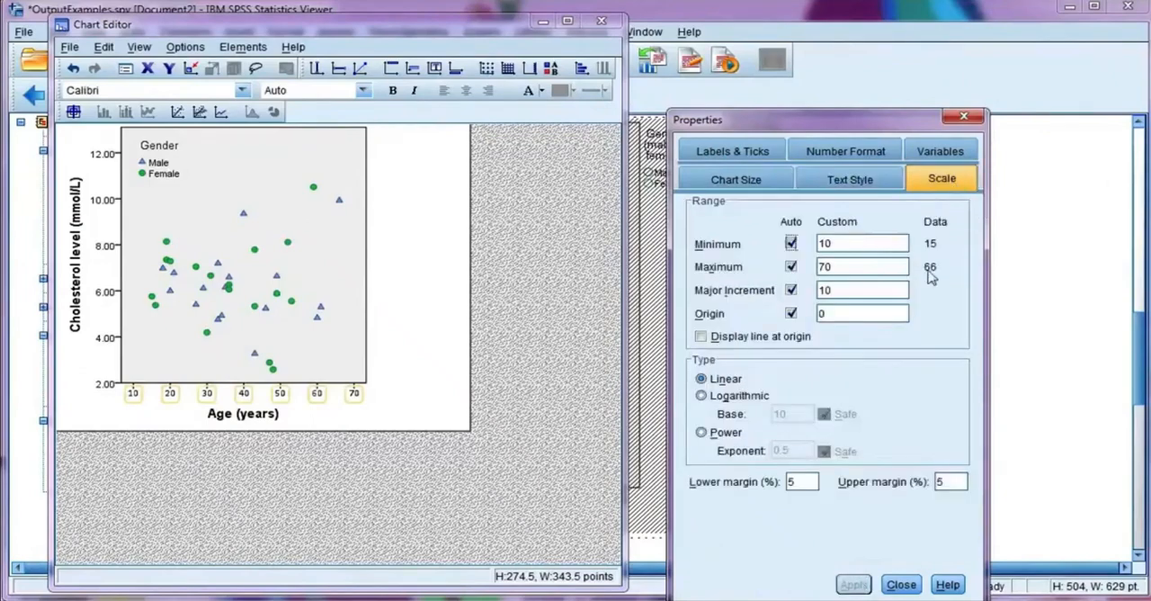
left_click(106, 301)
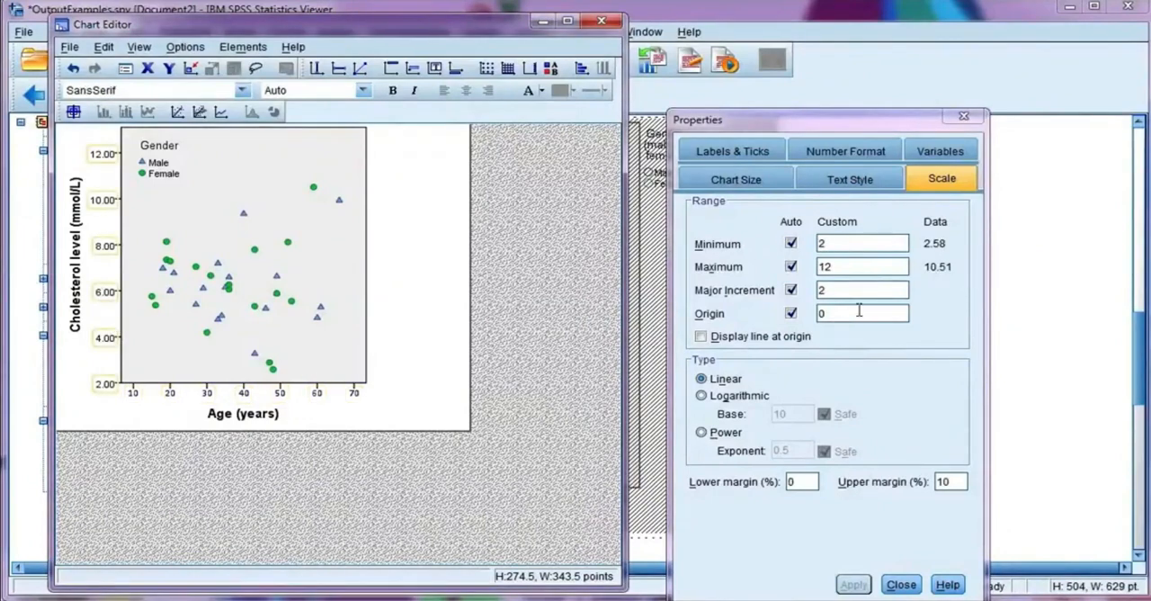
left_click(965, 118)
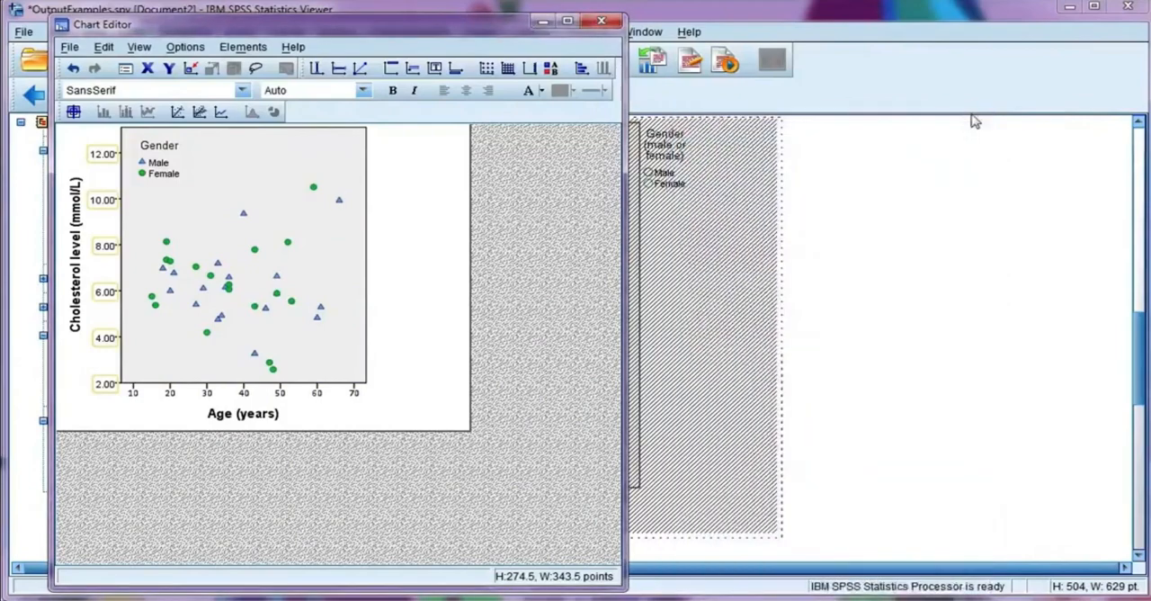
left_click(126, 72)
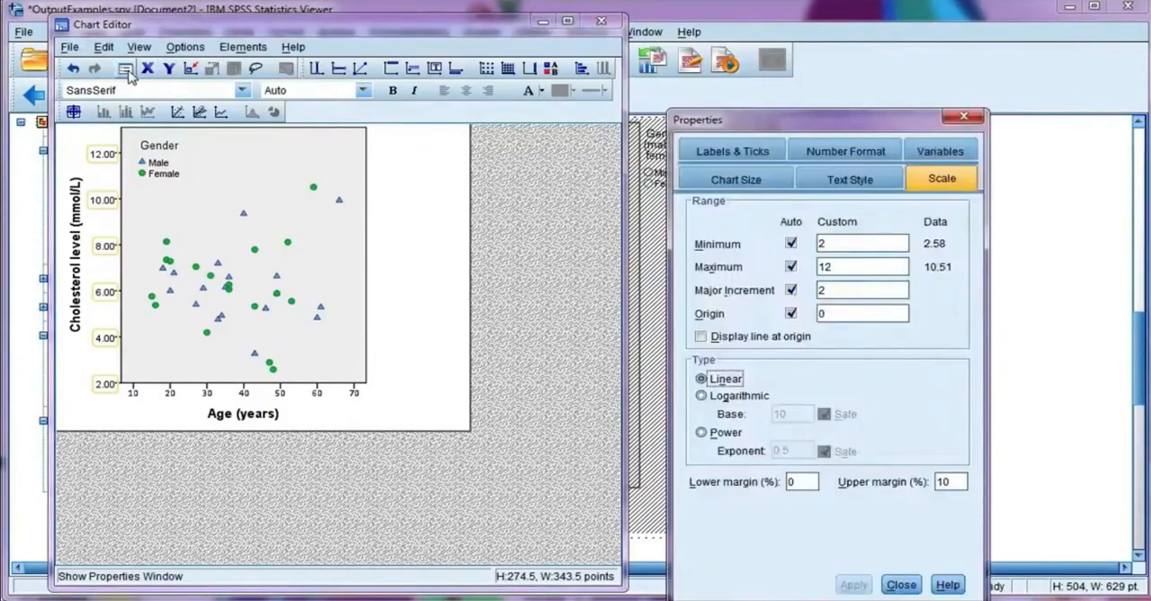
left_click_drag(755, 134, 779, 69)
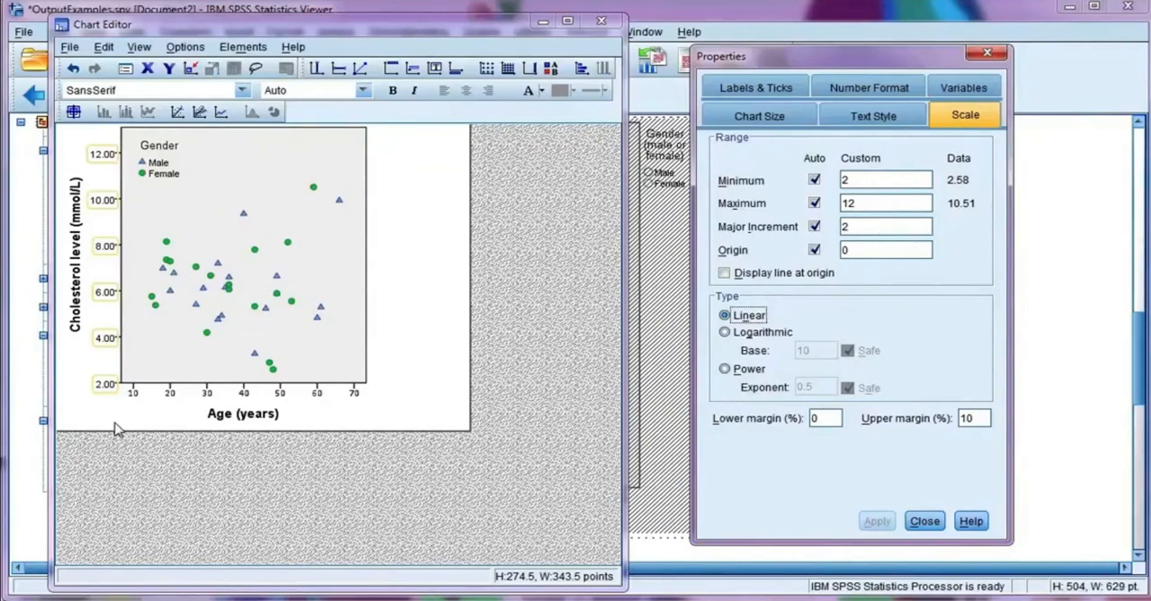
left_click(272, 368)
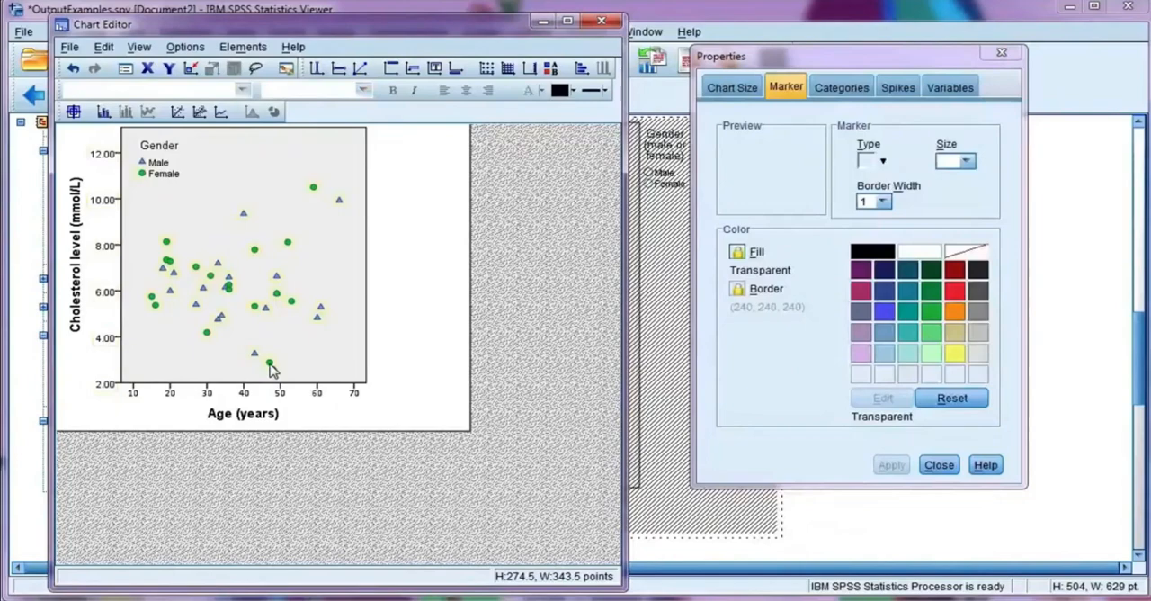
right_click(272, 368)
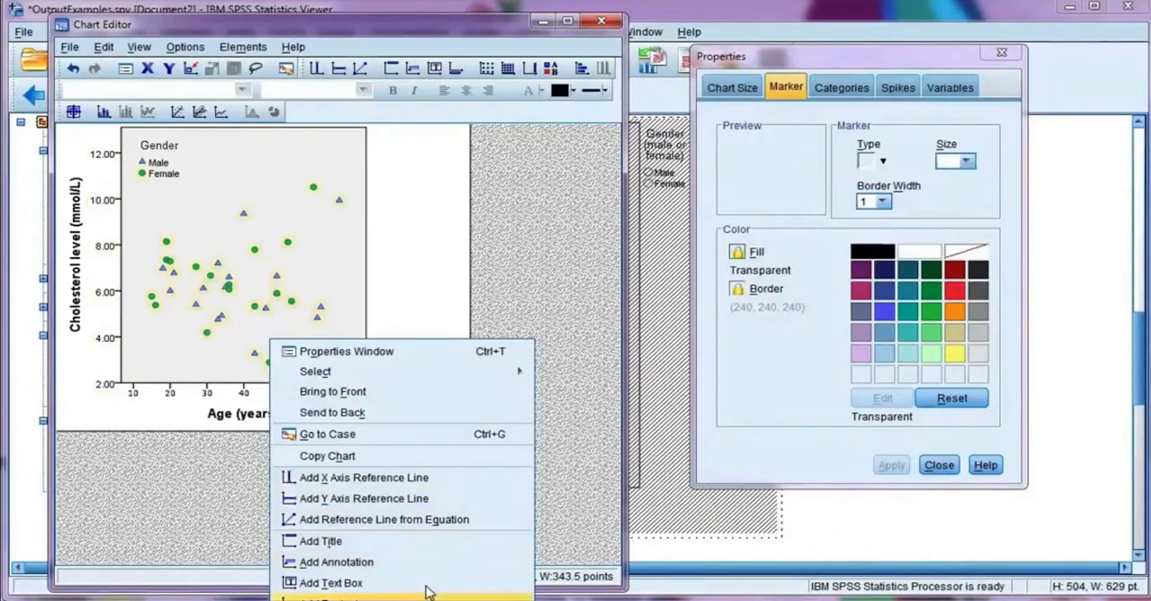
left_click(497, 185)
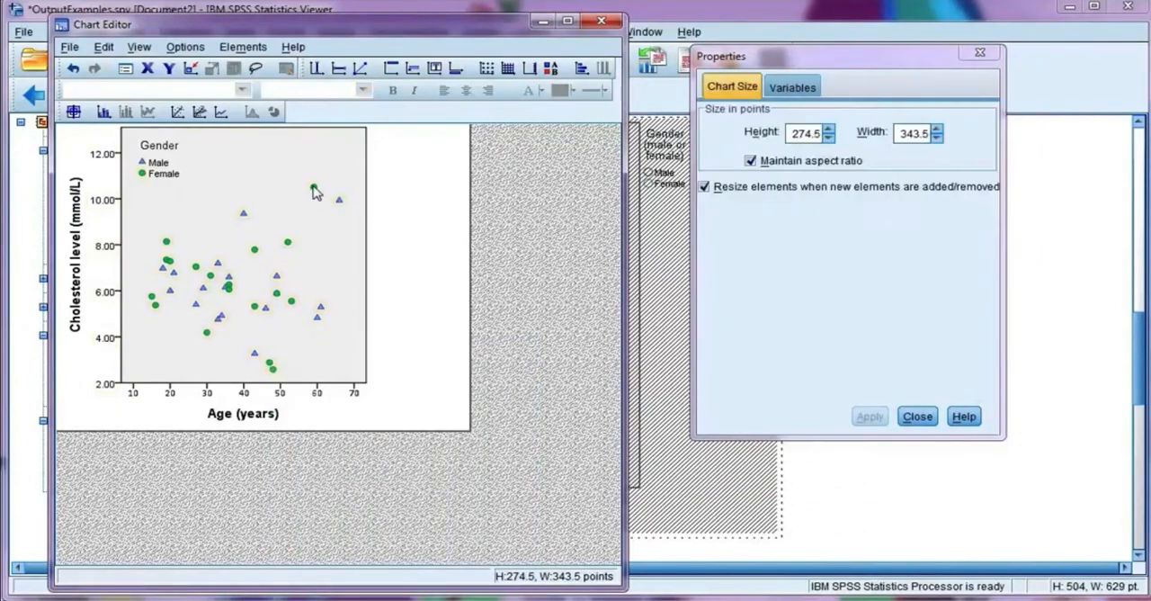
Step: Add a linear fit line at total across all the markers of the scatterplot
left_click(313, 189)
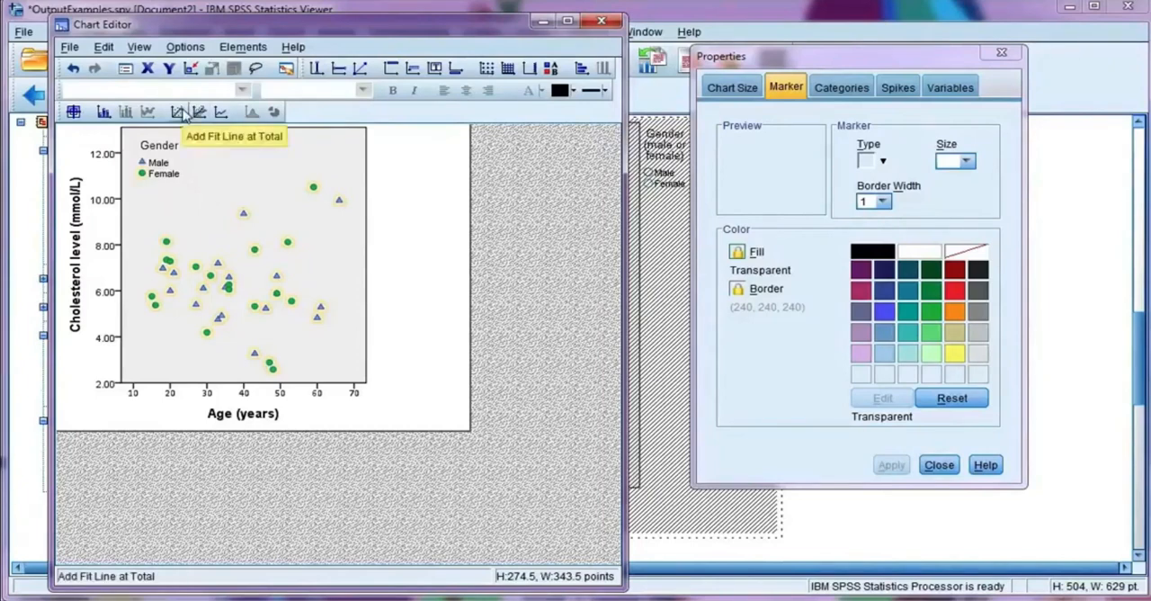
left_click(179, 112)
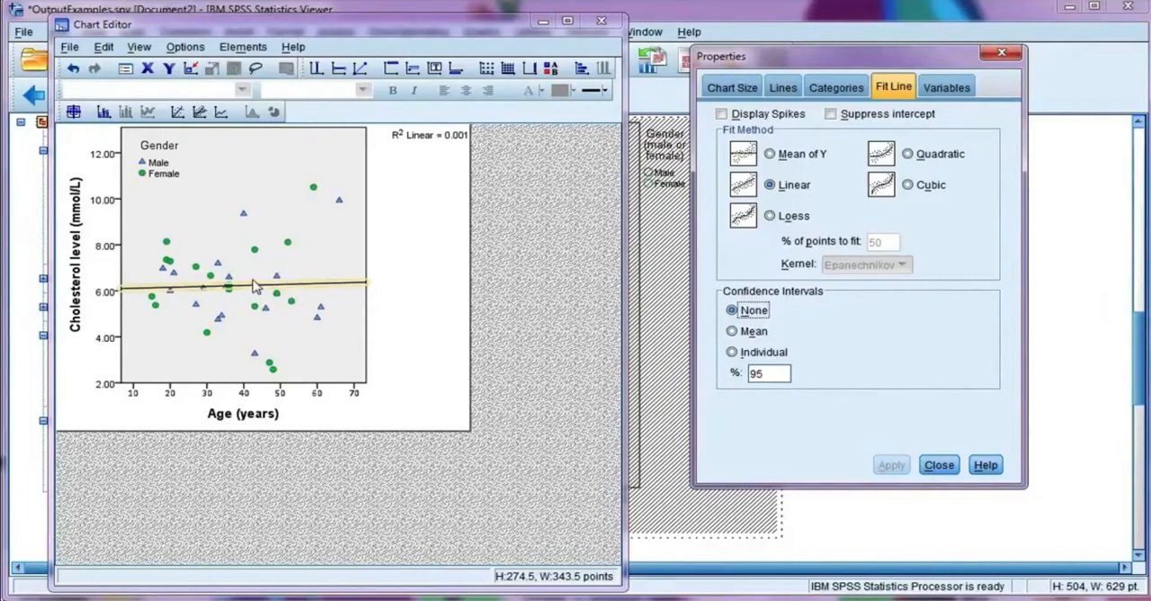
left_click(404, 253)
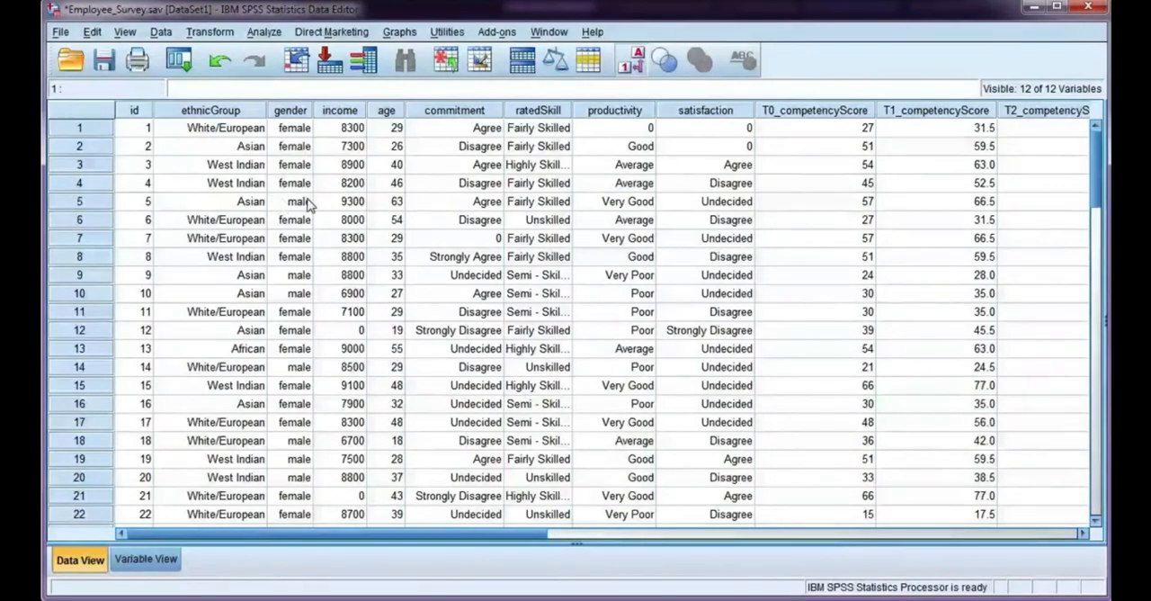
Step: Reset the Select Cases settings for the employee survey data and specify a random sample of approximately 50% of all cases
left_click(162, 33)
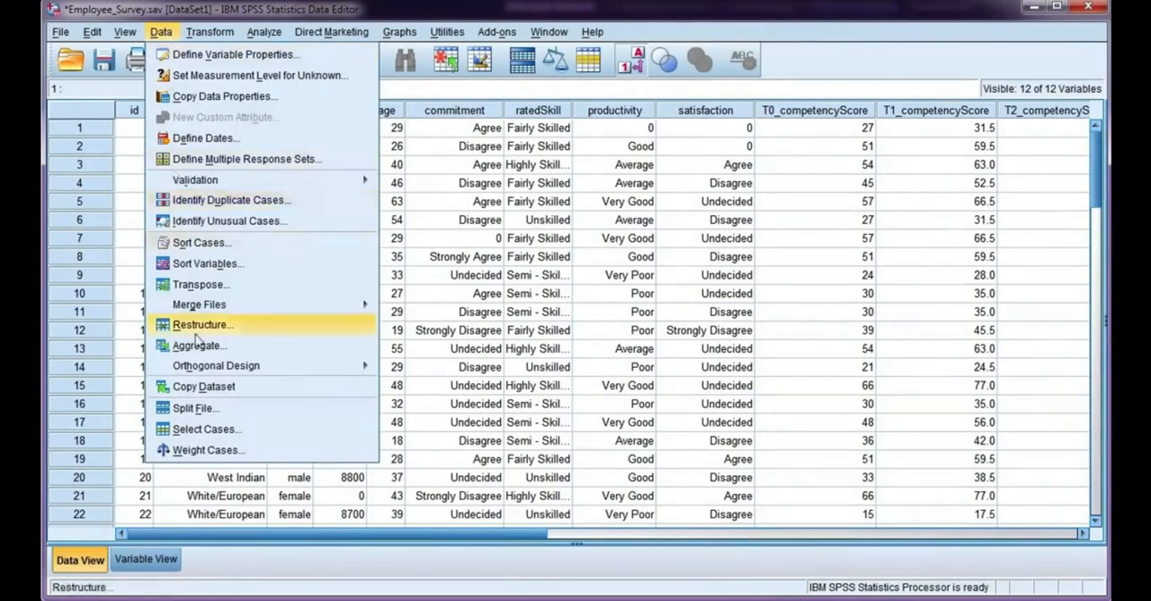
left_click(276, 435)
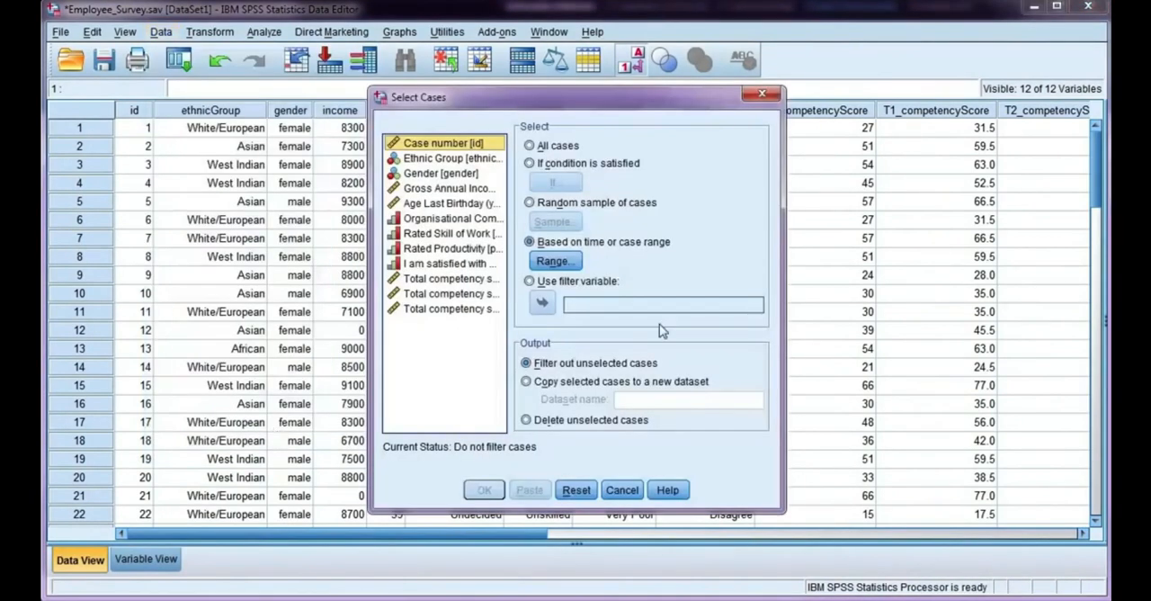
left_click(575, 490)
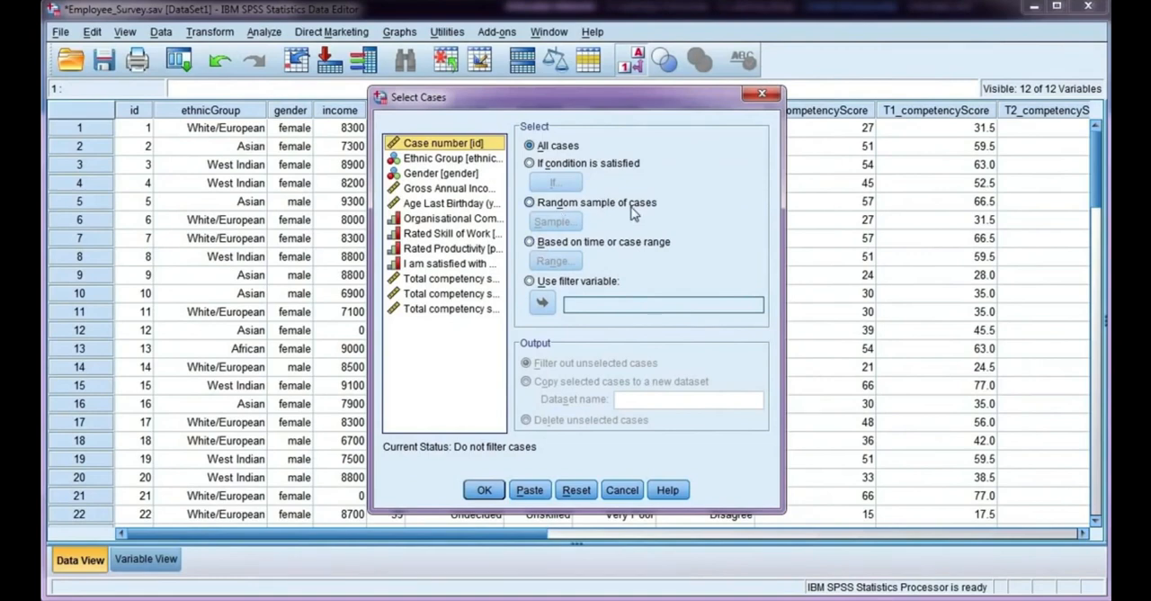
left_click(532, 205)
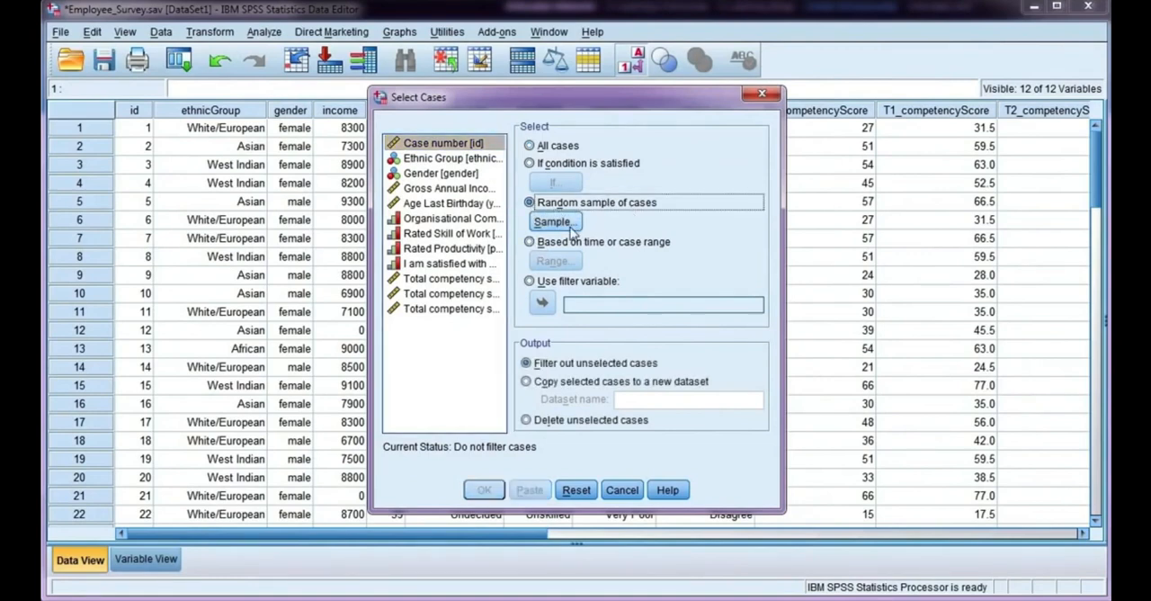
left_click(553, 222)
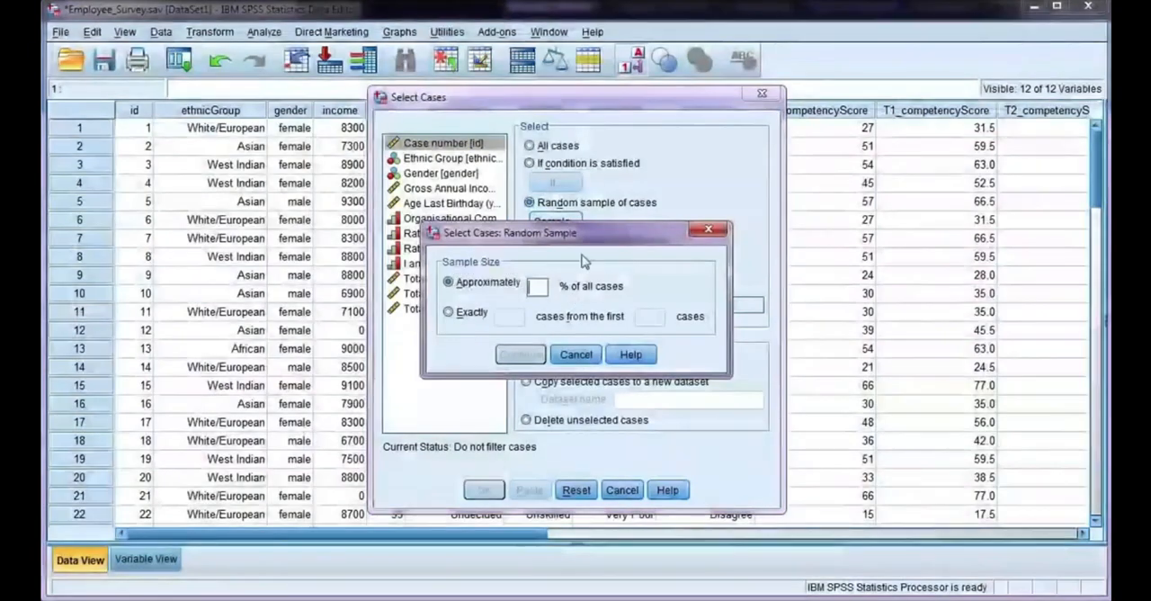
type("50")
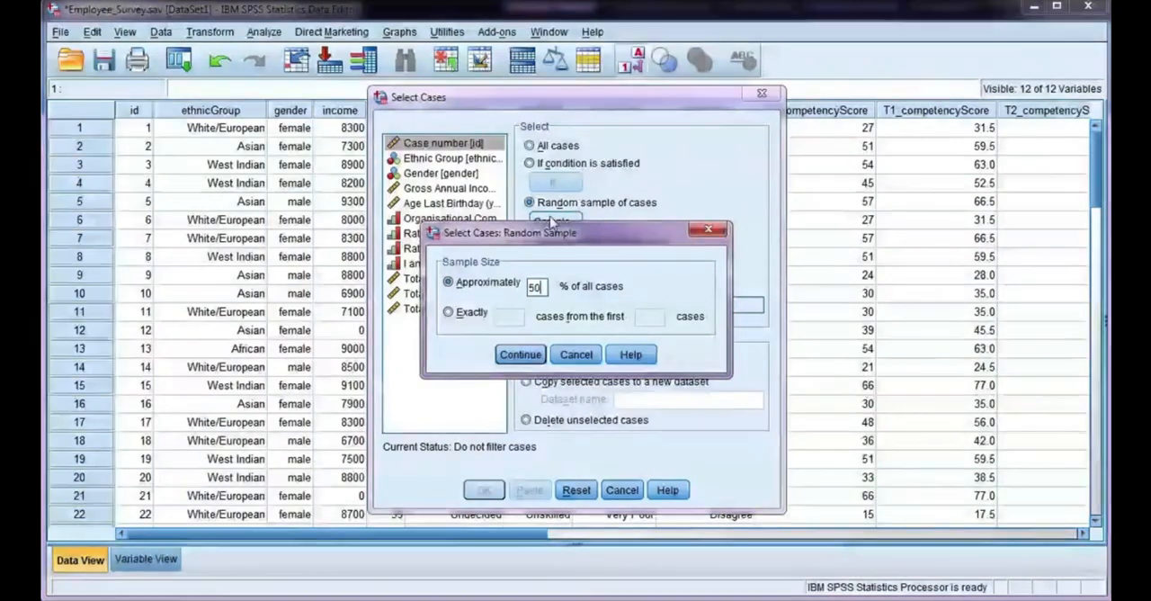
Step: Specify the random sample as exactly 50 cases from the first 70 cases instead
left_click(468, 313)
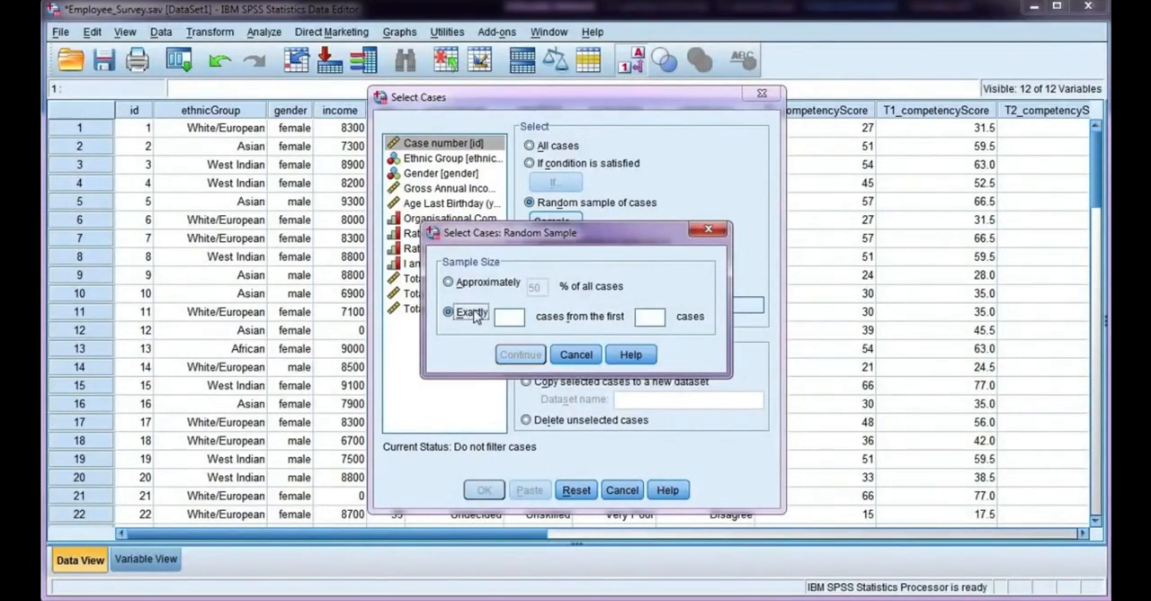
left_click(499, 321)
type("50")
left_click(651, 319)
type("70")
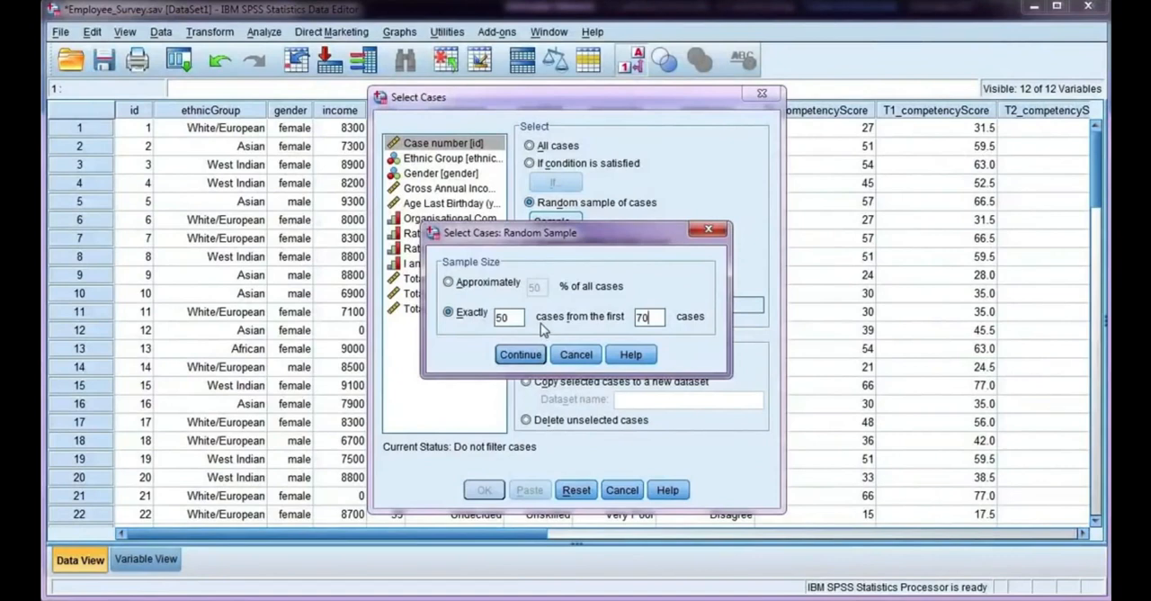
Step: Set the random sample to approximately 50% of all cases and copy the selected cases to a new dataset named RandomSample
left_click(448, 281)
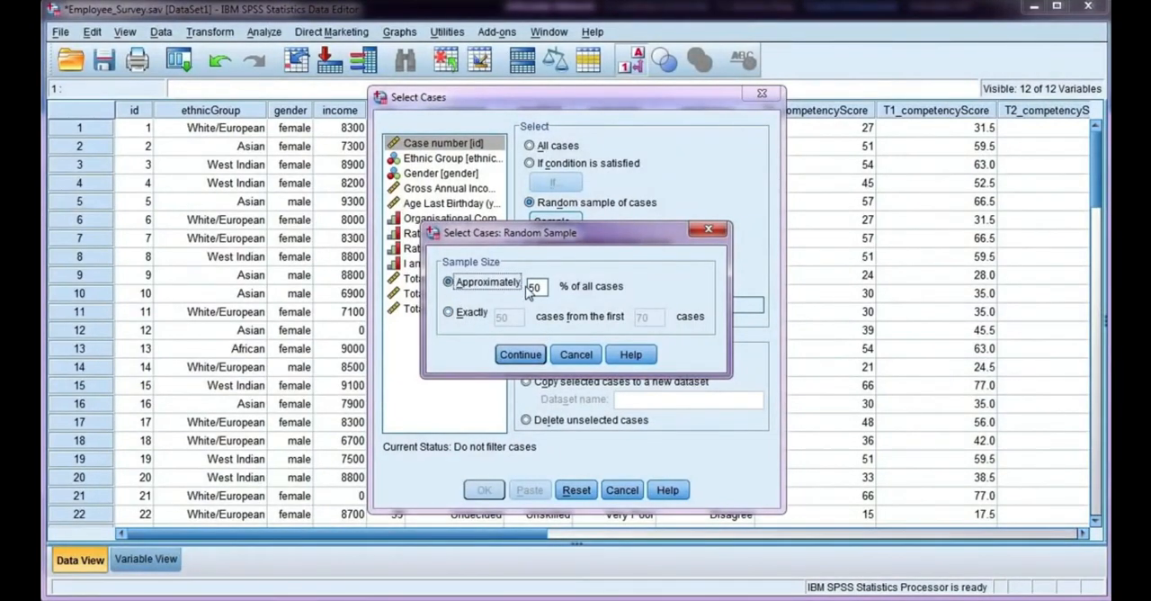
left_click(532, 359)
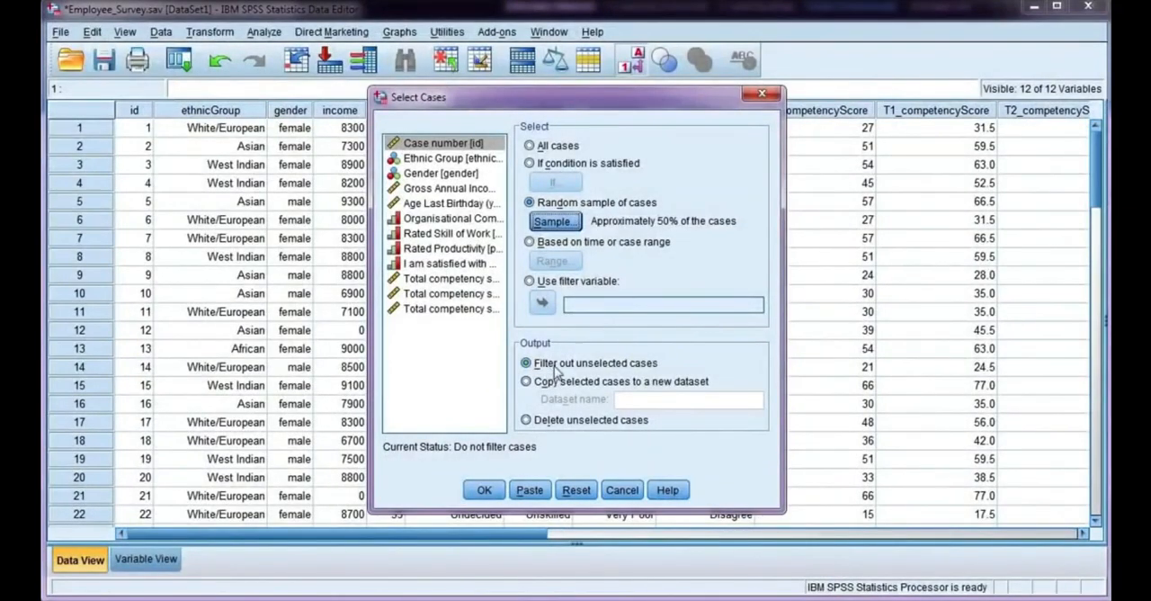
left_click(559, 383)
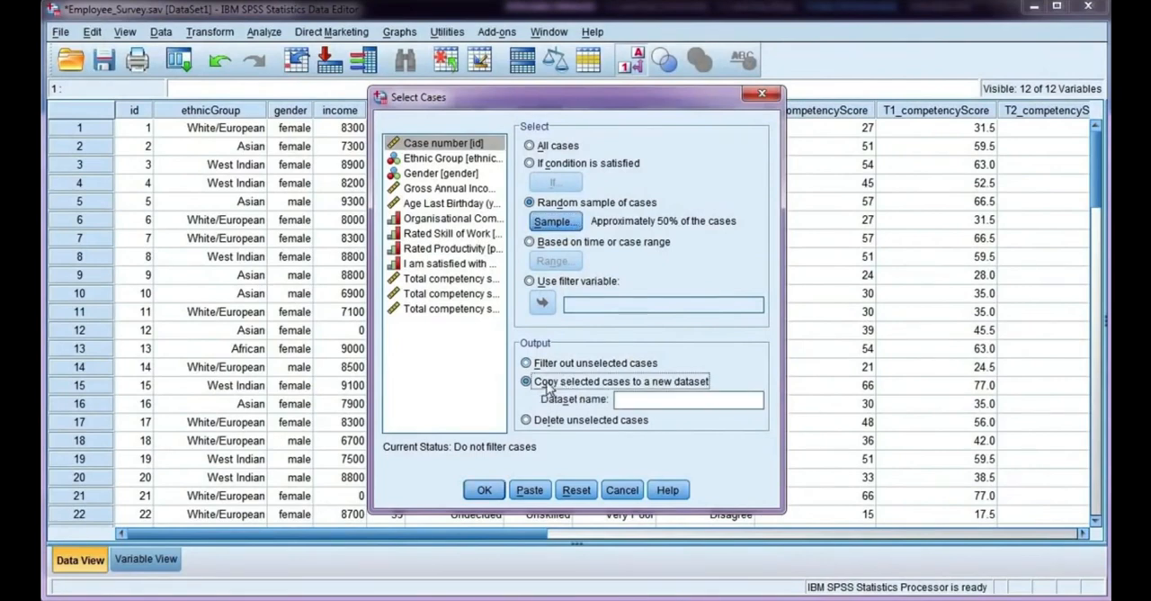
left_click(656, 406)
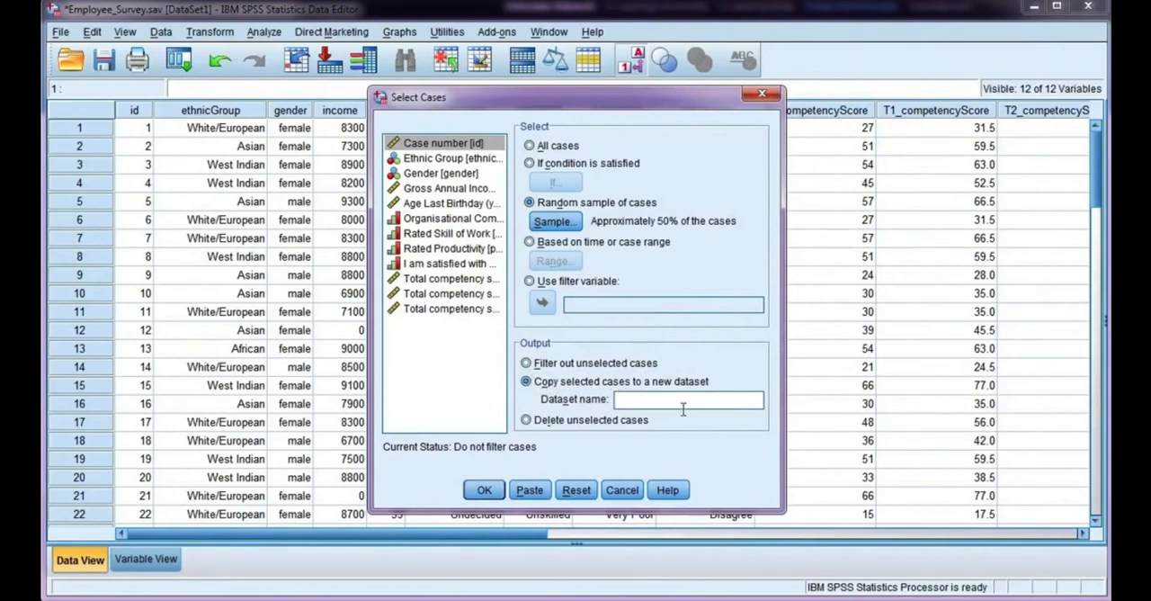
type("Rando")
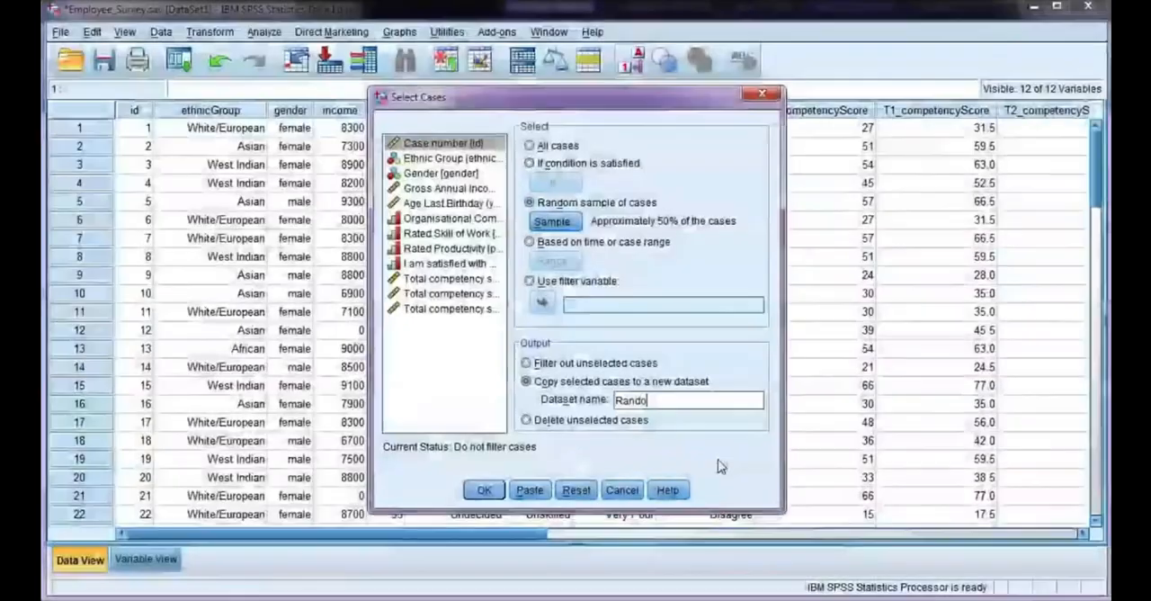
type("mSample")
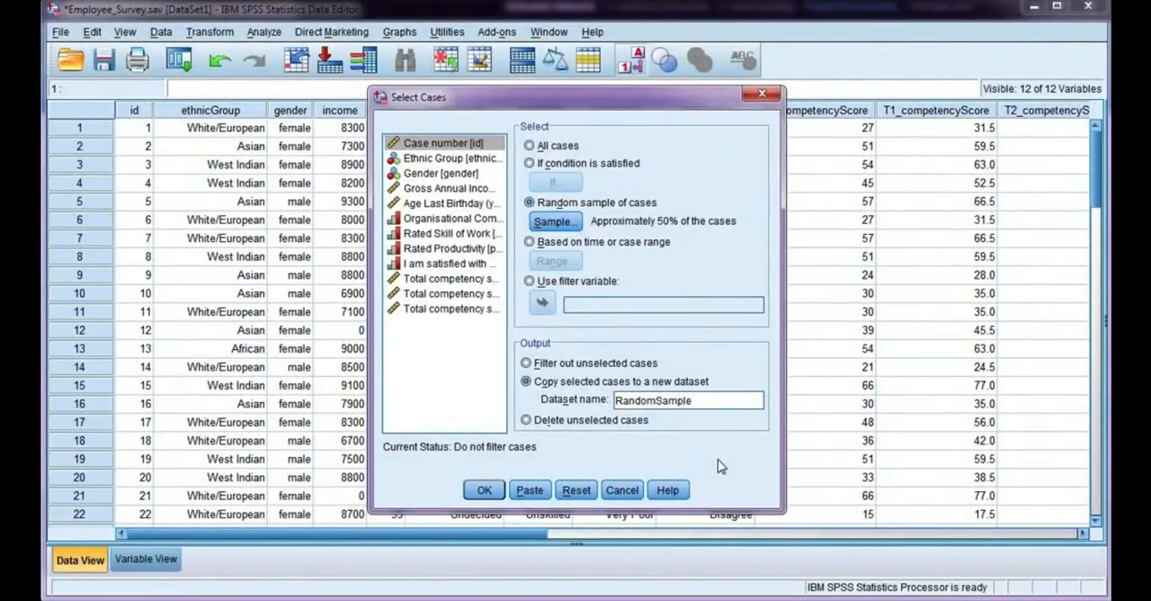
left_click(482, 493)
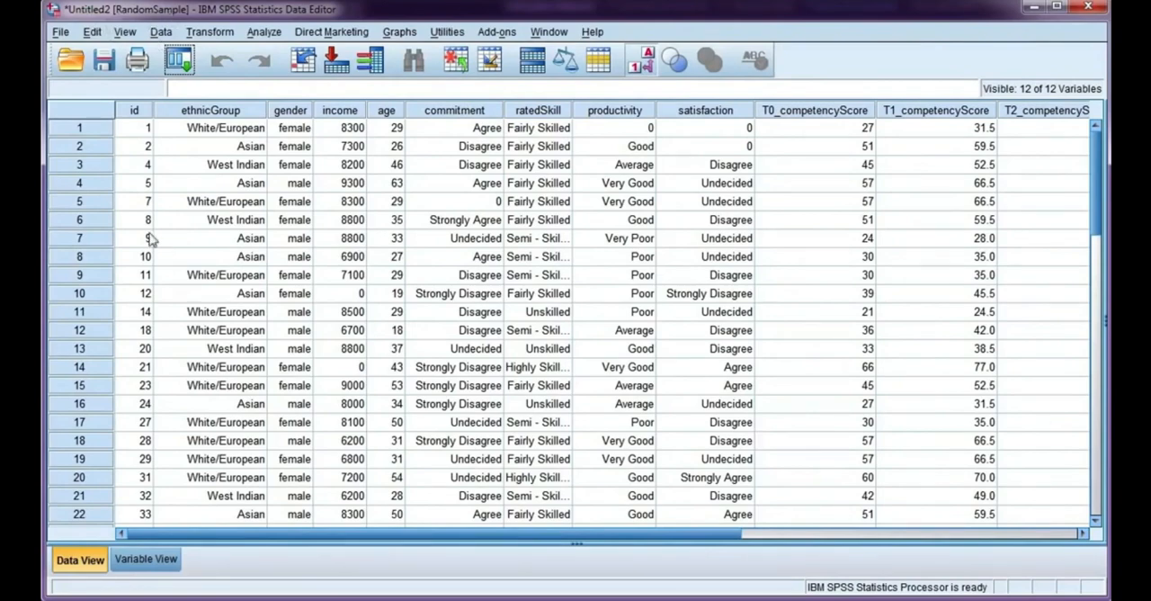
Step: Examine which case ids were copied into the RandomSample dataset and how many rows it holds
scroll(153, 145, "down", 9)
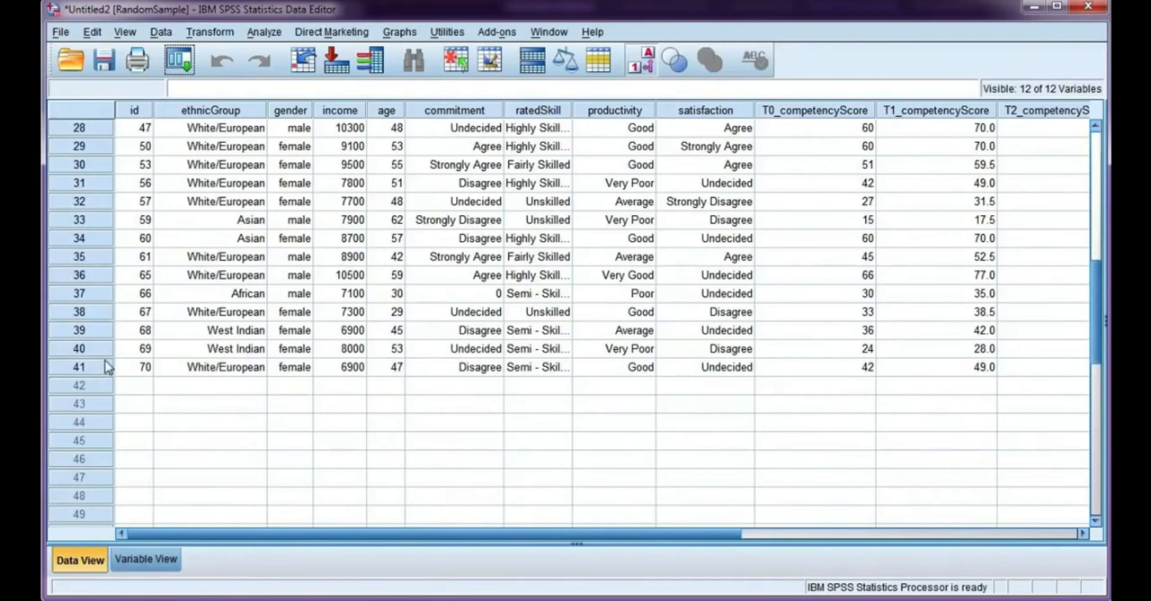
scroll(106, 367, "up", 9)
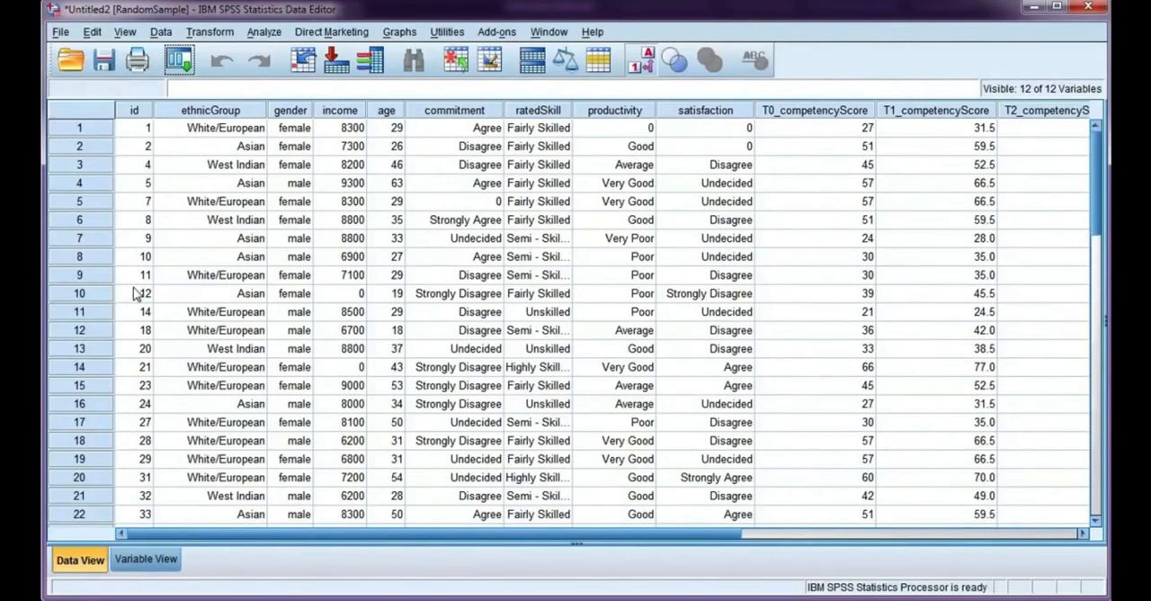
scroll(133, 294, "down", 8)
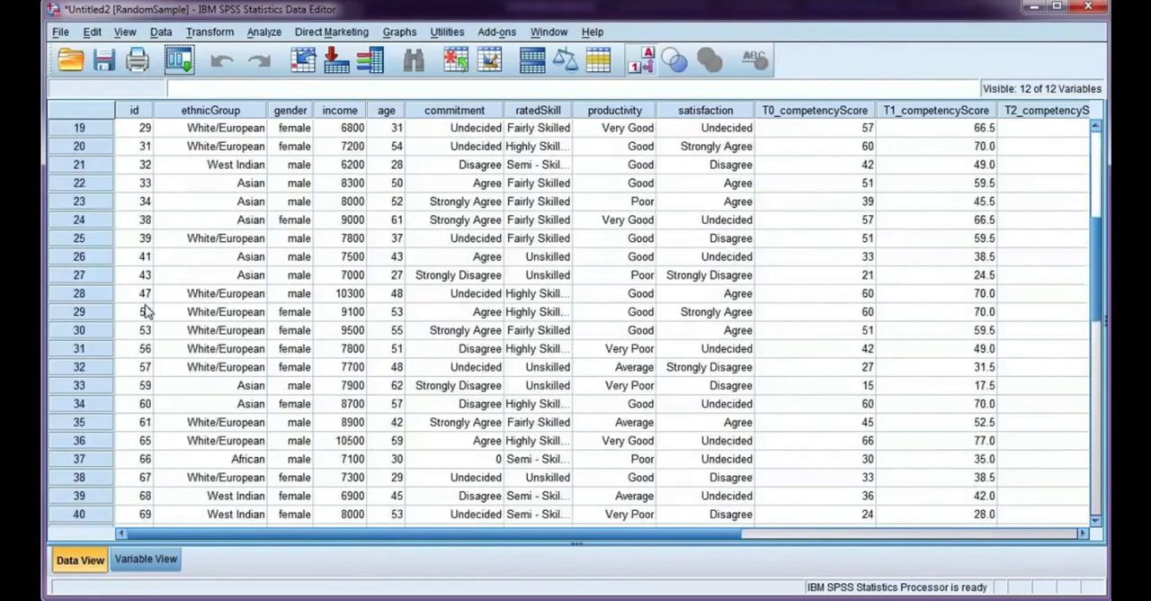
scroll(134, 454, "up", 8)
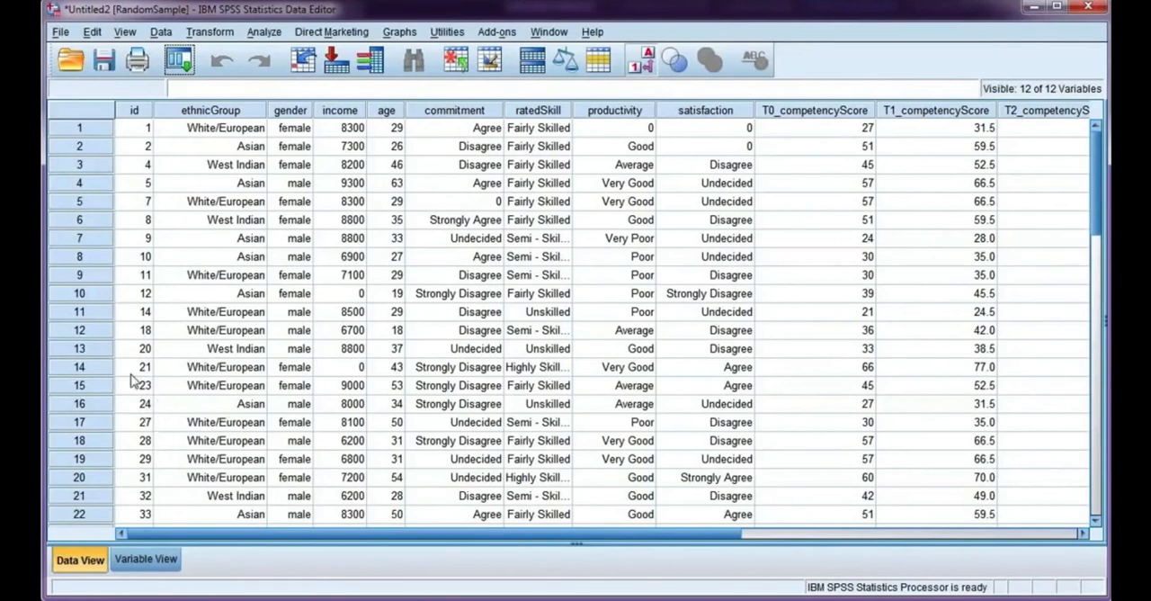
Step: Return to the Employee_Survey data and reset its Select Cases settings
left_click(191, 595)
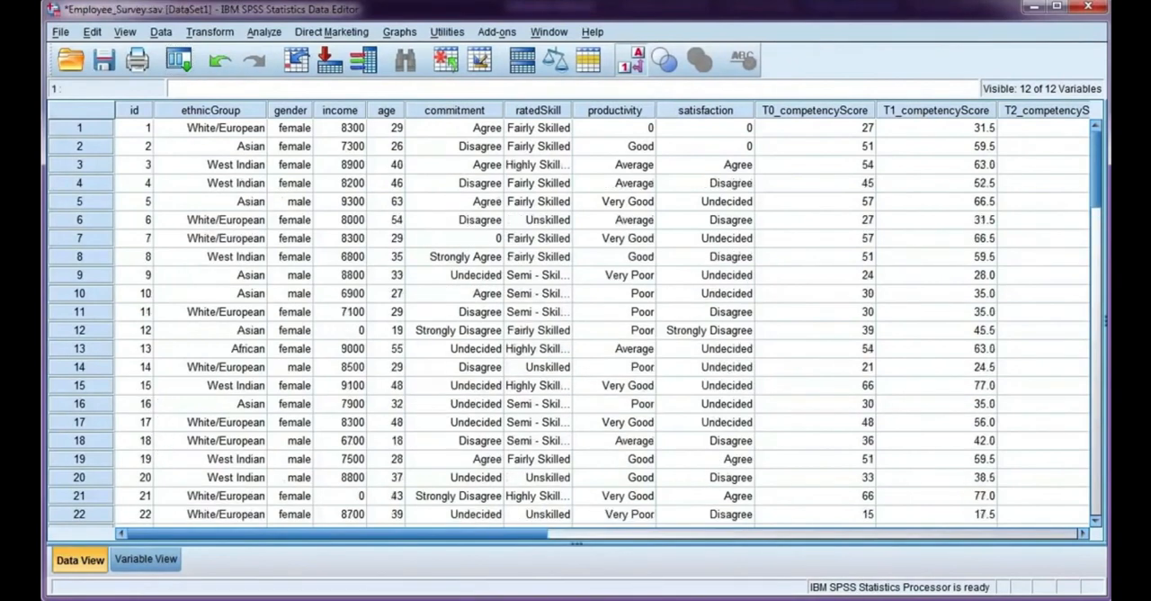
left_click(159, 33)
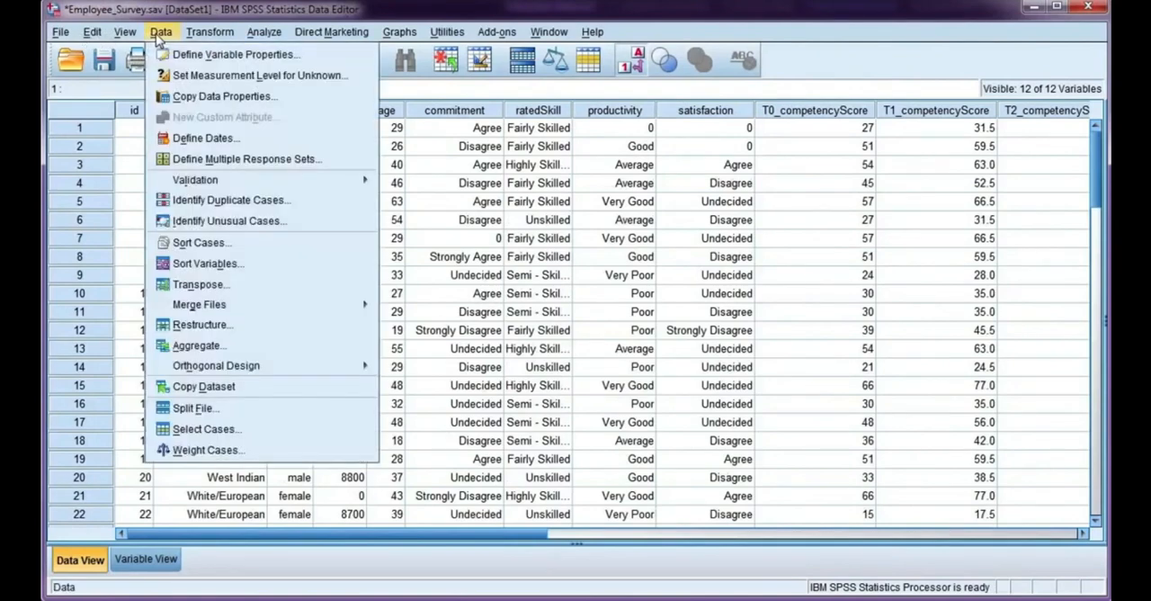
left_click(222, 428)
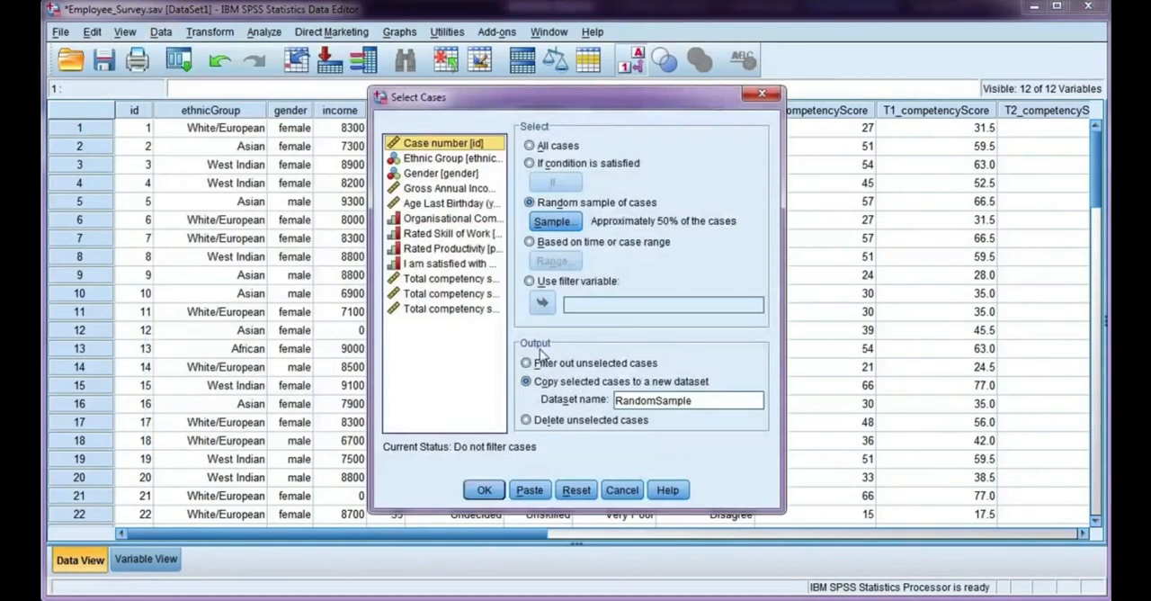
left_click(577, 490)
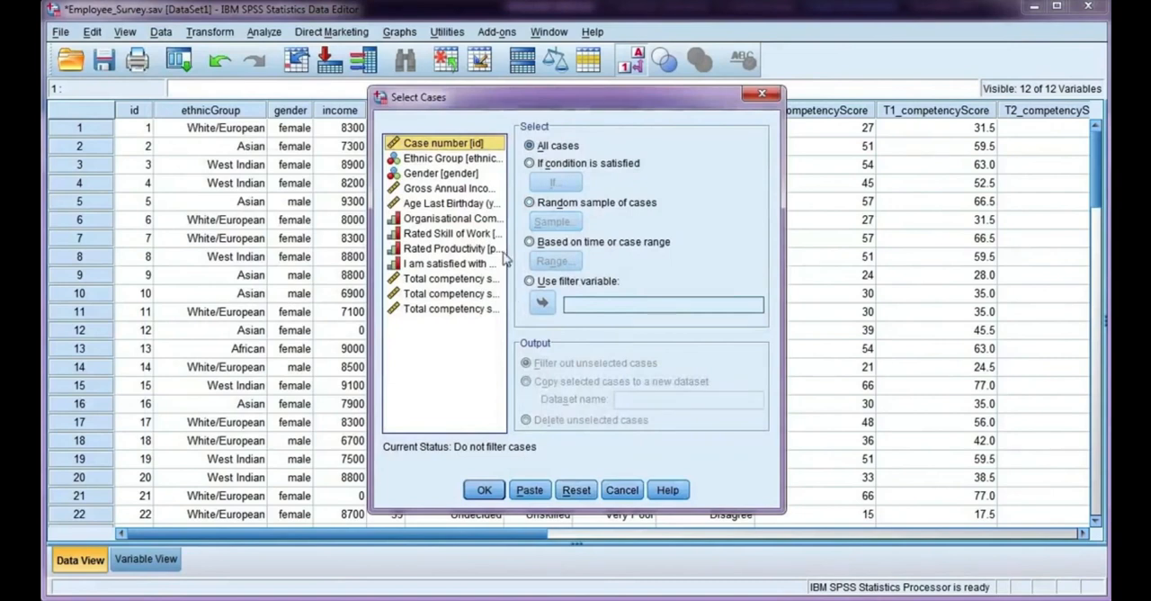
Step: Select cases by range from case 10 to case 20, filtering out the unselected cases
left_click(529, 243)
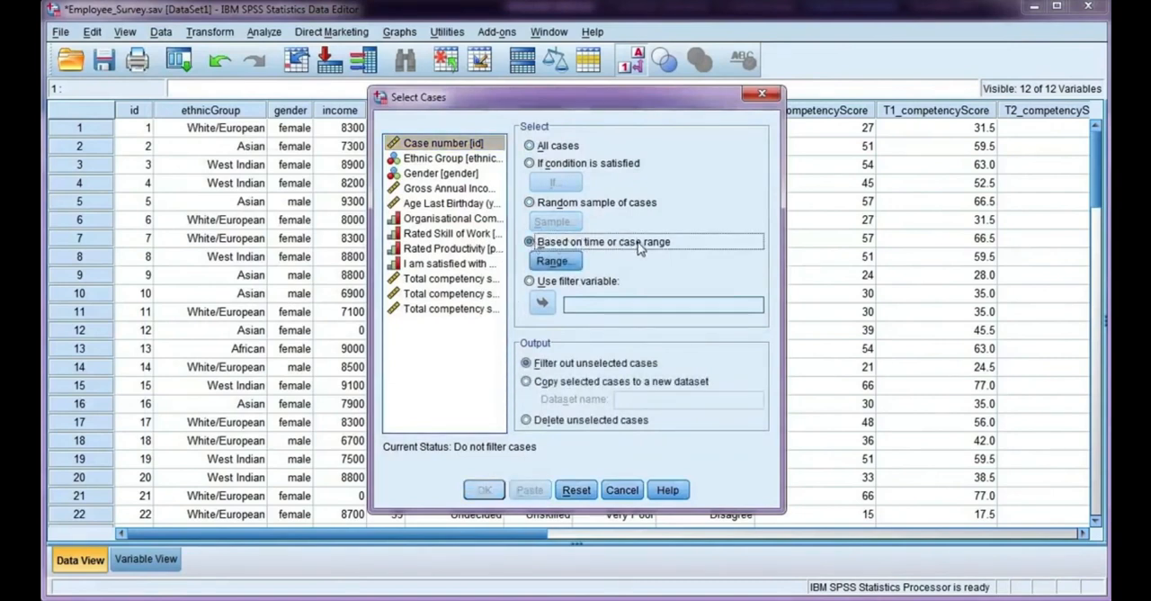
left_click(552, 261)
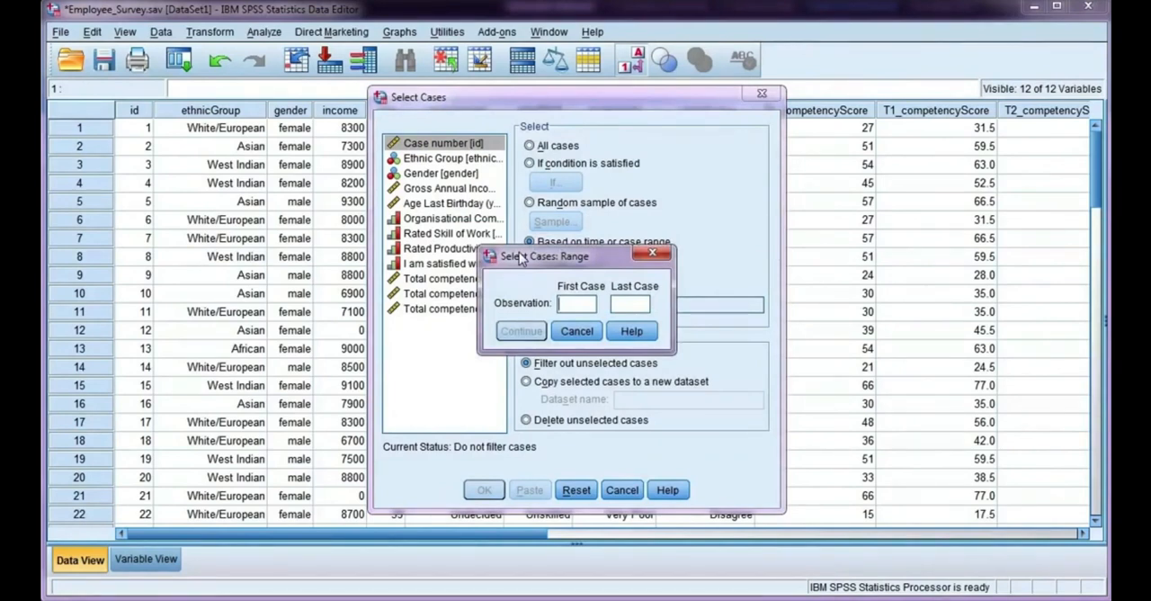
type("10")
left_click(629, 306)
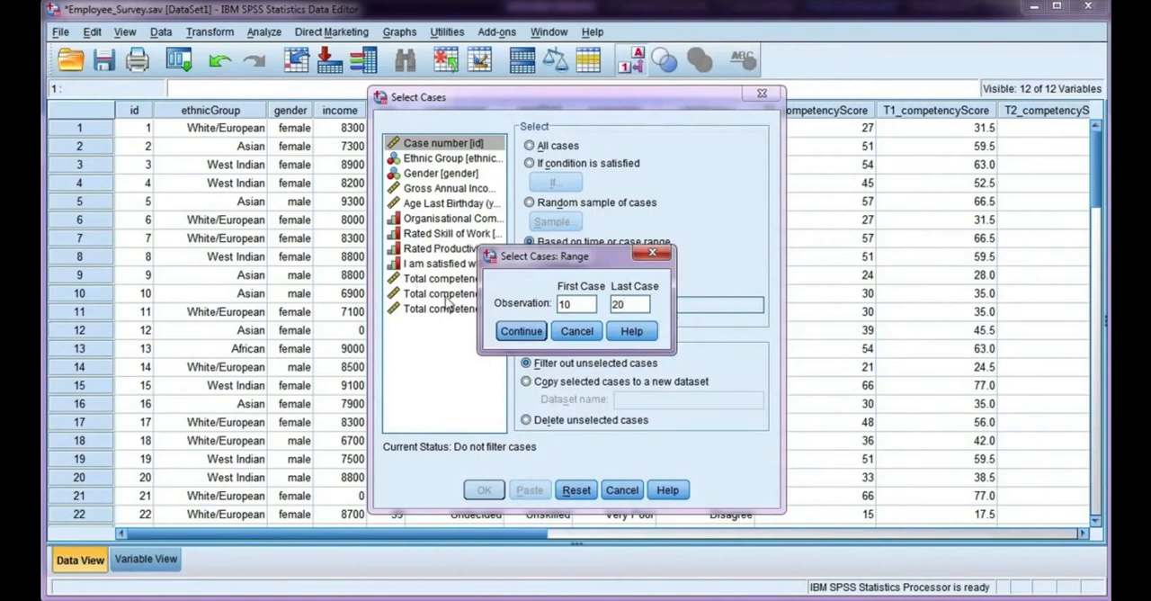
left_click(531, 331)
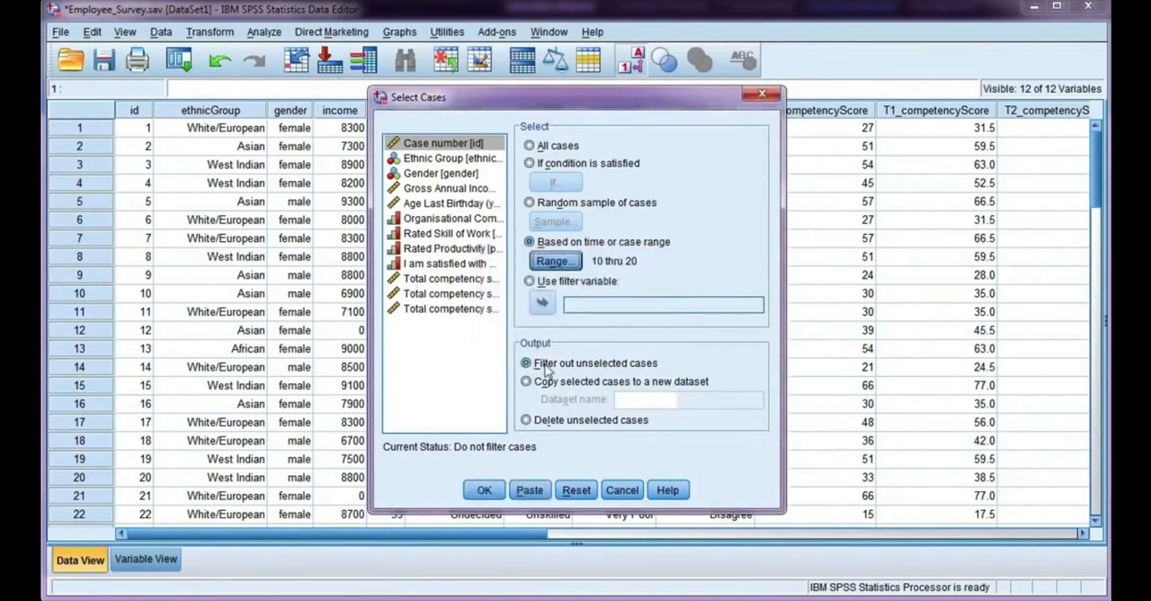
left_click(479, 489)
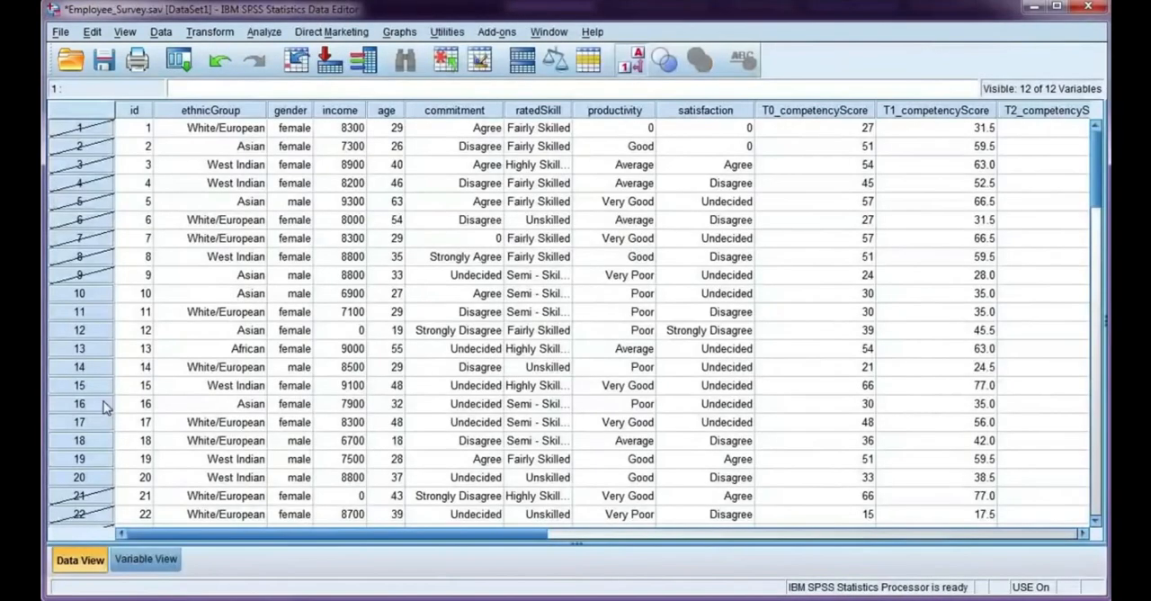
Step: Check the row numbers of the employee survey data to see which cases are filtered out
scroll(132, 286, "down", 2)
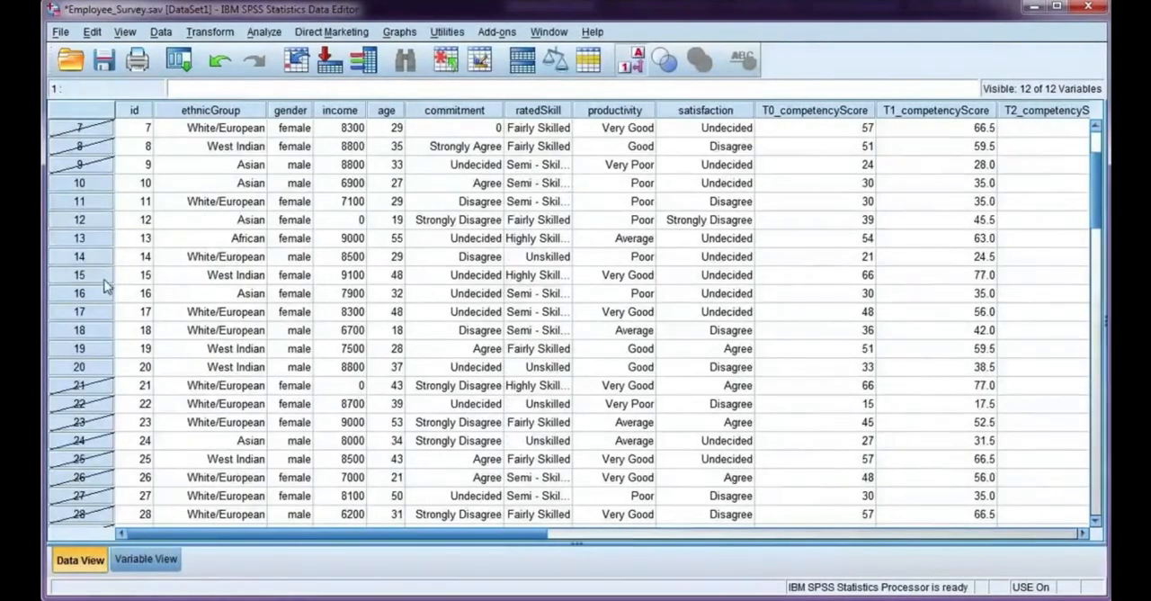
scroll(236, 185, "down", 1)
scroll(241, 196, "down", 4)
scroll(251, 234, "up", 7)
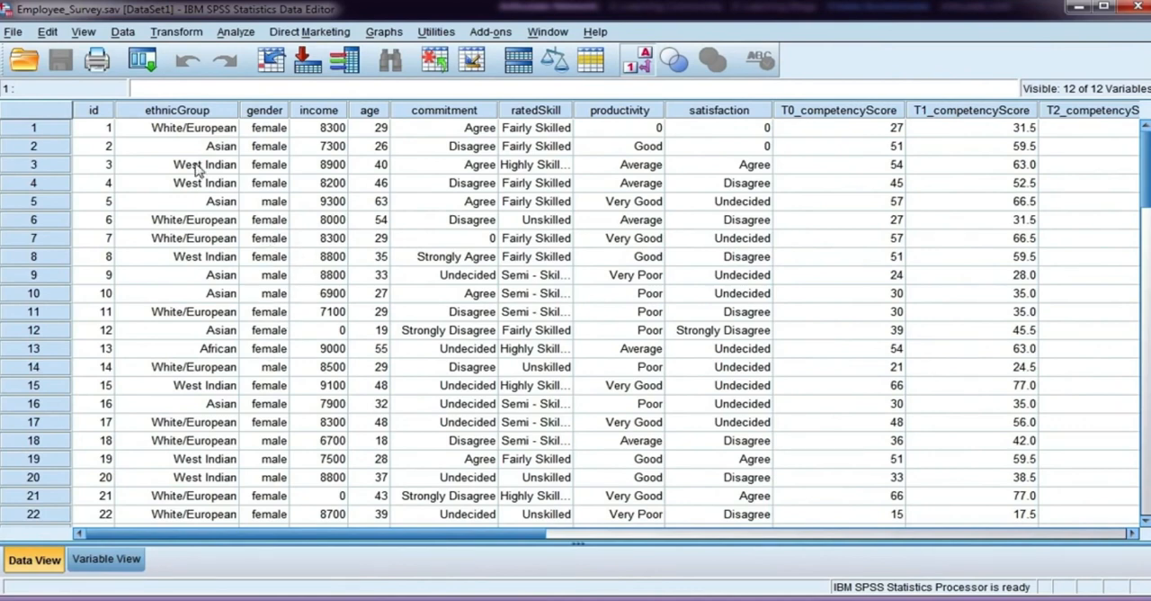
Step: Split the employee survey file to compare groups based on Gender, sorting the file by the grouping variable
left_click(126, 33)
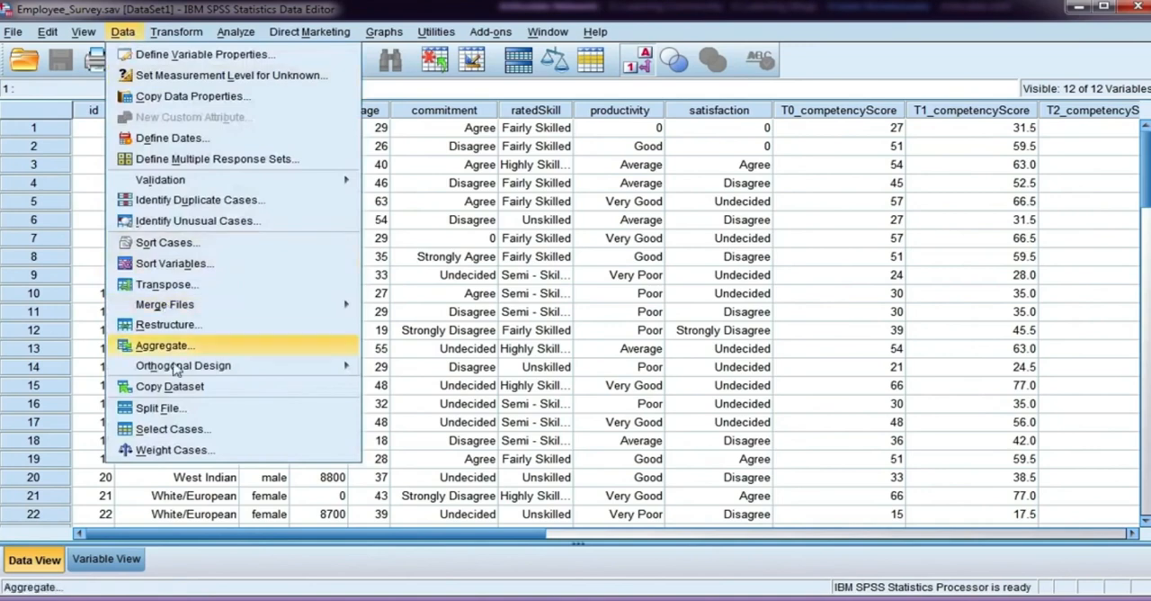
left_click(158, 409)
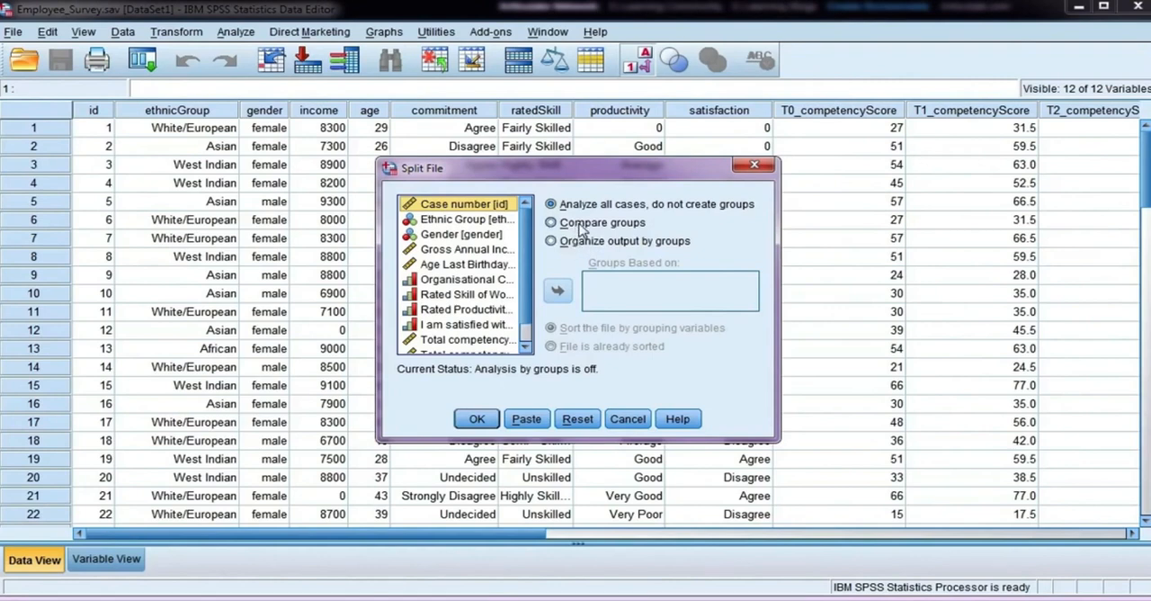
left_click(577, 227)
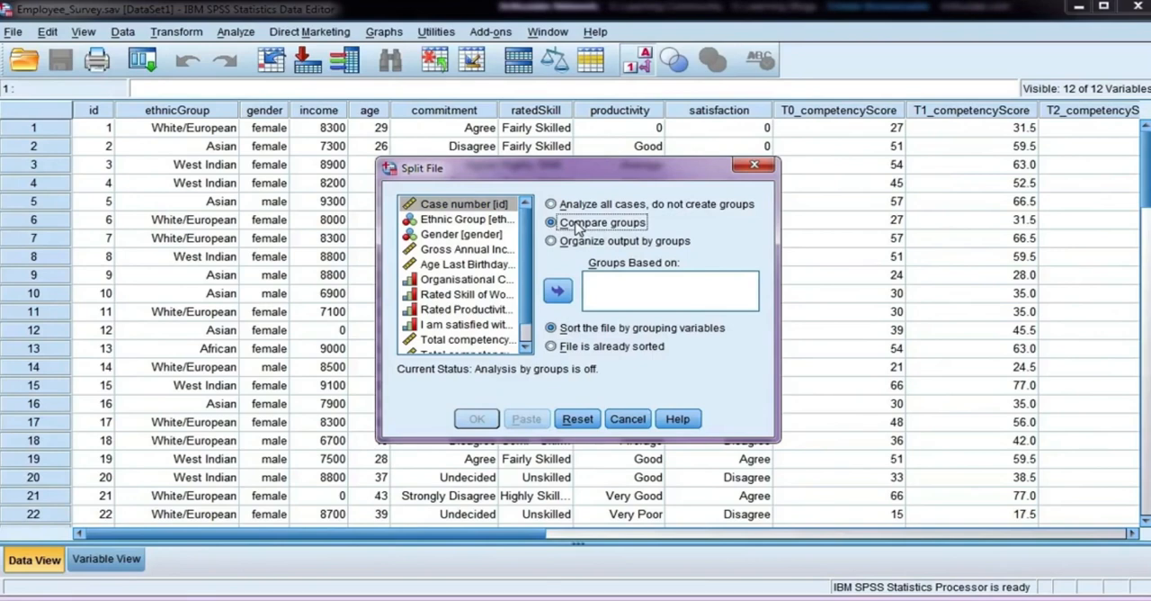
left_click(585, 243)
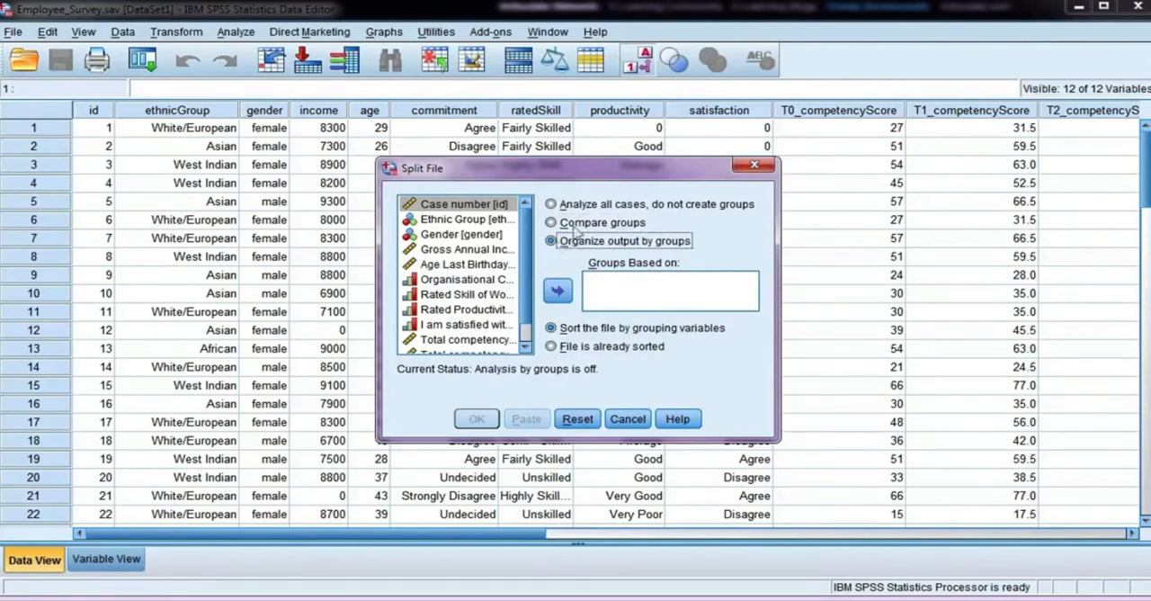
left_click(564, 225)
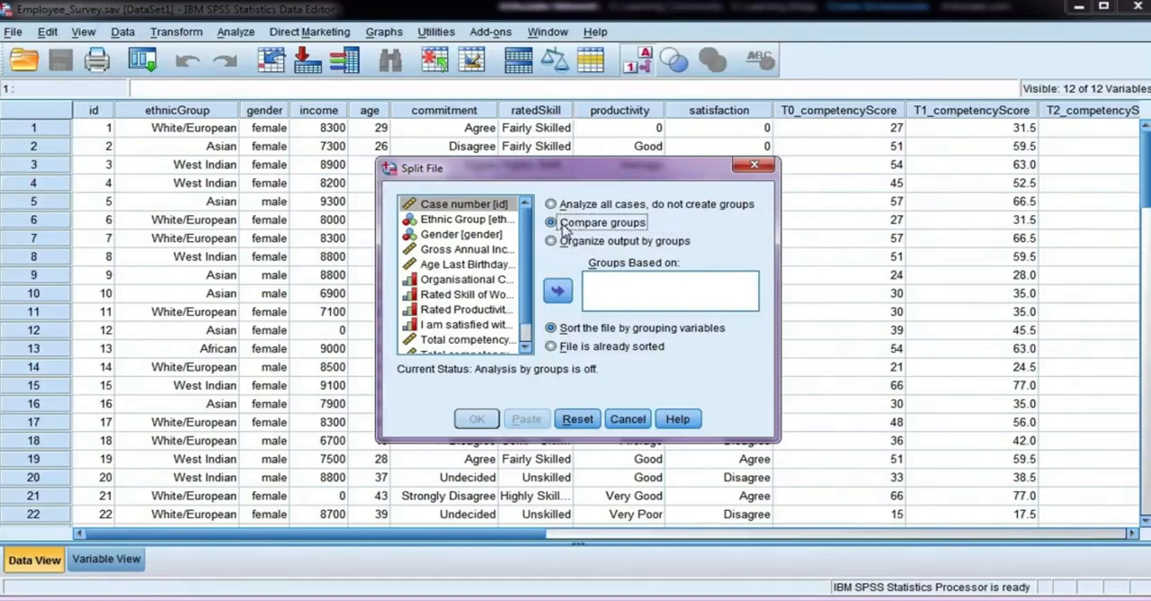
left_click(465, 237)
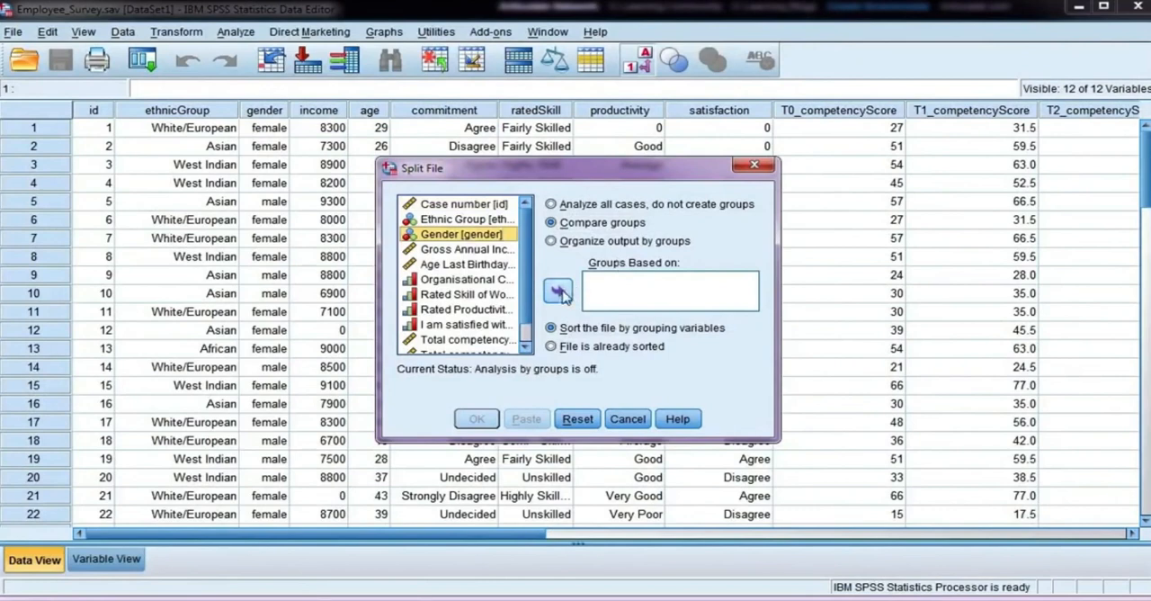
left_click(559, 290)
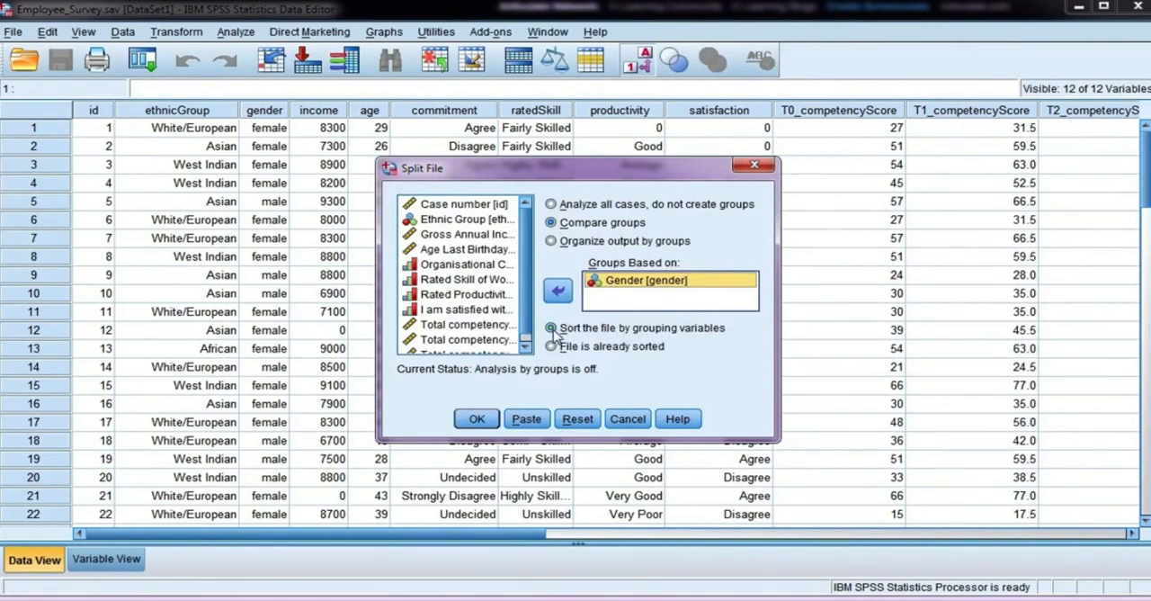
left_click(491, 421)
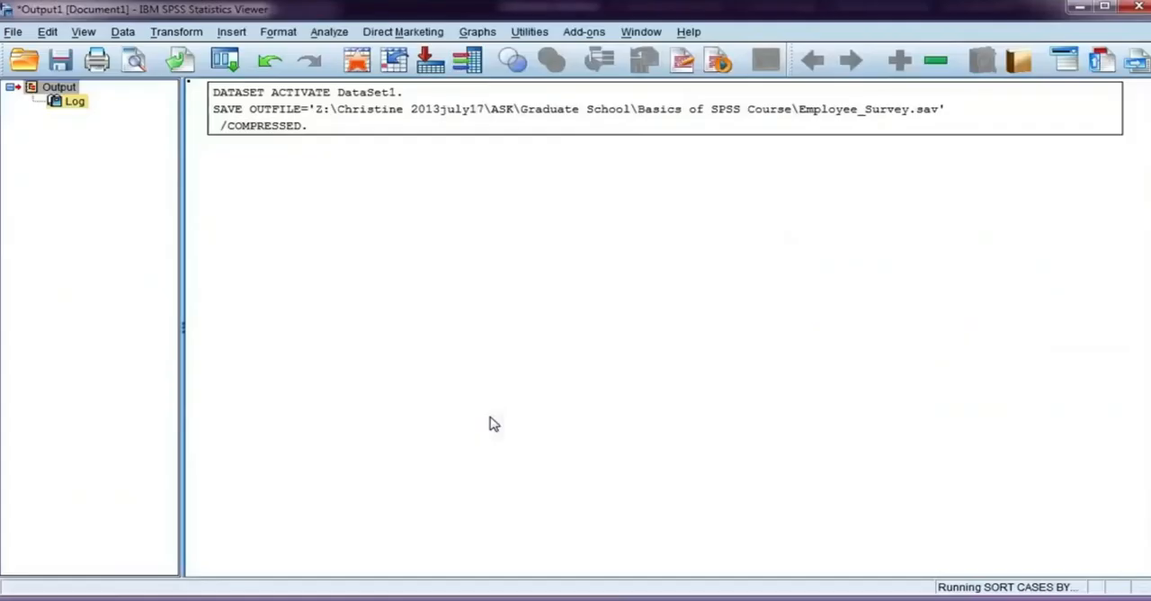
Step: Check the order of the gender values in the employee survey data and review the split commands in the output log
key("alt+Tab")
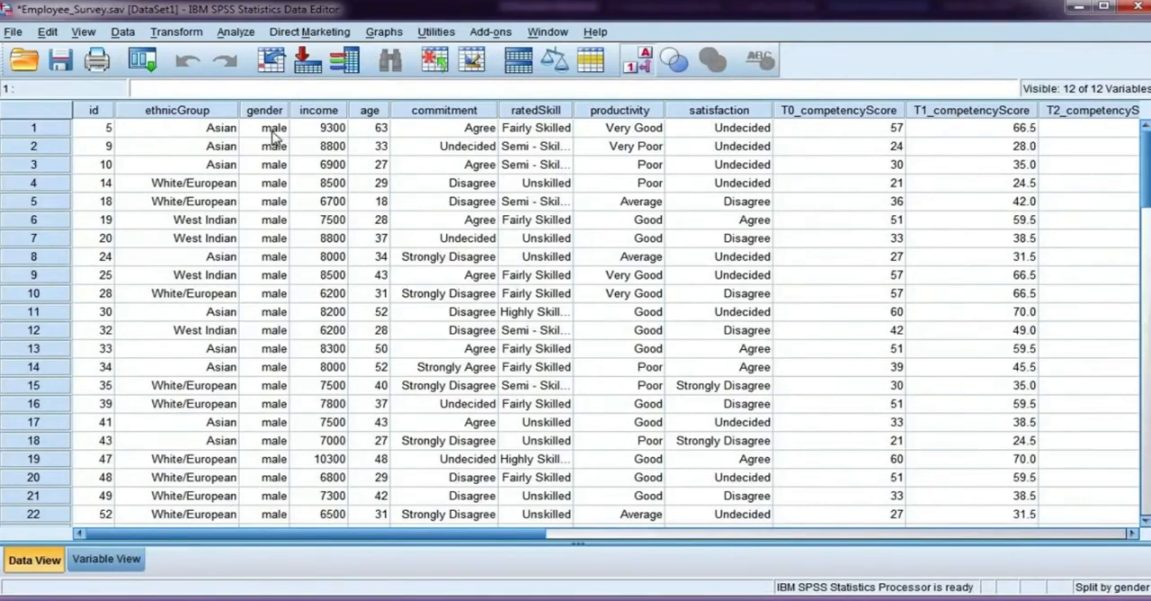
scroll(270, 180, "down", 8)
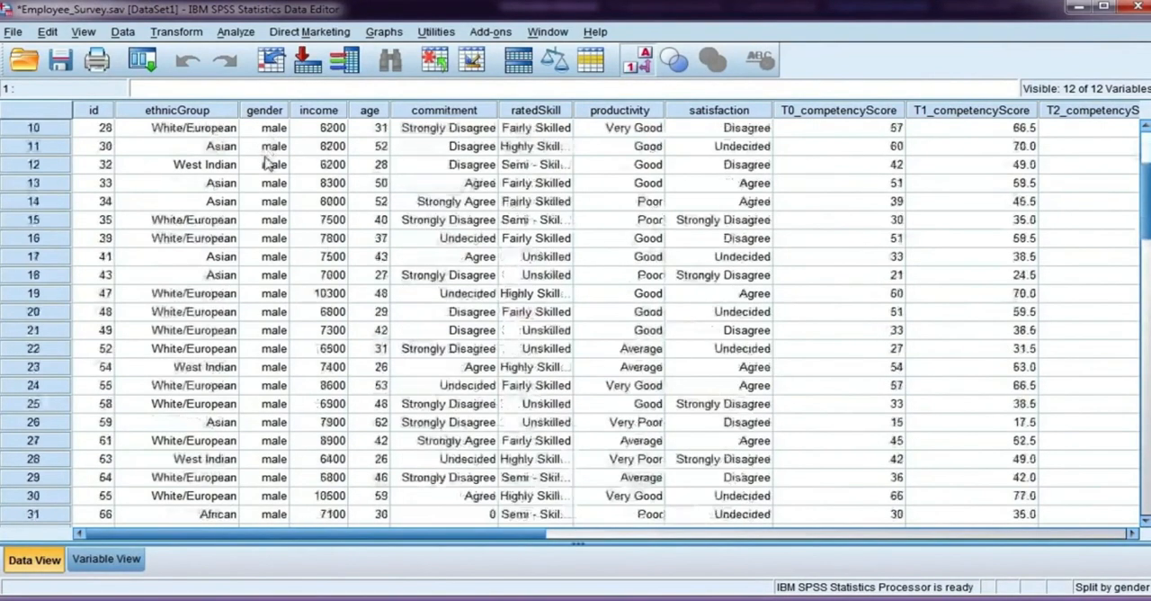
scroll(279, 333, "down", 9)
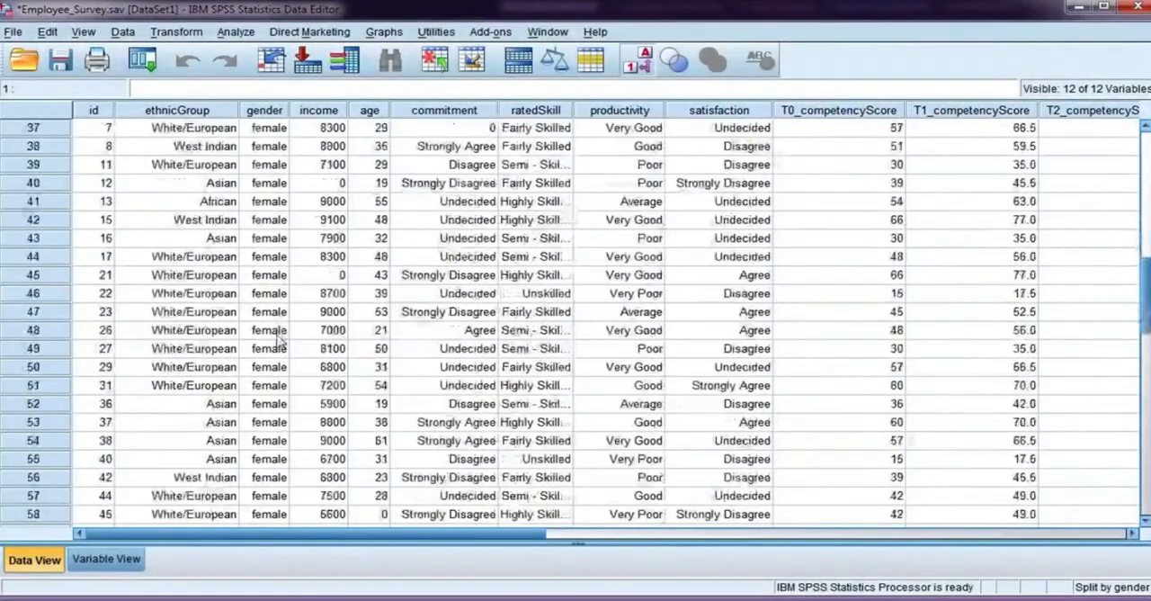
scroll(284, 357, "up", 10)
scroll(284, 357, "up", 6)
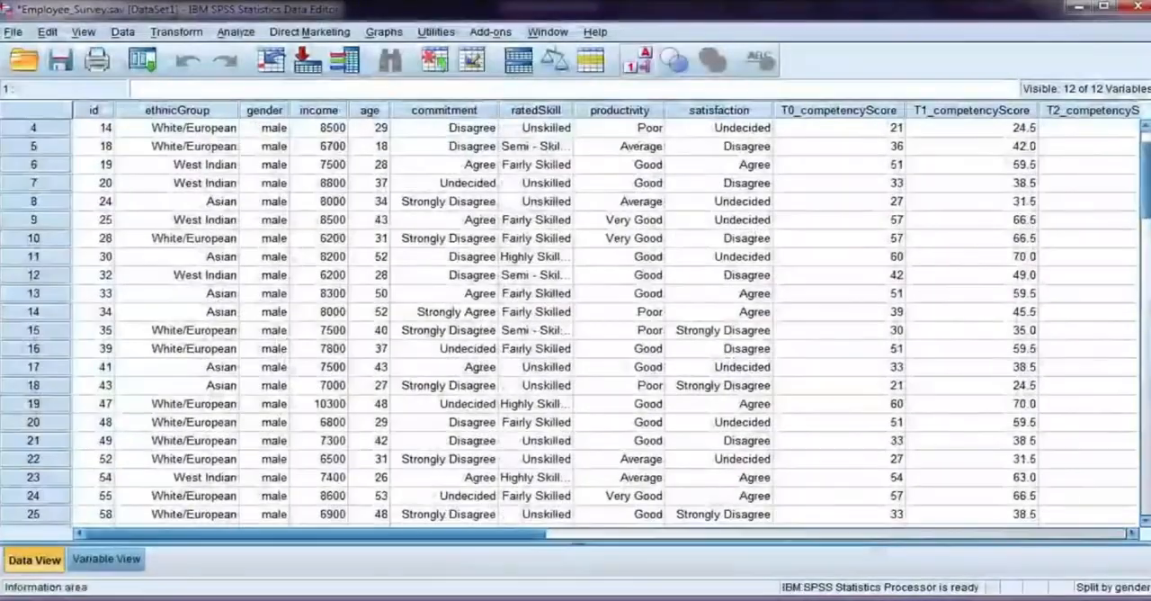
left_click(306, 599)
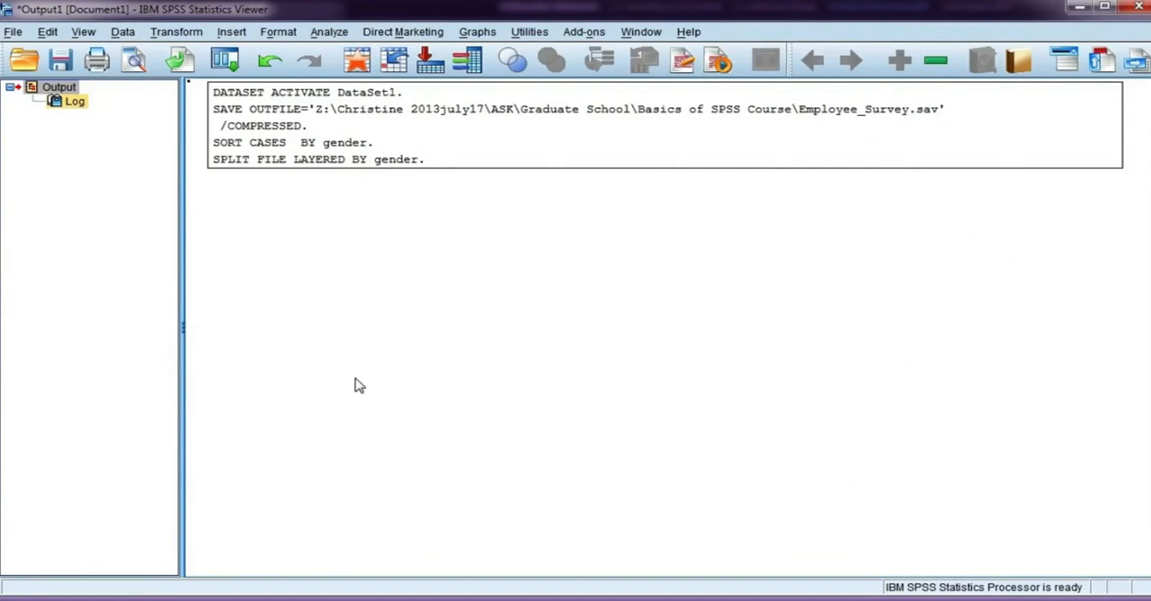
Step: Start a Frequencies analysis with Gross Annual Income as the variable
left_click(396, 439)
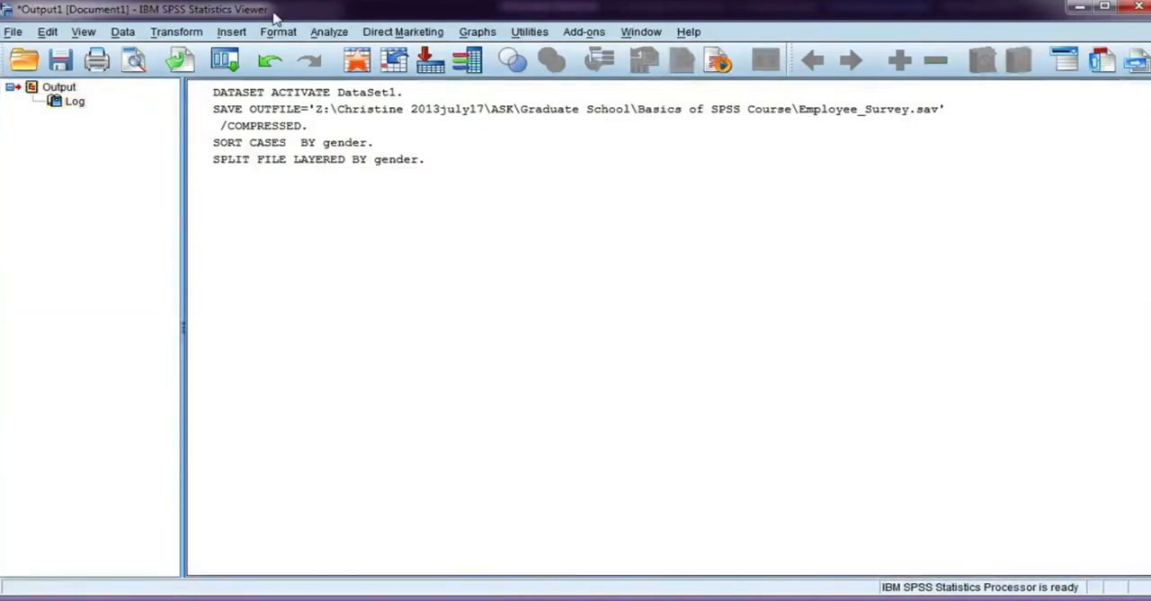
left_click(328, 33)
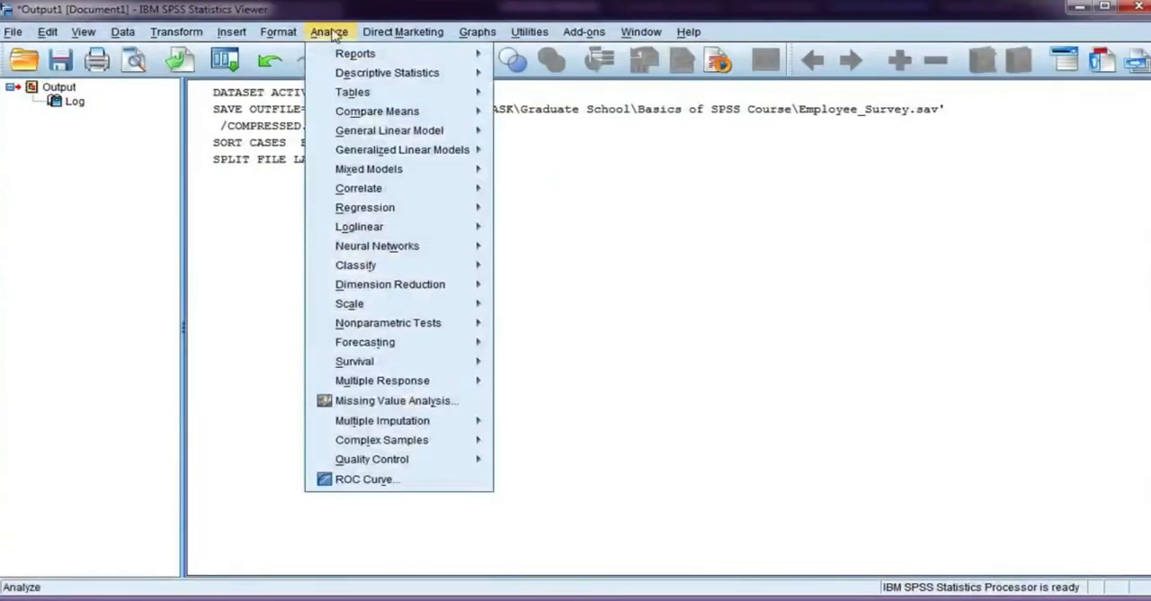
mouse_move(387, 73)
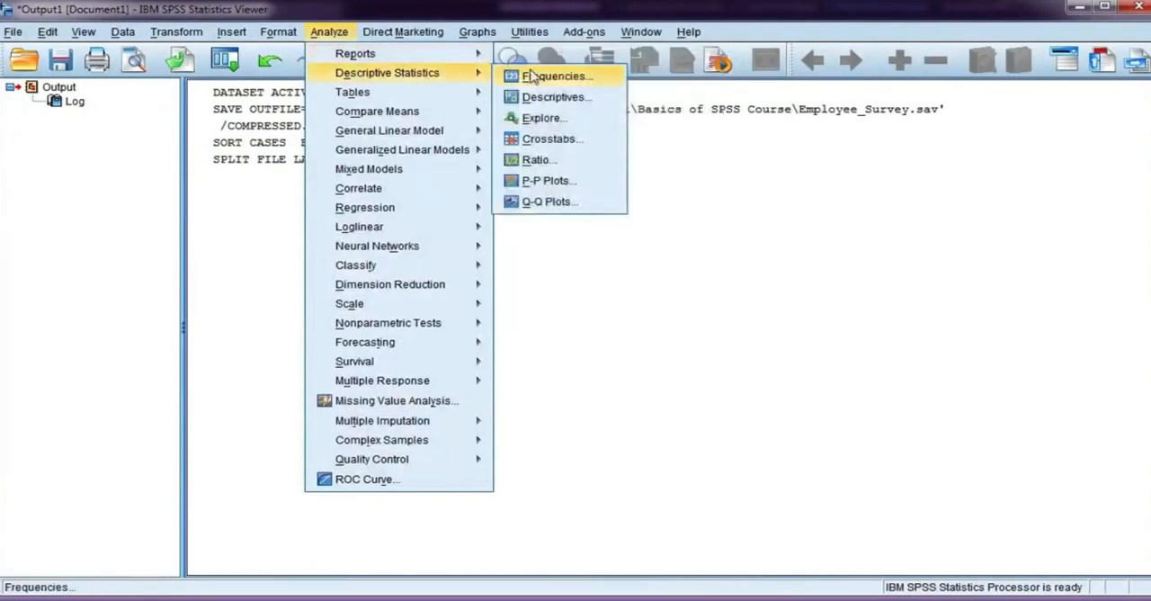
left_click(608, 77)
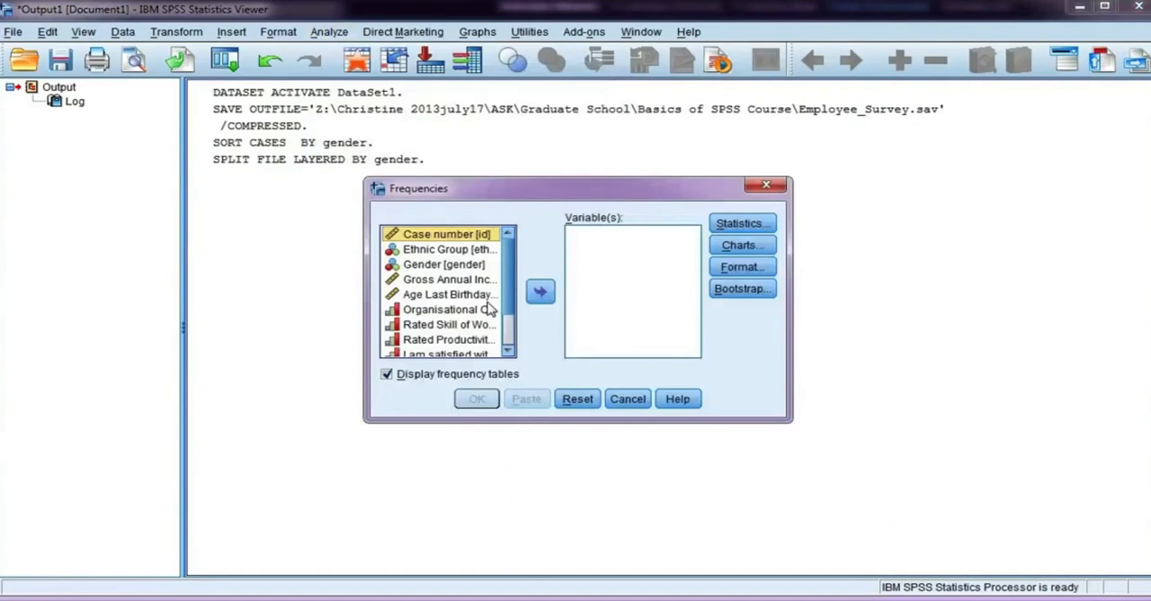
left_click(456, 282)
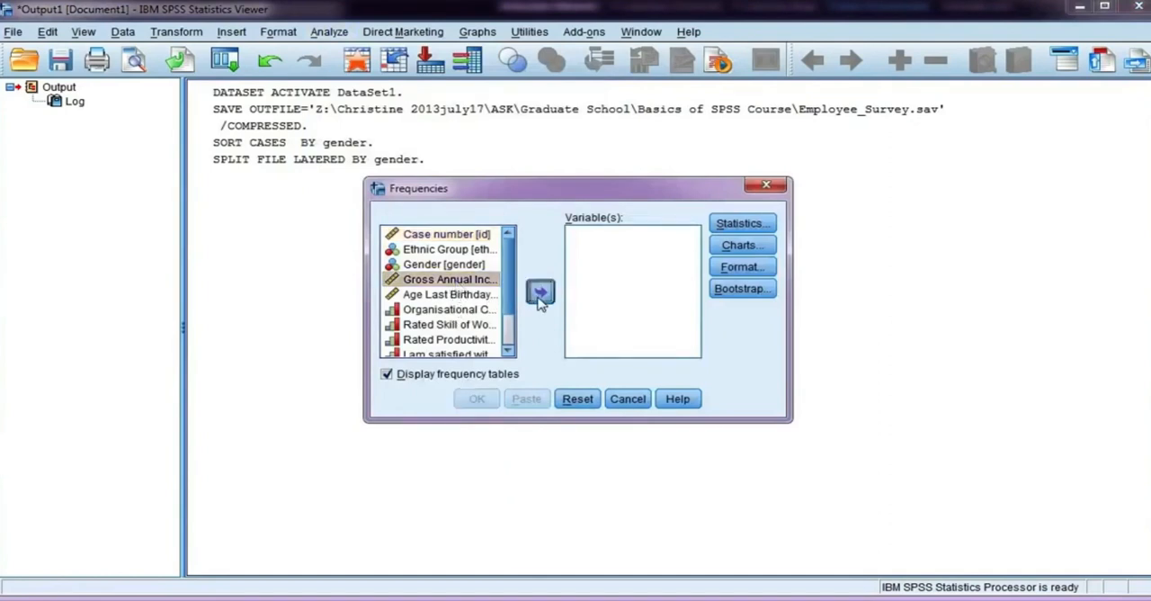
left_click(540, 291)
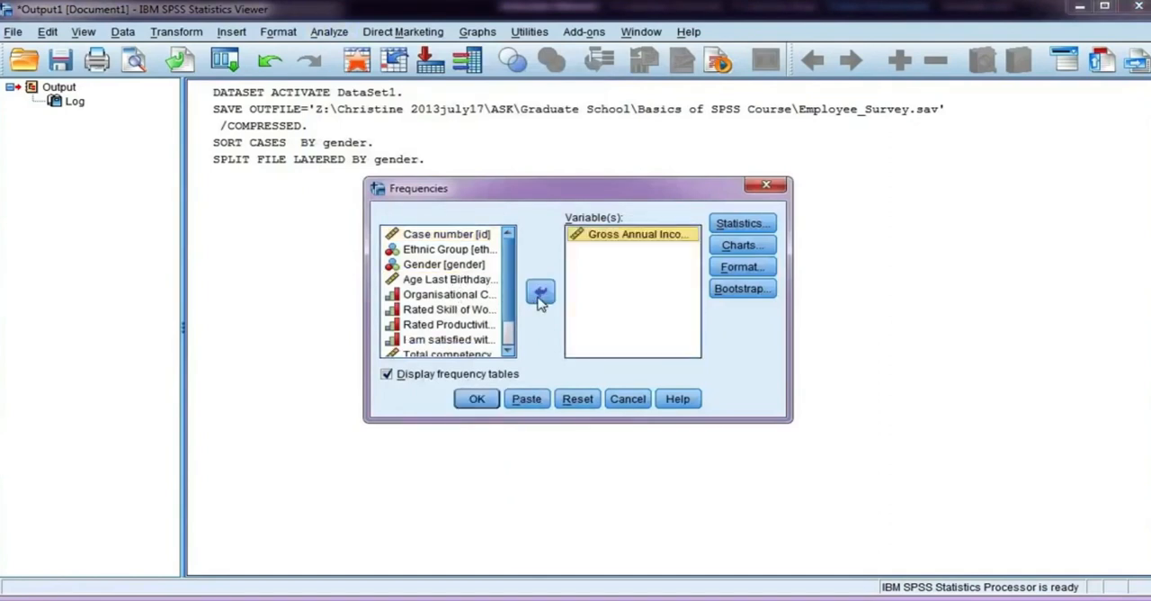
Step: Request the mean, median, standard deviation and range for the income frequencies, and run the analysis without frequency tables
left_click(735, 229)
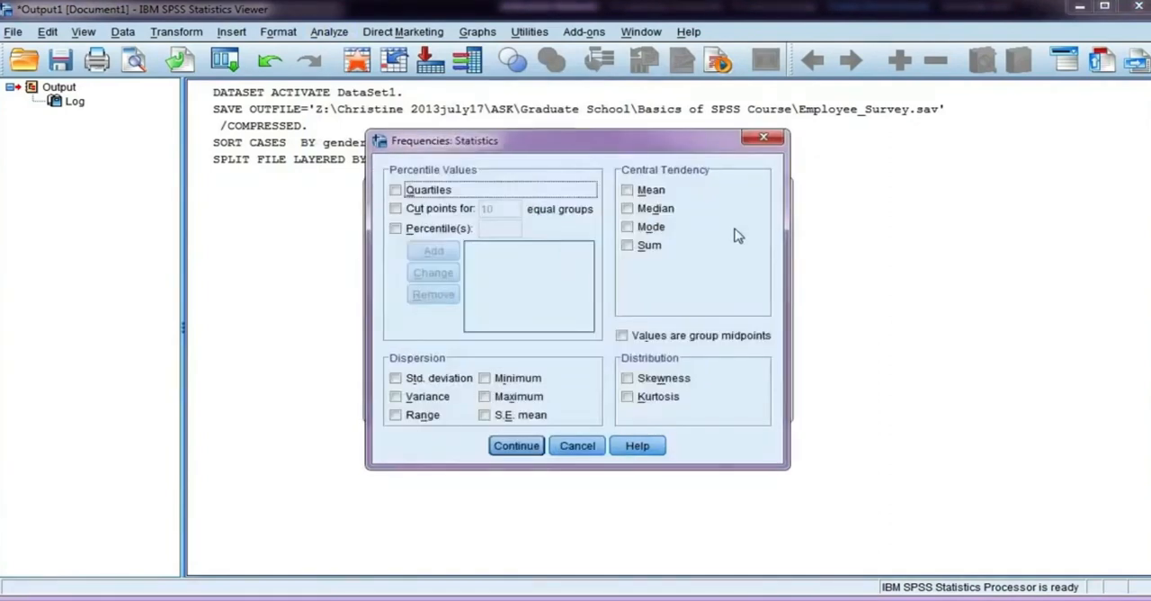
left_click(627, 190)
left_click(627, 209)
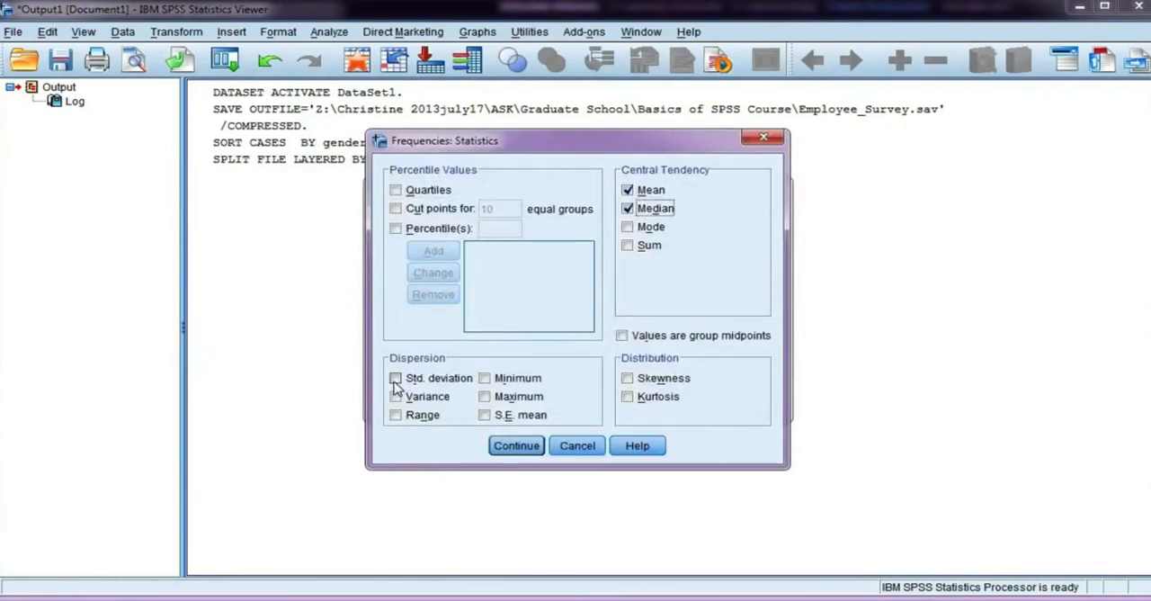
left_click(396, 380)
left_click(396, 416)
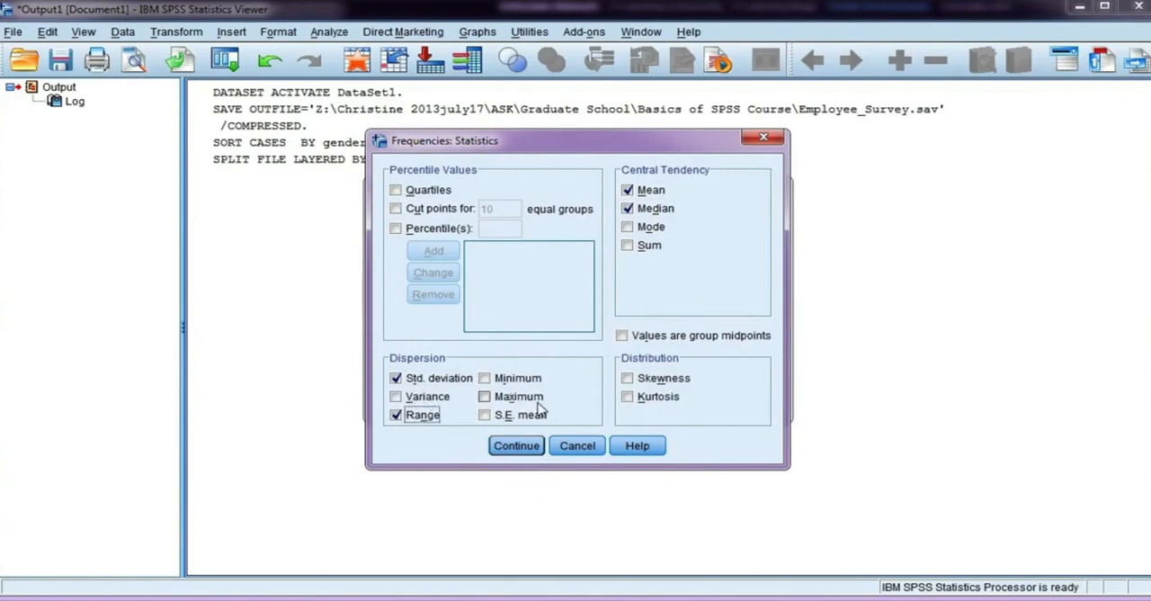
left_click(523, 447)
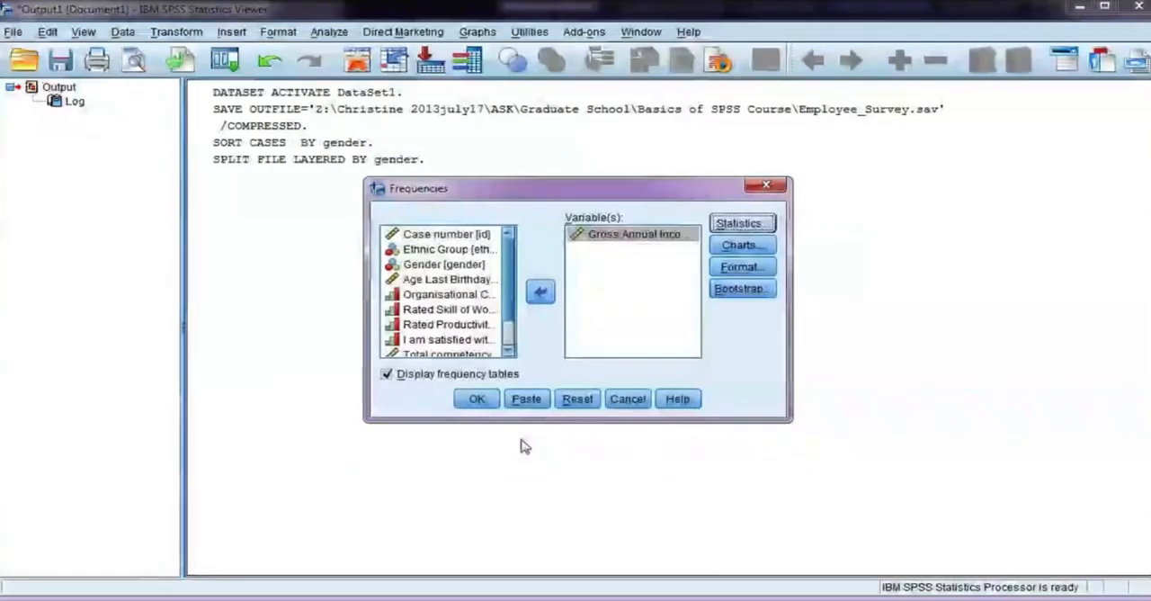
left_click(386, 374)
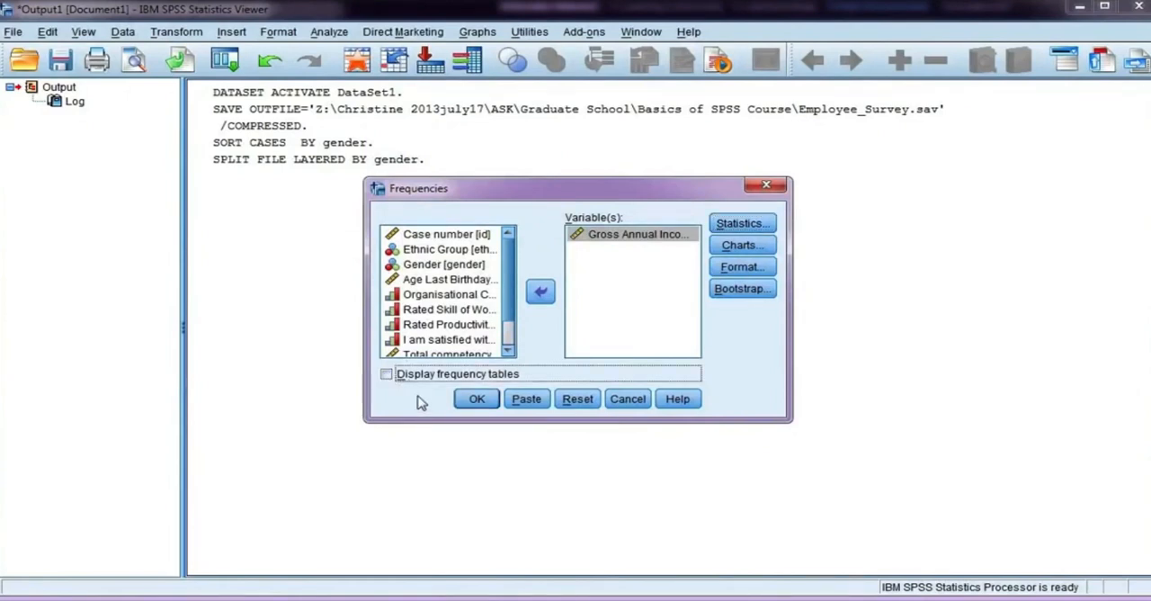
left_click(477, 400)
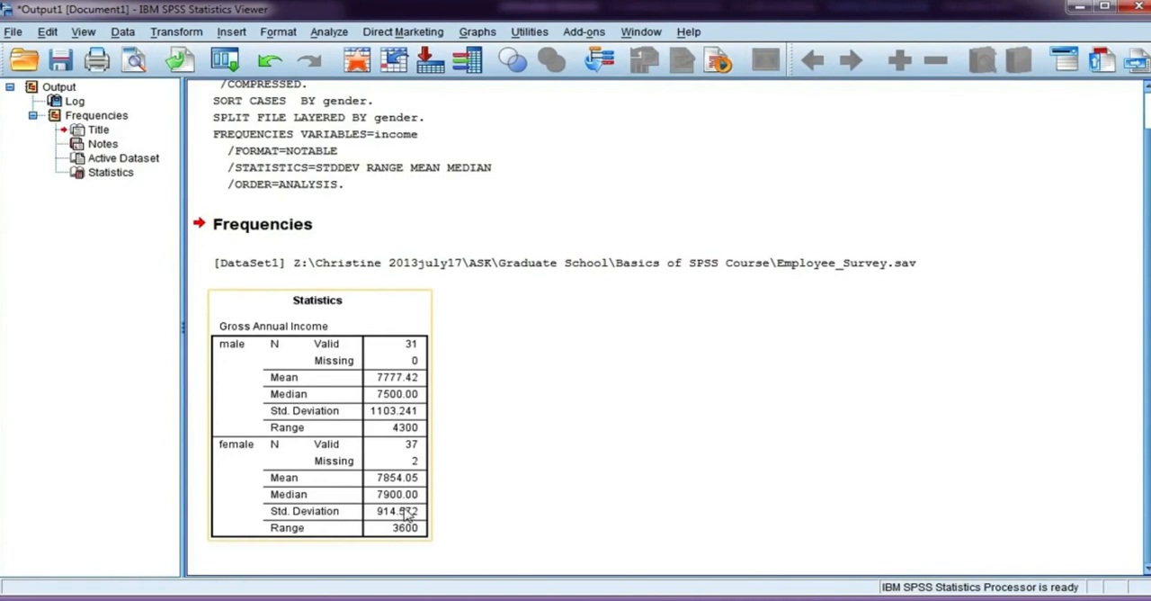
Step: Change the split file setting to organize output by groups, keeping Gender as the grouping variable
left_click(123, 32)
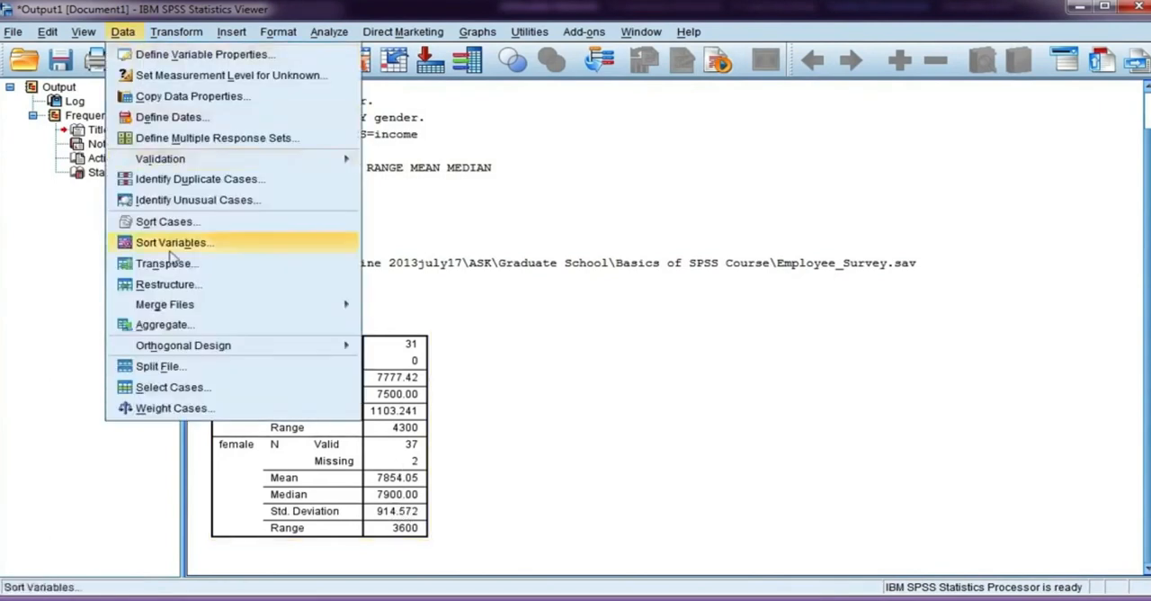
left_click(162, 366)
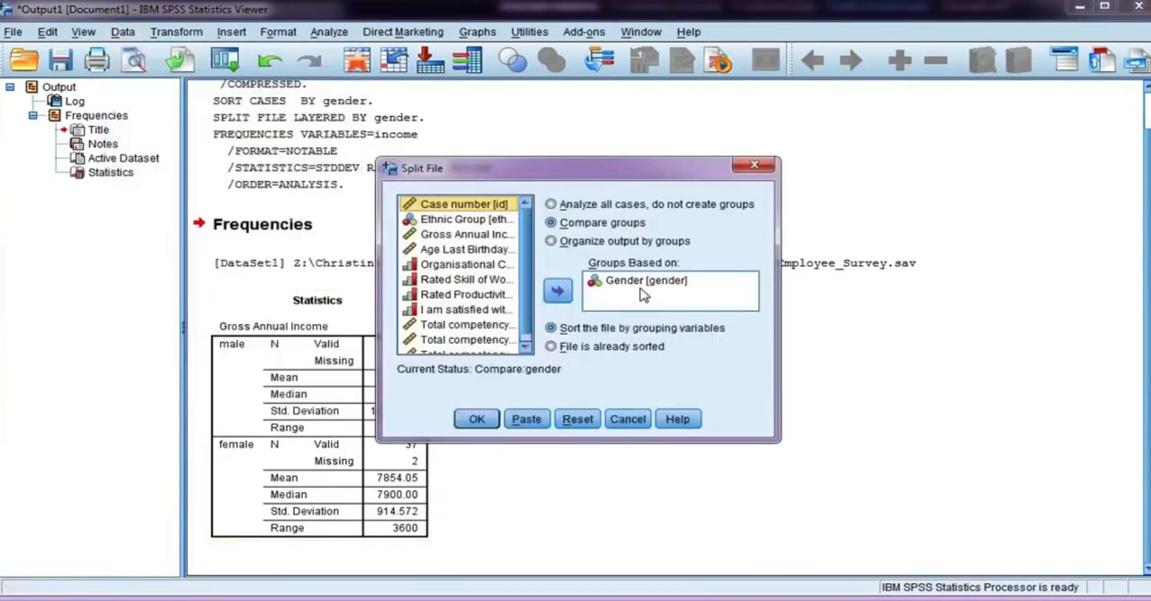
left_click(551, 241)
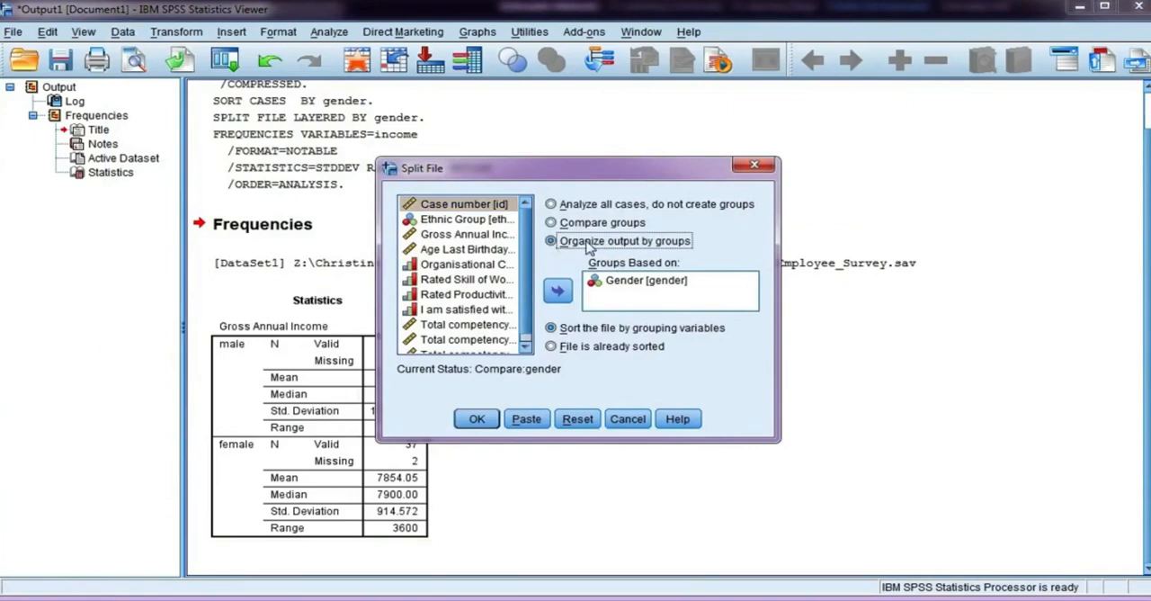
left_click(477, 419)
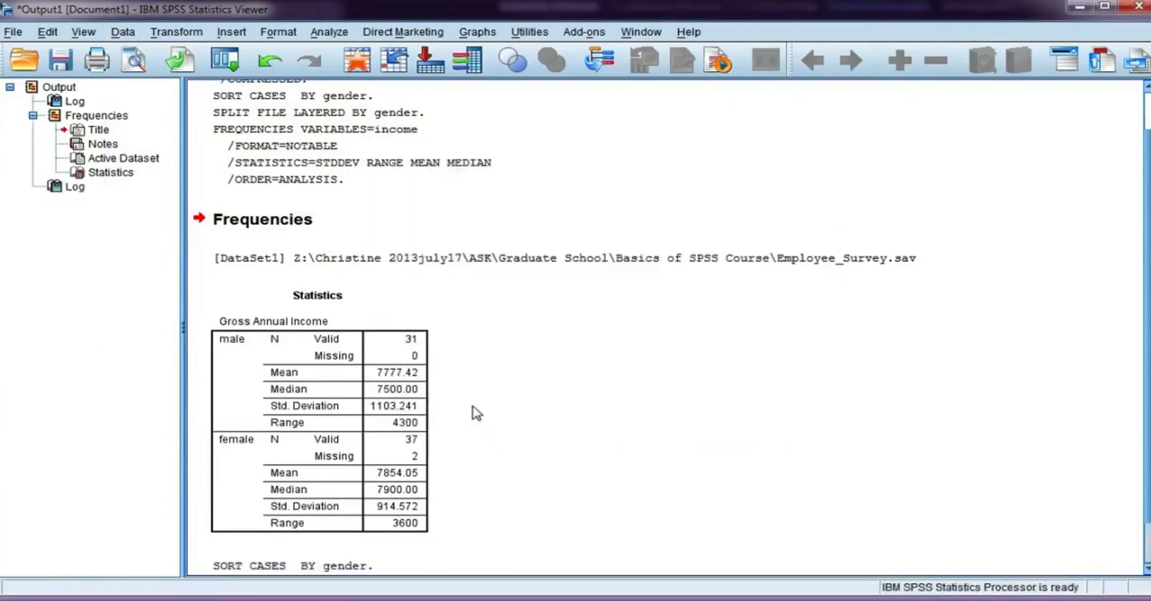
Step: Rerun the Frequencies analysis of Gross Annual Income with the same statistics under the new split setting
left_click(327, 33)
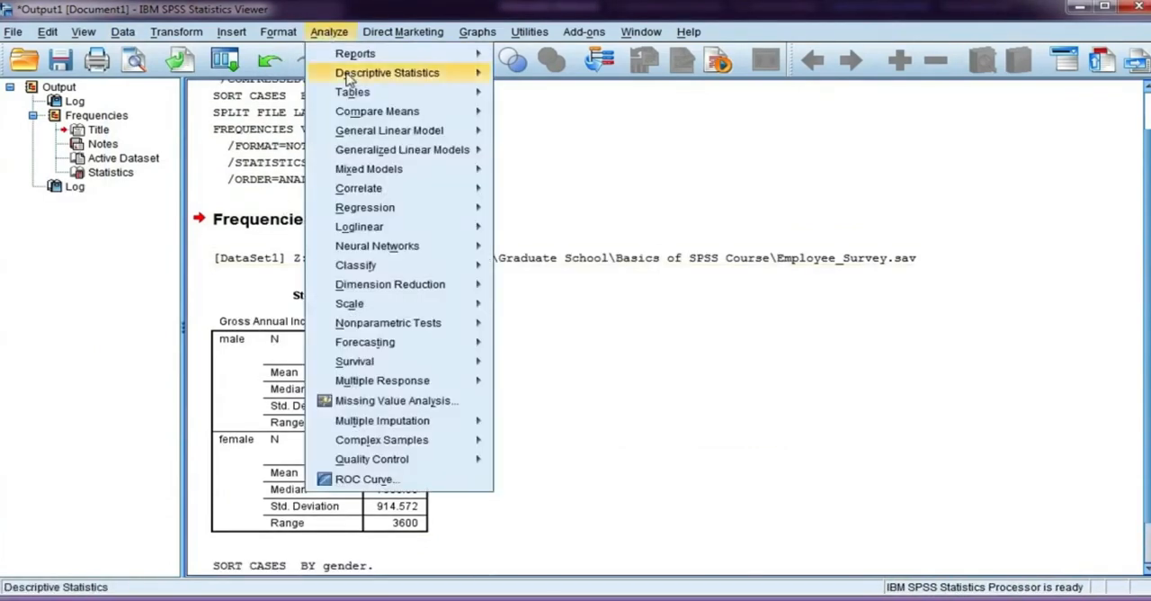
mouse_move(409, 72)
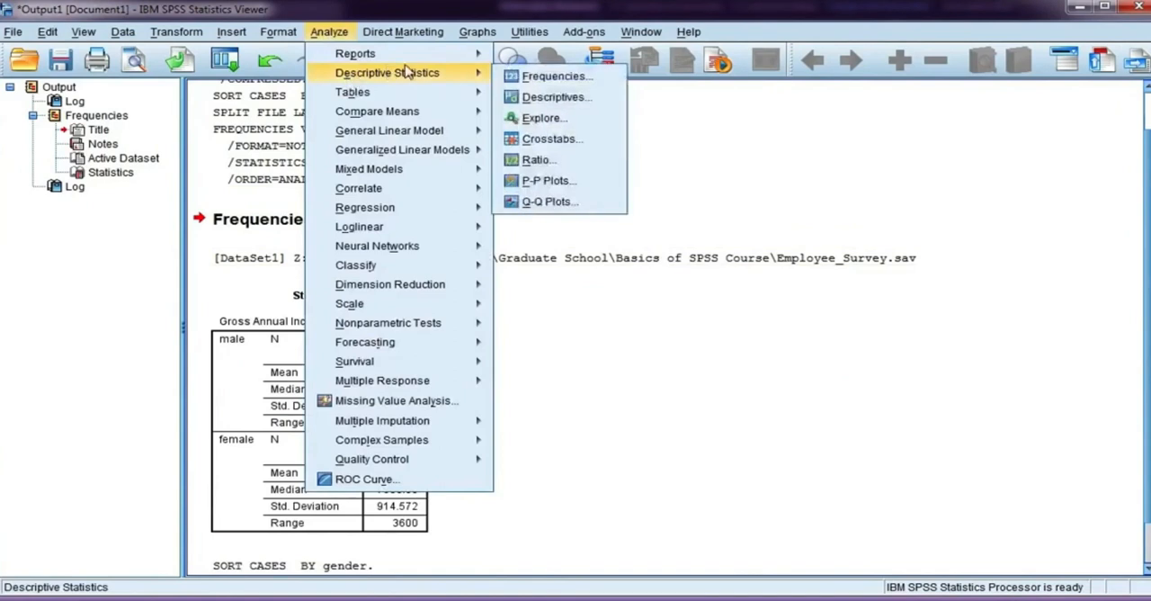
left_click(608, 81)
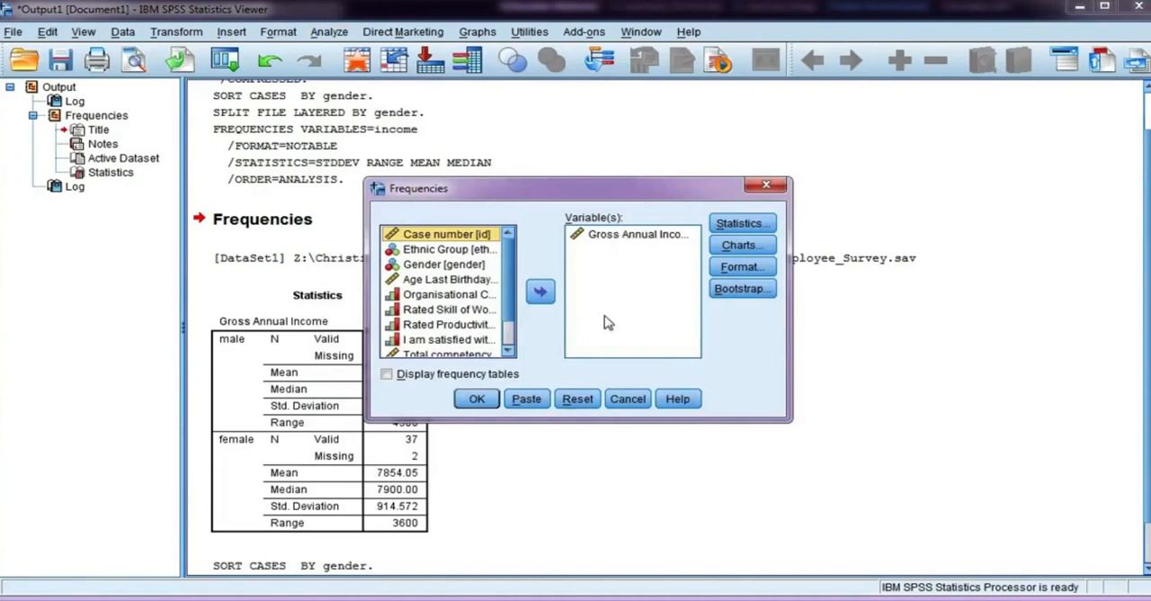
left_click(477, 401)
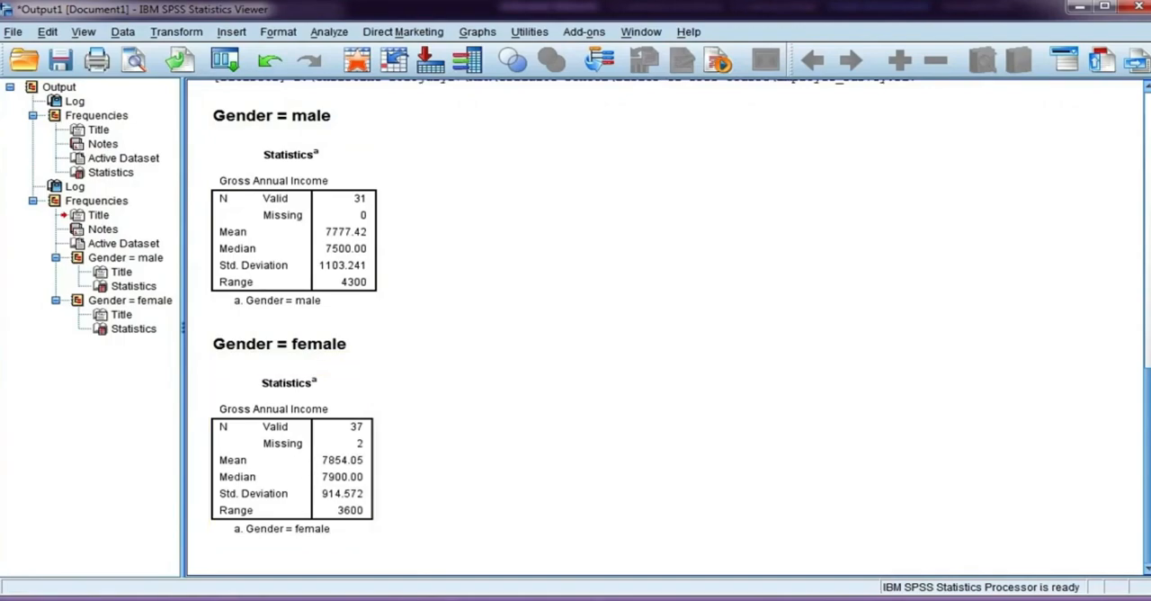
Step: Turn off the split in the employee survey file so that all cases are analyzed without groups
left_click(278, 599)
scroll(277, 187, "down", 7)
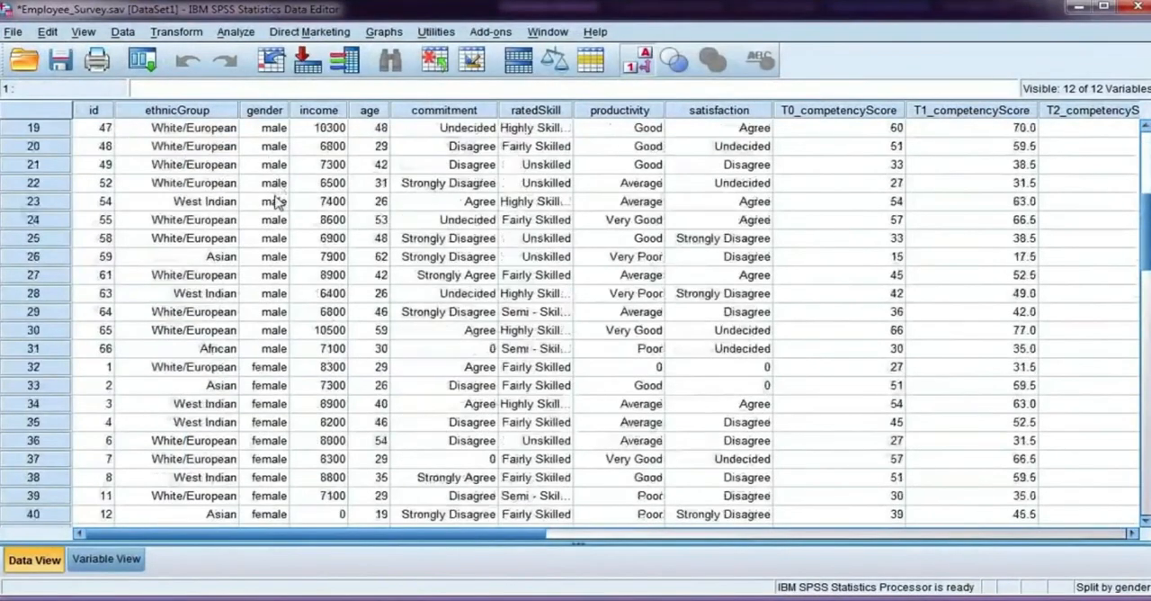
scroll(284, 202, "up", 1)
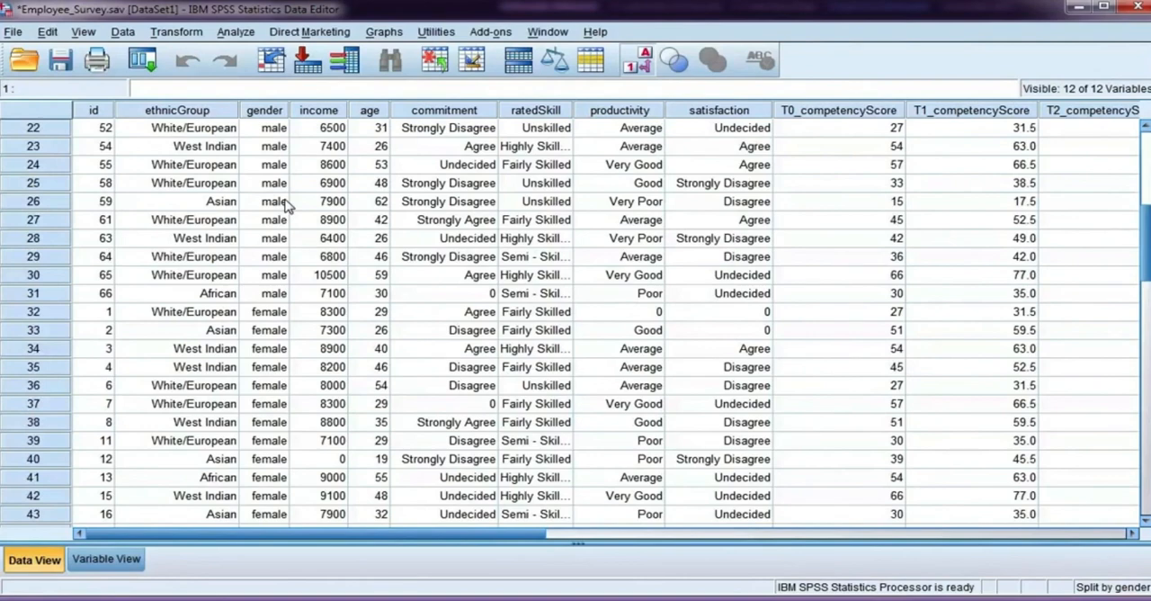
left_click(122, 32)
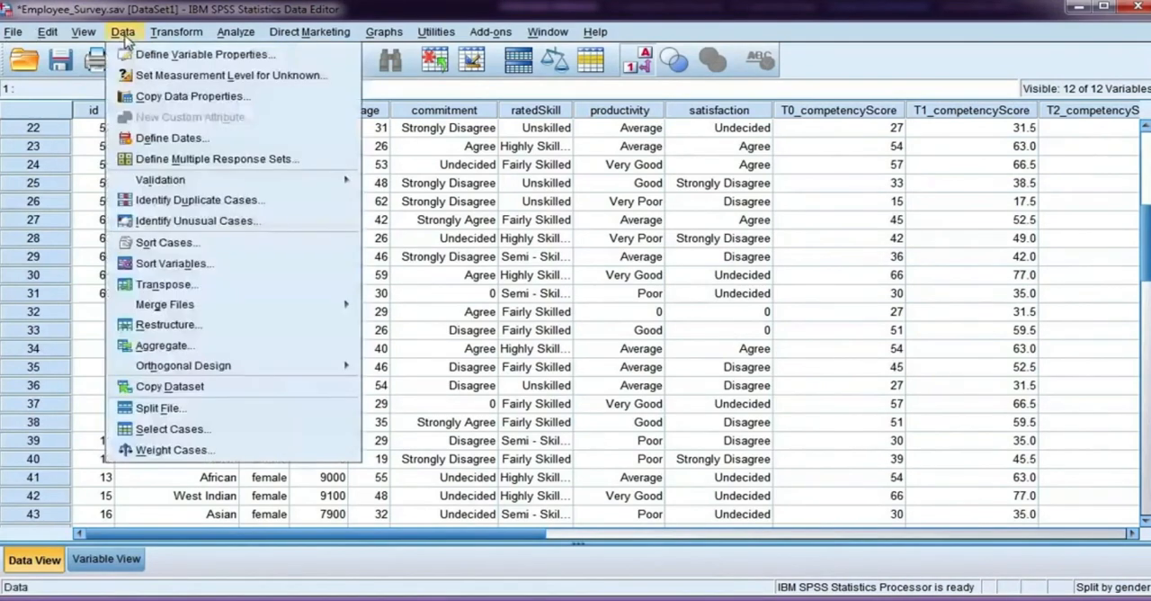
left_click(158, 408)
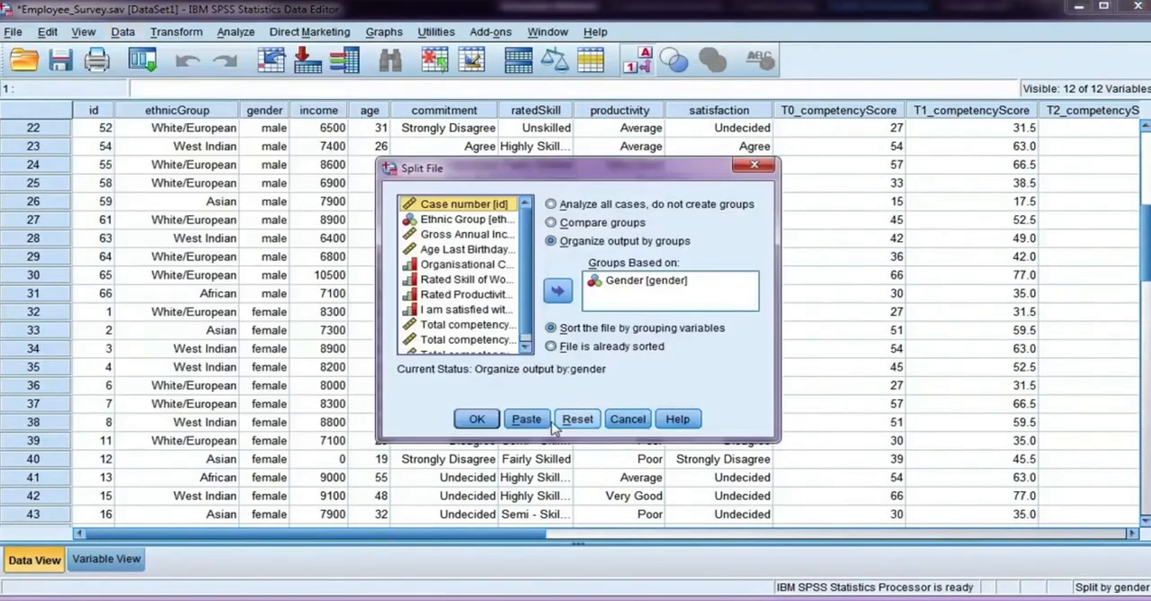
left_click(578, 419)
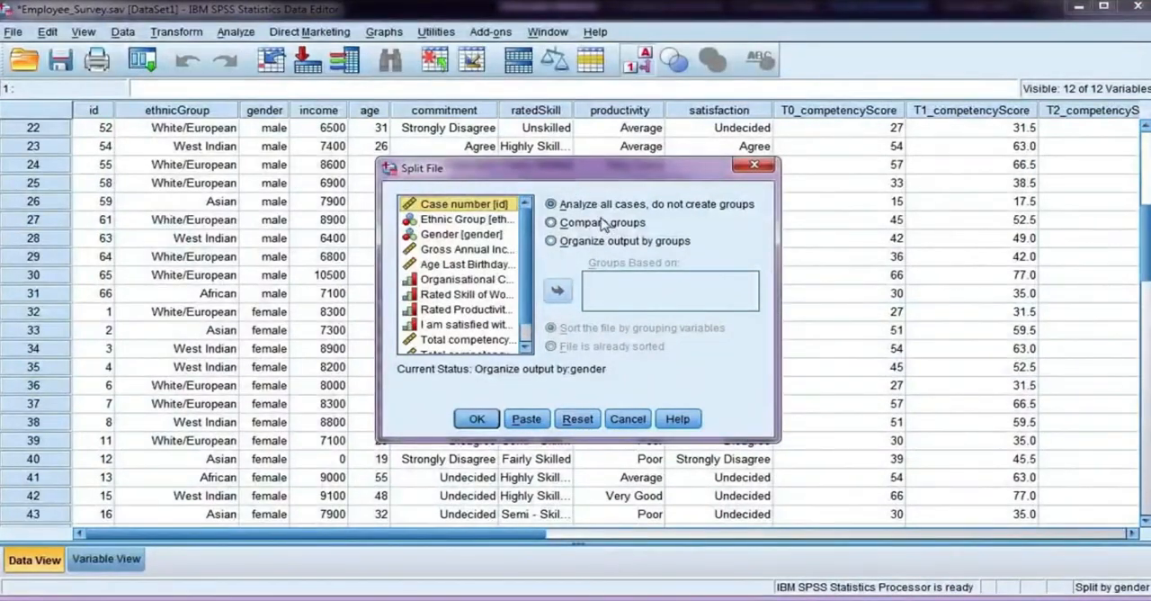
left_click(493, 423)
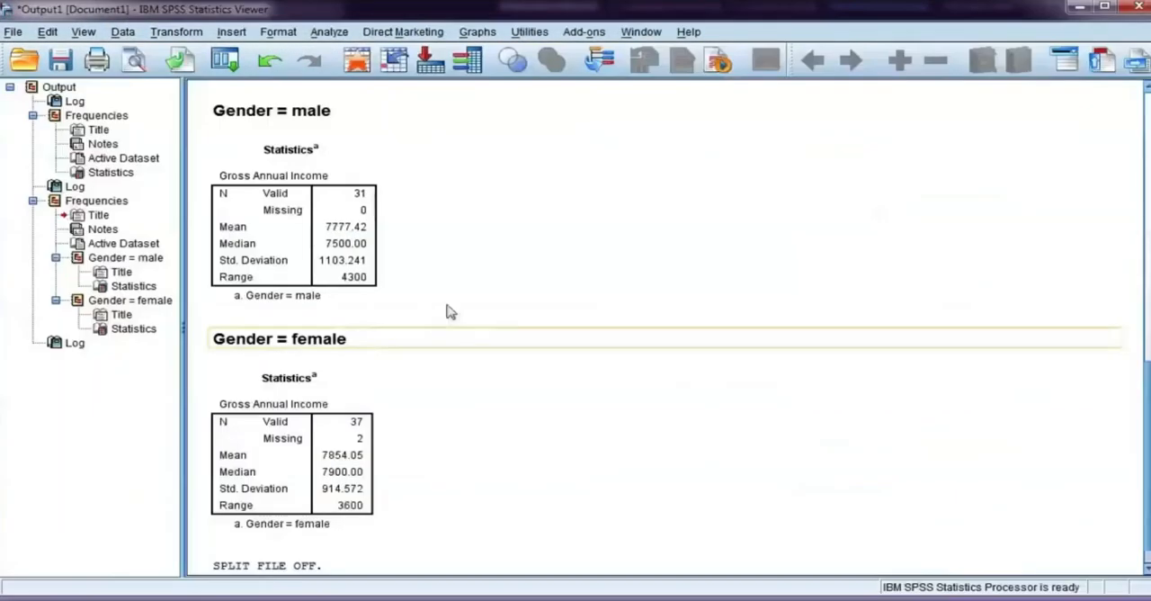
Step: Sort the employee survey cases by Case number in ascending order
key("alt+Tab")
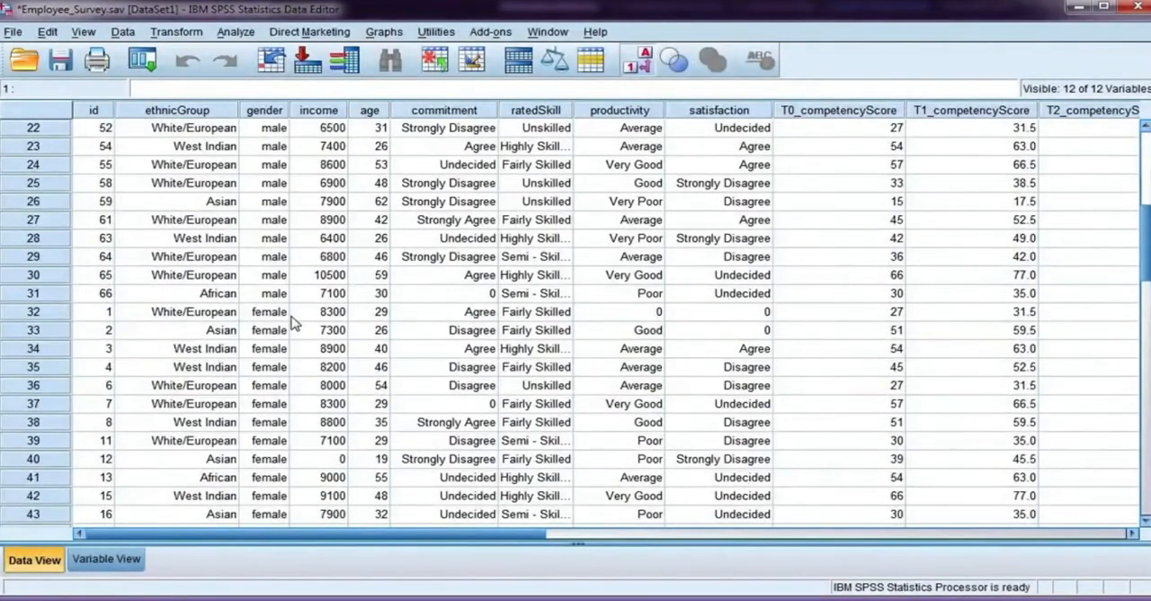
scroll(285, 315, "up", 4)
scroll(281, 319, "down", 2)
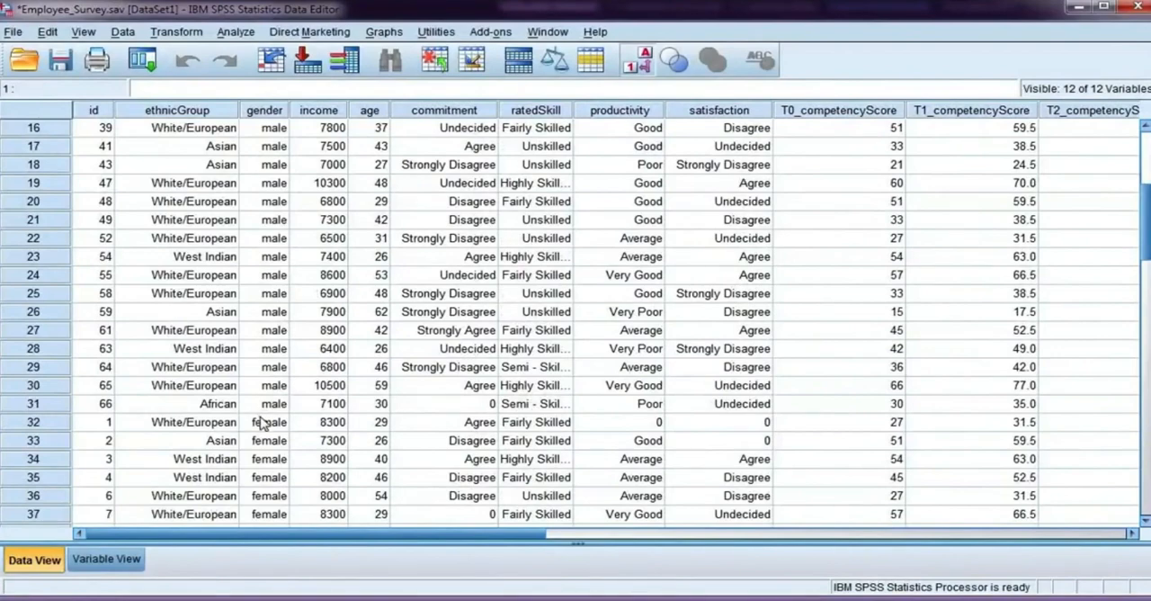
scroll(275, 355, "up", 5)
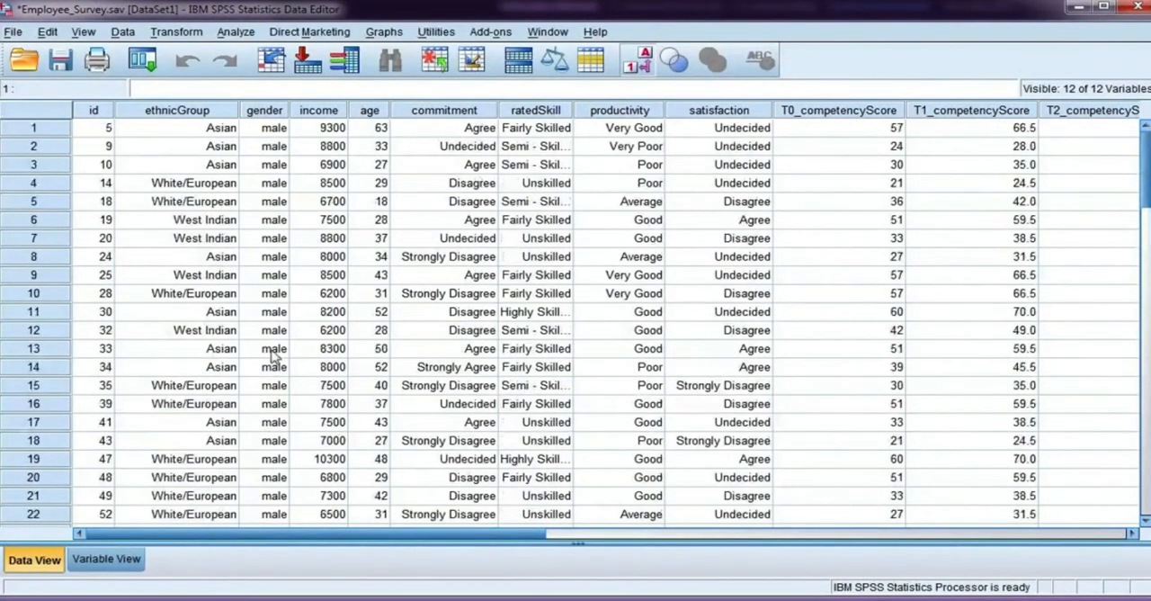
left_click(123, 33)
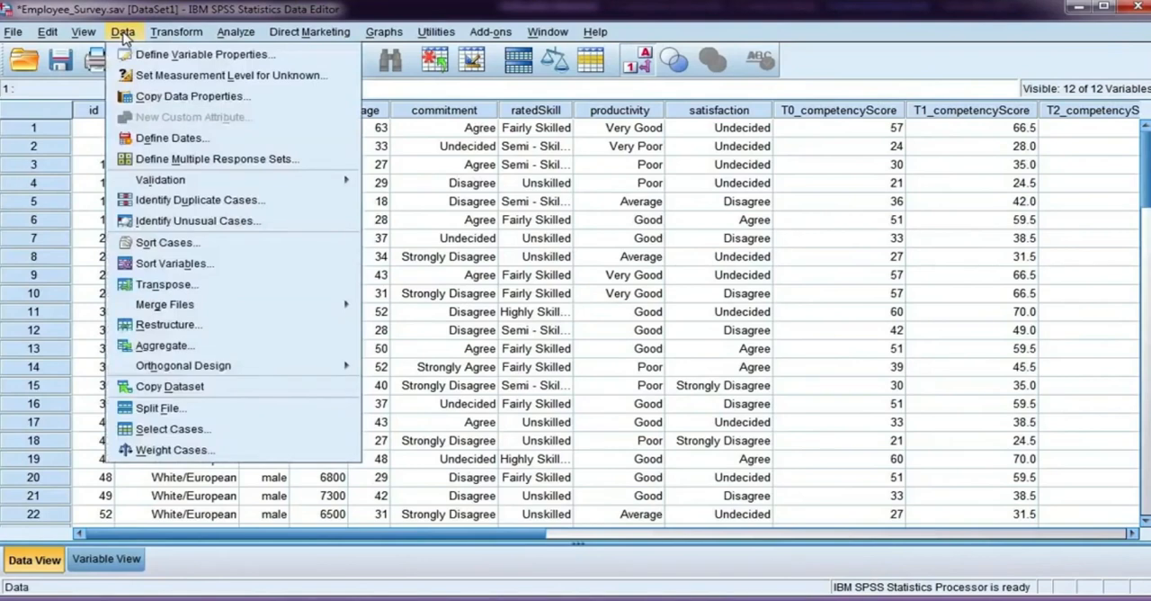
left_click(205, 245)
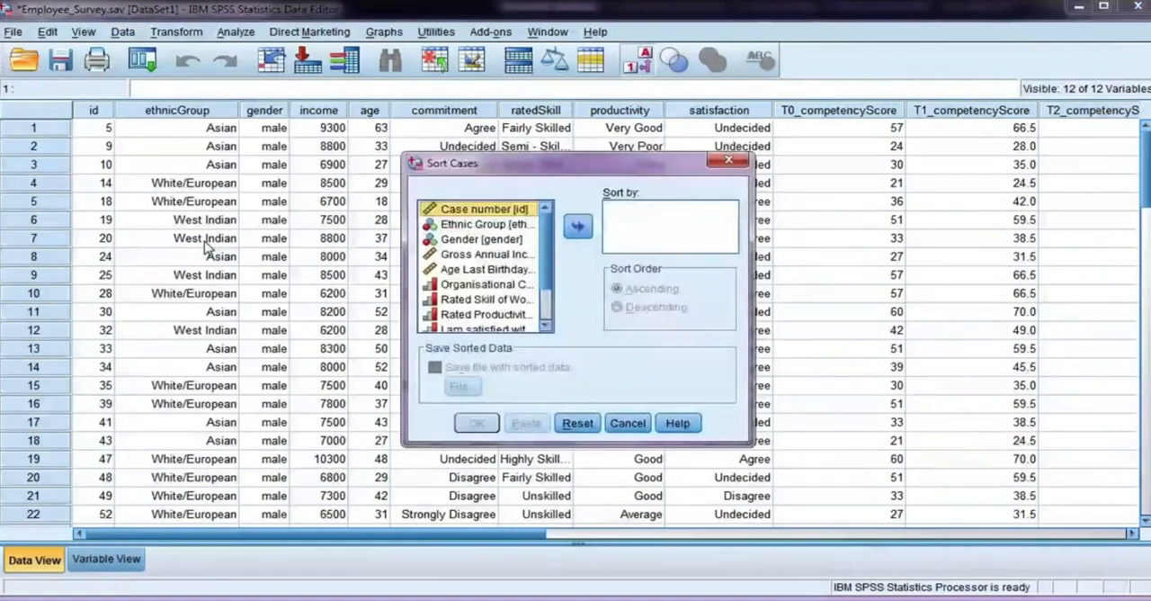
left_click(577, 226)
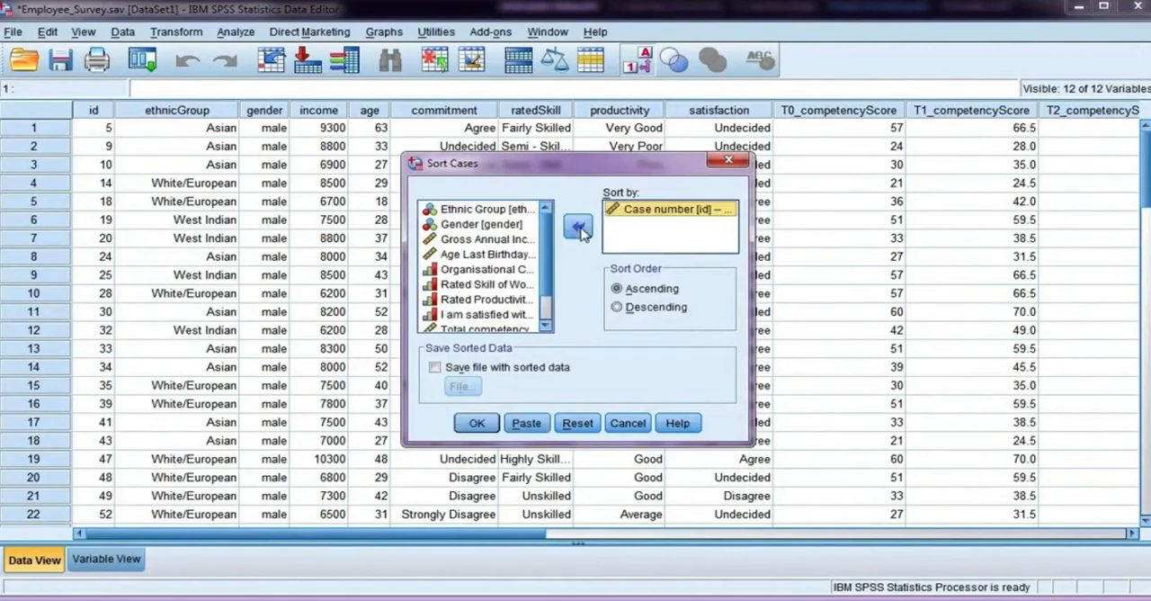
left_click(488, 428)
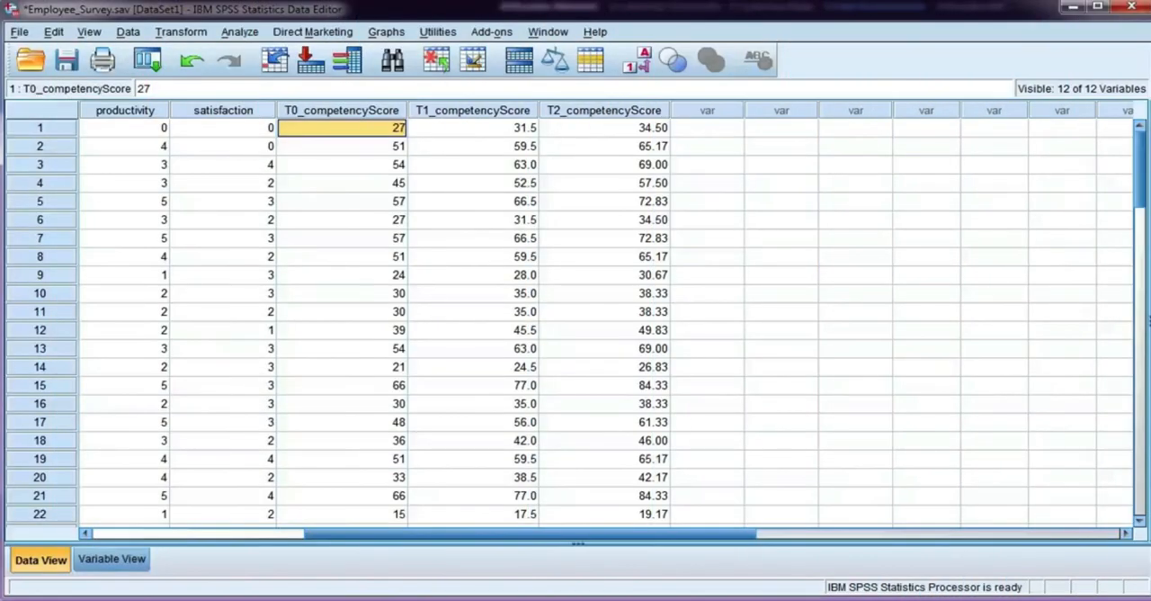
Step: Run Descriptives on the total competency score before starting their job (T0_competencyScore), saving the standardized values as a variable
left_click(365, 117)
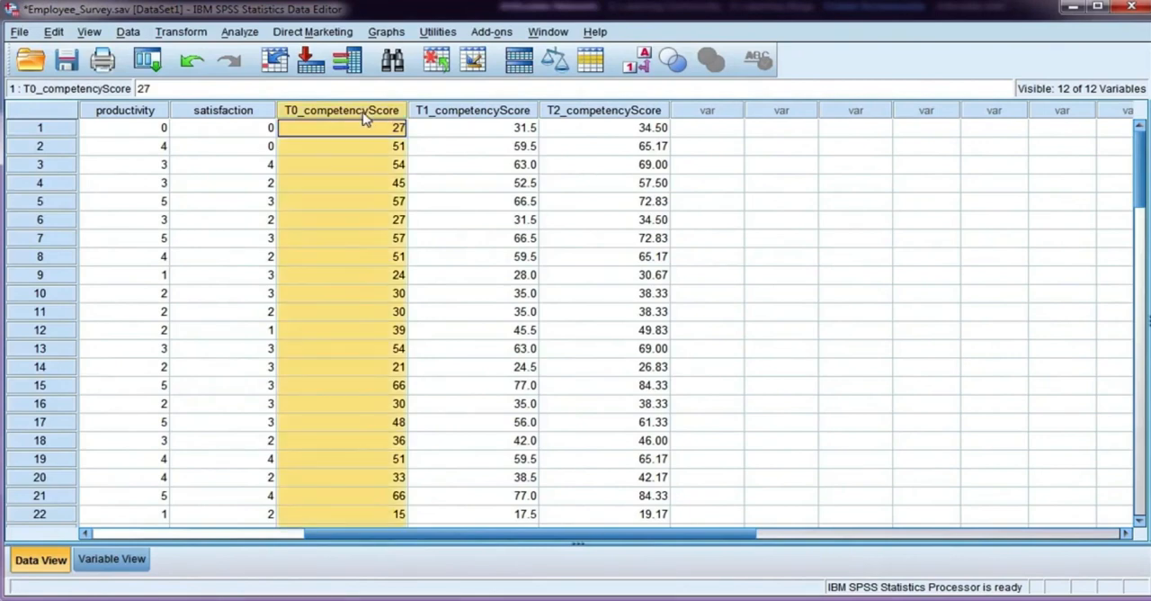
left_click(319, 132)
left_click(245, 32)
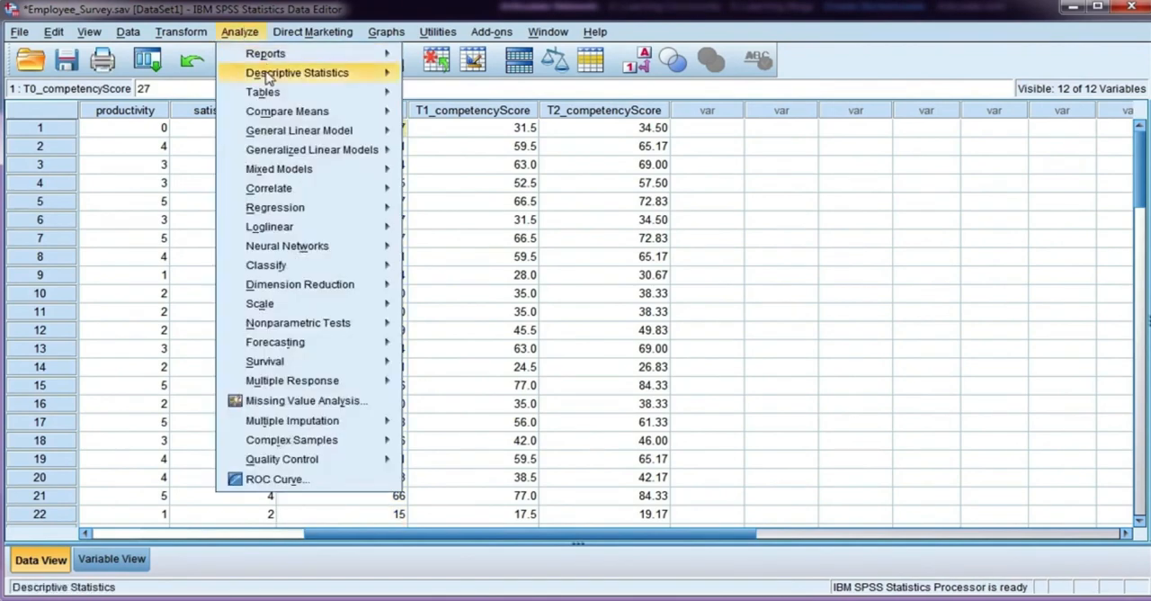
mouse_move(270, 81)
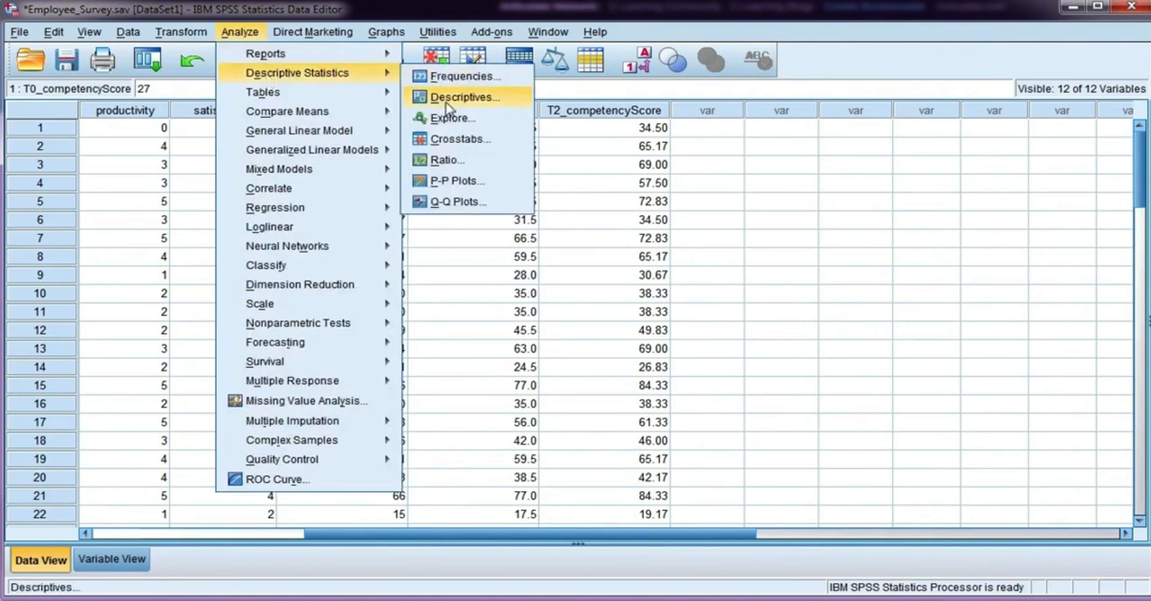
left_click(520, 106)
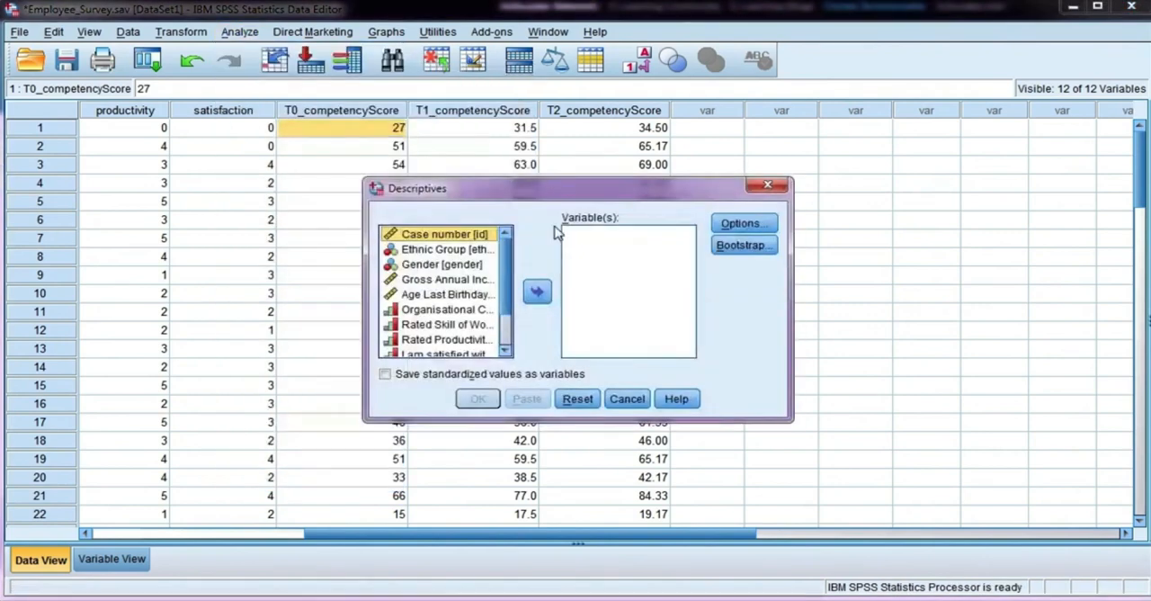
left_click_drag(505, 261, 505, 292)
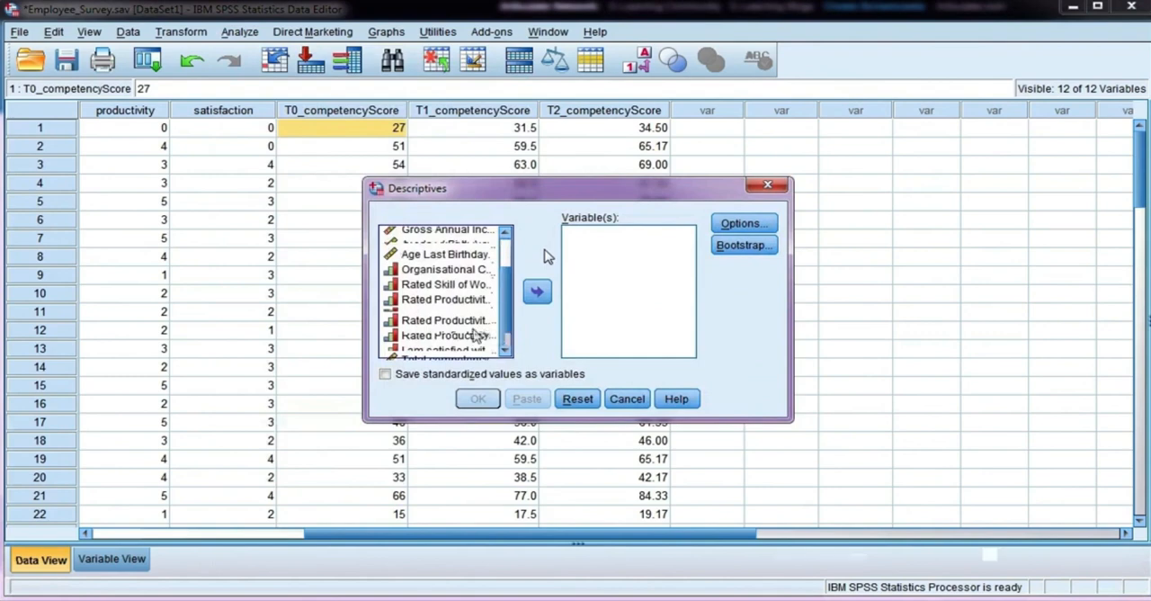
left_click(474, 320)
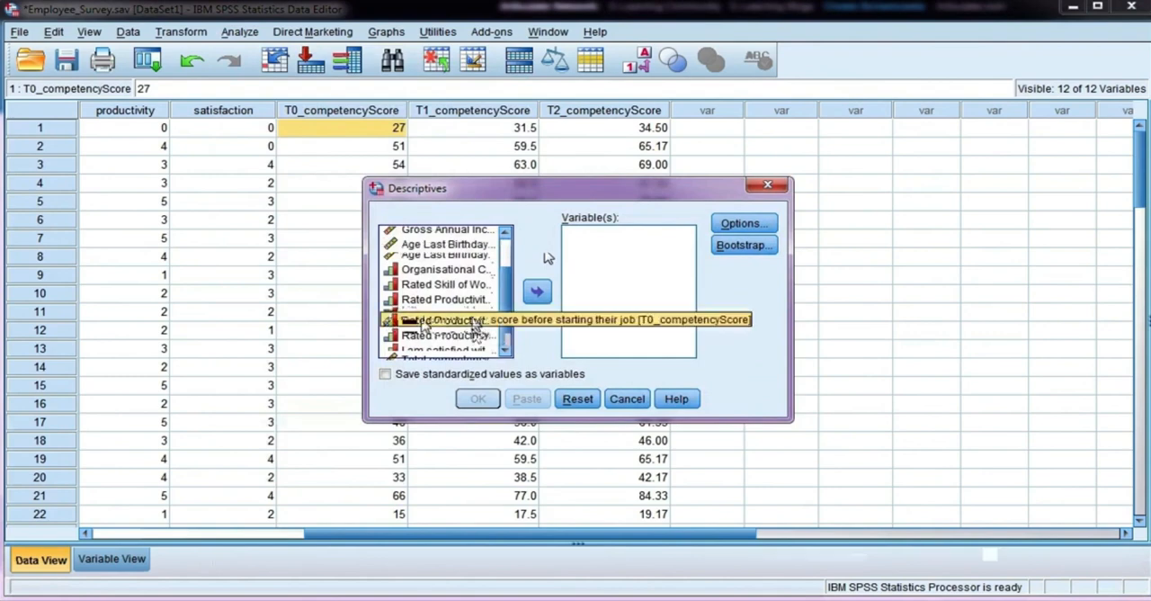
left_click(537, 291)
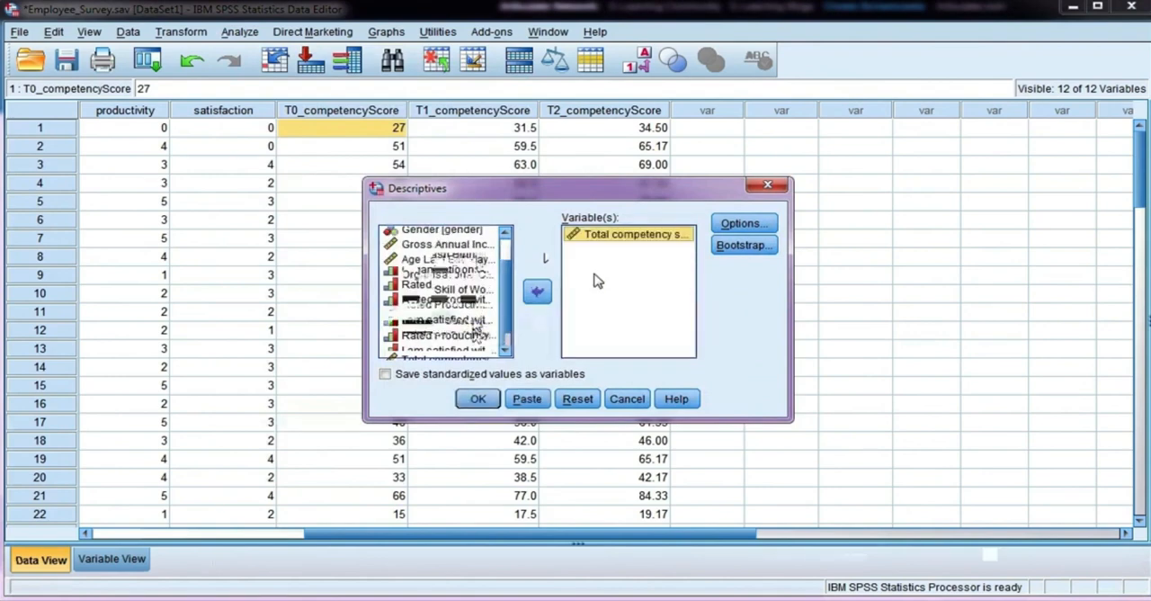
left_click(386, 376)
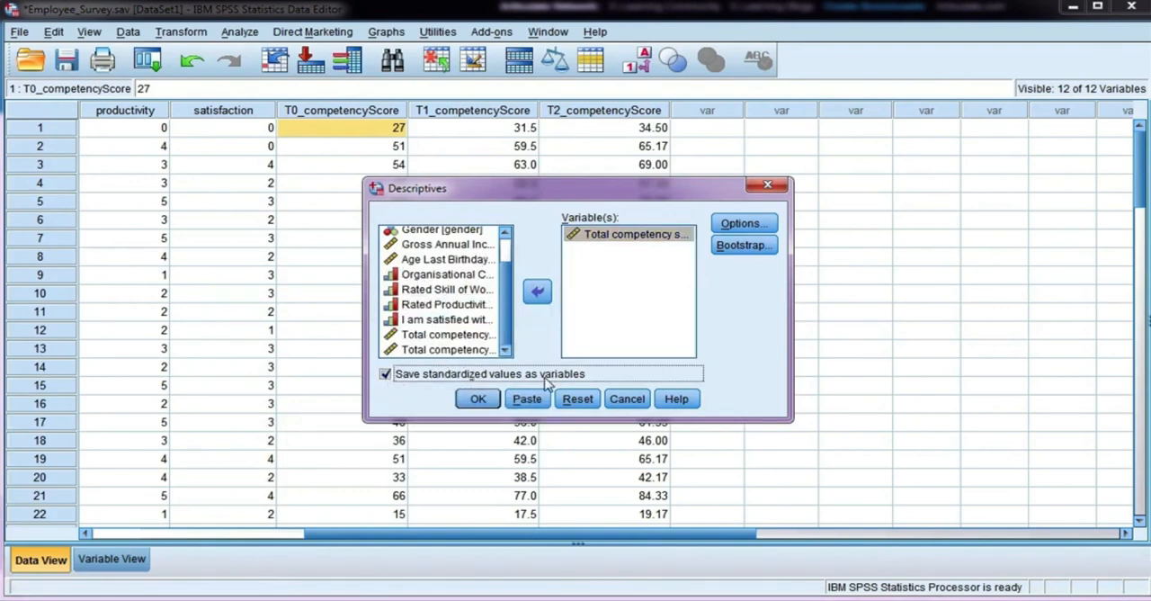
left_click(478, 399)
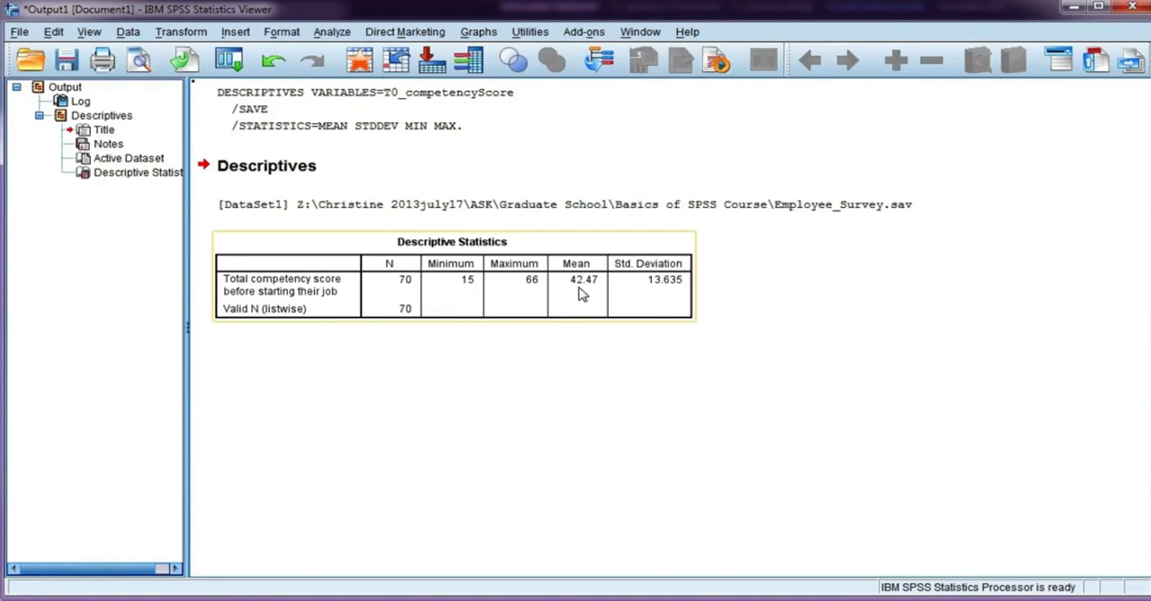
Step: Examine the new standardized score column in the employee survey data alongside the original T0_competencyScore values
left_click(368, 599)
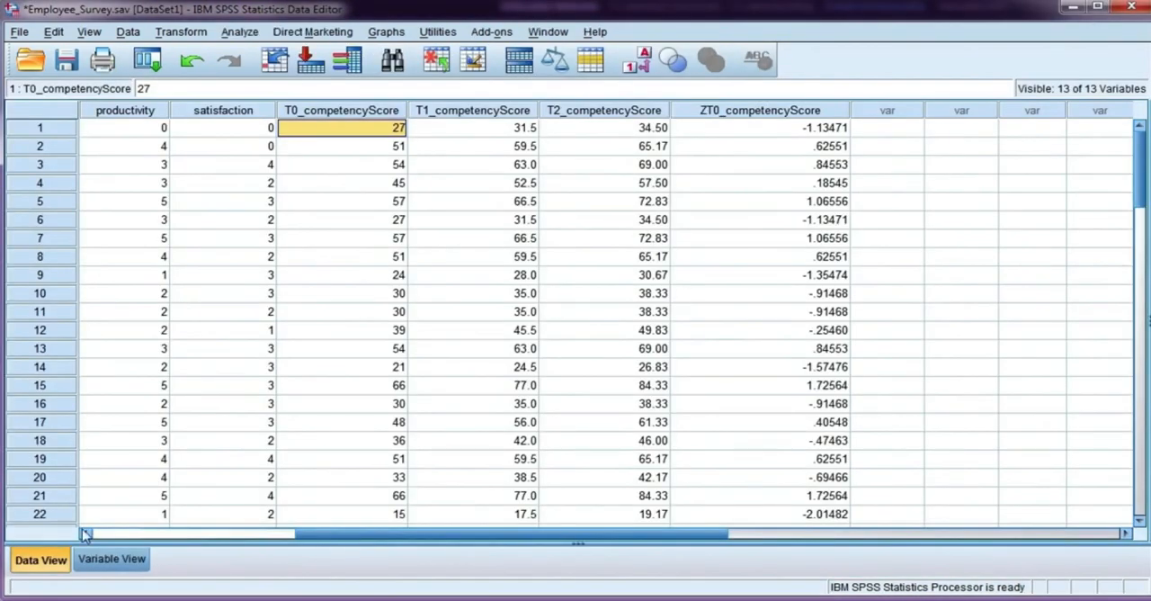
left_click(740, 112)
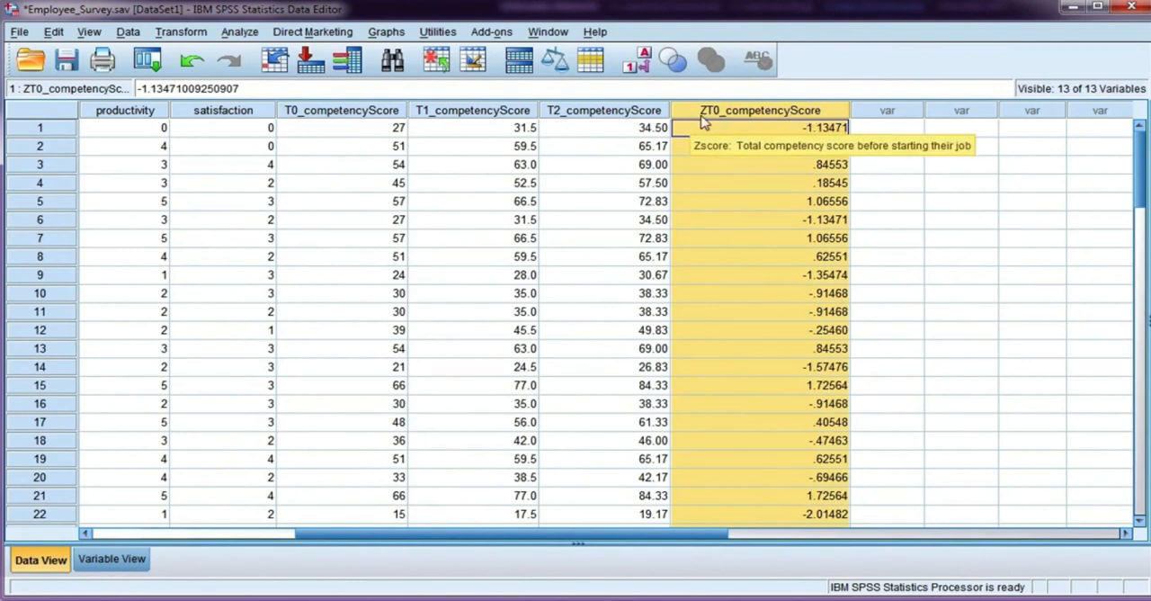
left_click(808, 183)
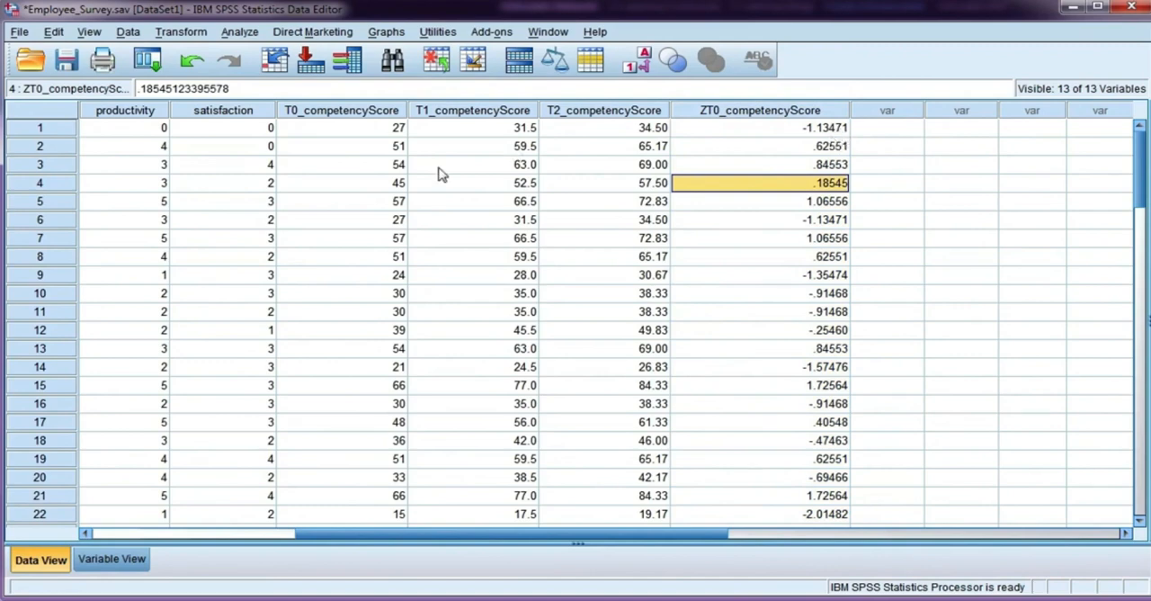
left_click(376, 130)
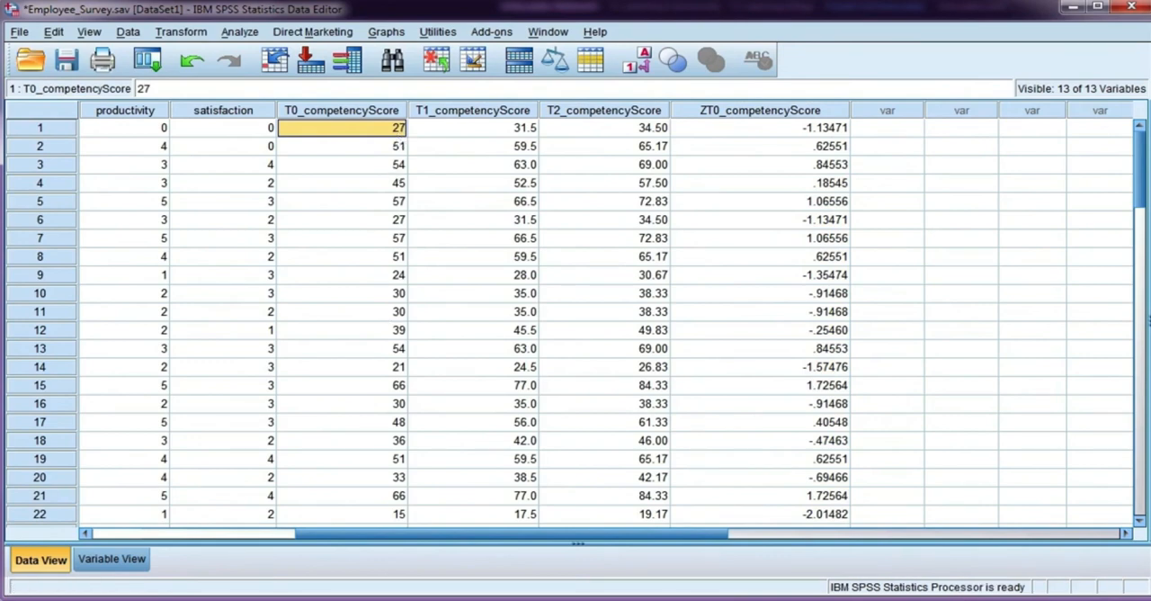
Step: Inspect the unrounded mean and standard deviation in the Descriptive Statistics output table
key("alt+Tab")
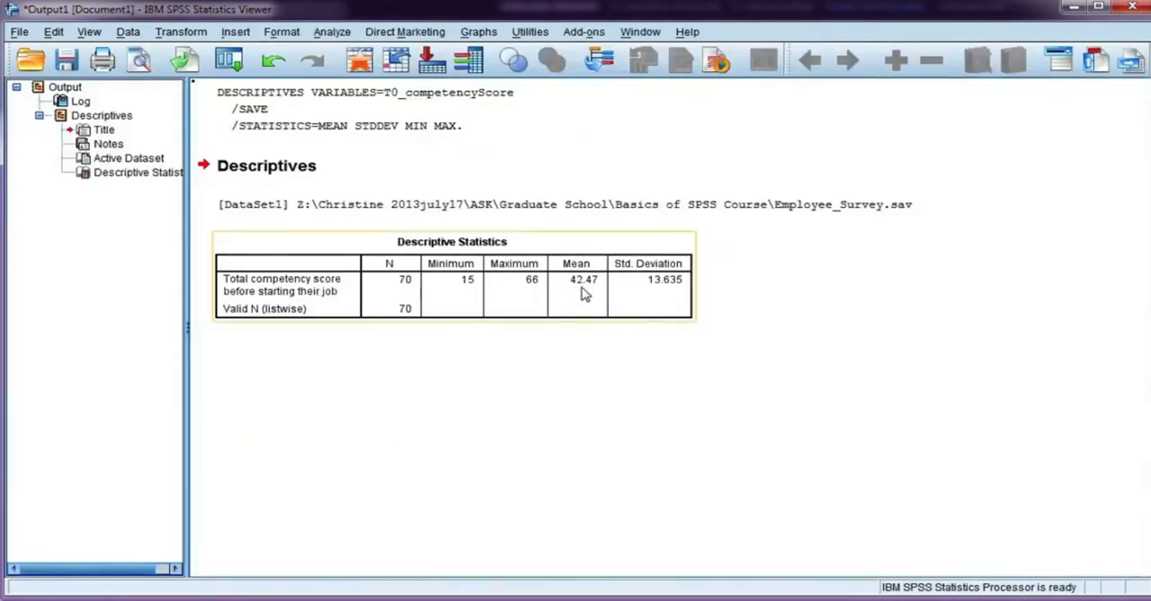
key("alt+Tab")
left_click(582, 283)
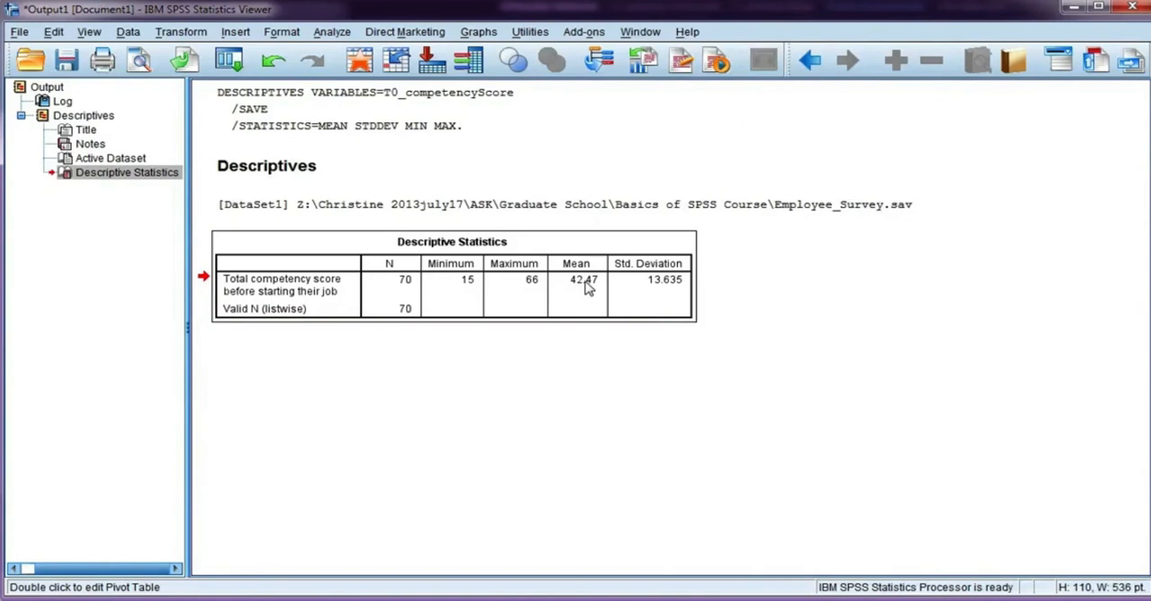
double_click(601, 301)
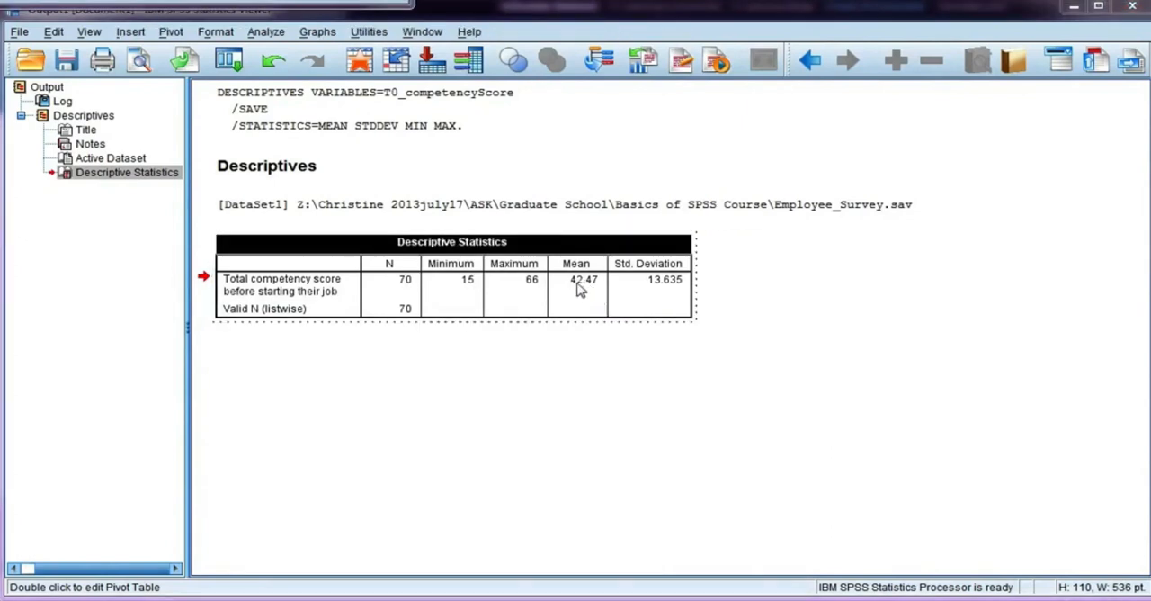
left_click(580, 286)
double_click(580, 286)
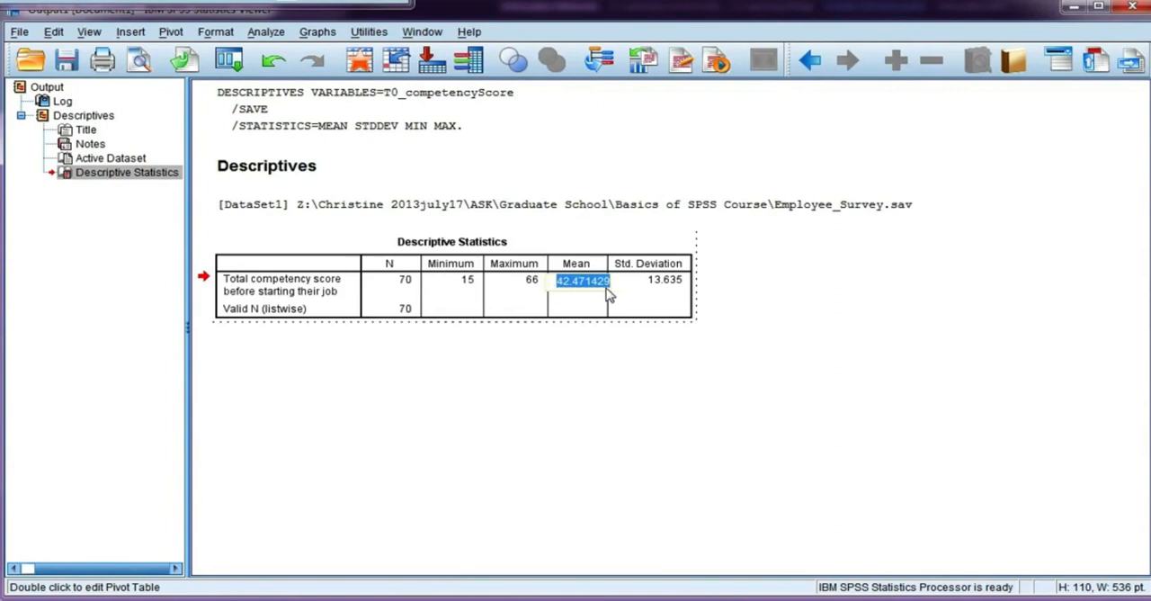
left_click(663, 288)
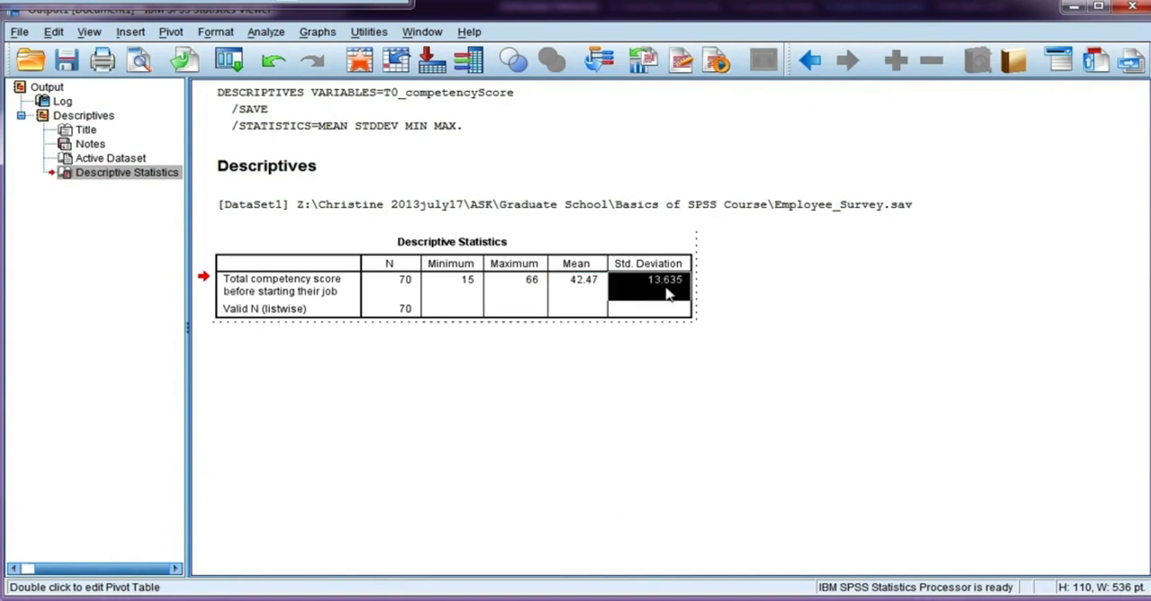
double_click(667, 284)
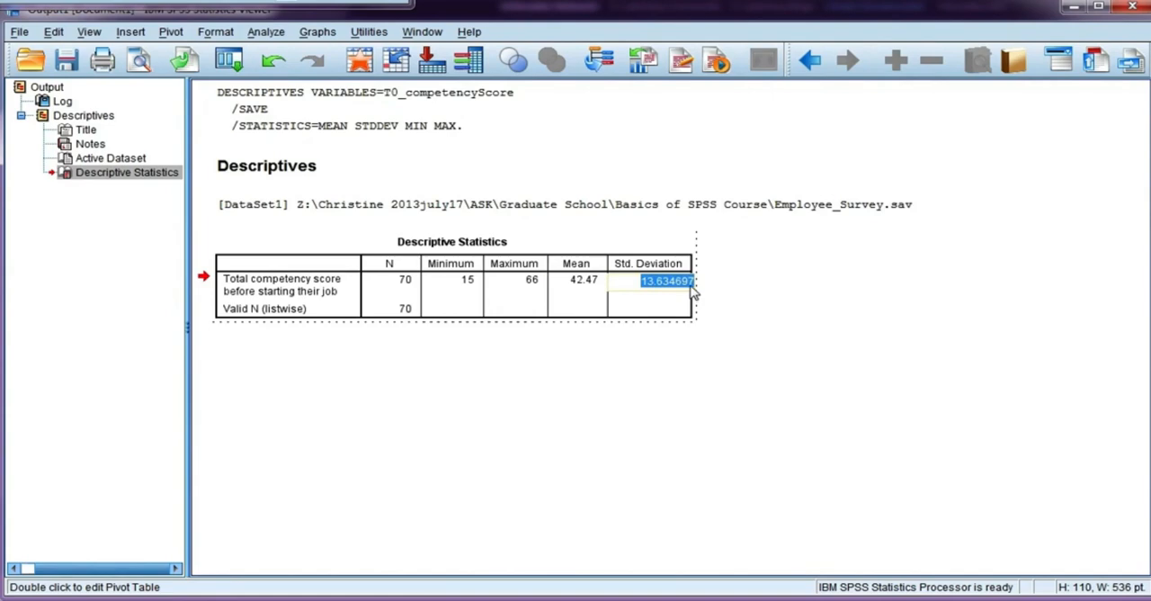
left_click(635, 407)
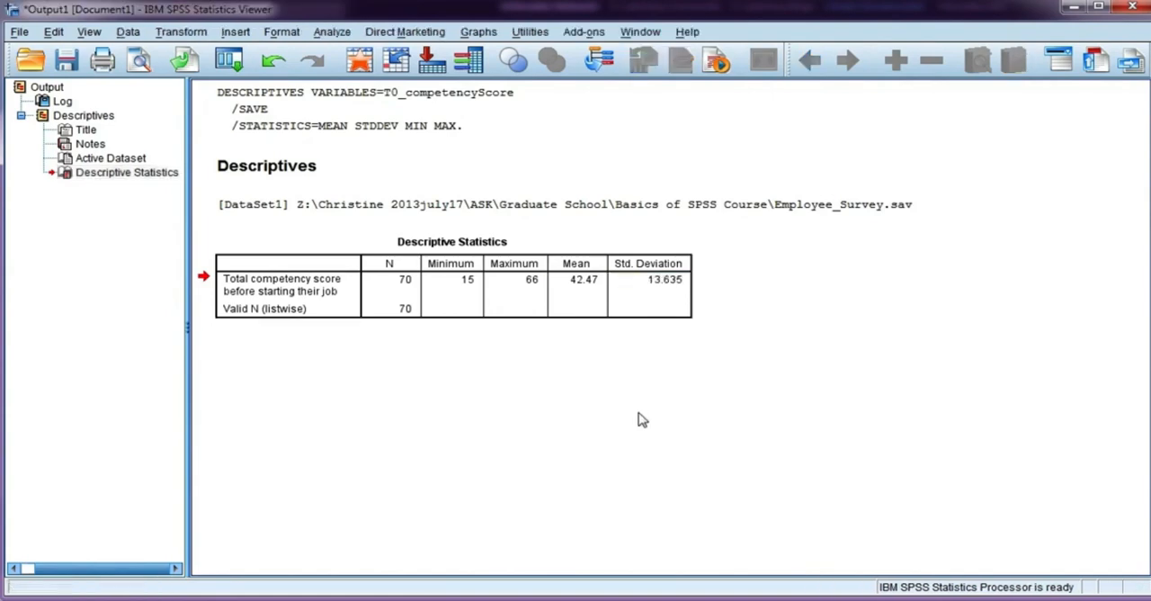
Step: Start a Compute Variable transformation in the employee survey data with zScoreStdev as the target variable
left_click(229, 60)
left_click(181, 32)
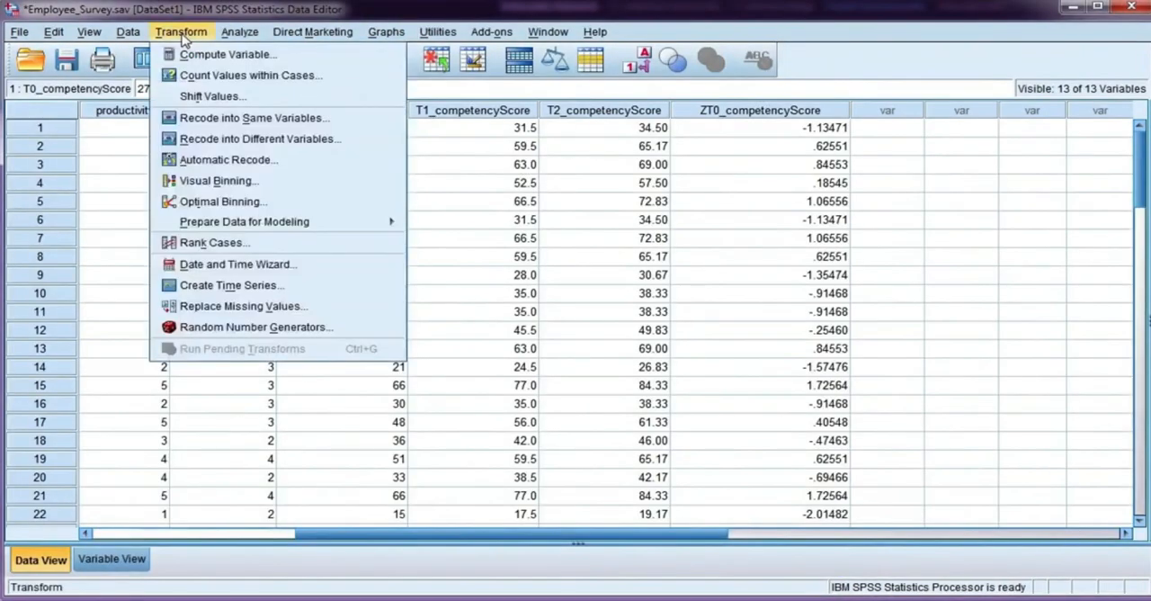
left_click(184, 55)
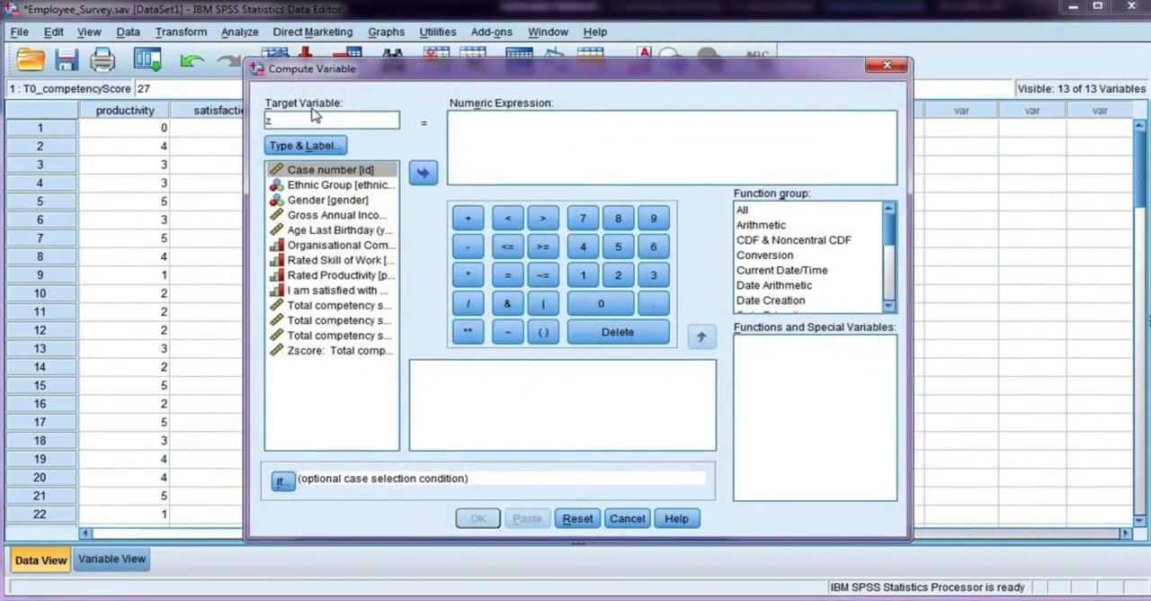
type("ScoreStdev")
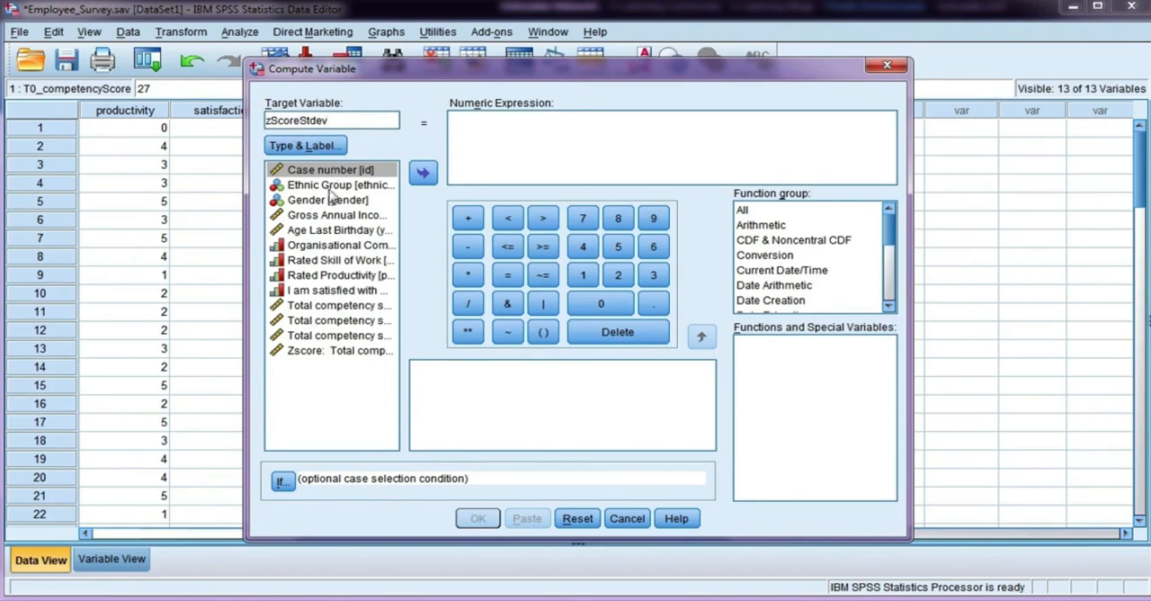
Step: Define the numeric expression as (T0_competencyScore-42.471429)/13.634697 and compute the variable
left_click(352, 307)
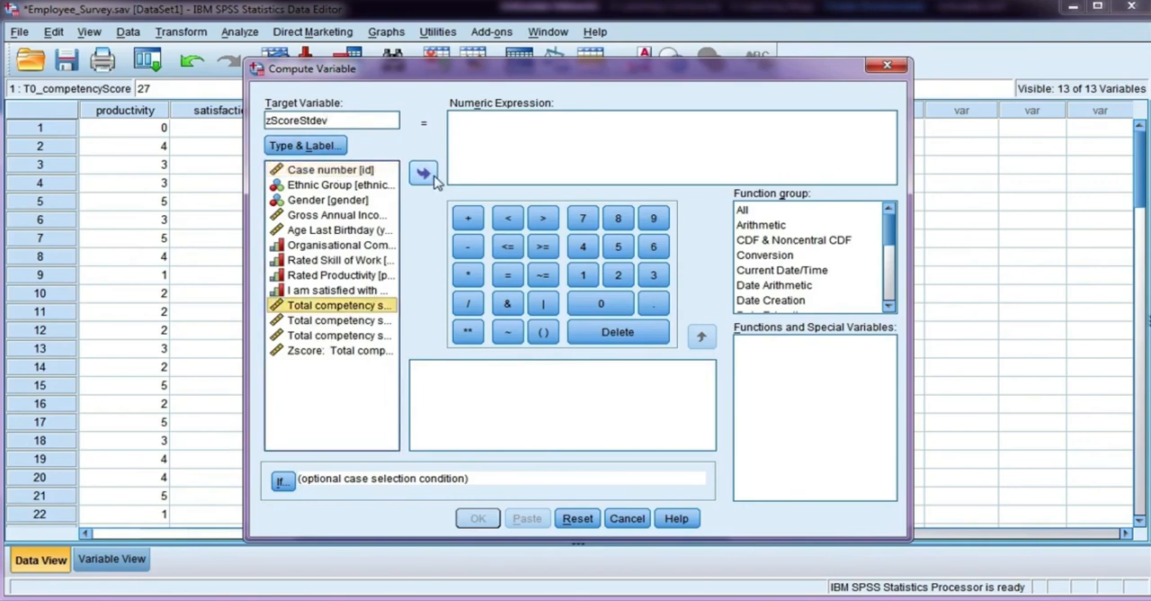
left_click(490, 138)
type("(")
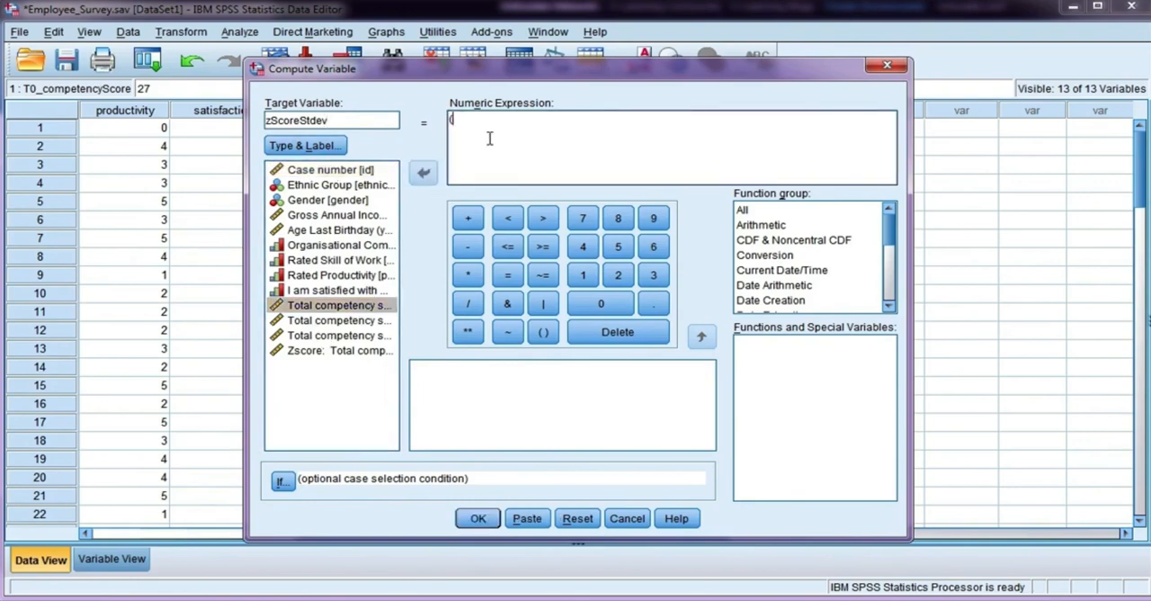
left_click(423, 175)
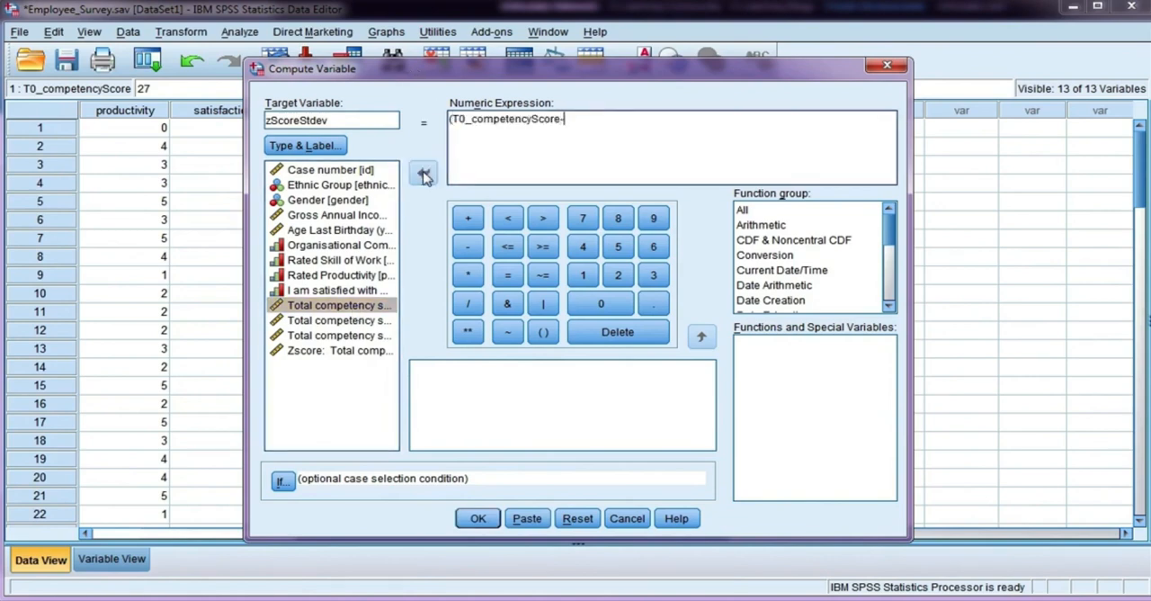
type("-42.471429)/1")
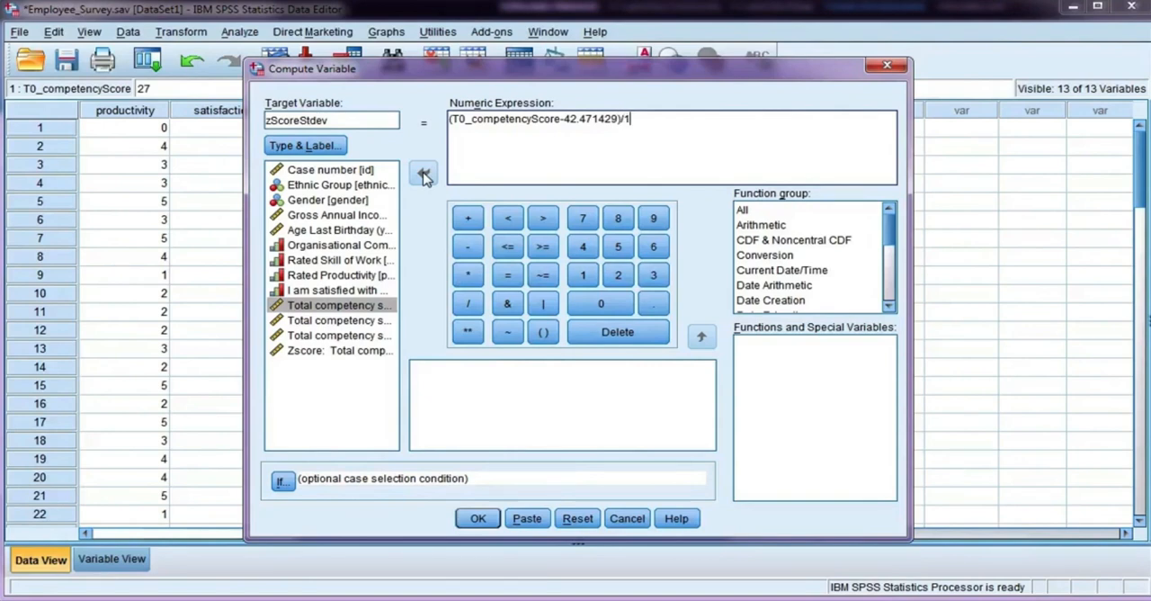
type("3.634697")
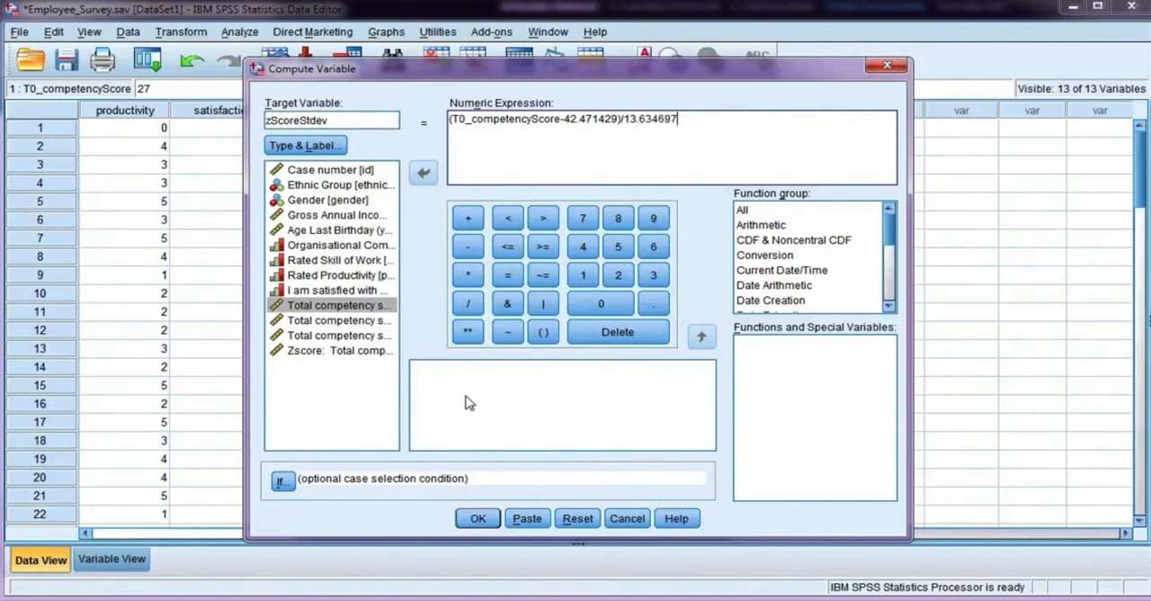
left_click(477, 519)
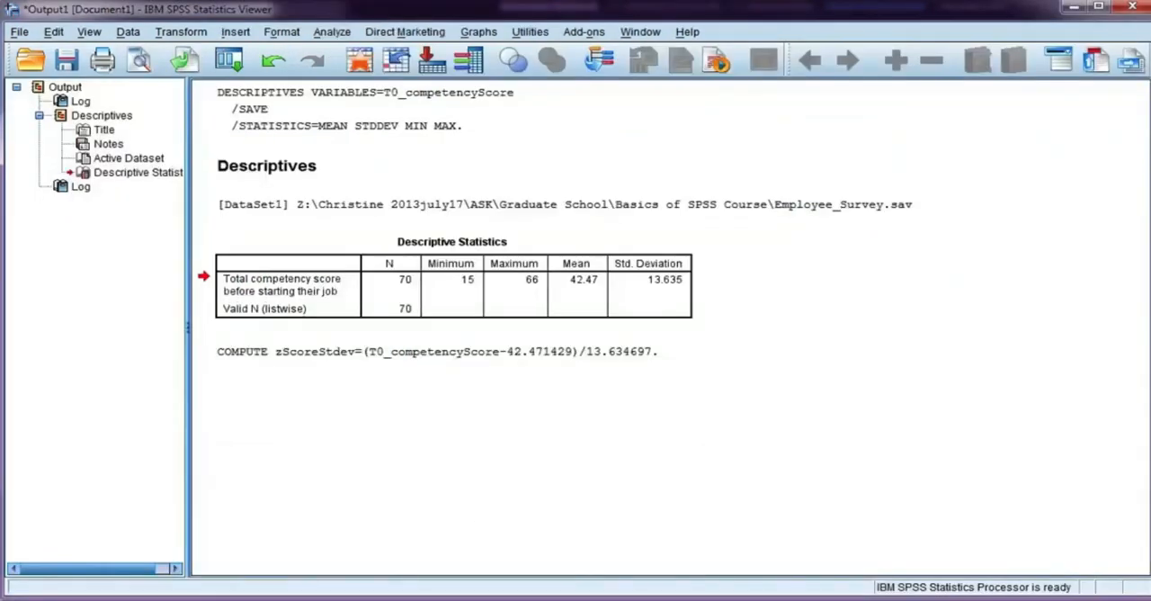
Step: Set the zScoreStdev variable to 5 decimals and return to the data values to compare both z-score columns
key("alt+Tab")
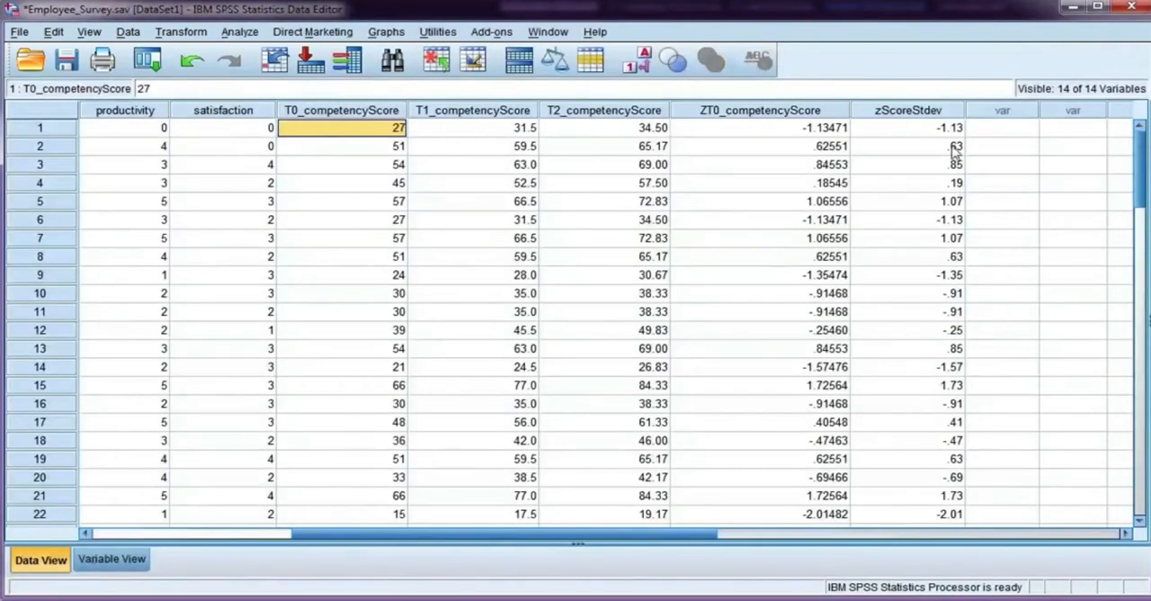
left_click(113, 558)
left_click(353, 350)
left_click(356, 342)
left_click(356, 342)
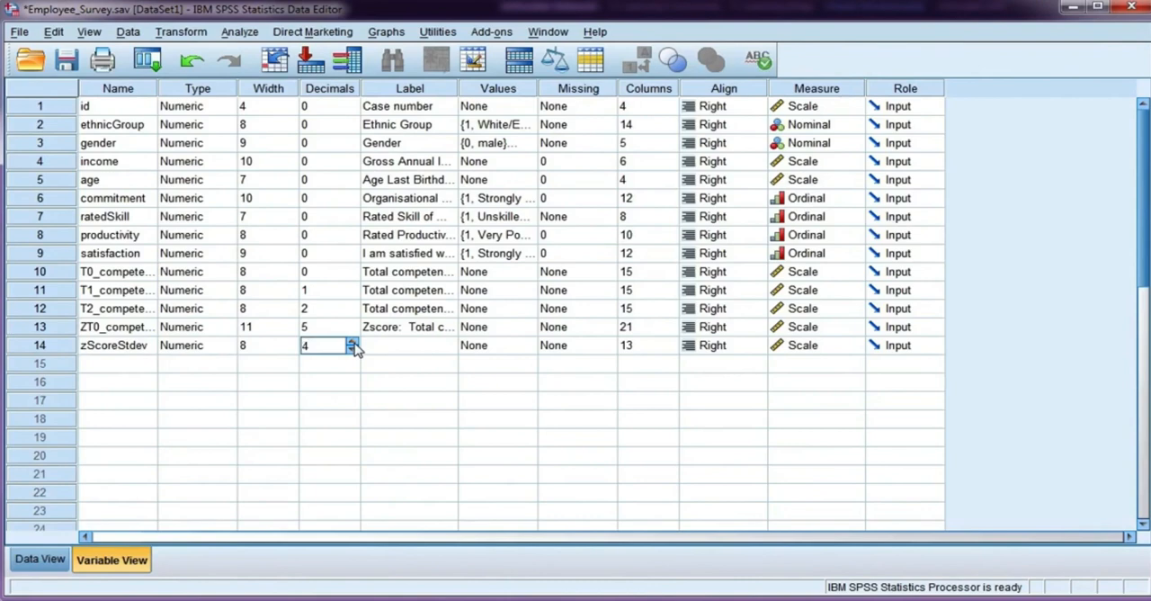
left_click(356, 342)
left_click(45, 560)
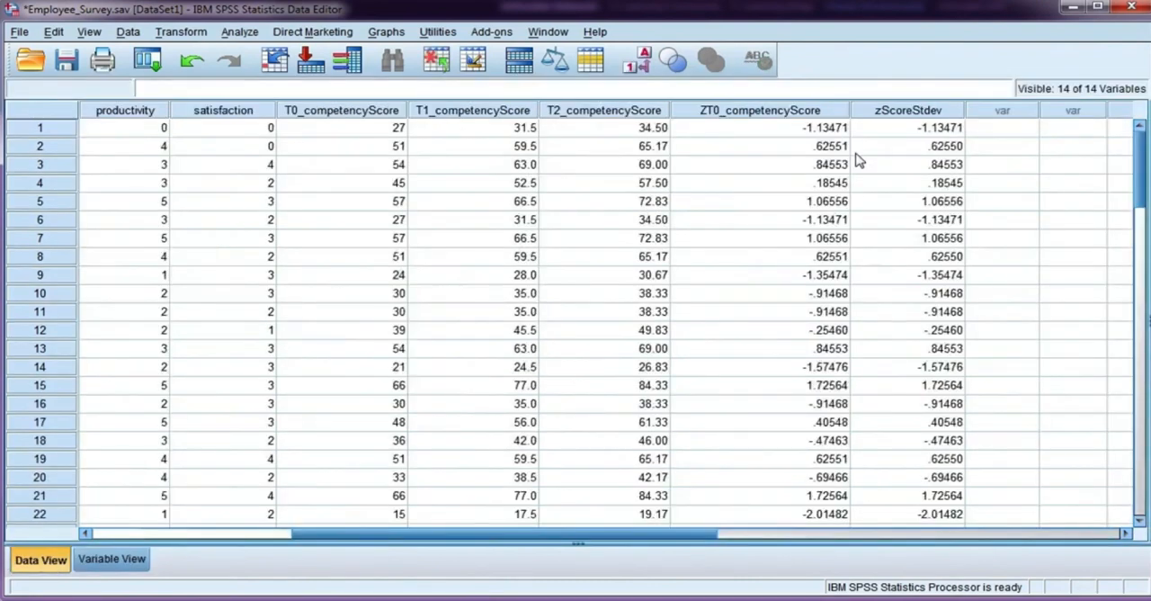